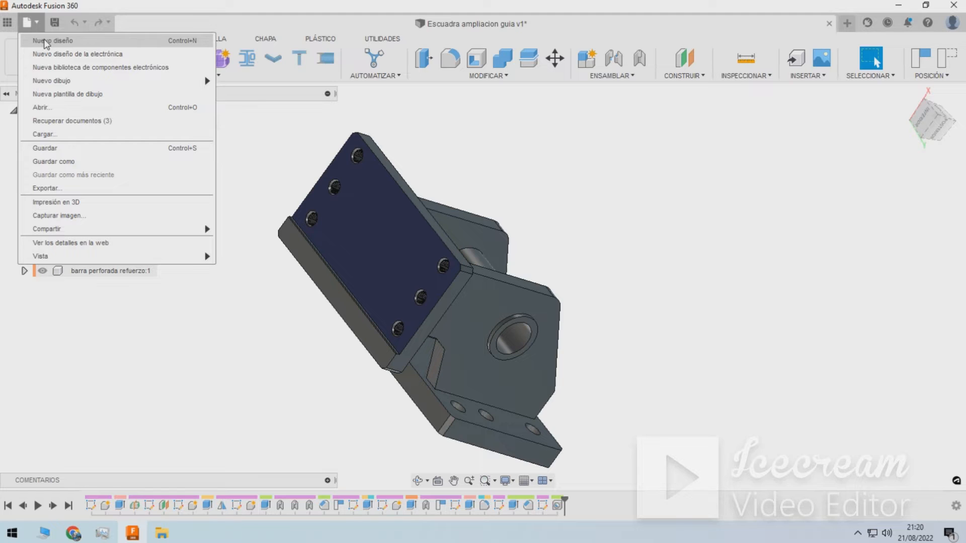
Create a new design and start a sketch on the horizontal XY origin plane.
{"action": "left_click", "coordinate": [45, 41]}
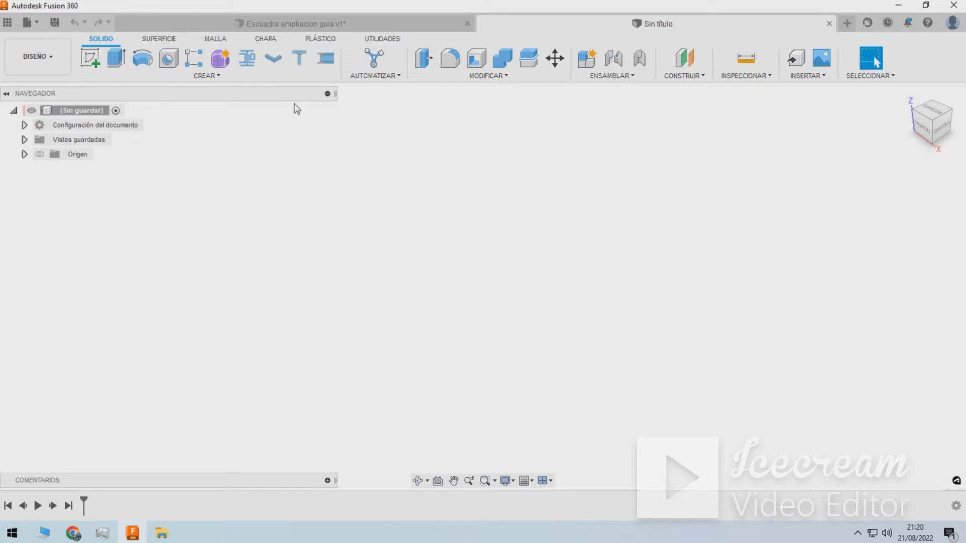
{"action": "left_click", "coordinate": [90, 58]}
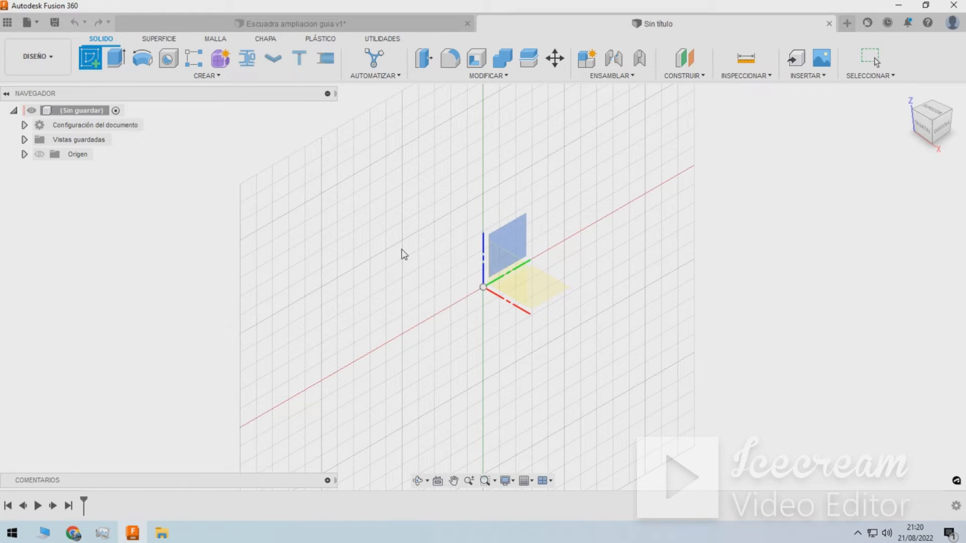
{"action": "left_click", "coordinate": [533, 285]}
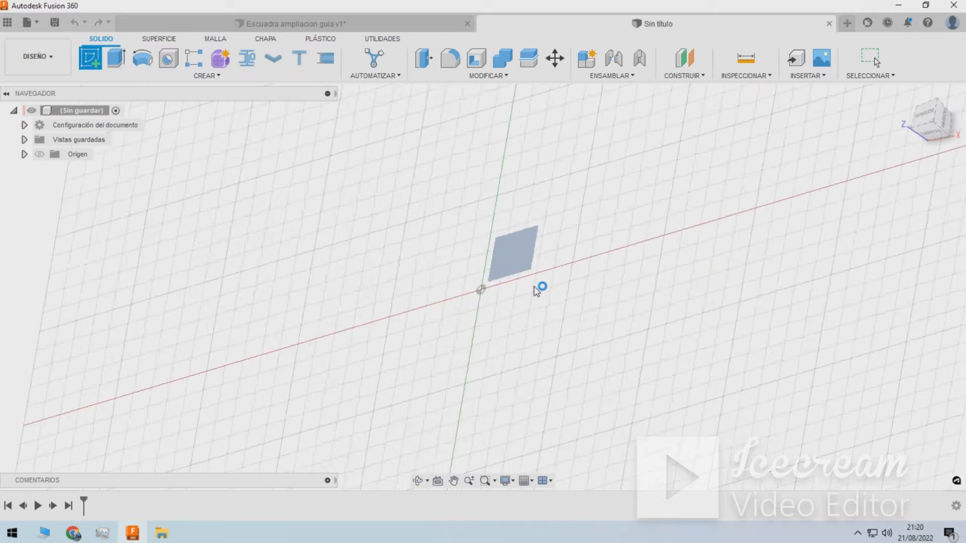
Draw a two-point rectangle 250 mm wide and 200 mm high with its lower-left corner at the origin.
{"action": "left_click", "coordinate": [141, 58]}
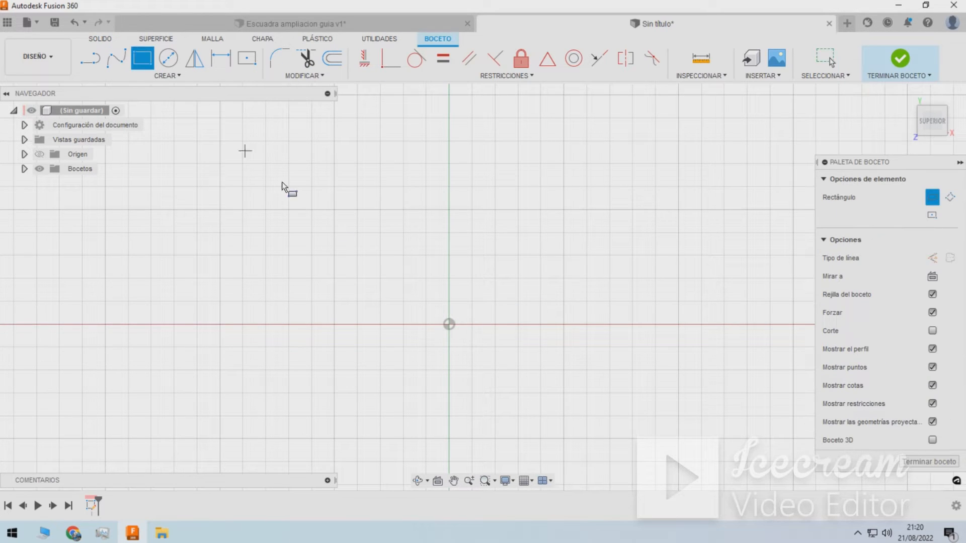
{"action": "left_click", "coordinate": [450, 324]}
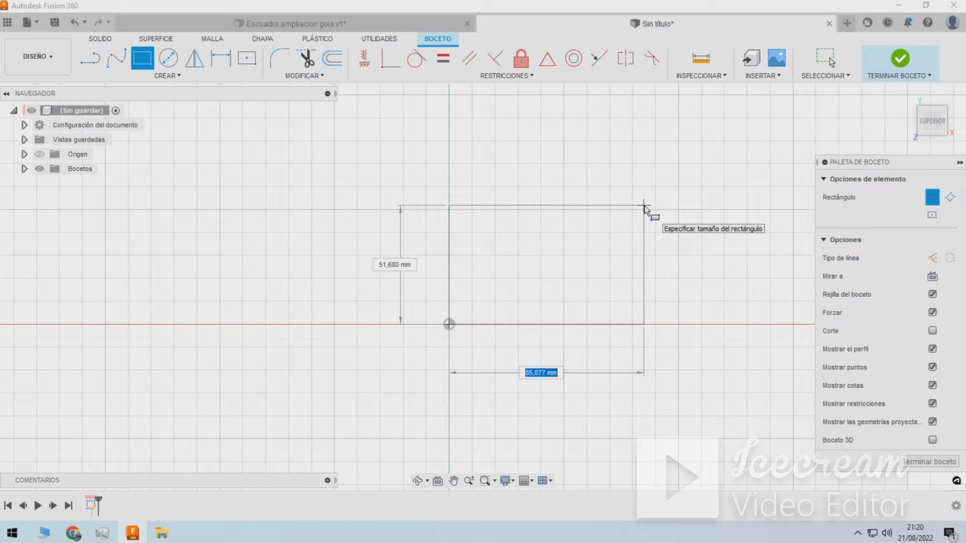
{"action": "type", "text": "250"}
{"action": "key", "text": "Tab"}
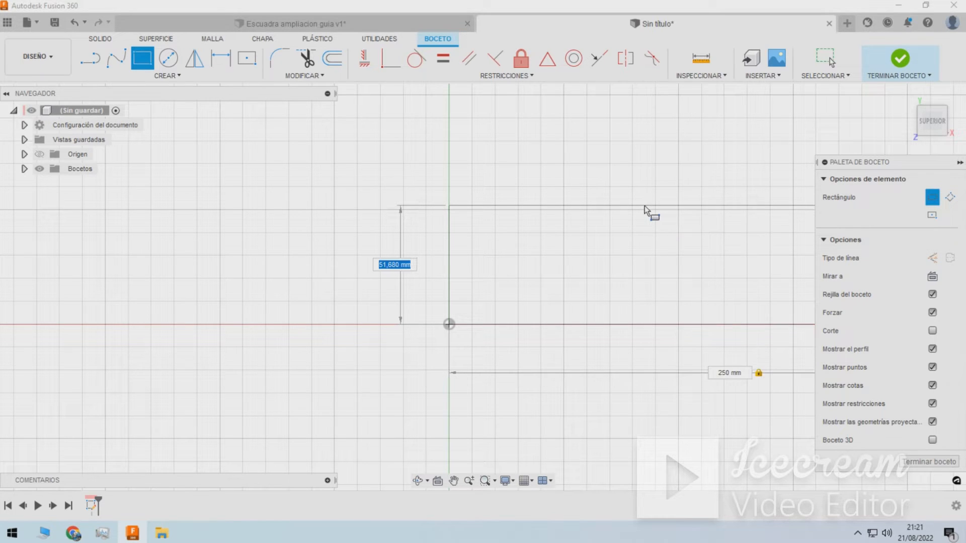
{"action": "type", "text": "200"}
{"action": "key", "text": "Tab"}
{"action": "key", "text": "Return"}
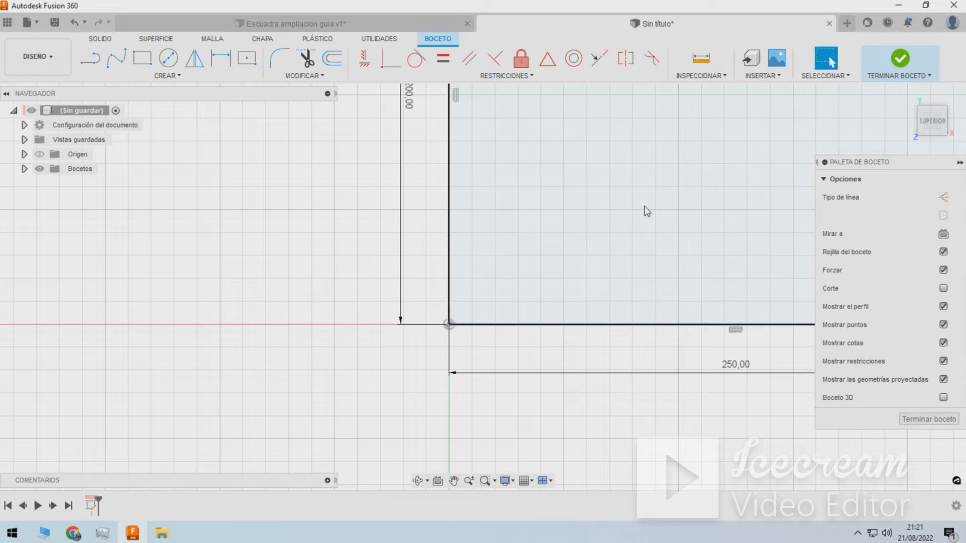
{"action": "scroll", "coordinate": [496, 275], "scroll_direction": "down", "scroll_amount": 4}
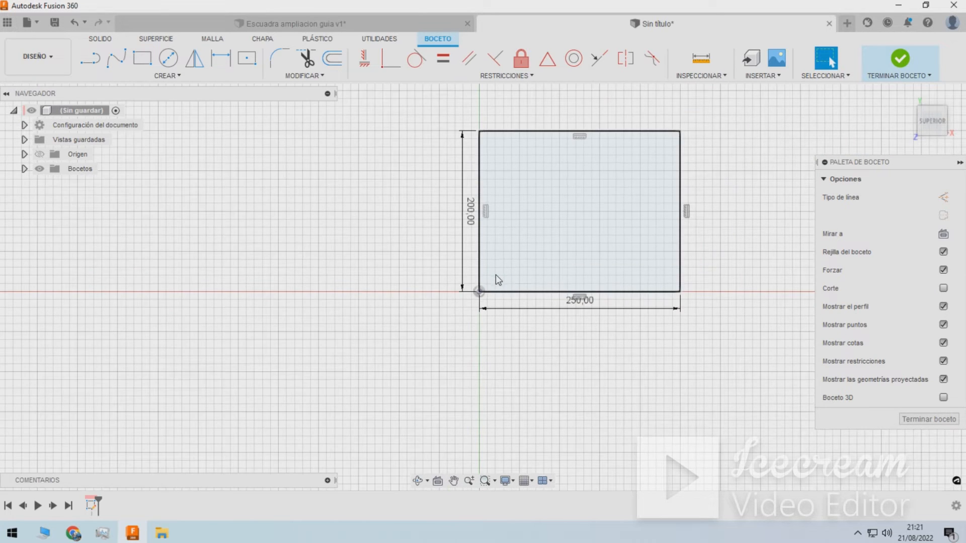
{"action": "scroll", "coordinate": [677, 181], "scroll_direction": "up", "scroll_amount": 1}
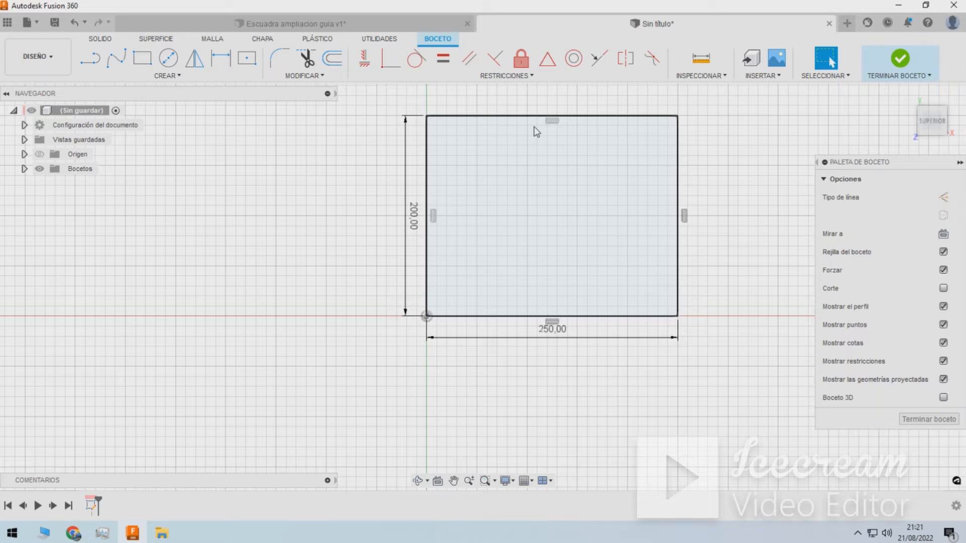
Chamfer the rectangle's upper-left and lower-left corners with an equal distance of 10 mm.
{"action": "left_click", "coordinate": [314, 77]}
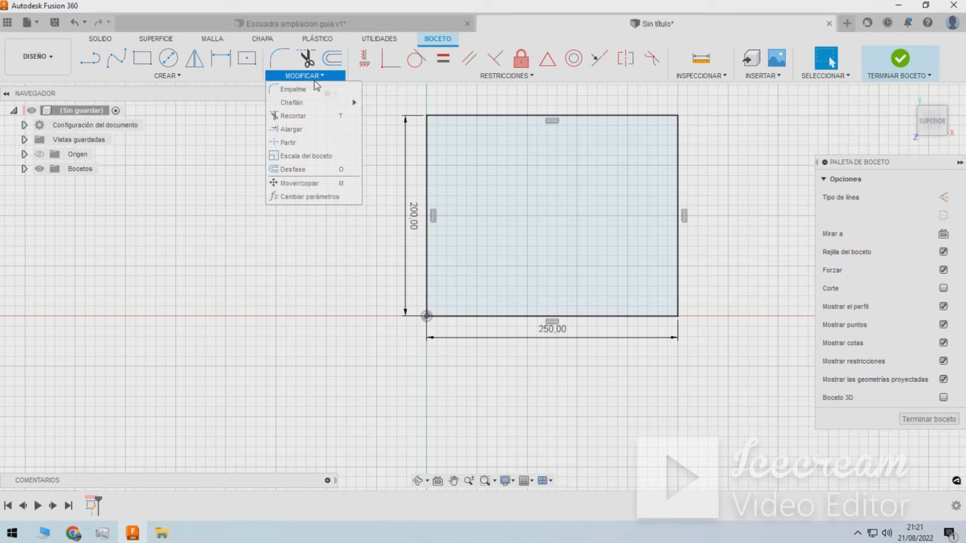
{"action": "mouse_move", "coordinate": [314, 101]}
{"action": "left_click", "coordinate": [376, 101]}
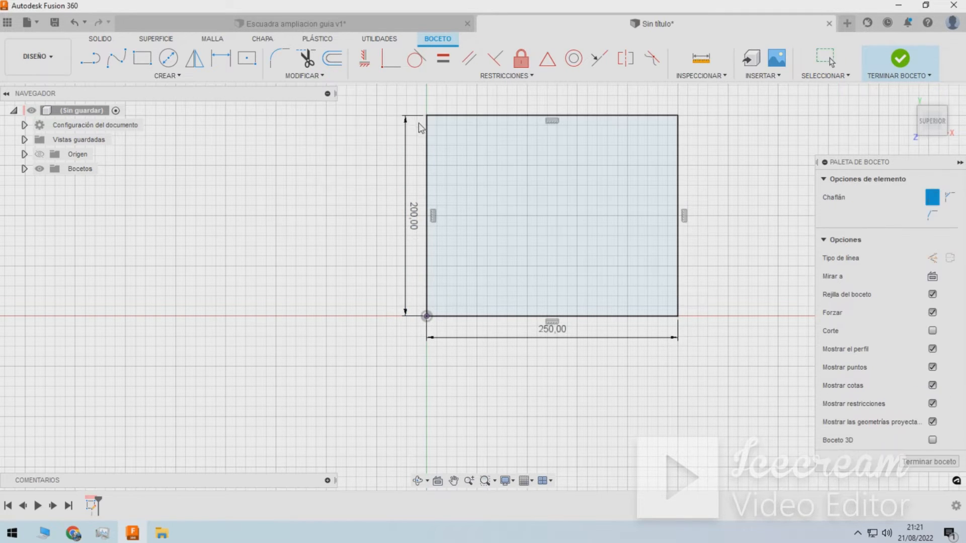
{"action": "left_click", "coordinate": [427, 127]}
{"action": "left_click", "coordinate": [439, 117]}
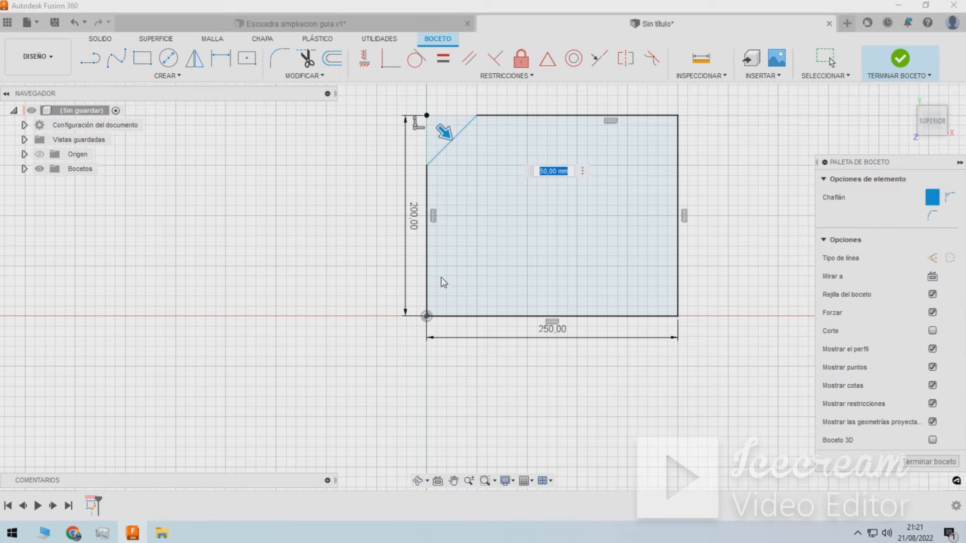
{"action": "type", "text": "10"}
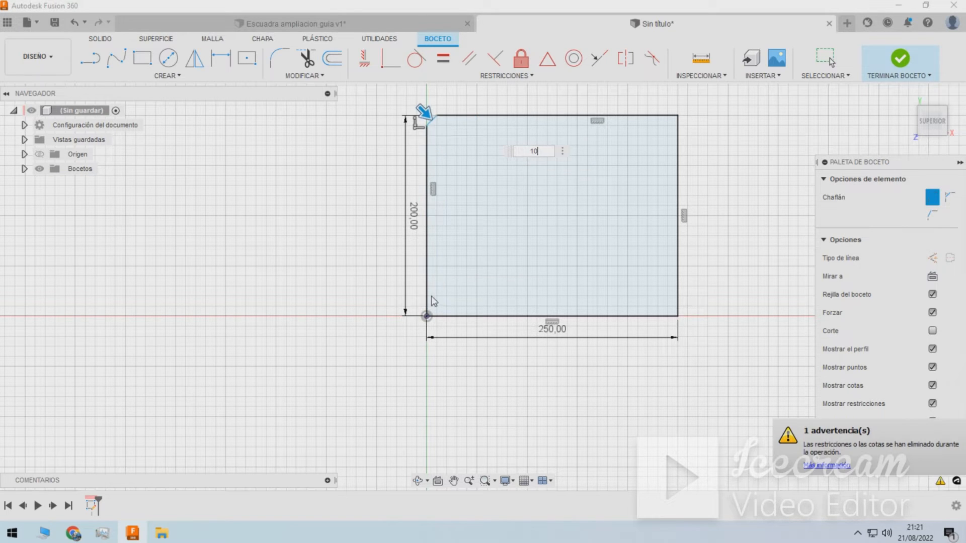
{"action": "left_click", "coordinate": [427, 301]}
{"action": "left_click", "coordinate": [445, 316]}
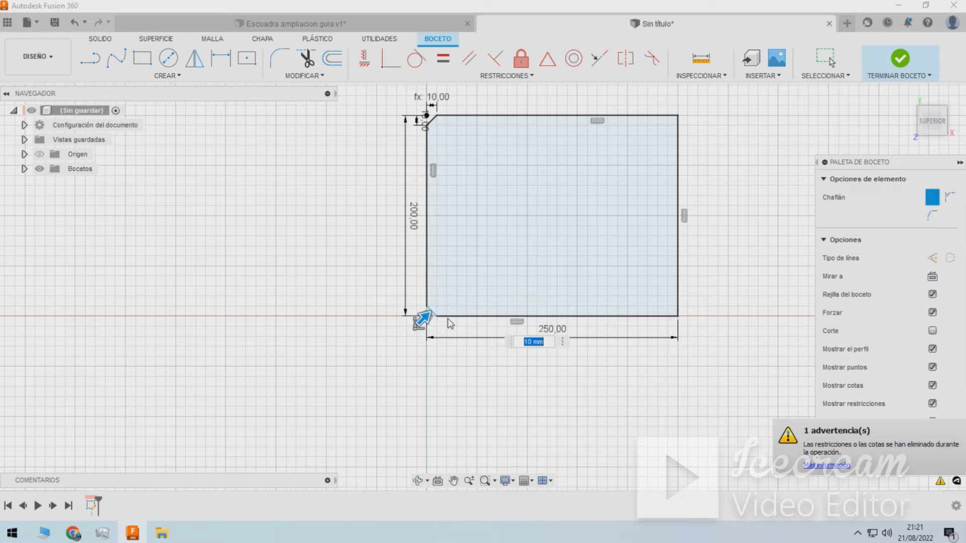
{"action": "key", "text": "Return"}
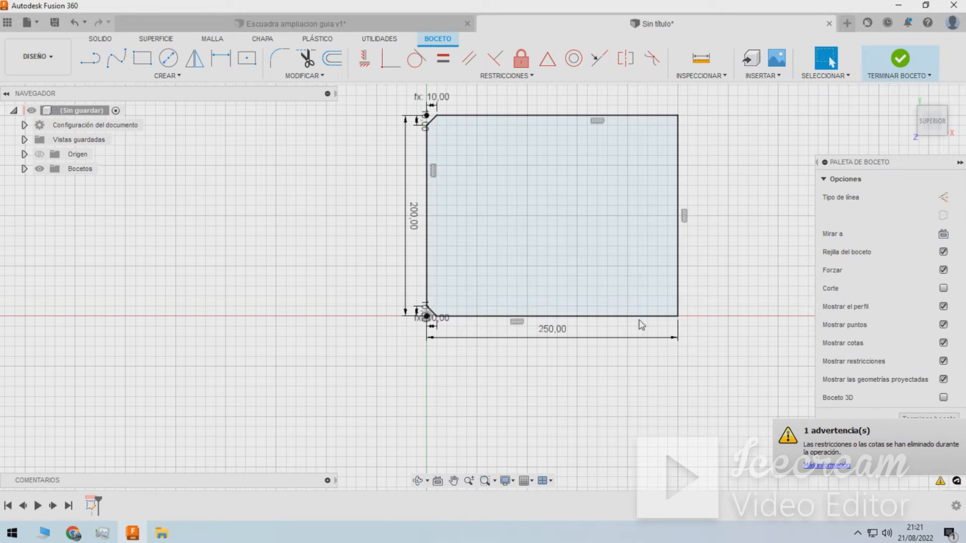
Chamfer the rectangle's lower-right and upper-right corners with an equal distance of 10 mm, and finish the sketch.
{"action": "right_click", "coordinate": [707, 326]}
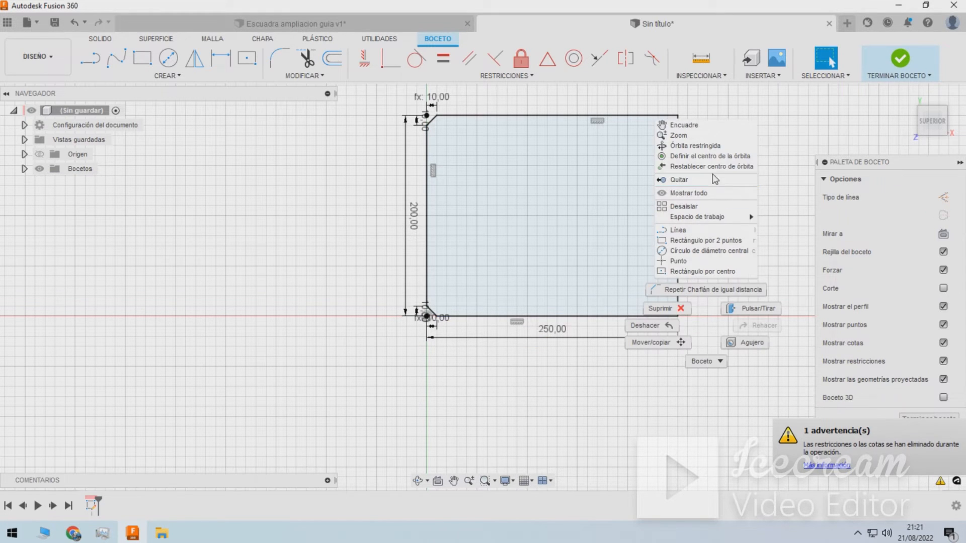
{"action": "left_click", "coordinate": [716, 288]}
{"action": "left_click", "coordinate": [656, 317]}
{"action": "left_click", "coordinate": [678, 302]}
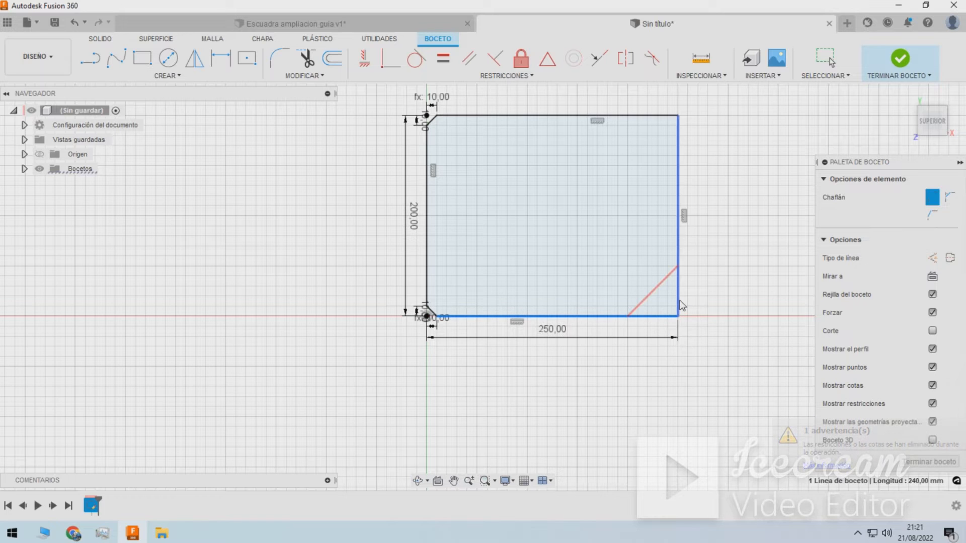
{"action": "type", "text": "10"}
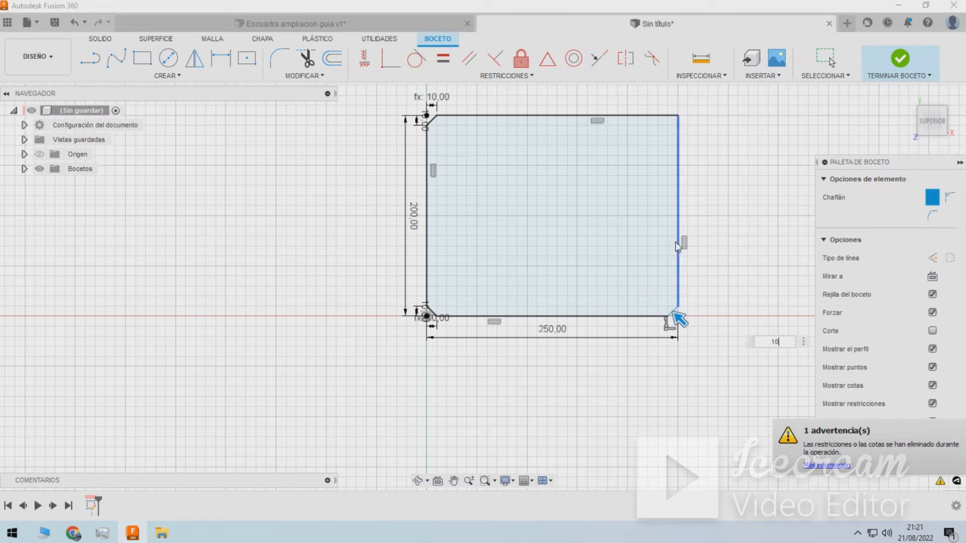
{"action": "left_click", "coordinate": [678, 131]}
{"action": "left_click", "coordinate": [666, 116]}
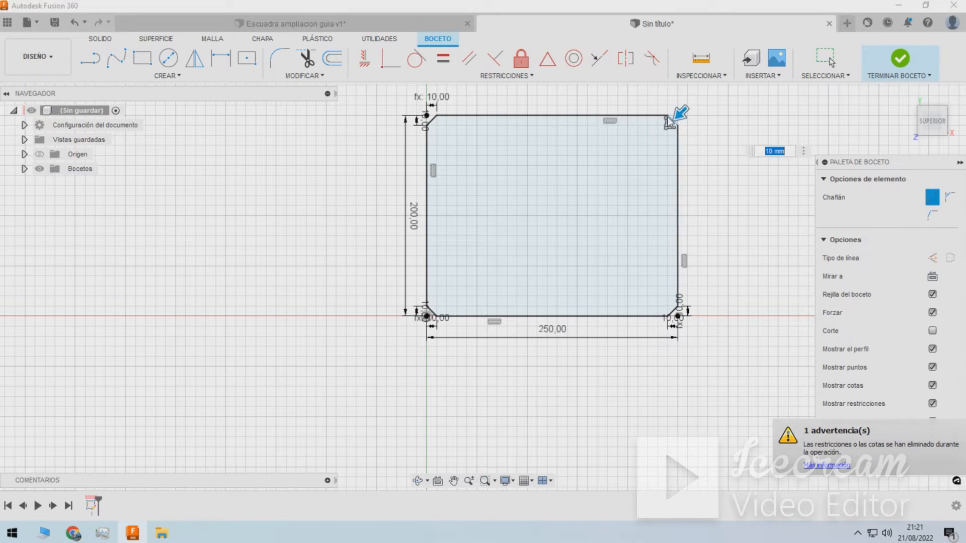
{"action": "key", "text": "Return"}
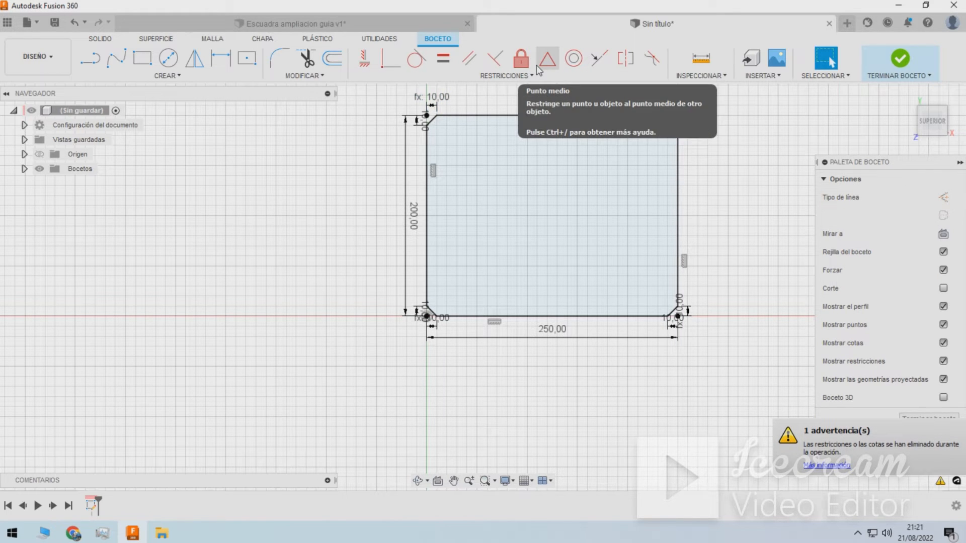
{"action": "left_click", "coordinate": [898, 61]}
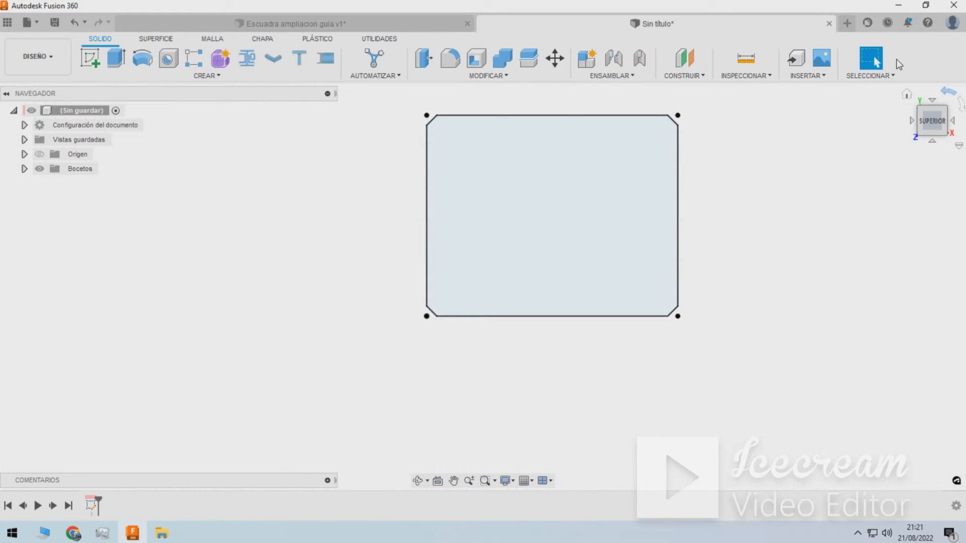
Extrude the chamfered rectangle profile 25 mm to one side as a new component.
{"action": "left_click", "coordinate": [115, 58]}
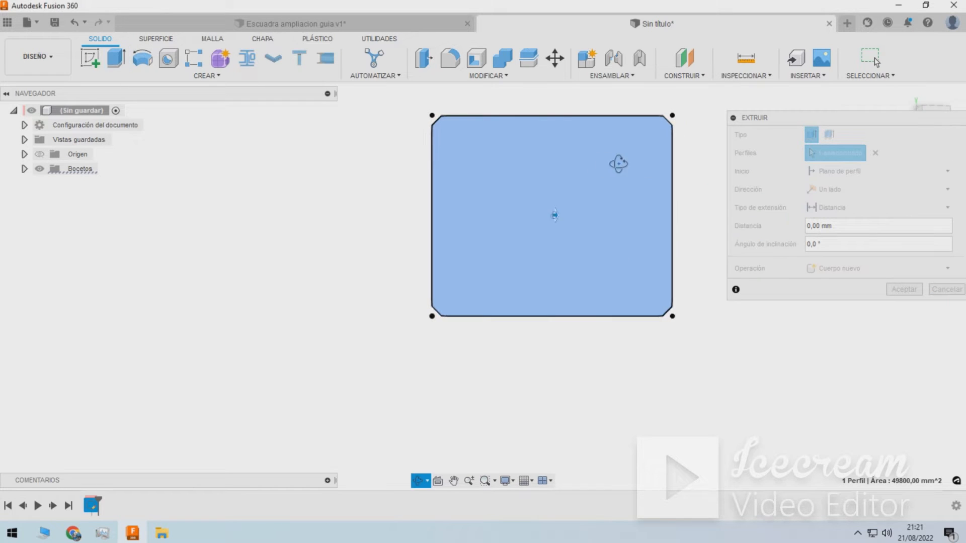
{"action": "middle_click_drag", "start_coordinate": [619, 161], "coordinate": [656, 173], "text": "shift"}
{"action": "mouse_move", "coordinate": [564, 216]}
{"action": "left_mouse_down"}
{"action": "mouse_move", "coordinate": [625, 231]}
{"action": "mouse_move", "coordinate": [581, 222]}
{"action": "left_mouse_up"}
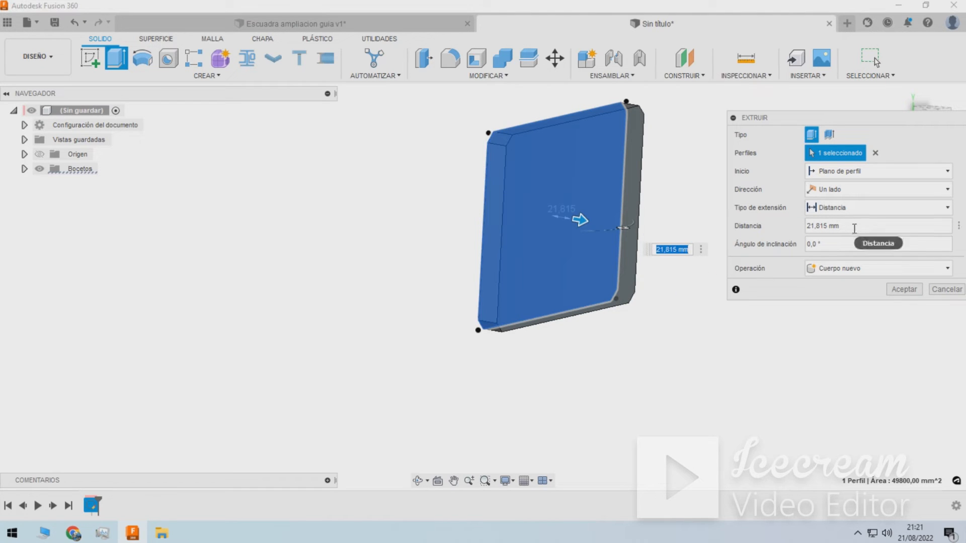
{"action": "left_click", "coordinate": [850, 226]}
{"action": "type", "text": "25"}
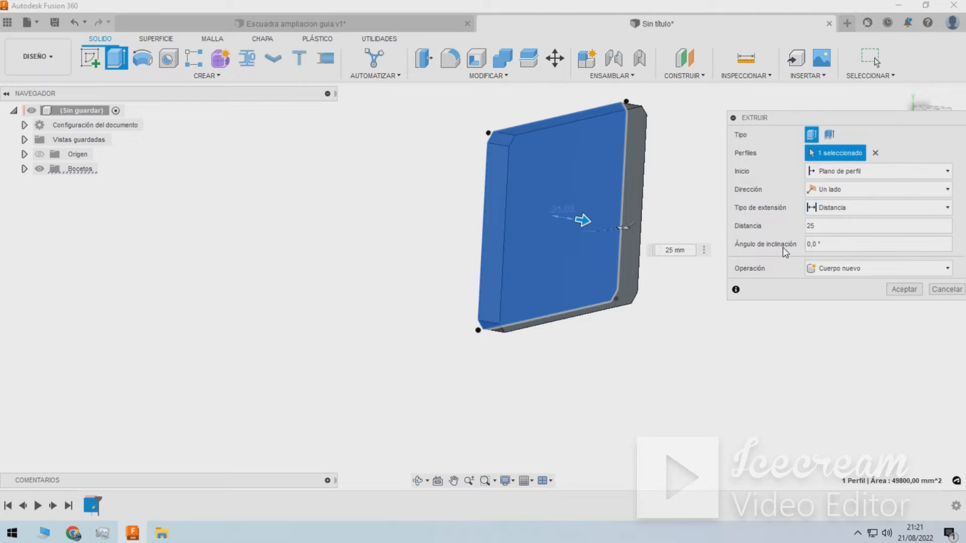
{"action": "left_click", "coordinate": [831, 266]}
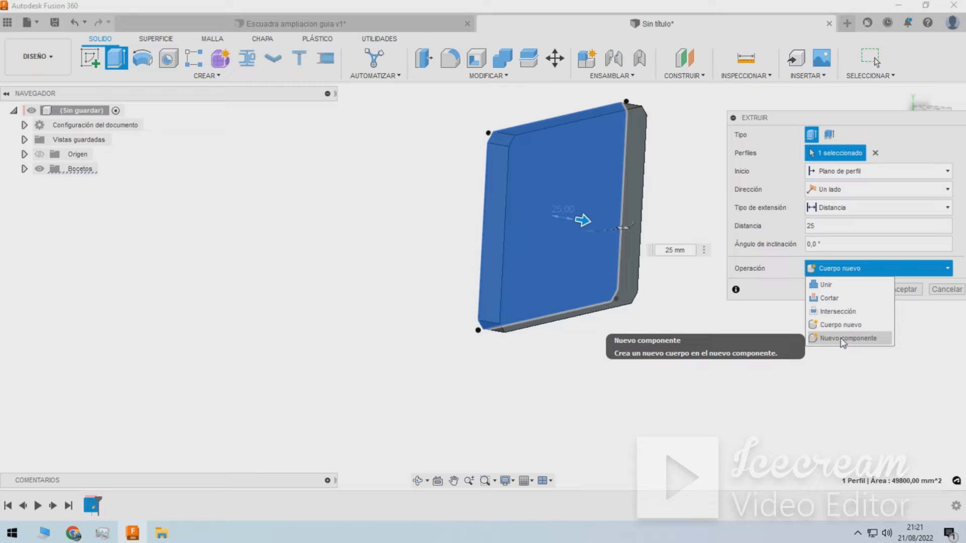
{"action": "left_click", "coordinate": [843, 340]}
{"action": "left_click", "coordinate": [855, 268]}
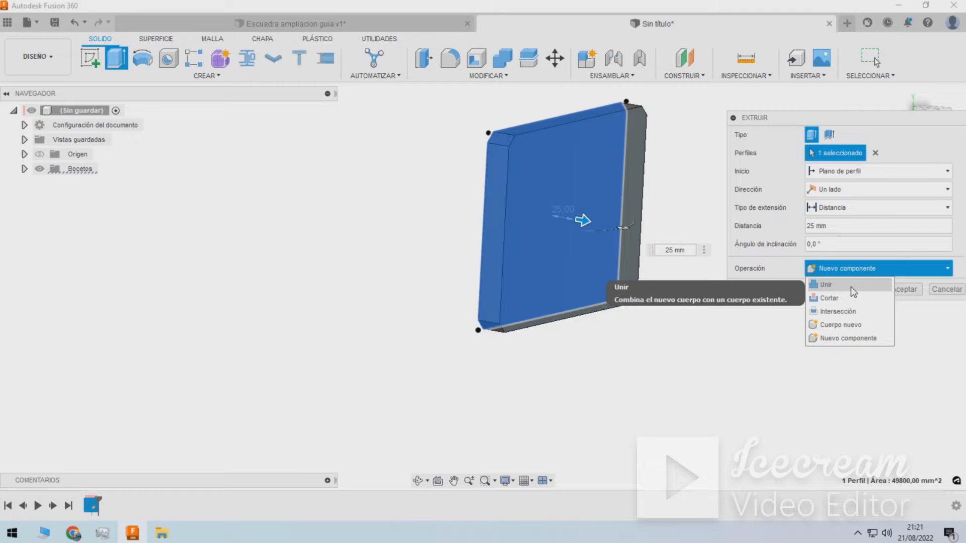
{"action": "left_click", "coordinate": [846, 338]}
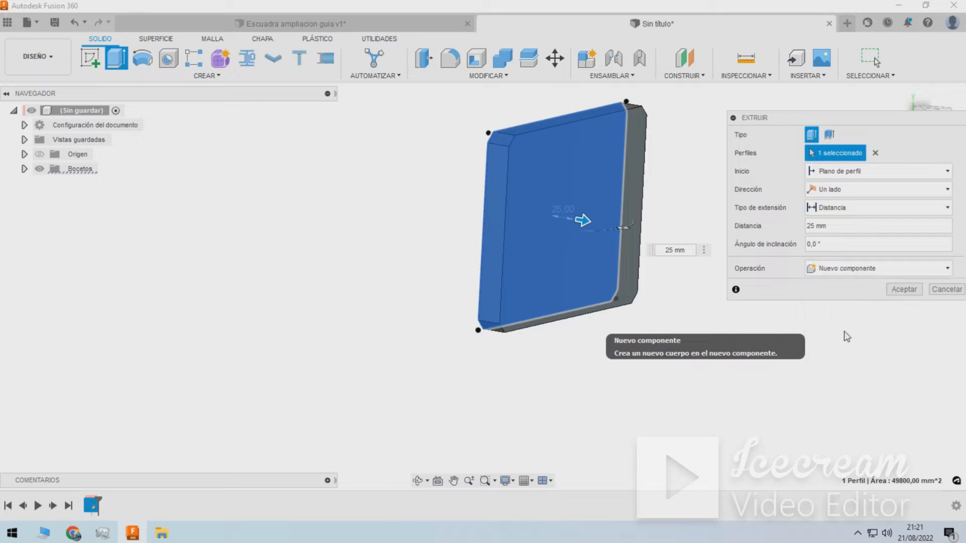
{"action": "left_click", "coordinate": [892, 291]}
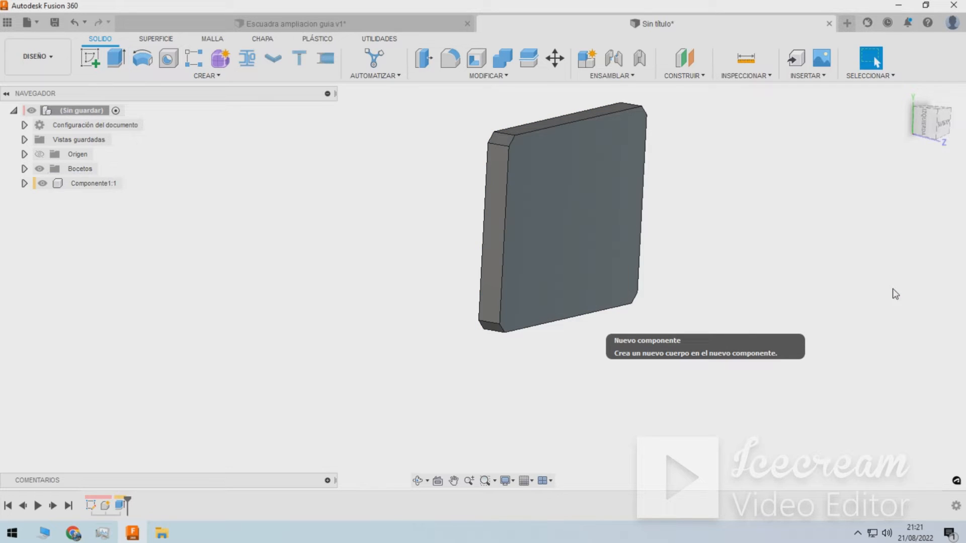
Rename the new plate component to "Placa 1".
{"action": "double_click", "coordinate": [93, 184]}
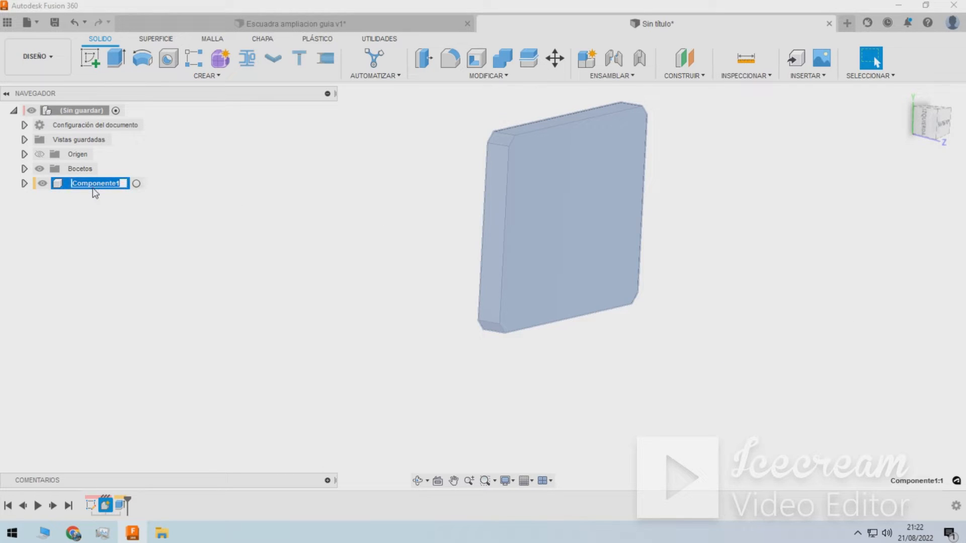
{"action": "type", "text": "Placa 1"}
{"action": "key", "text": "Return"}
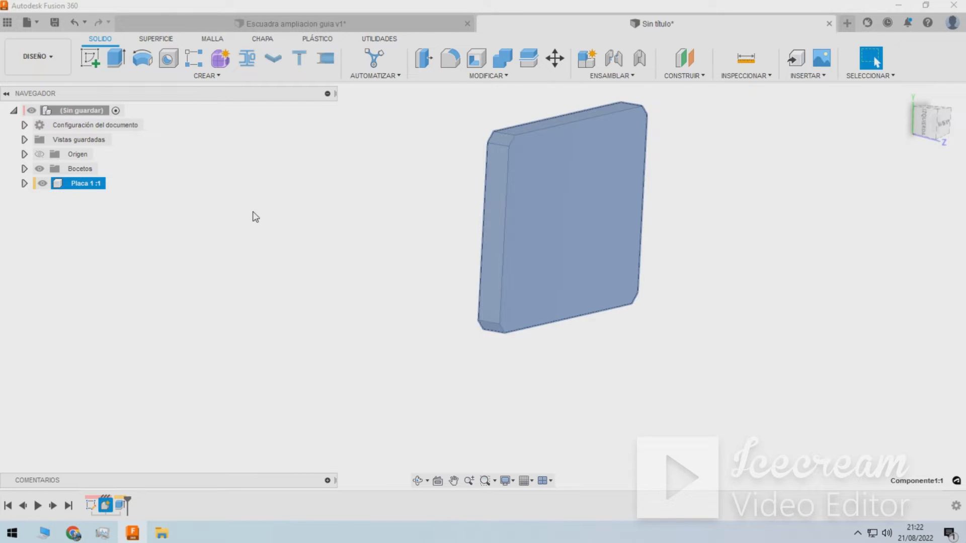
{"action": "left_click", "coordinate": [433, 330]}
Construct a midplane between the plate's two opposite side faces across its 250 mm width.
{"action": "middle_click_drag", "start_coordinate": [433, 331], "coordinate": [467, 296], "text": "shift"}
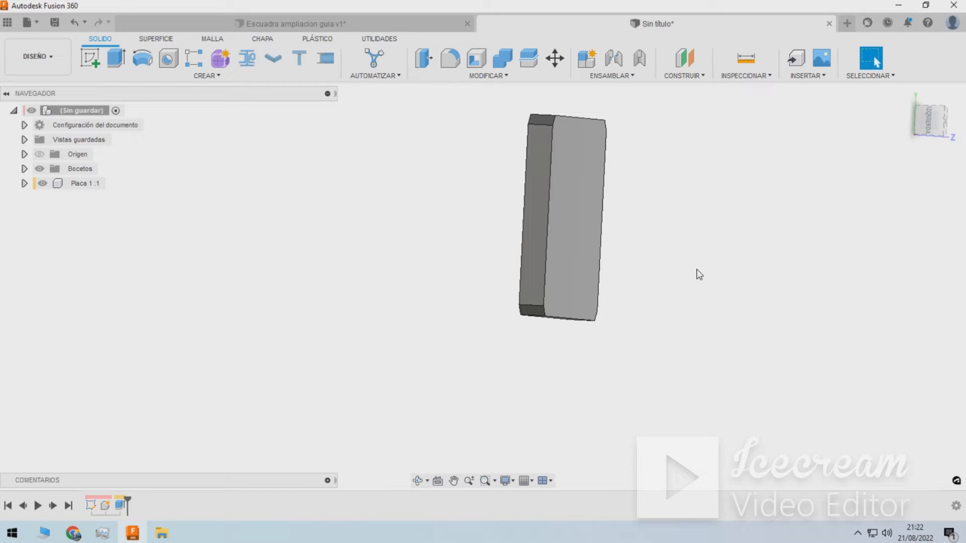
{"action": "left_click", "coordinate": [694, 76]}
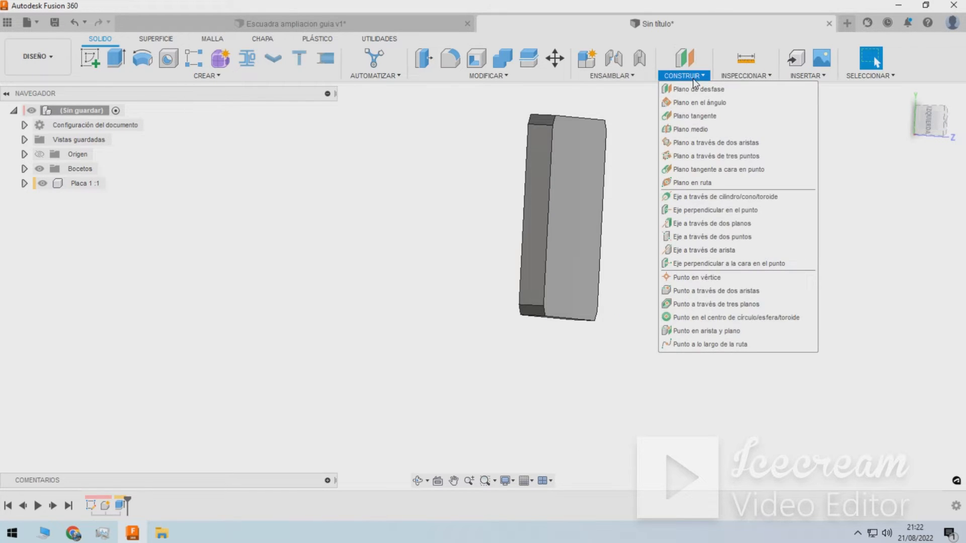
{"action": "left_click", "coordinate": [695, 129]}
{"action": "left_click", "coordinate": [538, 182]}
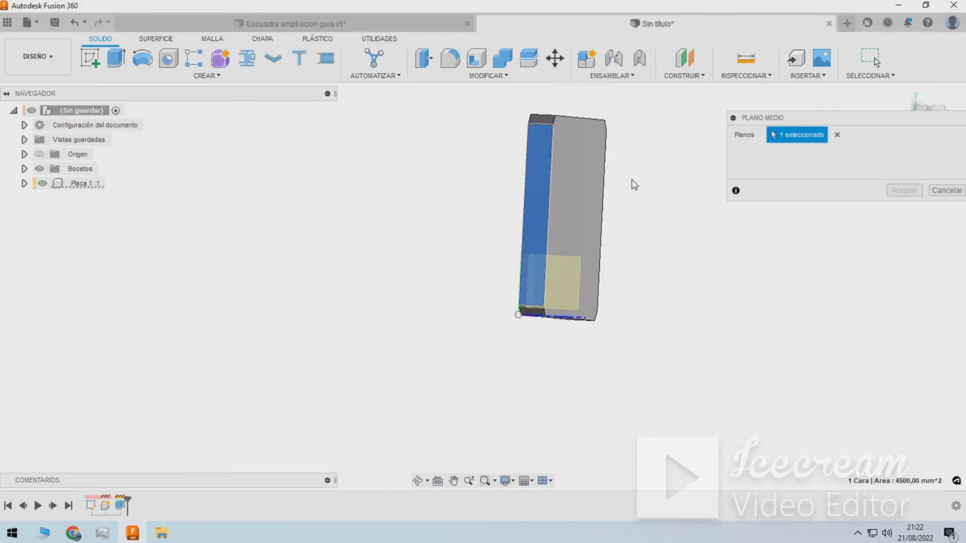
{"action": "middle_click_drag", "start_coordinate": [635, 184], "coordinate": [667, 240], "text": "shift"}
{"action": "left_click", "coordinate": [575, 165]}
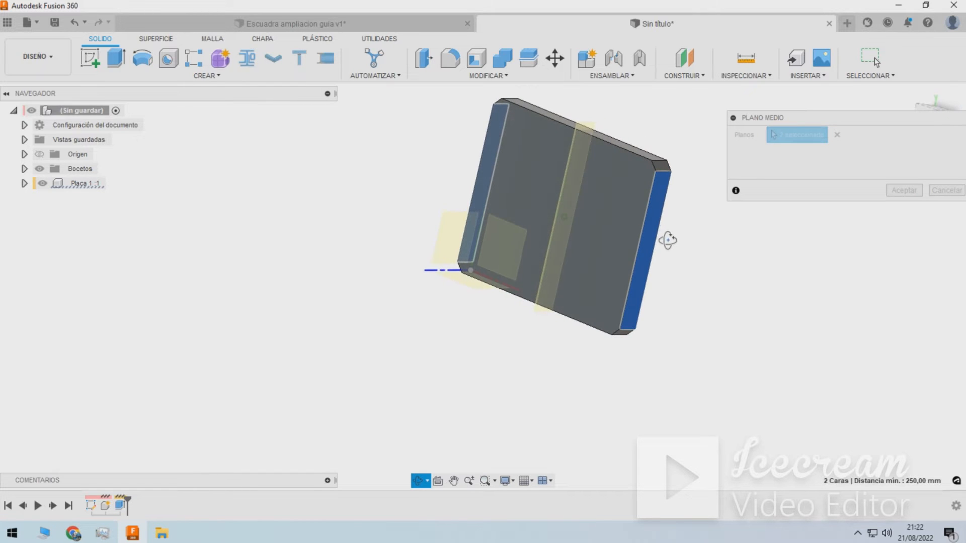
{"action": "left_click", "coordinate": [903, 190]}
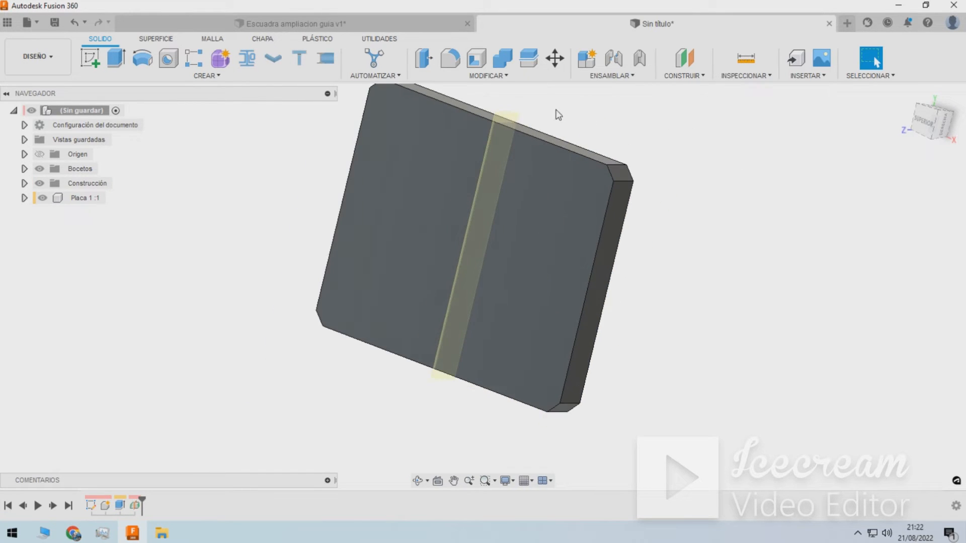
Stretch the midplane's displayed extent outward so it reaches well beyond the plate's face.
{"action": "scroll", "coordinate": [505, 122], "scroll_direction": "up", "scroll_amount": 3}
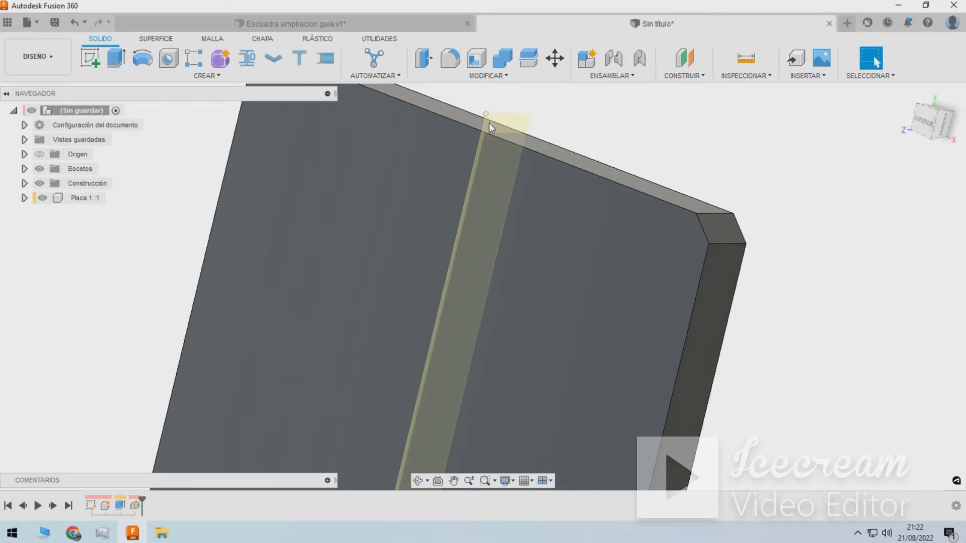
{"action": "left_click_drag", "start_coordinate": [484, 116], "coordinate": [171, 103]}
{"action": "scroll", "coordinate": [553, 172], "scroll_direction": "down", "scroll_amount": 5}
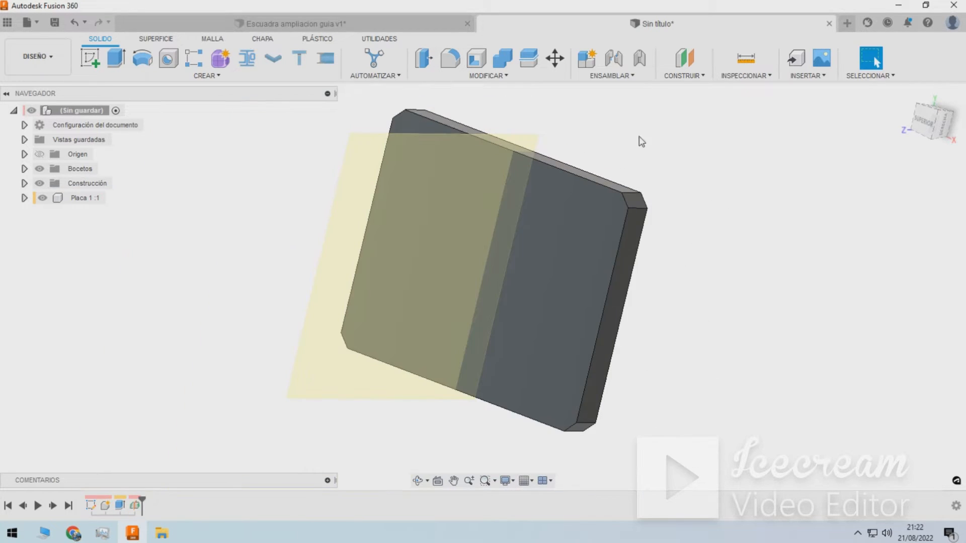
Start a new sketch on the enlarged midplane.
{"action": "middle_click_drag", "start_coordinate": [638, 142], "coordinate": [572, 136], "text": "shift"}
{"action": "key", "text": "Return"}
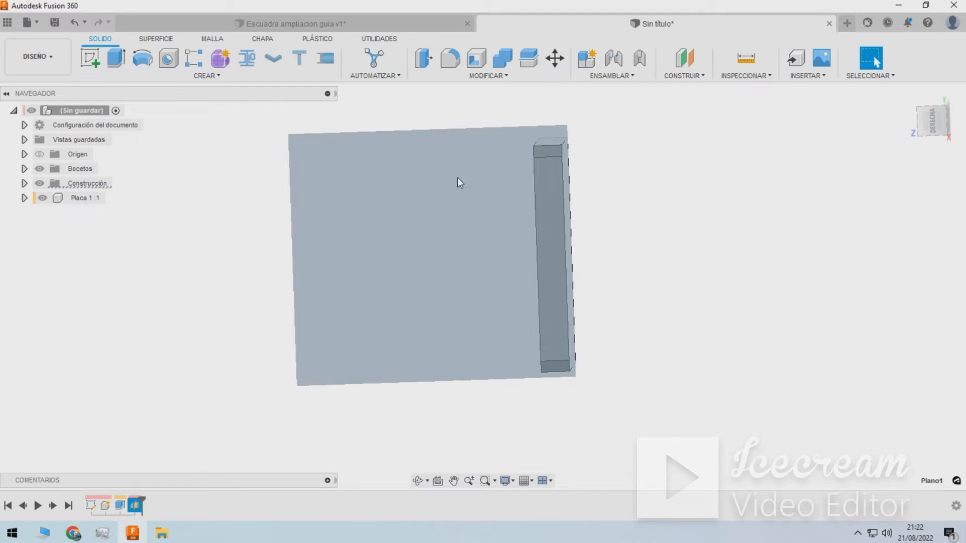
{"action": "left_click", "coordinate": [460, 181]}
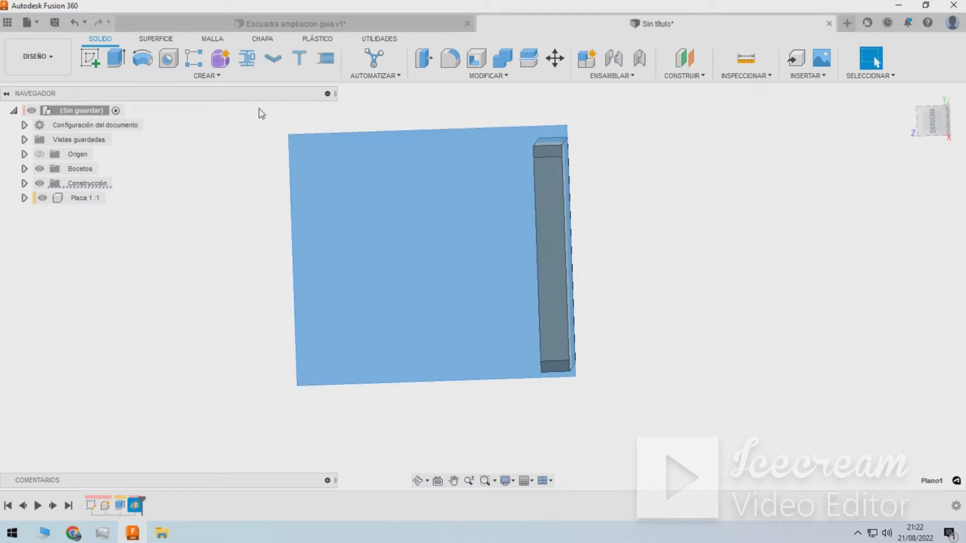
{"action": "left_click", "coordinate": [91, 60]}
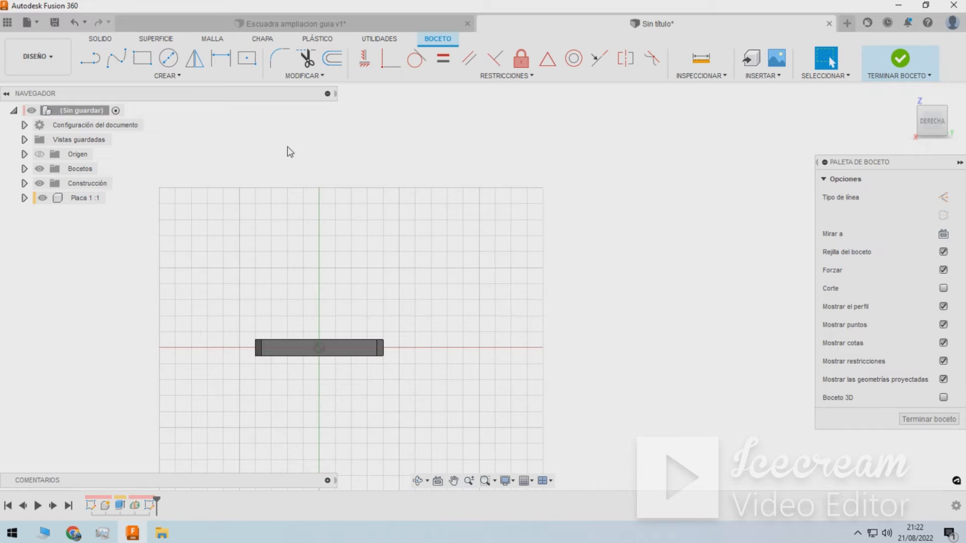
Project the plate's upper long edge into the sketch as linked reference geometry.
{"action": "scroll", "coordinate": [292, 346], "scroll_direction": "up", "scroll_amount": 3}
{"action": "key", "text": "l"}
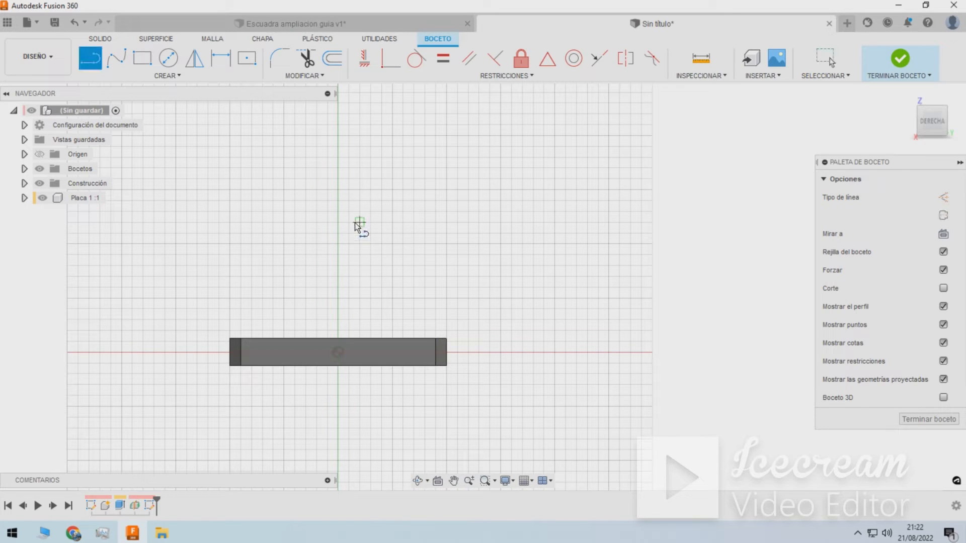
{"action": "scroll", "coordinate": [445, 340], "scroll_direction": "up", "scroll_amount": 2}
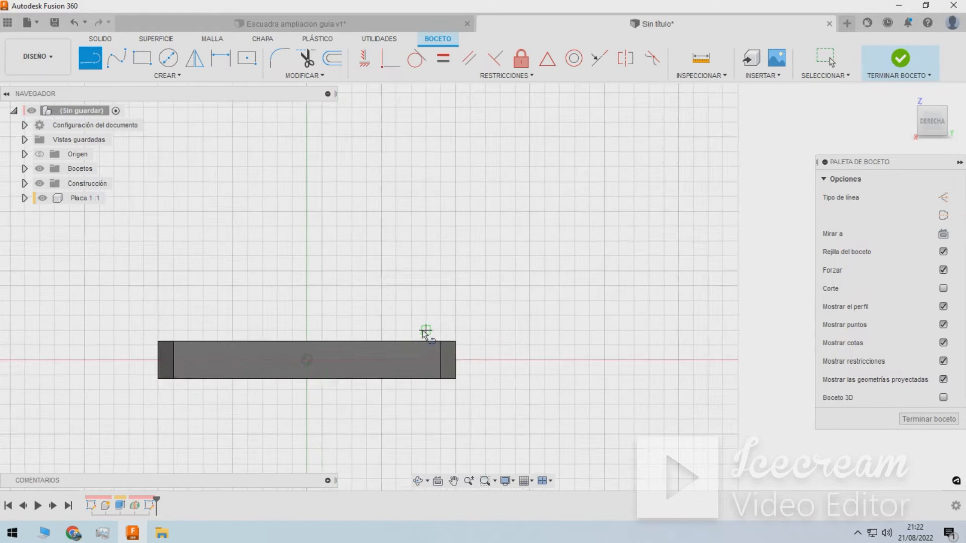
{"action": "scroll", "coordinate": [425, 334], "scroll_direction": "down", "scroll_amount": 4}
{"action": "scroll", "coordinate": [422, 325], "scroll_direction": "up", "scroll_amount": 3}
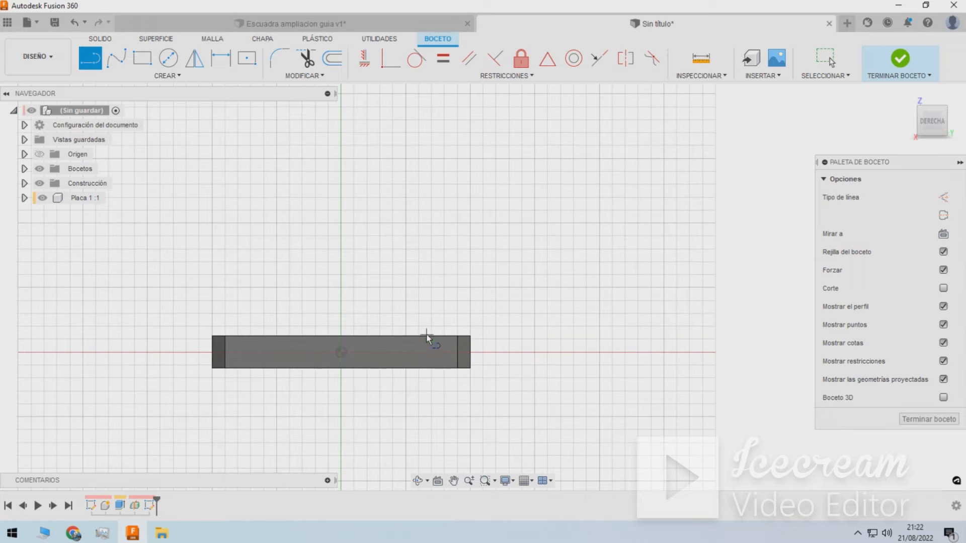
{"action": "key", "text": "p"}
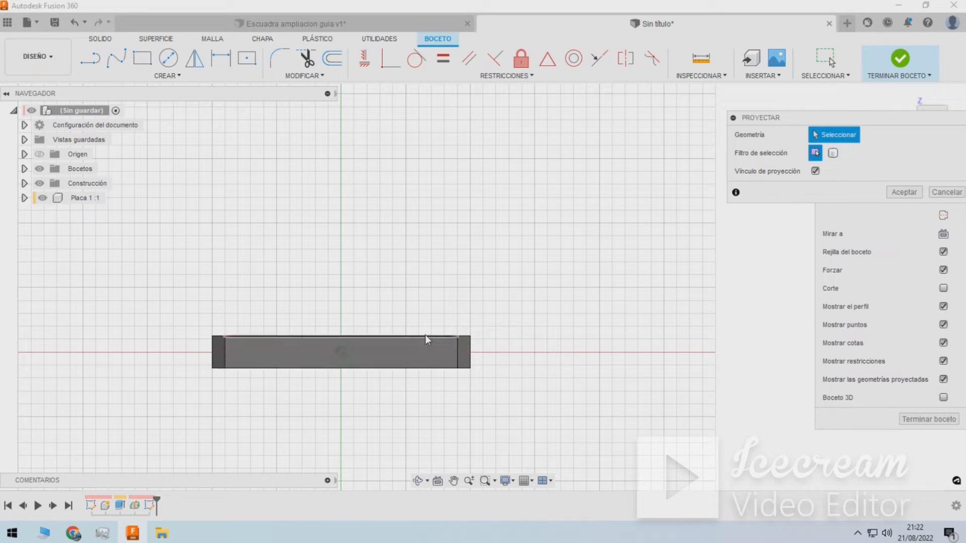
{"action": "left_click", "coordinate": [424, 336]}
{"action": "key", "text": "Return"}
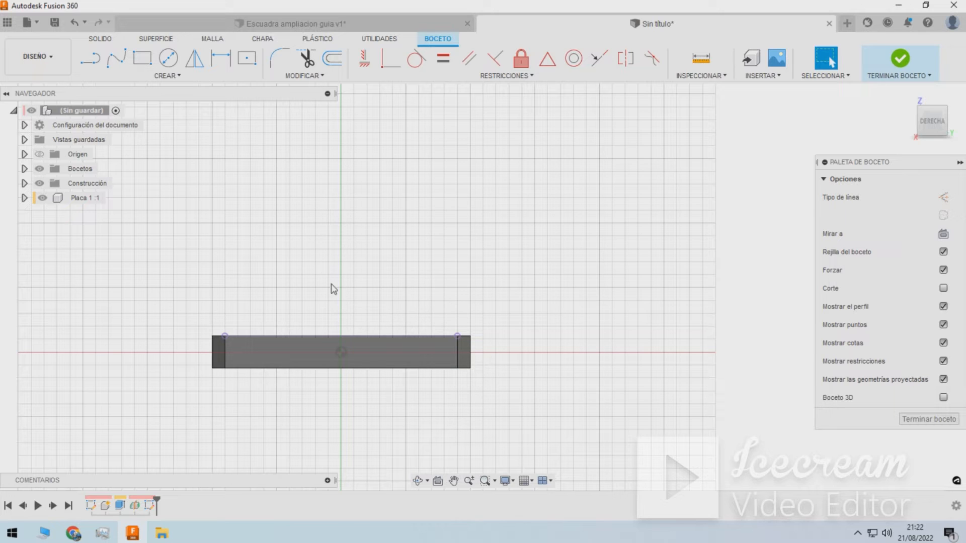
Draw the profile's inner side from the projected edge: a vertical line about 47.5 mm long, an outward-sloping line, and a horizontal line.
{"action": "key", "text": "l"}
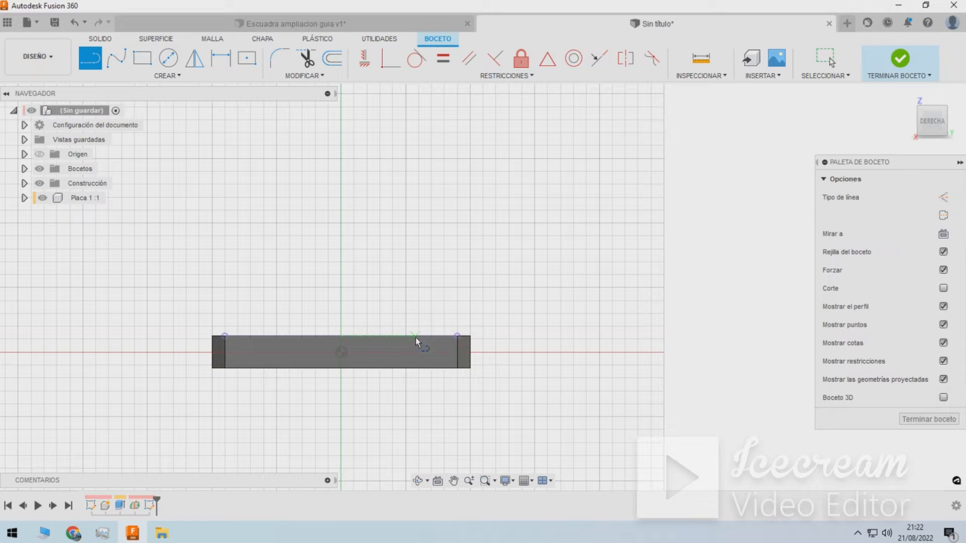
{"action": "left_click", "coordinate": [419, 336]}
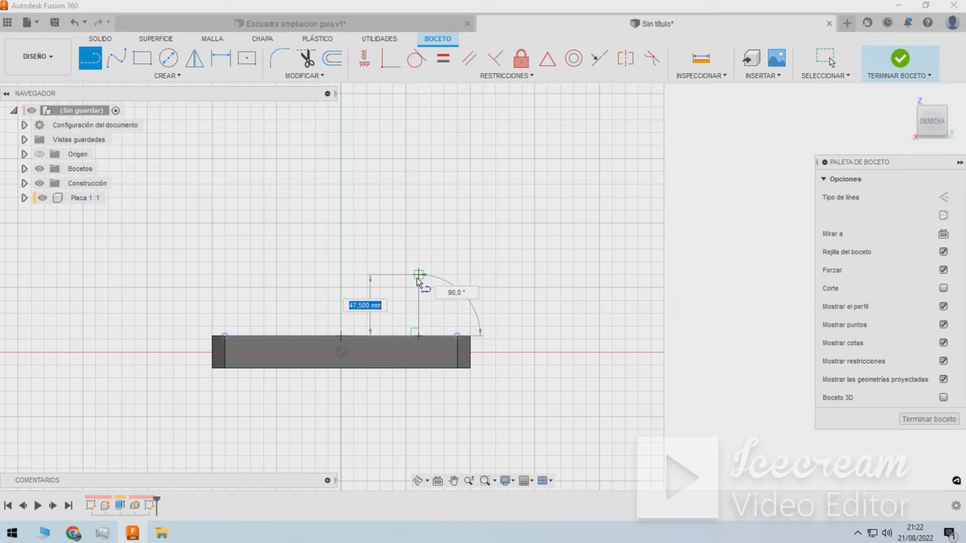
{"action": "left_click", "coordinate": [418, 275]}
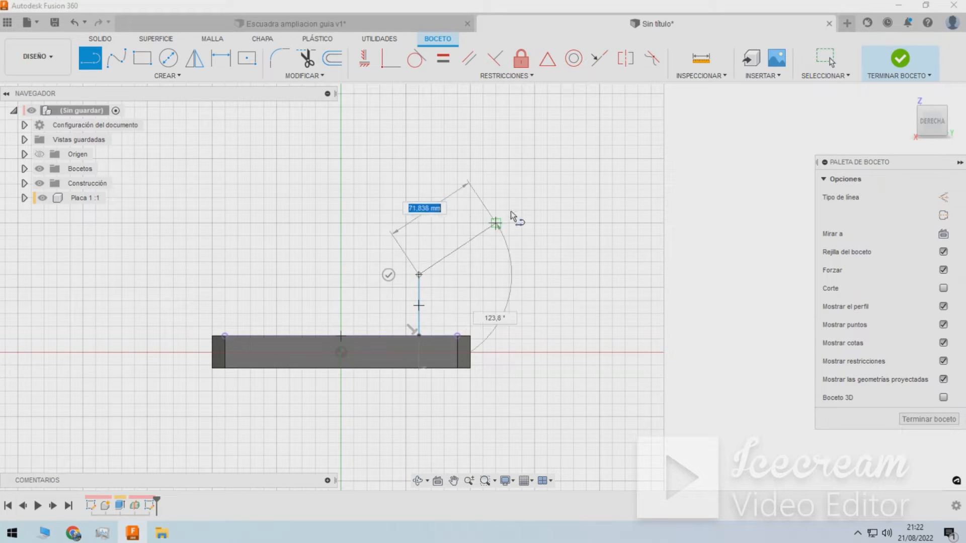
{"action": "left_click", "coordinate": [495, 177]}
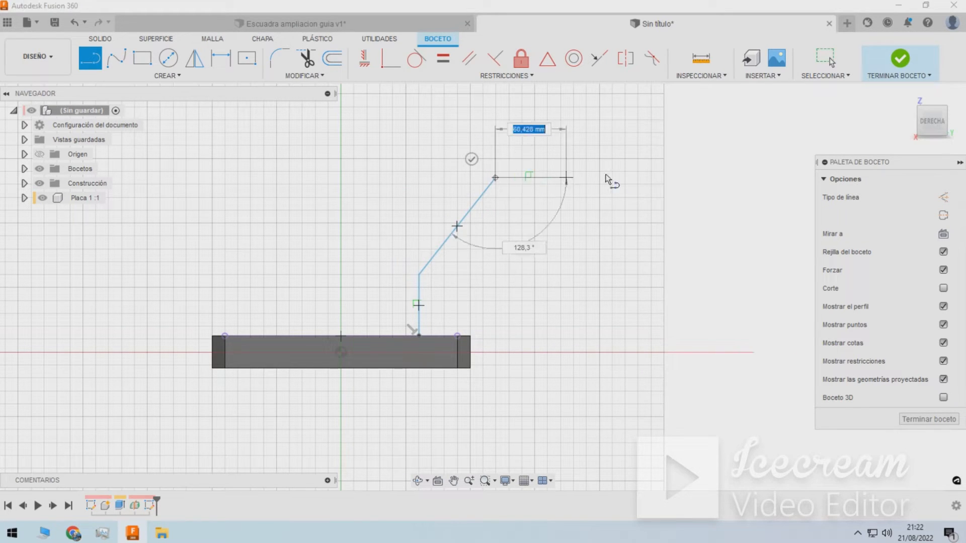
{"action": "left_click", "coordinate": [683, 178]}
{"action": "scroll", "coordinate": [656, 228], "scroll_direction": "down", "scroll_amount": 5}
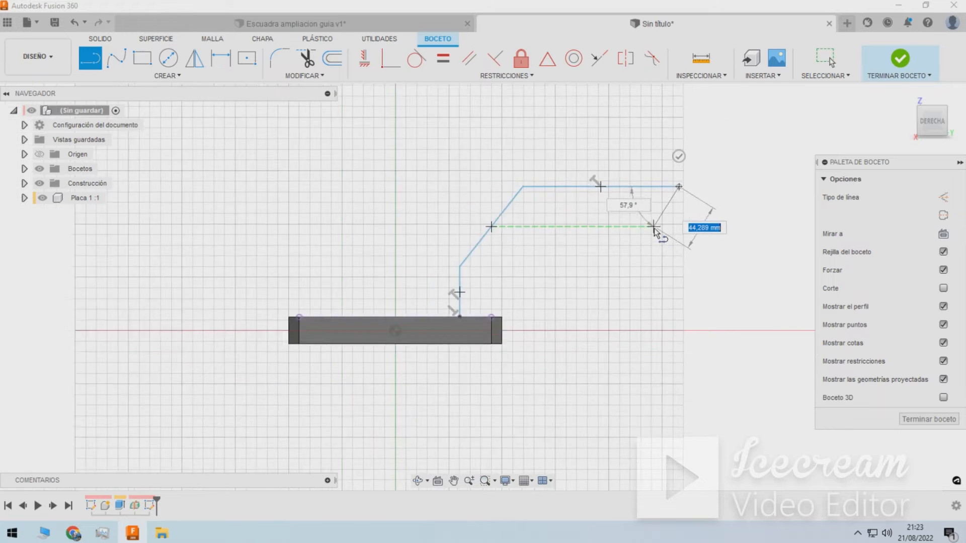
{"action": "scroll", "coordinate": [654, 230], "scroll_direction": "down", "scroll_amount": 1}
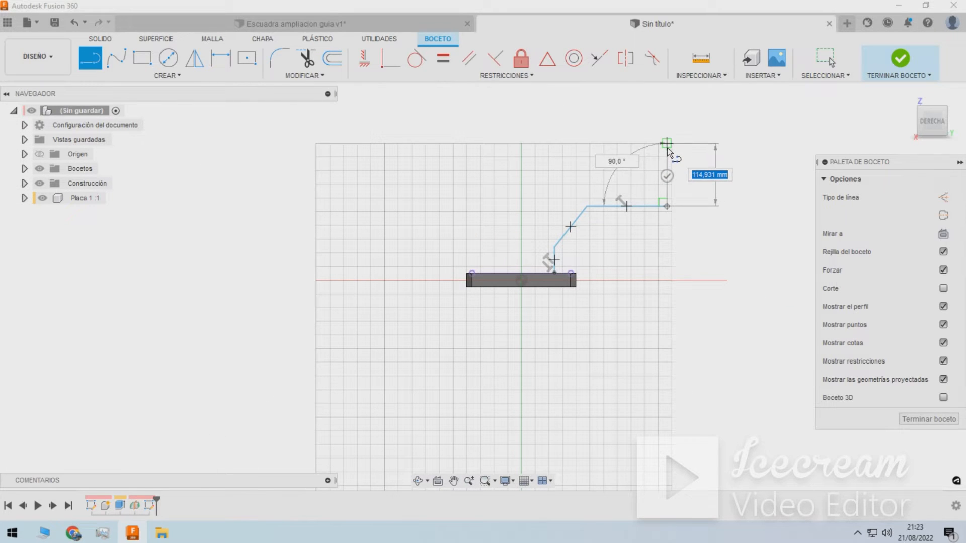
Close the arm profile with a vertical end about 115 mm long, a top line about 249 mm, a slope about 160 mm, and a vertical to the plate.
{"action": "left_click", "coordinate": [667, 145]}
{"action": "left_click", "coordinate": [530, 144]}
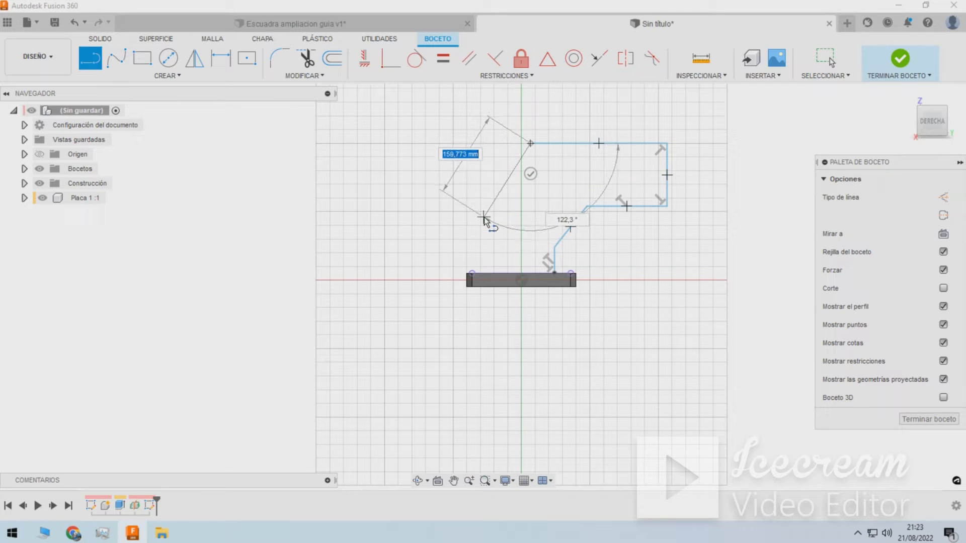
{"action": "left_click", "coordinate": [484, 216]}
{"action": "scroll", "coordinate": [482, 270], "scroll_direction": "up", "scroll_amount": 5}
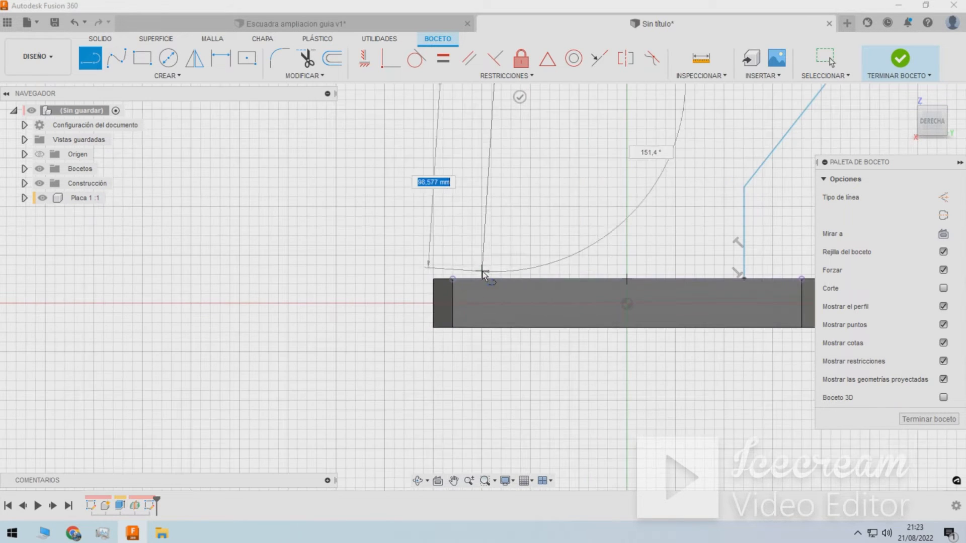
{"action": "scroll", "coordinate": [480, 233], "scroll_direction": "down", "scroll_amount": 2}
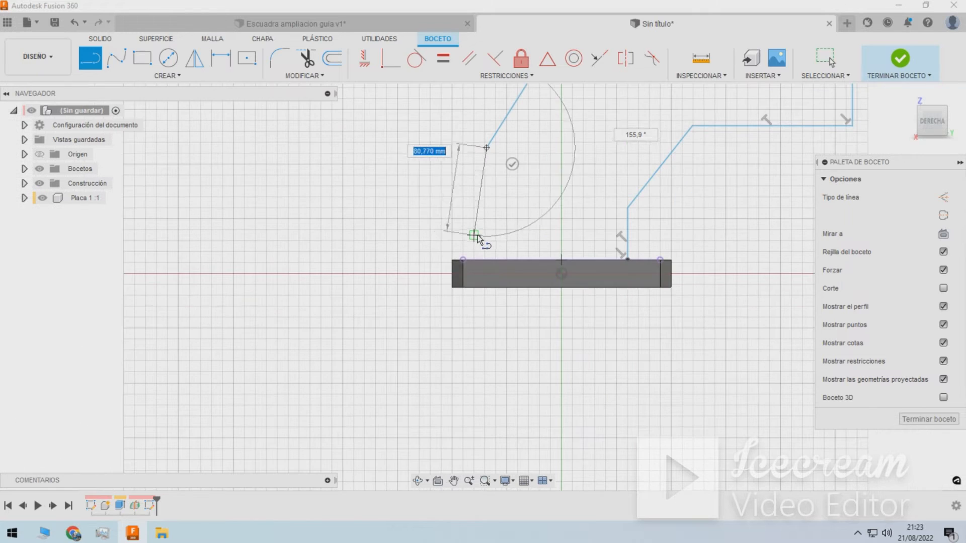
{"action": "left_click", "coordinate": [485, 260]}
{"action": "scroll", "coordinate": [484, 260], "scroll_direction": "down", "scroll_amount": 3}
{"action": "key", "text": "Escape"}
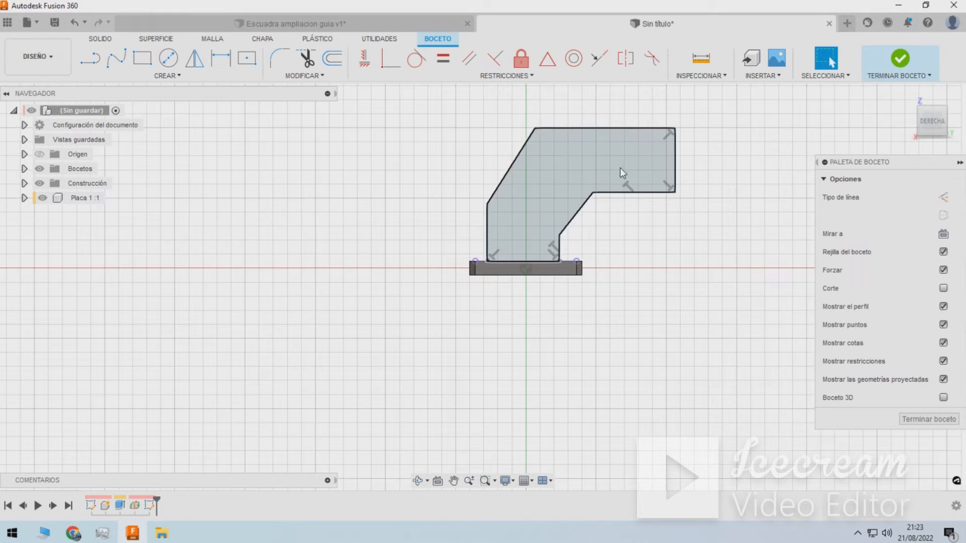
Dimension the short inner vertical line 20 mm from the nearest endpoint of the projected plate edge.
{"action": "scroll", "coordinate": [548, 239], "scroll_direction": "up", "scroll_amount": 2}
{"action": "scroll", "coordinate": [544, 260], "scroll_direction": "down", "scroll_amount": 3}
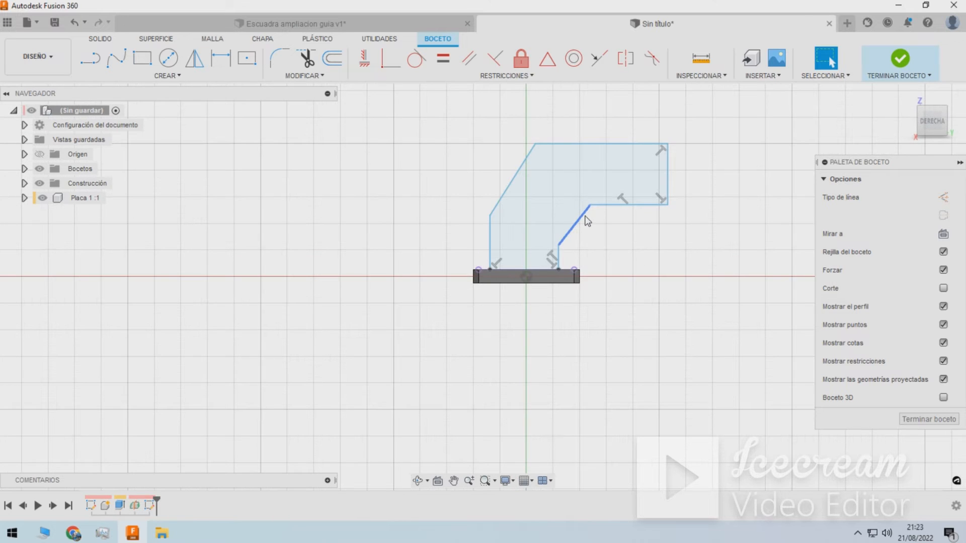
{"action": "key", "text": "d"}
{"action": "scroll", "coordinate": [578, 243], "scroll_direction": "up", "scroll_amount": 4}
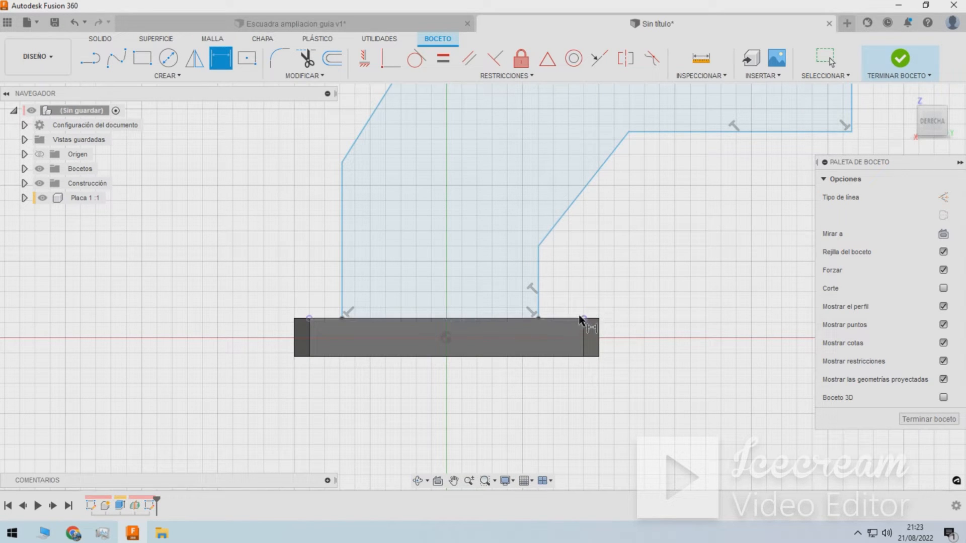
{"action": "left_click", "coordinate": [538, 312]}
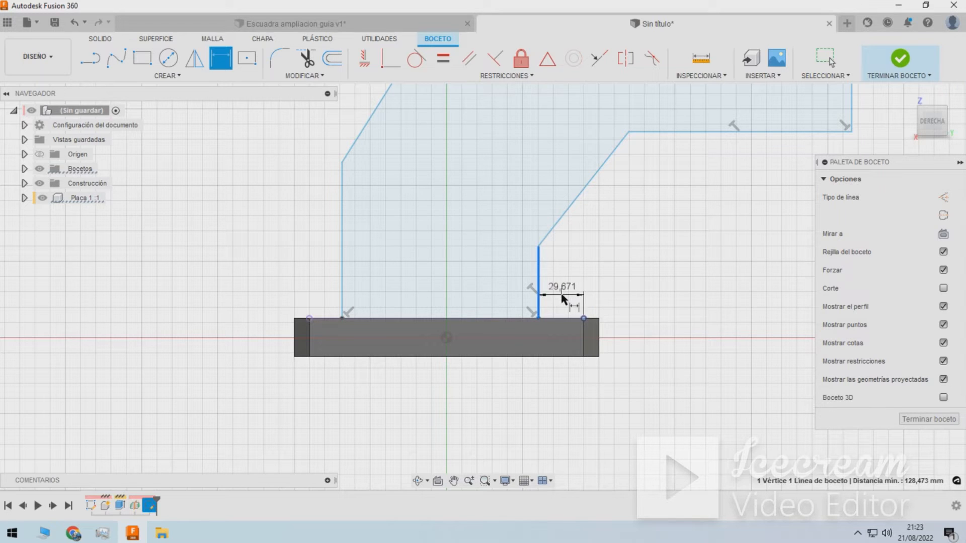
{"action": "left_click", "coordinate": [562, 297]}
{"action": "type", "text": "20"}
{"action": "key", "text": "Return"}
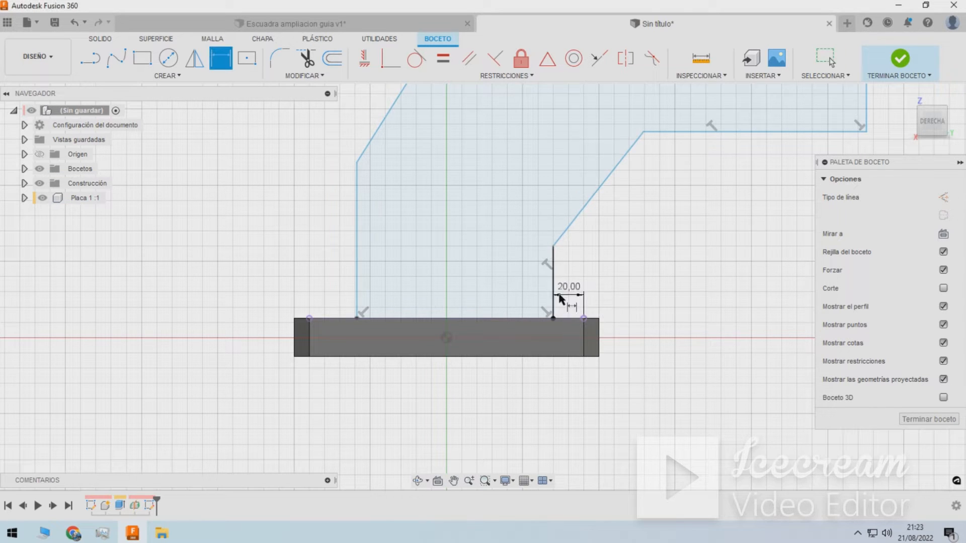
Dimension the profile's outer vertical line 20 mm from the opposite endpoint of the projected plate edge.
{"action": "left_click", "coordinate": [355, 300]}
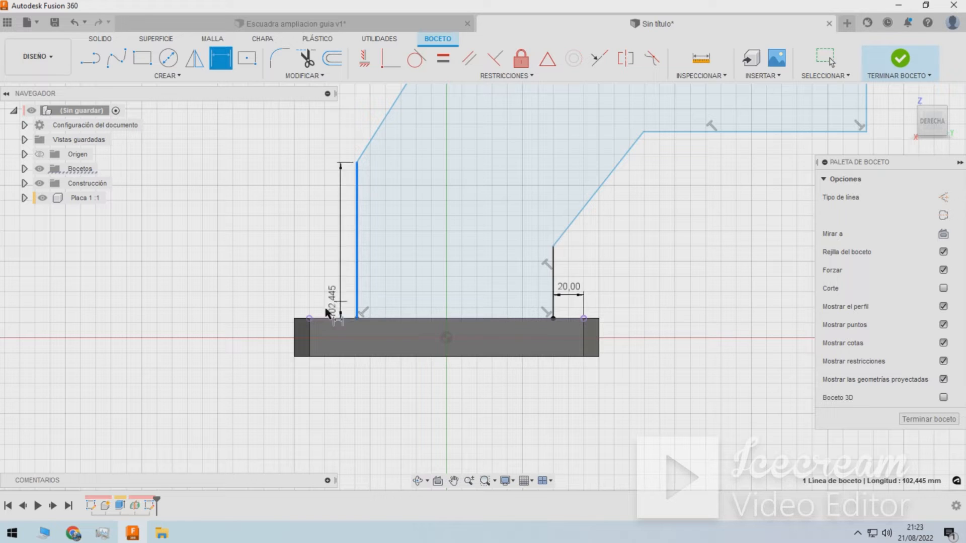
{"action": "left_click", "coordinate": [309, 318]}
{"action": "left_click", "coordinate": [334, 280]}
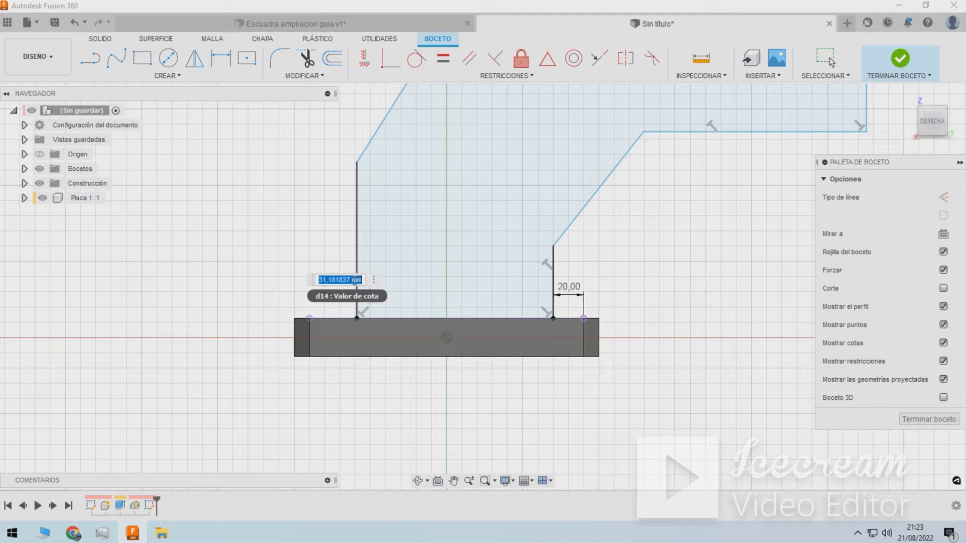
{"action": "type", "text": "20"}
{"action": "key", "text": "Return"}
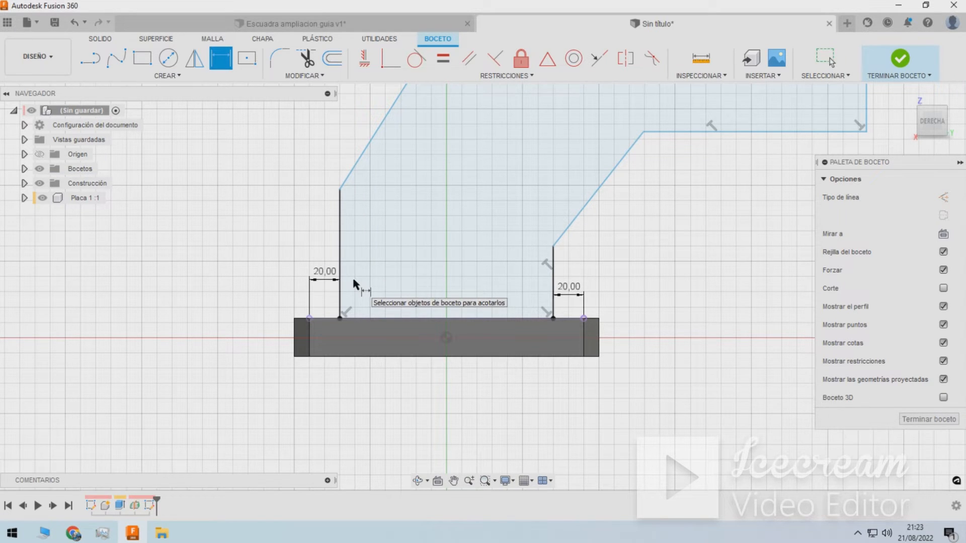
Dimension the length of the profile's outer vertical line as 50 mm.
{"action": "scroll", "coordinate": [355, 284], "scroll_direction": "down", "scroll_amount": 4}
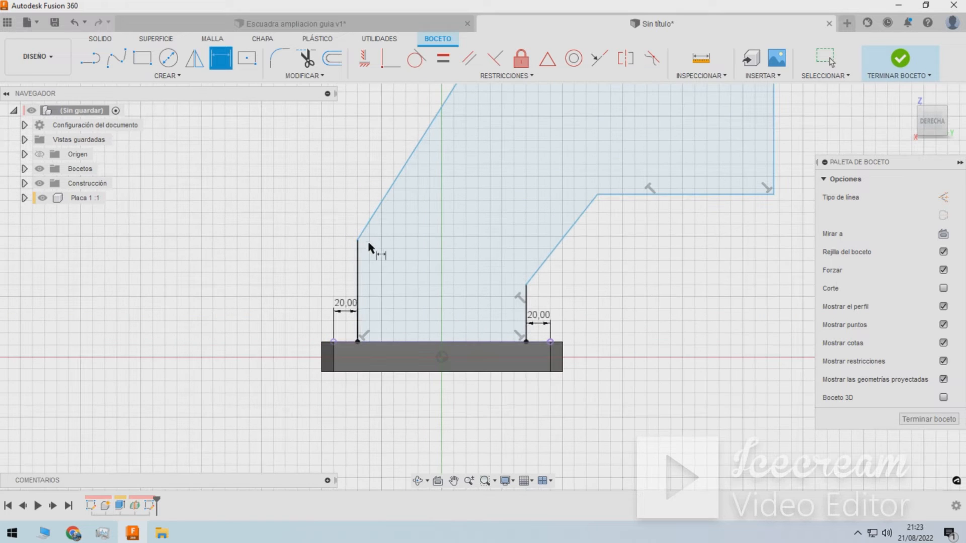
{"action": "left_click", "coordinate": [358, 259]}
{"action": "left_click", "coordinate": [257, 291]}
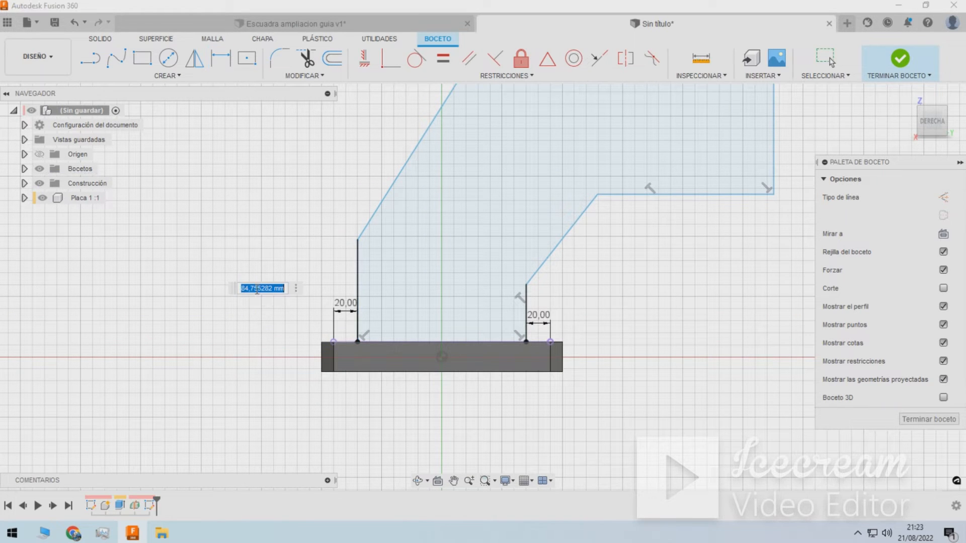
{"action": "type", "text": "50"}
{"action": "key", "text": "Return"}
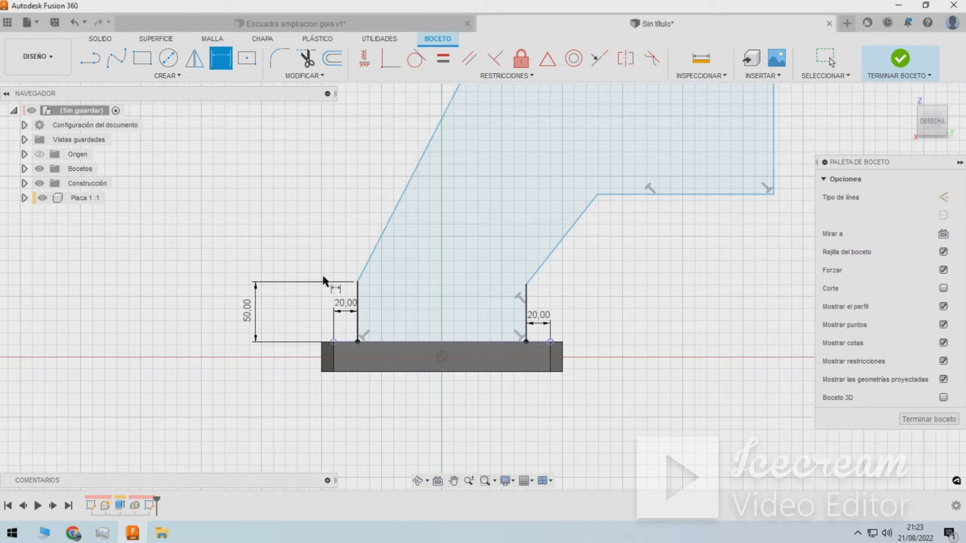
Dimension the profile's overall height from the plate edge to its top horizontal line as 200 mm.
{"action": "scroll", "coordinate": [372, 280], "scroll_direction": "down", "scroll_amount": 2}
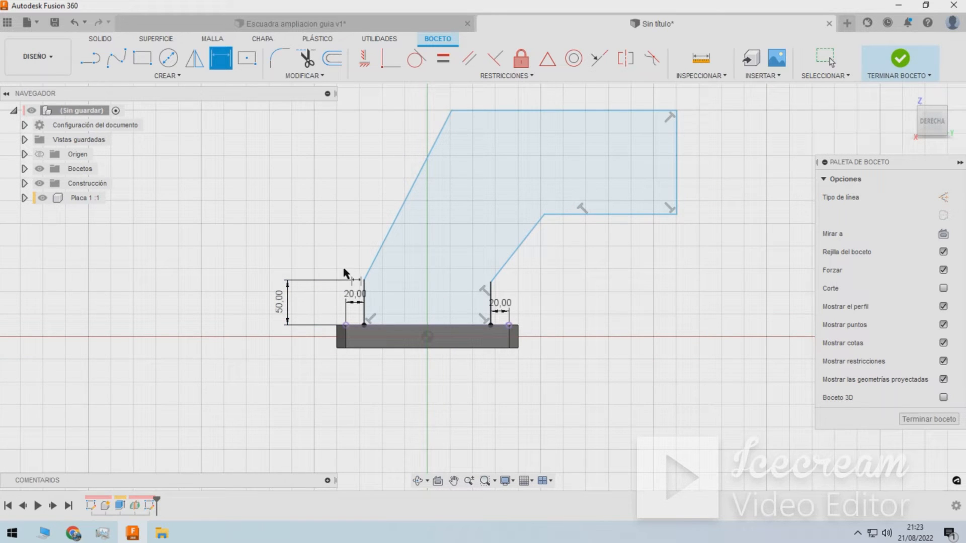
{"action": "scroll", "coordinate": [343, 272], "scroll_direction": "down", "scroll_amount": 2}
{"action": "left_click", "coordinate": [446, 138]}
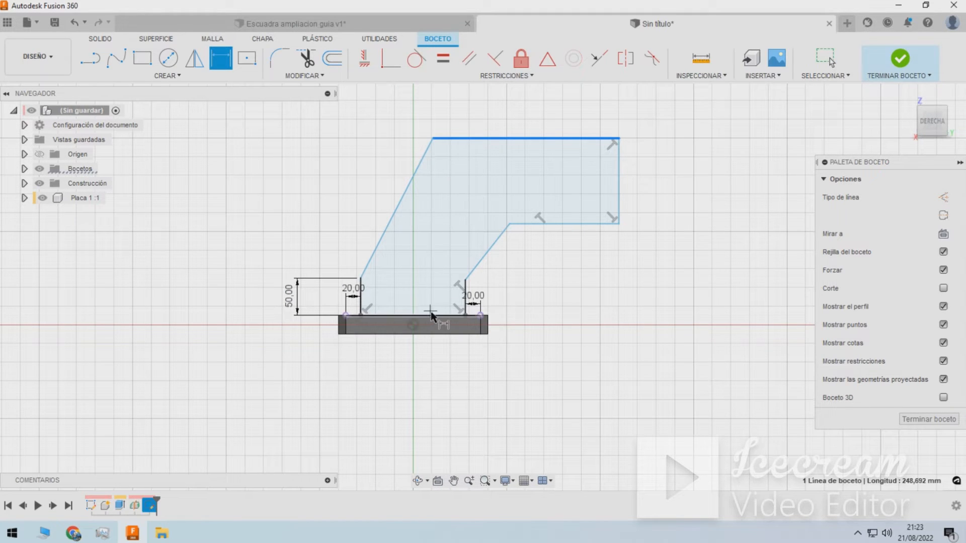
{"action": "left_click", "coordinate": [397, 316]}
{"action": "left_click", "coordinate": [199, 266]}
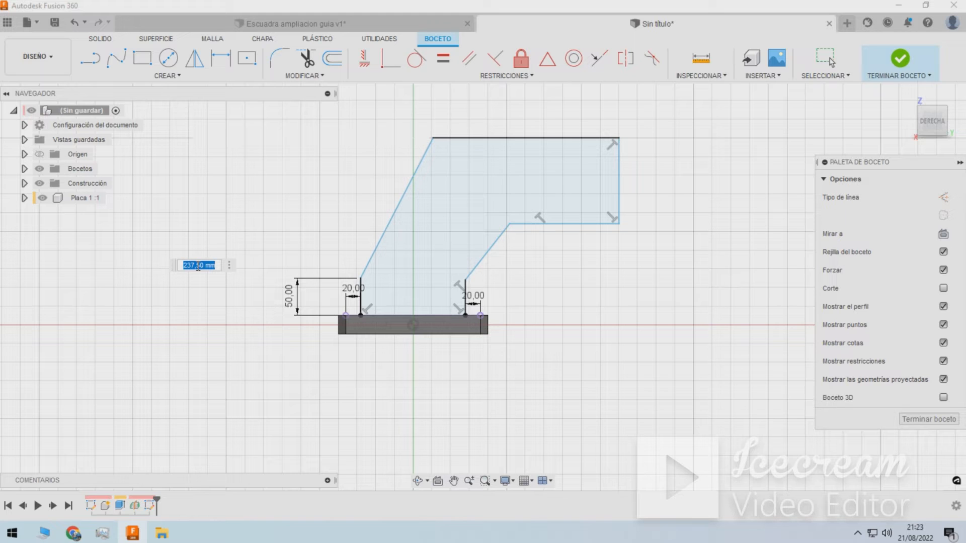
{"action": "type", "text": "200"}
{"action": "key", "text": "Return"}
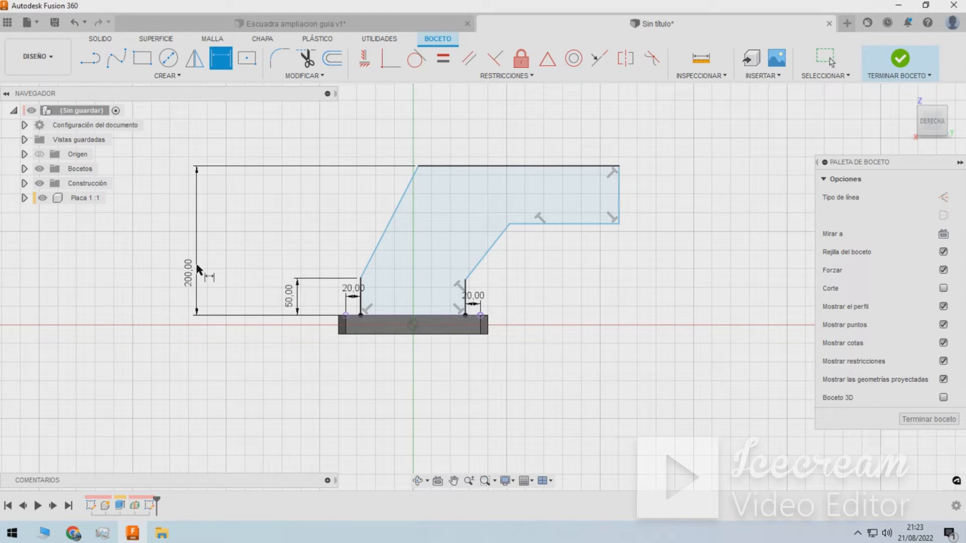
{"action": "scroll", "coordinate": [503, 246], "scroll_direction": "up", "scroll_amount": 3}
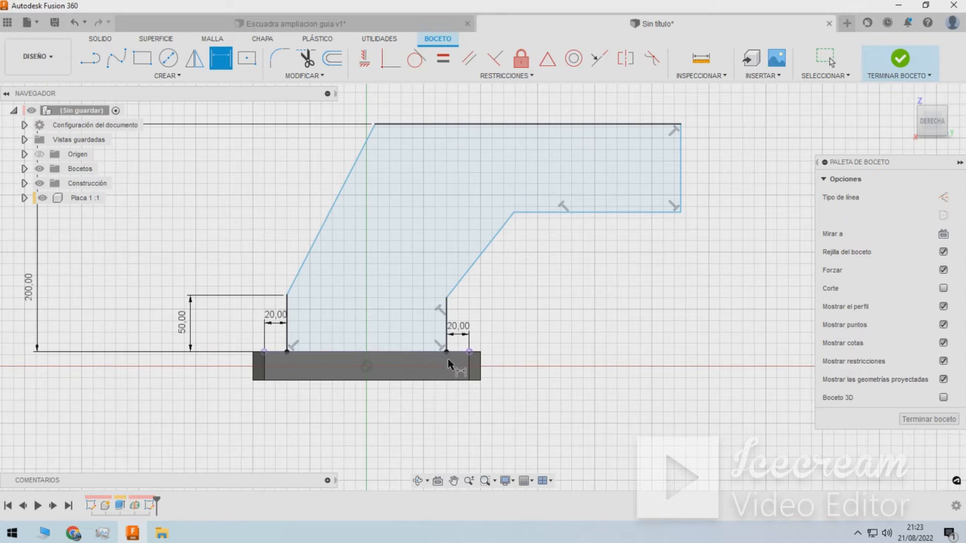
Dimension the height from the plate edge to the arm's lower horizontal line as 120 mm.
{"action": "left_click", "coordinate": [421, 351]}
{"action": "left_click", "coordinate": [538, 212]}
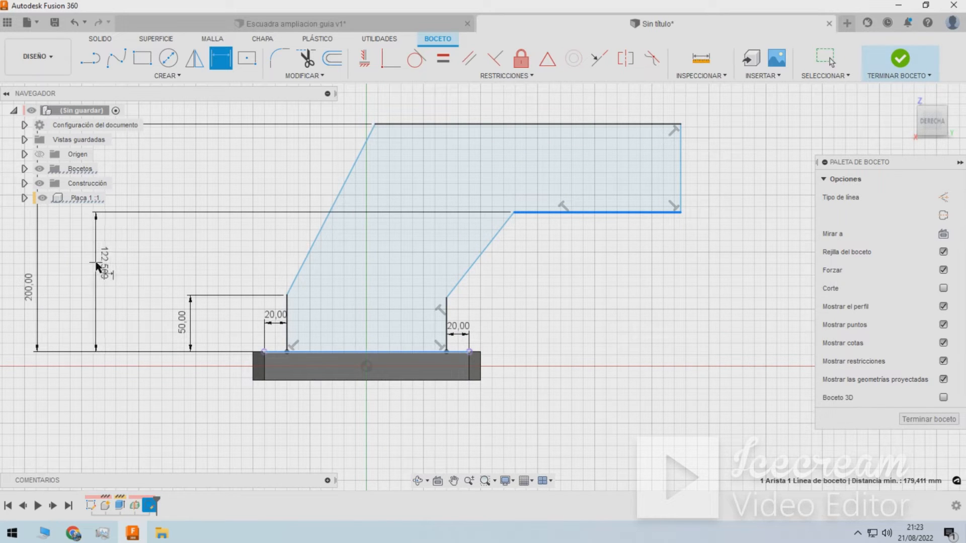
{"action": "left_click", "coordinate": [100, 287]}
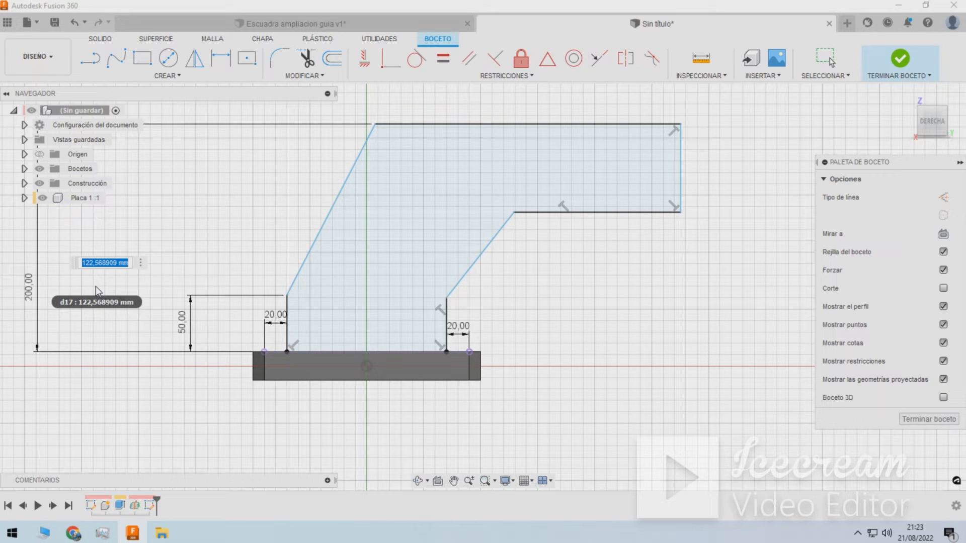
{"action": "type", "text": "120"}
{"action": "key", "text": "Return"}
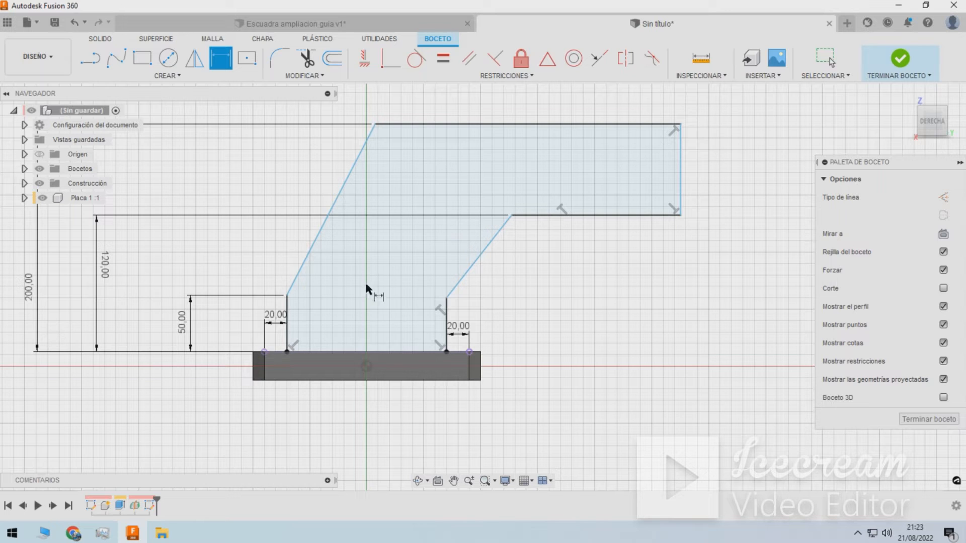
Set the height dimension of the arm's lower horizontal line to 80 mm.
{"action": "scroll", "coordinate": [367, 287], "scroll_direction": "down", "scroll_amount": 5}
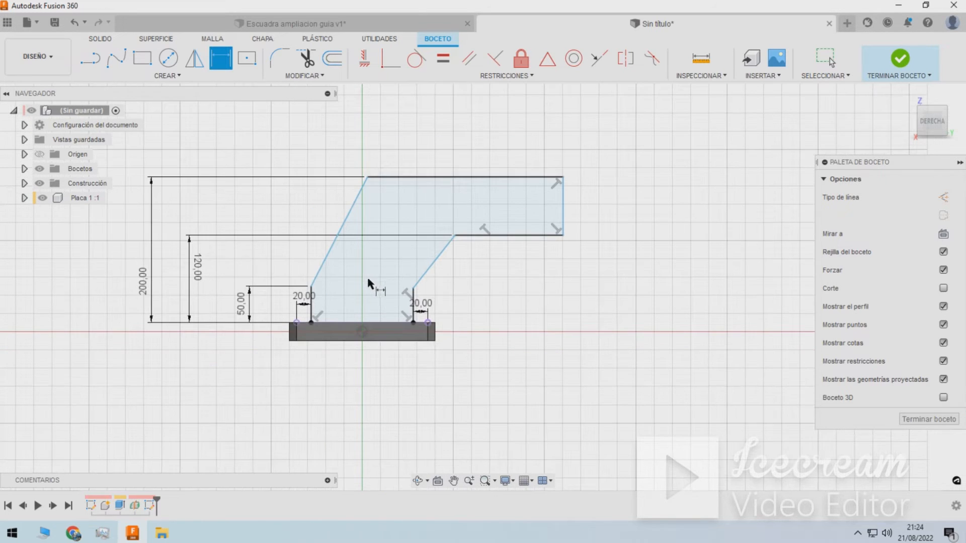
{"action": "key", "text": "Escape"}
{"action": "double_click", "coordinate": [196, 267]}
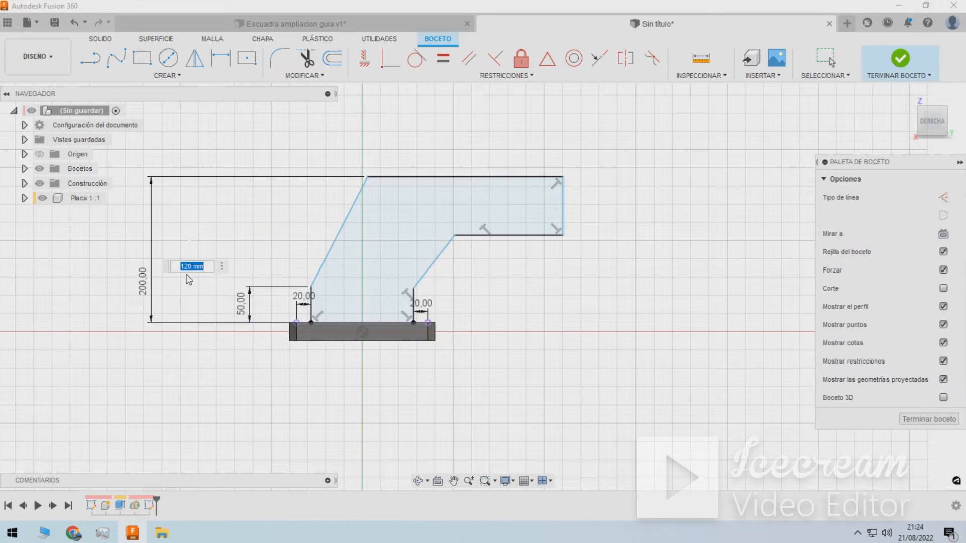
{"action": "type", "text": "80"}
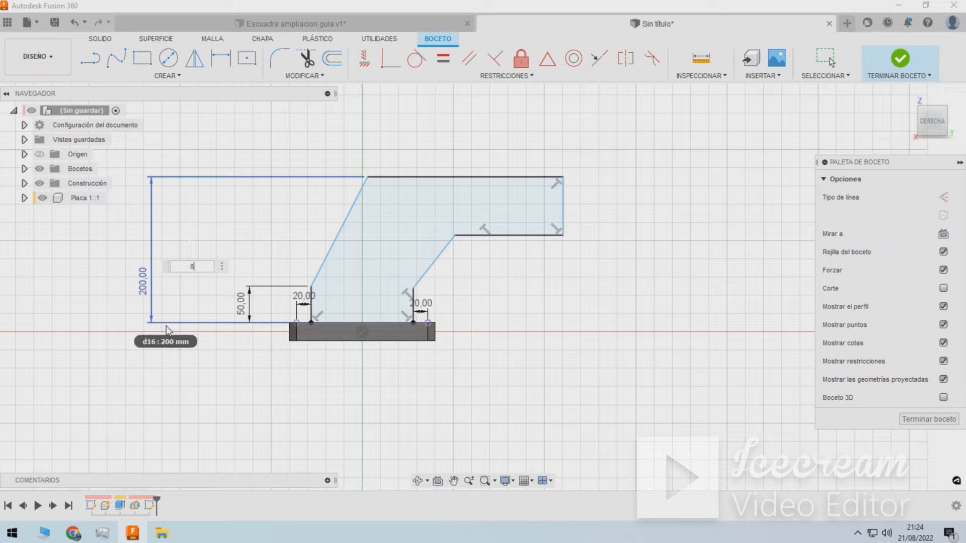
{"action": "key", "text": "Return"}
{"action": "scroll", "coordinate": [295, 236], "scroll_direction": "up", "scroll_amount": 4}
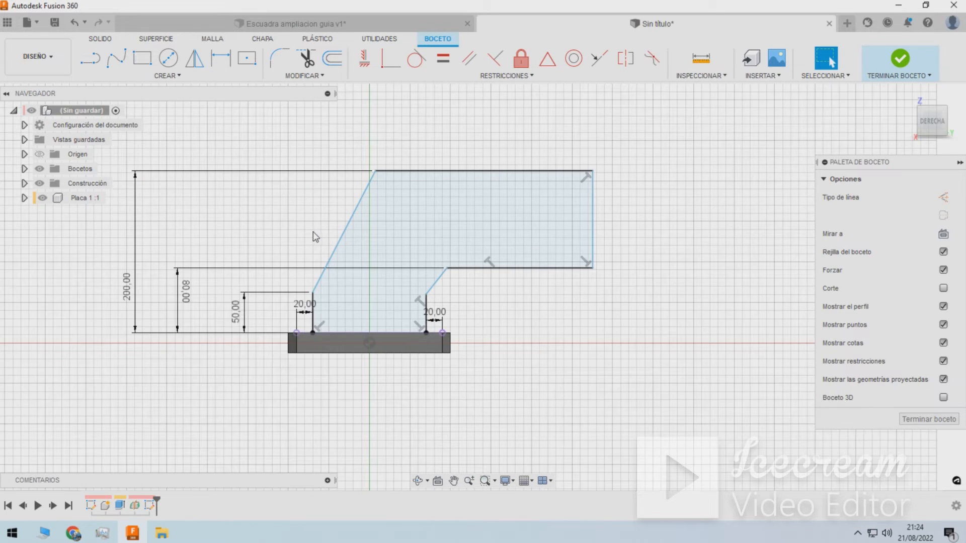
{"action": "scroll", "coordinate": [381, 232], "scroll_direction": "down", "scroll_amount": 4}
{"action": "scroll", "coordinate": [749, 232], "scroll_direction": "up", "scroll_amount": 1}
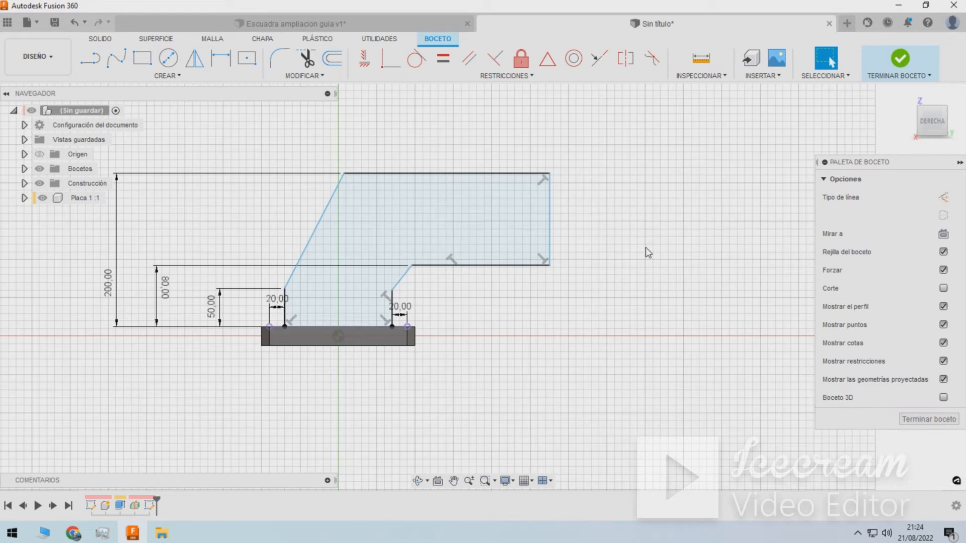
Draw a vertical line about 77 mm long downward through the plate from the midpoint of its projected edge.
{"action": "key", "text": "d"}
{"action": "scroll", "coordinate": [308, 327], "scroll_direction": "up", "scroll_amount": 2}
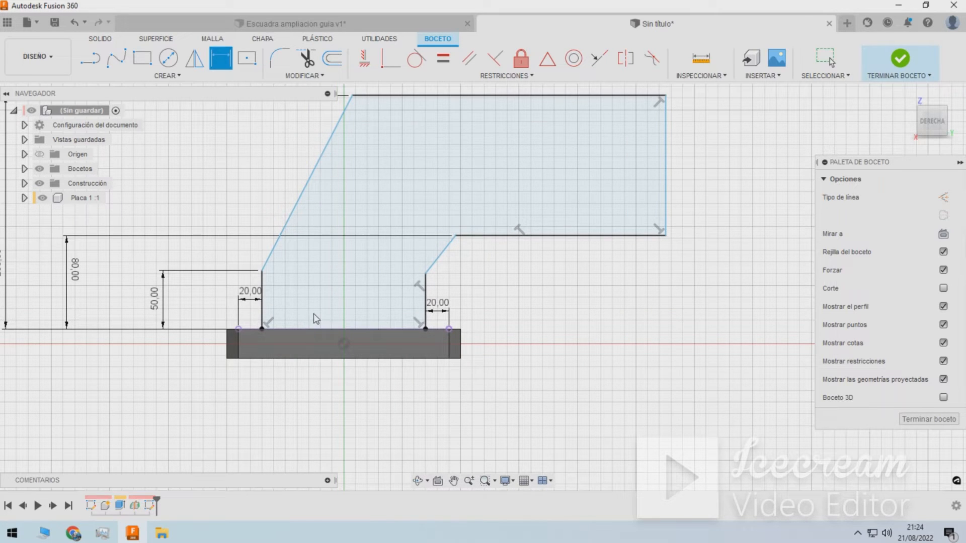
{"action": "key", "text": "l"}
{"action": "left_click", "coordinate": [344, 330]}
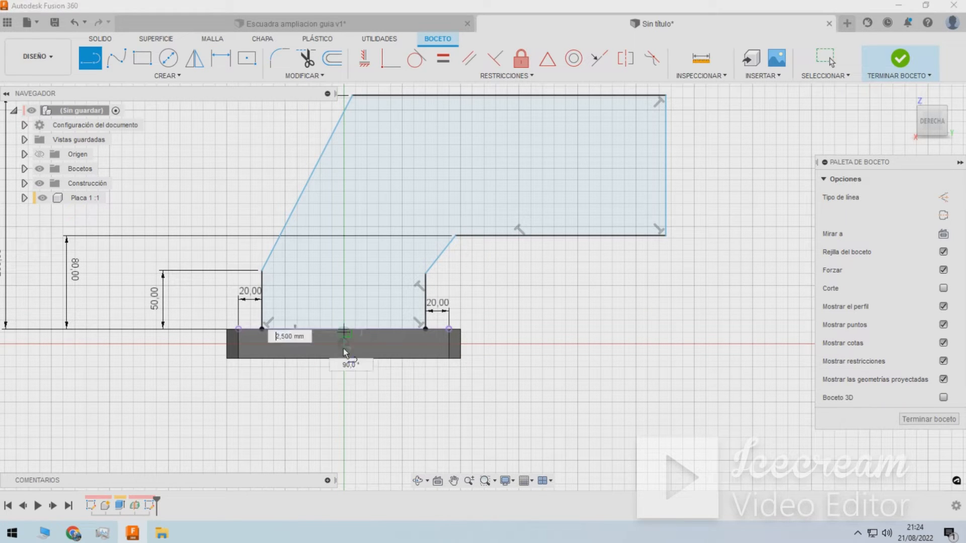
{"action": "left_click", "coordinate": [344, 418]}
{"action": "key", "text": "Escape"}
Convert the vertical line through the plate's middle into a construction line.
{"action": "left_click", "coordinate": [346, 399]}
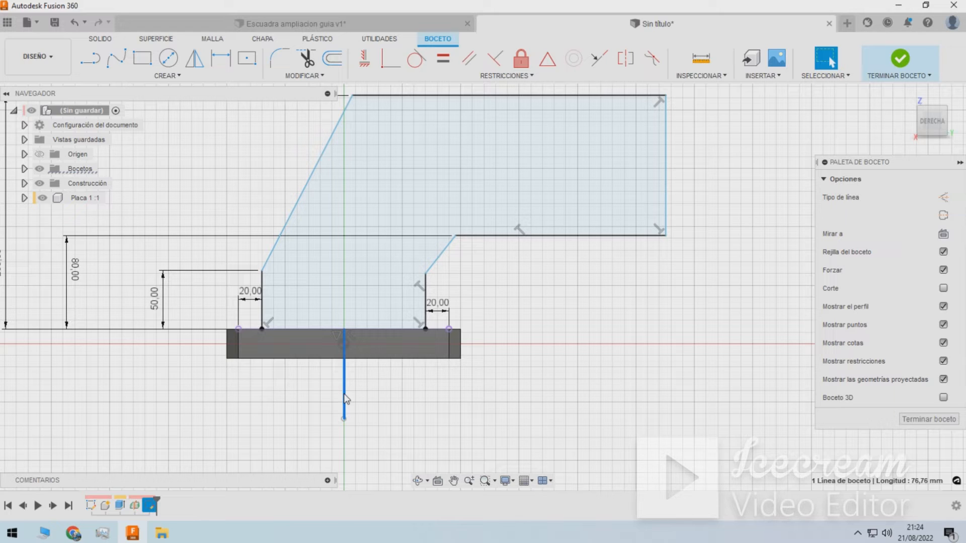
{"action": "key", "text": "x"}
{"action": "left_click", "coordinate": [385, 390]}
{"action": "left_click", "coordinate": [345, 385]}
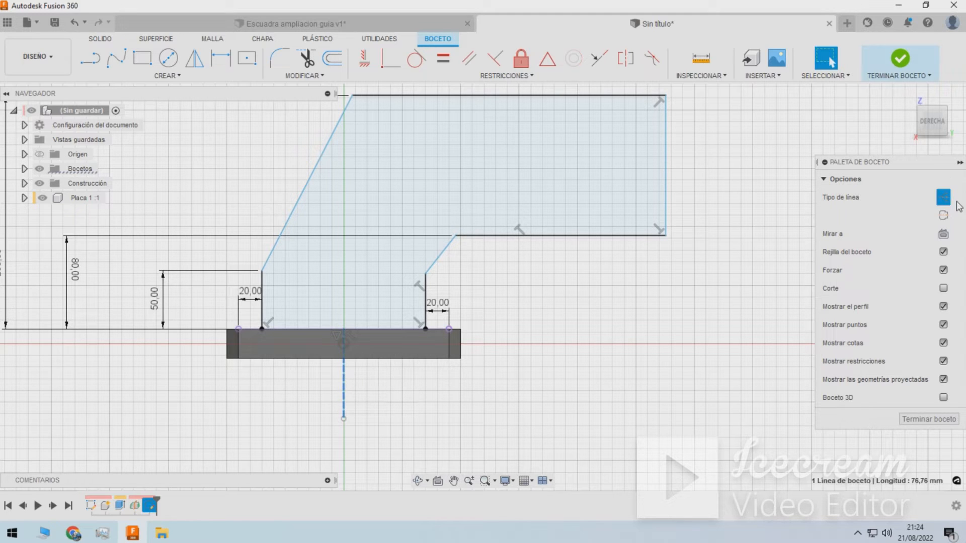
{"action": "left_click", "coordinate": [940, 201]}
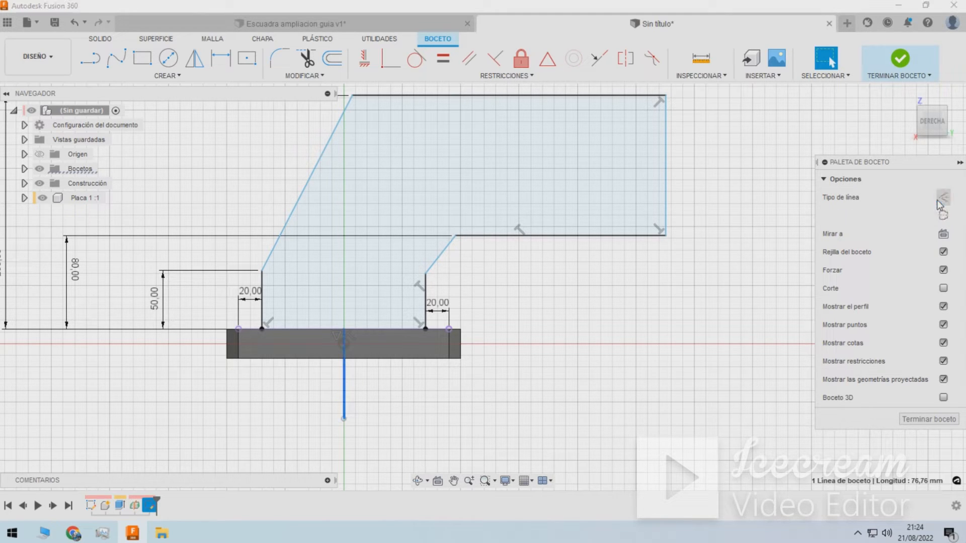
{"action": "left_click", "coordinate": [583, 404]}
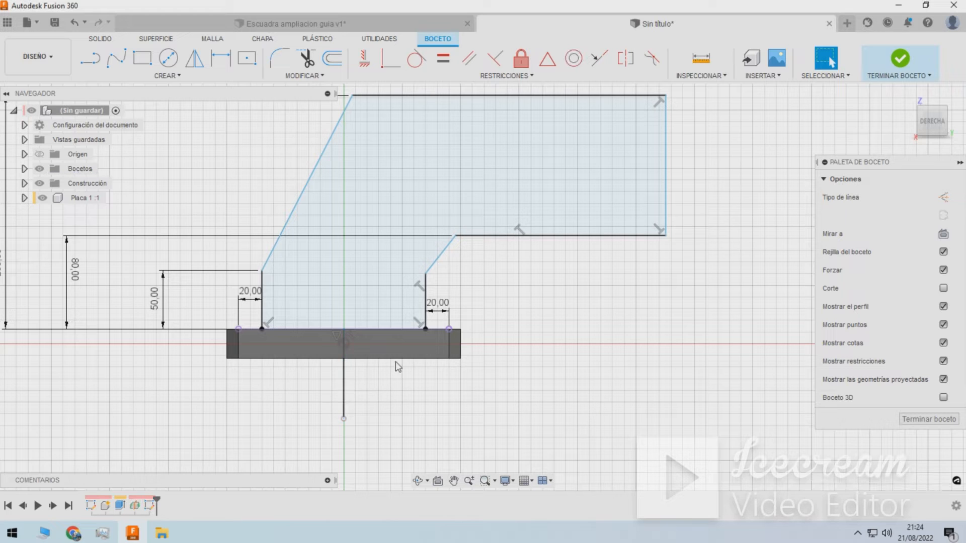
{"action": "left_click", "coordinate": [346, 400]}
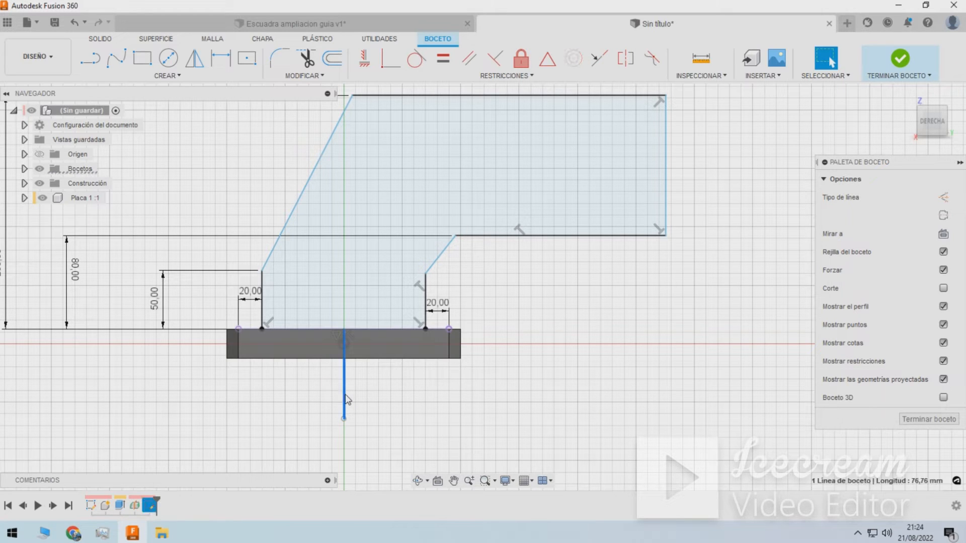
{"action": "left_click", "coordinate": [942, 197]}
{"action": "left_click", "coordinate": [657, 344]}
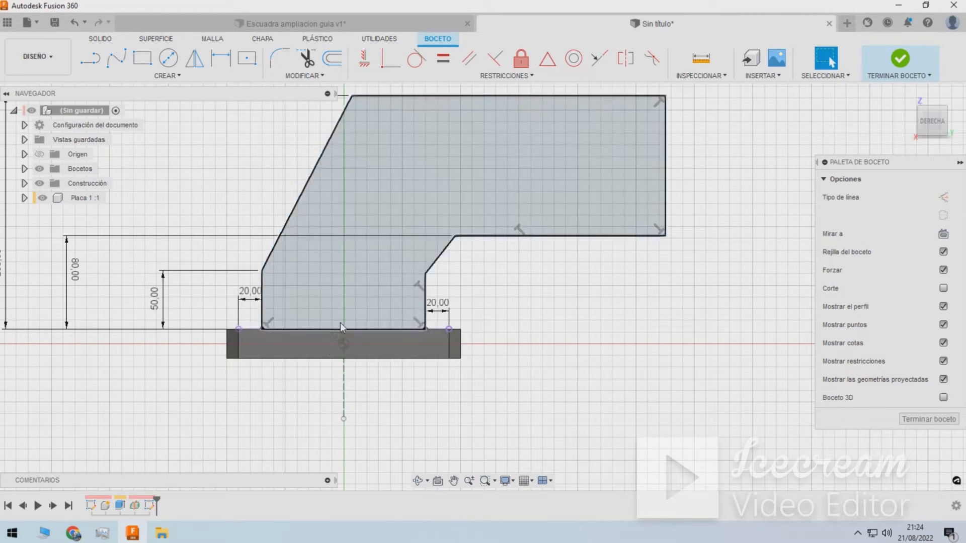
Dimension the distance from the construction centerline to the arm's vertical end line as 250 mm.
{"action": "key", "text": "d"}
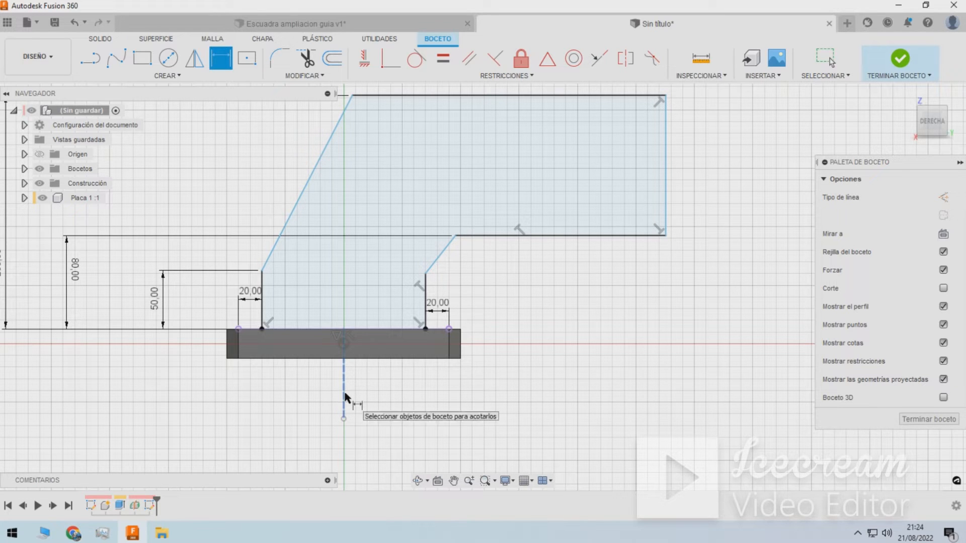
{"action": "left_click", "coordinate": [345, 394]}
{"action": "left_click", "coordinate": [667, 159]}
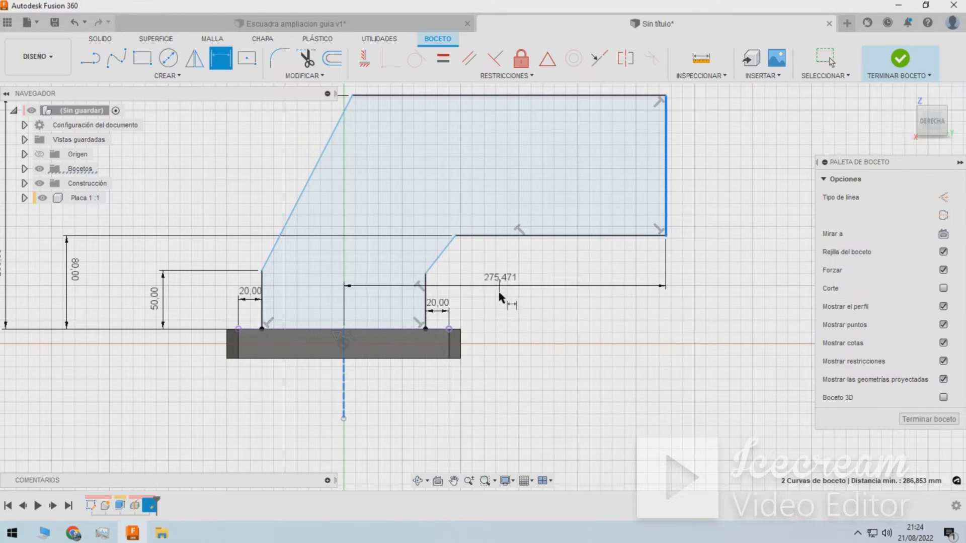
{"action": "scroll", "coordinate": [500, 298], "scroll_direction": "down", "scroll_amount": 3}
{"action": "left_click", "coordinate": [522, 175]}
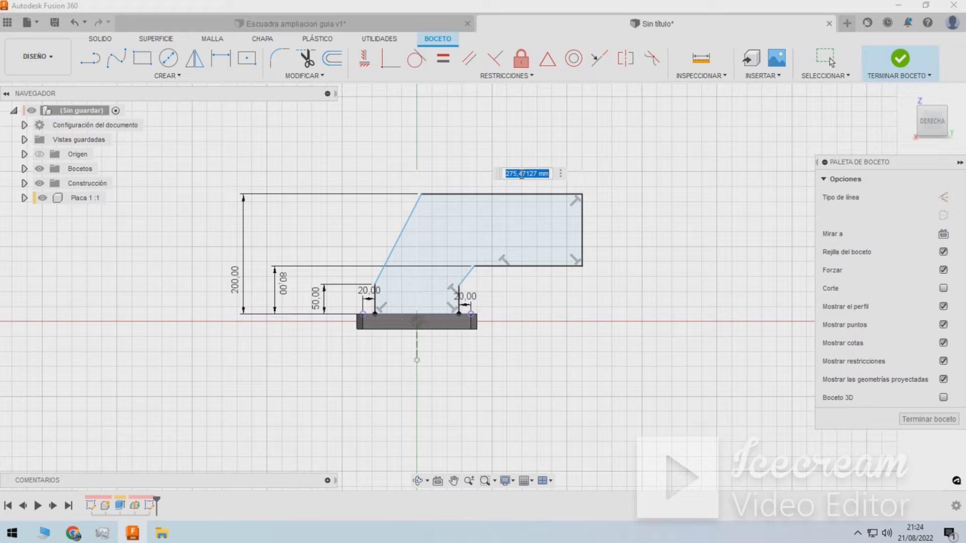
{"action": "type", "text": "250"}
{"action": "key", "text": "Return"}
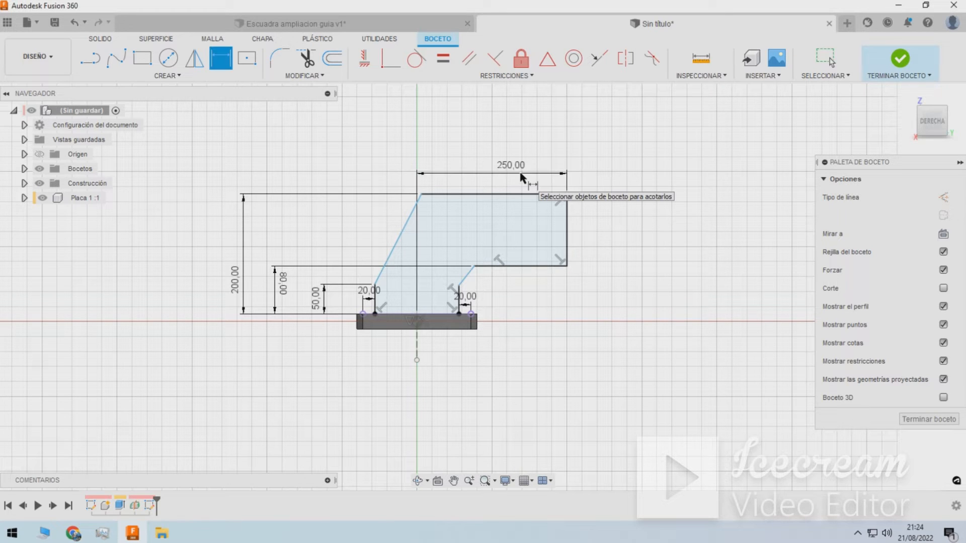
Dimension the profile's upper corner, where the sloped line meets the top line, 10 mm from the construction centerline.
{"action": "scroll", "coordinate": [361, 265], "scroll_direction": "up", "scroll_amount": 3}
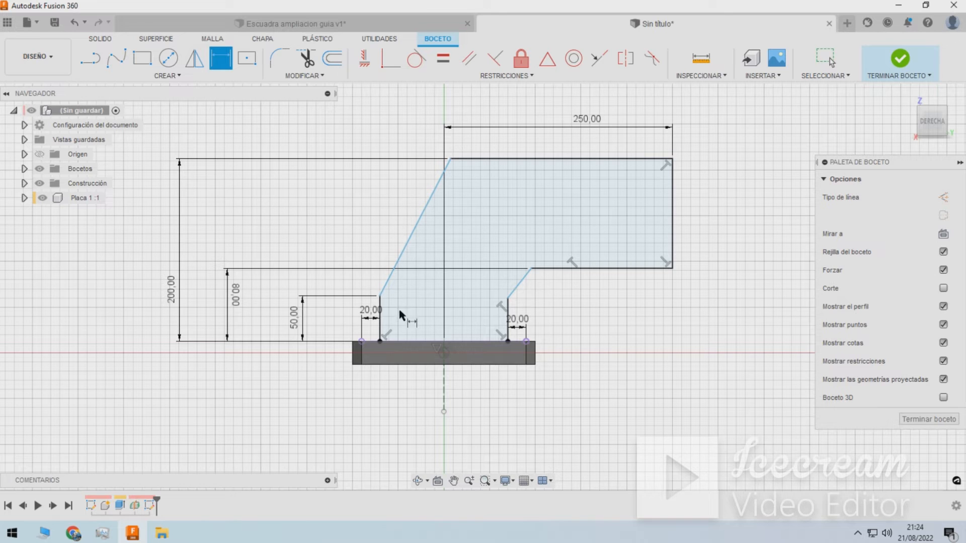
{"action": "left_click", "coordinate": [451, 160]}
{"action": "left_click", "coordinate": [441, 386]}
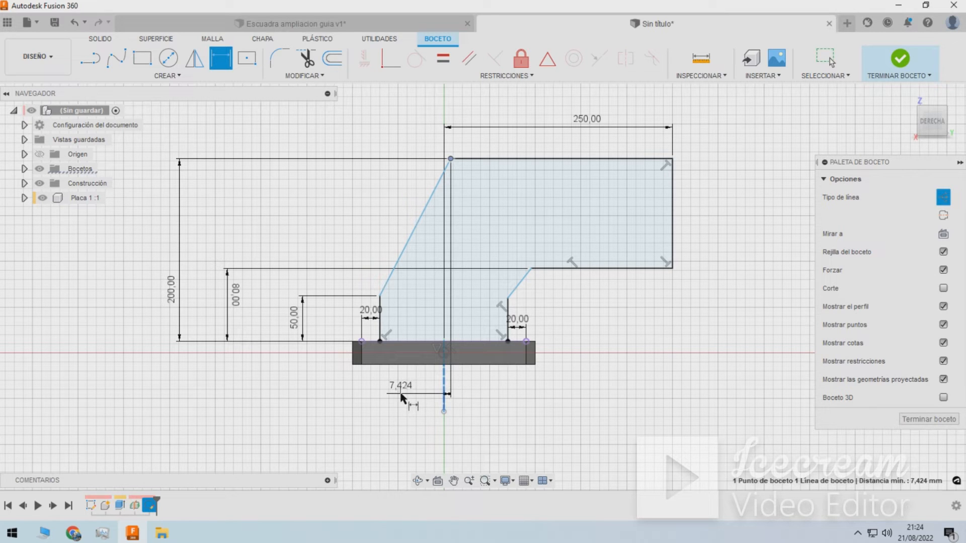
{"action": "left_click", "coordinate": [401, 402]}
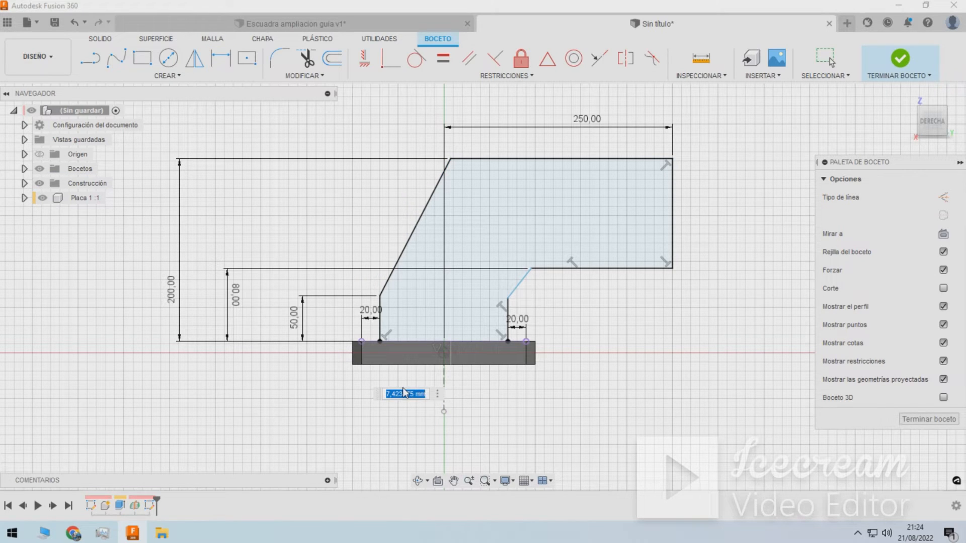
{"action": "type", "text": "10"}
{"action": "key", "text": "Return"}
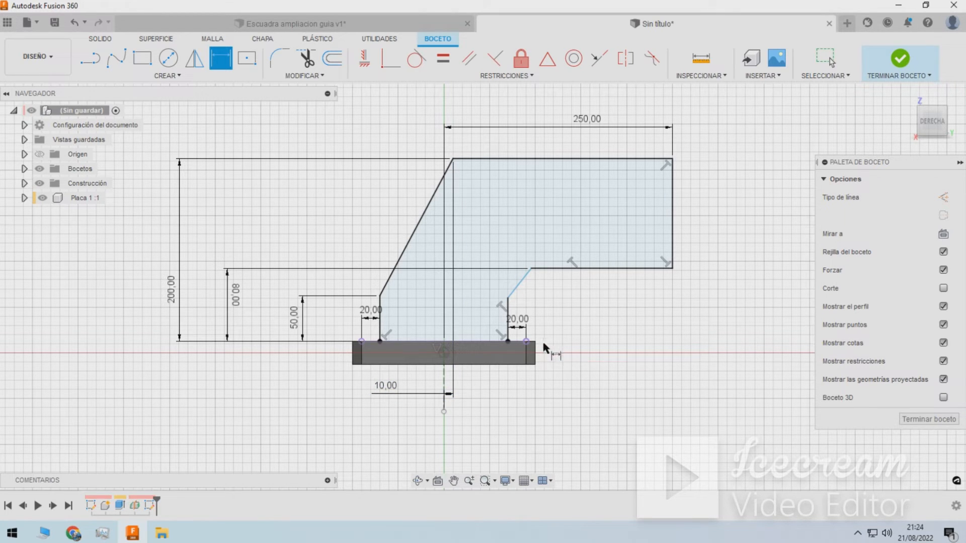
Draw a circle of 61 mm diameter inside the upper part of the profile, near its sloped edge.
{"action": "scroll", "coordinate": [541, 339], "scroll_direction": "down", "scroll_amount": 3}
{"action": "scroll", "coordinate": [627, 252], "scroll_direction": "up", "scroll_amount": 3}
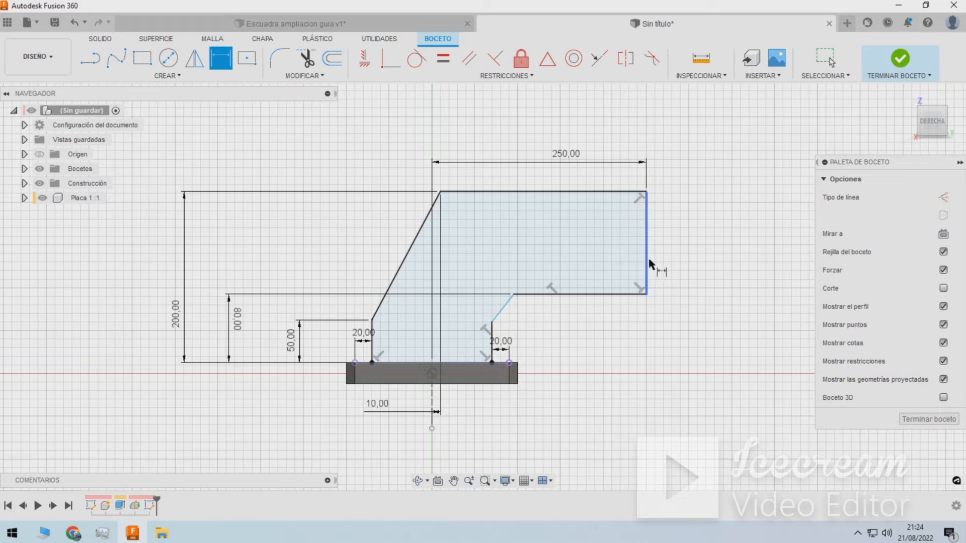
{"action": "mouse_move", "coordinate": [592, 275]}
{"action": "middle_mouse_down", "text": "shift"}
{"action": "mouse_move", "coordinate": [554, 268]}
{"action": "mouse_move", "coordinate": [548, 276]}
{"action": "mouse_move", "coordinate": [554, 294]}
{"action": "mouse_move", "coordinate": [610, 276]}
{"action": "mouse_move", "coordinate": [586, 280]}
{"action": "middle_mouse_up", "text": "shift"}
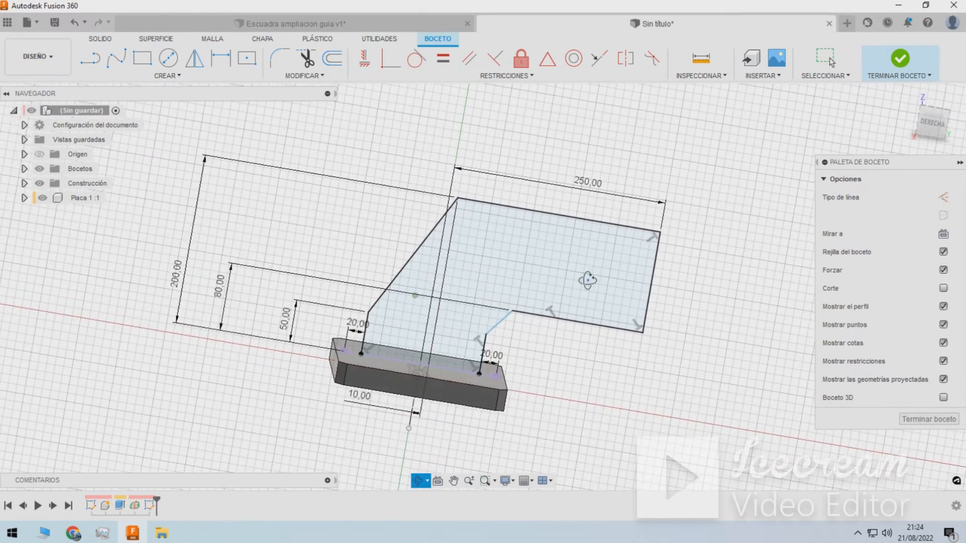
{"action": "key", "text": "d"}
{"action": "left_click", "coordinate": [931, 122]}
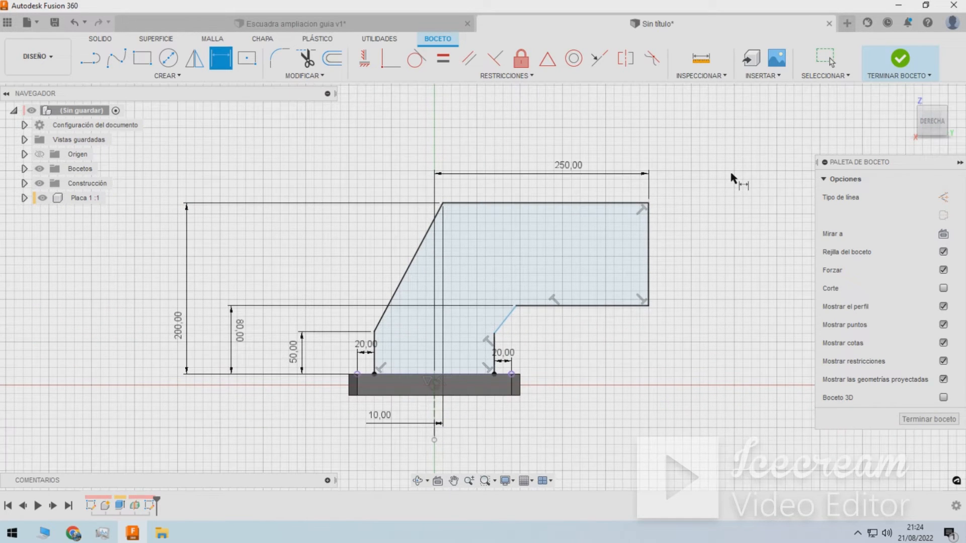
{"action": "key", "text": "c"}
{"action": "scroll", "coordinate": [498, 251], "scroll_direction": "up", "scroll_amount": 3}
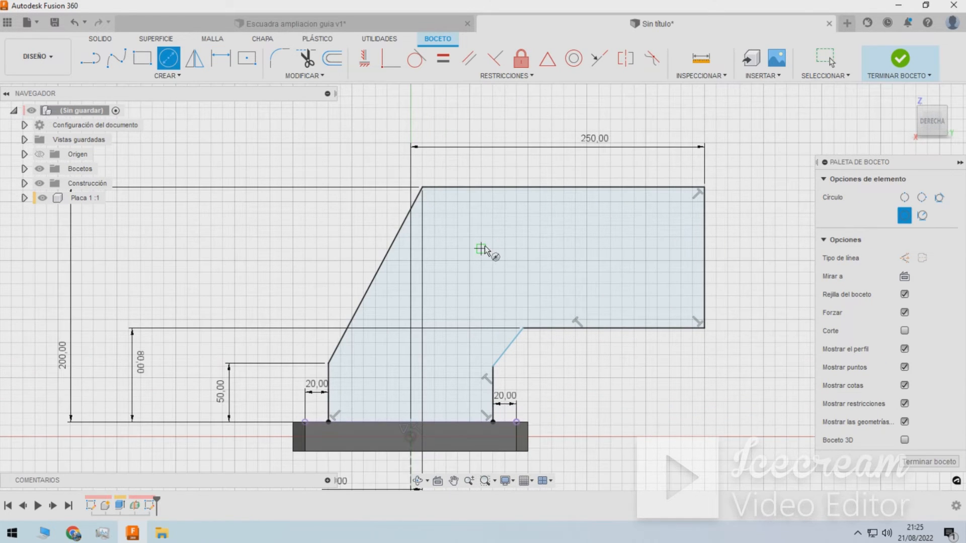
{"action": "left_click", "coordinate": [481, 248]}
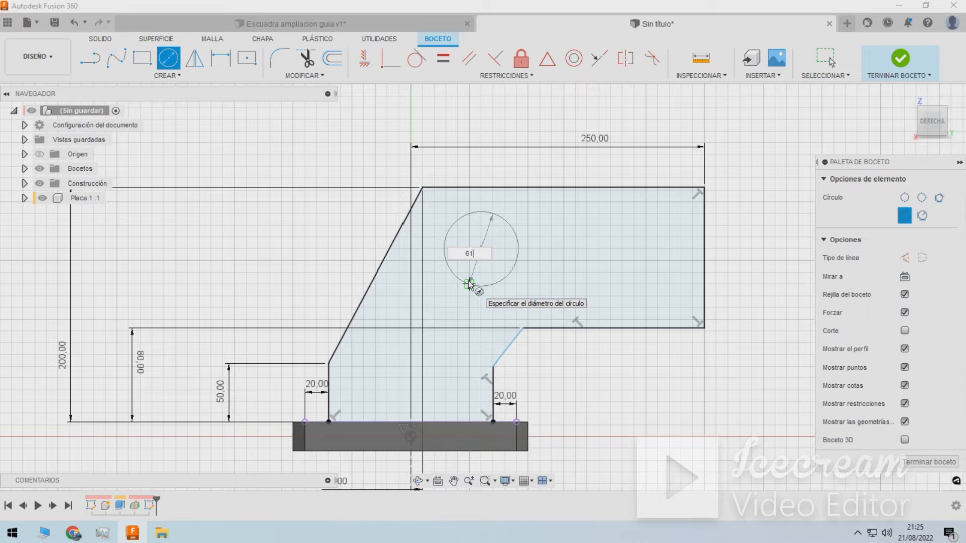
{"action": "key", "text": "Tab"}
{"action": "key", "text": "Return"}
{"action": "key", "text": "Escape"}
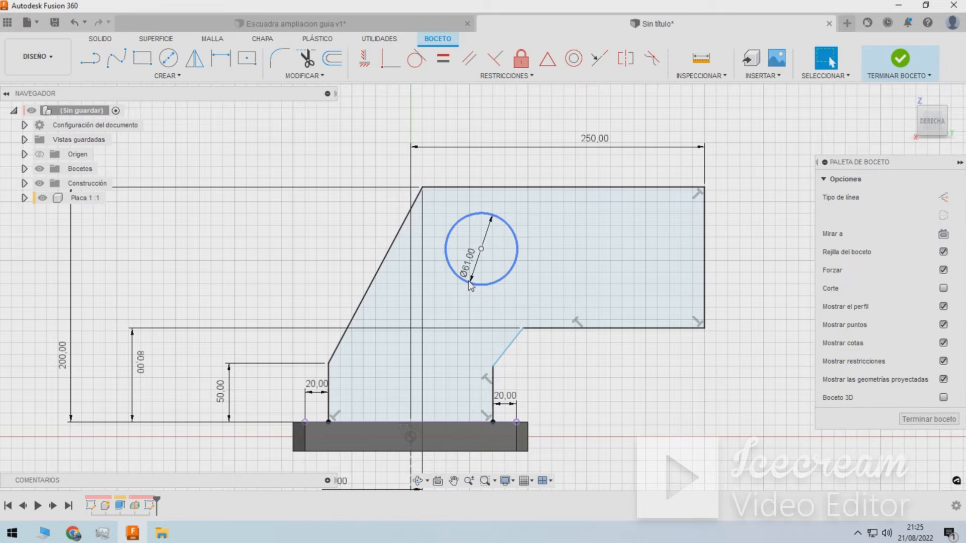
Dimension the height of the circle's center above the projected plate edge as 150 mm.
{"action": "key", "text": "d"}
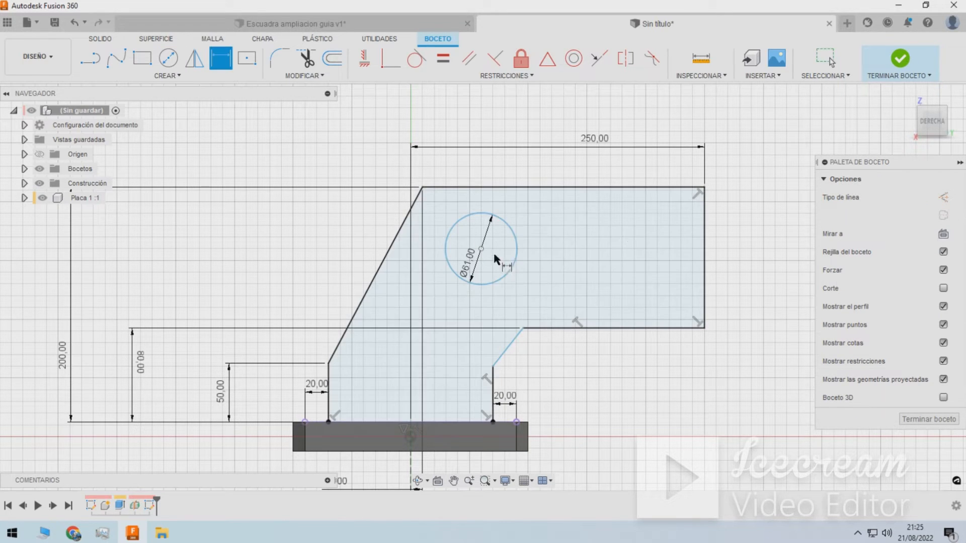
{"action": "left_click", "coordinate": [481, 248]}
{"action": "left_click", "coordinate": [367, 422]}
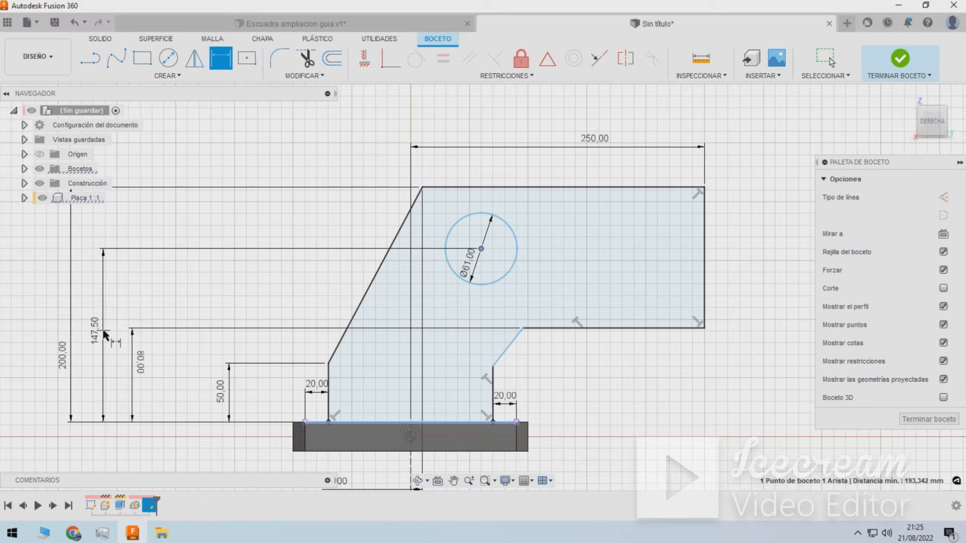
{"action": "left_click", "coordinate": [105, 333]}
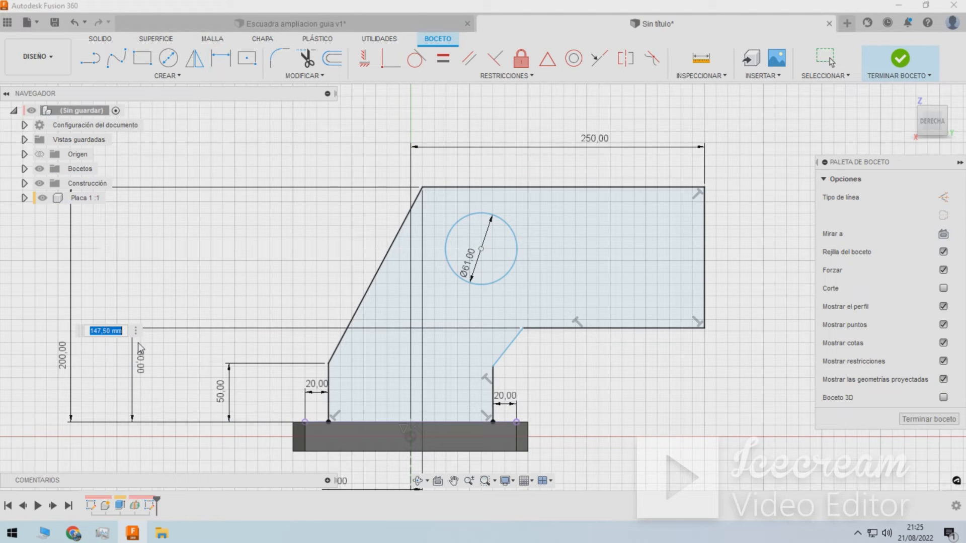
{"action": "type", "text": "150"}
{"action": "key", "text": "Return"}
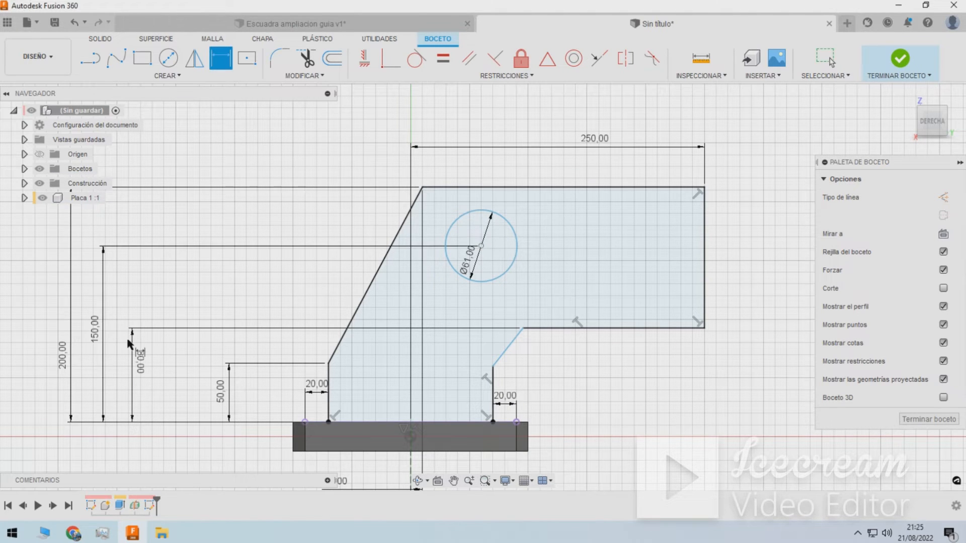
{"action": "scroll", "coordinate": [351, 288], "scroll_direction": "down", "scroll_amount": 3}
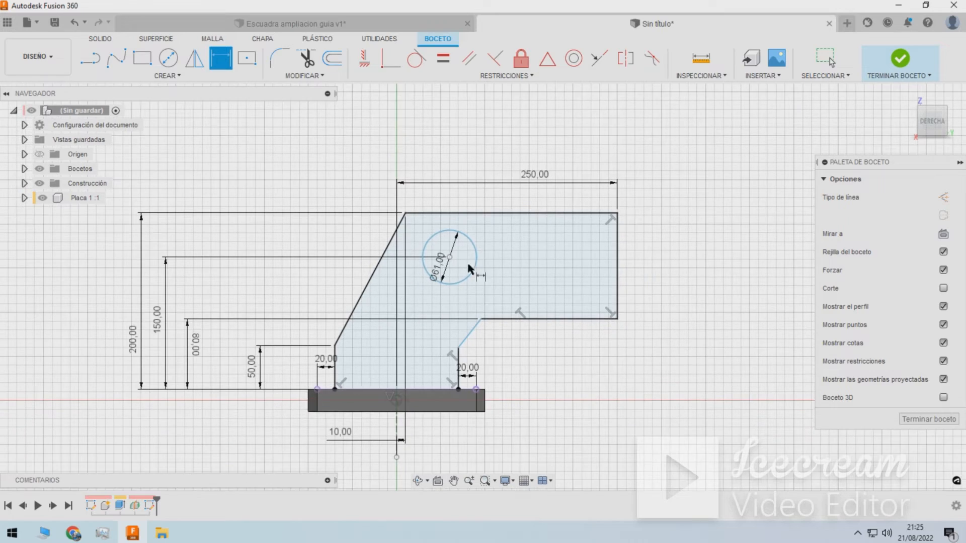
Dimension the horizontal distance from the 61 mm circle's center to the arm's vertical end line as 160 mm.
{"action": "mouse_move", "coordinate": [661, 272]}
{"action": "middle_mouse_down", "text": "shift"}
{"action": "mouse_move", "coordinate": [623, 276]}
{"action": "mouse_move", "coordinate": [668, 263]}
{"action": "mouse_move", "coordinate": [664, 276]}
{"action": "middle_mouse_up", "text": "shift"}
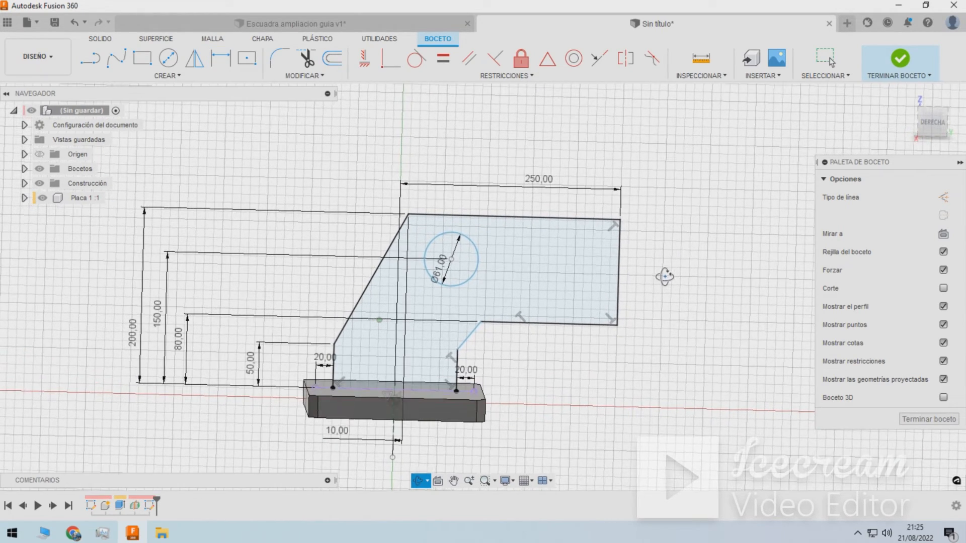
{"action": "key", "text": "d"}
{"action": "left_click", "coordinate": [620, 270]}
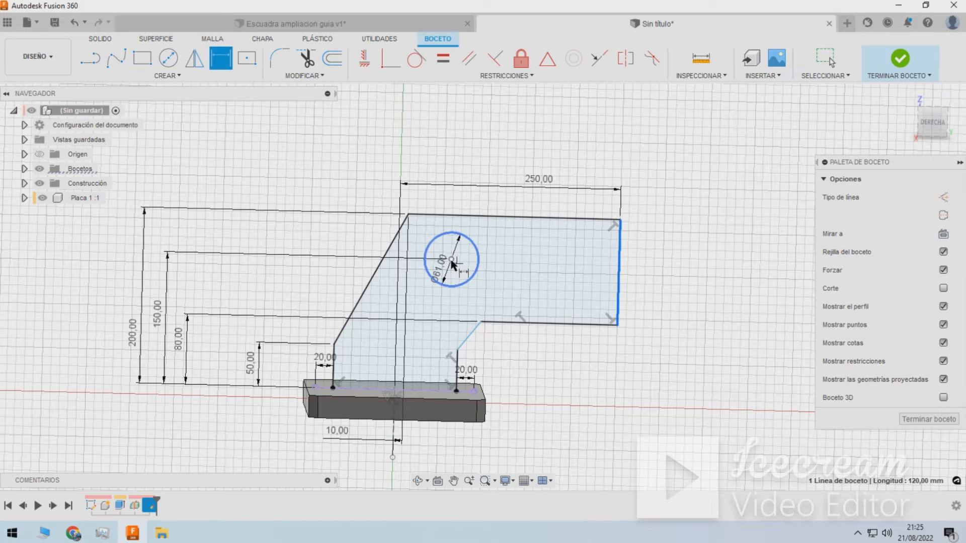
{"action": "left_click", "coordinate": [451, 259]}
{"action": "left_click", "coordinate": [537, 273]}
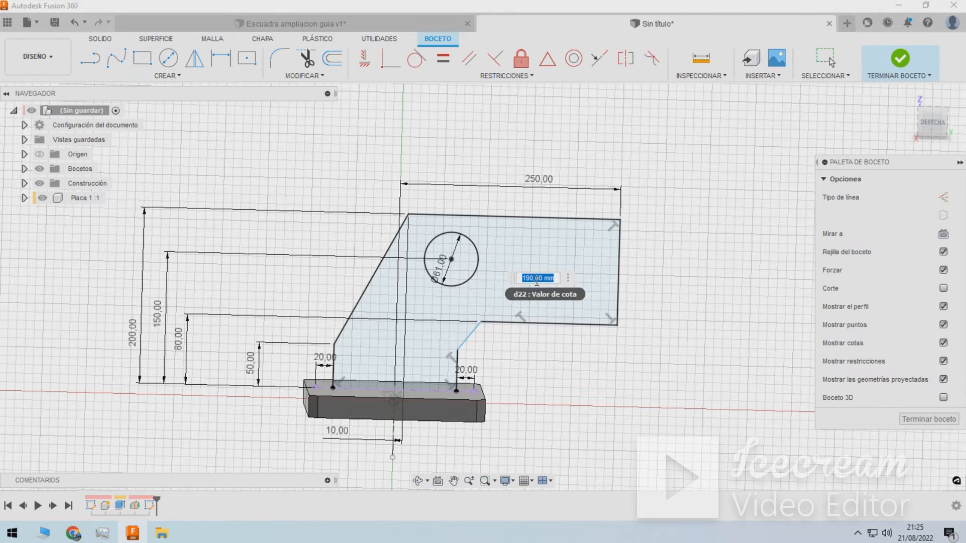
{"action": "type", "text": "160"}
{"action": "key", "text": "Return"}
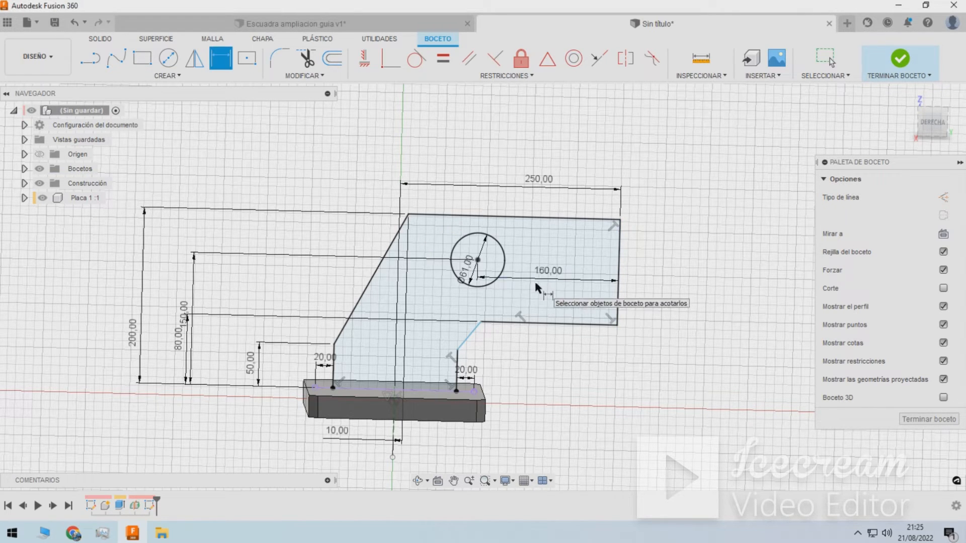
Set the distance from the circle's center to the arm's vertical end line to 180 mm.
{"action": "left_click", "coordinate": [932, 126]}
{"action": "scroll", "coordinate": [475, 263], "scroll_direction": "up", "scroll_amount": 3}
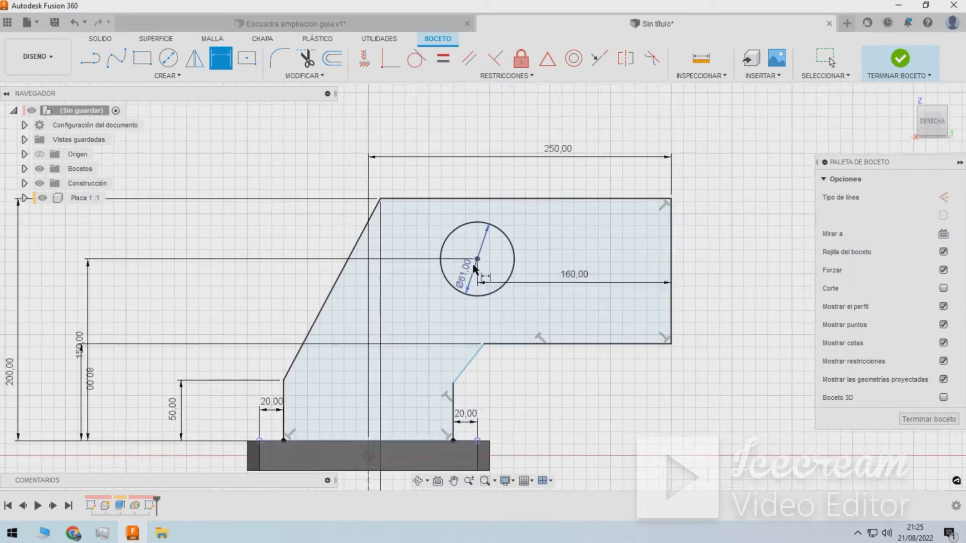
{"action": "double_click", "coordinate": [582, 291]}
{"action": "type", "text": "18"}
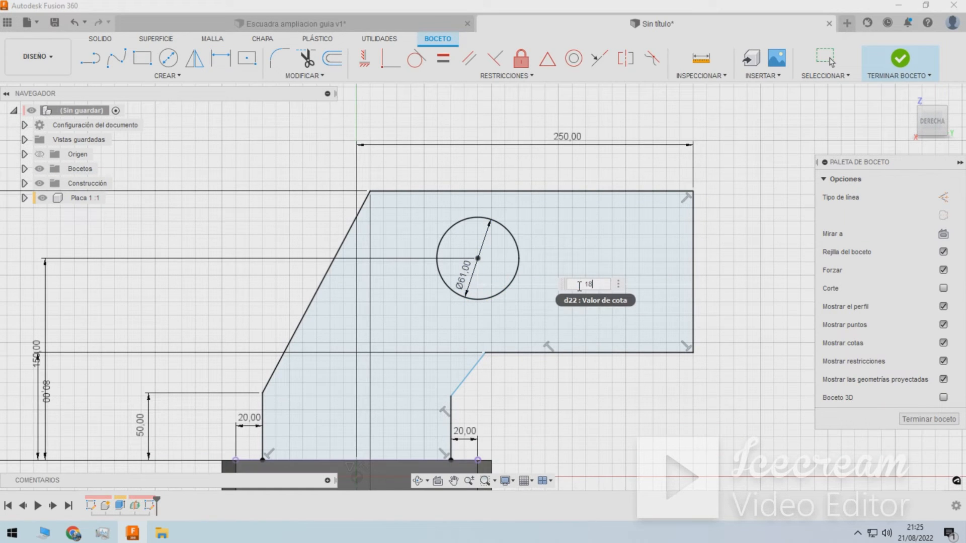
{"action": "type", "text": "0"}
{"action": "key", "text": "Return"}
{"action": "scroll", "coordinate": [568, 316], "scroll_direction": "up", "scroll_amount": 1}
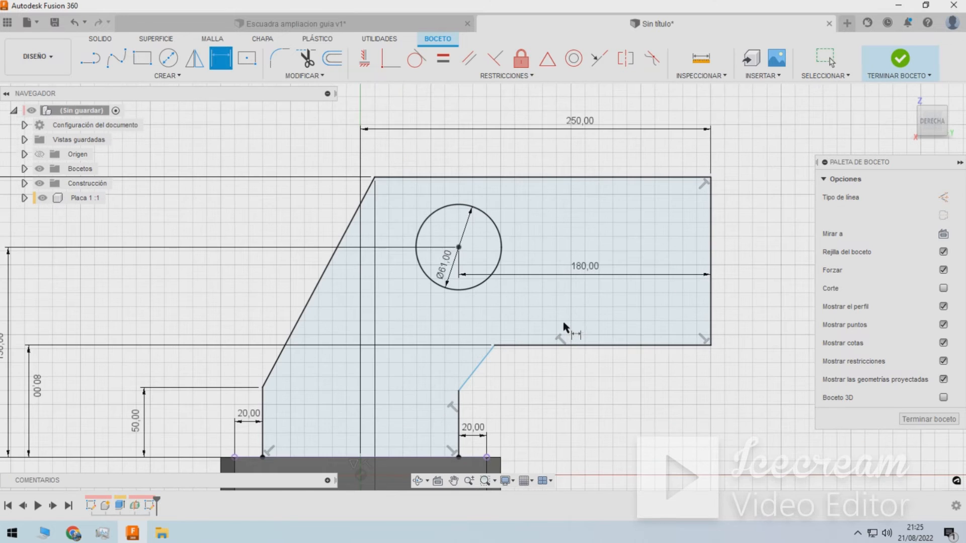
Switch to the solid modeling tools and hide the arm profile sketch Boceto2.
{"action": "left_click", "coordinate": [103, 39]}
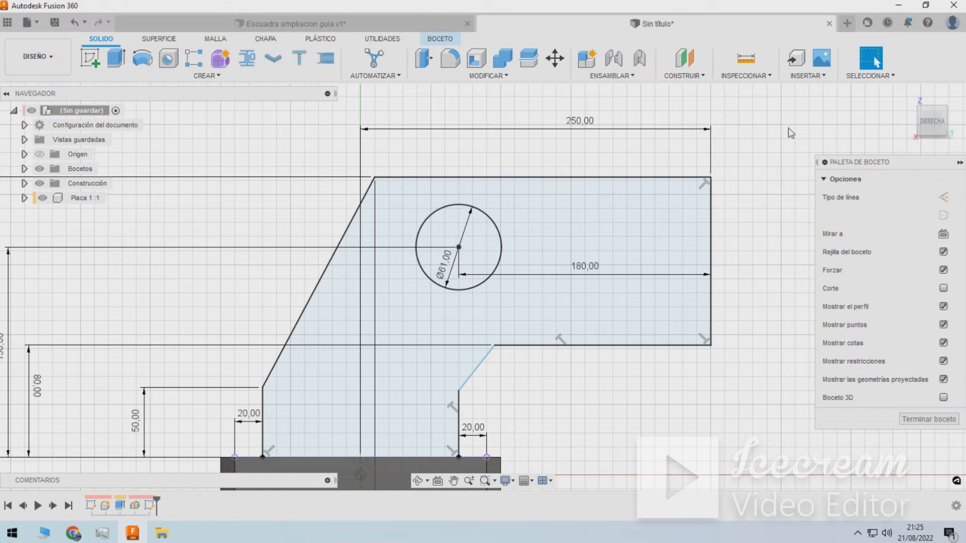
{"action": "mouse_move", "coordinate": [788, 135]}
{"action": "middle_mouse_down", "text": "shift"}
{"action": "mouse_move", "coordinate": [802, 131]}
{"action": "mouse_move", "coordinate": [814, 151]}
{"action": "mouse_move", "coordinate": [468, 289]}
{"action": "middle_mouse_up", "text": "shift"}
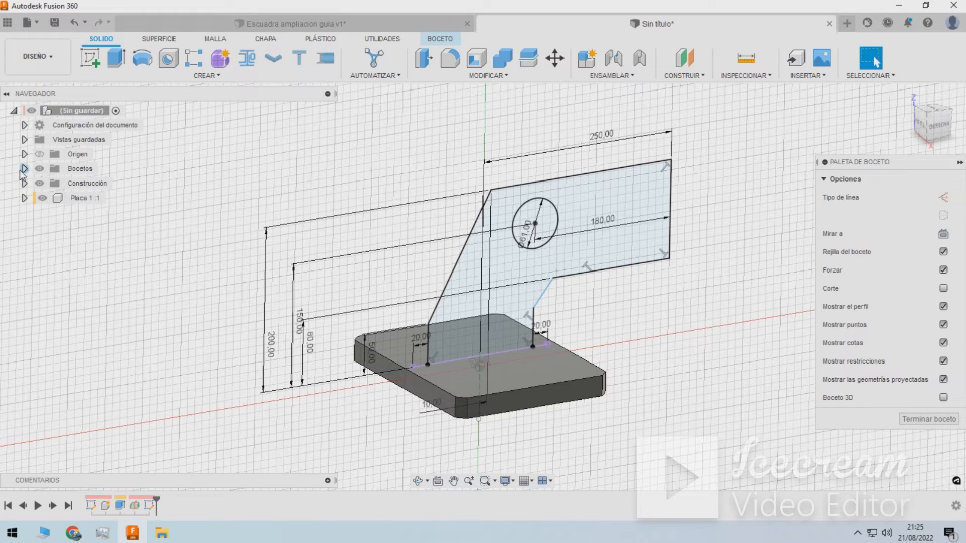
{"action": "left_click", "coordinate": [25, 169]}
{"action": "left_click", "coordinate": [50, 198]}
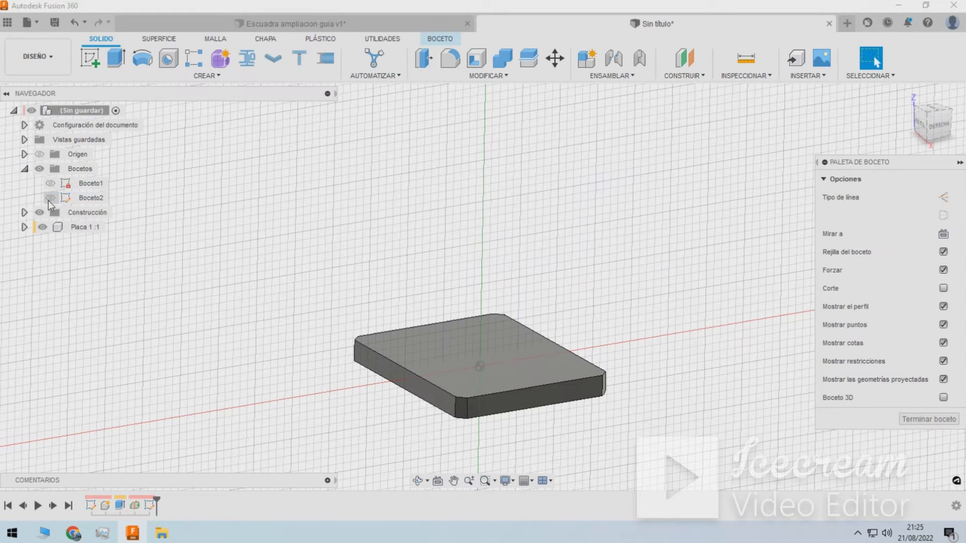
{"action": "left_click", "coordinate": [50, 199]}
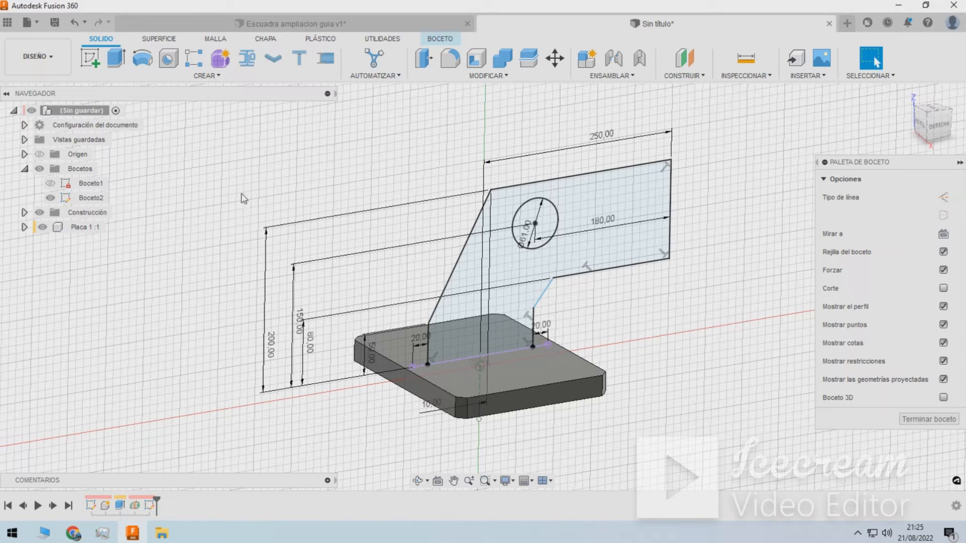
{"action": "left_click", "coordinate": [50, 198]}
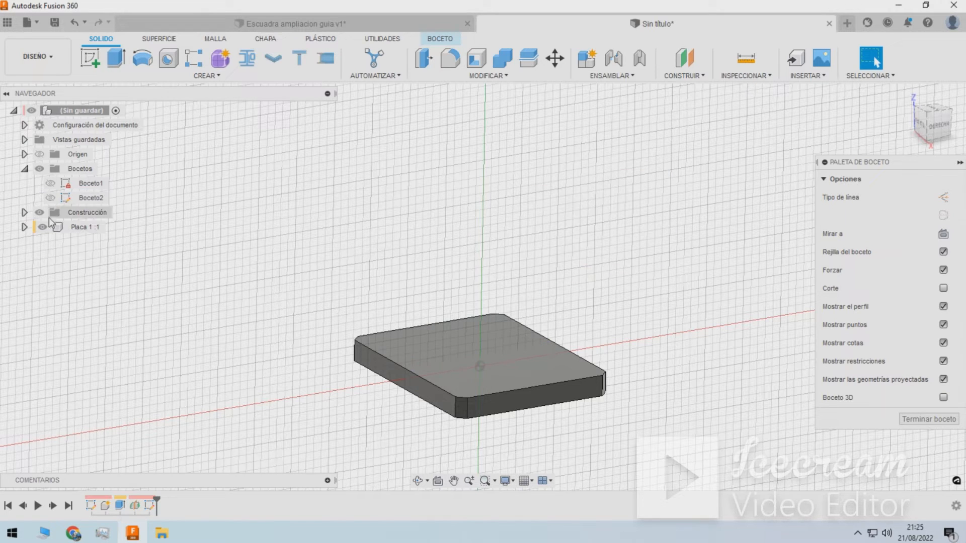
Show the plate's midplane, construction plane Plano1.
{"action": "left_click", "coordinate": [24, 170]}
{"action": "left_click", "coordinate": [25, 184]}
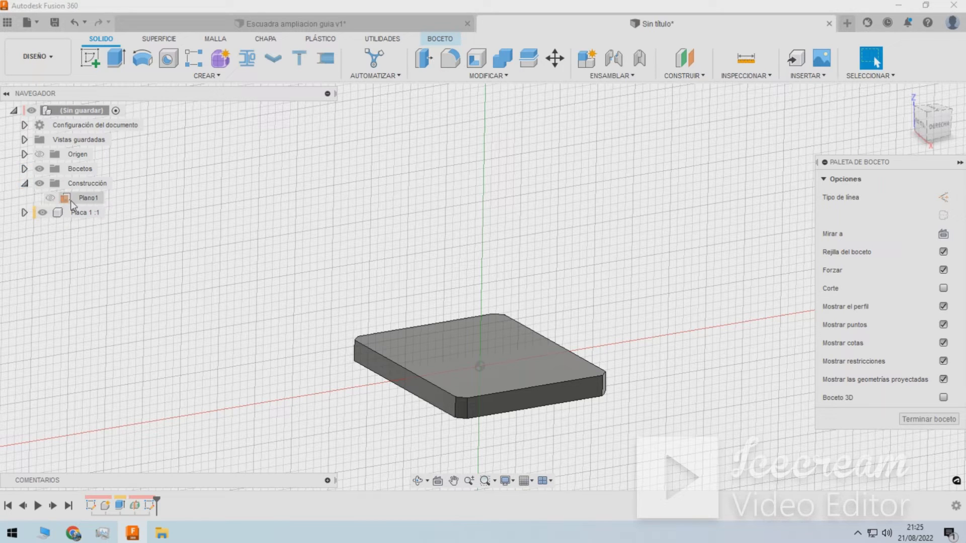
{"action": "left_click", "coordinate": [81, 198]}
{"action": "left_click", "coordinate": [198, 227]}
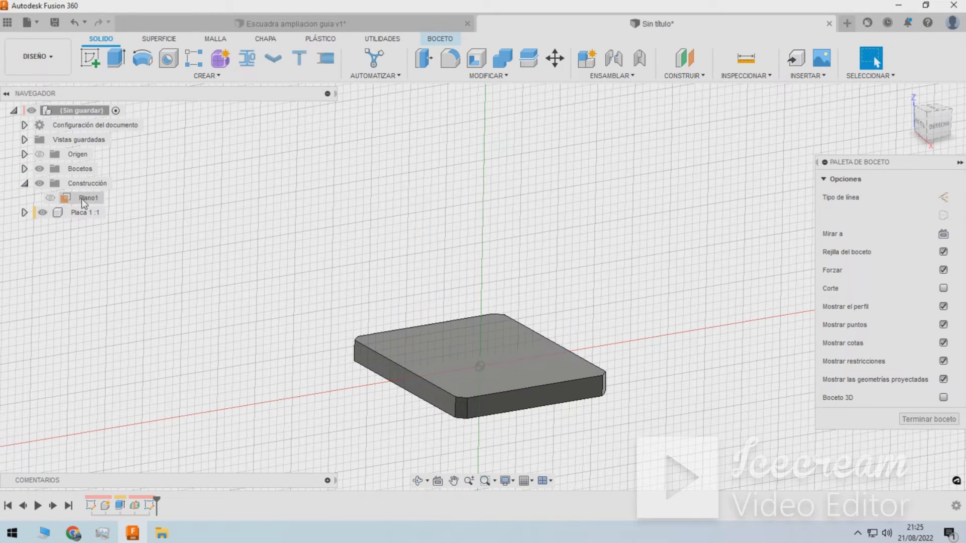
{"action": "left_click", "coordinate": [82, 200]}
{"action": "left_click", "coordinate": [51, 198]}
{"action": "left_click", "coordinate": [272, 221]}
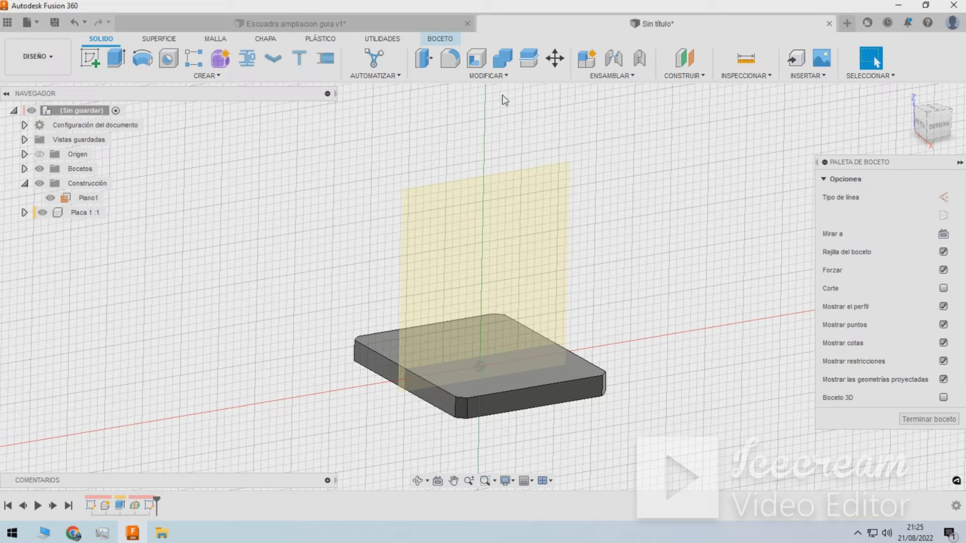
Create an offset plane from the midplane Plano1 at a distance of -85 mm.
{"action": "left_click", "coordinate": [687, 64]}
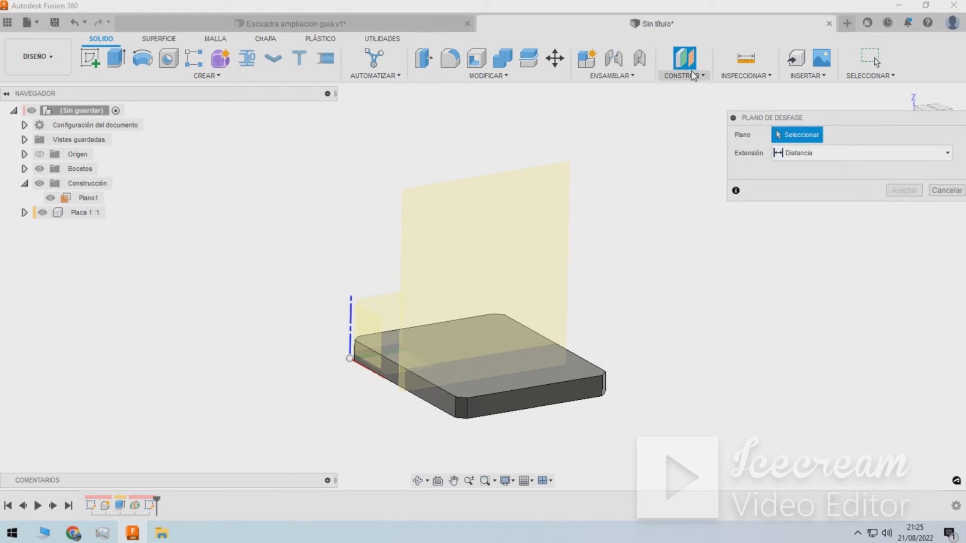
{"action": "left_click", "coordinate": [523, 229]}
{"action": "middle_click_drag", "start_coordinate": [653, 252], "coordinate": [683, 254], "text": "shift"}
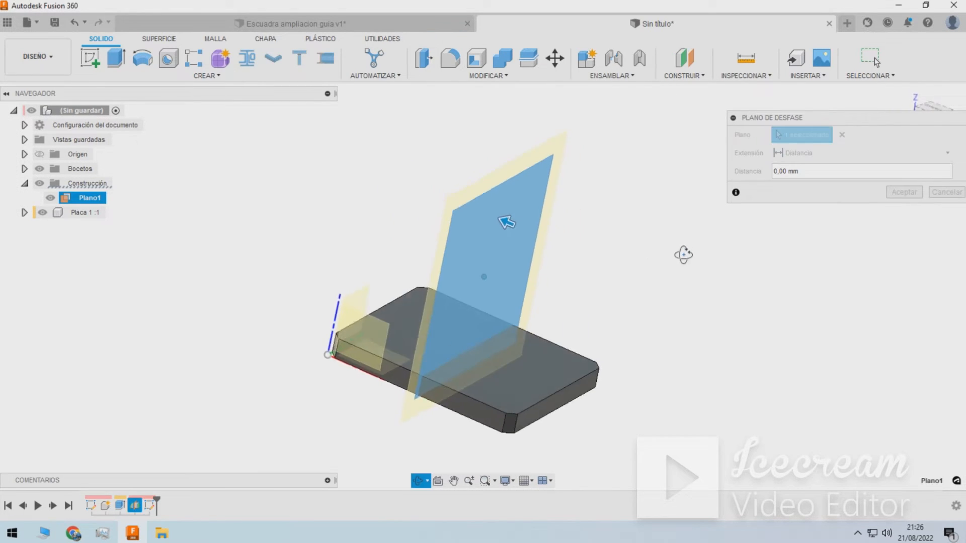
{"action": "left_click_drag", "start_coordinate": [505, 221], "coordinate": [560, 257]}
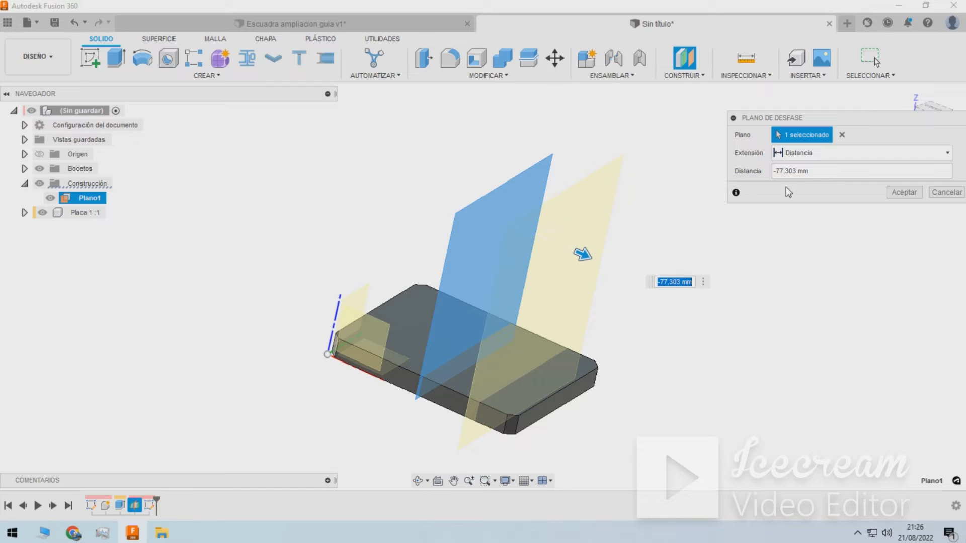
{"action": "left_click_drag", "start_coordinate": [807, 171], "coordinate": [764, 171]}
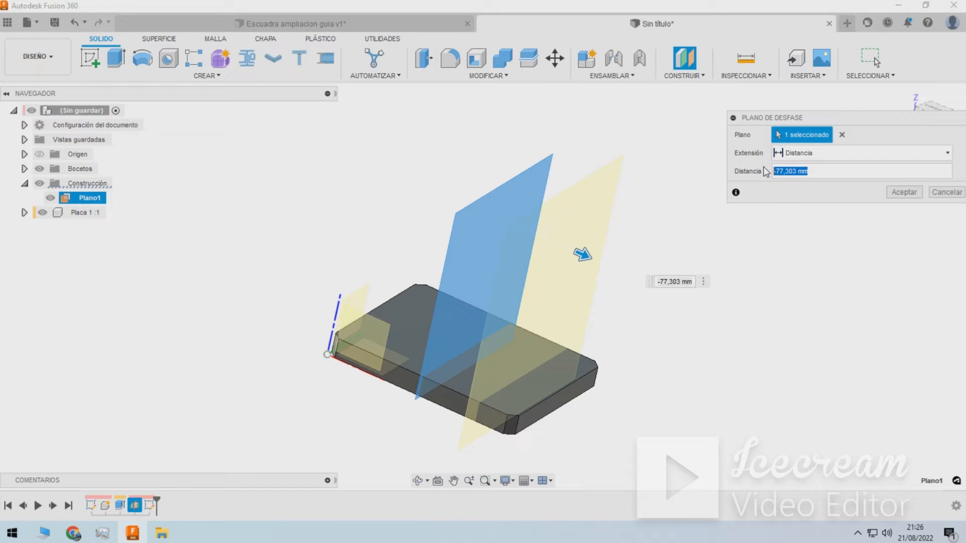
{"action": "type", "text": "-85"}
{"action": "key", "text": "Return"}
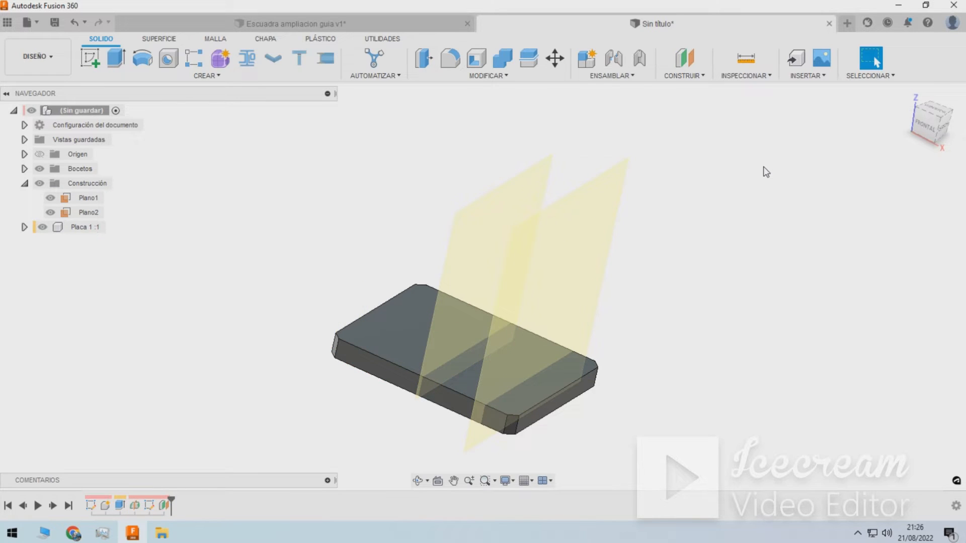
Measure the distance between the plate's two opposite end faces parallel to the construction planes.
{"action": "middle_click_drag", "start_coordinate": [718, 195], "coordinate": [653, 236], "text": "shift"}
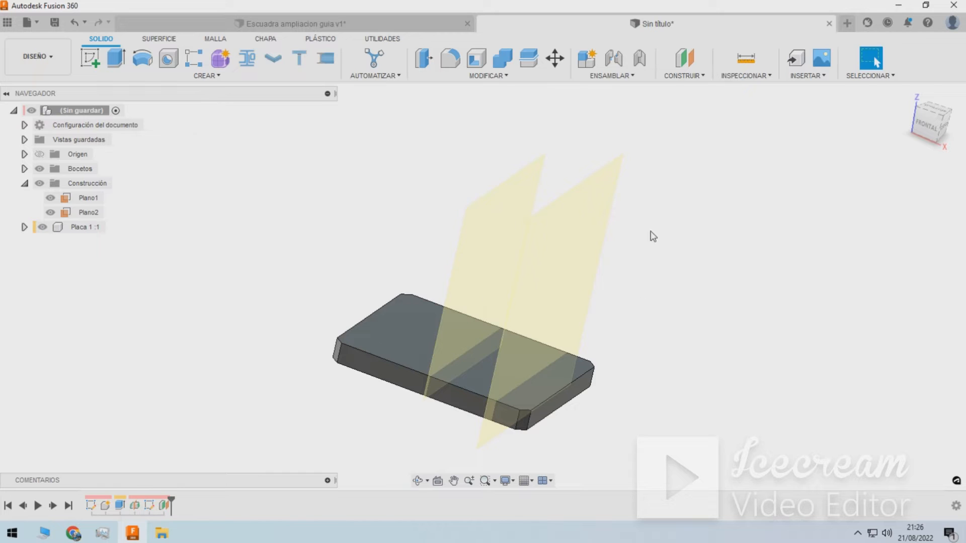
{"action": "left_click", "coordinate": [746, 58]}
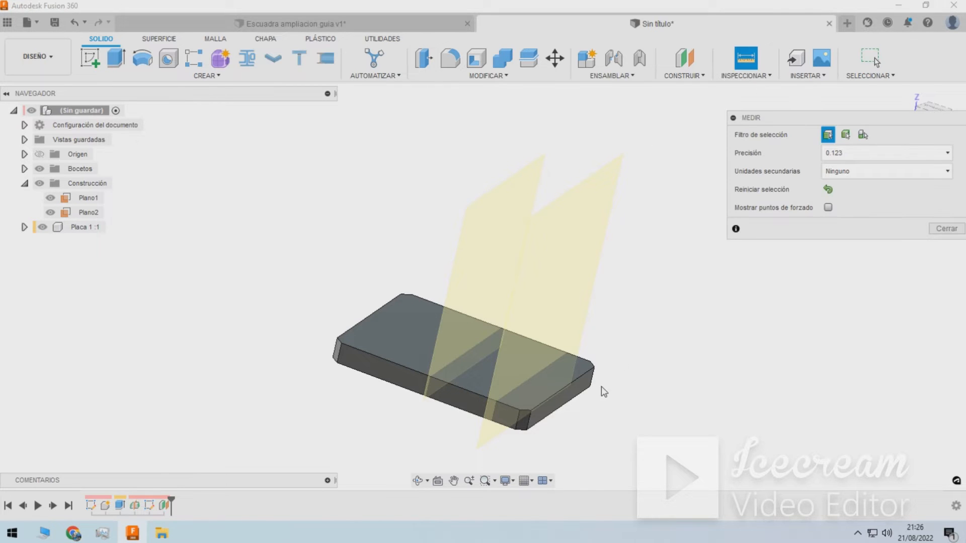
{"action": "scroll", "coordinate": [549, 406], "scroll_direction": "up", "scroll_amount": 3}
{"action": "left_click", "coordinate": [550, 405]}
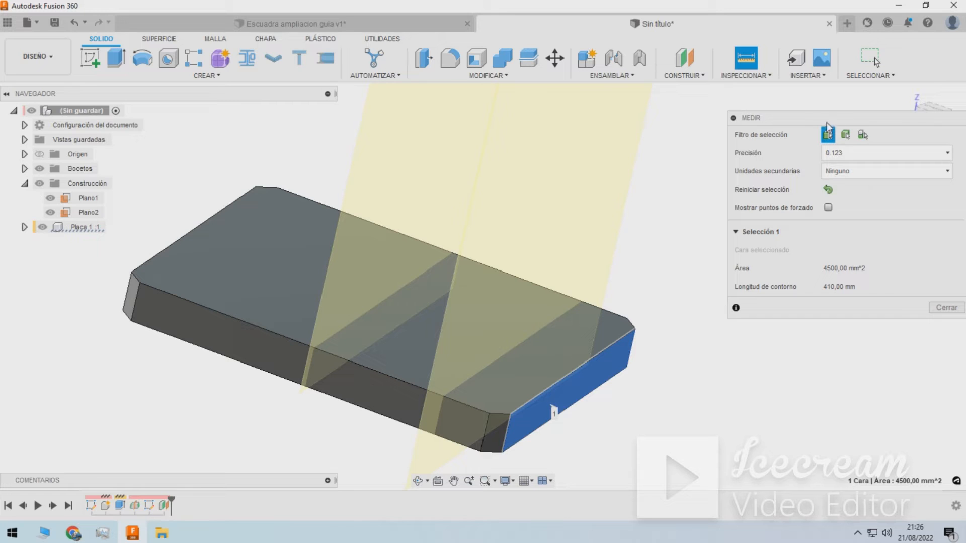
{"action": "middle_click_drag", "start_coordinate": [705, 182], "coordinate": [765, 202], "text": "shift"}
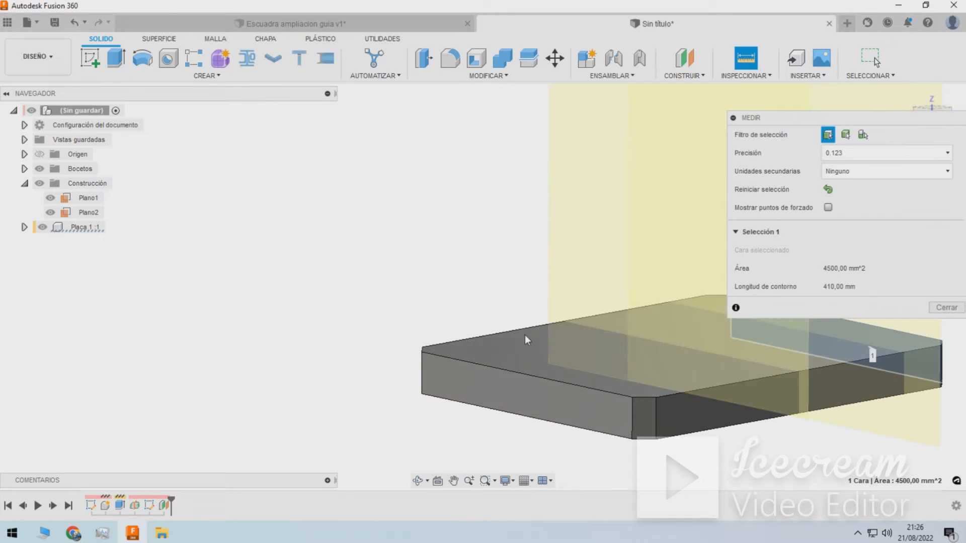
{"action": "left_click", "coordinate": [492, 391]}
{"action": "middle_click_drag", "start_coordinate": [468, 314], "coordinate": [403, 313], "text": "shift"}
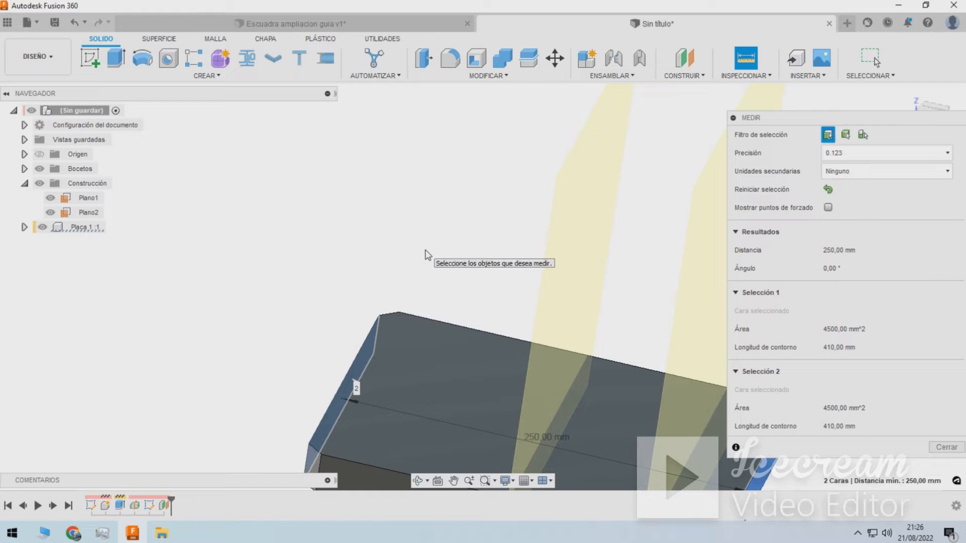
{"action": "key", "text": "Escape"}
{"action": "scroll", "coordinate": [507, 248], "scroll_direction": "down", "scroll_amount": 5}
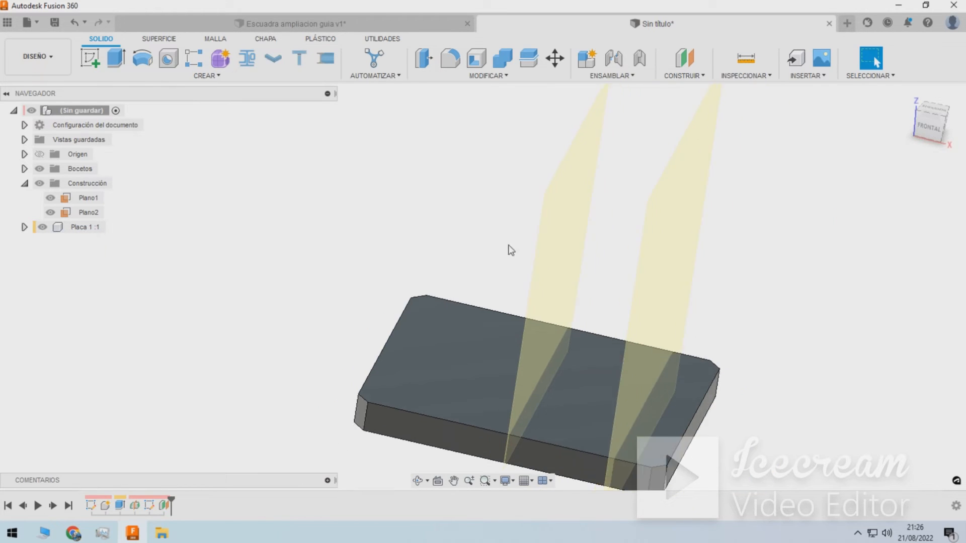
Hide the midplane Plano1 and show the arm profile sketch Boceto2.
{"action": "left_click", "coordinate": [50, 198]}
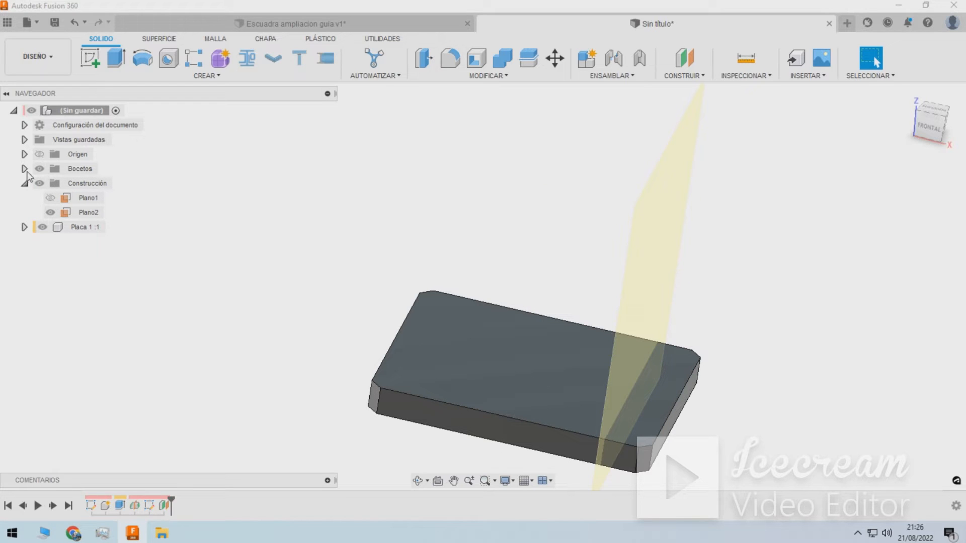
{"action": "left_click", "coordinate": [25, 170]}
{"action": "left_click", "coordinate": [50, 198]}
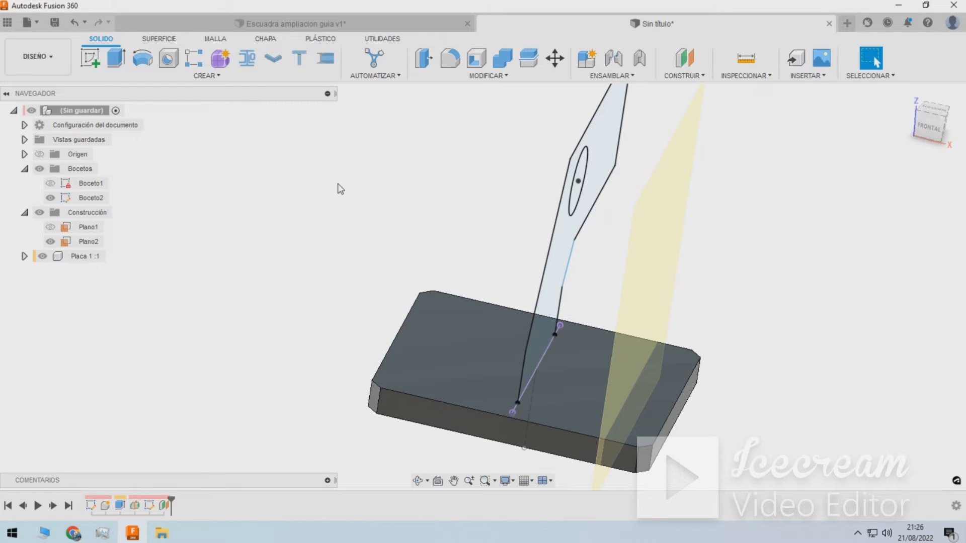
{"action": "middle_click_drag", "start_coordinate": [338, 187], "coordinate": [363, 180], "text": "shift"}
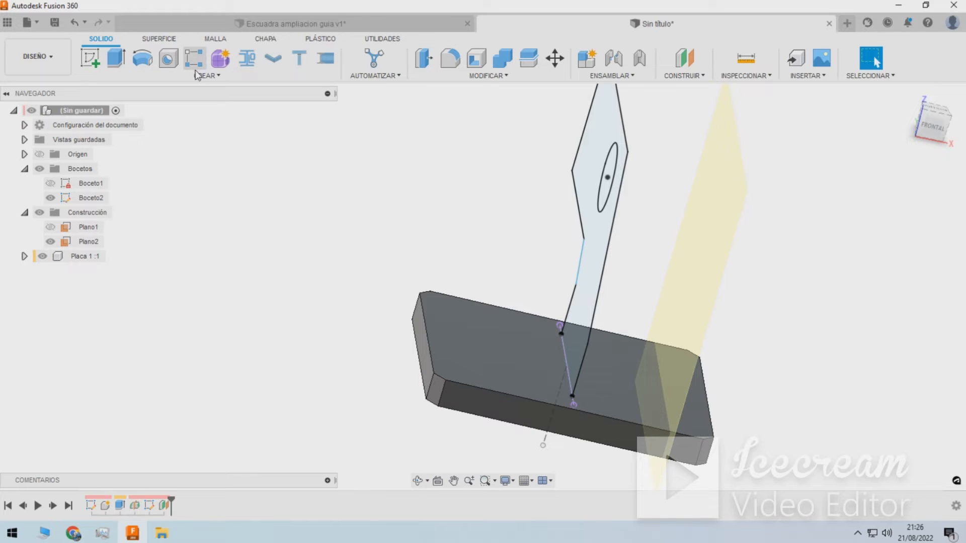
Start a new sketch on the offset plane Plano2.
{"action": "left_click", "coordinate": [90, 58]}
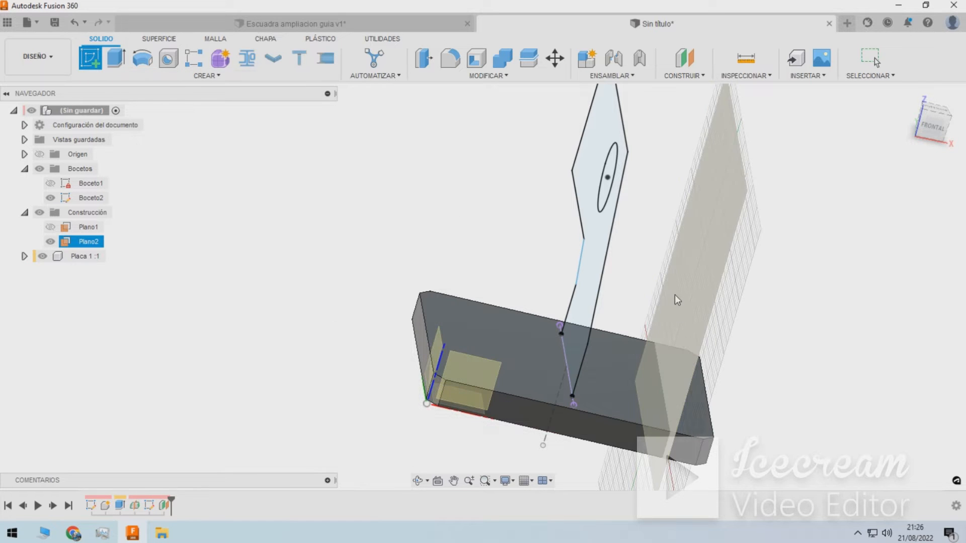
{"action": "left_click", "coordinate": [687, 286]}
{"action": "mouse_move", "coordinate": [707, 269]}
{"action": "middle_mouse_down", "text": "shift"}
{"action": "mouse_move", "coordinate": [591, 265]}
{"action": "mouse_move", "coordinate": [591, 276]}
{"action": "mouse_move", "coordinate": [606, 273]}
{"action": "middle_mouse_up", "text": "shift"}
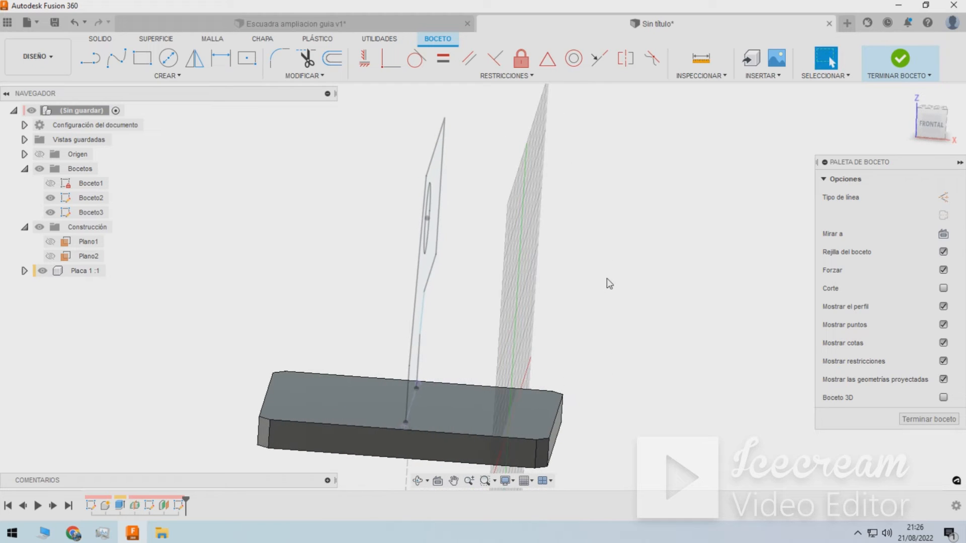
Project the arm outline from Boceto2, including its base line and circular hole, onto the current sketch on the offset plane.
{"action": "left_click", "coordinate": [219, 80]}
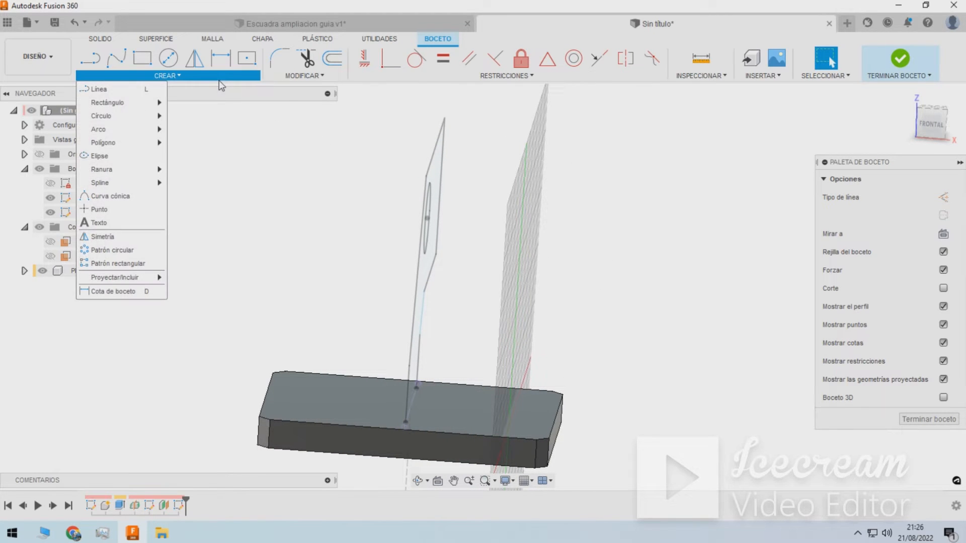
{"action": "left_click", "coordinate": [272, 77]}
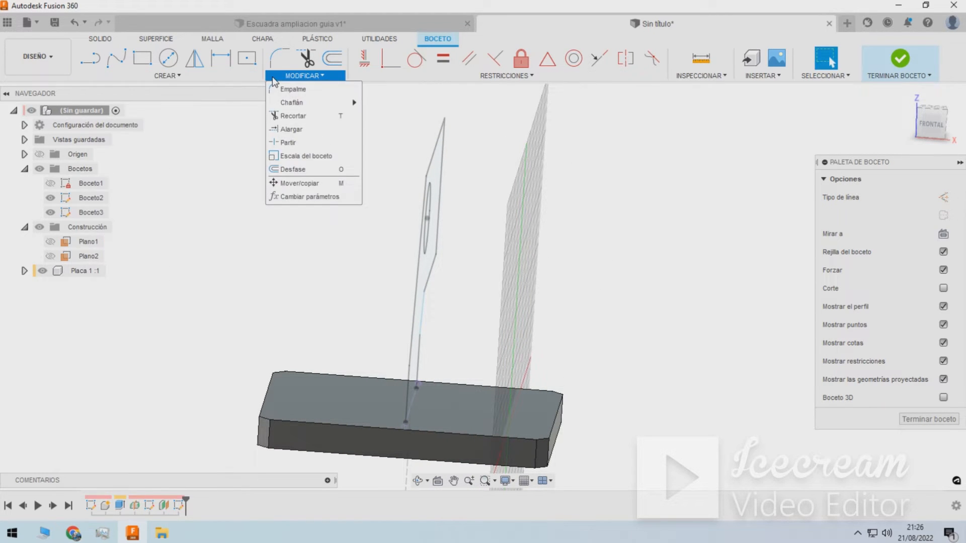
{"action": "left_click", "coordinate": [214, 76]}
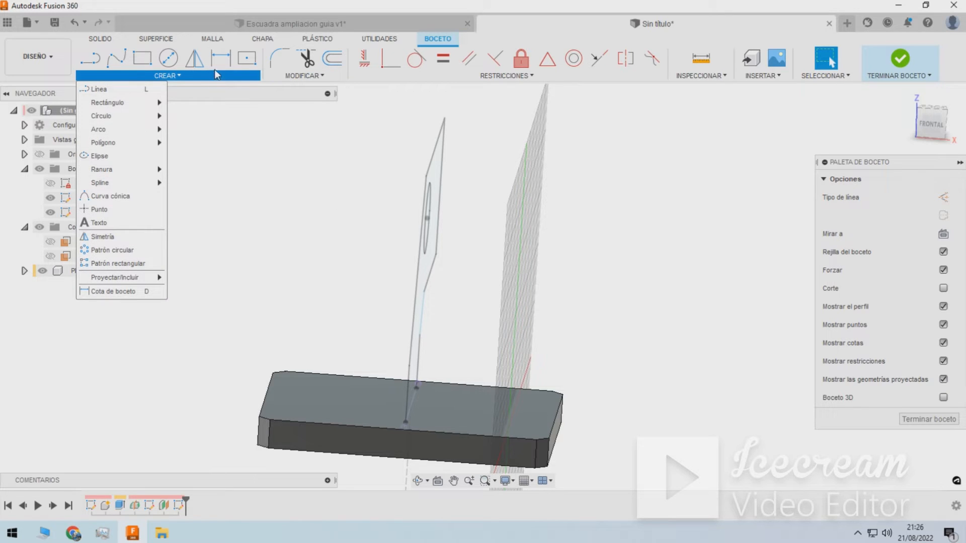
{"action": "mouse_move", "coordinate": [96, 280]}
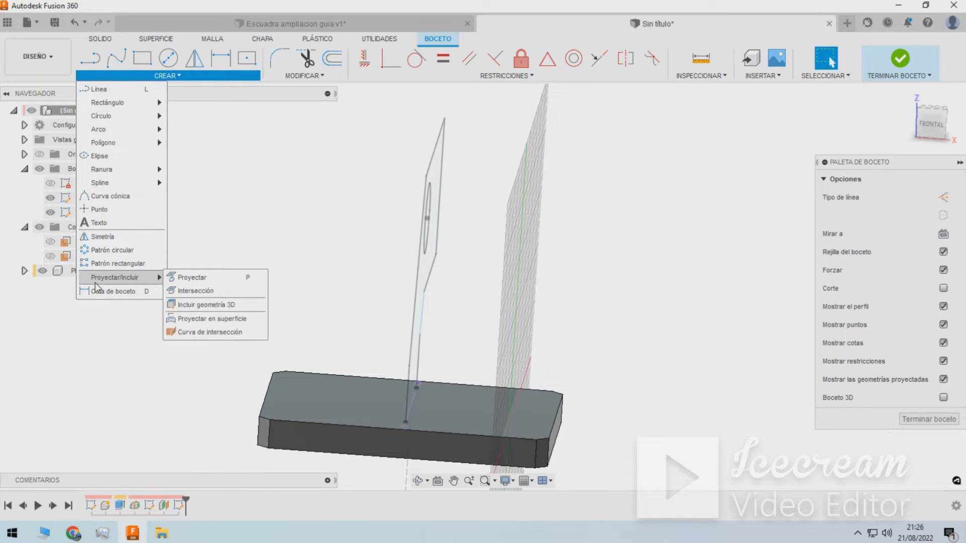
{"action": "left_click", "coordinate": [190, 277]}
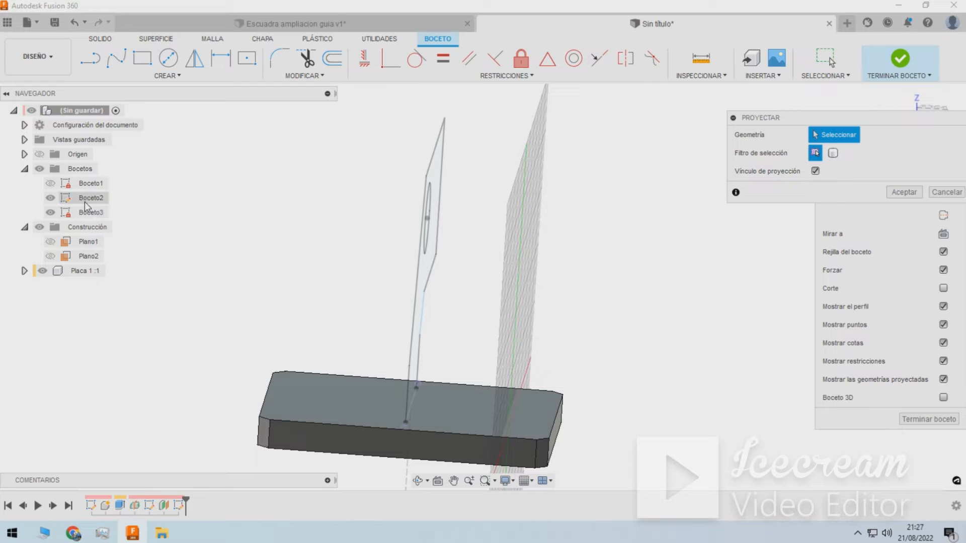
{"action": "middle_click_drag", "start_coordinate": [252, 216], "coordinate": [366, 224], "text": "shift"}
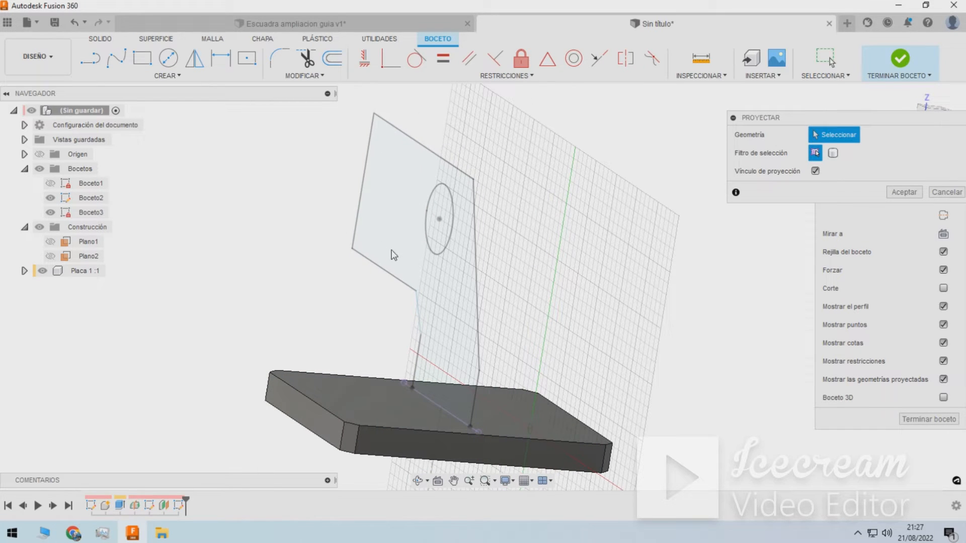
{"action": "left_click", "coordinate": [406, 282]}
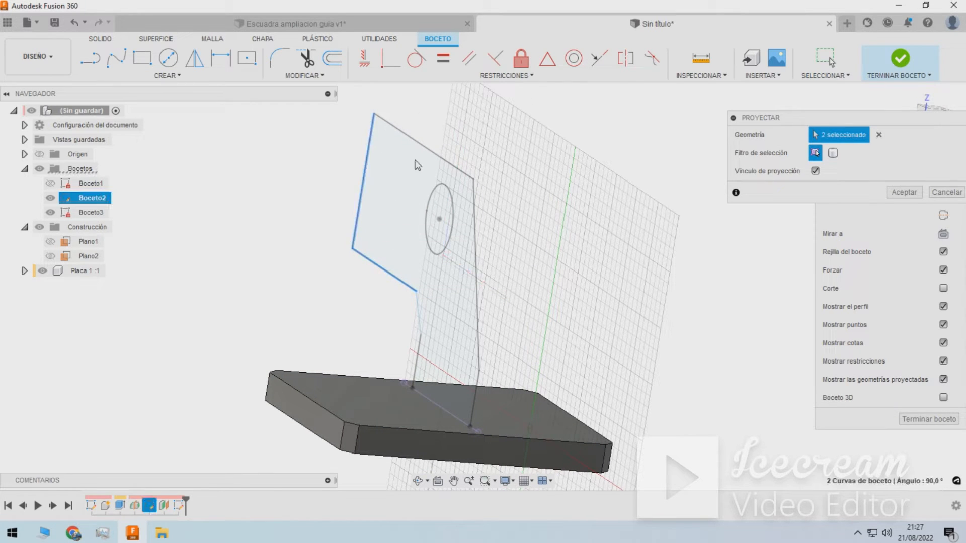
{"action": "left_click", "coordinate": [431, 151]}
{"action": "left_click", "coordinate": [475, 233]}
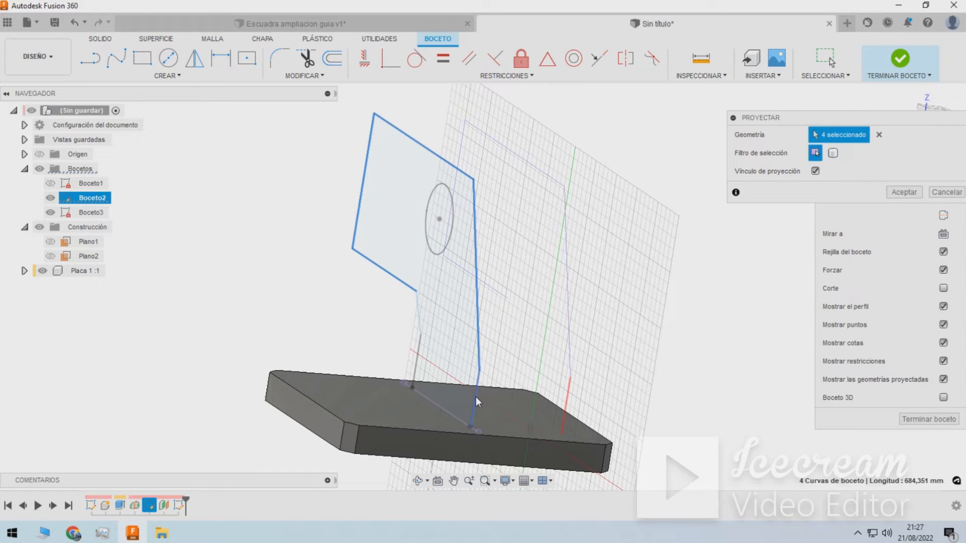
{"action": "left_click", "coordinate": [448, 411]}
{"action": "left_click", "coordinate": [417, 371]}
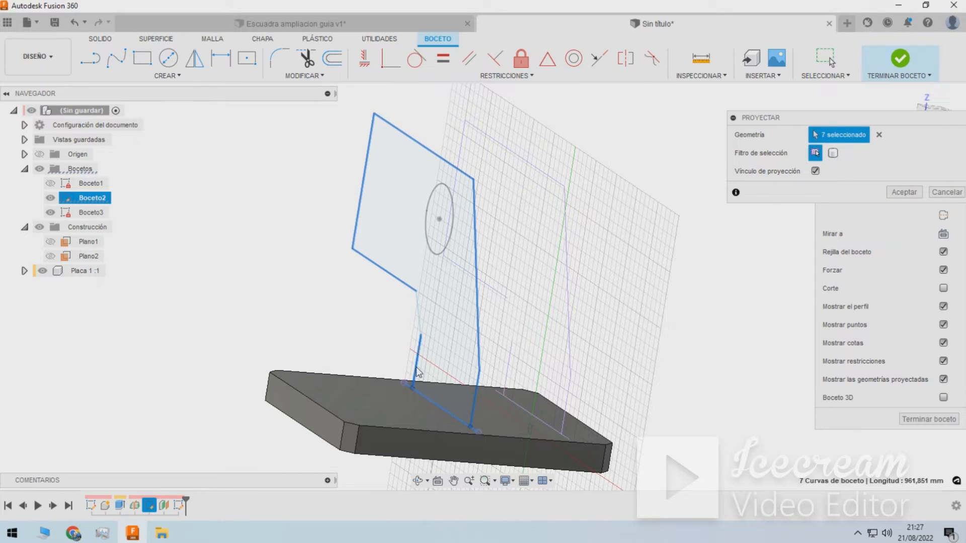
{"action": "left_click", "coordinate": [418, 320]}
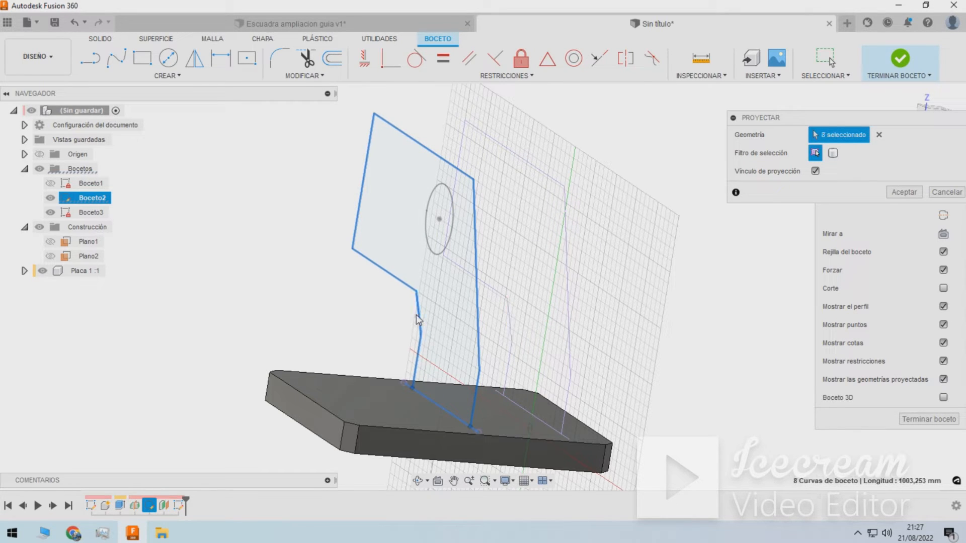
{"action": "left_click", "coordinate": [435, 251]}
{"action": "middle_click_drag", "start_coordinate": [397, 316], "coordinate": [322, 306], "text": "shift"}
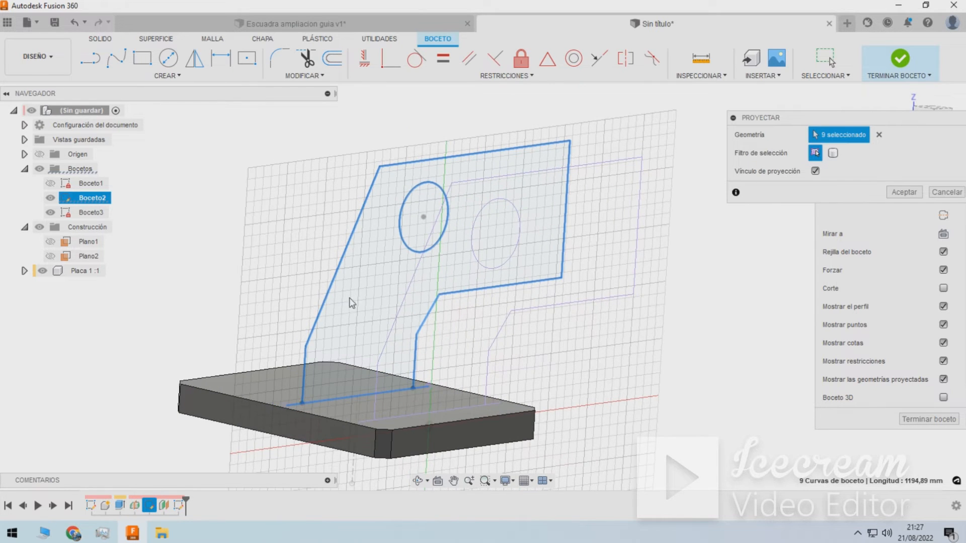
{"action": "key", "text": "Return"}
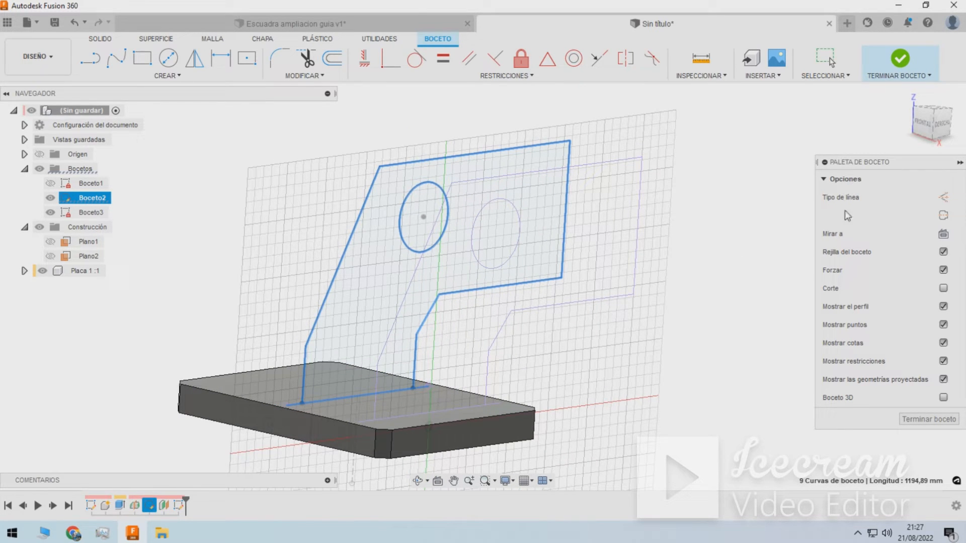
Hide the original arm profile sketch Boceto2.
{"action": "left_click", "coordinate": [590, 278]}
{"action": "mouse_move", "coordinate": [589, 278]}
{"action": "middle_mouse_down", "text": "shift"}
{"action": "mouse_move", "coordinate": [650, 270]}
{"action": "mouse_move", "coordinate": [669, 282]}
{"action": "mouse_move", "coordinate": [665, 296]}
{"action": "middle_mouse_up", "text": "shift"}
{"action": "left_click", "coordinate": [51, 197]}
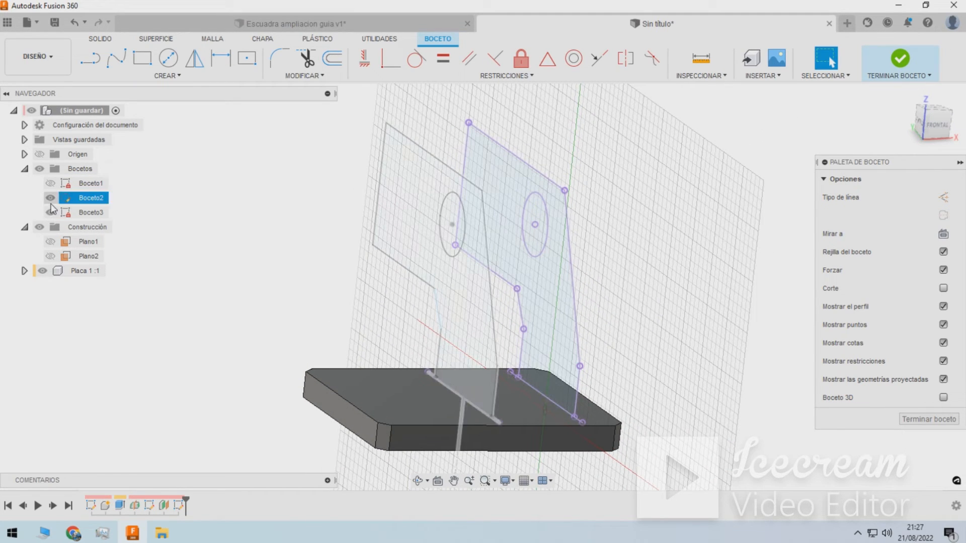
{"action": "mouse_move", "coordinate": [383, 323]}
{"action": "middle_mouse_down", "text": "shift"}
{"action": "mouse_move", "coordinate": [312, 295]}
{"action": "mouse_move", "coordinate": [315, 286]}
{"action": "middle_mouse_up", "text": "shift"}
Extrude the projected arm profile 20 mm on one side as a new component, leaving the circular hole open.
{"action": "left_click", "coordinate": [101, 38]}
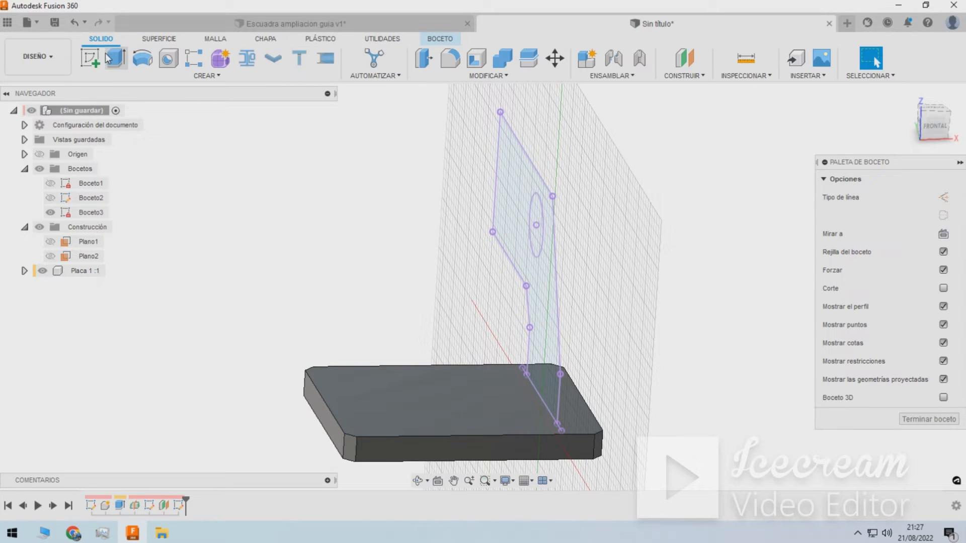
{"action": "left_click", "coordinate": [116, 58]}
{"action": "left_click", "coordinate": [540, 289]}
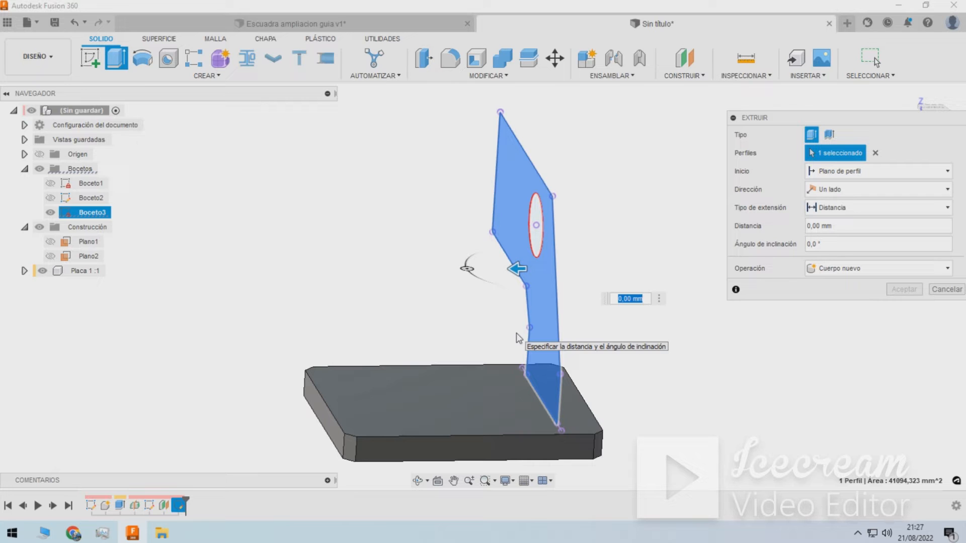
{"action": "middle_click_drag", "start_coordinate": [516, 334], "coordinate": [464, 325], "text": "shift"}
{"action": "left_click", "coordinate": [875, 268]}
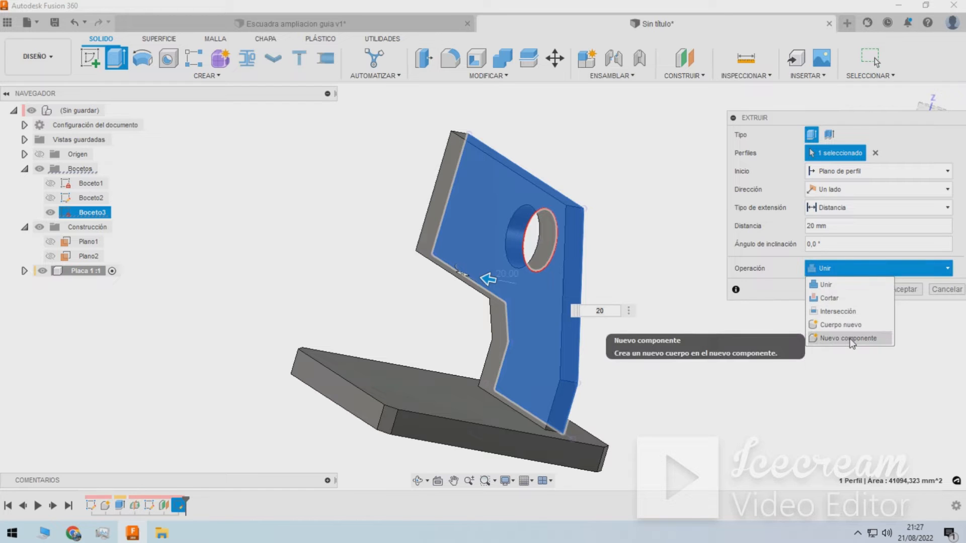
{"action": "left_click", "coordinate": [835, 334]}
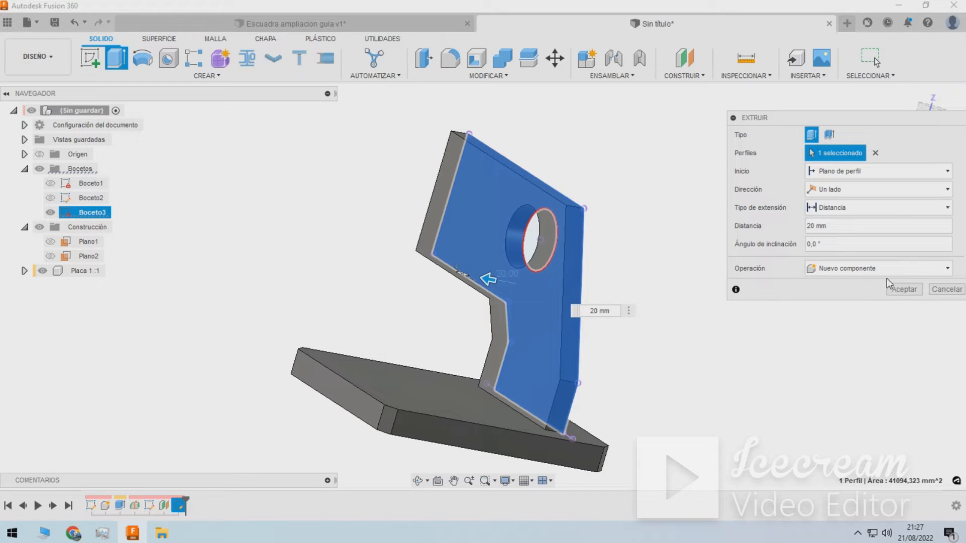
{"action": "left_click", "coordinate": [900, 290]}
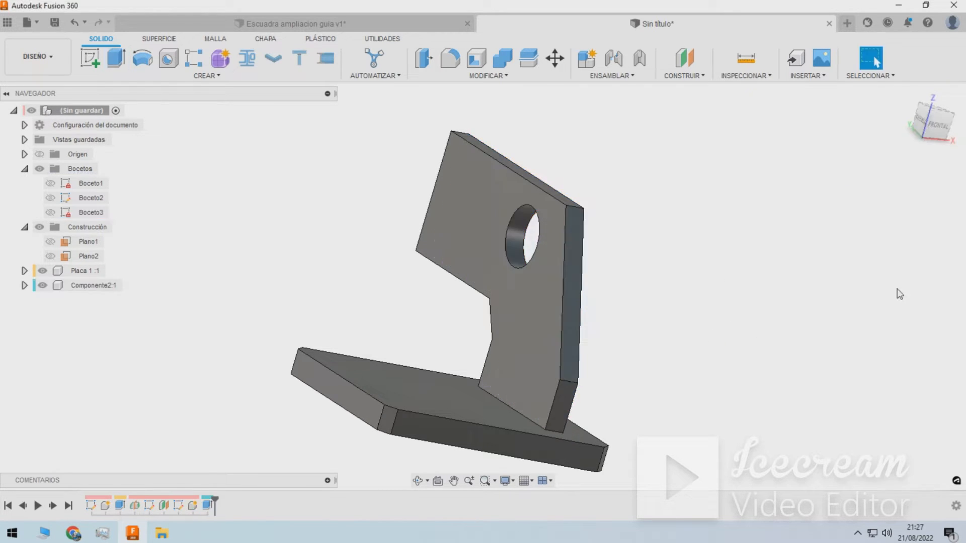
{"action": "middle_click_drag", "start_coordinate": [762, 302], "coordinate": [727, 300], "text": "shift"}
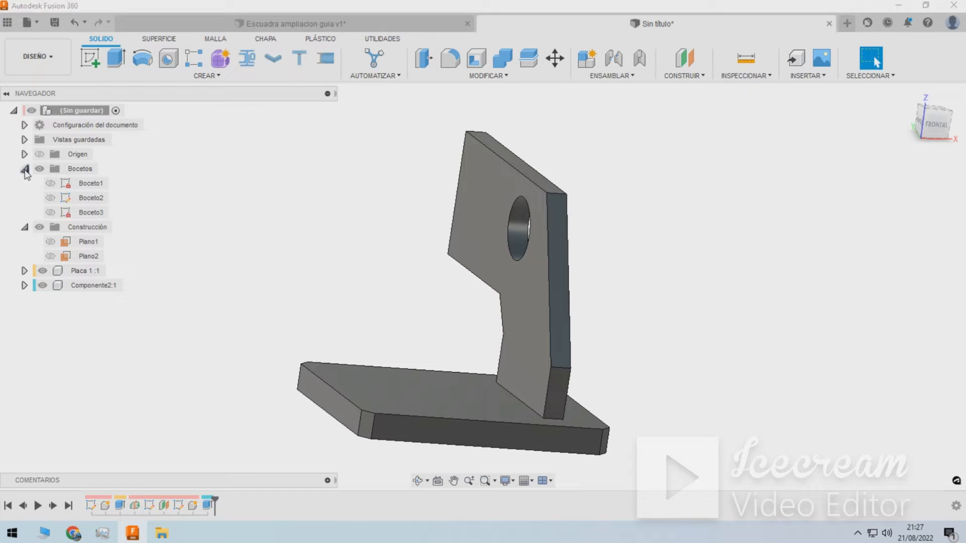
Collapse the sketches folder and show the midplane Plano1.
{"action": "left_click", "coordinate": [24, 168]}
{"action": "left_click", "coordinate": [51, 200]}
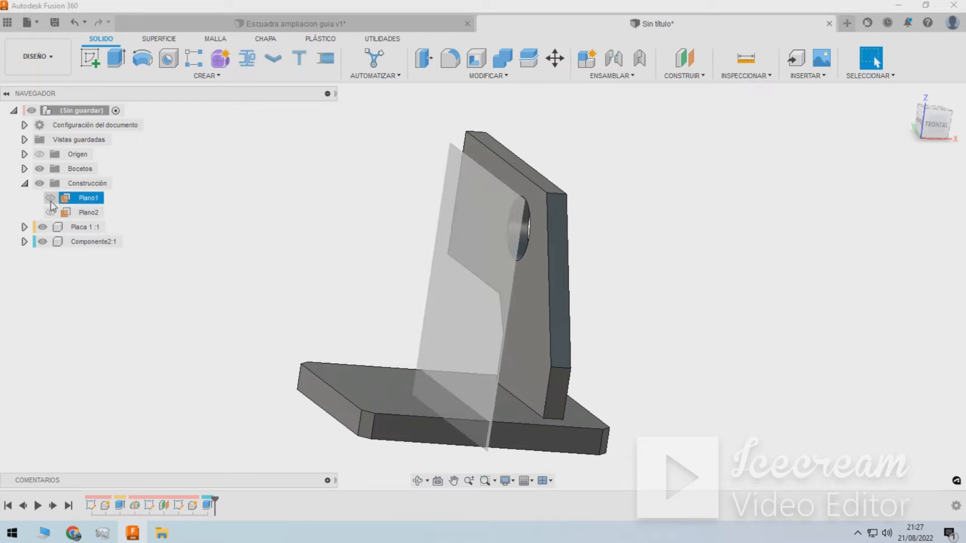
{"action": "left_click", "coordinate": [51, 199]}
{"action": "mouse_move", "coordinate": [272, 235]}
{"action": "middle_mouse_down", "text": "shift"}
{"action": "mouse_move", "coordinate": [231, 233]}
{"action": "mouse_move", "coordinate": [257, 228]}
{"action": "middle_mouse_up", "text": "shift"}
Mirror the arm component Componente2 about the midplane Plano1, using the Components type, and hide that plane.
{"action": "left_click", "coordinate": [187, 71]}
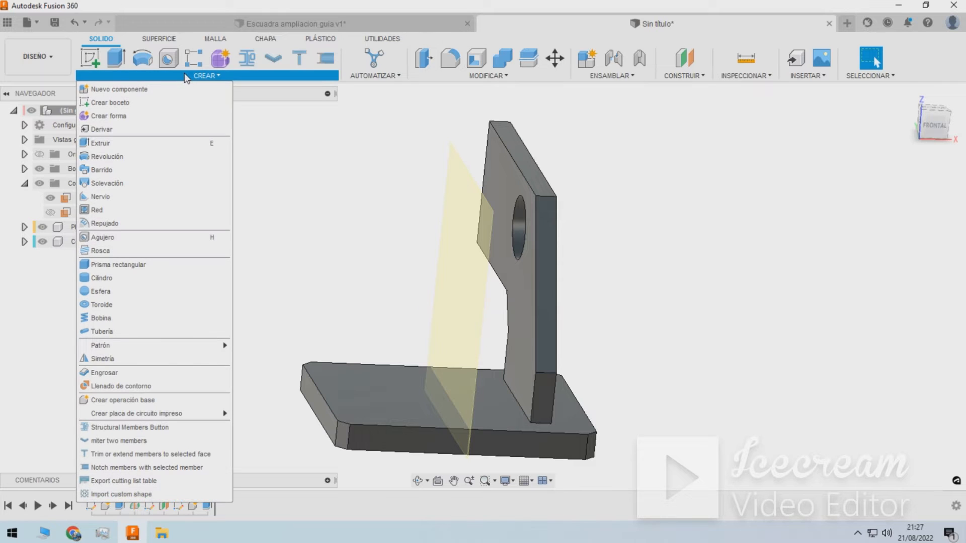
{"action": "left_click", "coordinate": [110, 360]}
{"action": "left_click", "coordinate": [847, 133]}
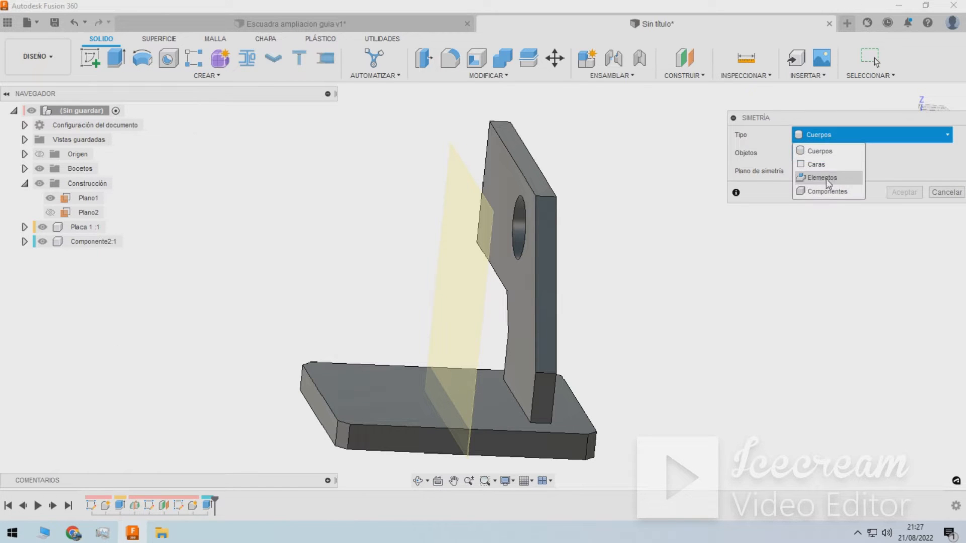
{"action": "left_click", "coordinate": [823, 192]}
{"action": "left_click", "coordinate": [543, 258]}
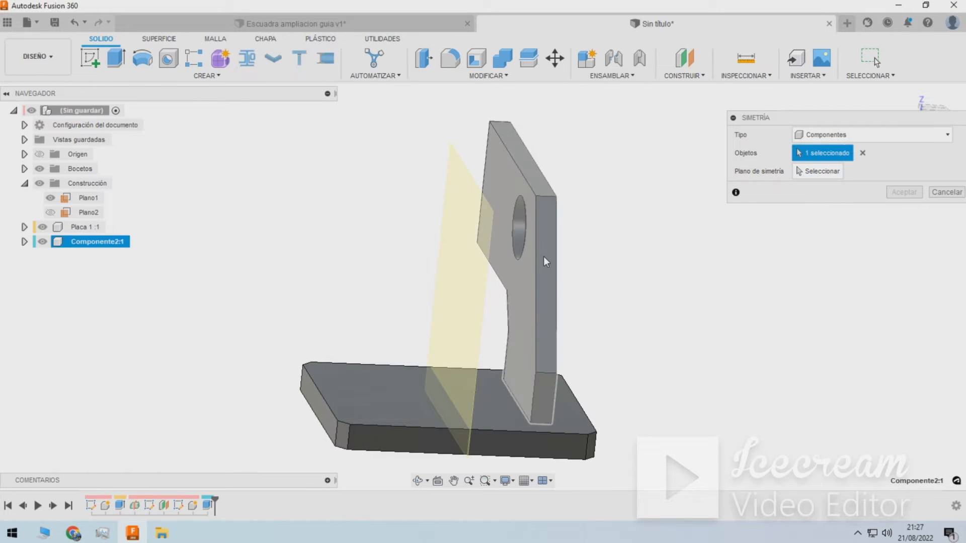
{"action": "left_click", "coordinate": [818, 171]}
{"action": "left_click", "coordinate": [465, 252]}
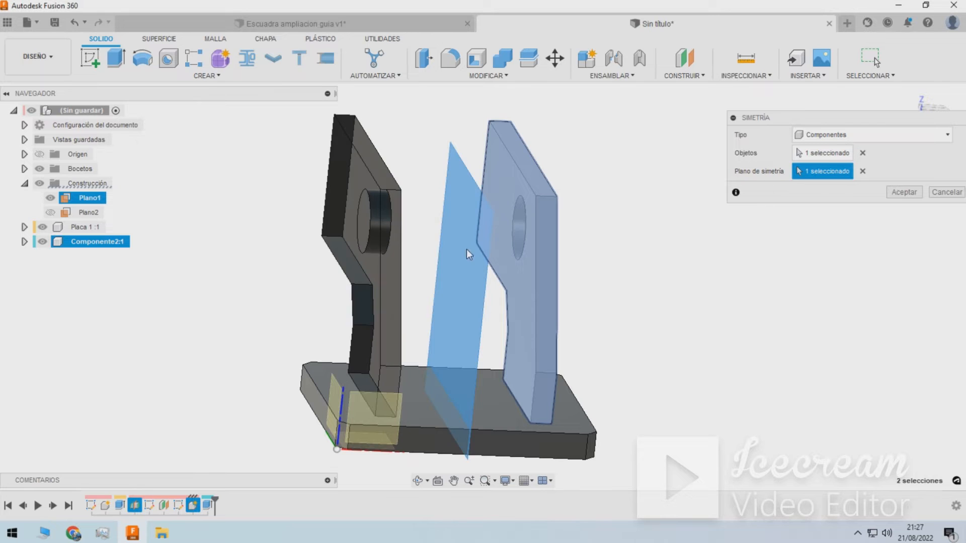
{"action": "middle_click_drag", "start_coordinate": [593, 221], "coordinate": [585, 203], "text": "shift"}
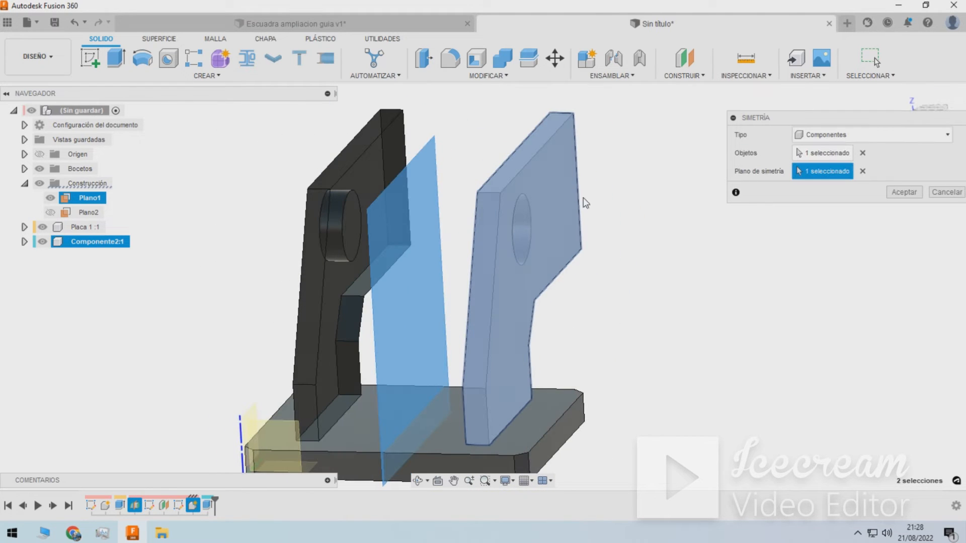
{"action": "left_click", "coordinate": [895, 189]}
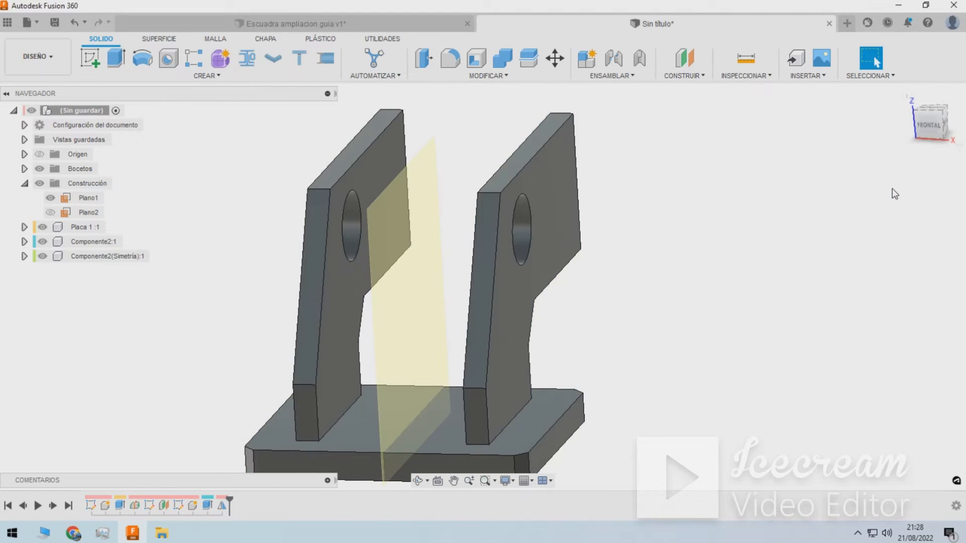
{"action": "left_click", "coordinate": [50, 198]}
Move the plate and both arm components apart to test whether they are attached to each other.
{"action": "scroll", "coordinate": [239, 155], "scroll_direction": "down", "scroll_amount": 3}
{"action": "middle_click_drag", "start_coordinate": [239, 156], "coordinate": [310, 331], "text": "shift"}
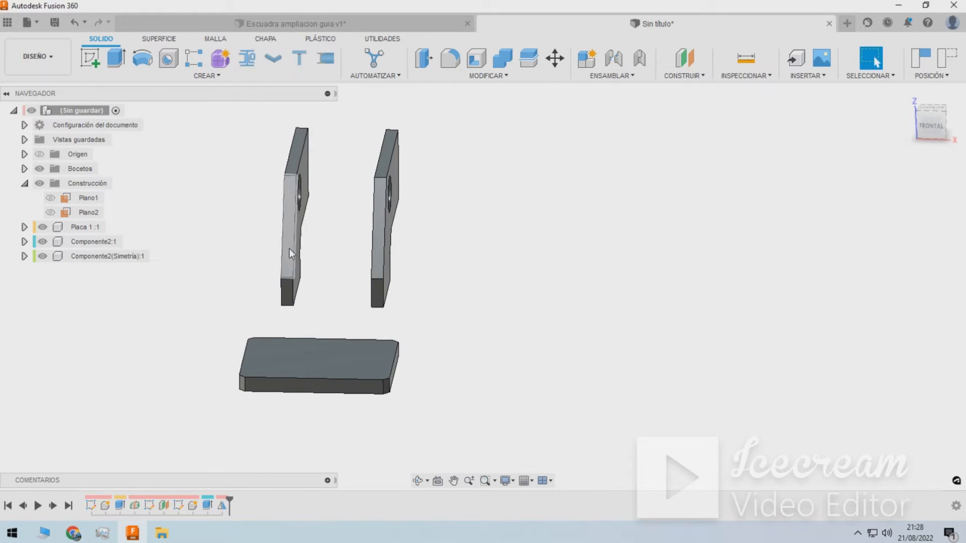
{"action": "left_click_drag", "start_coordinate": [289, 249], "coordinate": [222, 236]}
{"action": "left_click_drag", "start_coordinate": [378, 246], "coordinate": [455, 276]}
{"action": "middle_click_drag", "start_coordinate": [454, 276], "coordinate": [500, 302], "text": "shift"}
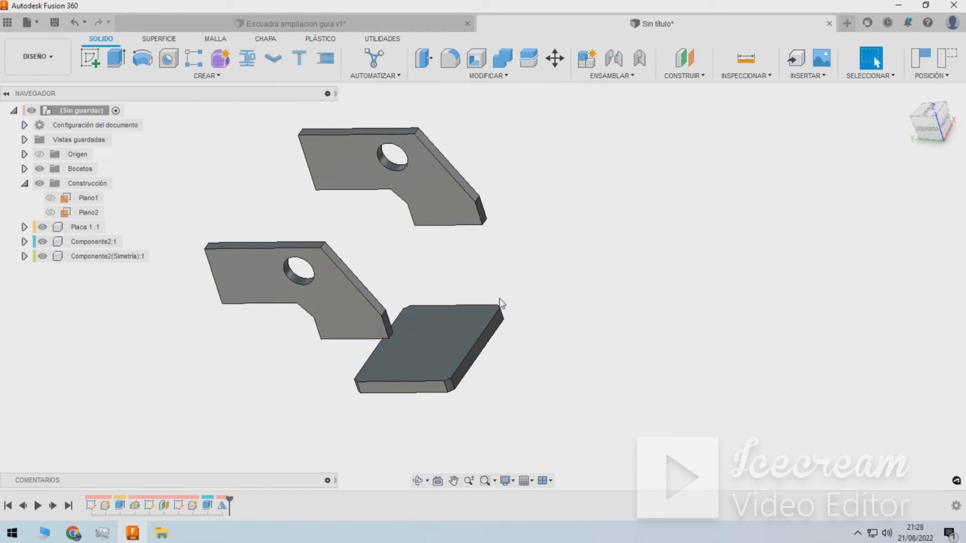
Undo the component moves.
{"action": "left_click", "coordinate": [75, 22]}
{"action": "left_click", "coordinate": [76, 22]}
{"action": "left_click", "coordinate": [75, 22]}
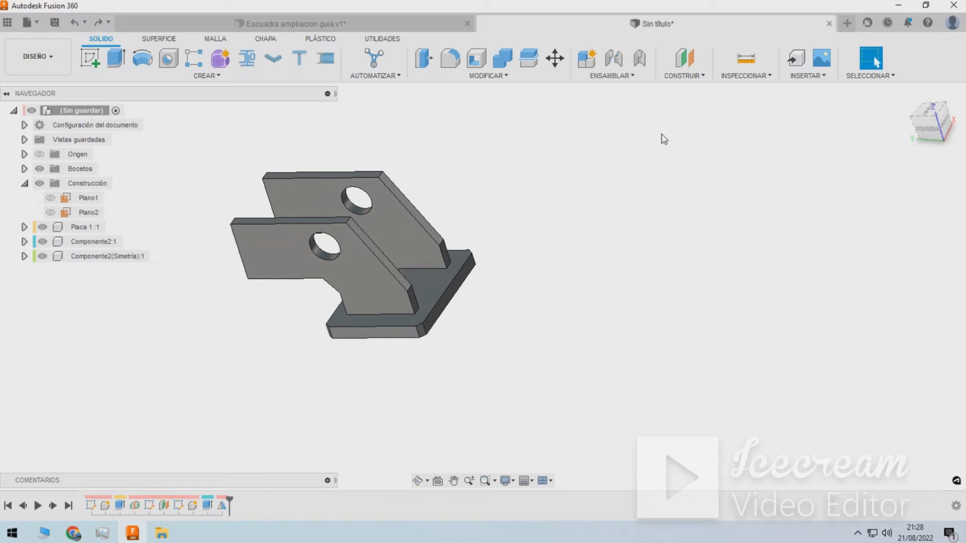
Create a rigid as-built joint between the base plate and the mirrored arm component.
{"action": "left_click", "coordinate": [611, 76]}
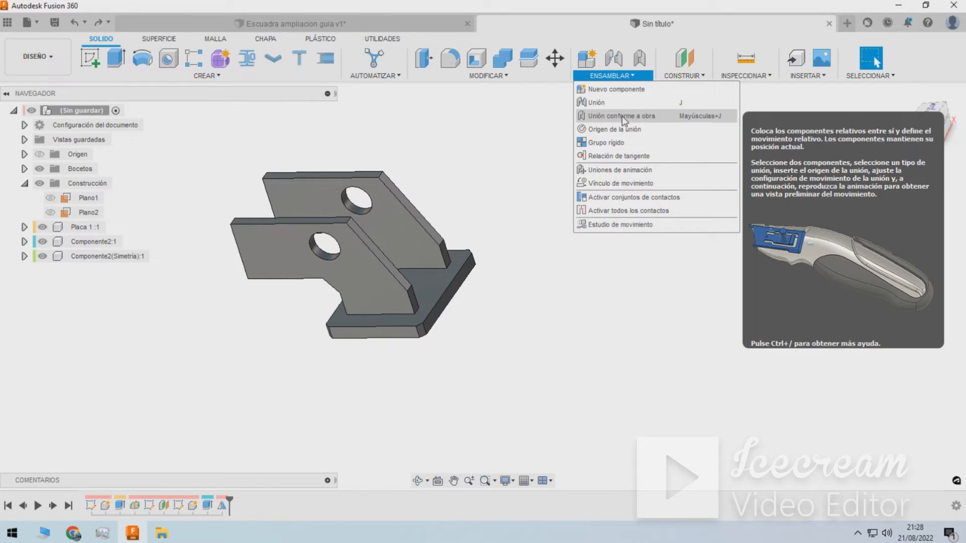
{"action": "left_click", "coordinate": [647, 121]}
{"action": "middle_click_drag", "start_coordinate": [470, 179], "coordinate": [403, 248], "text": "shift"}
{"action": "scroll", "coordinate": [402, 248], "scroll_direction": "up", "scroll_amount": 3}
{"action": "left_click", "coordinate": [366, 316]}
{"action": "left_click", "coordinate": [291, 275]}
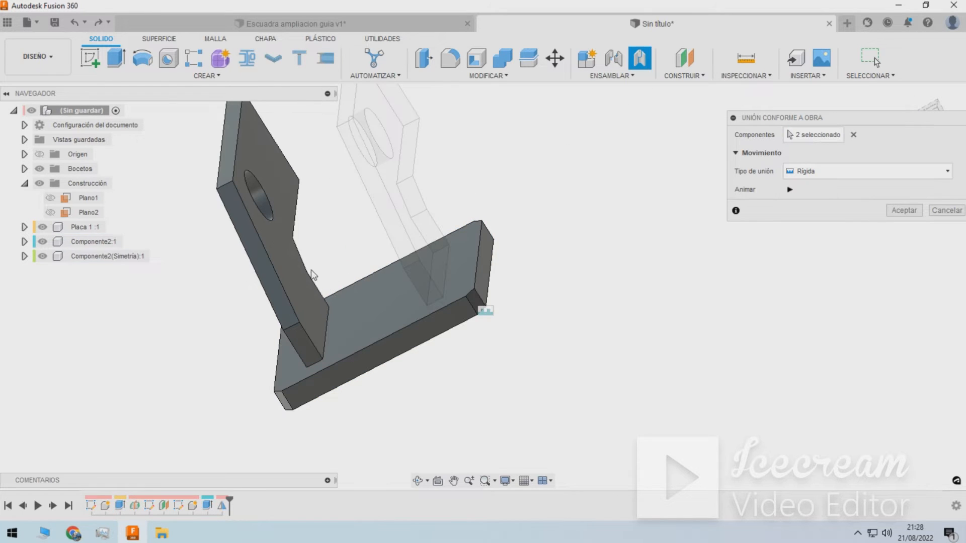
{"action": "key", "text": "Return"}
Repeat the as-built joint to fix the original arm Componente2 rigidly to the base plate.
{"action": "right_click", "coordinate": [541, 206]}
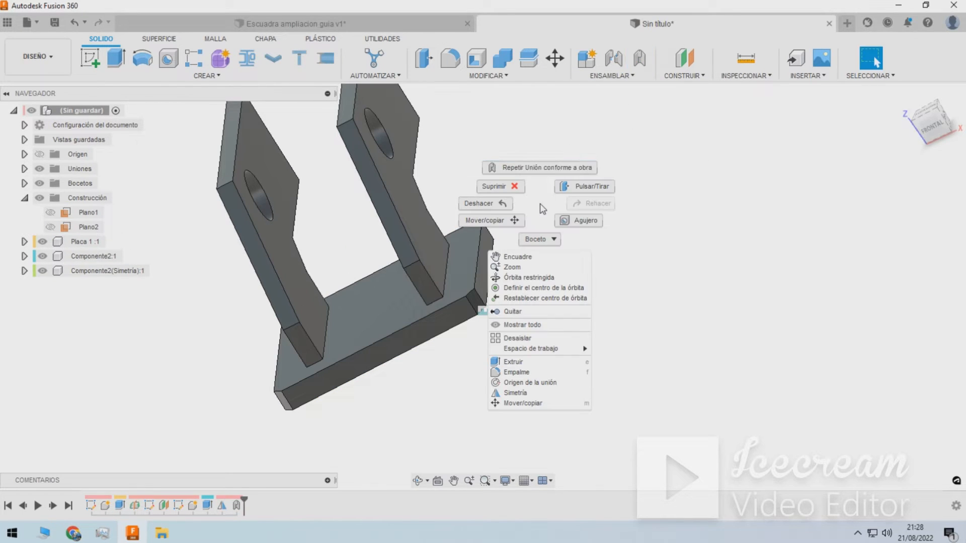
{"action": "left_click", "coordinate": [541, 169]}
{"action": "left_click", "coordinate": [463, 256]}
{"action": "left_click", "coordinate": [406, 212]}
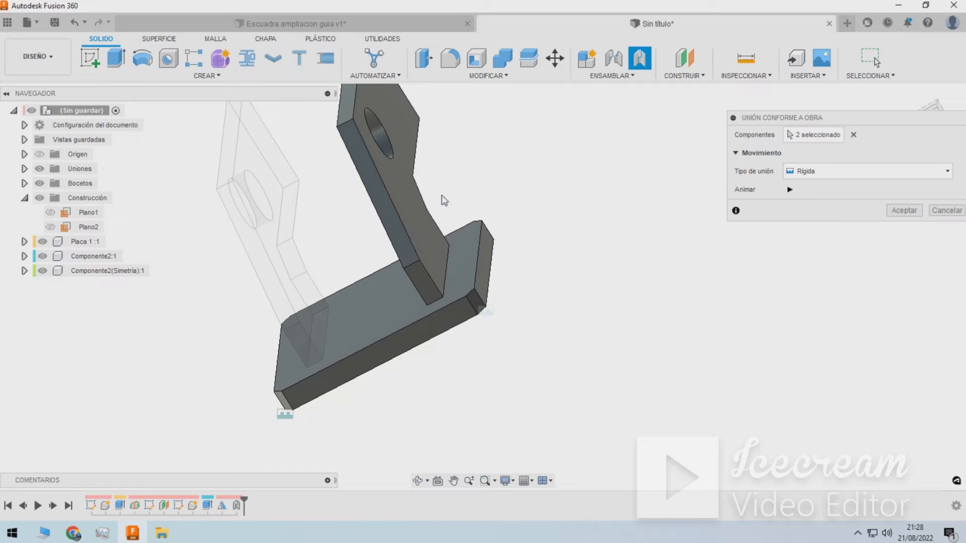
{"action": "left_click", "coordinate": [900, 211]}
{"action": "middle_click_drag", "start_coordinate": [802, 220], "coordinate": [463, 270], "text": "shift"}
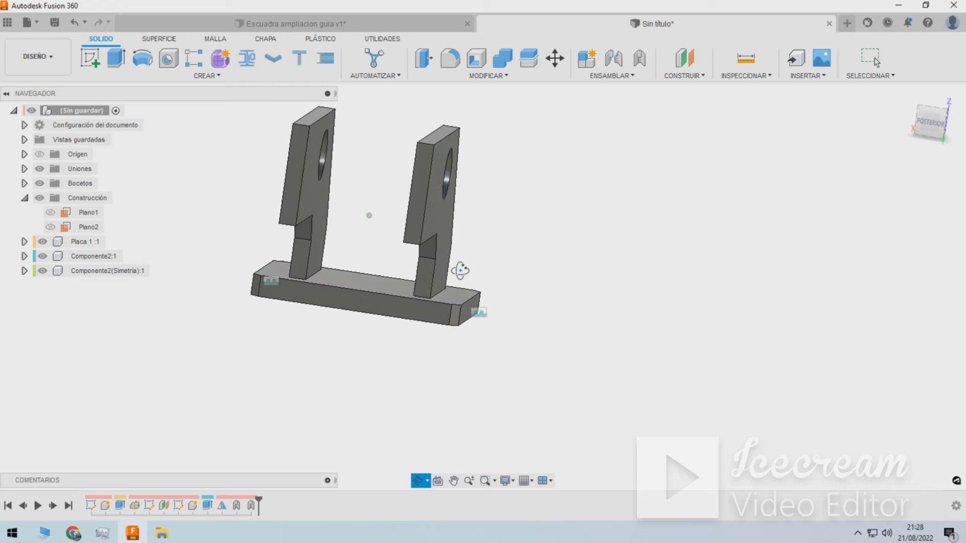
{"action": "mouse_move", "coordinate": [549, 310]}
{"action": "middle_mouse_down", "text": "shift"}
{"action": "mouse_move", "coordinate": [538, 308]}
{"action": "mouse_move", "coordinate": [584, 301]}
{"action": "mouse_move", "coordinate": [553, 302]}
{"action": "middle_mouse_up", "text": "shift"}
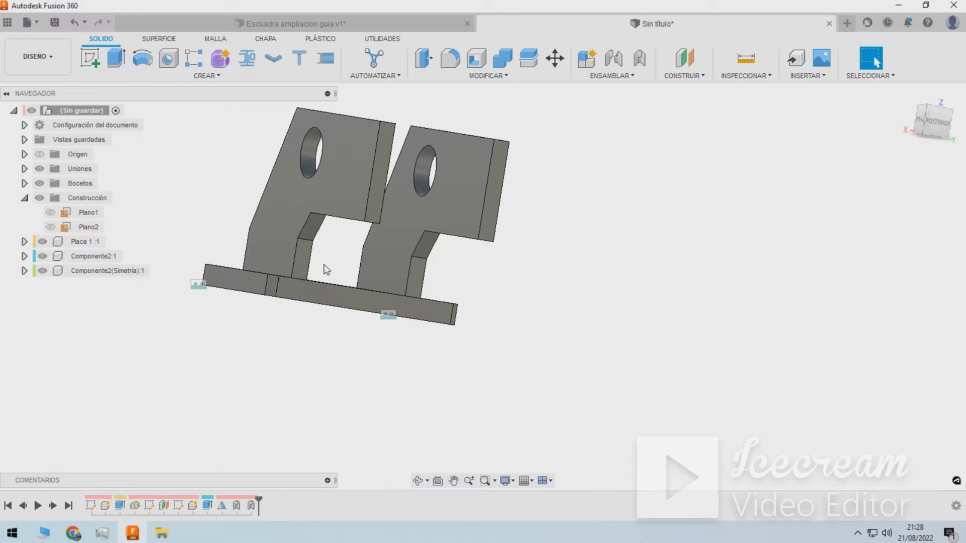
Rename the original arm component Componente2 as "Rigizador 1".
{"action": "left_click", "coordinate": [95, 256]}
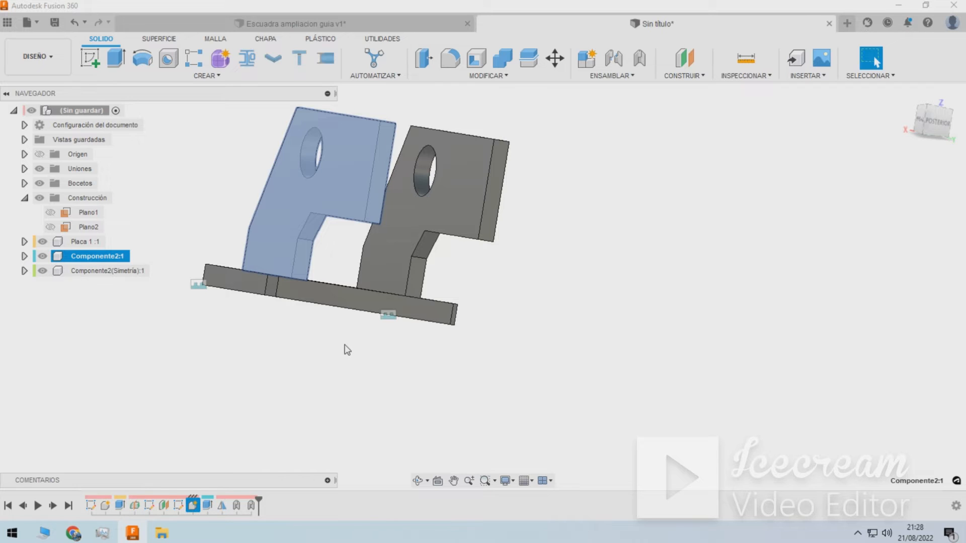
{"action": "key", "text": "i"}
{"action": "key", "text": "Escape"}
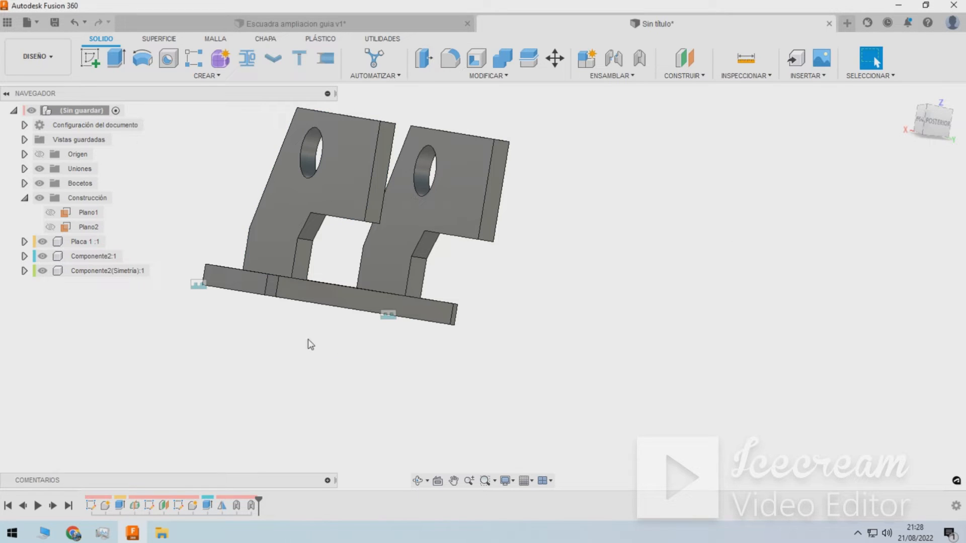
{"action": "double_click", "coordinate": [73, 255]}
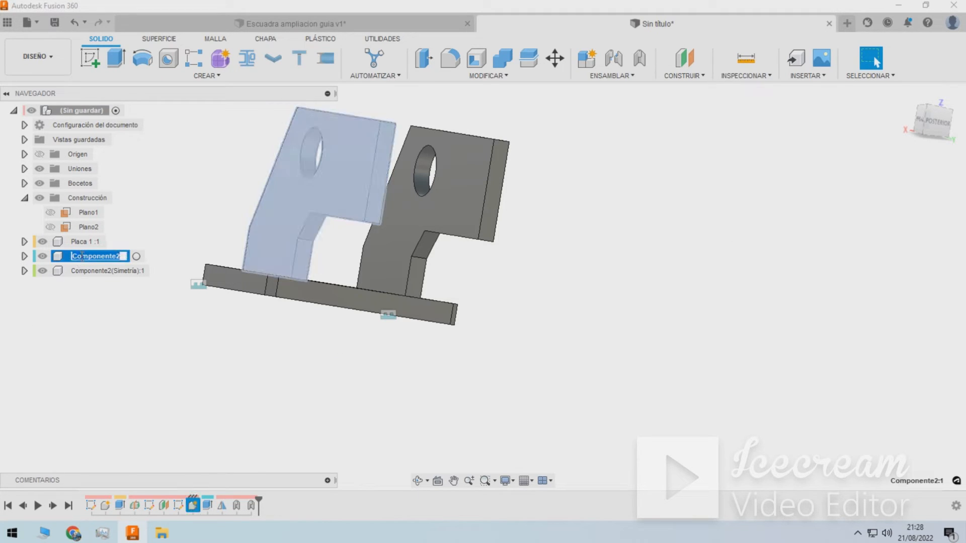
{"action": "type", "text": "Rigizador 1"}
{"action": "key", "text": "Return"}
{"action": "left_click", "coordinate": [97, 309]}
Rename the mirrored arm component Componente2(Simetría) as "Rigidador 2".
{"action": "left_click", "coordinate": [98, 273]}
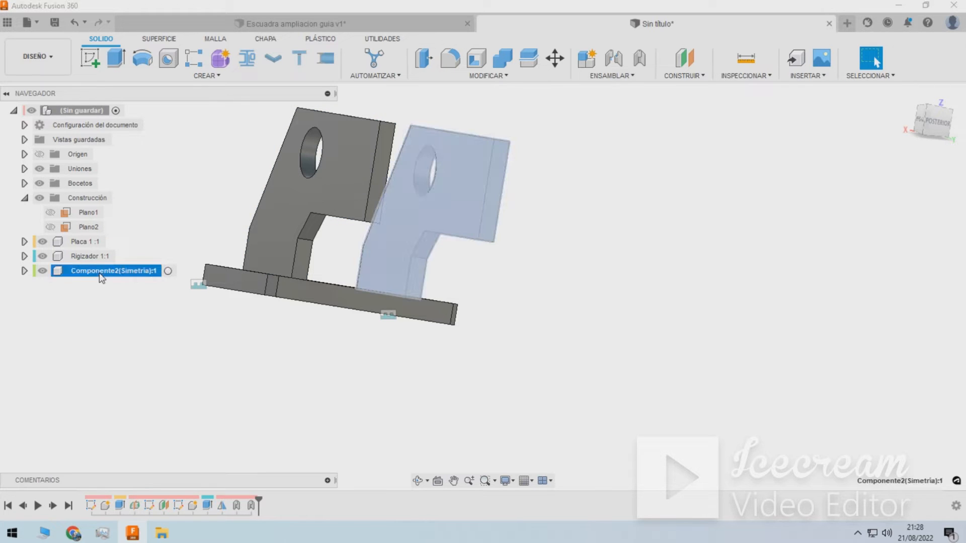
{"action": "left_click", "coordinate": [97, 273]}
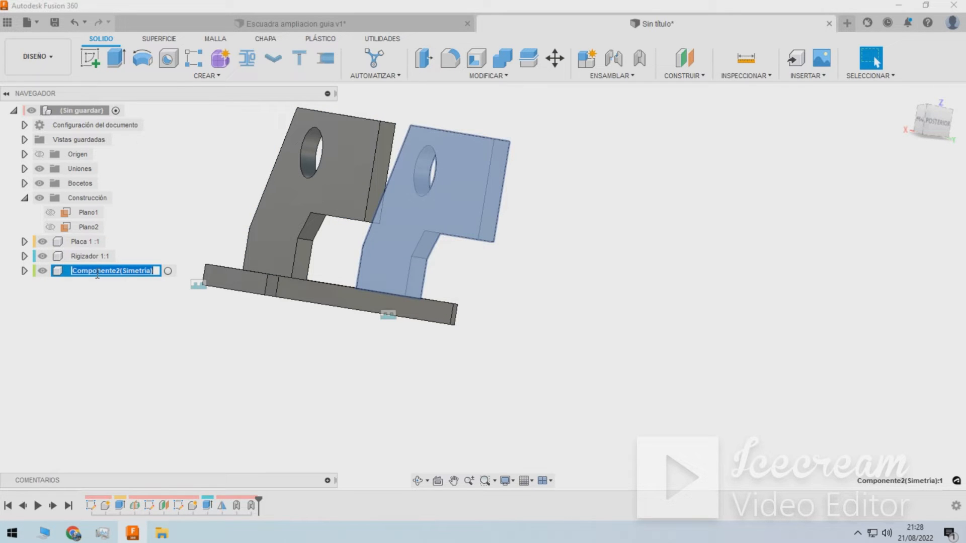
{"action": "type", "text": "Rigid"}
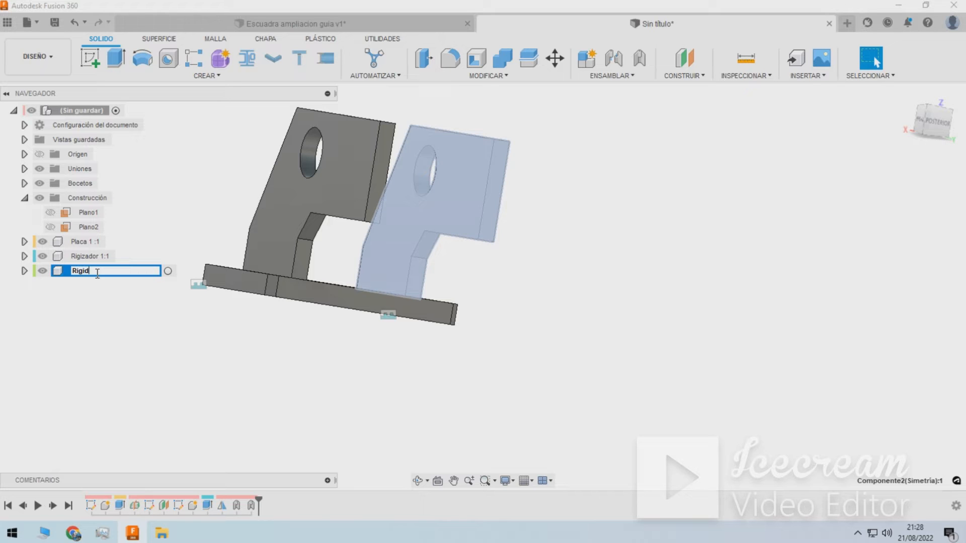
{"action": "type", "text": "ador 2"}
{"action": "key", "text": "Return"}
{"action": "left_click", "coordinate": [158, 345]}
Start a sketch on the Rigizador 1 arm's end face and project the diagonally opposite outer corners of the two arms' end faces.
{"action": "scroll", "coordinate": [391, 186], "scroll_direction": "up", "scroll_amount": 3}
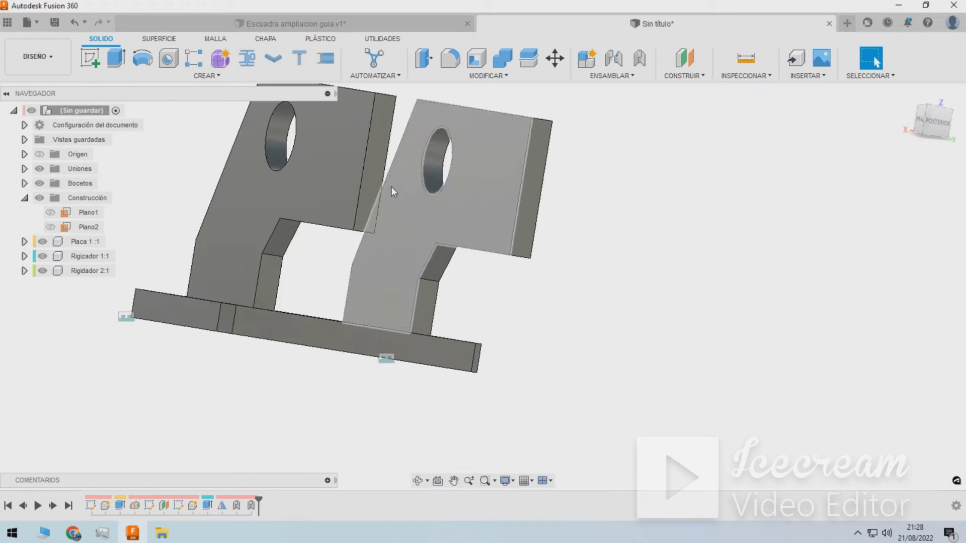
{"action": "left_click", "coordinate": [369, 177]}
{"action": "left_click", "coordinate": [99, 62]}
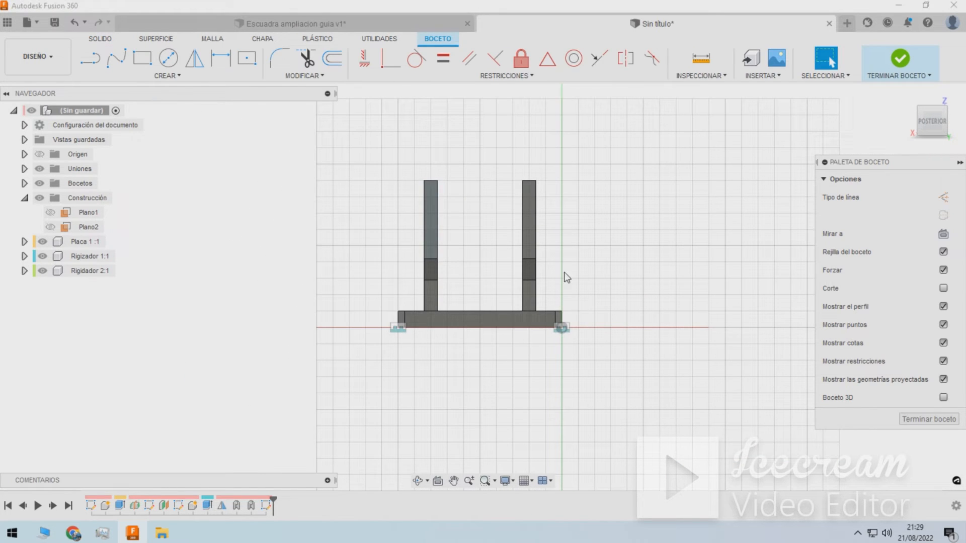
{"action": "scroll", "coordinate": [532, 240], "scroll_direction": "up", "scroll_amount": 2}
{"action": "key", "text": "p"}
{"action": "left_click", "coordinate": [385, 158]}
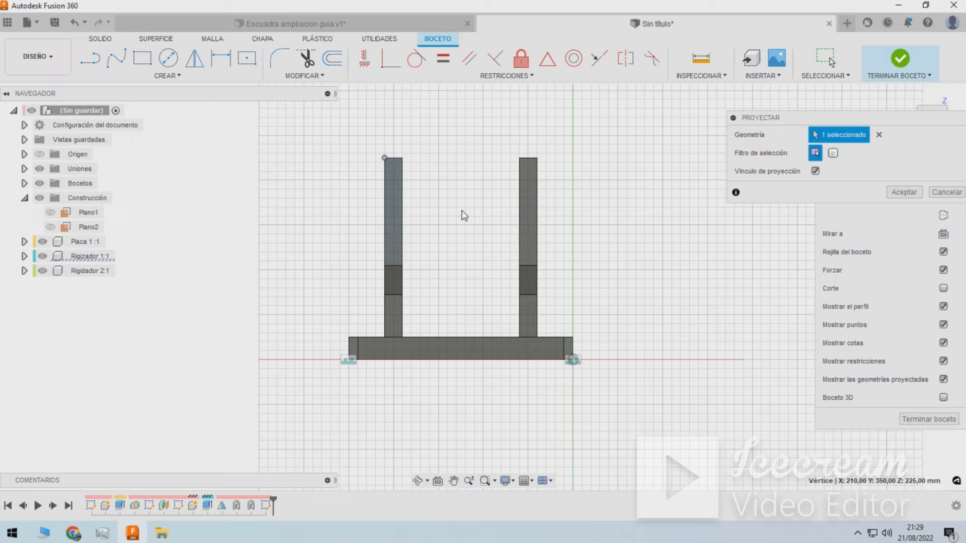
{"action": "left_click", "coordinate": [537, 265]}
{"action": "key", "text": "Return"}
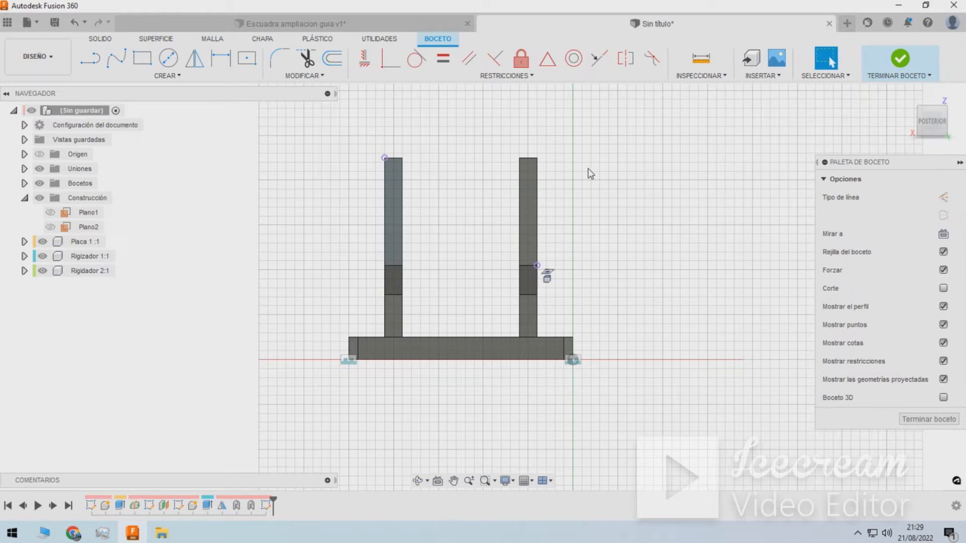
Draw a diagonal line between the two projected corner points and convert it to a construction line.
{"action": "left_click", "coordinate": [99, 63]}
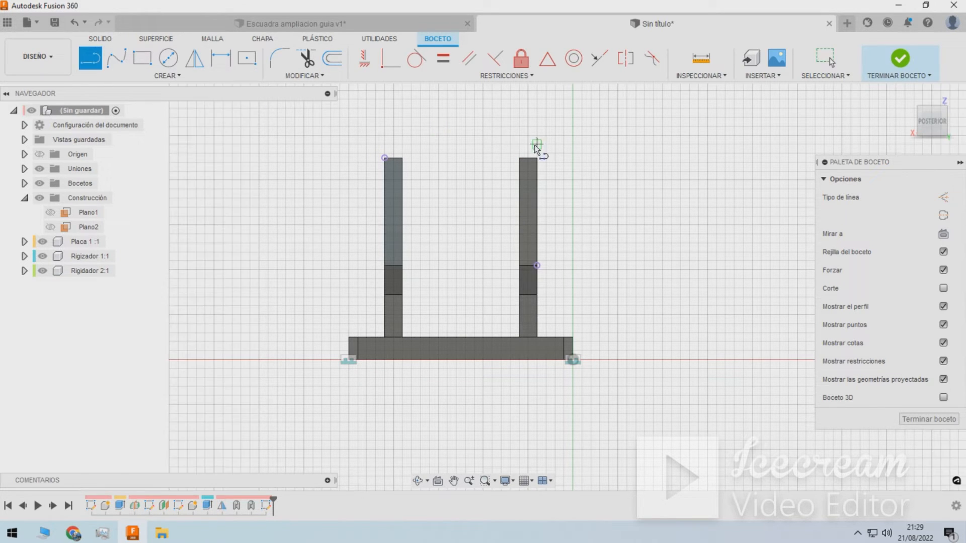
{"action": "scroll", "coordinate": [379, 157], "scroll_direction": "up", "scroll_amount": 2}
{"action": "left_click", "coordinate": [380, 152]}
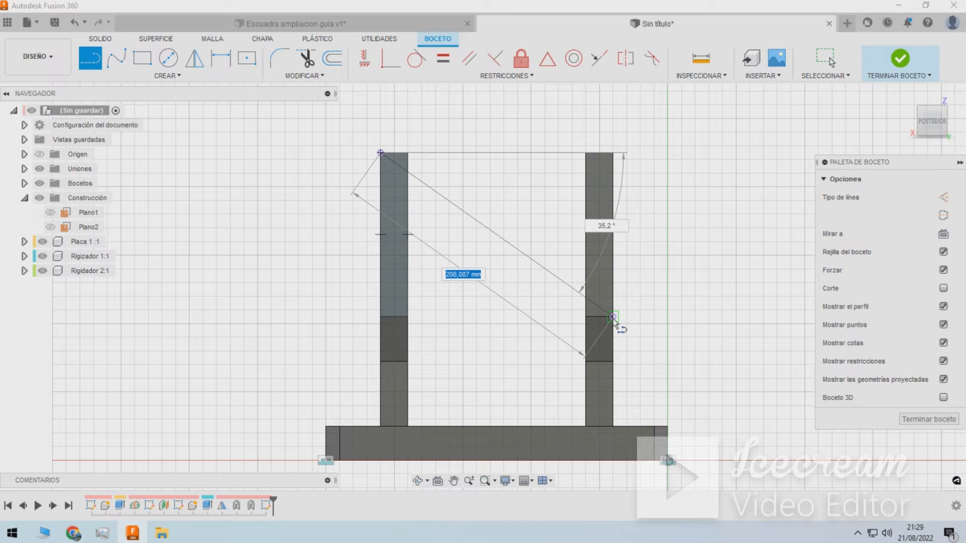
{"action": "left_click", "coordinate": [613, 316]}
{"action": "key", "text": "Escape"}
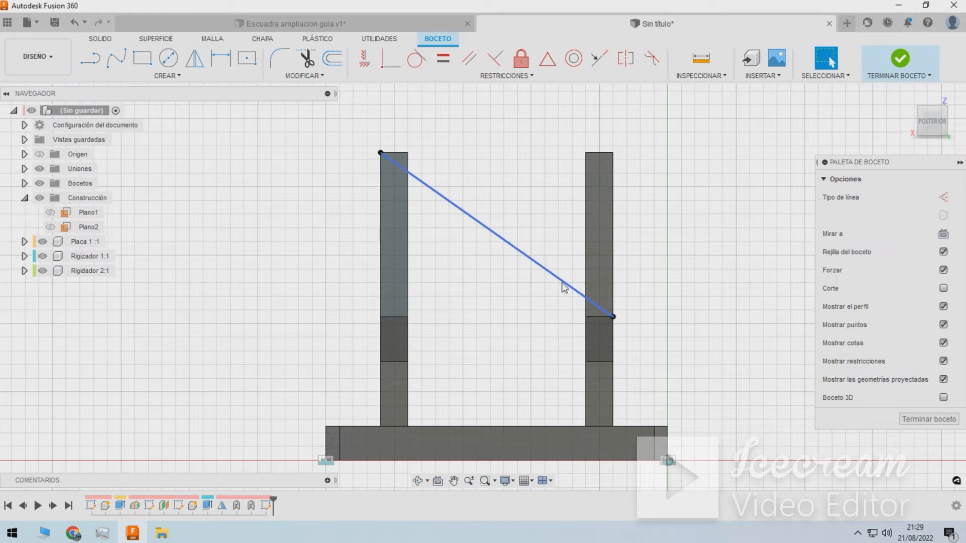
{"action": "left_click", "coordinate": [545, 273]}
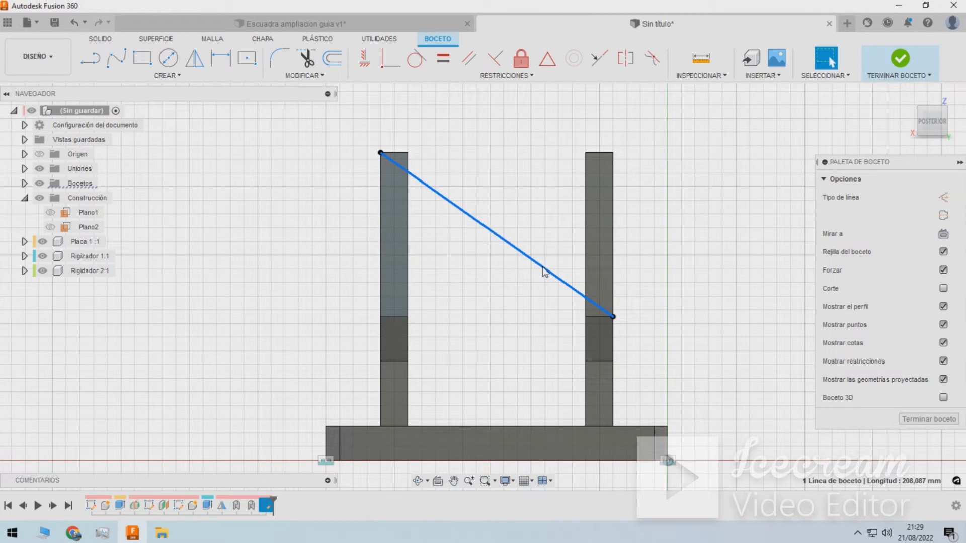
{"action": "key", "text": "x"}
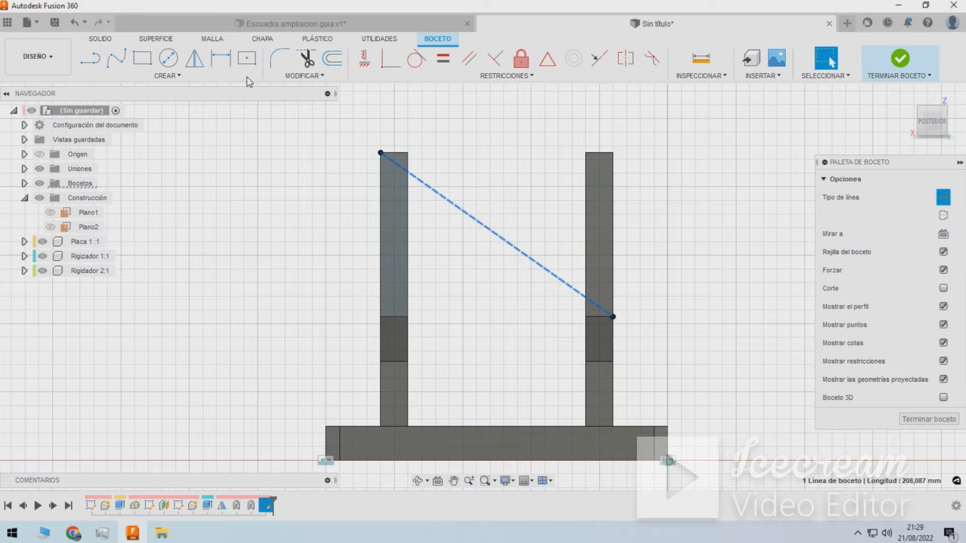
Sketch a center rectangle 250 mm wide and 180 mm high, centered on the midpoint of the construction diagonal.
{"action": "left_click", "coordinate": [246, 57]}
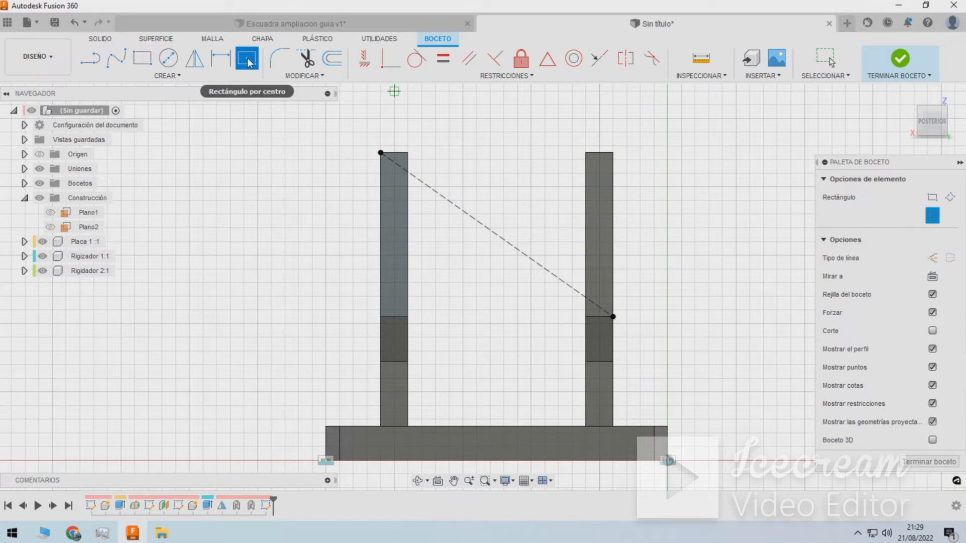
{"action": "left_click", "coordinate": [167, 75]}
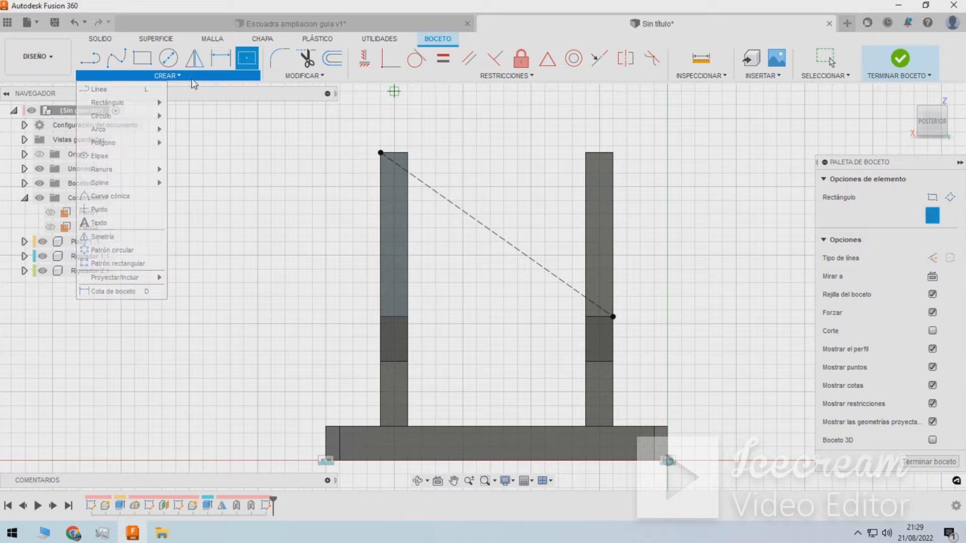
{"action": "mouse_move", "coordinate": [142, 104]}
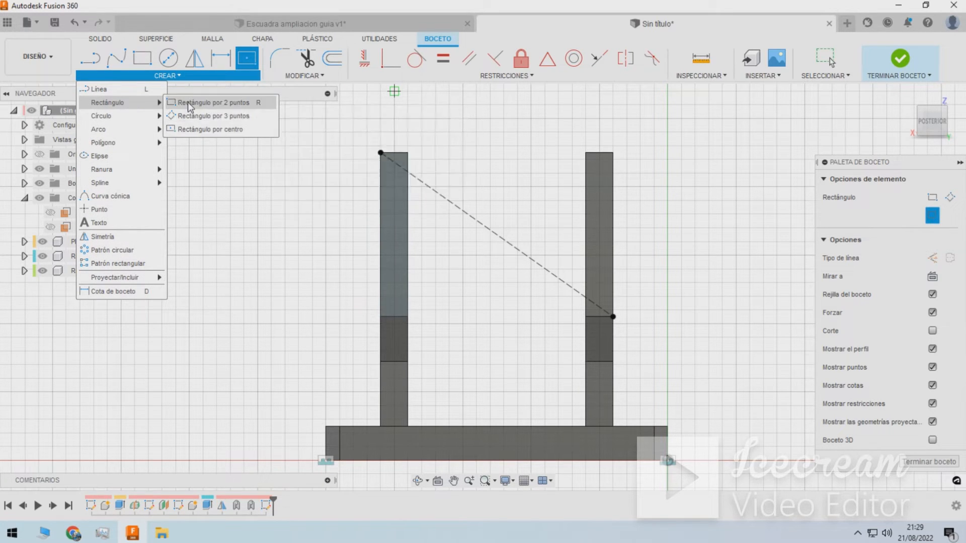
{"action": "left_click", "coordinate": [196, 130]}
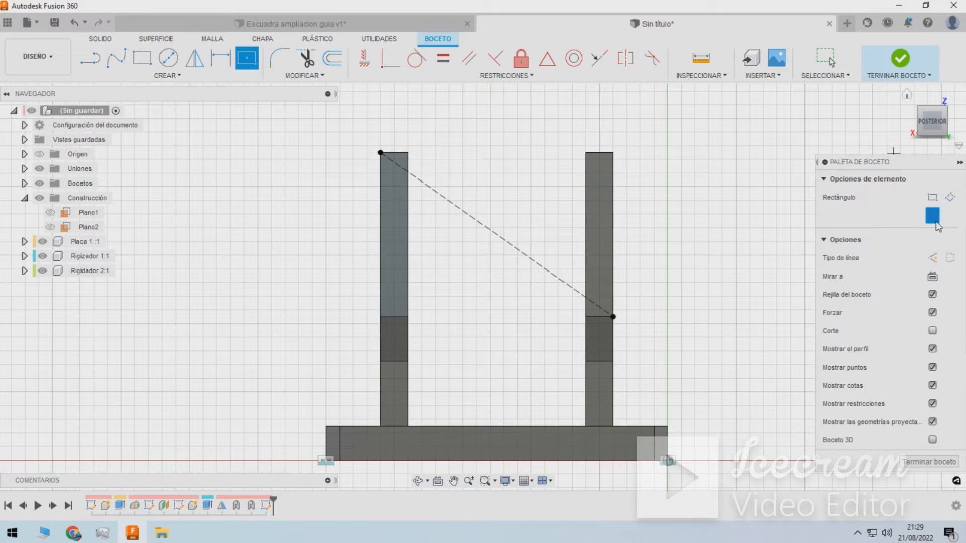
{"action": "left_click", "coordinate": [495, 236]}
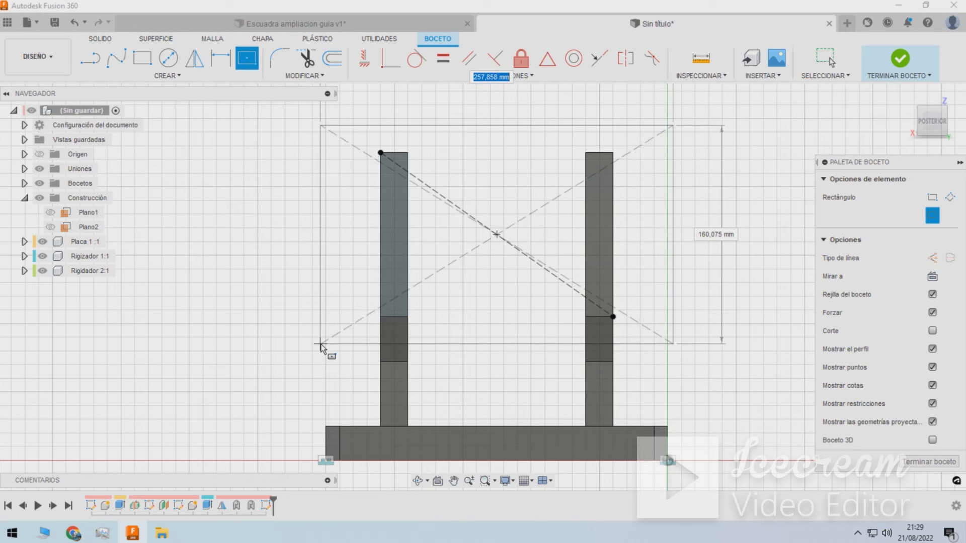
{"action": "type", "text": "250"}
{"action": "key", "text": "Tab"}
{"action": "key", "text": "Tab"}
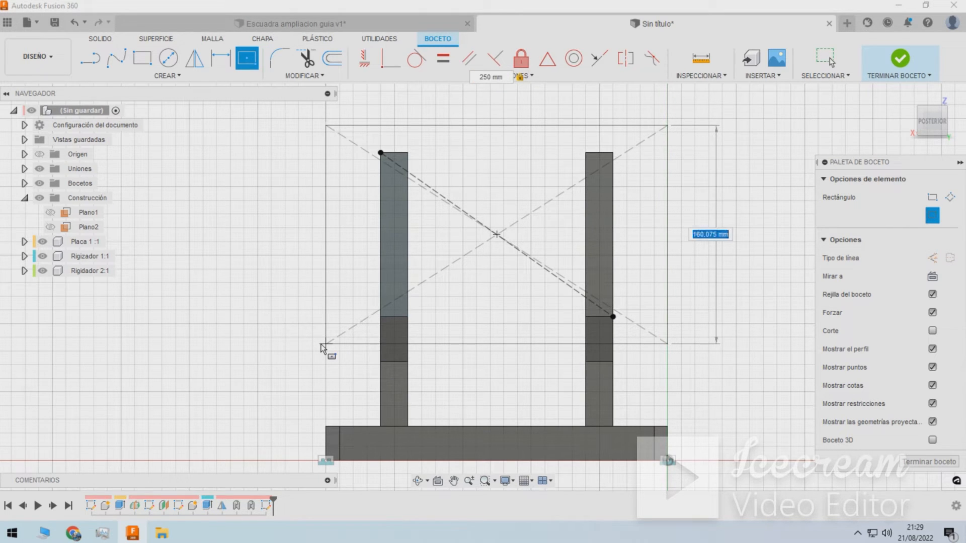
{"action": "type", "text": "180"}
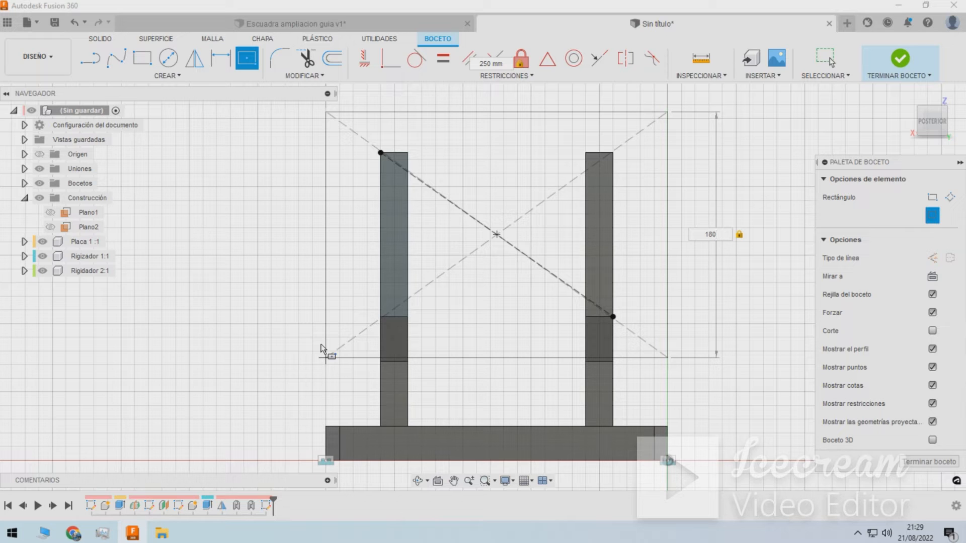
{"action": "key", "text": "Return"}
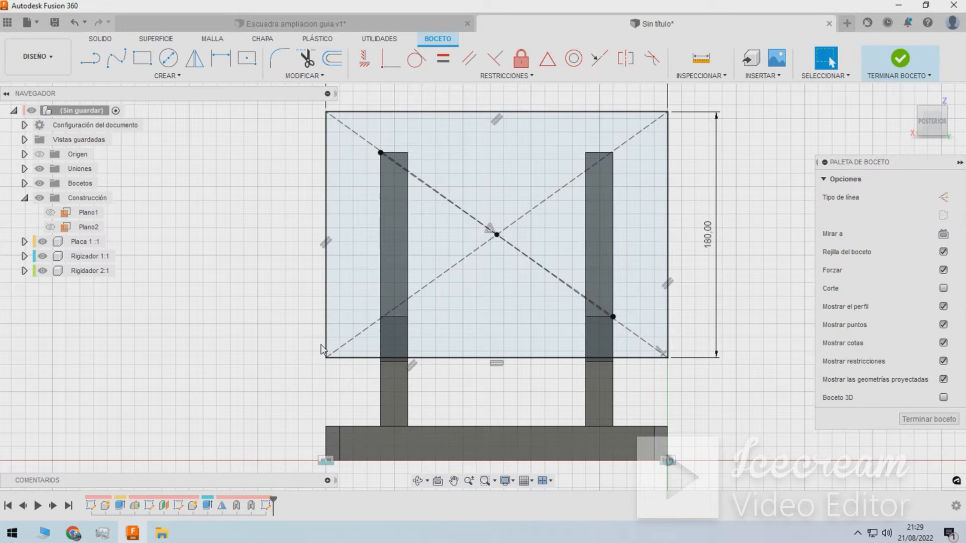
Extrude both profiles of the rectangle sketch 30 mm outward from the arms as a new component.
{"action": "middle_click_drag", "start_coordinate": [345, 287], "coordinate": [292, 266], "text": "shift"}
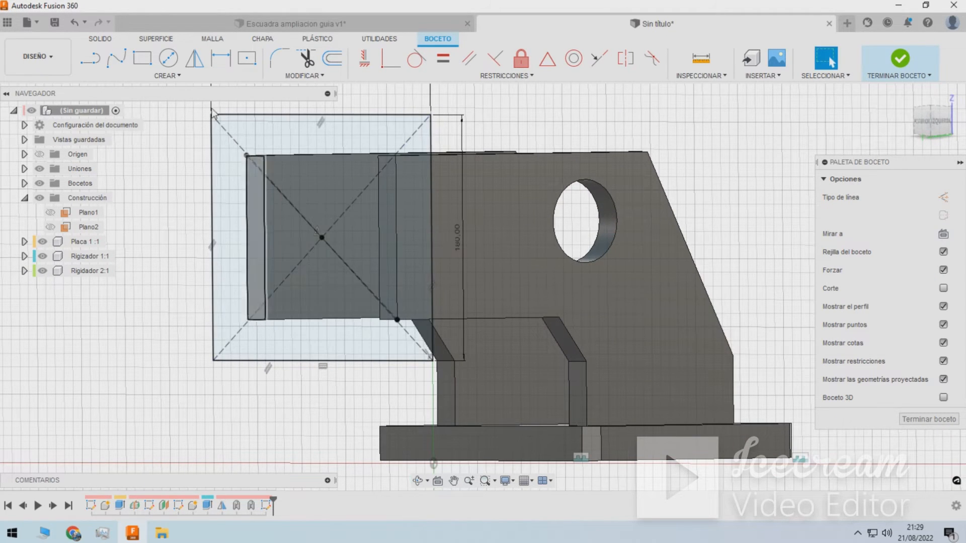
{"action": "key", "text": "e"}
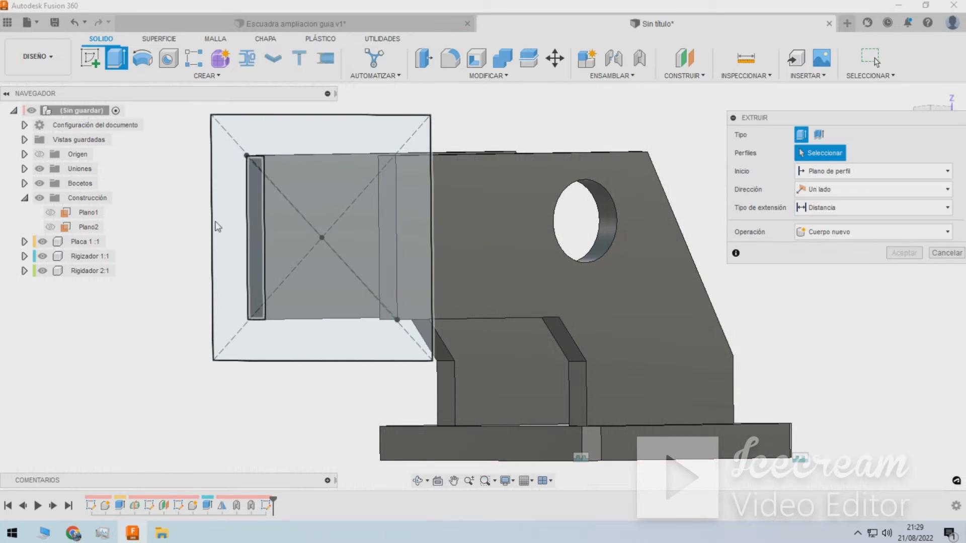
{"action": "middle_click_drag", "start_coordinate": [216, 252], "coordinate": [308, 271], "text": "shift"}
{"action": "scroll", "coordinate": [268, 275], "scroll_direction": "down", "scroll_amount": 1}
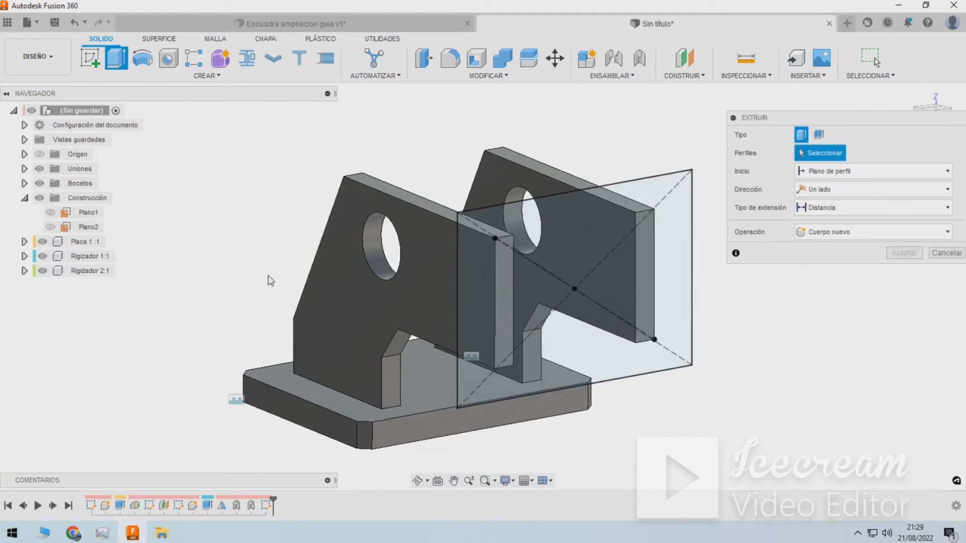
{"action": "scroll", "coordinate": [156, 207], "scroll_direction": "down", "scroll_amount": 2}
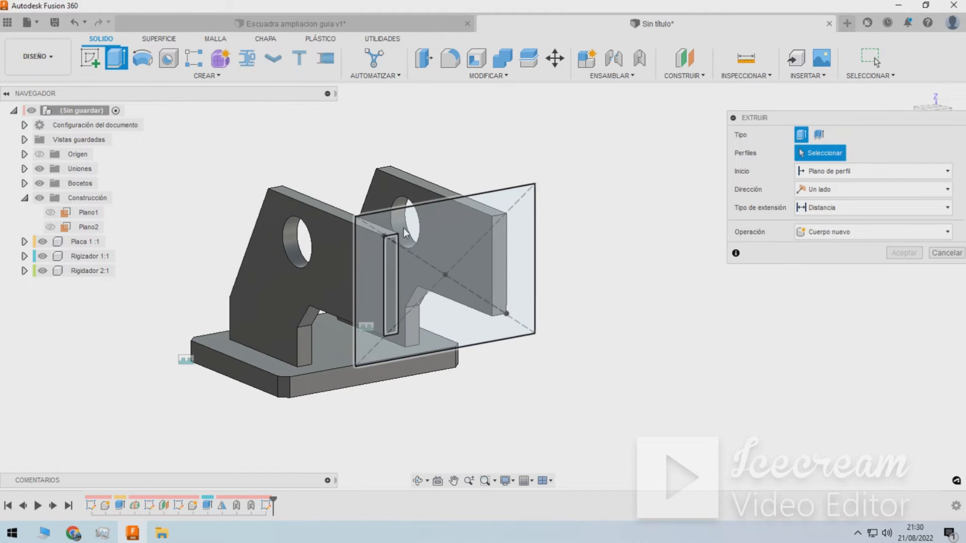
{"action": "scroll", "coordinate": [405, 232], "scroll_direction": "up", "scroll_amount": 2}
{"action": "left_click", "coordinate": [382, 266]}
{"action": "left_click", "coordinate": [449, 276]}
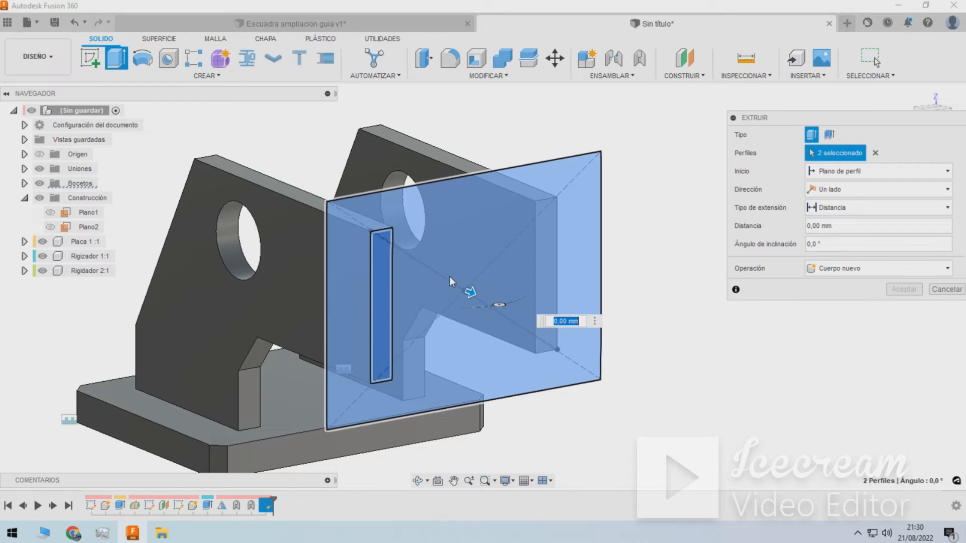
{"action": "middle_click_drag", "start_coordinate": [449, 276], "coordinate": [564, 261], "text": "shift"}
{"action": "left_click", "coordinate": [834, 229]}
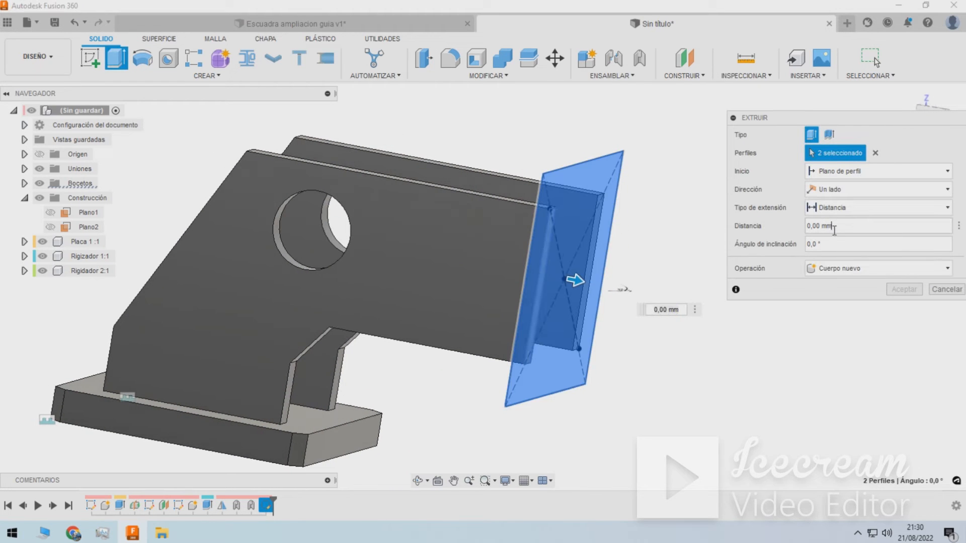
{"action": "type", "text": "30"}
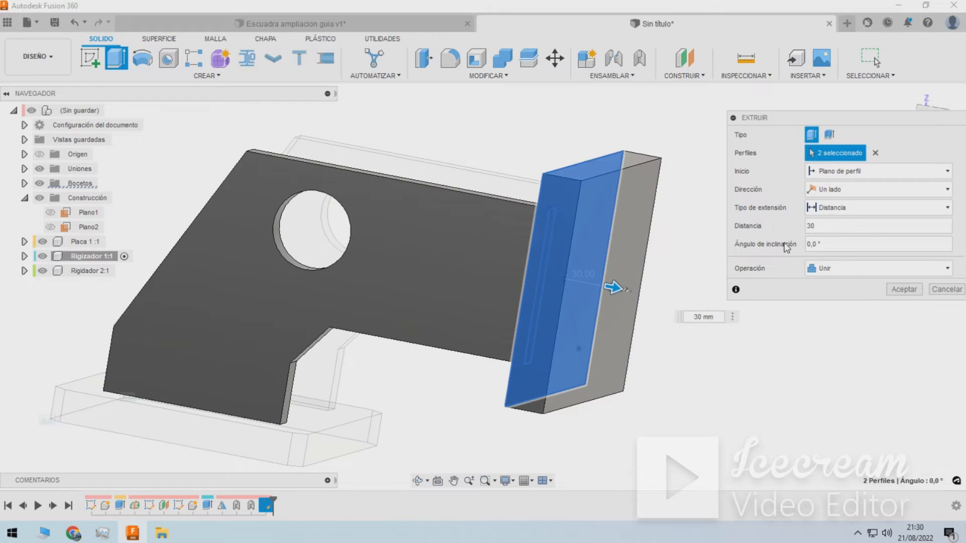
{"action": "left_click", "coordinate": [855, 268]}
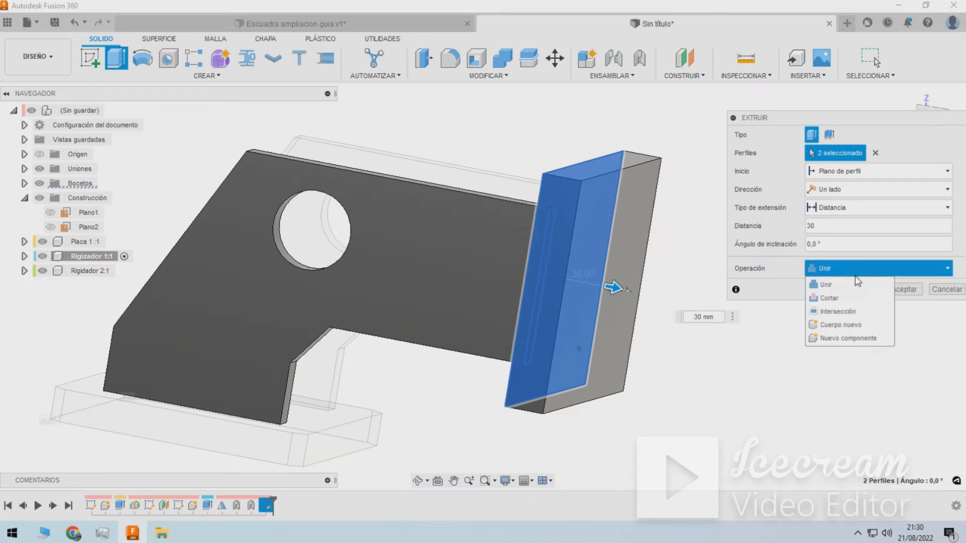
{"action": "left_click", "coordinate": [850, 338]}
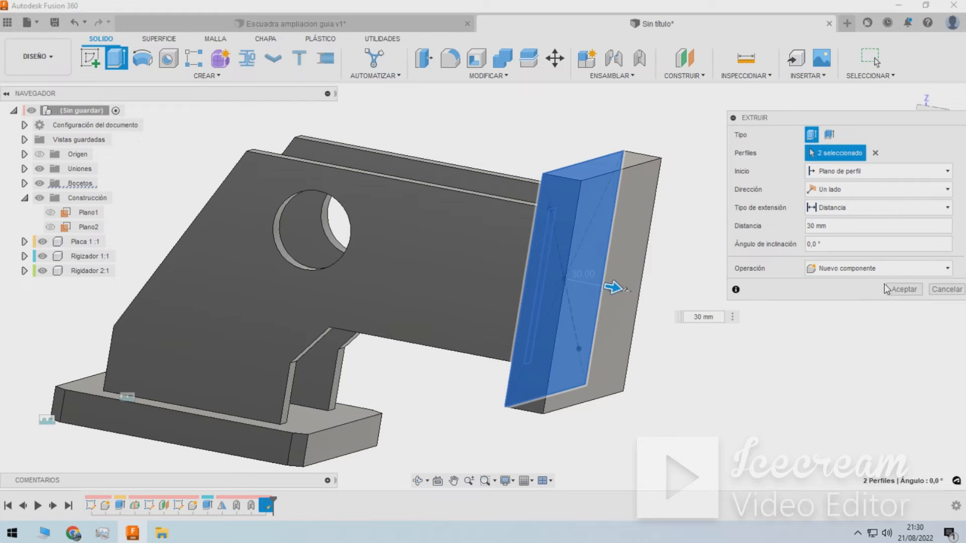
{"action": "left_click", "coordinate": [900, 289]}
Move the new end plate away from the arms to test whether it is attached, and undo the move.
{"action": "middle_click_drag", "start_coordinate": [771, 298], "coordinate": [801, 318], "text": "shift"}
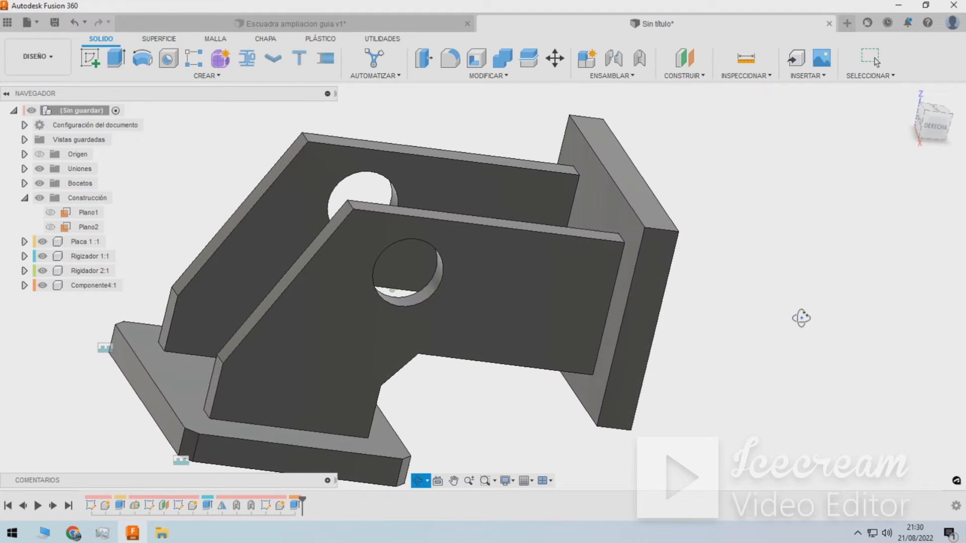
{"action": "left_click_drag", "start_coordinate": [680, 285], "coordinate": [764, 284]}
{"action": "key", "text": "ctrl+z"}
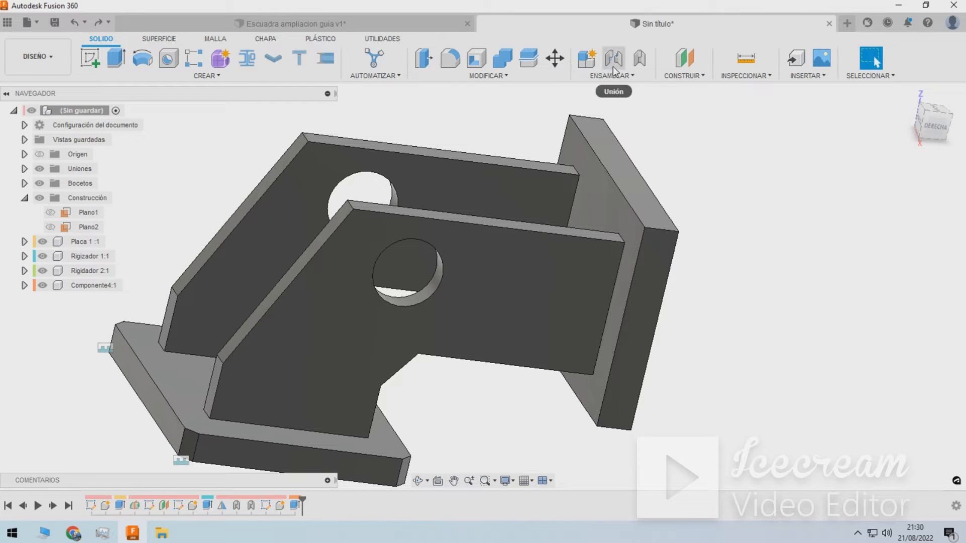
Join the end plate to the Rigizador 1 arm with a rigid as-built joint.
{"action": "left_click", "coordinate": [635, 61]}
{"action": "left_click", "coordinate": [645, 243]}
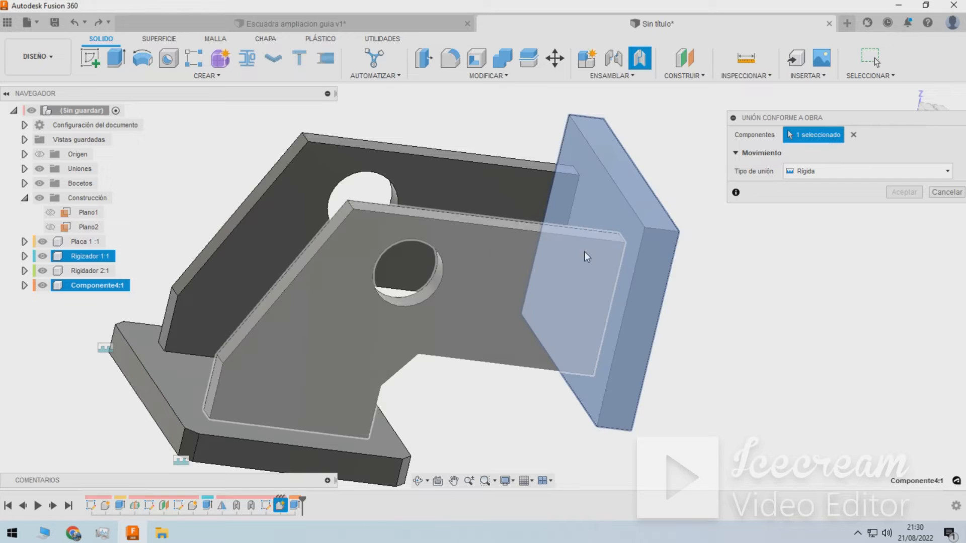
{"action": "left_click", "coordinate": [584, 252]}
{"action": "left_click", "coordinate": [903, 211]}
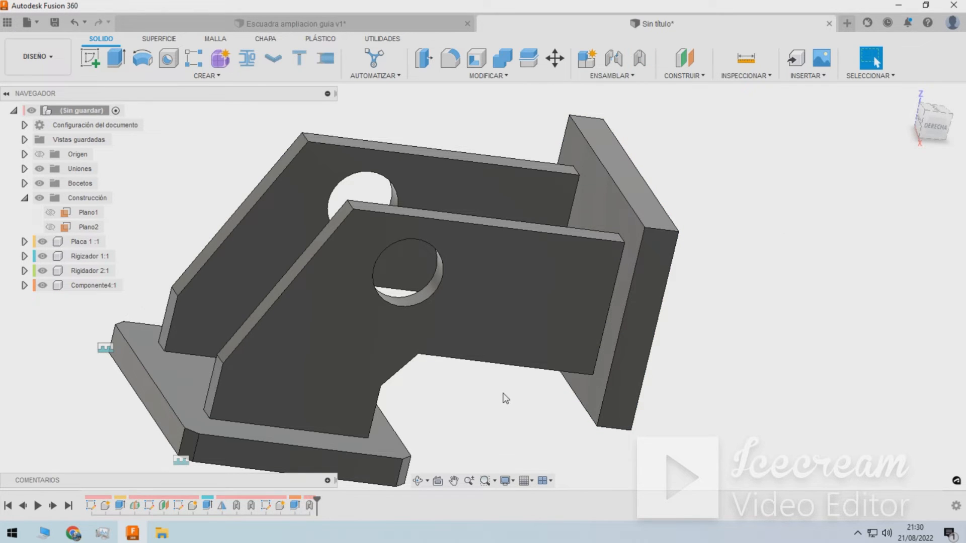
Chamfer the four short corner edges of the end plate with an equal distance of 5 mm.
{"action": "middle_click_drag", "start_coordinate": [505, 398], "coordinate": [480, 285], "text": "shift"}
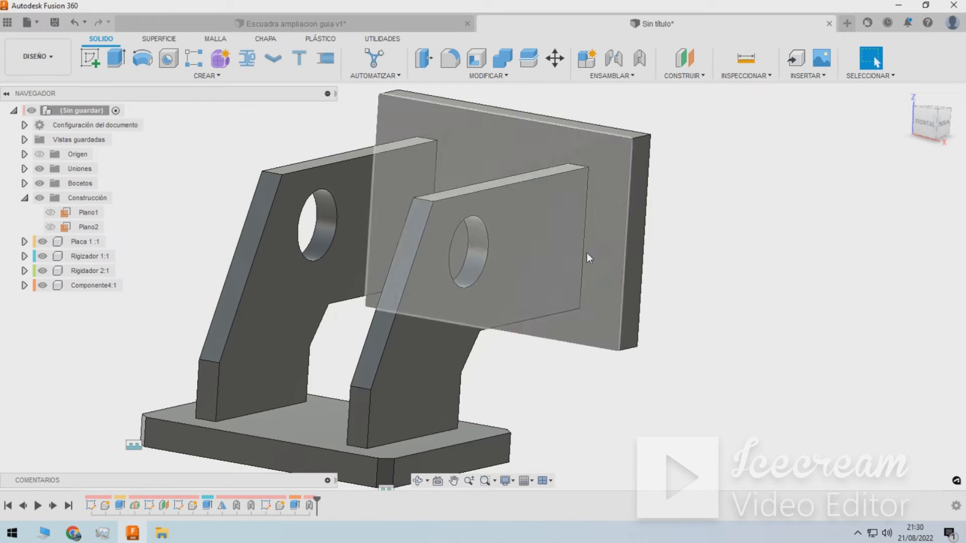
{"action": "left_click", "coordinate": [443, 77]}
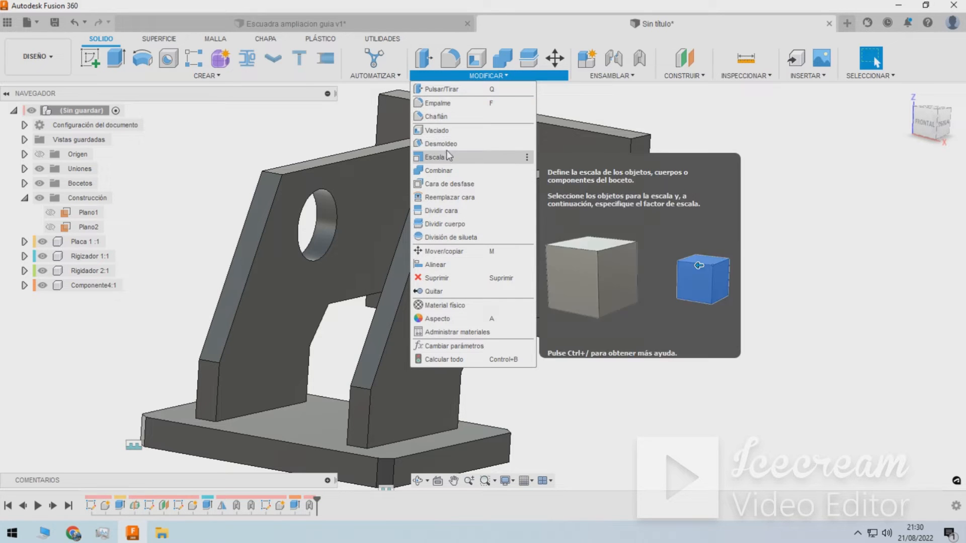
{"action": "left_click", "coordinate": [437, 116]}
{"action": "left_click", "coordinate": [639, 141]}
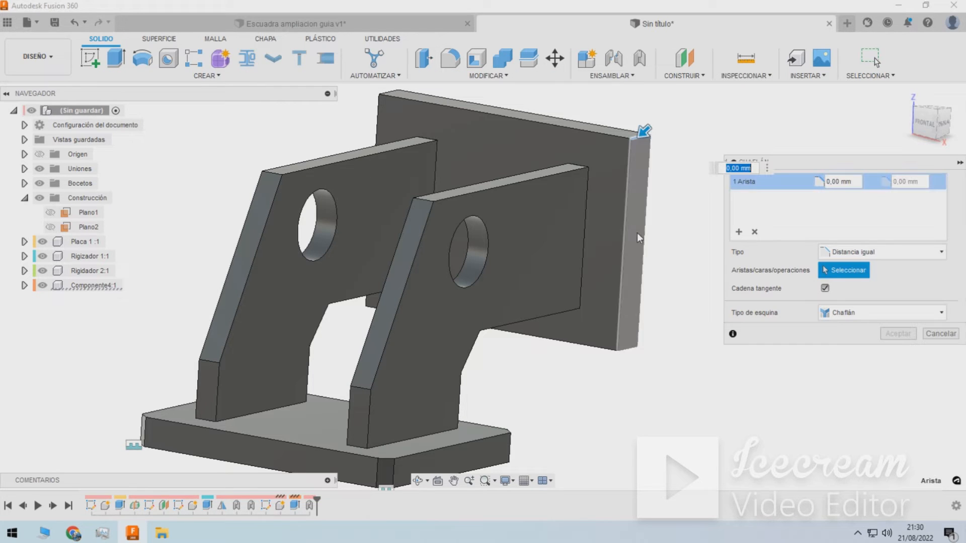
{"action": "left_click", "coordinate": [634, 352]}
{"action": "middle_click_drag", "start_coordinate": [635, 358], "coordinate": [528, 269], "text": "shift"}
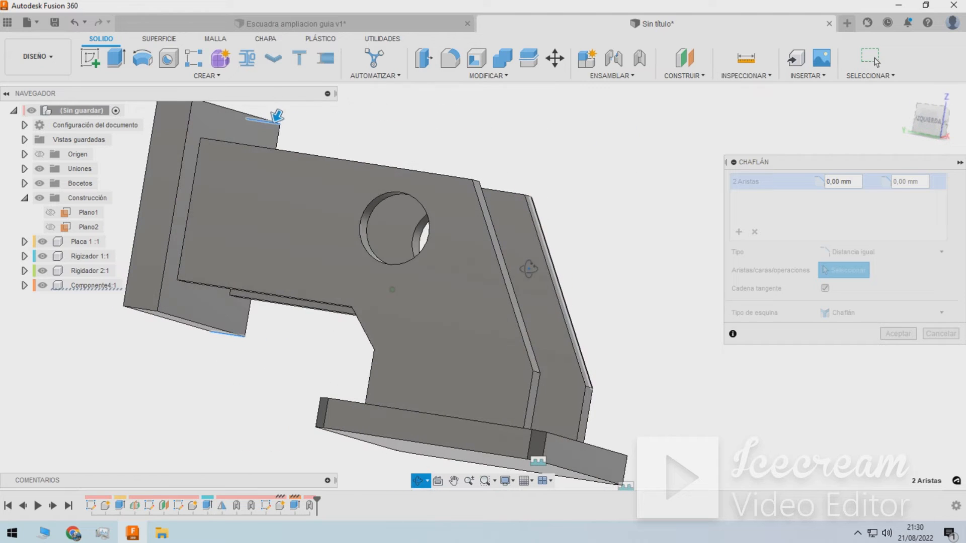
{"action": "left_click", "coordinate": [138, 313]}
{"action": "scroll", "coordinate": [146, 339], "scroll_direction": "down", "scroll_amount": 3}
{"action": "middle_click_drag", "start_coordinate": [158, 277], "coordinate": [173, 352], "text": "shift"}
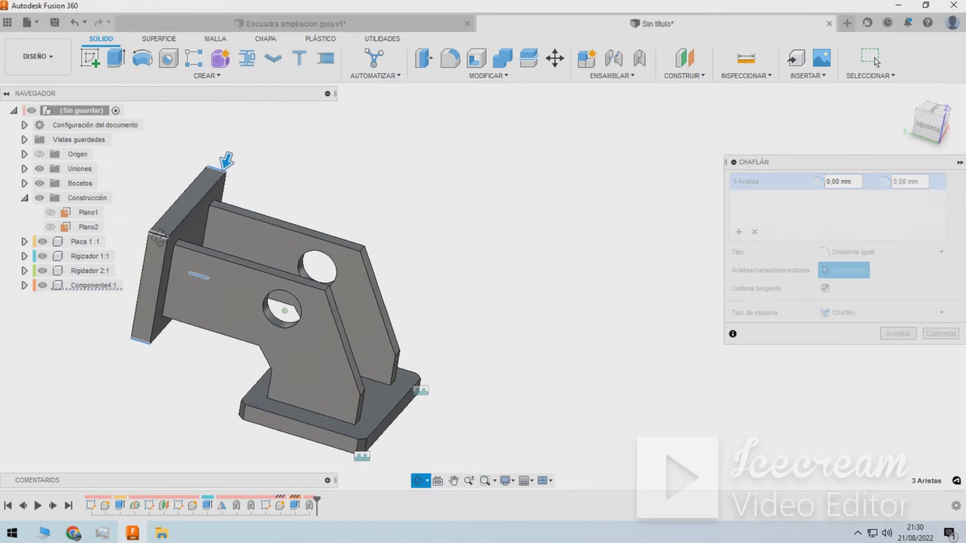
{"action": "scroll", "coordinate": [151, 241], "scroll_direction": "up", "scroll_amount": 3}
{"action": "left_click", "coordinate": [151, 243]}
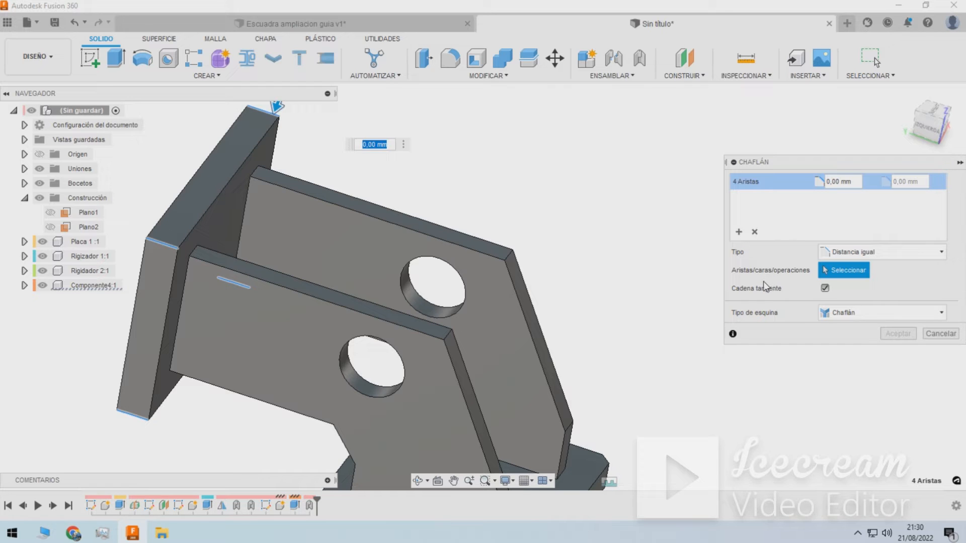
{"action": "type", "text": "5"}
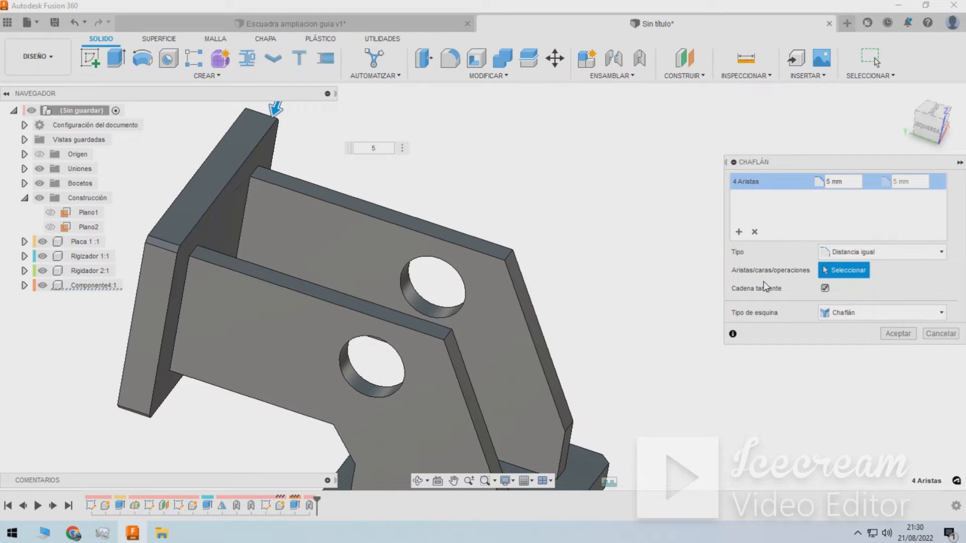
{"action": "key", "text": "Return"}
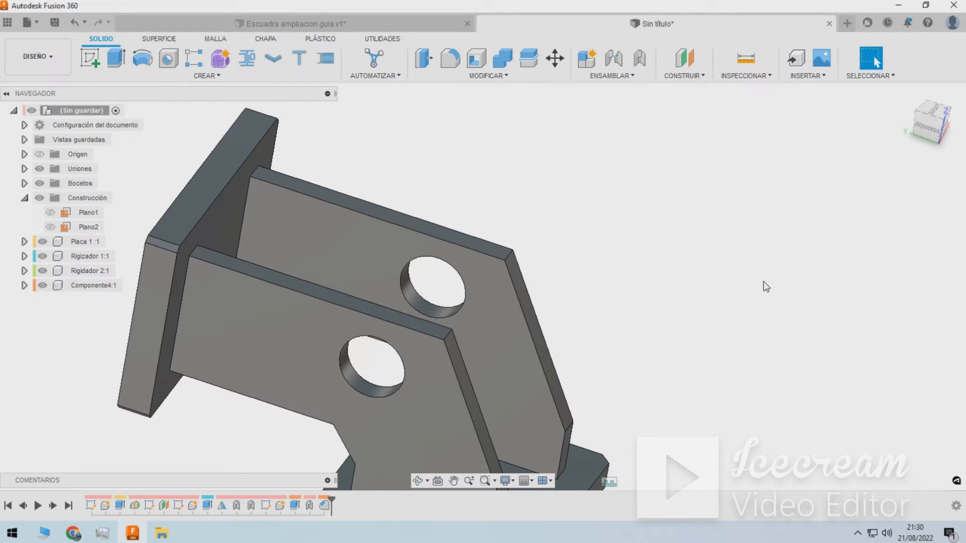
Start a sketch on the end plate's inner face and project two diagonally opposite chamfered corner edges.
{"action": "middle_click_drag", "start_coordinate": [643, 305], "coordinate": [528, 269], "text": "shift"}
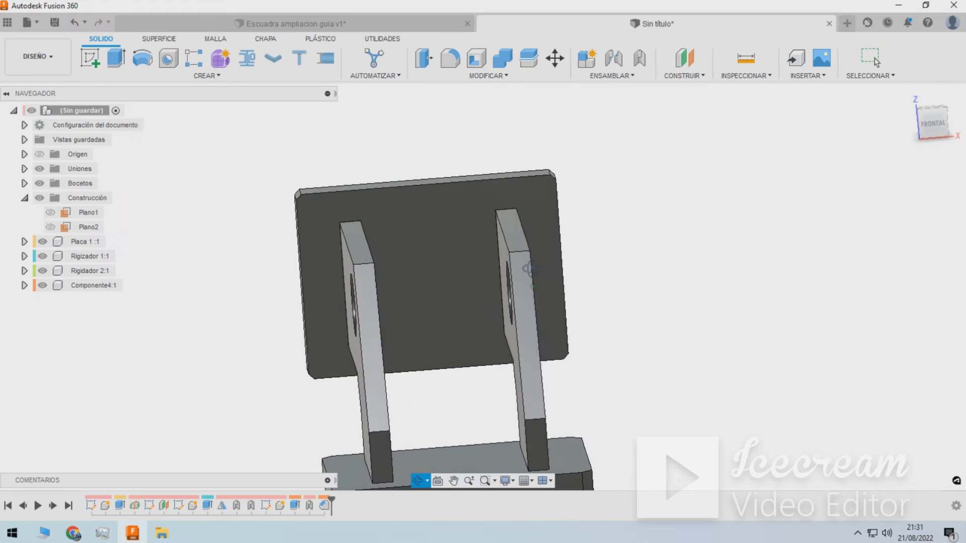
{"action": "left_click", "coordinate": [476, 274]}
{"action": "left_click", "coordinate": [98, 59]}
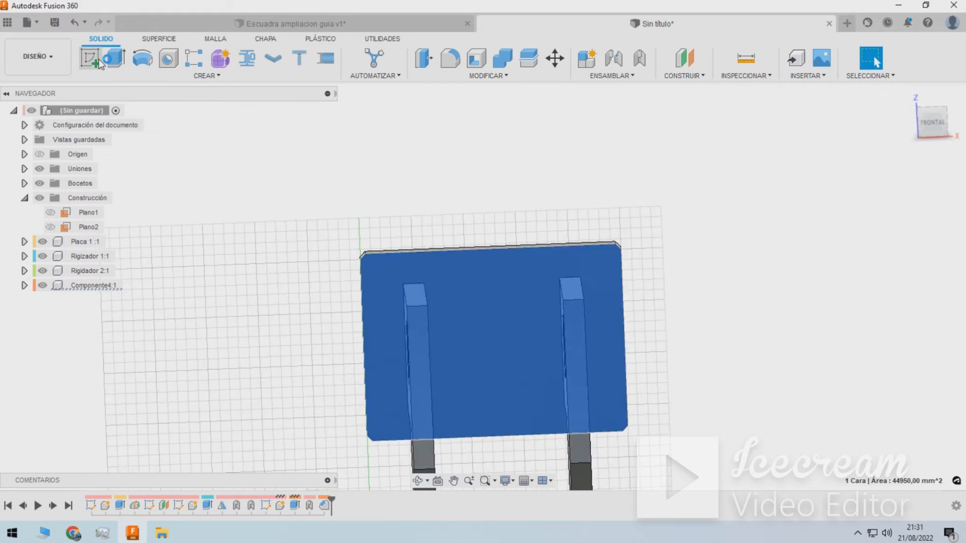
{"action": "scroll", "coordinate": [451, 289], "scroll_direction": "down", "scroll_amount": 3}
{"action": "scroll", "coordinate": [538, 358], "scroll_direction": "up", "scroll_amount": 2}
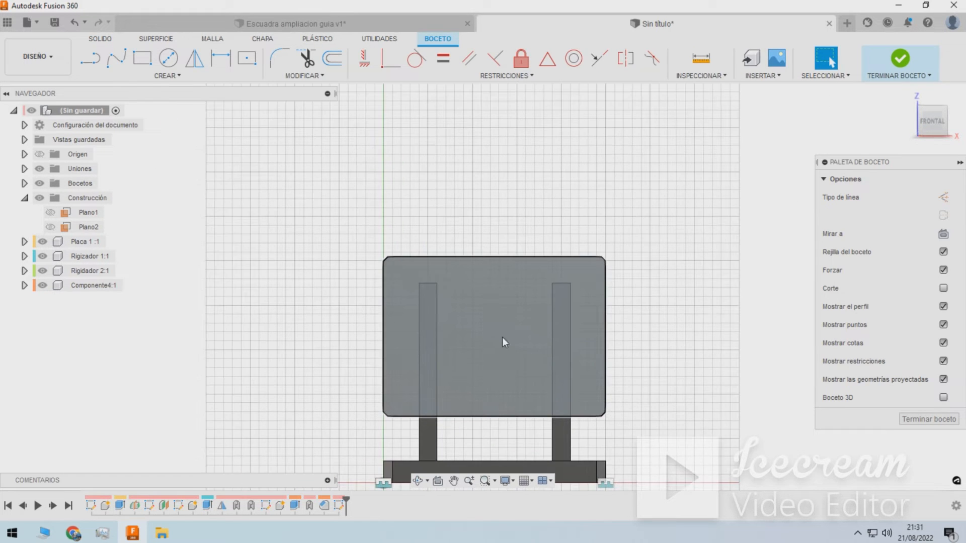
{"action": "key", "text": "p"}
{"action": "scroll", "coordinate": [372, 257], "scroll_direction": "up", "scroll_amount": 3}
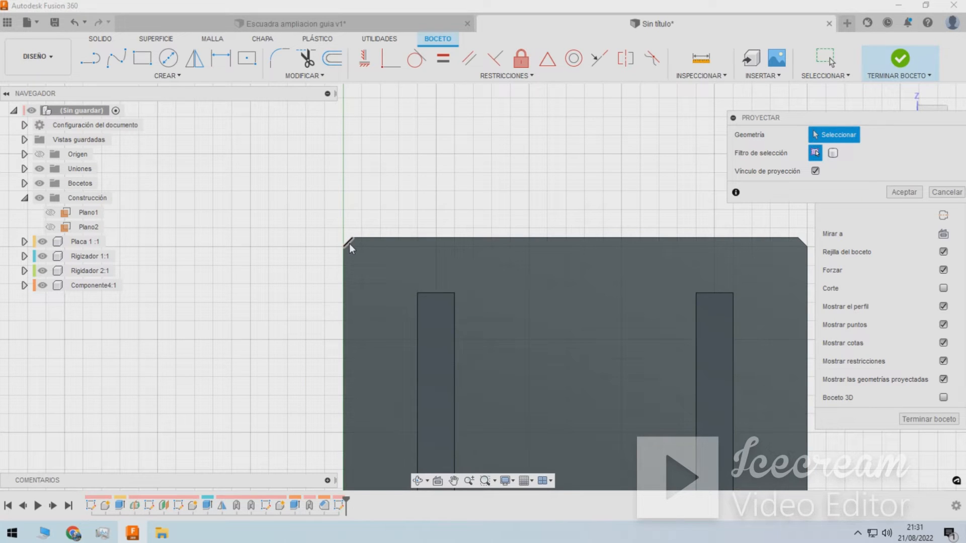
{"action": "left_click", "coordinate": [349, 244]}
{"action": "scroll", "coordinate": [641, 345], "scroll_direction": "down", "scroll_amount": 4}
{"action": "scroll", "coordinate": [777, 469], "scroll_direction": "up", "scroll_amount": 2}
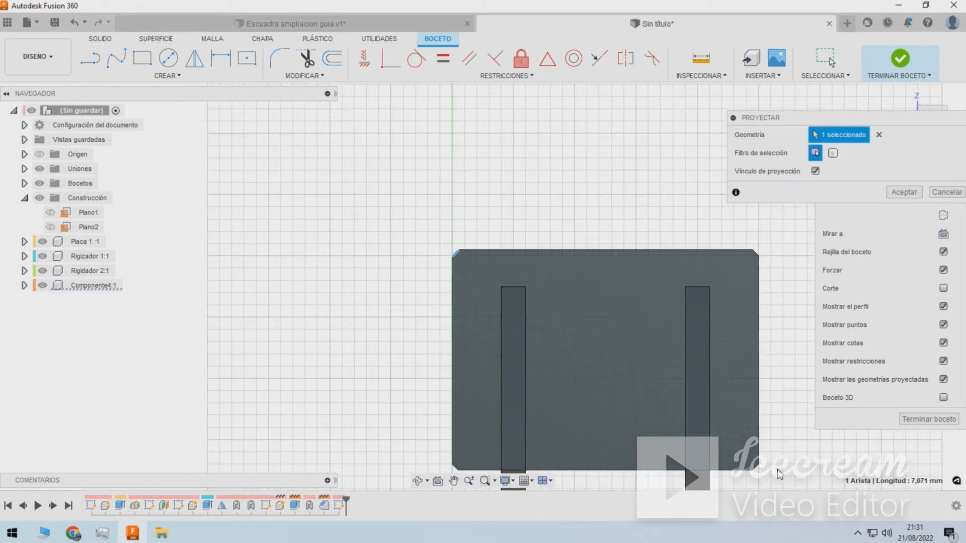
{"action": "scroll", "coordinate": [765, 470], "scroll_direction": "up", "scroll_amount": 2}
{"action": "scroll", "coordinate": [743, 473], "scroll_direction": "up", "scroll_amount": 3}
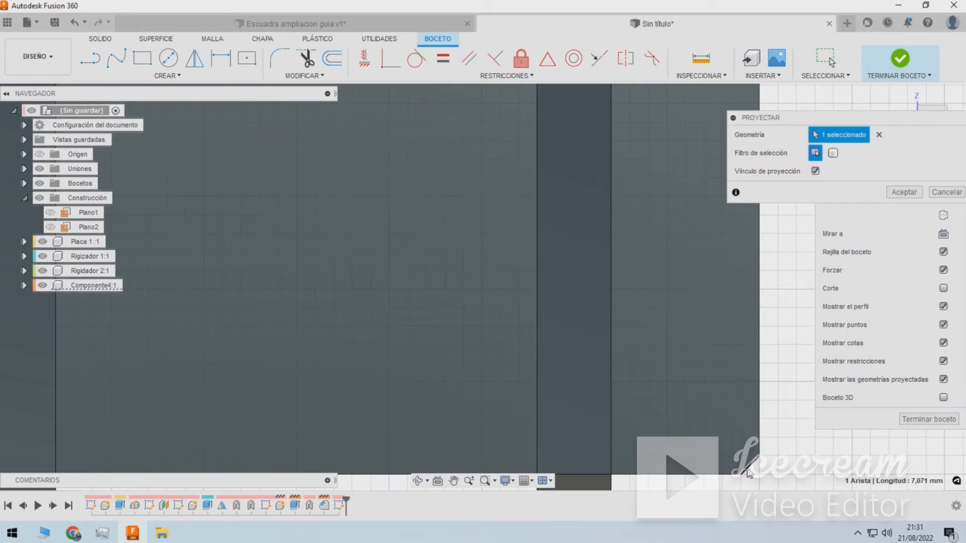
{"action": "key", "text": "Return"}
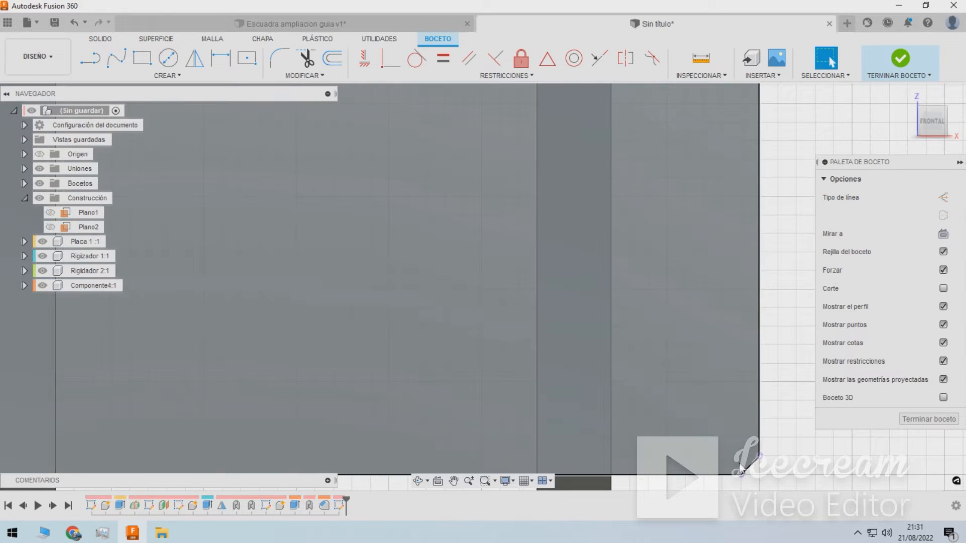
Draw a diagonal line between the midpoints of the two projected chamfer edges and convert it to a construction line.
{"action": "key", "text": "l"}
{"action": "left_click", "coordinate": [757, 457]}
{"action": "scroll", "coordinate": [652, 455], "scroll_direction": "down", "scroll_amount": 5}
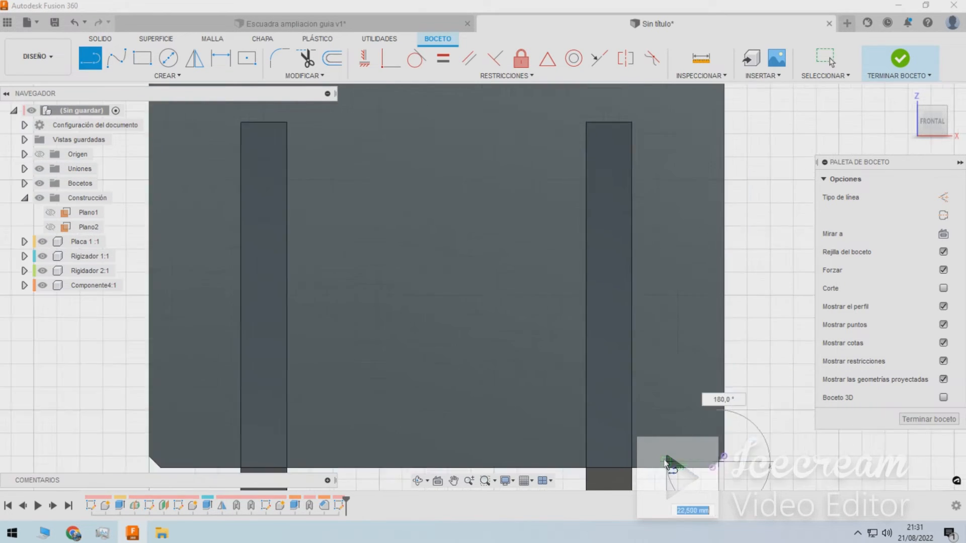
{"action": "scroll", "coordinate": [452, 297], "scroll_direction": "up", "scroll_amount": 3}
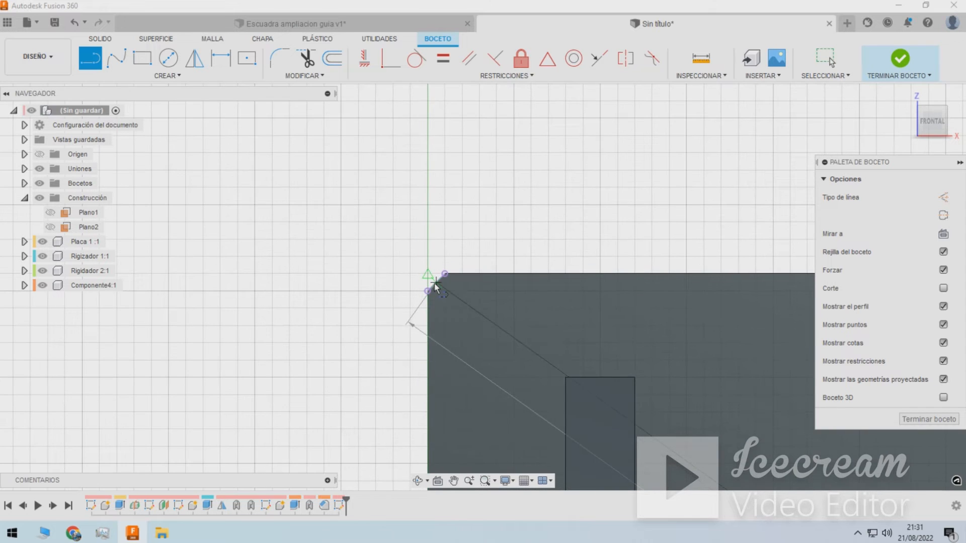
{"action": "left_click", "coordinate": [436, 283]}
{"action": "key", "text": "Escape"}
{"action": "left_click", "coordinate": [478, 318]}
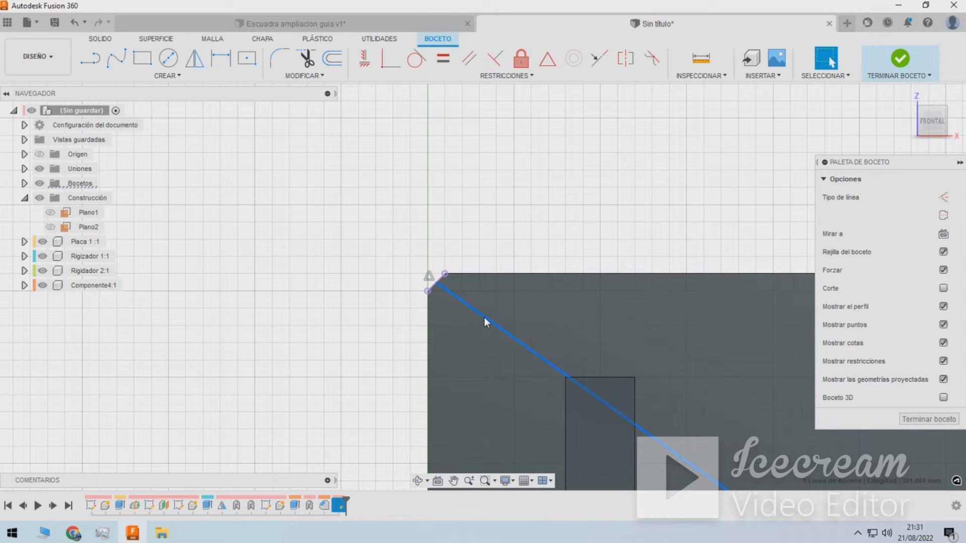
{"action": "key", "text": "x"}
{"action": "scroll", "coordinate": [503, 299], "scroll_direction": "down", "scroll_amount": 2}
{"action": "scroll", "coordinate": [508, 298], "scroll_direction": "down", "scroll_amount": 2}
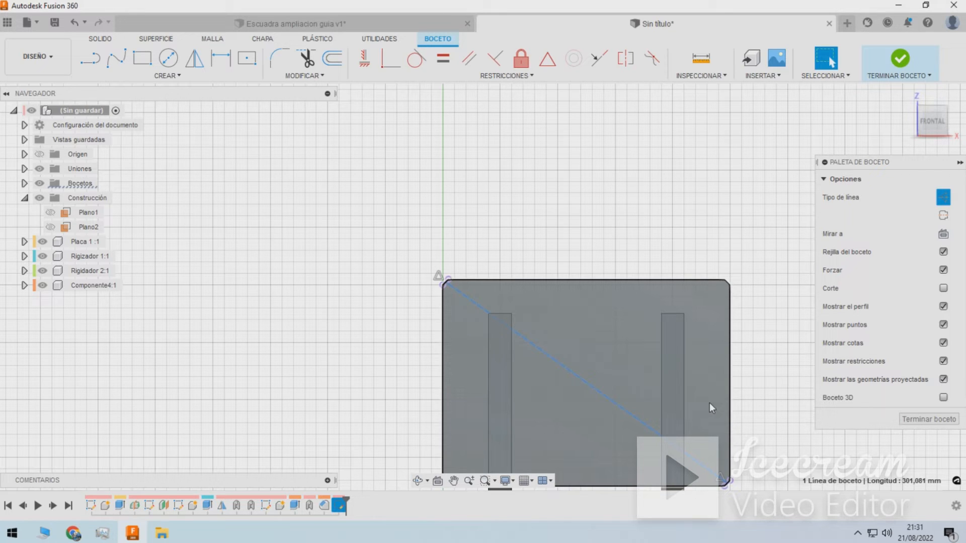
Sketch a circle centered on the midpoint of the construction diagonal and set its diameter to 80 mm.
{"action": "key", "text": "c"}
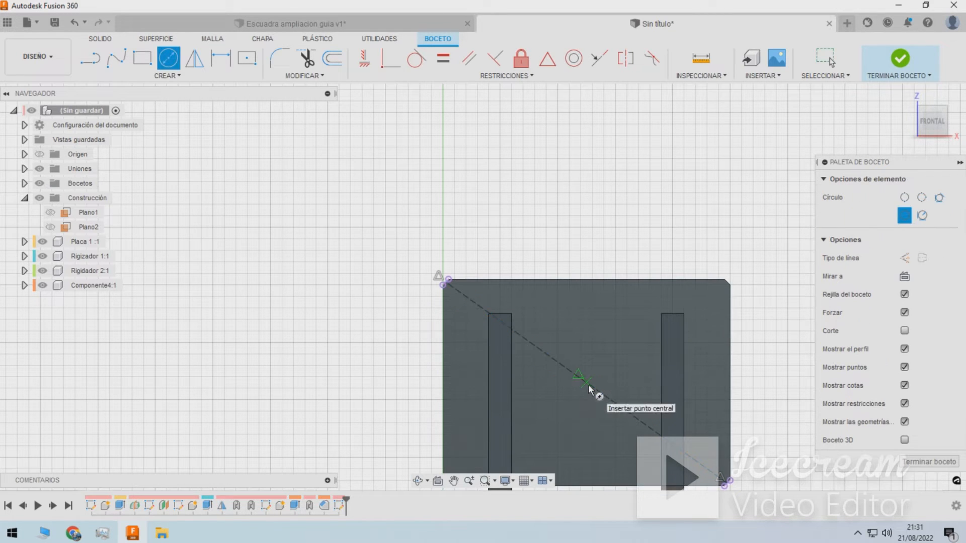
{"action": "left_click", "coordinate": [586, 383]}
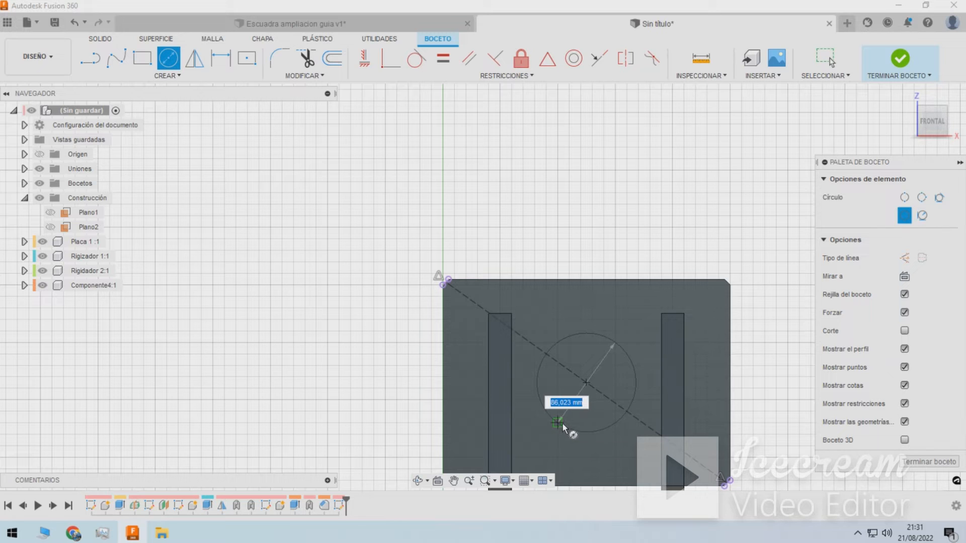
{"action": "left_click", "coordinate": [565, 418]}
{"action": "key", "text": "d"}
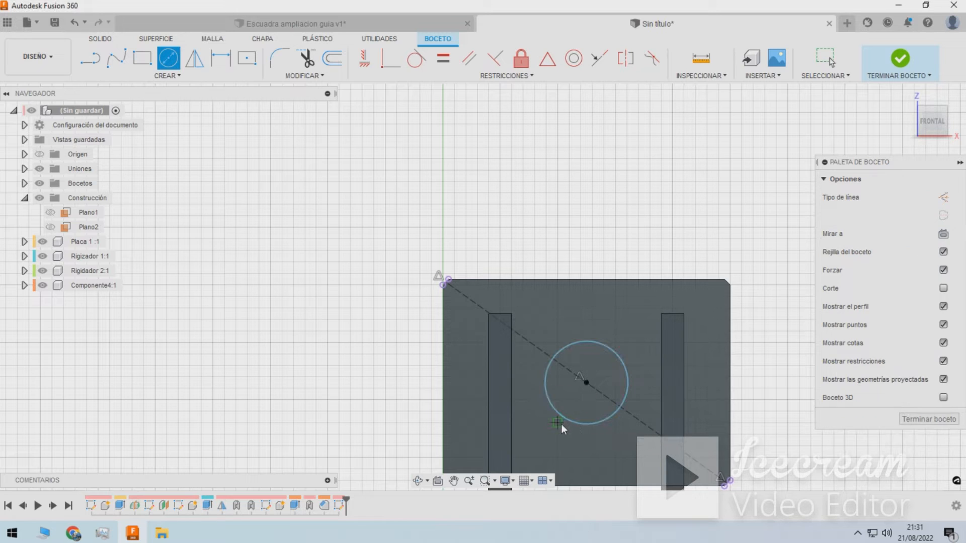
{"action": "left_click", "coordinate": [562, 420]}
{"action": "left_click", "coordinate": [553, 440]}
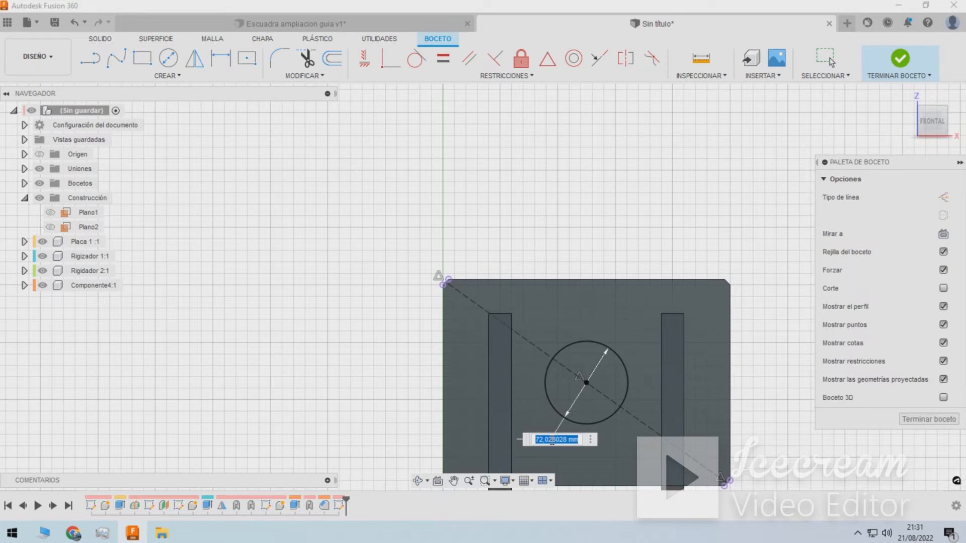
{"action": "type", "text": "80"}
{"action": "key", "text": "Return"}
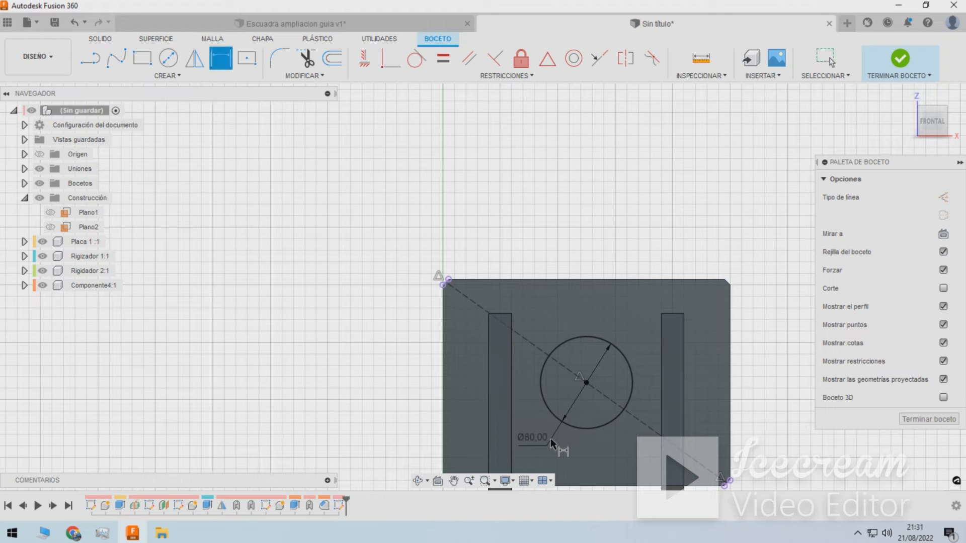
Extrude the circle as a cut -110.665 mm through the end plate, with only the end plate's body as the object to cut.
{"action": "left_click", "coordinate": [102, 39]}
{"action": "left_click", "coordinate": [116, 63]}
{"action": "left_click", "coordinate": [563, 385]}
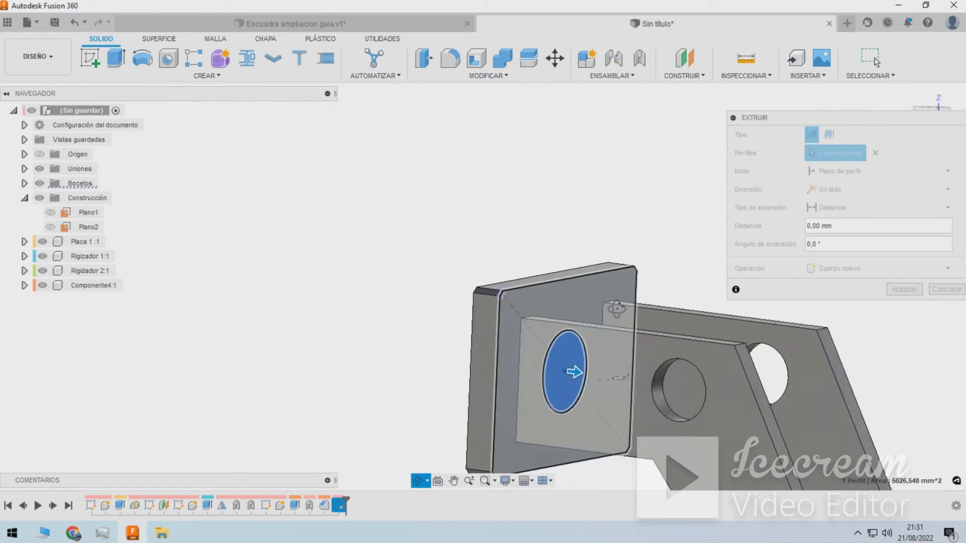
{"action": "left_click_drag", "start_coordinate": [578, 329], "coordinate": [476, 322]}
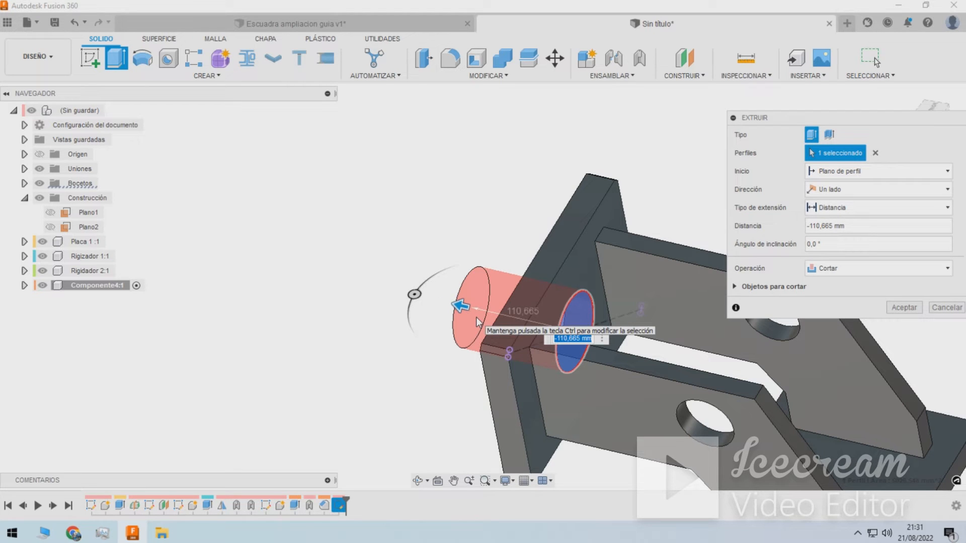
{"action": "left_click", "coordinate": [738, 288]}
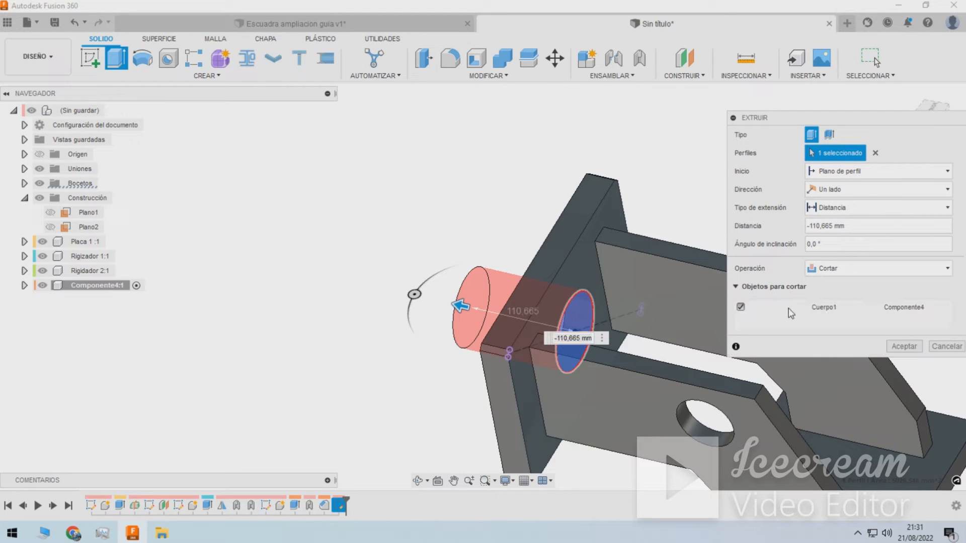
{"action": "left_click", "coordinate": [740, 308]}
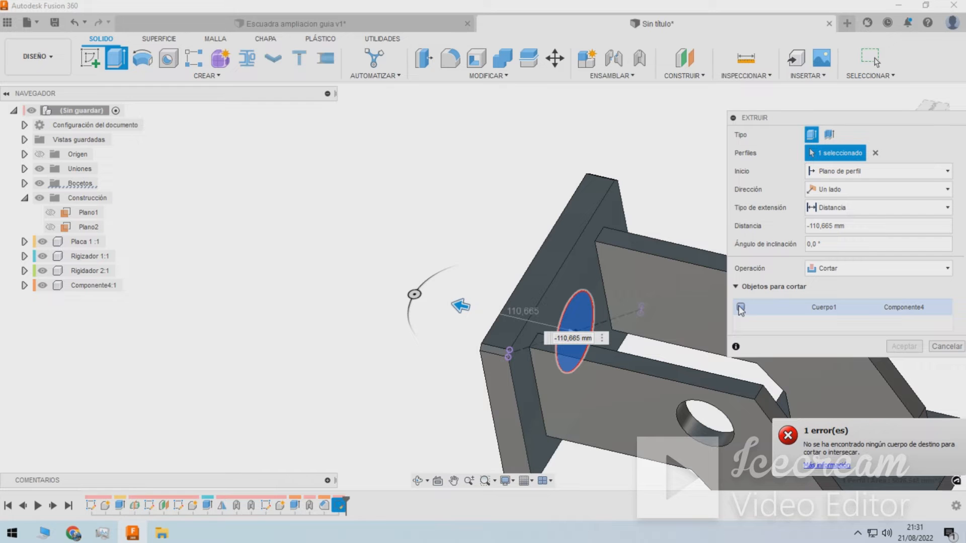
{"action": "left_click", "coordinate": [739, 307]}
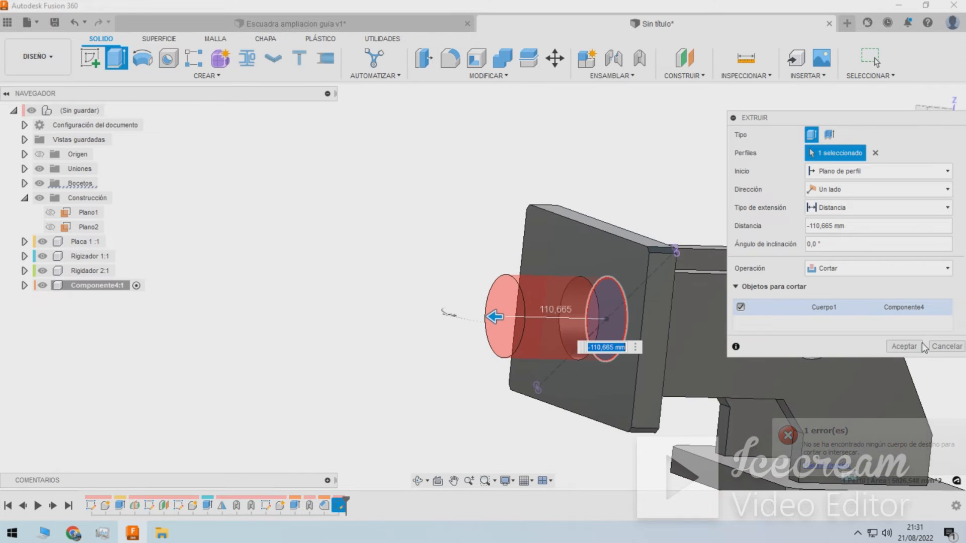
{"action": "left_click", "coordinate": [922, 343]}
Start a sketch on the end plate's outer face and project the whole face into it, with the projection link on.
{"action": "middle_click_drag", "start_coordinate": [785, 332], "coordinate": [658, 347], "text": "shift"}
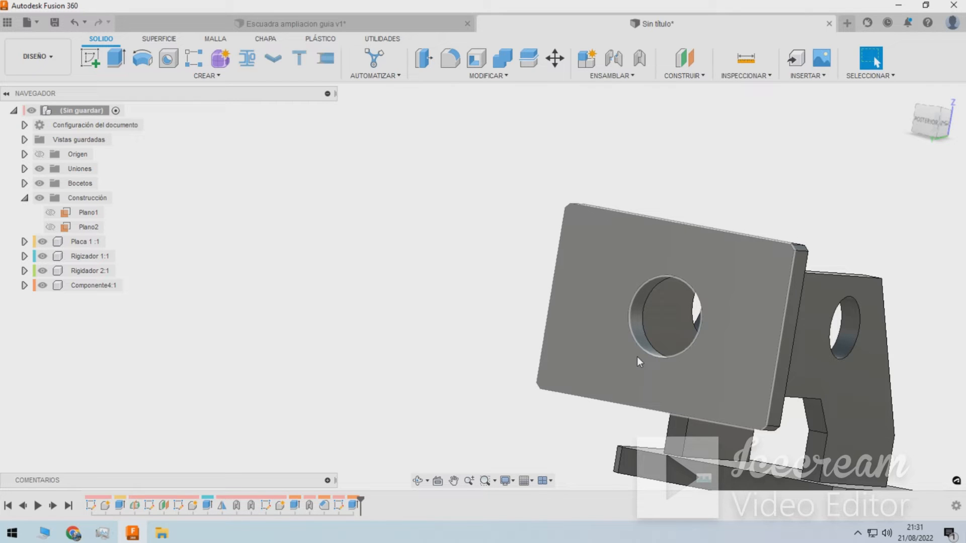
{"action": "middle_click_drag", "start_coordinate": [671, 361], "coordinate": [613, 399], "text": "shift"}
{"action": "scroll", "coordinate": [614, 402], "scroll_direction": "down", "scroll_amount": 3}
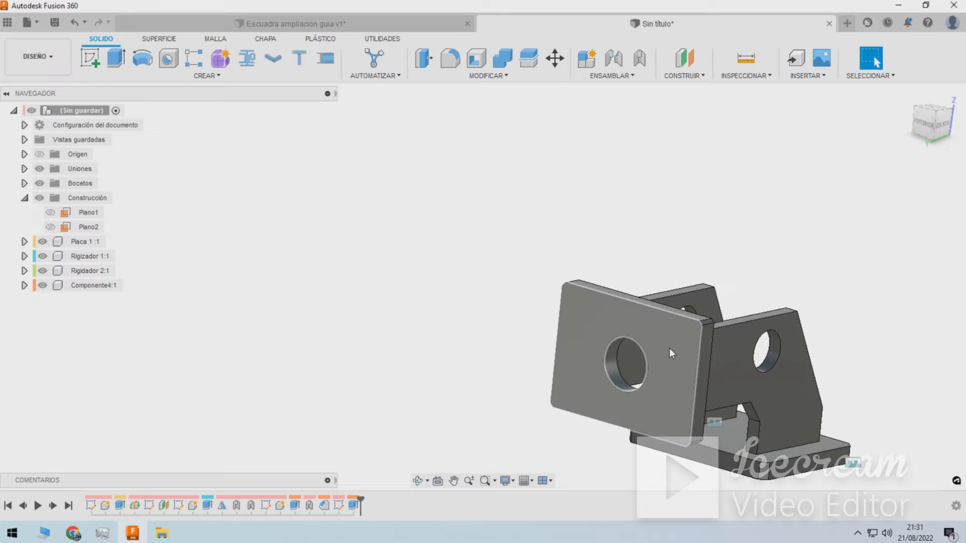
{"action": "left_click", "coordinate": [669, 348]}
{"action": "left_click", "coordinate": [96, 56]}
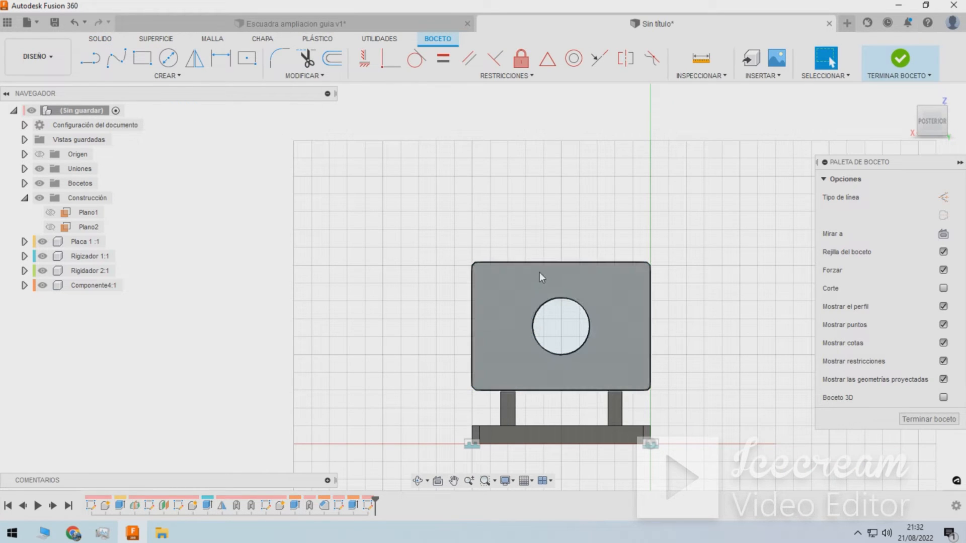
{"action": "left_click", "coordinate": [179, 76]}
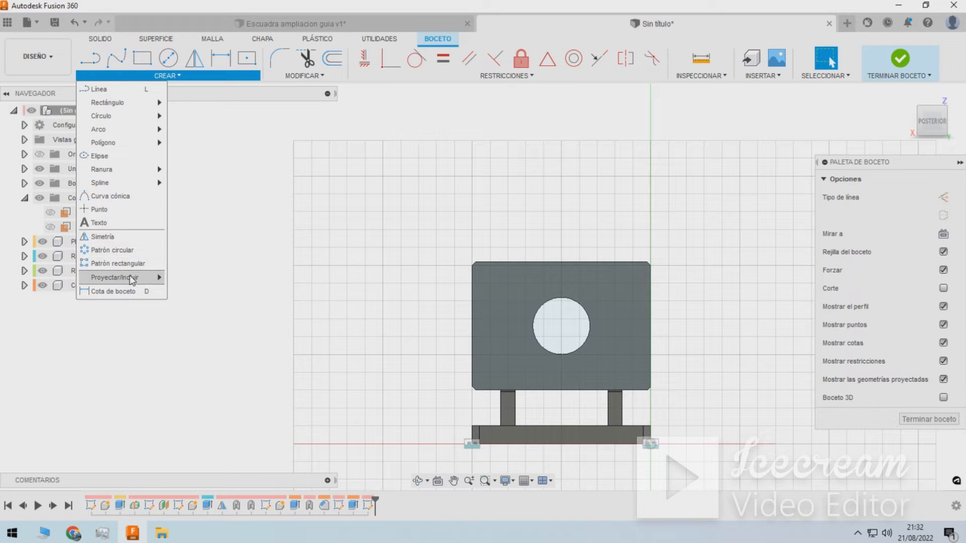
{"action": "mouse_move", "coordinate": [126, 277]}
{"action": "left_click", "coordinate": [191, 277]}
{"action": "scroll", "coordinate": [641, 304], "scroll_direction": "up", "scroll_amount": 3}
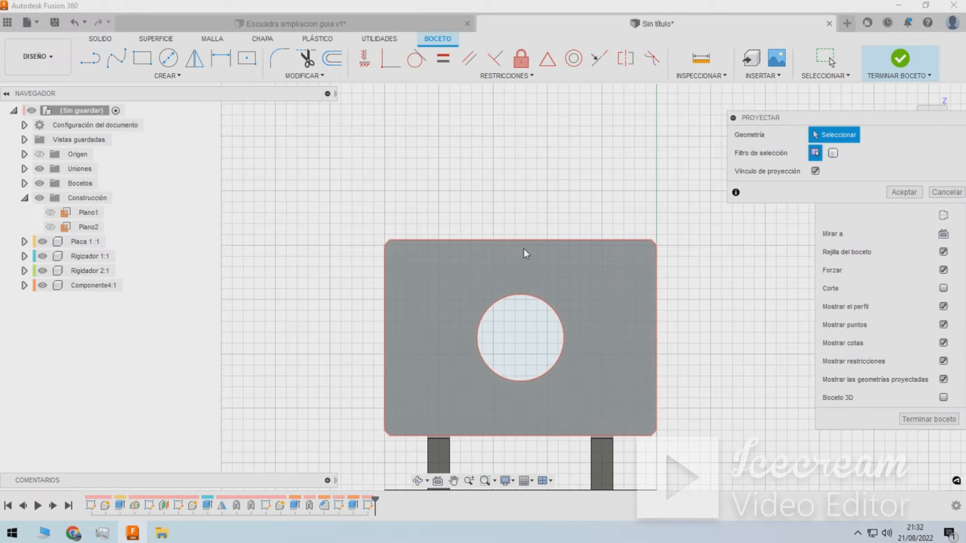
{"action": "left_click", "coordinate": [524, 248]}
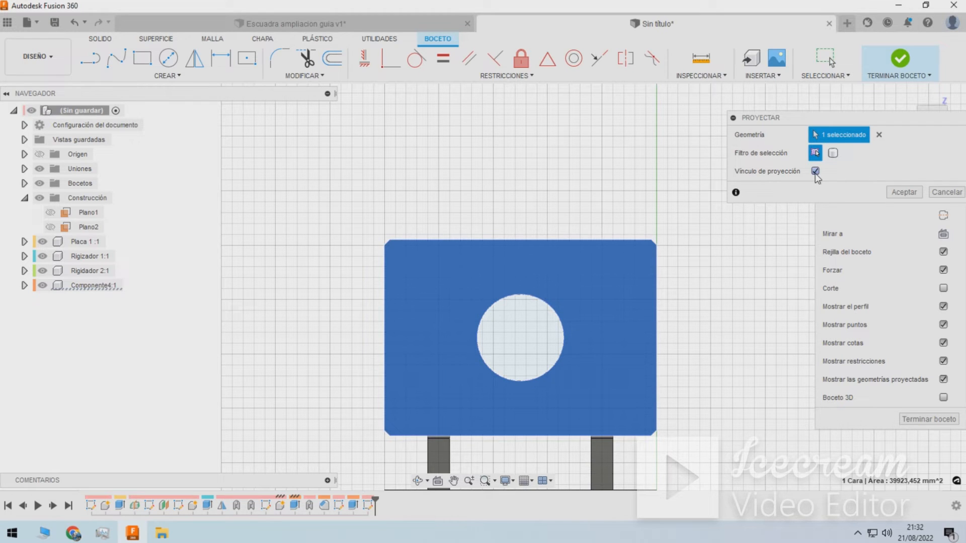
{"action": "left_click", "coordinate": [903, 192]}
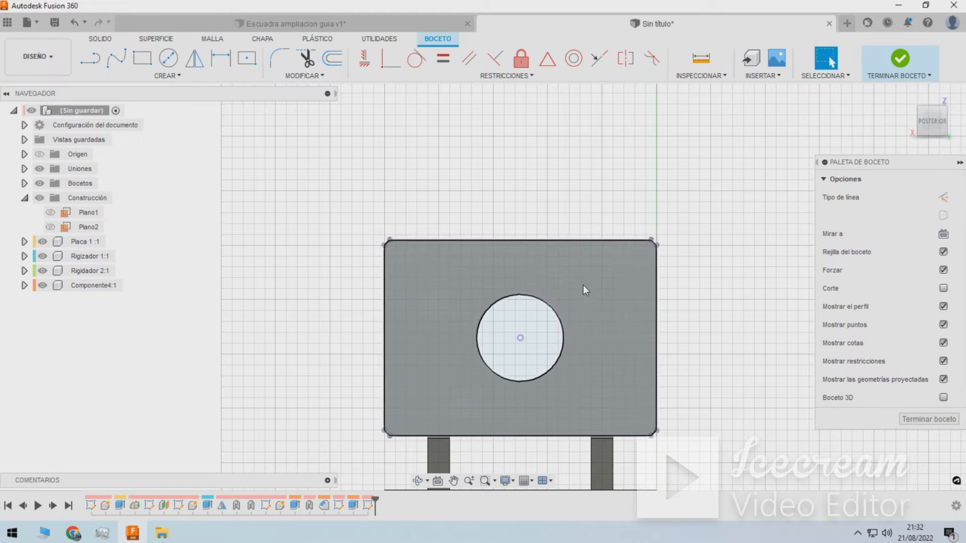
Draw a horizontal line between the end plate's side edges and dimension it 20 mm above the plate's lower edge.
{"action": "key", "text": "l"}
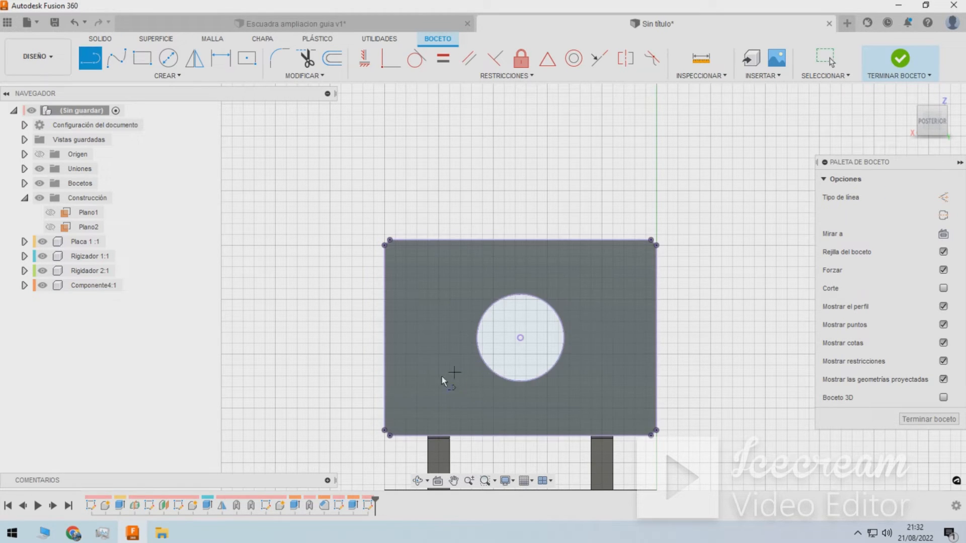
{"action": "left_click", "coordinate": [383, 407]}
{"action": "left_click", "coordinate": [655, 410]}
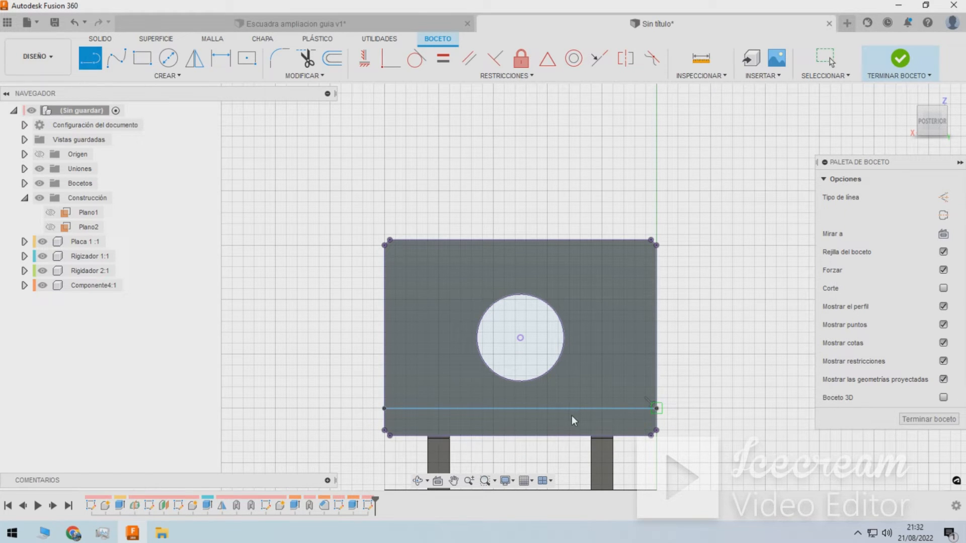
{"action": "key", "text": "d"}
{"action": "scroll", "coordinate": [529, 400], "scroll_direction": "up", "scroll_amount": 1}
{"action": "left_click", "coordinate": [531, 409]}
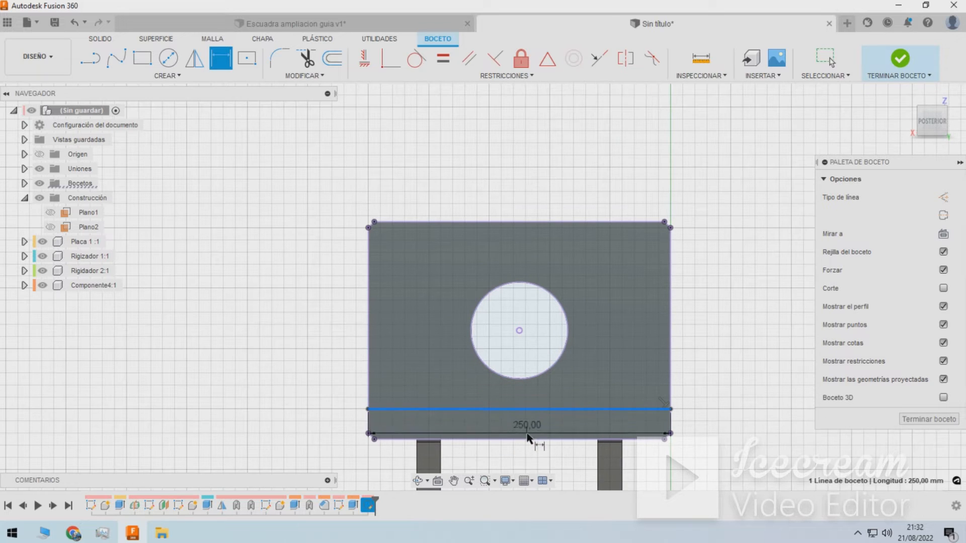
{"action": "left_click", "coordinate": [528, 439]}
{"action": "left_click", "coordinate": [702, 426]}
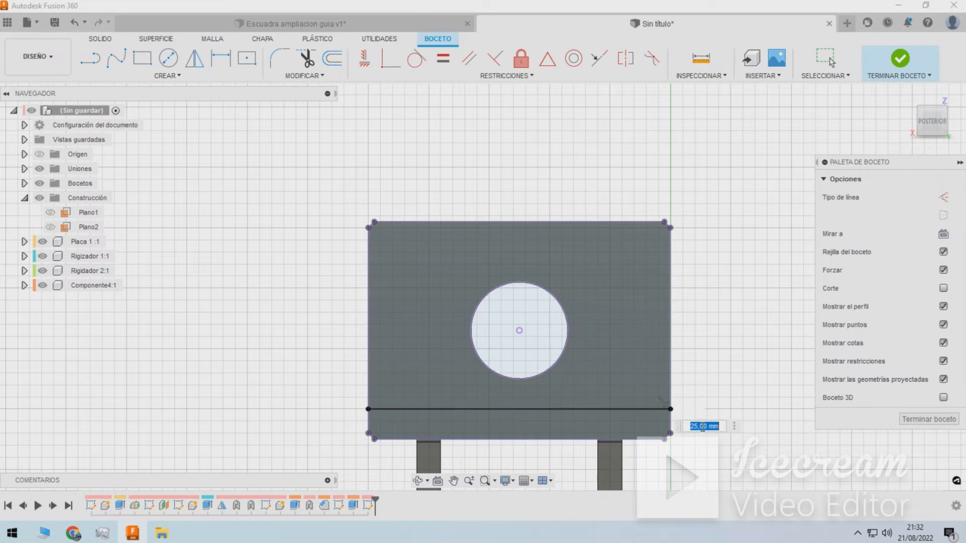
{"action": "type", "text": "20"}
{"action": "key", "text": "Return"}
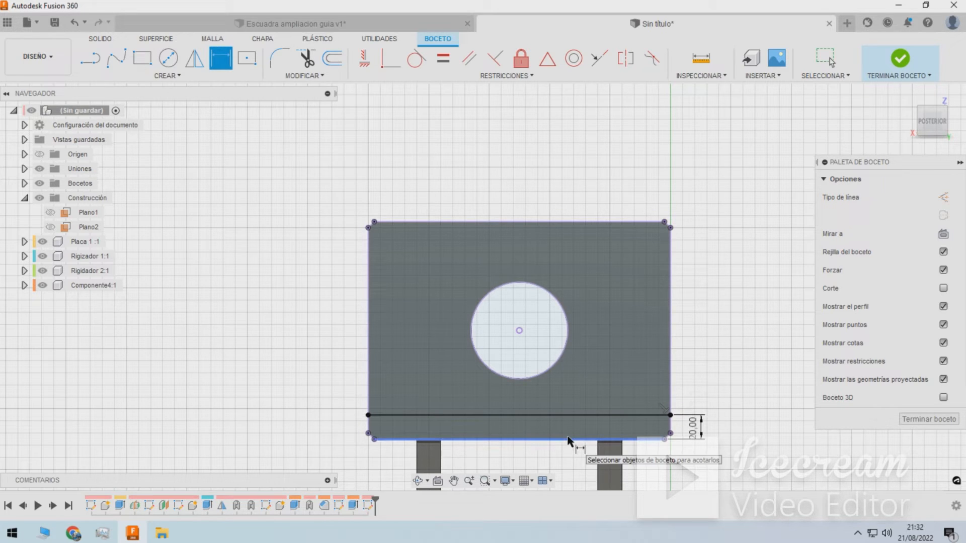
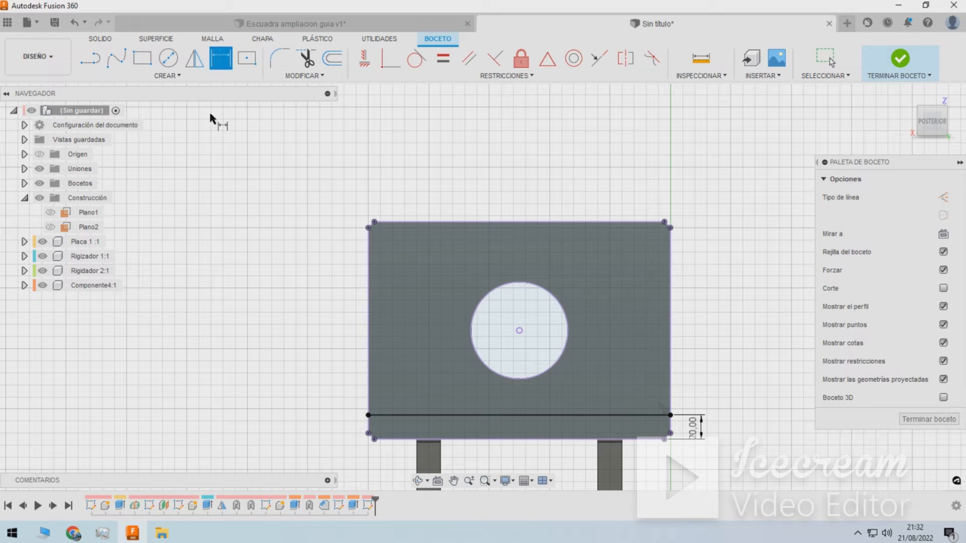
{"action": "key", "text": "l"}
{"action": "scroll", "coordinate": [423, 249], "scroll_direction": "up", "scroll_amount": 5}
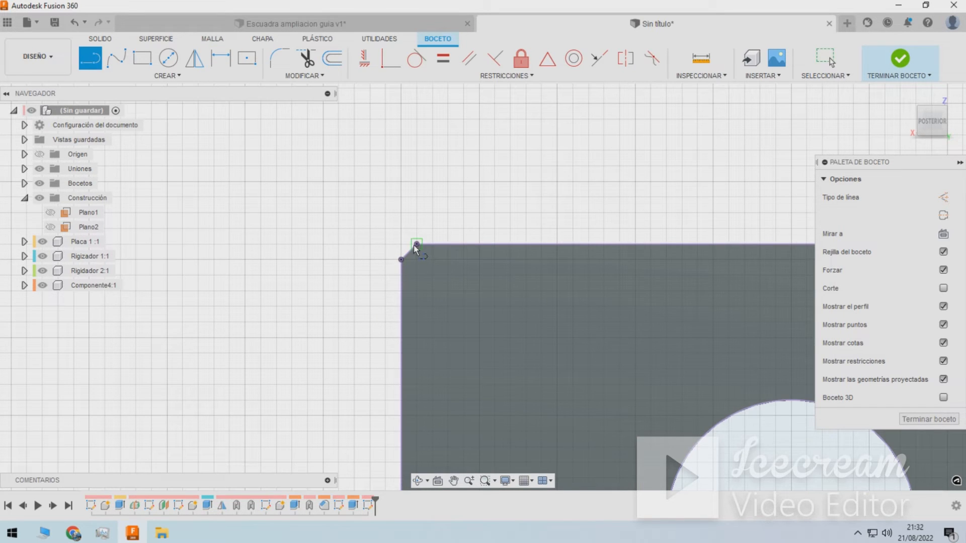
{"action": "key", "text": "Escape"}
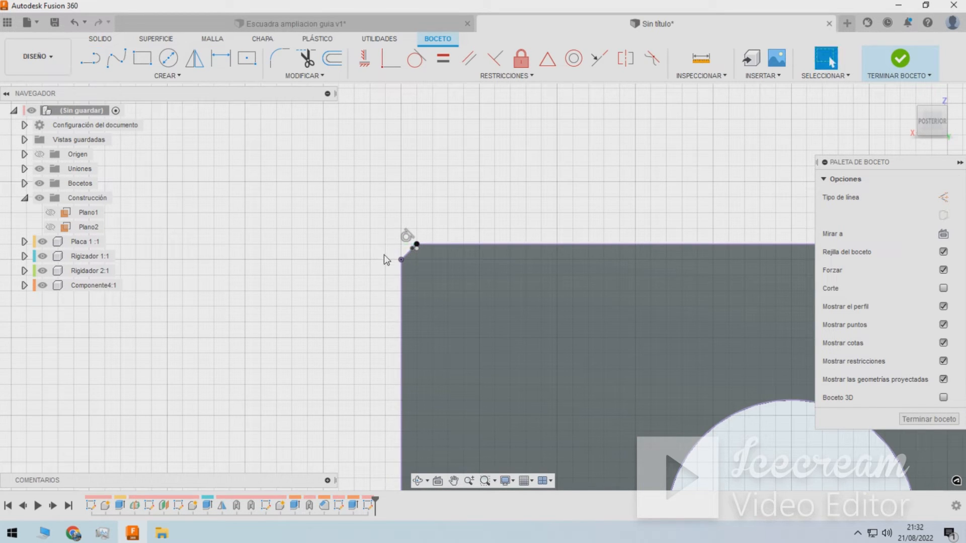
{"action": "scroll", "coordinate": [384, 261], "scroll_direction": "down", "scroll_amount": 5}
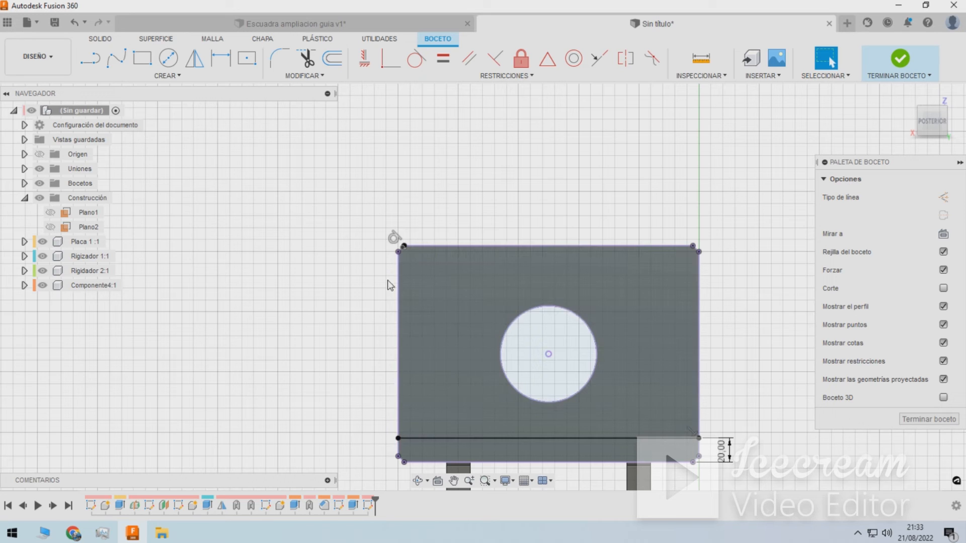
Draw a two-point construction rectangle from the left end of the horizontal line to the end plate's upper right corner.
{"action": "left_click", "coordinate": [142, 58]}
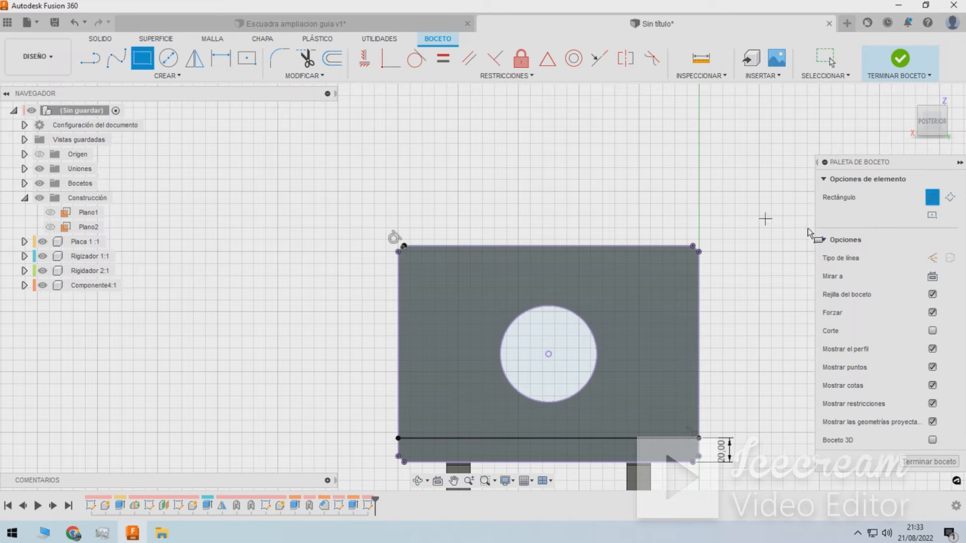
{"action": "left_click", "coordinate": [932, 258]}
{"action": "left_click", "coordinate": [398, 439]}
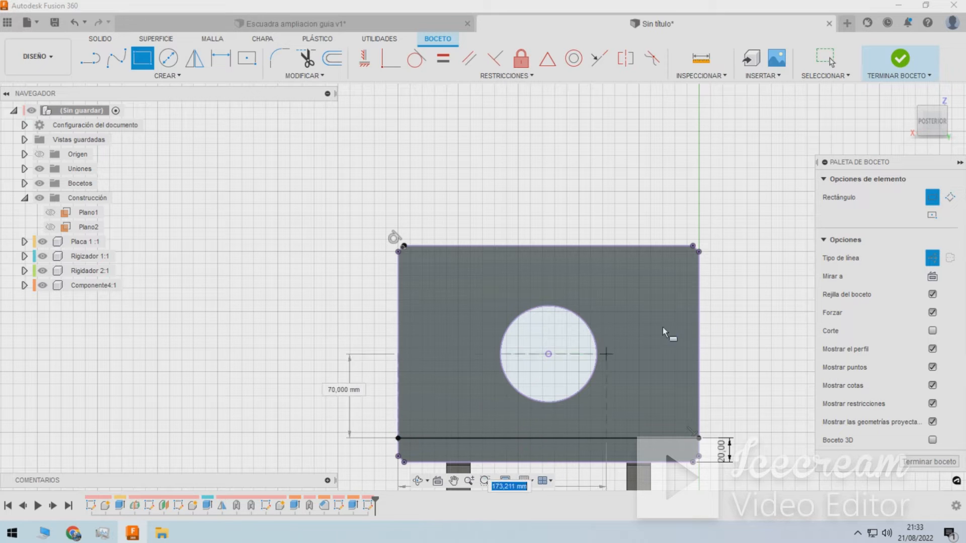
{"action": "scroll", "coordinate": [701, 251], "scroll_direction": "up", "scroll_amount": 5}
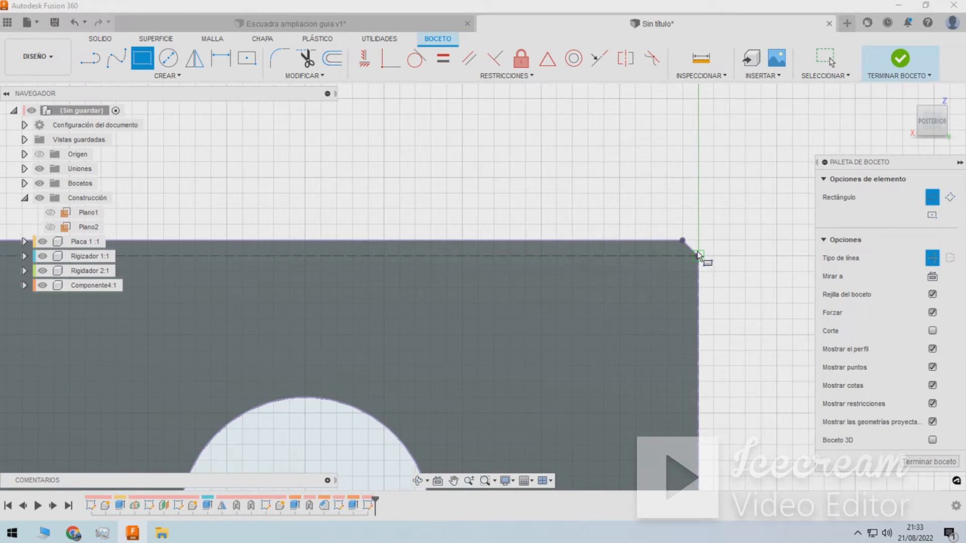
{"action": "left_click", "coordinate": [695, 258]}
{"action": "scroll", "coordinate": [658, 286], "scroll_direction": "down", "scroll_amount": 5}
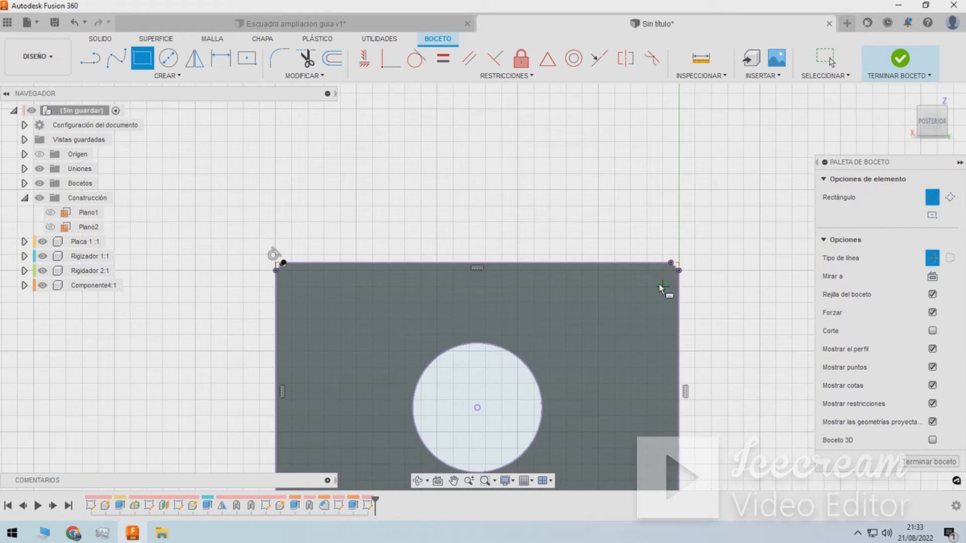
Draw a construction diagonal from the rectangle's upper right corner to the left end of the horizontal line.
{"action": "key", "text": "l"}
{"action": "scroll", "coordinate": [677, 263], "scroll_direction": "up", "scroll_amount": 5}
{"action": "left_click", "coordinate": [680, 264]}
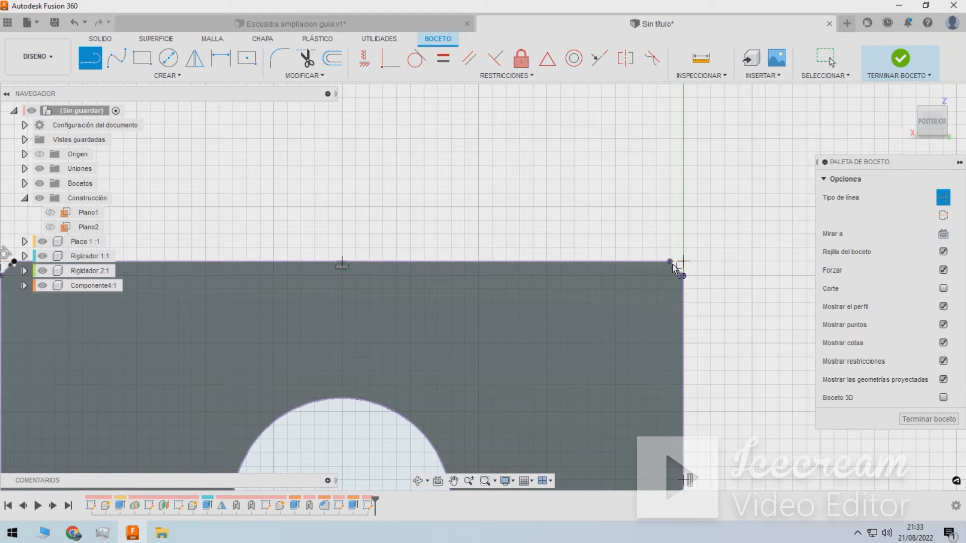
{"action": "scroll", "coordinate": [629, 269], "scroll_direction": "down", "scroll_amount": 5}
{"action": "scroll", "coordinate": [467, 406], "scroll_direction": "up", "scroll_amount": 5}
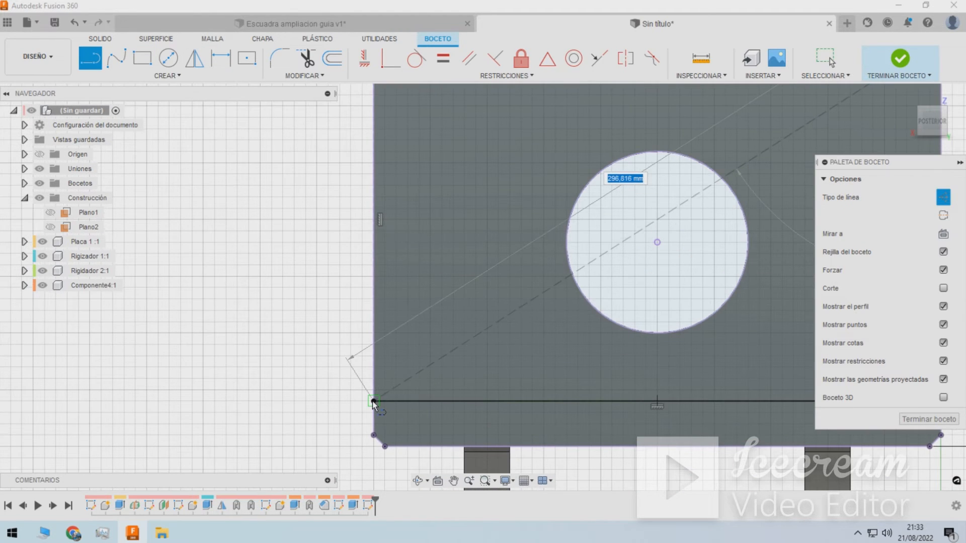
{"action": "double_click", "coordinate": [373, 401]}
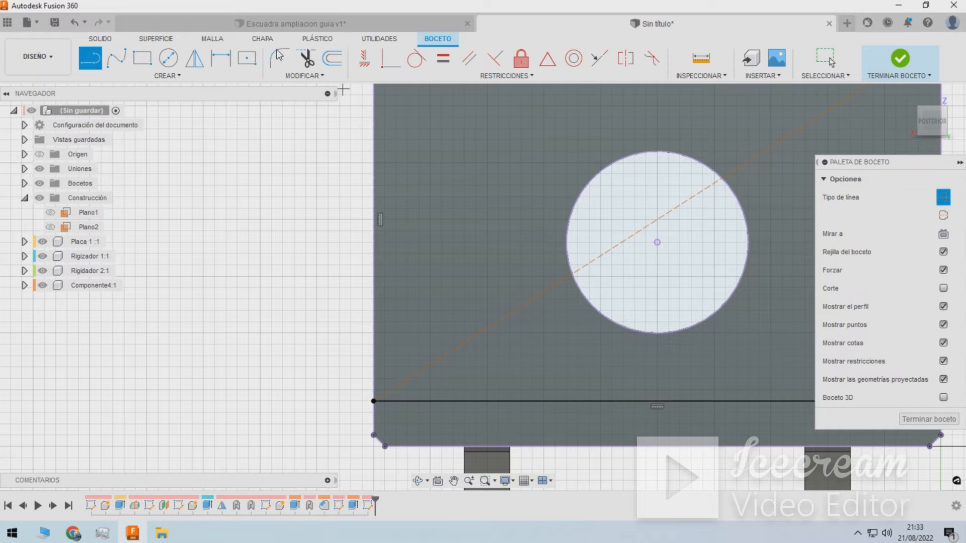
Draw a center construction rectangle on the diagonal's midpoint, with its sides about 20 mm inside the plate's side edges.
{"action": "left_click", "coordinate": [246, 58]}
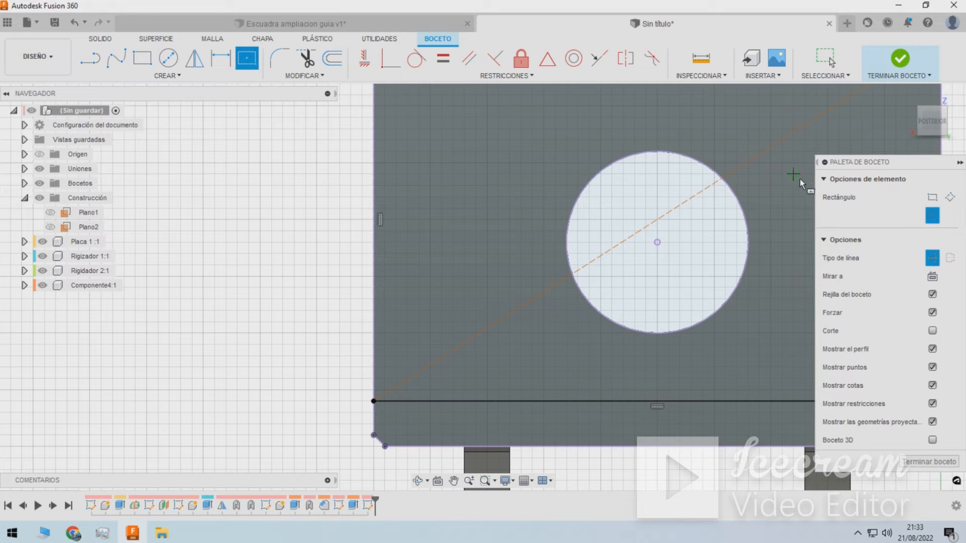
{"action": "left_click", "coordinate": [657, 219]}
{"action": "scroll", "coordinate": [579, 312], "scroll_direction": "down", "scroll_amount": 3}
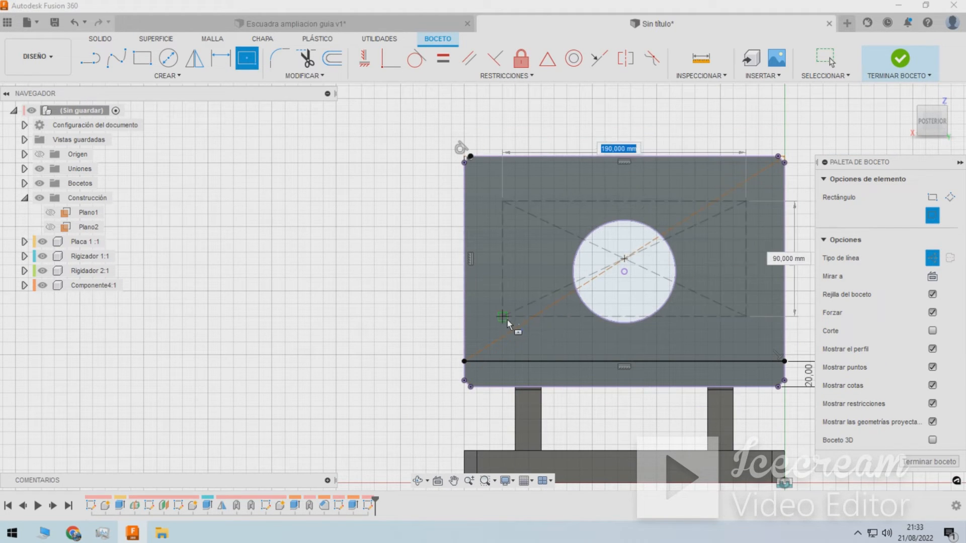
{"action": "left_click", "coordinate": [489, 340]}
Dimension the inner construction rectangle 20 mm from the plate's left edge and 15 mm above the horizontal line.
{"action": "key", "text": "d"}
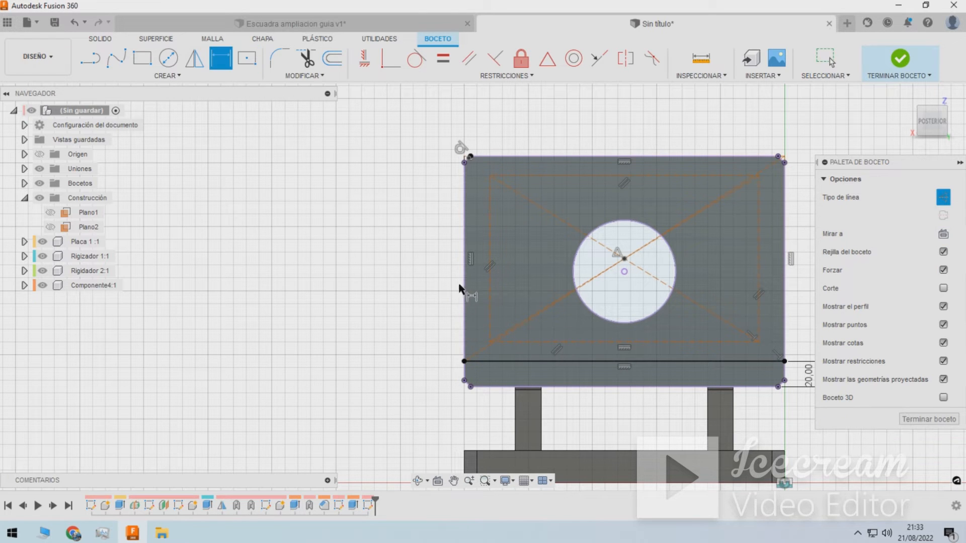
{"action": "left_click", "coordinate": [464, 287]}
{"action": "left_click", "coordinate": [489, 280]}
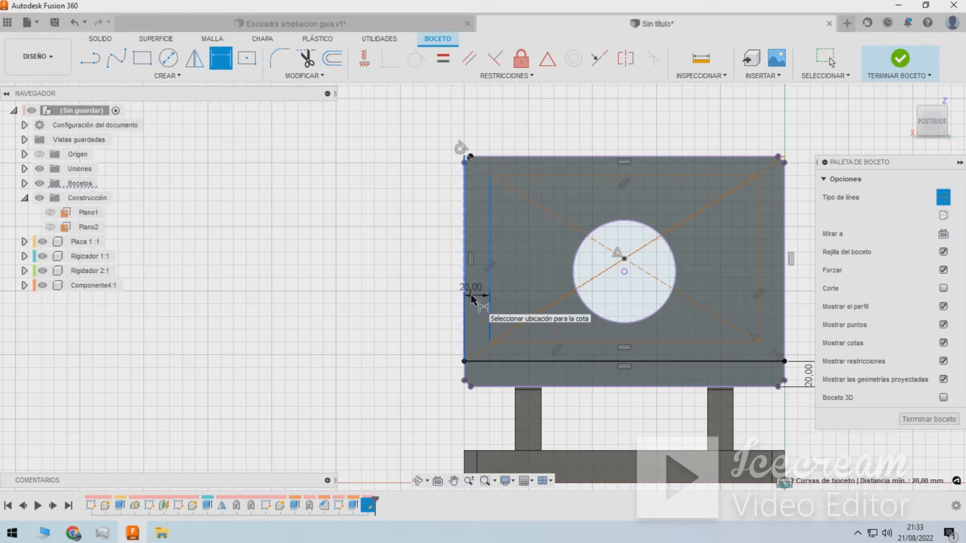
{"action": "left_click", "coordinate": [475, 302]}
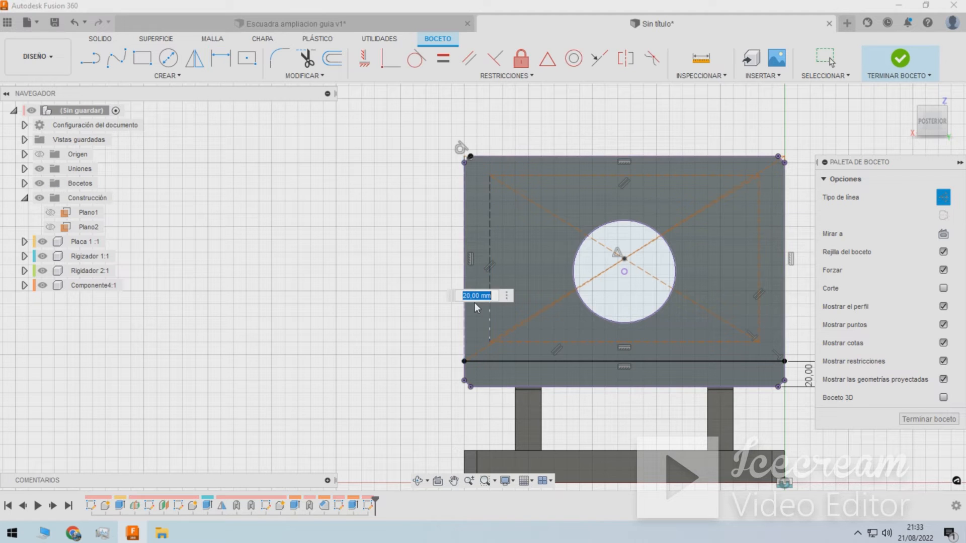
{"action": "key", "text": "Return"}
{"action": "scroll", "coordinate": [625, 360], "scroll_direction": "up", "scroll_amount": 2}
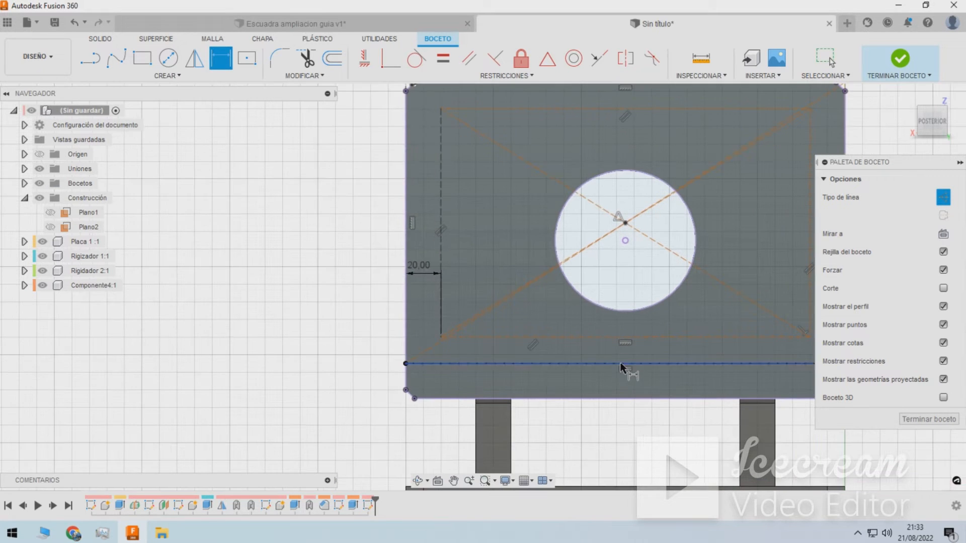
{"action": "left_click", "coordinate": [624, 363]}
{"action": "left_click", "coordinate": [617, 337]}
{"action": "left_click", "coordinate": [610, 353]}
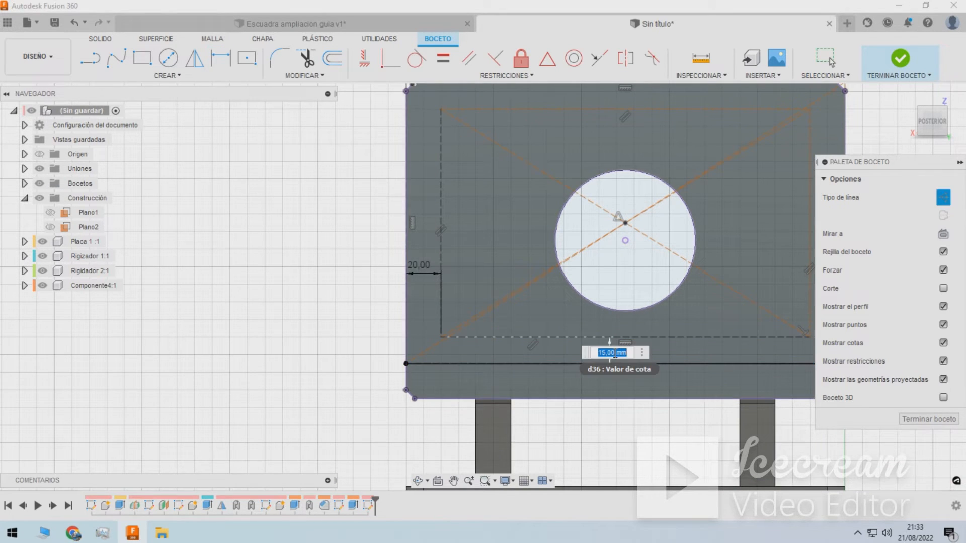
{"action": "key", "text": "Return"}
{"action": "scroll", "coordinate": [443, 249], "scroll_direction": "down", "scroll_amount": 3}
{"action": "key", "text": "Escape"}
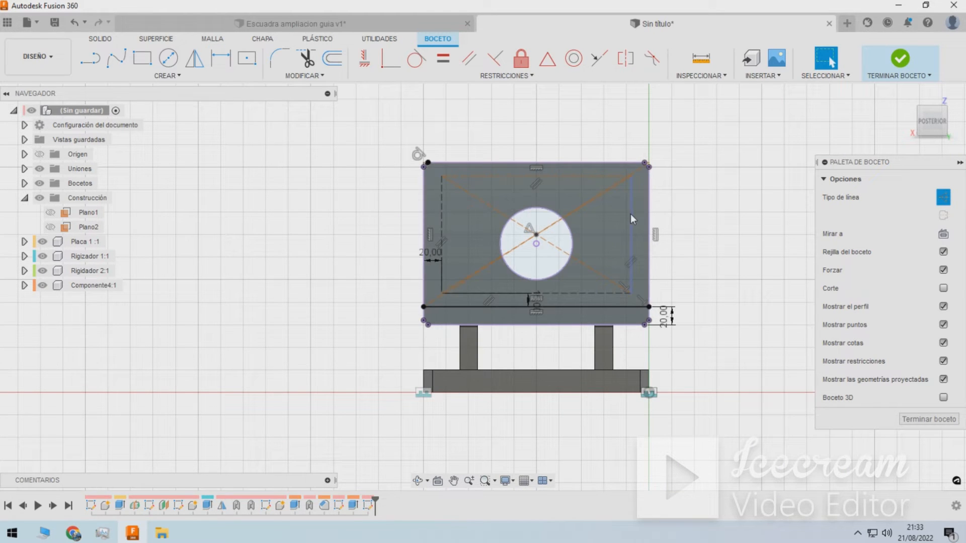
Draw a horizontal construction line from the inner rectangle's center to the midpoint of its right side.
{"action": "middle_click_drag", "start_coordinate": [713, 158], "coordinate": [702, 166], "text": "shift"}
{"action": "scroll", "coordinate": [702, 166], "scroll_direction": "up", "scroll_amount": 2}
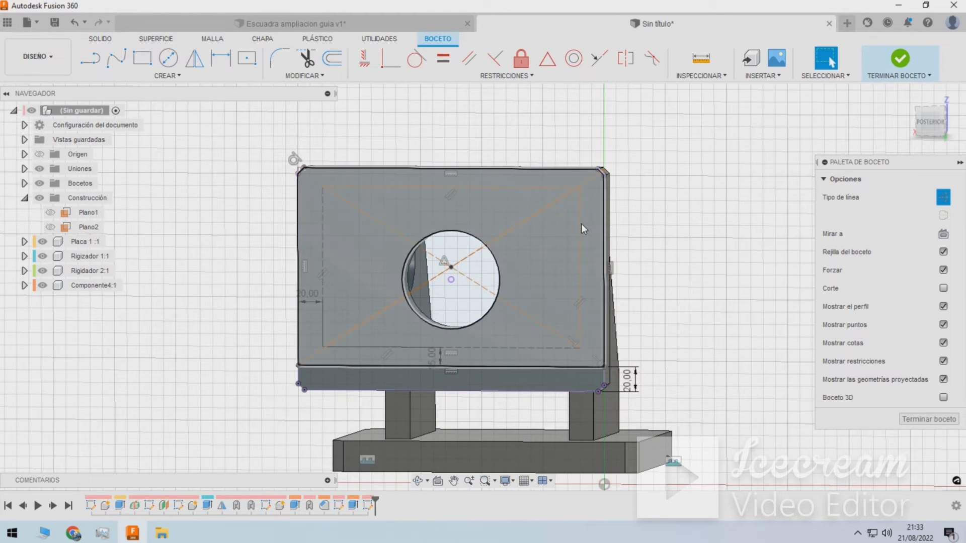
{"action": "left_click", "coordinate": [929, 126]}
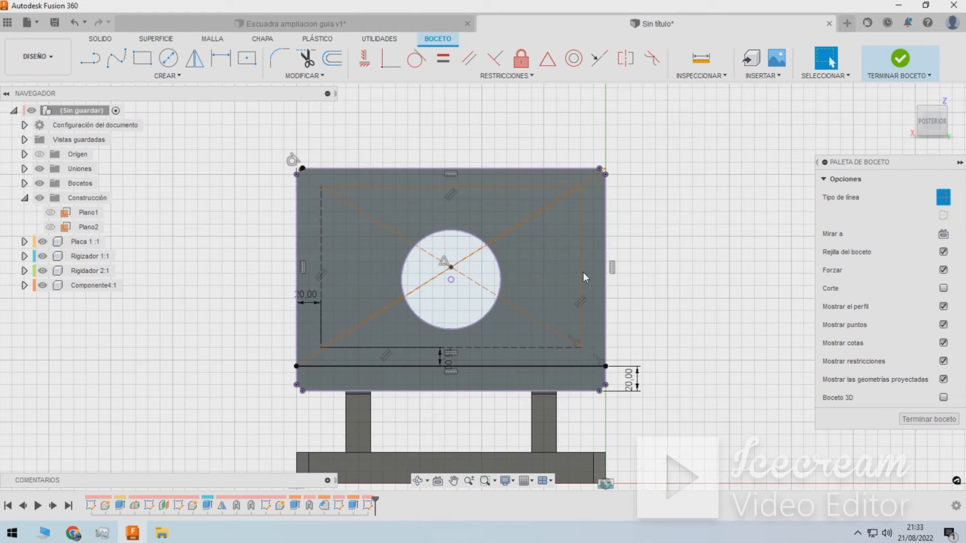
{"action": "scroll", "coordinate": [449, 270], "scroll_direction": "up", "scroll_amount": 1}
{"action": "key", "text": "l"}
{"action": "left_click", "coordinate": [450, 267]}
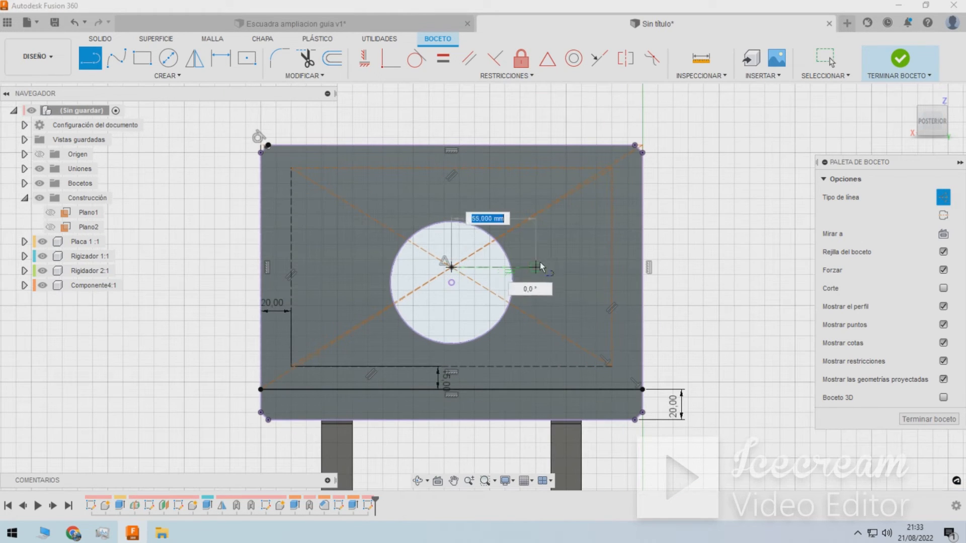
{"action": "left_click", "coordinate": [611, 267]}
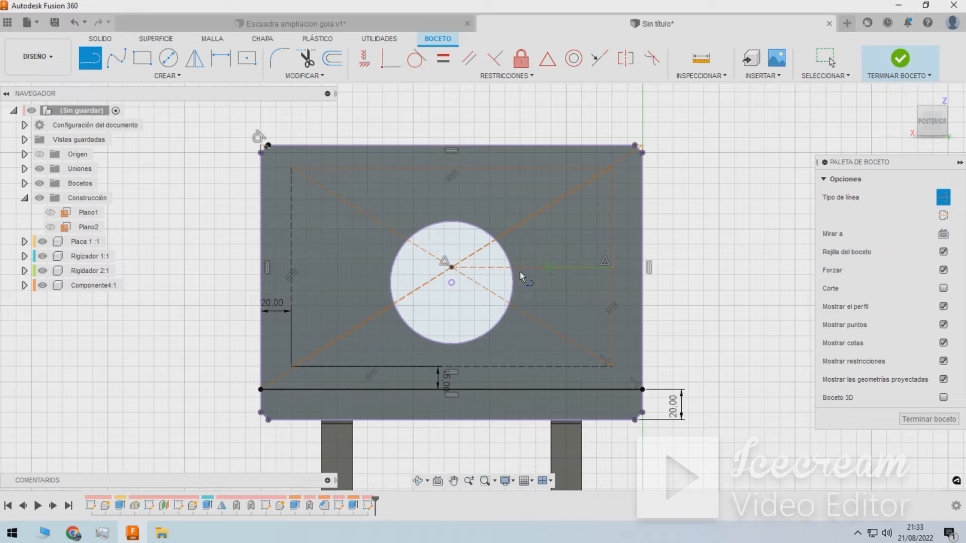
Draw a horizontal construction line from the inner rectangle's center to the midpoint of its left side, and finish the sketch.
{"action": "left_click", "coordinate": [451, 267]}
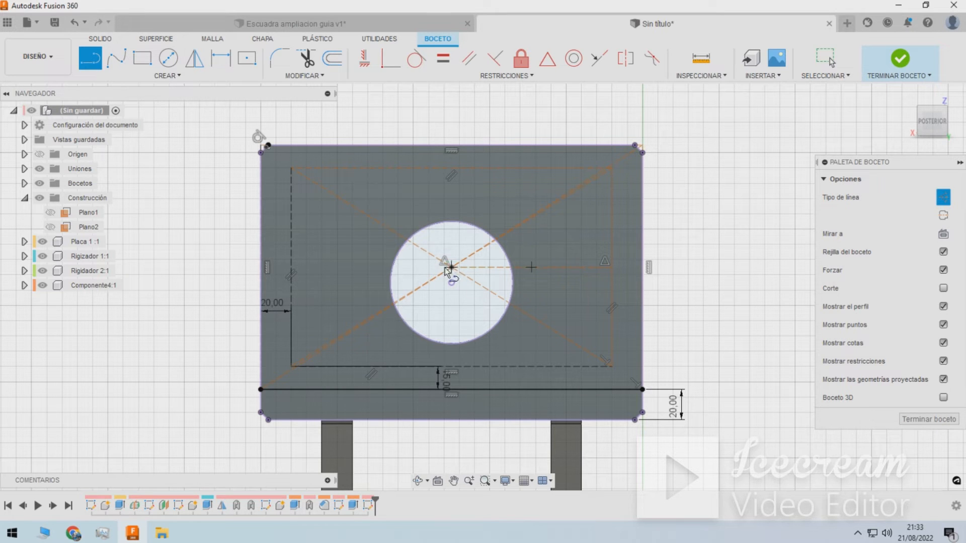
{"action": "left_click", "coordinate": [290, 267]}
{"action": "key", "text": "Escape"}
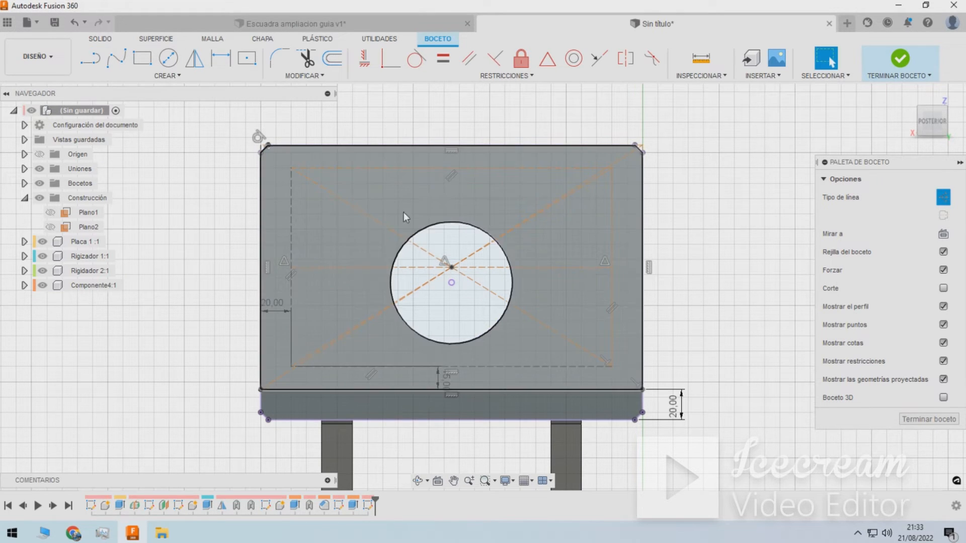
{"action": "middle_click_drag", "start_coordinate": [546, 169], "coordinate": [528, 174], "text": "shift"}
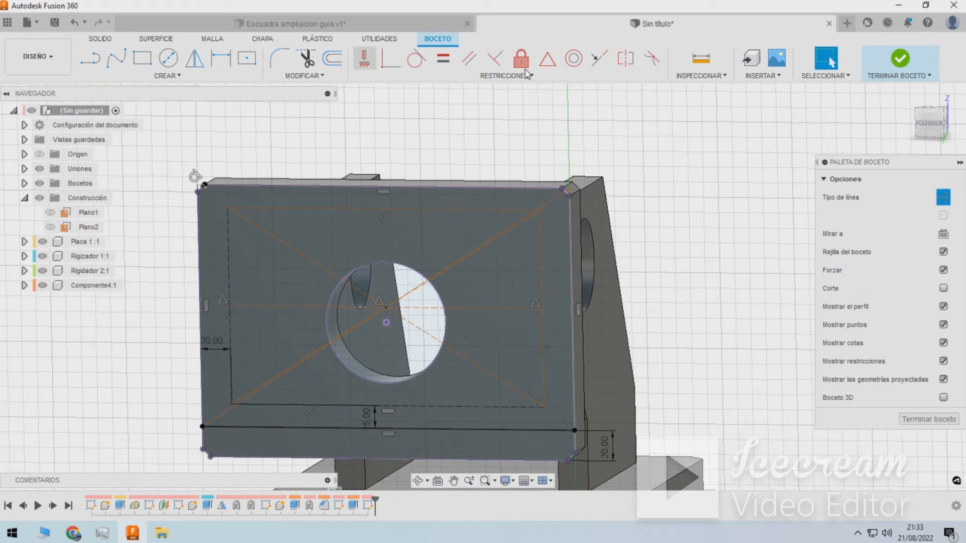
{"action": "left_click", "coordinate": [895, 59]}
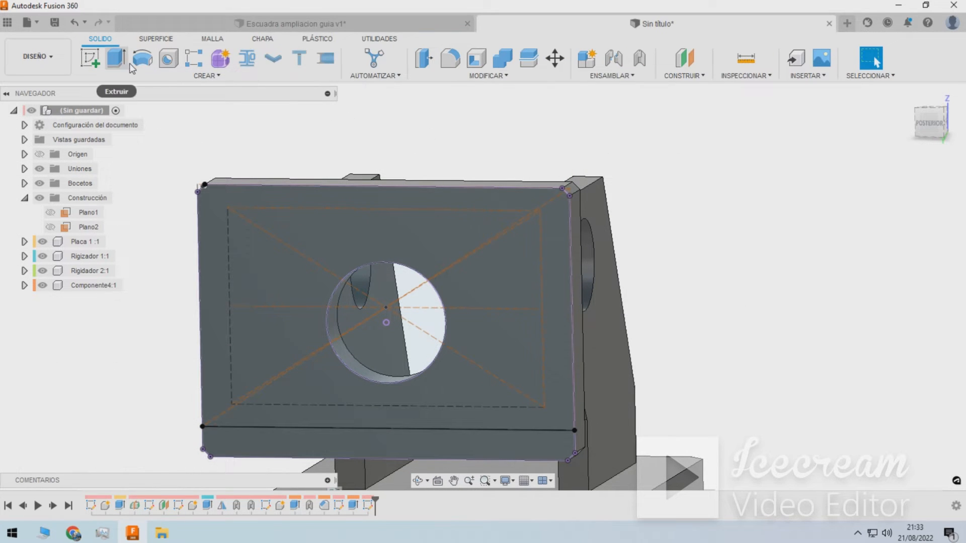
Start a countersunk, tapped hole feature placed at the inner construction rectangle's four corners and the midpoints of its left and right sides.
{"action": "left_click", "coordinate": [174, 69]}
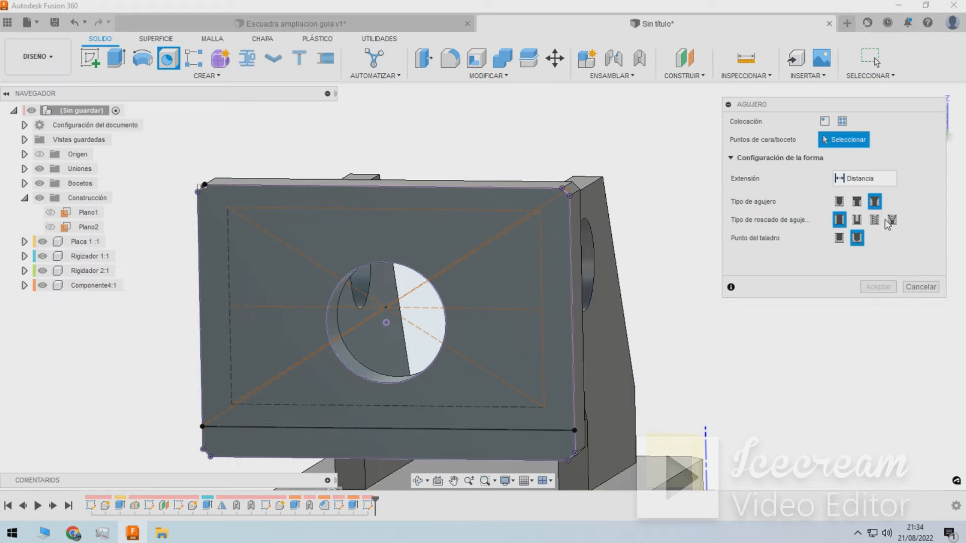
{"action": "left_click", "coordinate": [881, 222]}
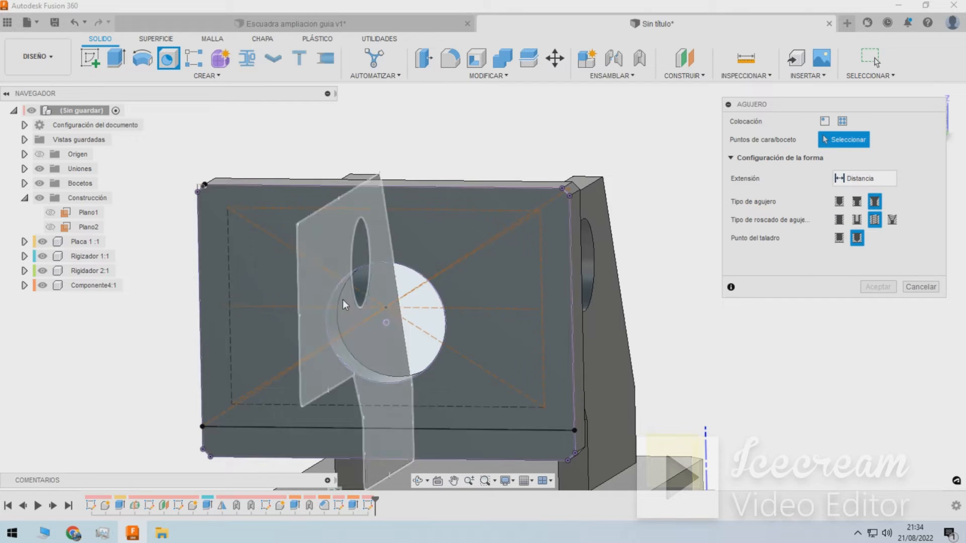
{"action": "left_click", "coordinate": [227, 208]}
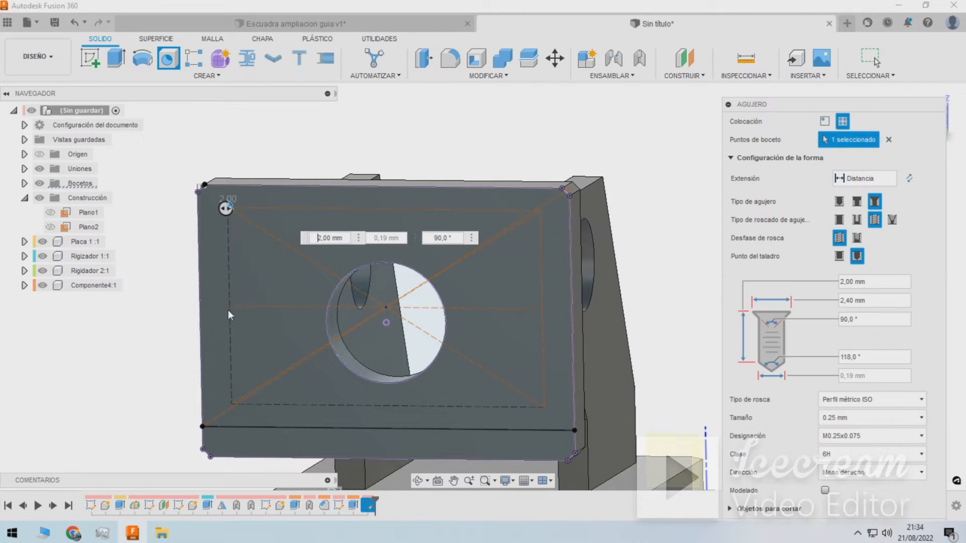
{"action": "left_click", "coordinate": [229, 306]}
{"action": "left_click", "coordinate": [231, 405]}
{"action": "left_click", "coordinate": [545, 408]}
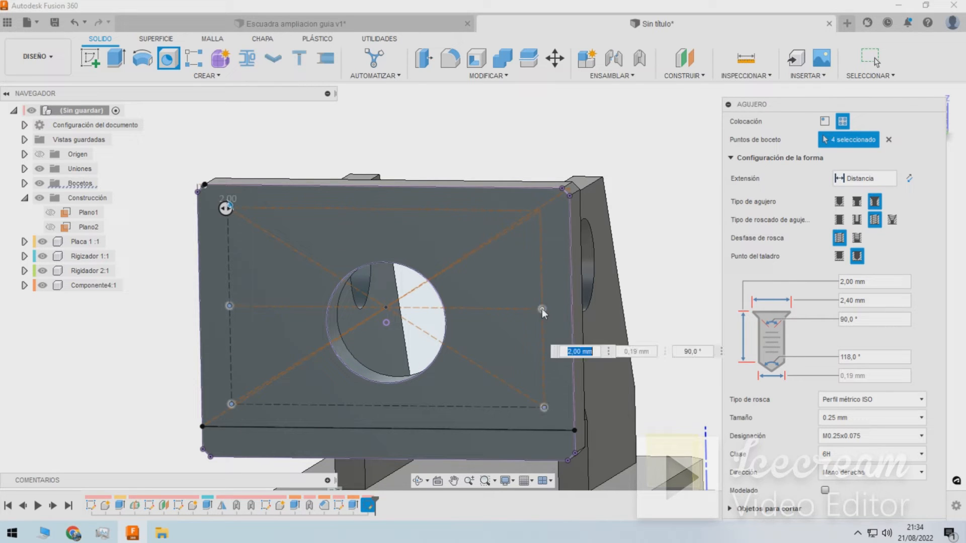
{"action": "left_click", "coordinate": [542, 308]}
{"action": "left_click", "coordinate": [539, 212]}
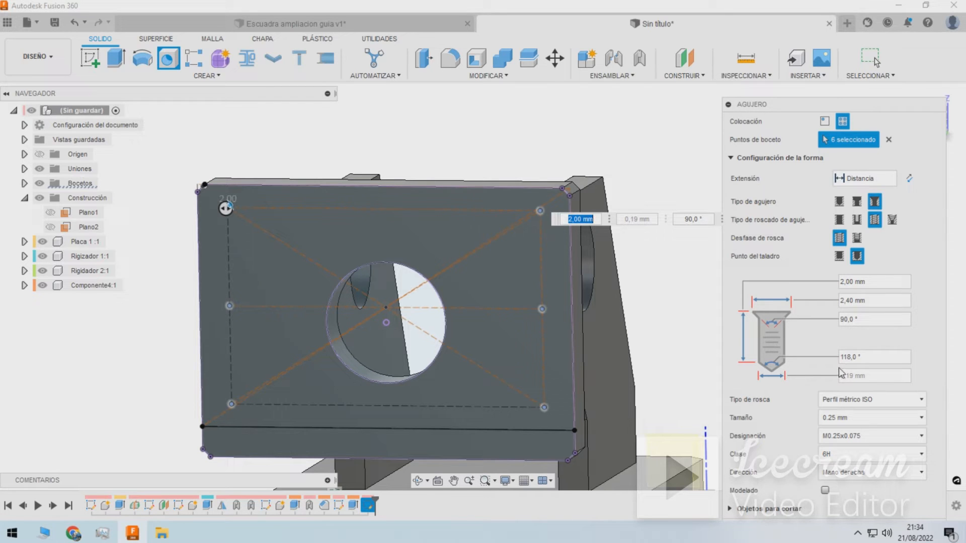
Set the holes' thread to size 16.0 mm with designation M16x2, and enable the modeled thread.
{"action": "left_click", "coordinate": [870, 417]}
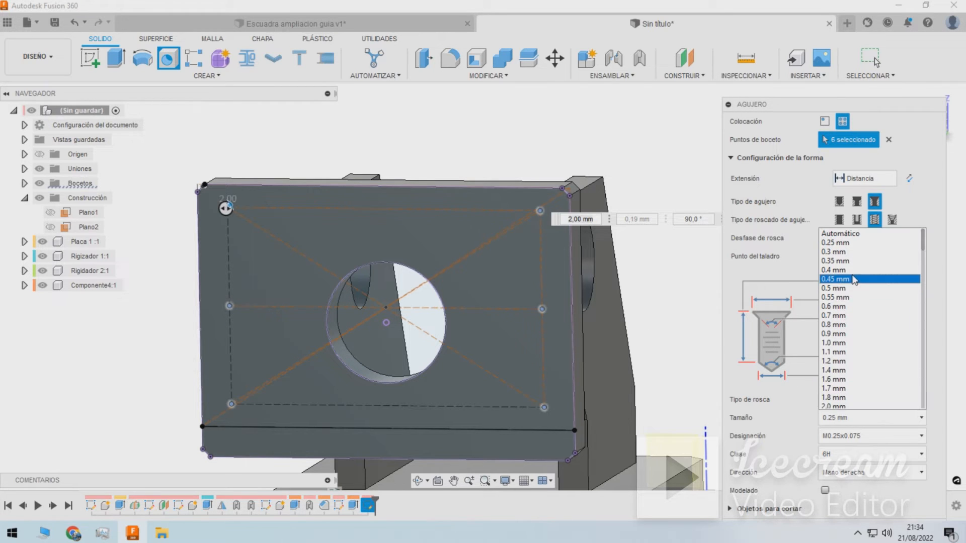
{"action": "scroll", "coordinate": [851, 322], "scroll_direction": "down", "scroll_amount": 12}
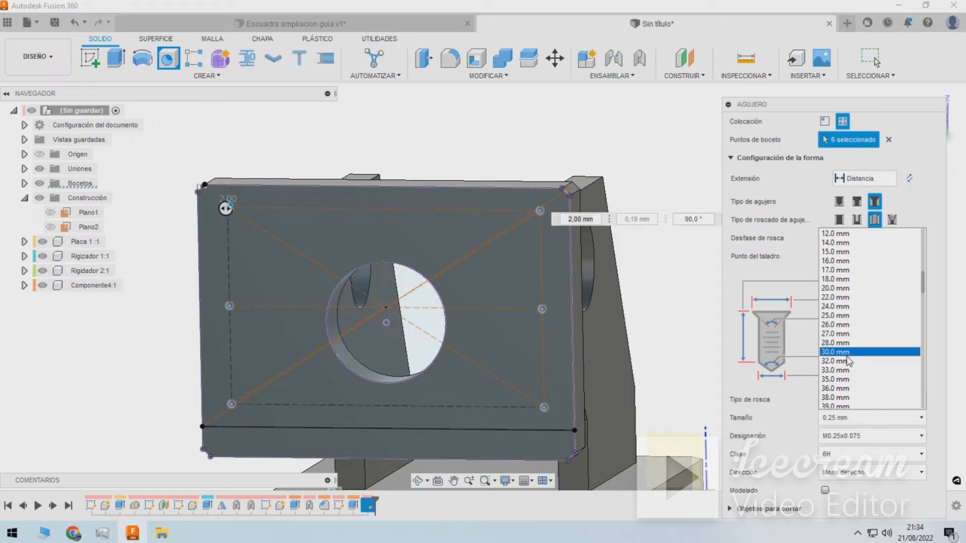
{"action": "left_click", "coordinate": [841, 347]}
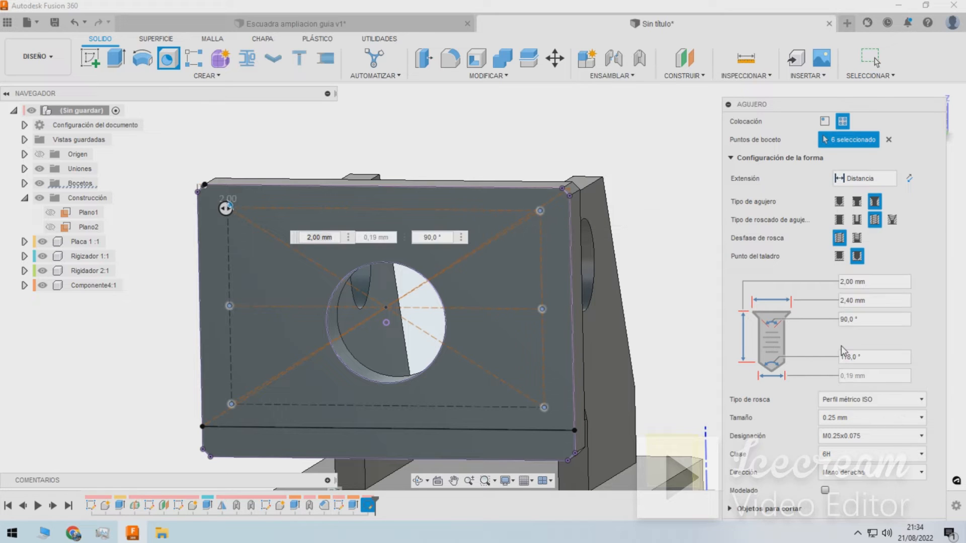
{"action": "left_click", "coordinate": [889, 443]}
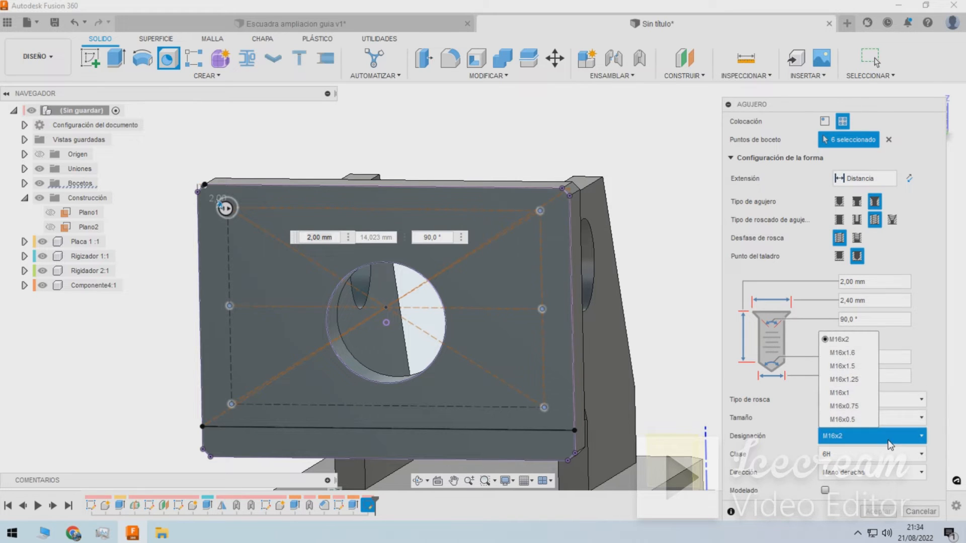
{"action": "left_click", "coordinate": [850, 344]}
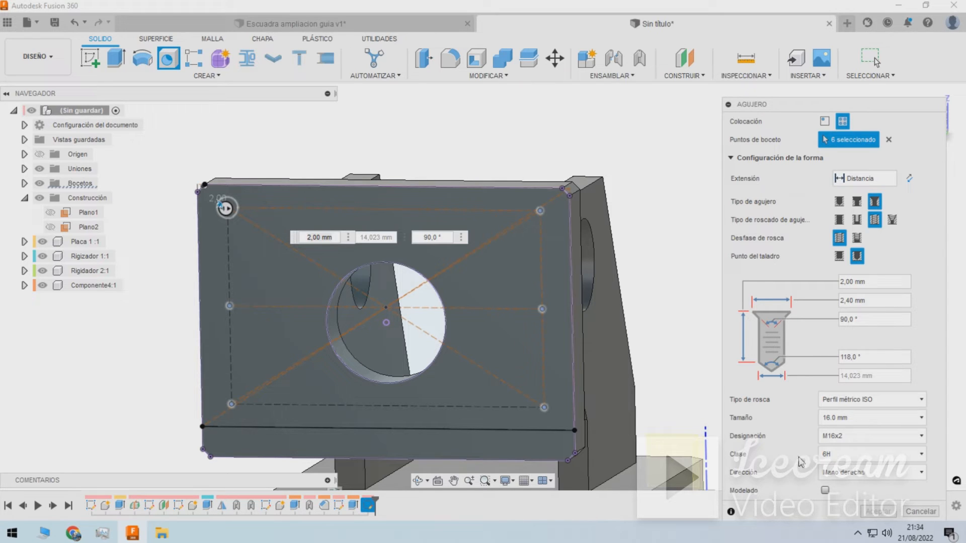
{"action": "left_click", "coordinate": [825, 488]}
Set the depth of the six tapped holes to 40 mm.
{"action": "middle_click_drag", "start_coordinate": [673, 330], "coordinate": [643, 335], "text": "shift"}
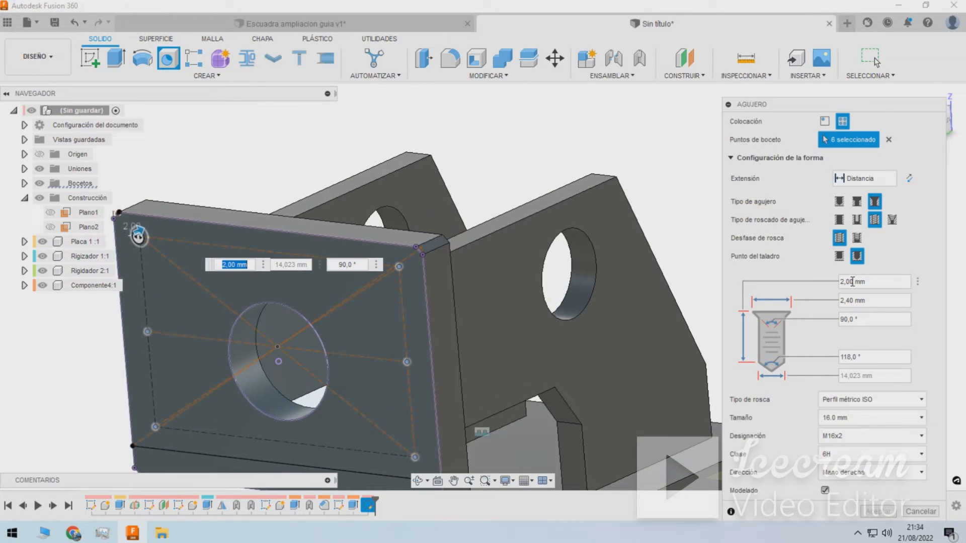
{"action": "left_click", "coordinate": [868, 285]}
{"action": "left_click_drag", "start_coordinate": [860, 279], "coordinate": [831, 281]}
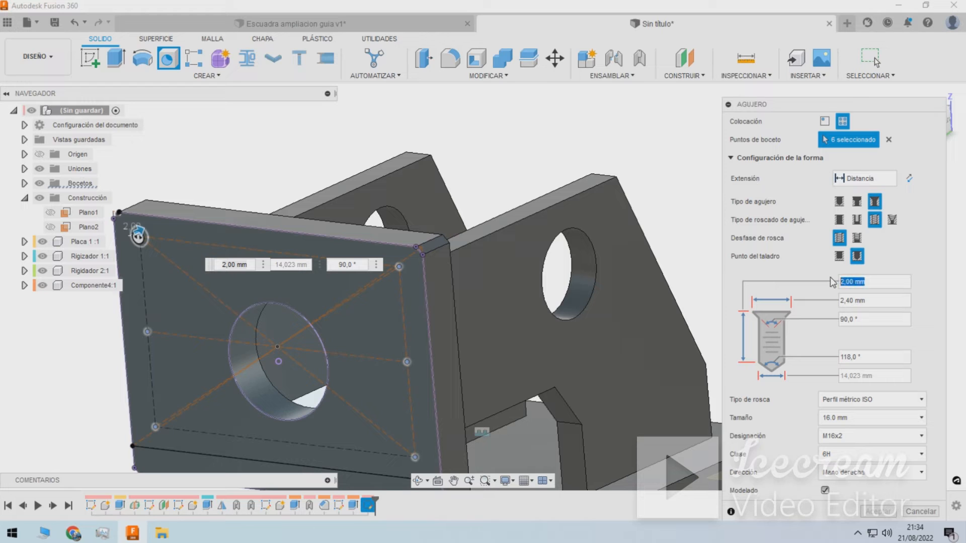
{"action": "type", "text": "40"}
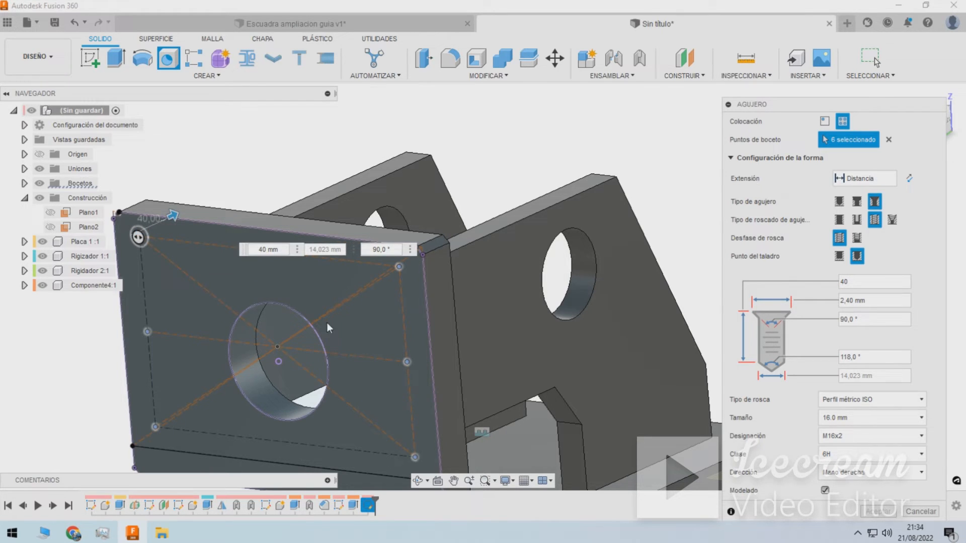
{"action": "middle_click_drag", "start_coordinate": [327, 322], "coordinate": [351, 325], "text": "shift"}
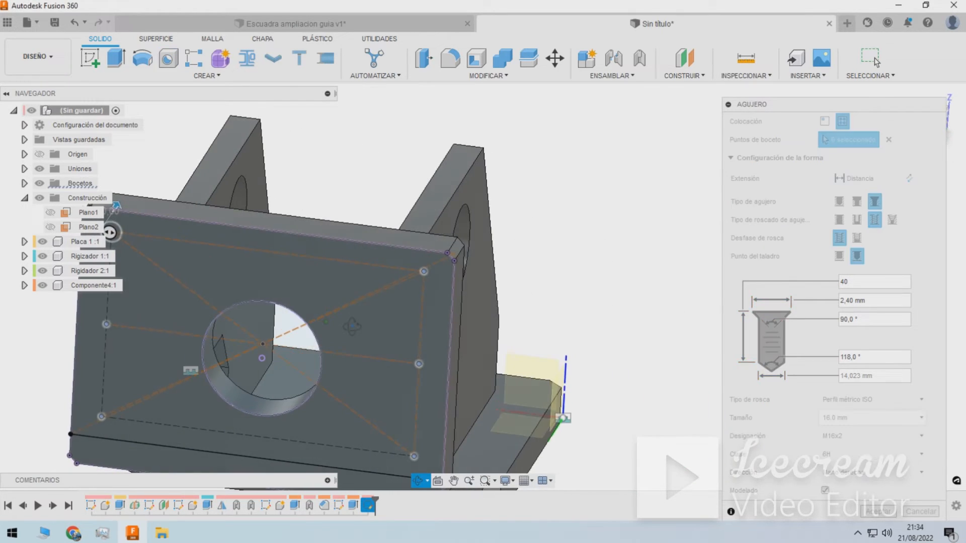
Set the countersink diameter to 18 mm and create the six threaded holes in the end plate.
{"action": "left_click", "coordinate": [840, 300]}
{"action": "type", "text": "2,"}
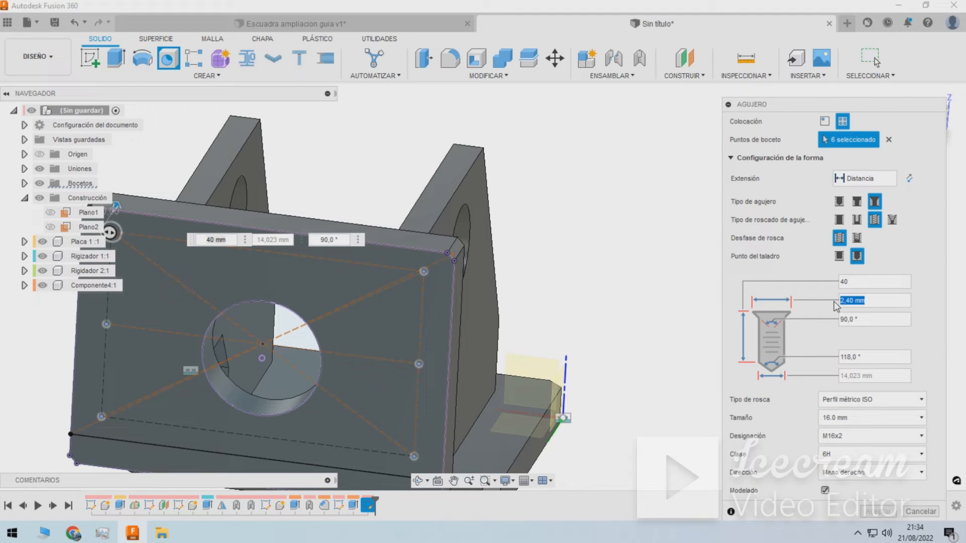
{"action": "type", "text": "18"}
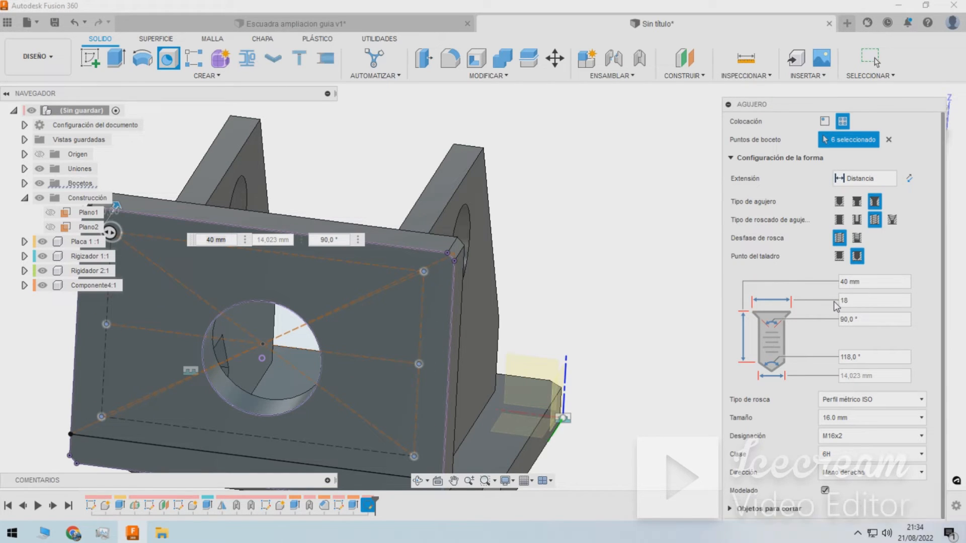
{"action": "scroll", "coordinate": [614, 265], "scroll_direction": "down", "scroll_amount": 2}
{"action": "mouse_move", "coordinate": [599, 271]}
{"action": "middle_mouse_down", "text": "shift"}
{"action": "mouse_move", "coordinate": [608, 258]}
{"action": "mouse_move", "coordinate": [685, 269]}
{"action": "mouse_move", "coordinate": [712, 302]}
{"action": "mouse_move", "coordinate": [618, 270]}
{"action": "middle_mouse_up", "text": "shift"}
{"action": "left_click_drag", "start_coordinate": [839, 108], "coordinate": [790, 21]}
{"action": "left_click", "coordinate": [678, 419]}
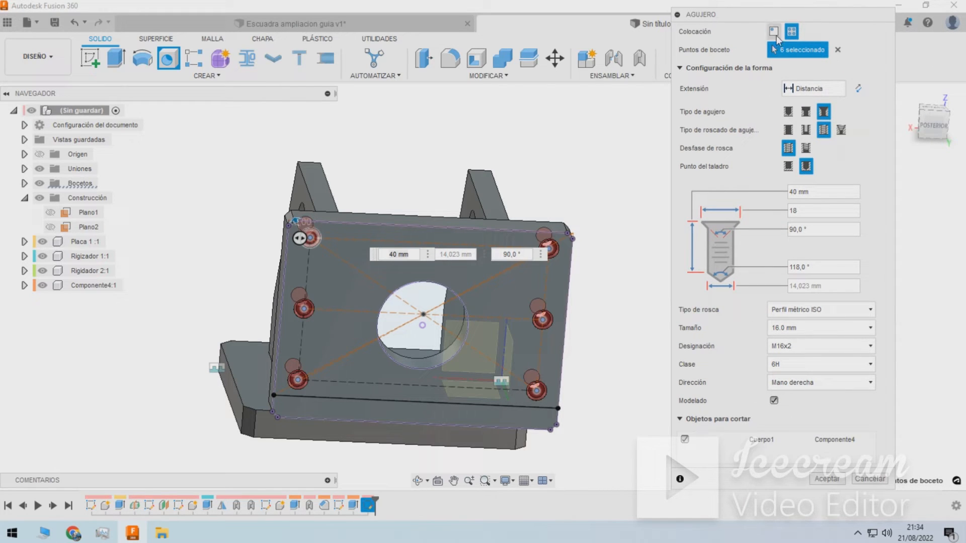
{"action": "left_click", "coordinate": [679, 68]}
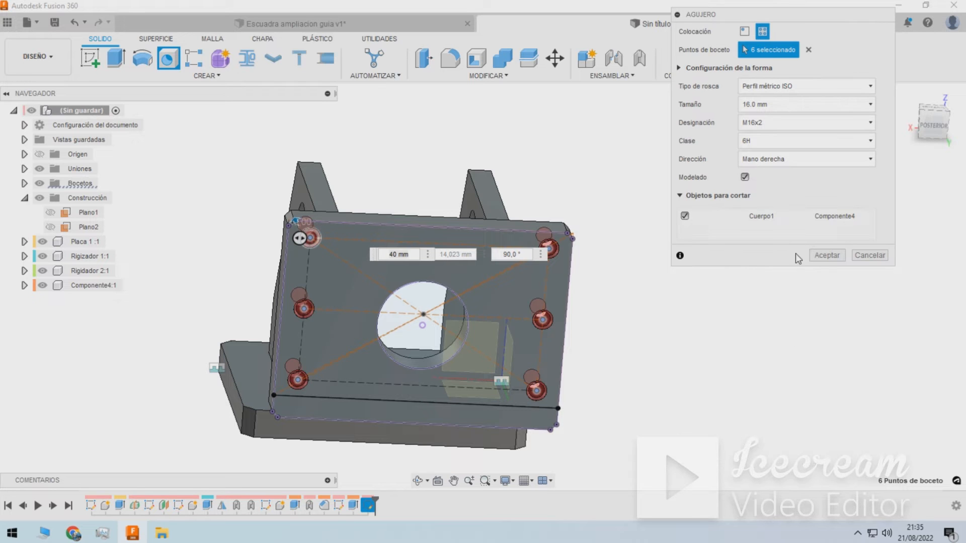
{"action": "left_click", "coordinate": [826, 256]}
Rename the end plate component Componente4 as "Placa 2".
{"action": "middle_click_drag", "start_coordinate": [675, 299], "coordinate": [416, 422], "text": "shift"}
{"action": "scroll", "coordinate": [726, 338], "scroll_direction": "up", "scroll_amount": 3}
{"action": "scroll", "coordinate": [713, 335], "scroll_direction": "up", "scroll_amount": 2}
{"action": "scroll", "coordinate": [681, 336], "scroll_direction": "down", "scroll_amount": 2}
{"action": "left_click", "coordinate": [75, 286]}
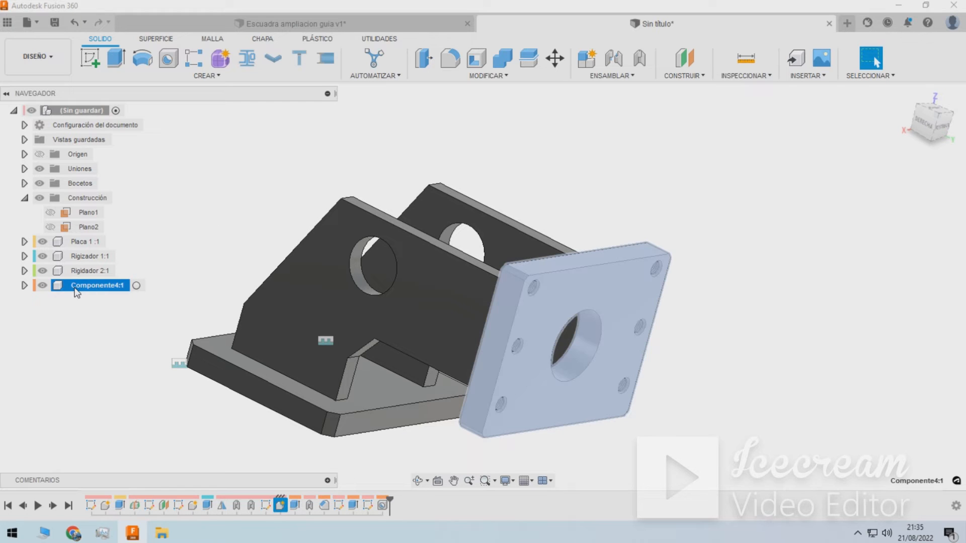
{"action": "left_click", "coordinate": [75, 286]}
{"action": "type", "text": "Placa 2"}
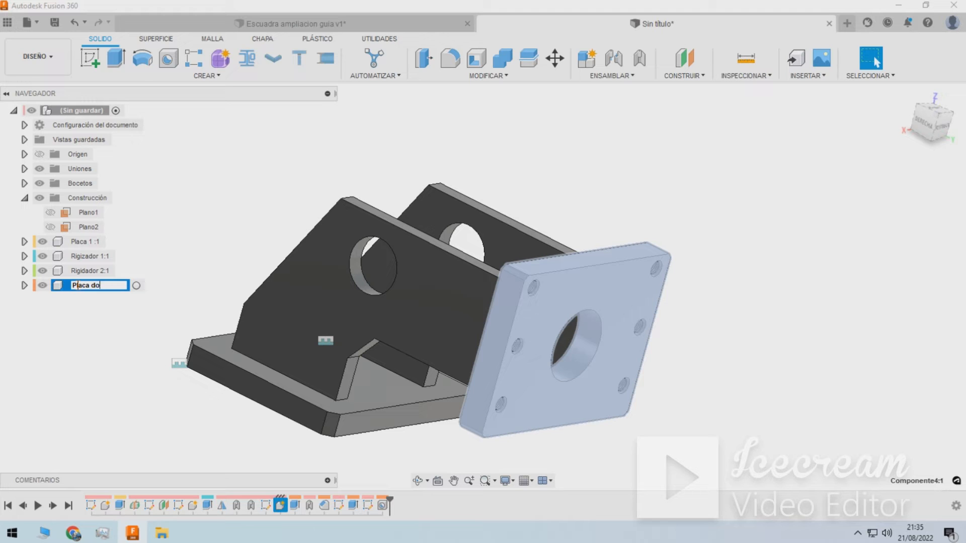
{"action": "left_click", "coordinate": [78, 372]}
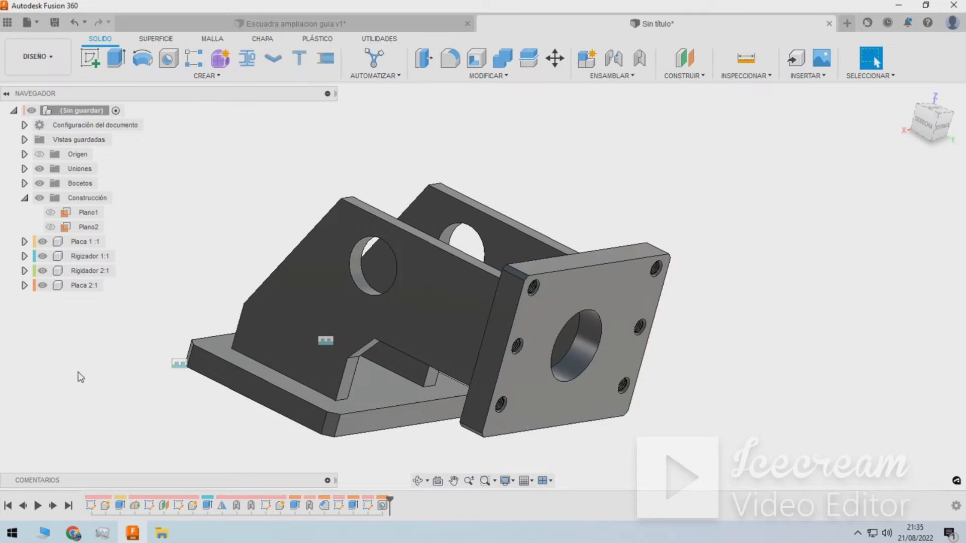
Start a sketch on the outer face of the Rigizador 1 stiffener, capturing the current component positions.
{"action": "middle_click_drag", "start_coordinate": [540, 347], "coordinate": [508, 301]}
{"action": "left_click", "coordinate": [509, 293]}
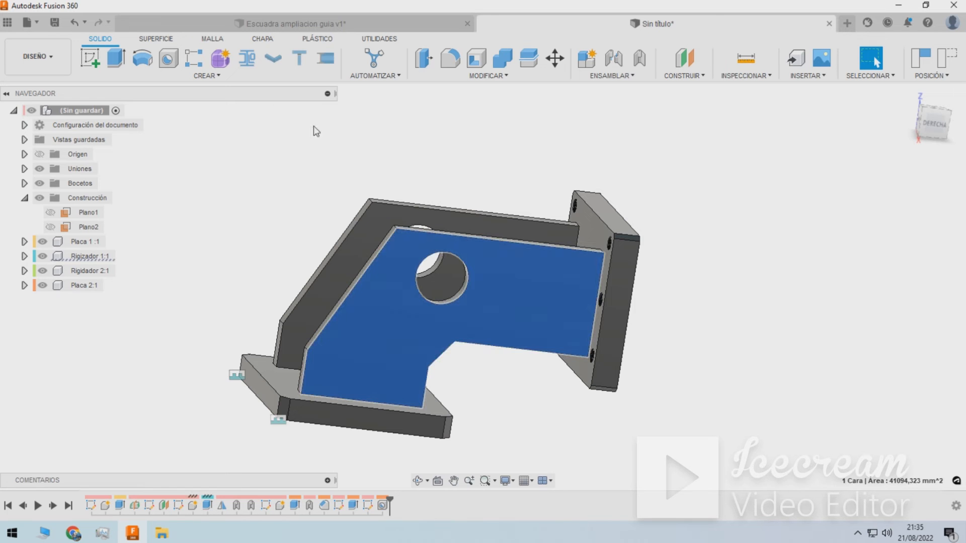
{"action": "left_click", "coordinate": [95, 56]}
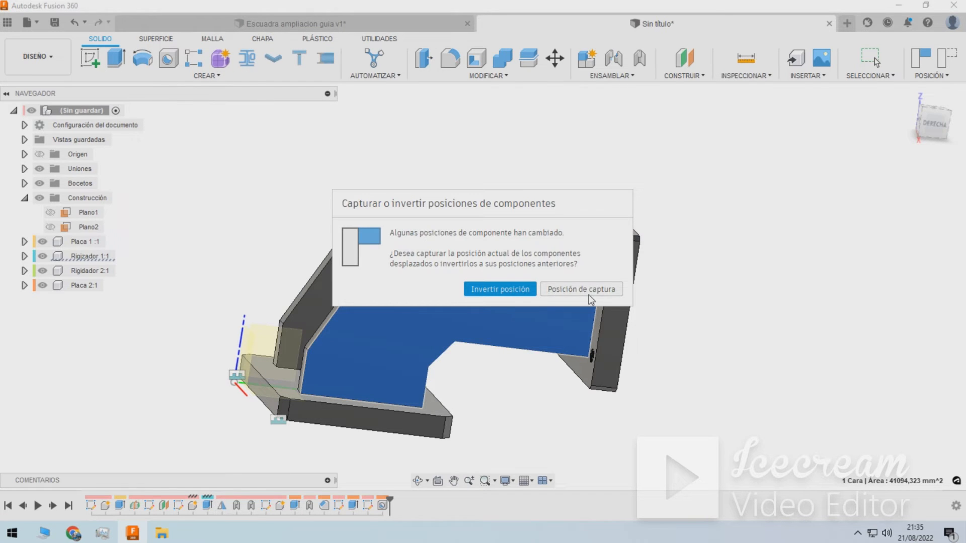
{"action": "left_click", "coordinate": [583, 291]}
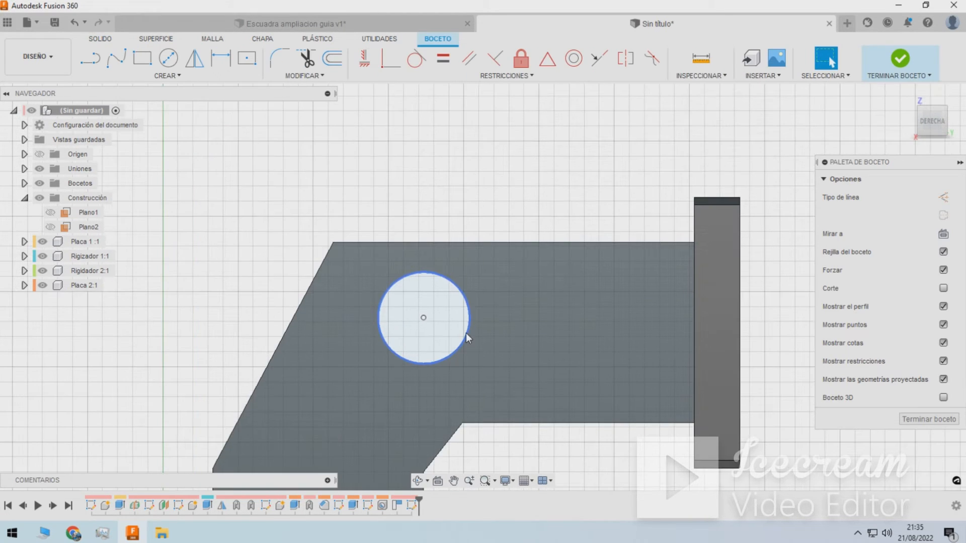
Draw a 60 mm diameter circle centered on the stiffener's round hole.
{"action": "key", "text": "c"}
{"action": "left_click", "coordinate": [422, 317]}
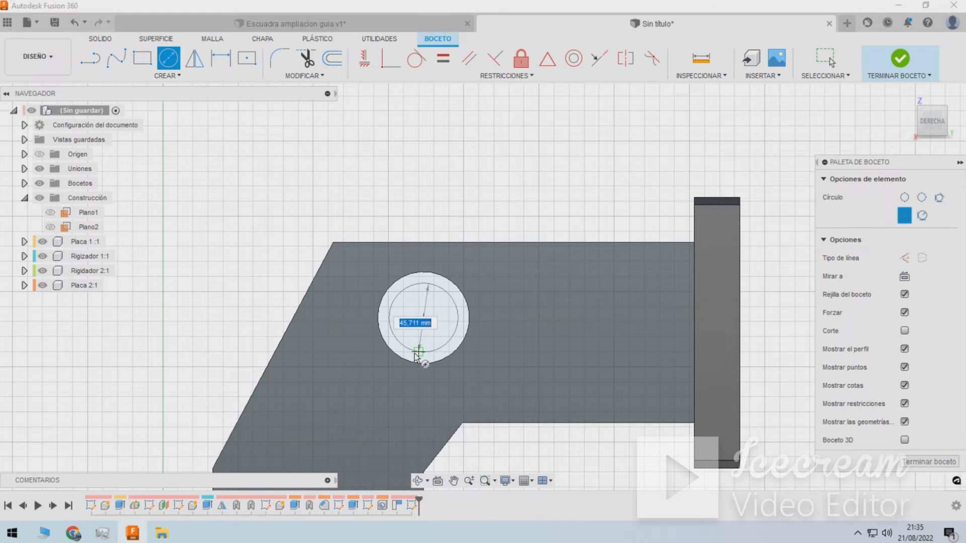
{"action": "type", "text": "60"}
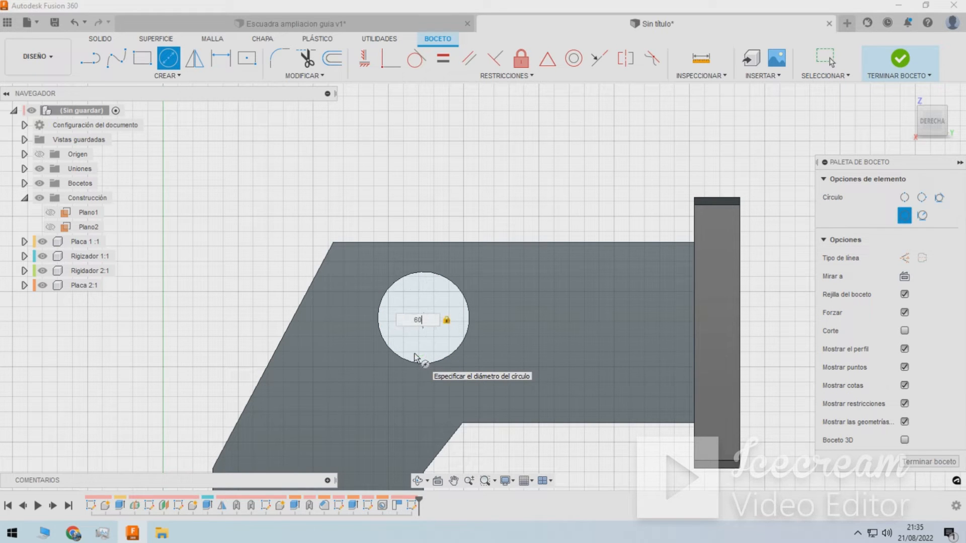
{"action": "key", "text": "Return"}
{"action": "key", "text": "Escape"}
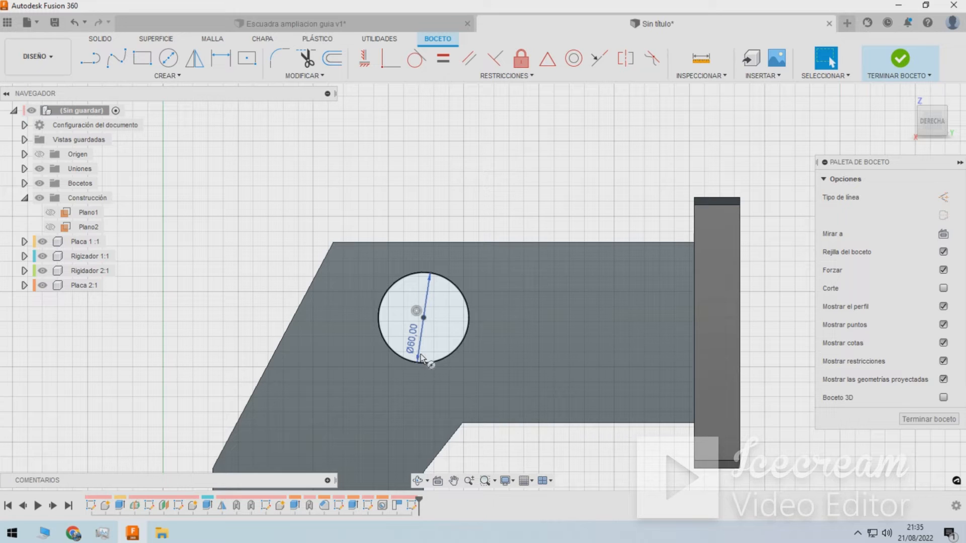
{"action": "key", "text": "c"}
{"action": "left_click", "coordinate": [423, 318]}
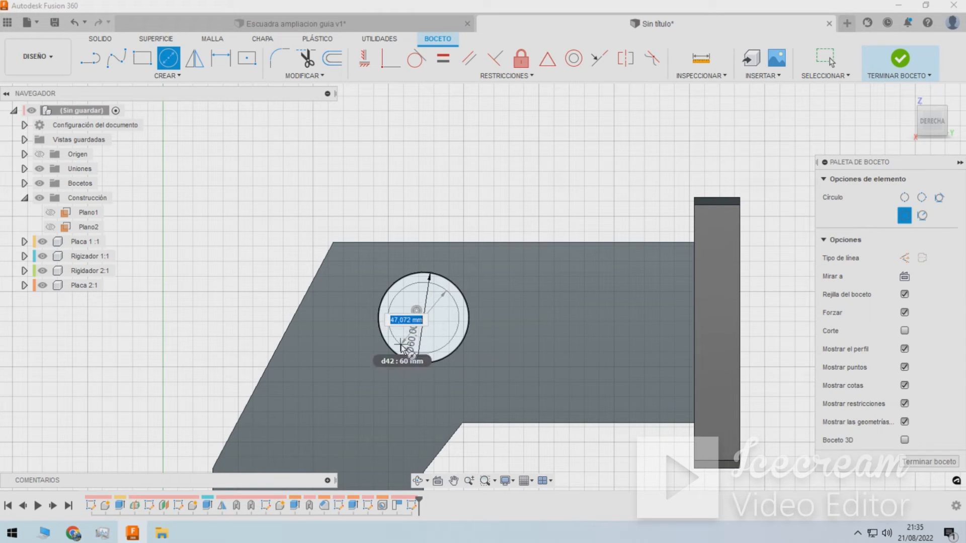
{"action": "key", "text": "Escape"}
Draw a second circle concentric with the 60 mm circle, with a diameter of 60-16 mm.
{"action": "key", "text": "c"}
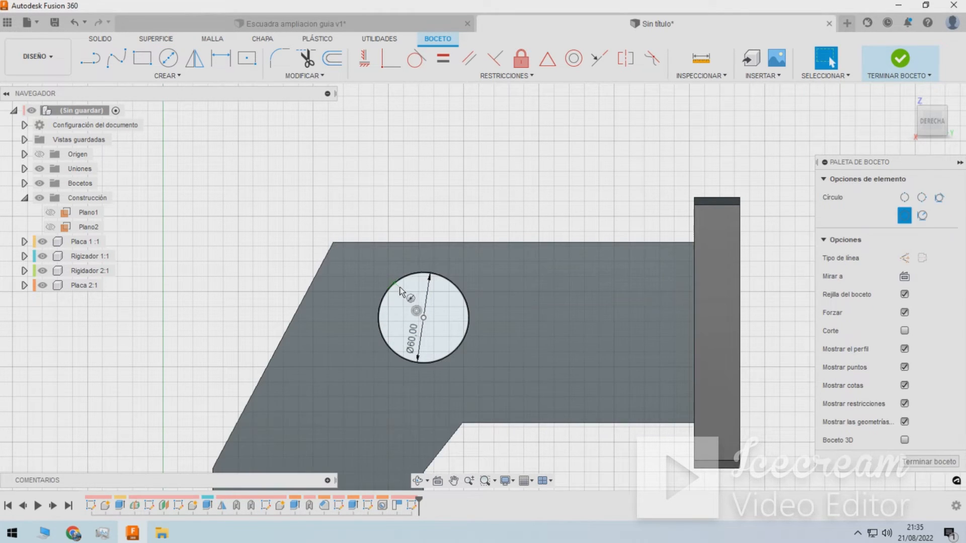
{"action": "left_click", "coordinate": [423, 317]}
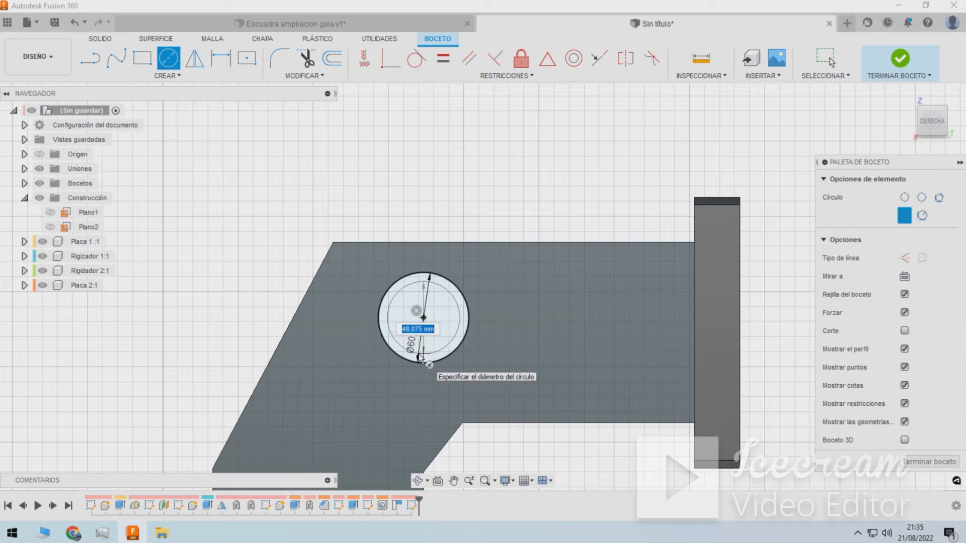
{"action": "type", "text": "60"}
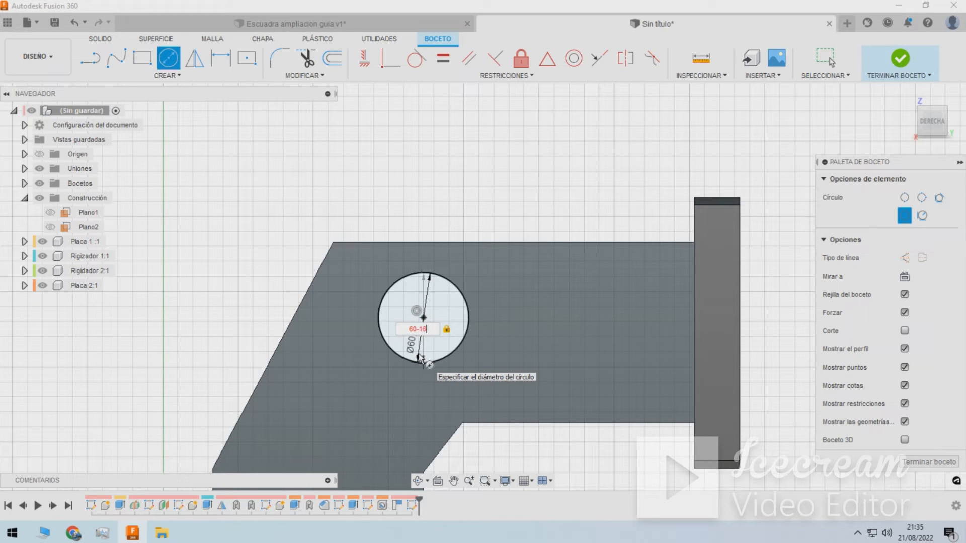
{"action": "type", "text": "-16"}
{"action": "key", "text": "Return"}
{"action": "key", "text": "Escape"}
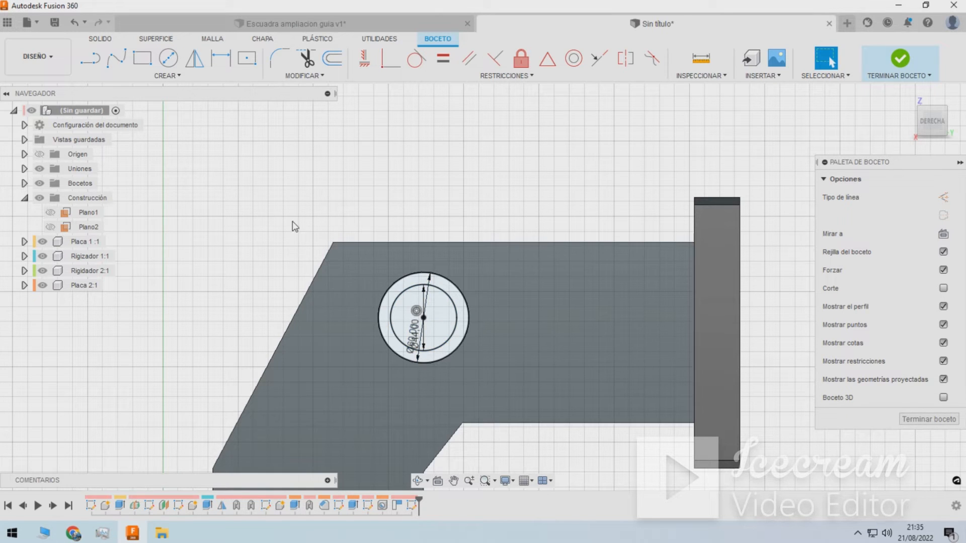
Set up a two-sided extrusion of the ring profile between the circles, with a first-side distance of 5 mm.
{"action": "key", "text": "e"}
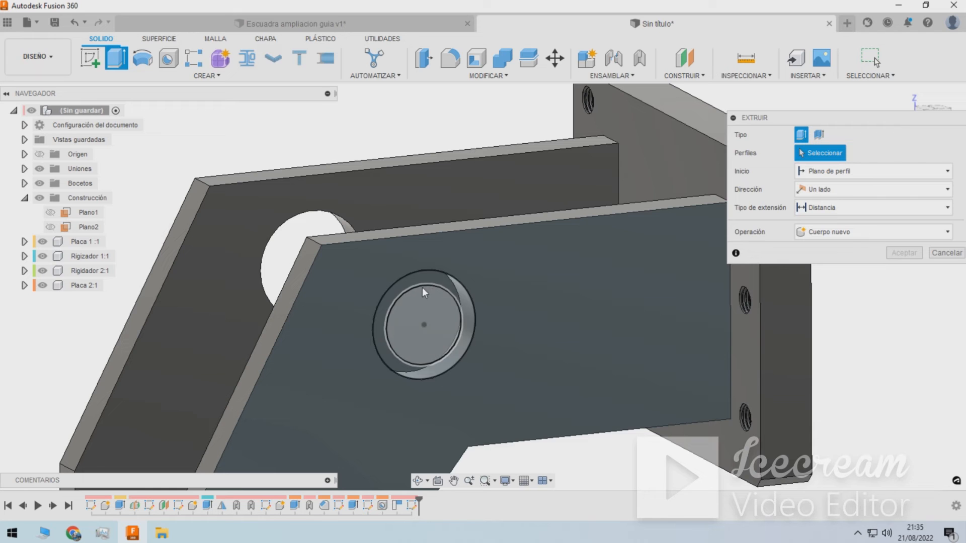
{"action": "left_click", "coordinate": [451, 286]}
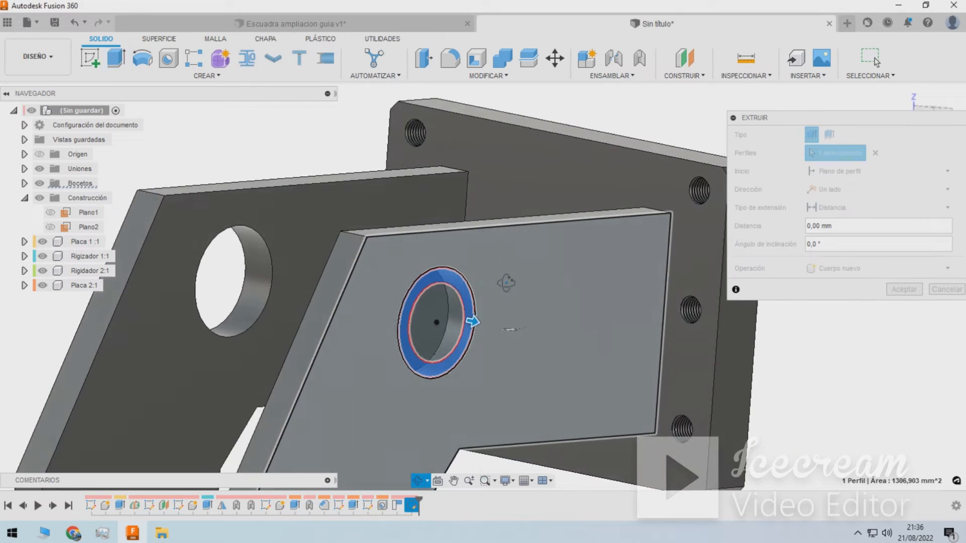
{"action": "left_click", "coordinate": [817, 189]}
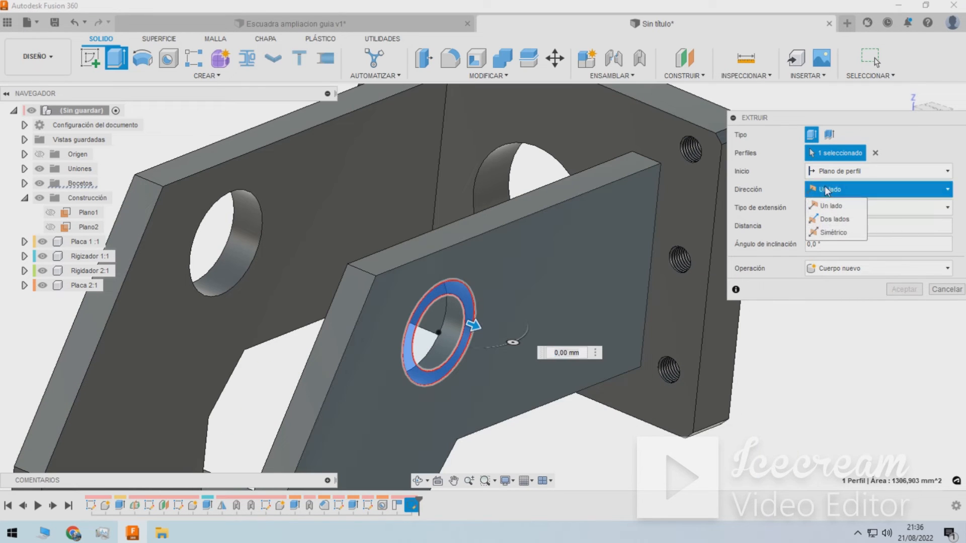
{"action": "left_click", "coordinate": [823, 222]}
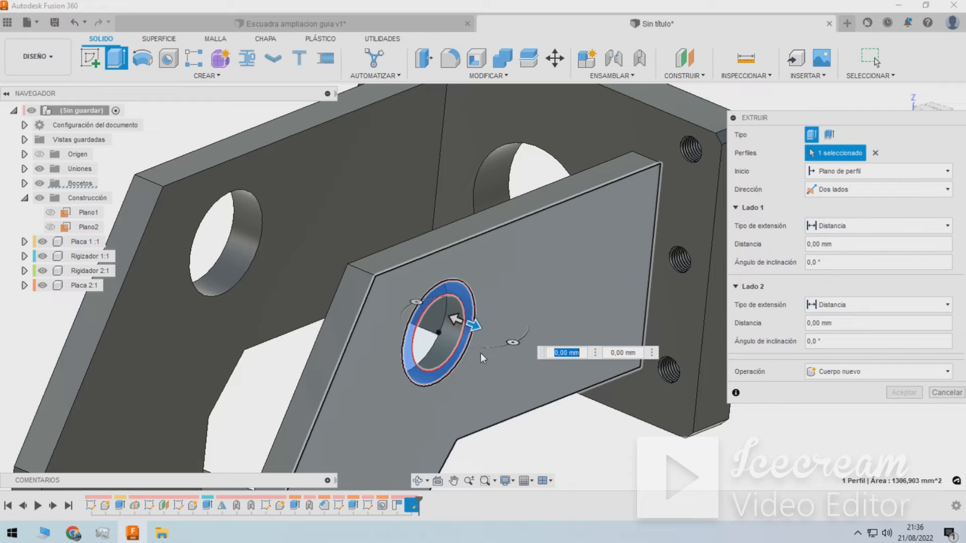
{"action": "left_click_drag", "start_coordinate": [477, 327], "coordinate": [485, 331]}
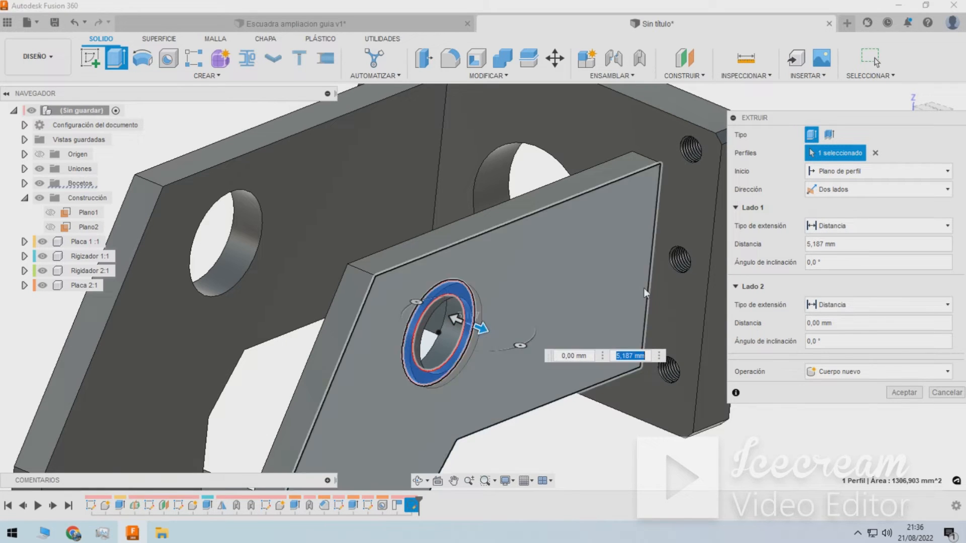
{"action": "left_click", "coordinate": [849, 242]}
{"action": "type", "text": "5"}
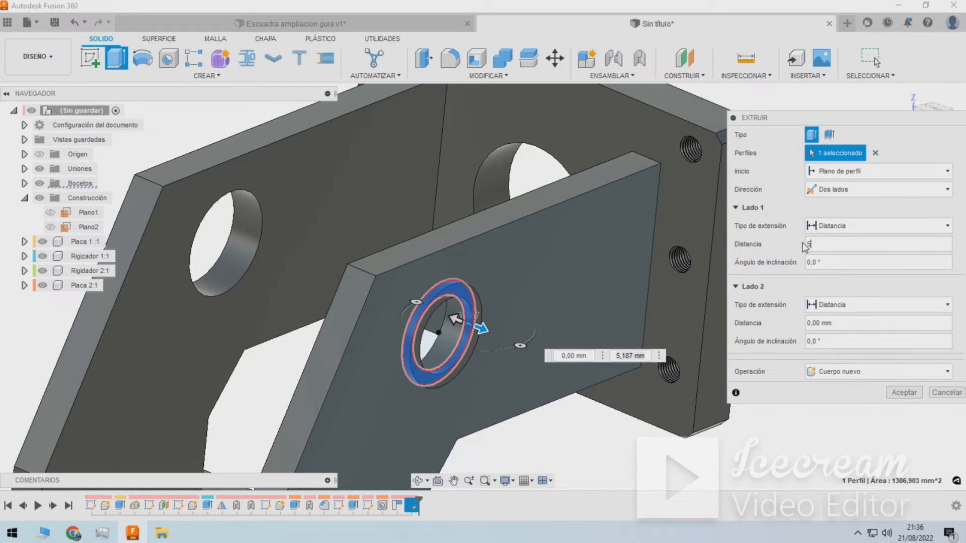
Set the extrusion's second-side distance to 170 mm + 5 mm, passing through the opposite stiffener's hole.
{"action": "middle_click_drag", "start_coordinate": [559, 264], "coordinate": [586, 358], "text": "shift"}
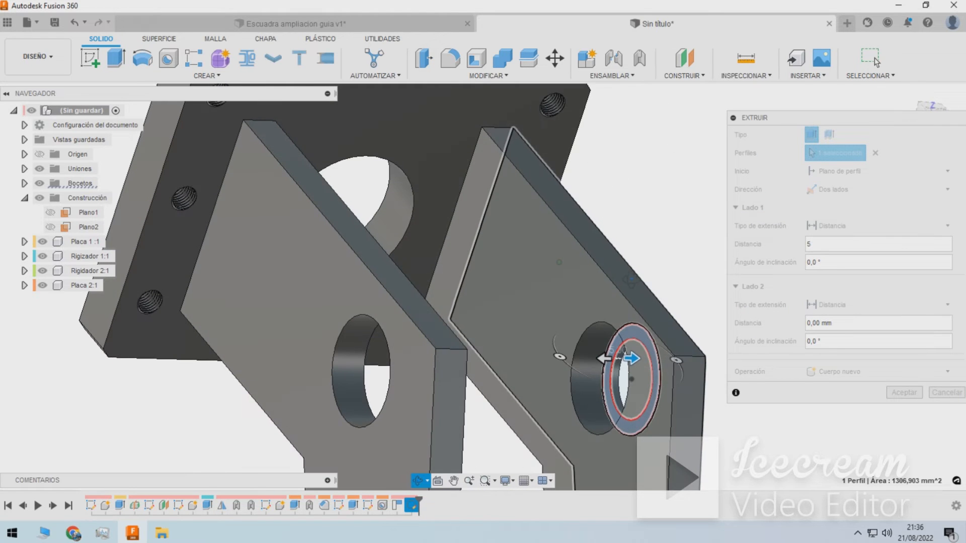
{"action": "left_click_drag", "start_coordinate": [590, 361], "coordinate": [294, 352]}
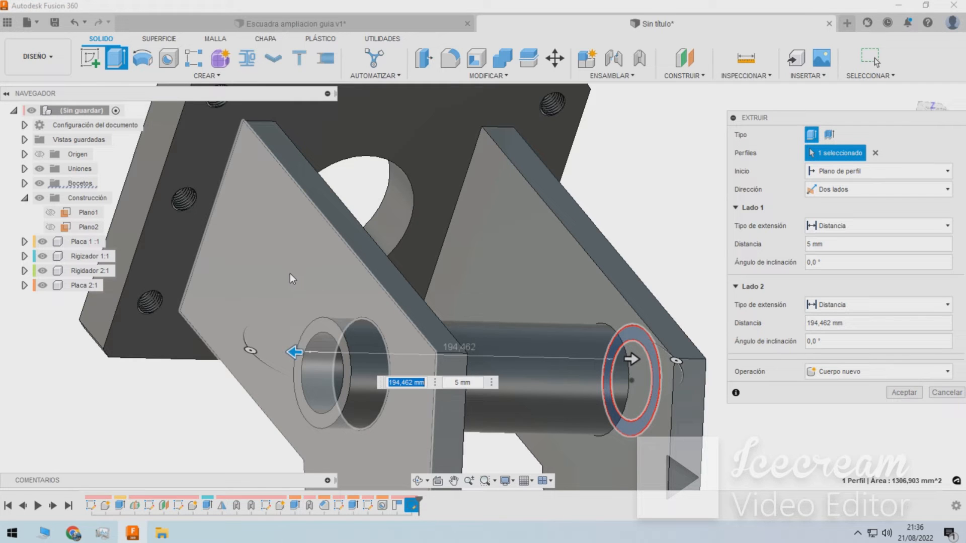
{"action": "type", "text": "170"}
{"action": "key", "text": "Return"}
{"action": "left_click", "coordinate": [459, 384]}
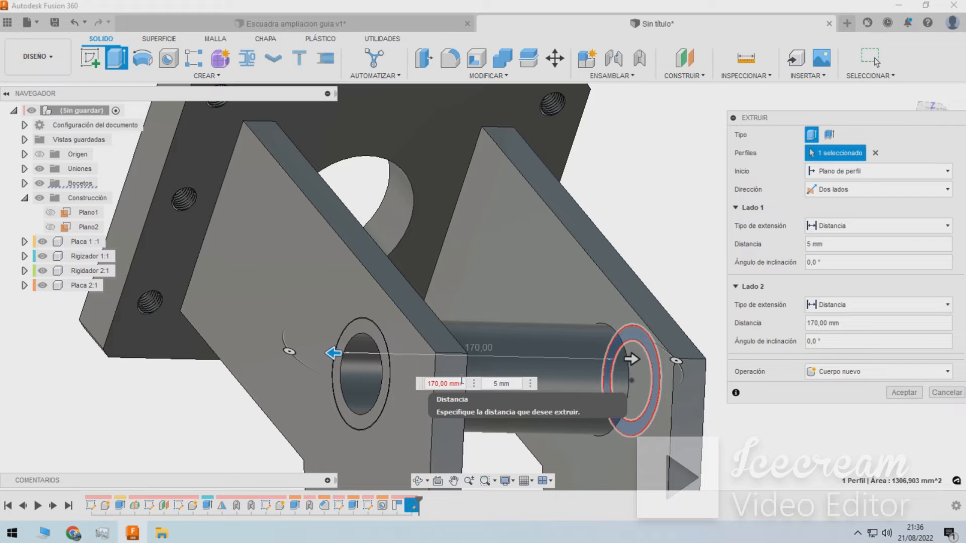
{"action": "type", "text": "+5"}
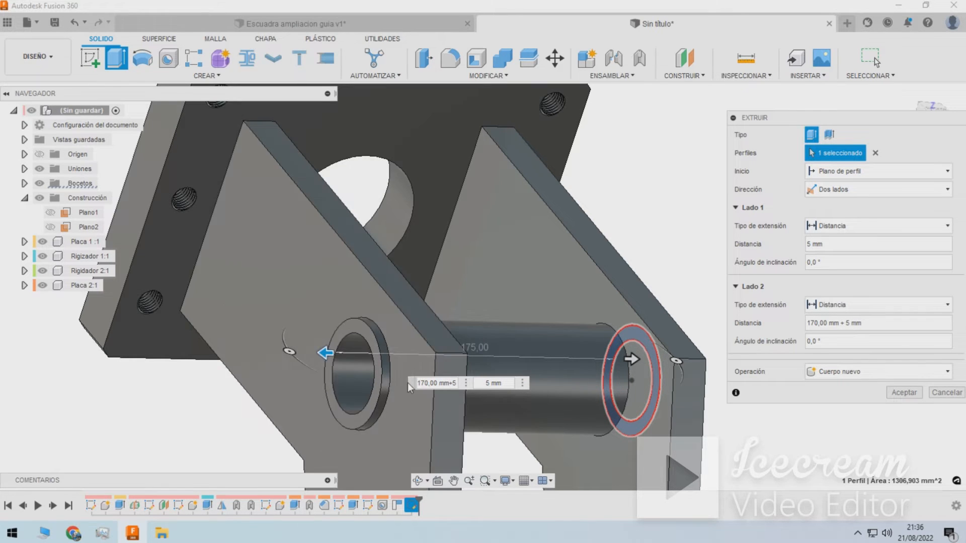
Set the extrusion's operation to new component (Nuevo componente) and create the tube.
{"action": "left_click", "coordinate": [825, 371]}
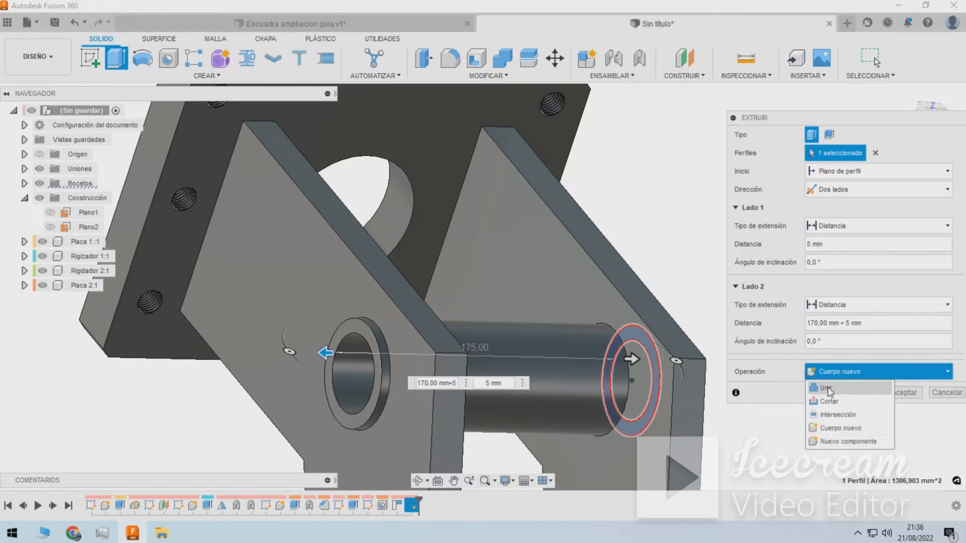
{"action": "left_click", "coordinate": [848, 441]}
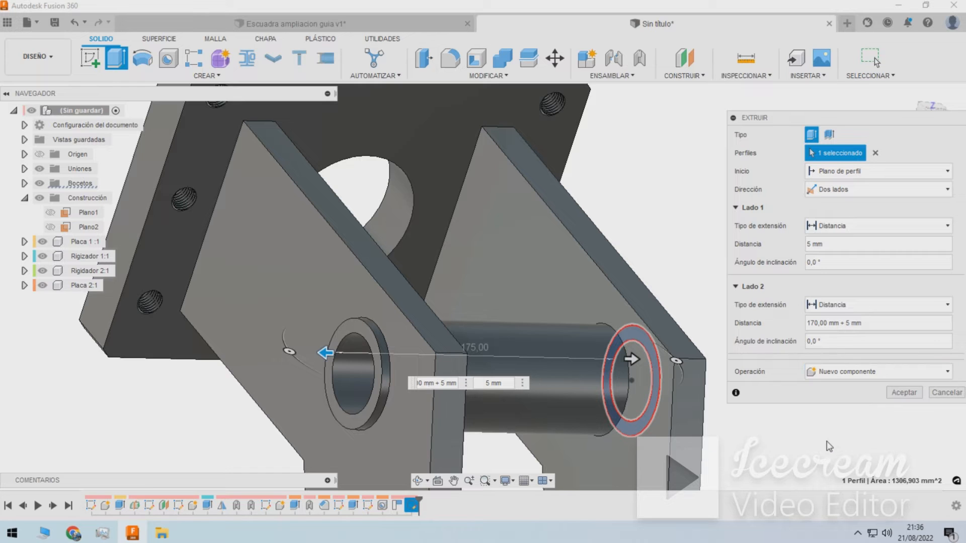
{"action": "left_click", "coordinate": [903, 392]}
{"action": "middle_click_drag", "start_coordinate": [883, 398], "coordinate": [587, 289], "text": "shift"}
{"action": "scroll", "coordinate": [410, 263], "scroll_direction": "down", "scroll_amount": 5}
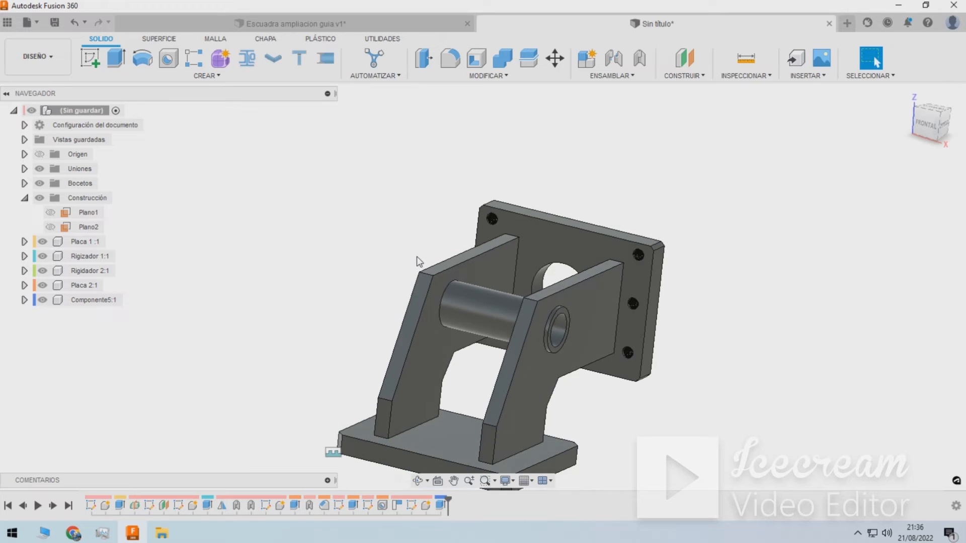
{"action": "middle_click_drag", "start_coordinate": [408, 263], "coordinate": [407, 270], "text": "shift"}
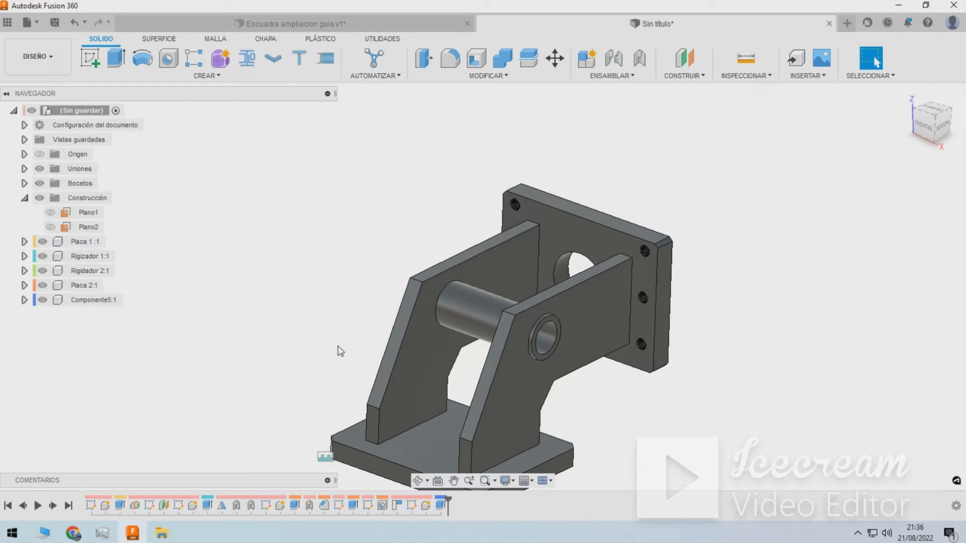
Rename the tube component Componente5 as "Barra perforada".
{"action": "left_click", "coordinate": [97, 304]}
{"action": "double_click", "coordinate": [97, 305]}
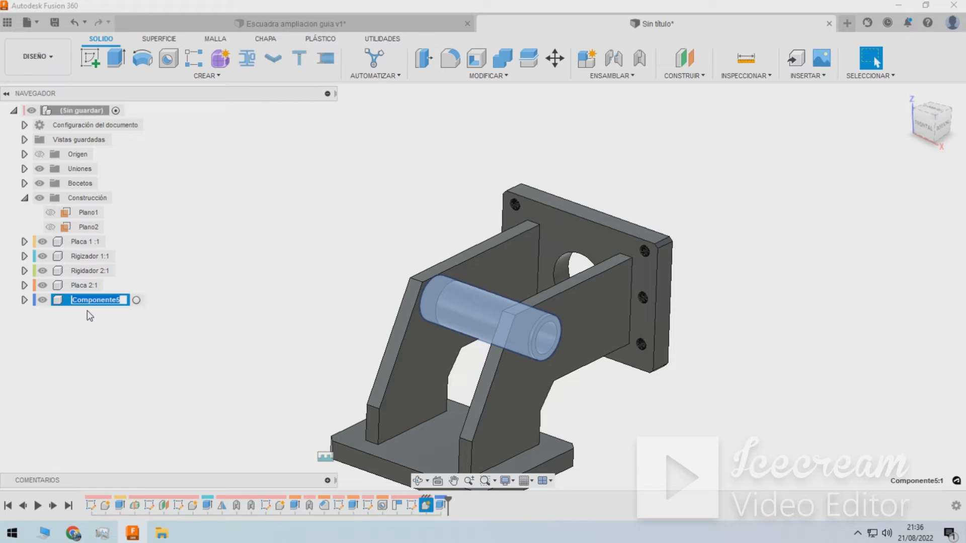
{"action": "type", "text": "Barra perforda"}
{"action": "key", "text": "BackSpace"}
{"action": "key", "text": "BackSpace"}
{"action": "type", "text": "ada"}
{"action": "key", "text": "Return"}
{"action": "left_click", "coordinate": [323, 309]}
Start a sketch on the upper face of the Placa 1 base plate.
{"action": "middle_click_drag", "start_coordinate": [335, 284], "coordinate": [427, 424], "text": "shift"}
{"action": "scroll", "coordinate": [446, 418], "scroll_direction": "up", "scroll_amount": 5}
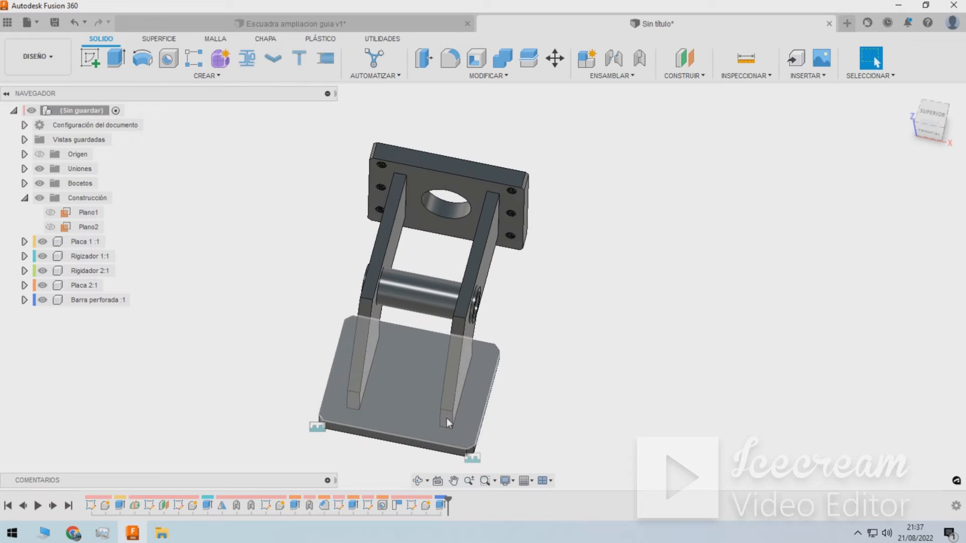
{"action": "left_click", "coordinate": [483, 392]}
{"action": "left_click", "coordinate": [87, 59]}
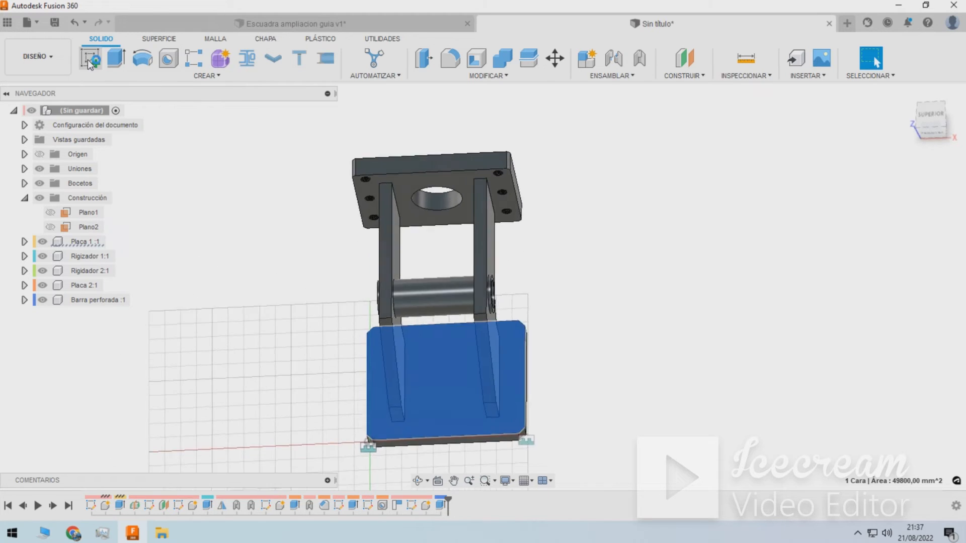
{"action": "scroll", "coordinate": [431, 374], "scroll_direction": "up", "scroll_amount": 2}
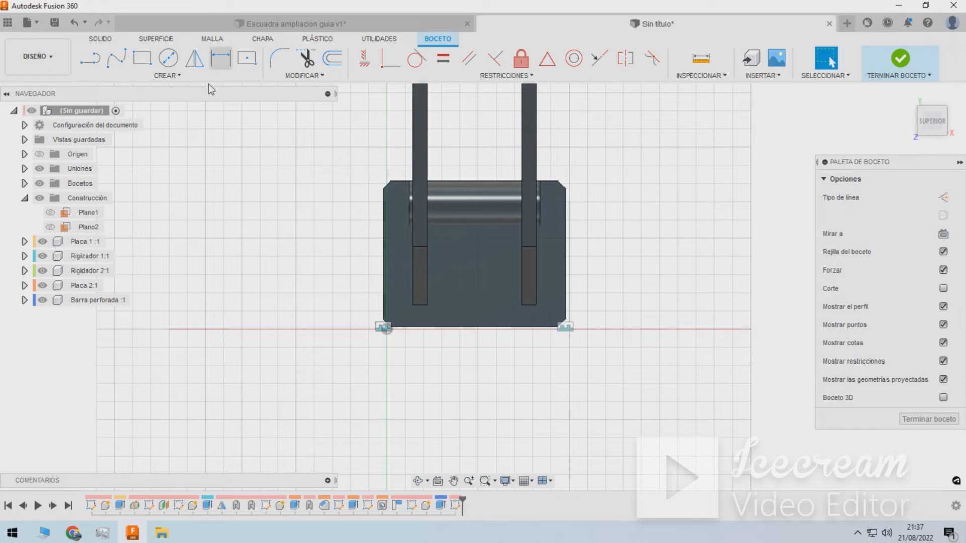
Offset the base plate's outline 20 mm inward to form a rectangle.
{"action": "left_click", "coordinate": [168, 75]}
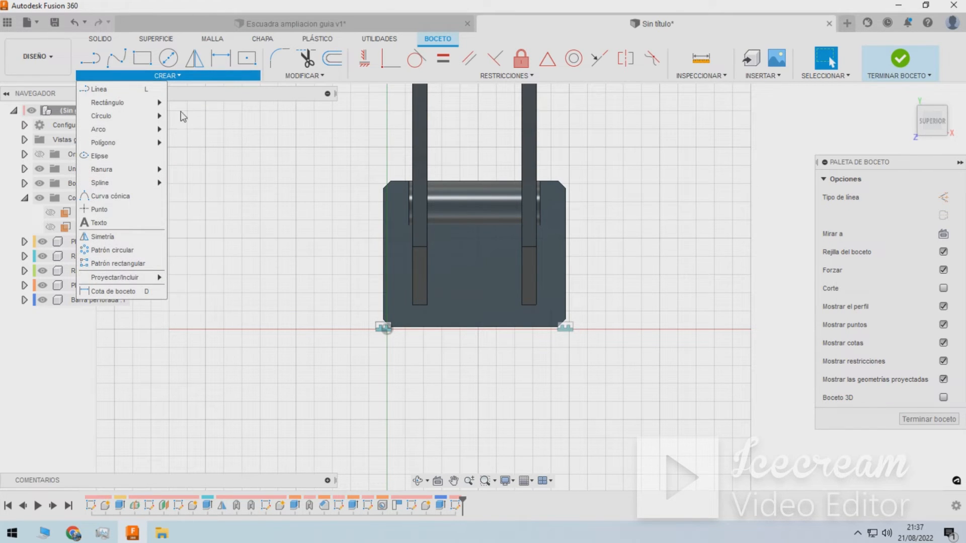
{"action": "left_click", "coordinate": [282, 77]}
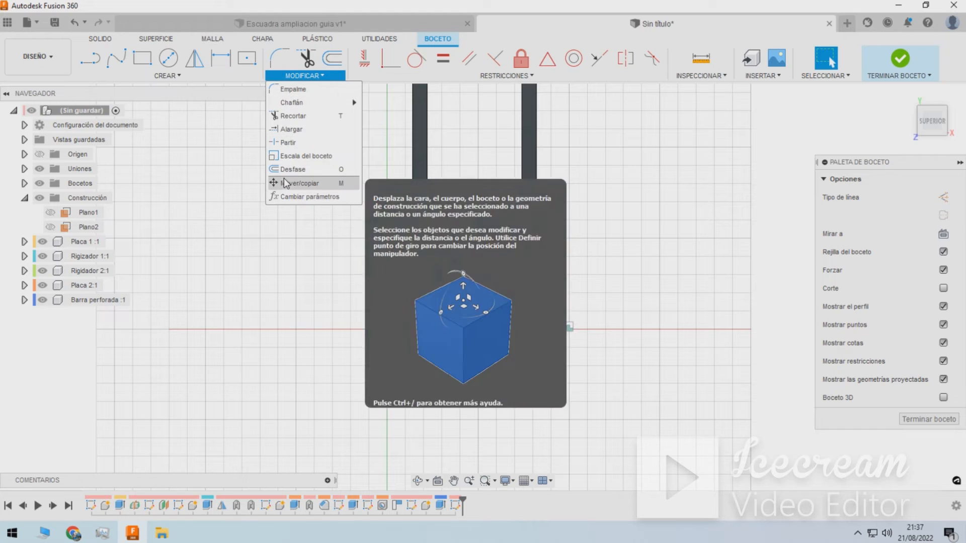
{"action": "left_click", "coordinate": [352, 169]}
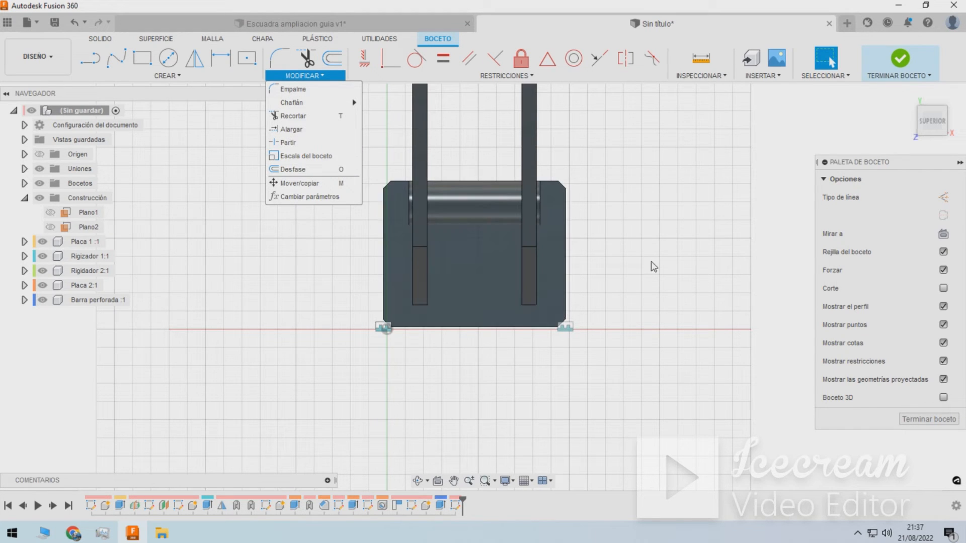
{"action": "left_click", "coordinate": [563, 244]}
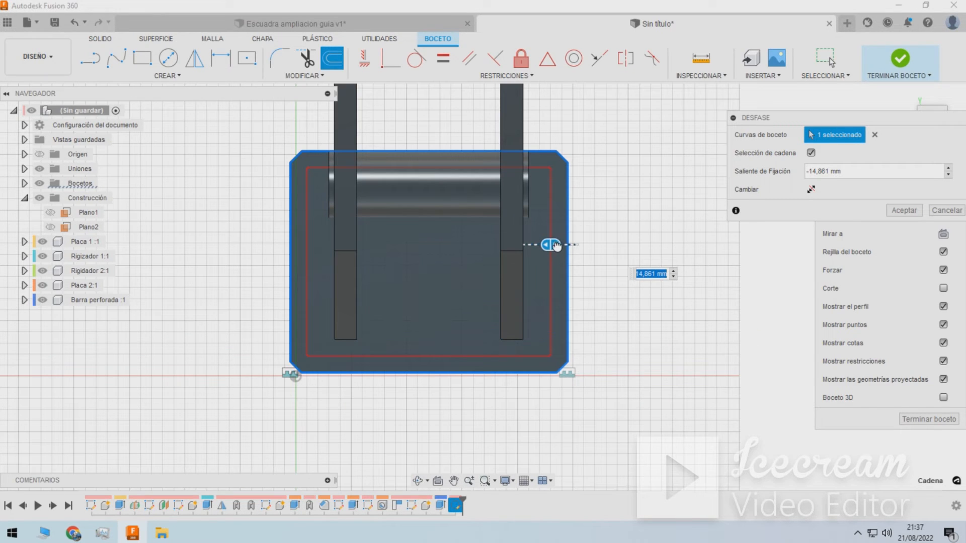
{"action": "mouse_move", "coordinate": [556, 245]}
{"action": "left_mouse_down"}
{"action": "mouse_move", "coordinate": [545, 246]}
{"action": "mouse_move", "coordinate": [553, 247]}
{"action": "left_mouse_up"}
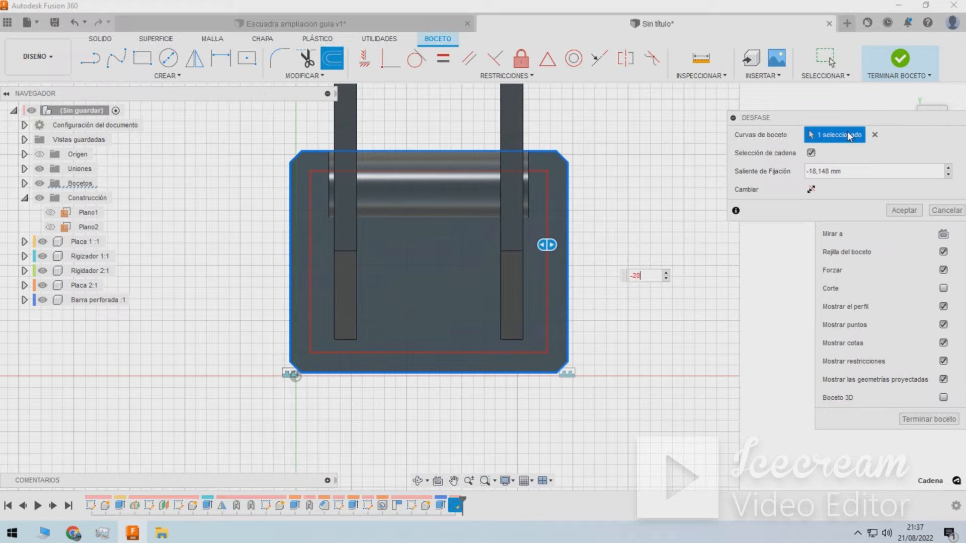
{"action": "key", "text": "Return"}
{"action": "key", "text": "Return"}
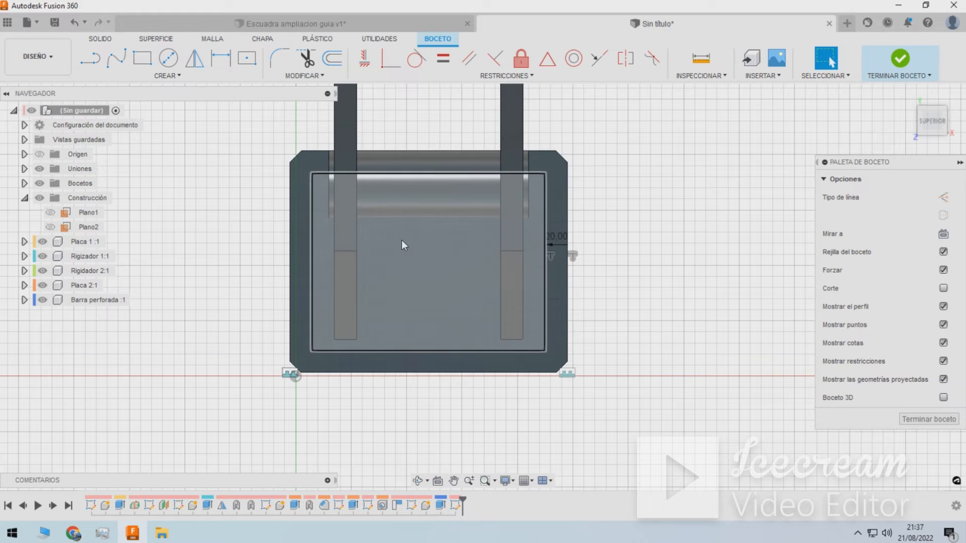
Draw a horizontal line joining the midpoints of the offset rectangle's two short sides.
{"action": "key", "text": "l"}
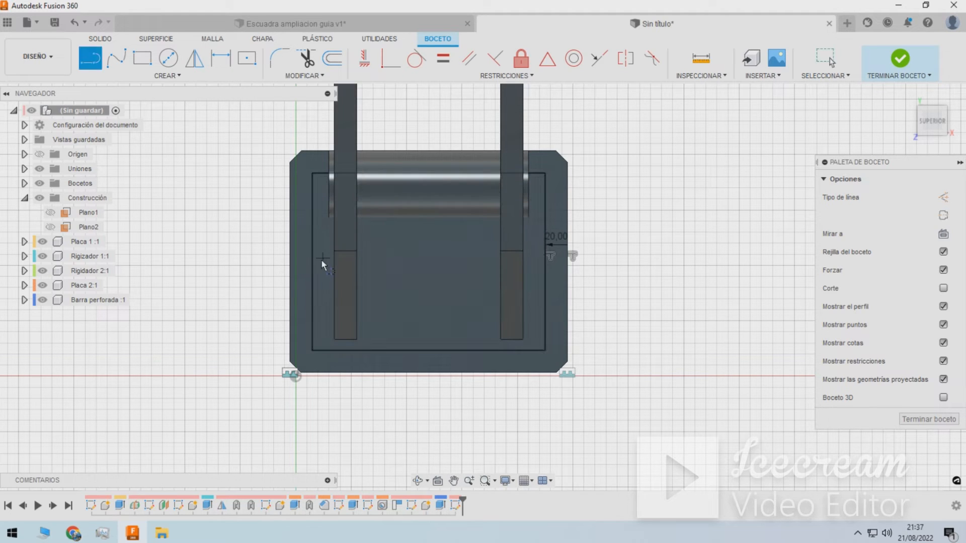
{"action": "left_click", "coordinate": [313, 262]}
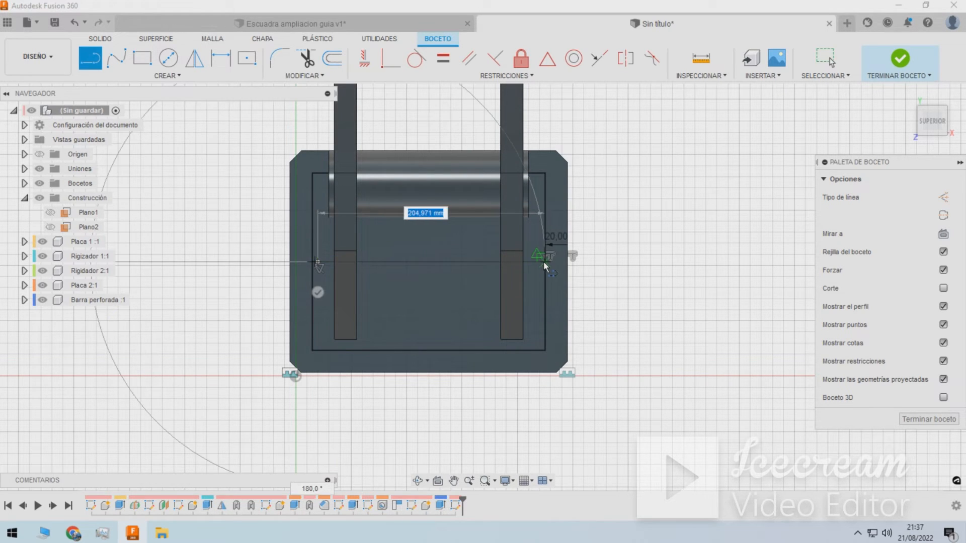
{"action": "left_click", "coordinate": [543, 261]}
{"action": "scroll", "coordinate": [284, 255], "scroll_direction": "up", "scroll_amount": 2}
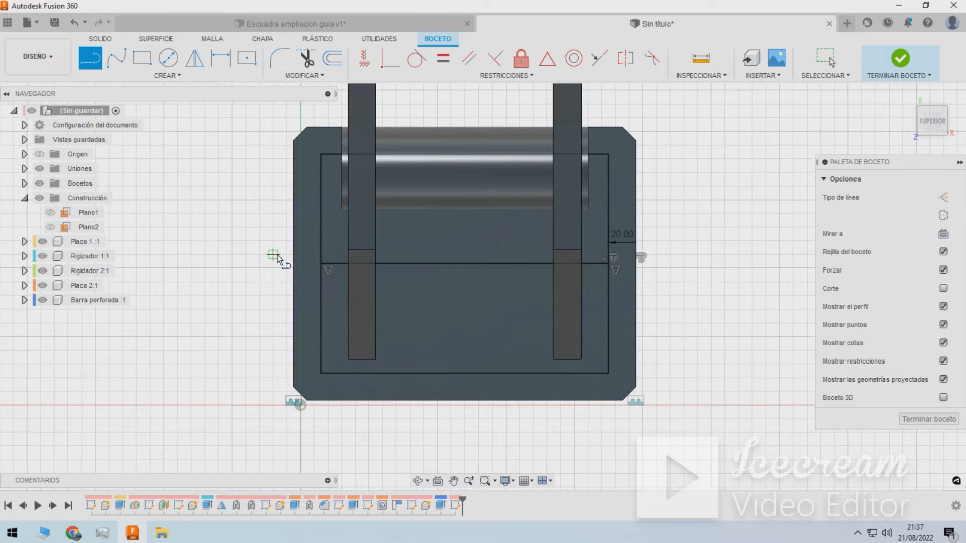
Draw 16 mm diameter circles centered on the two left corners of the offset rectangle.
{"action": "key", "text": "c"}
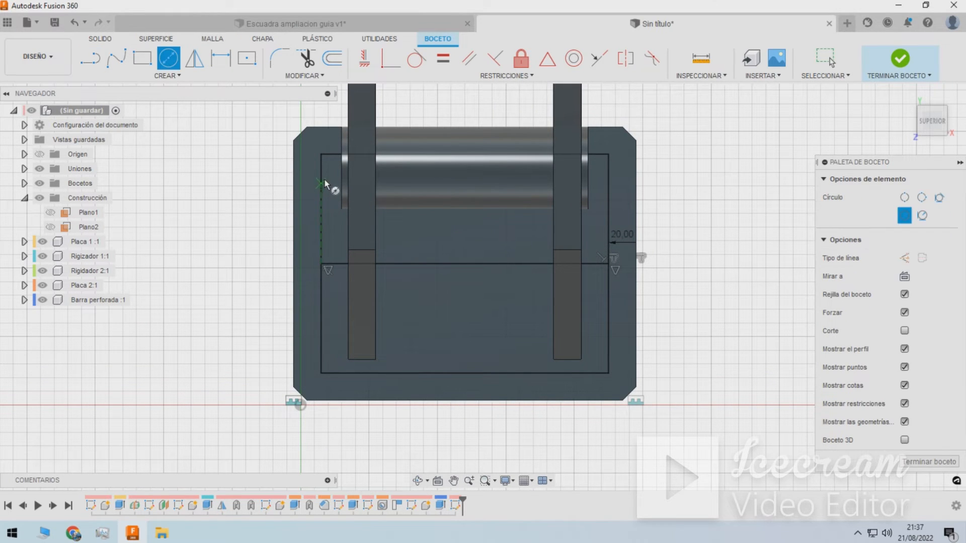
{"action": "left_click", "coordinate": [319, 169]}
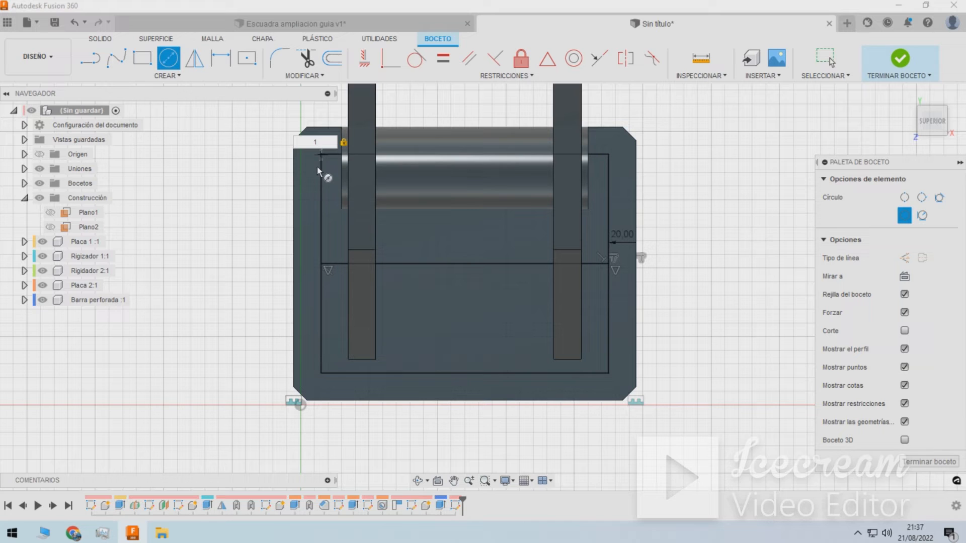
{"action": "type", "text": "16"}
{"action": "key", "text": "Return"}
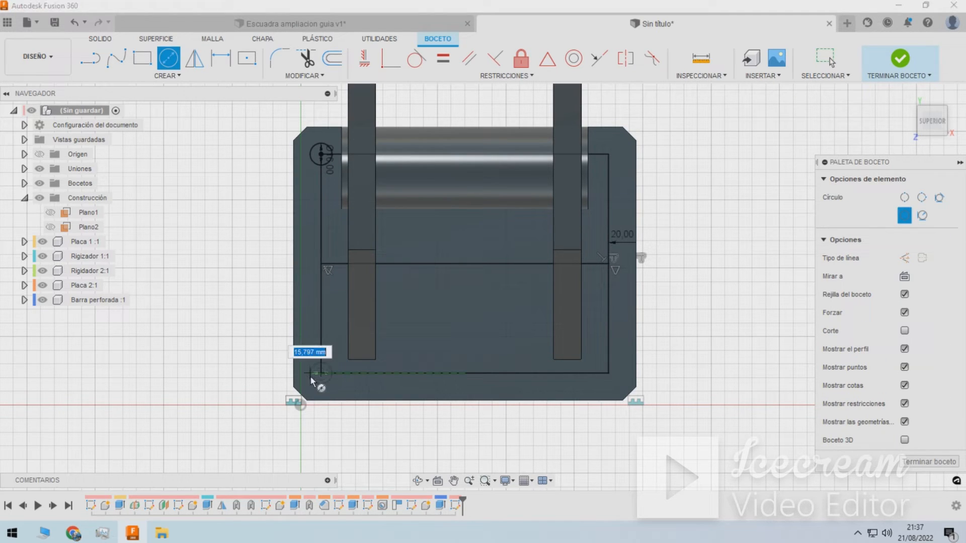
{"action": "type", "text": "10"}
{"action": "key", "text": "Return"}
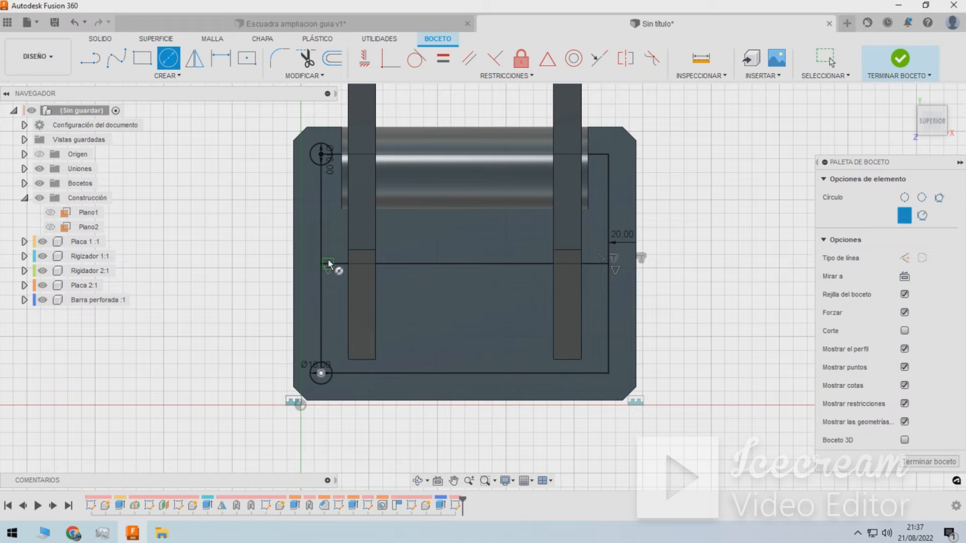
Draw a 16 mm diameter circle centered where the horizontal midline meets the offset rectangle's left side.
{"action": "left_click", "coordinate": [322, 265]}
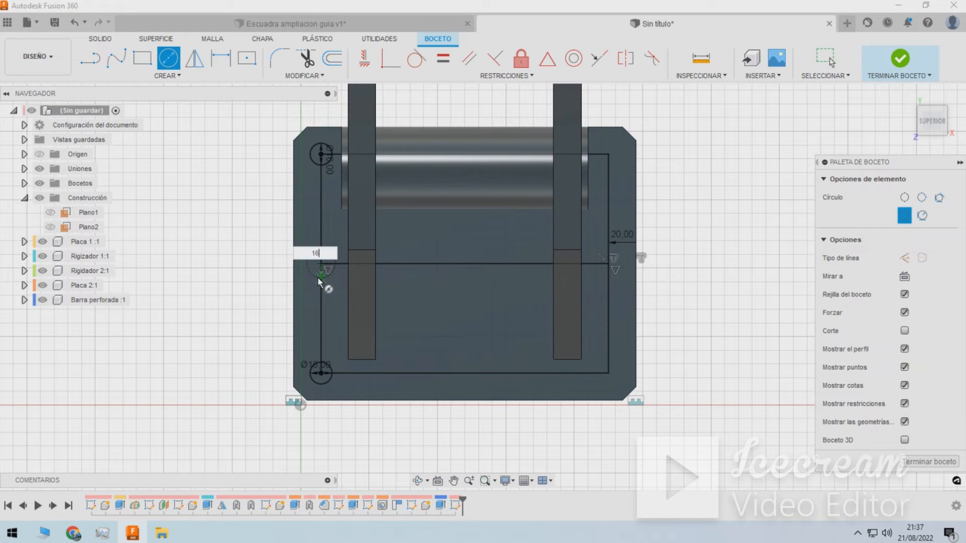
{"action": "key", "text": "Return"}
{"action": "key", "text": "Escape"}
Copy the three 16 mm circles about 203 mm across the plate, close to the offset rectangle's right side.
{"action": "left_click", "coordinate": [317, 162]}
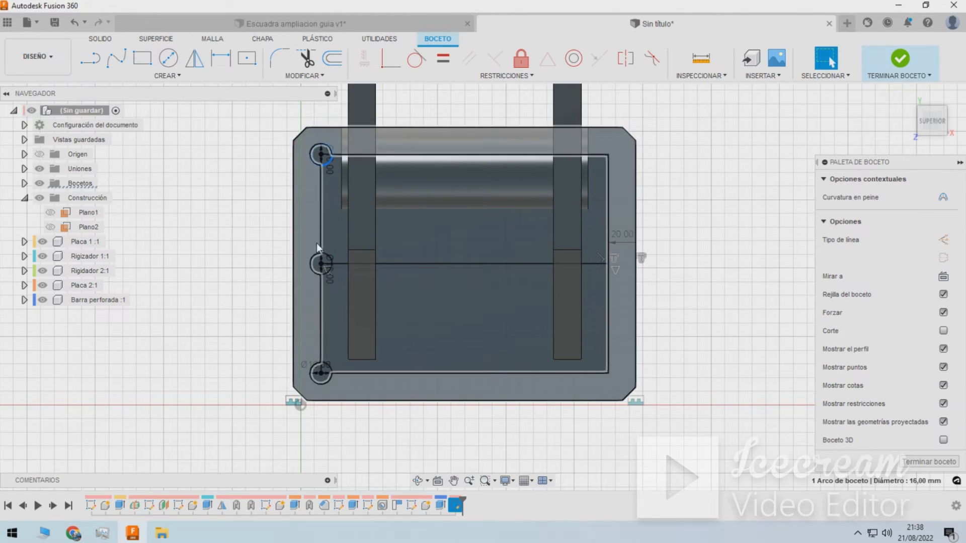
{"action": "left_click", "coordinate": [317, 261], "text": "ctrl"}
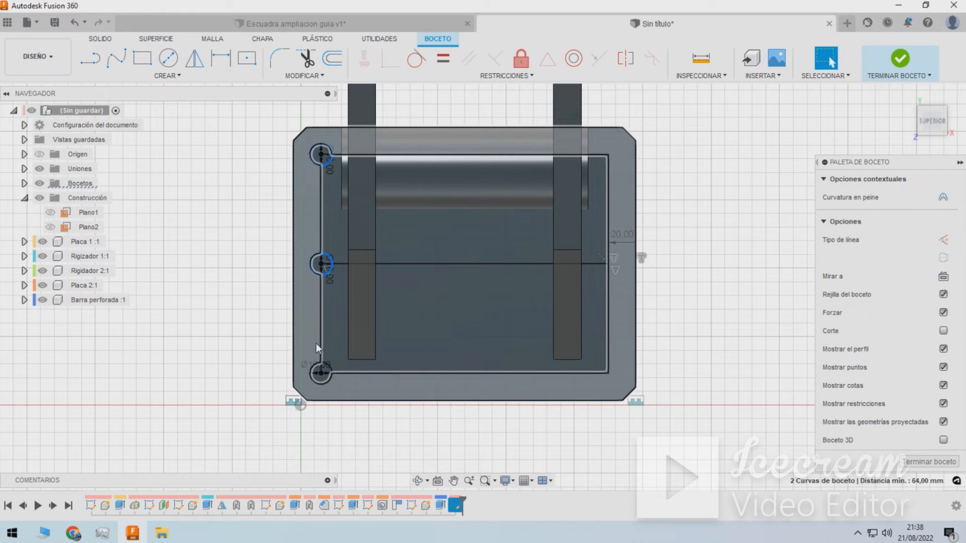
{"action": "left_click", "coordinate": [318, 372], "text": "ctrl"}
{"action": "right_click", "coordinate": [314, 374]}
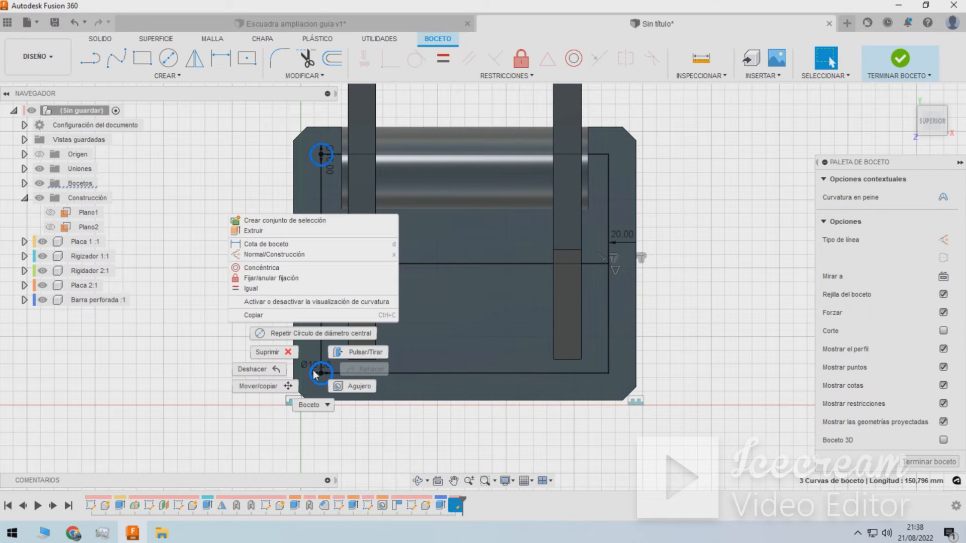
{"action": "left_click", "coordinate": [299, 314]}
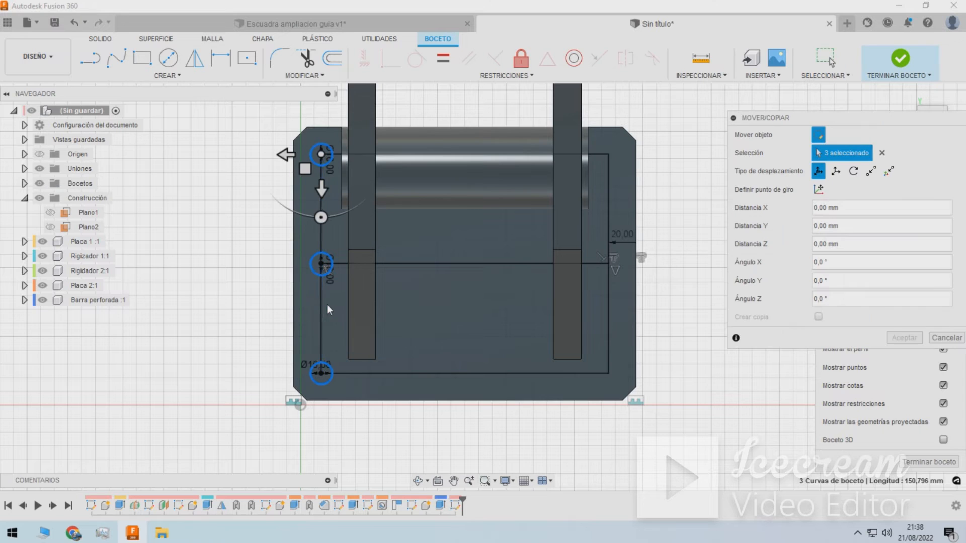
{"action": "mouse_move", "coordinate": [287, 154]}
{"action": "left_mouse_down"}
{"action": "mouse_move", "coordinate": [561, 156]}
{"action": "mouse_move", "coordinate": [570, 186]}
{"action": "left_mouse_up"}
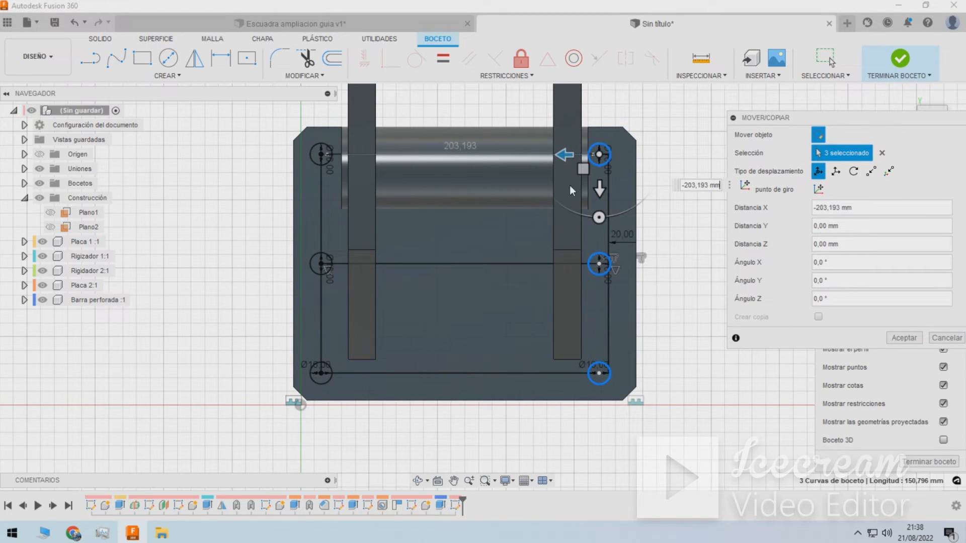
{"action": "scroll", "coordinate": [621, 258], "scroll_direction": "up", "scroll_amount": 5}
{"action": "left_click", "coordinate": [592, 274]}
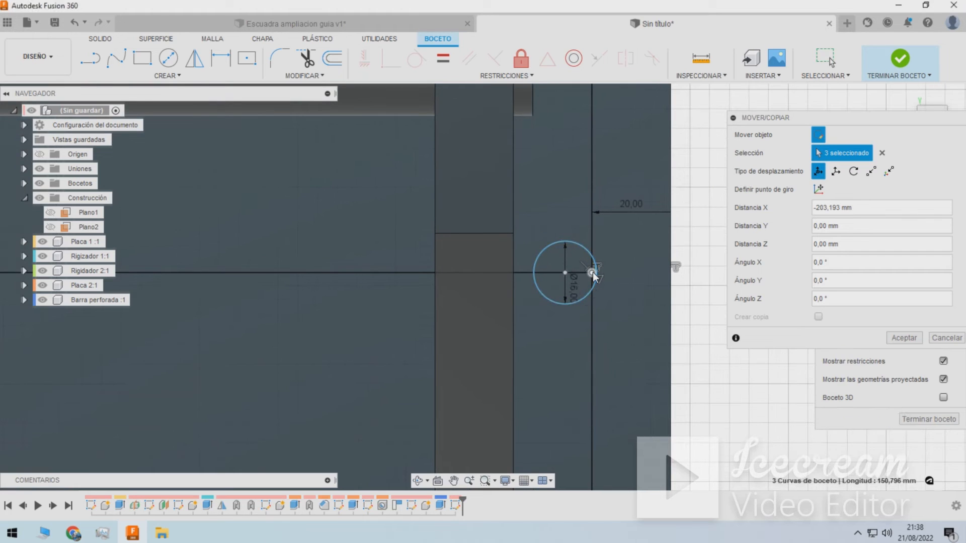
{"action": "left_click", "coordinate": [904, 337]}
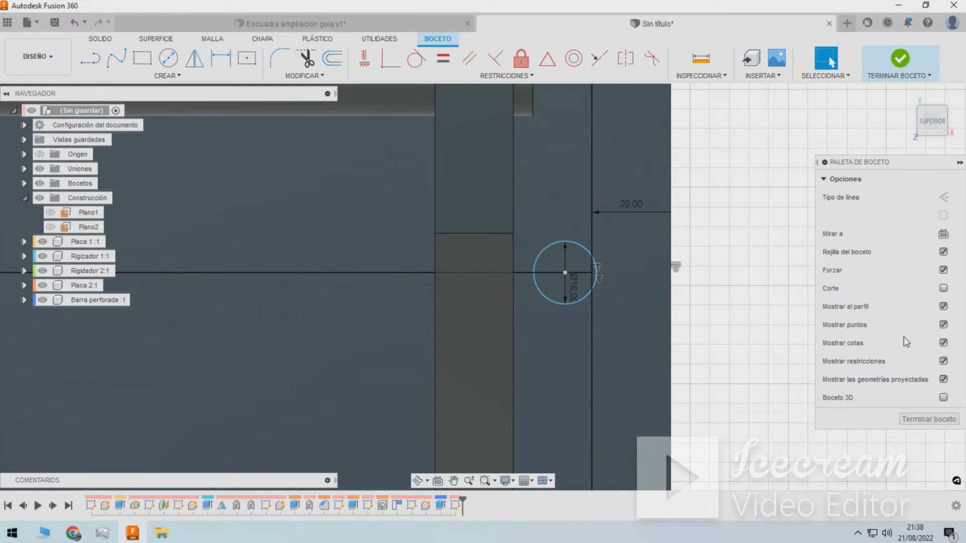
Try to make the centers of the upper and middle copied circles coincident.
{"action": "scroll", "coordinate": [652, 297], "scroll_direction": "down", "scroll_amount": 5}
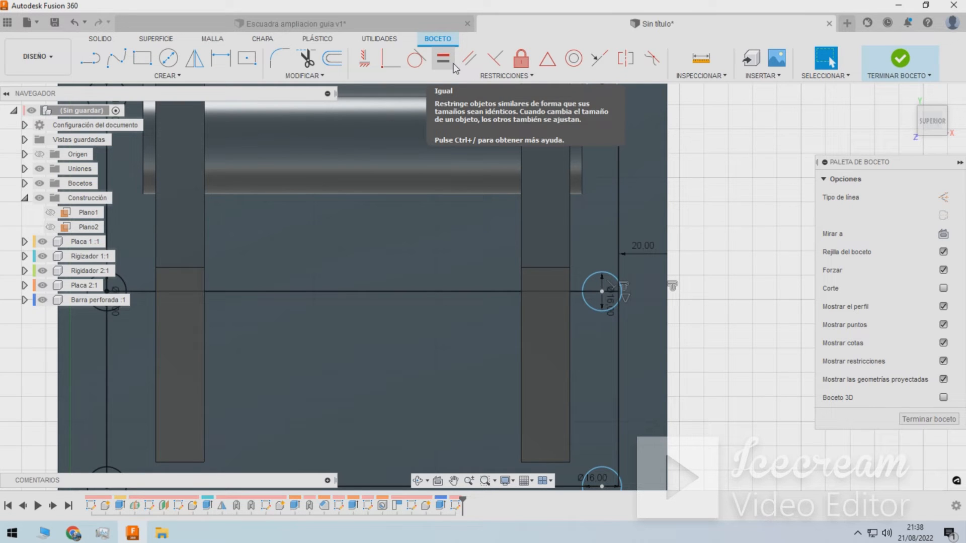
{"action": "left_click", "coordinate": [392, 60]}
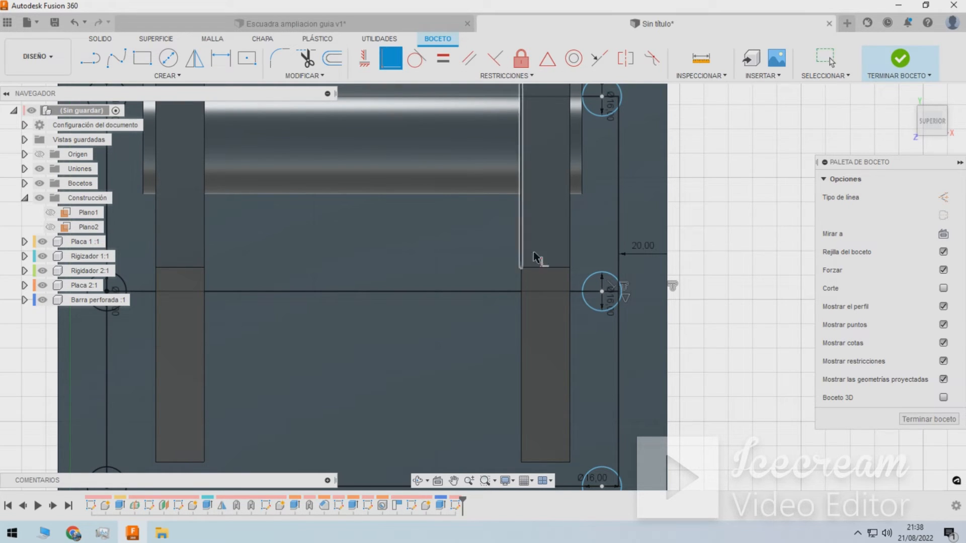
{"action": "left_click", "coordinate": [603, 97]}
{"action": "left_click", "coordinate": [603, 292]}
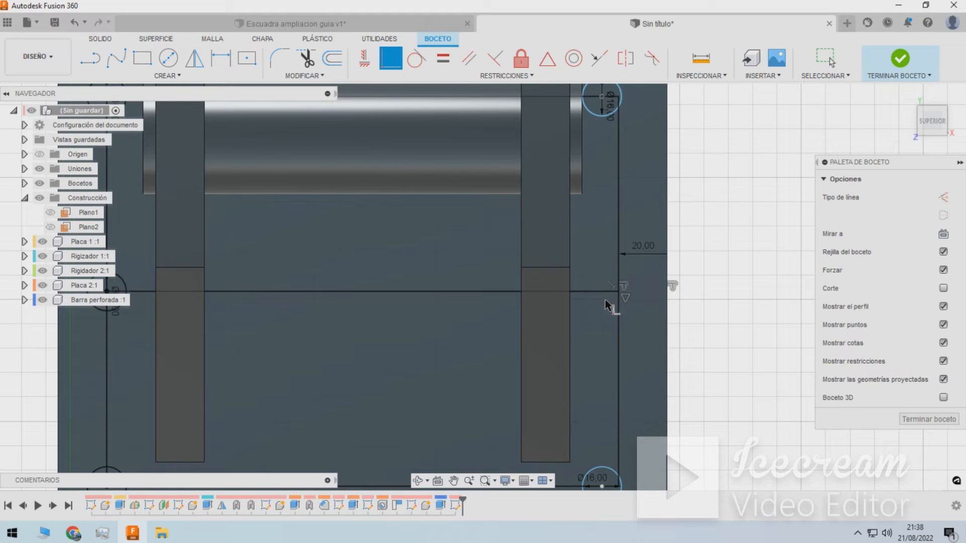
{"action": "scroll", "coordinate": [608, 306], "scroll_direction": "down", "scroll_amount": 2}
{"action": "key", "text": "Escape"}
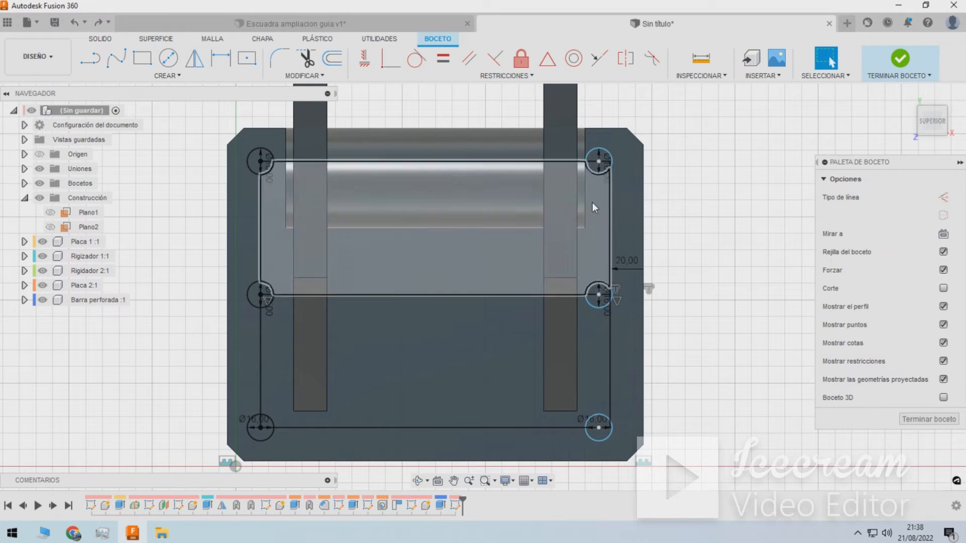
Constrain the centers of the three copied circles to be coincident with the offset rectangle's right side.
{"action": "left_click", "coordinate": [391, 58]}
{"action": "scroll", "coordinate": [607, 161], "scroll_direction": "up", "scroll_amount": 2}
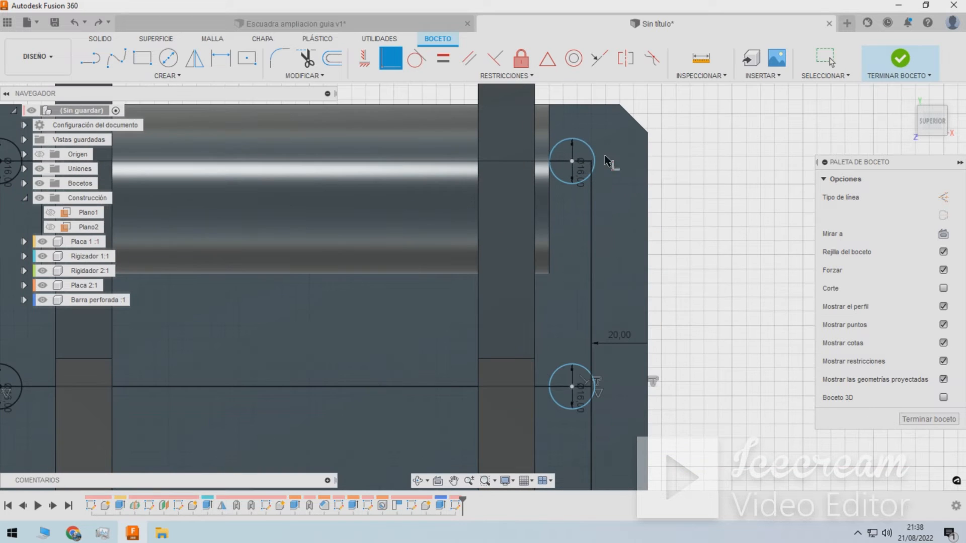
{"action": "left_click", "coordinate": [572, 162]}
{"action": "left_click", "coordinate": [595, 203]}
{"action": "scroll", "coordinate": [591, 211], "scroll_direction": "down", "scroll_amount": 3}
{"action": "scroll", "coordinate": [580, 308], "scroll_direction": "up", "scroll_amount": 2}
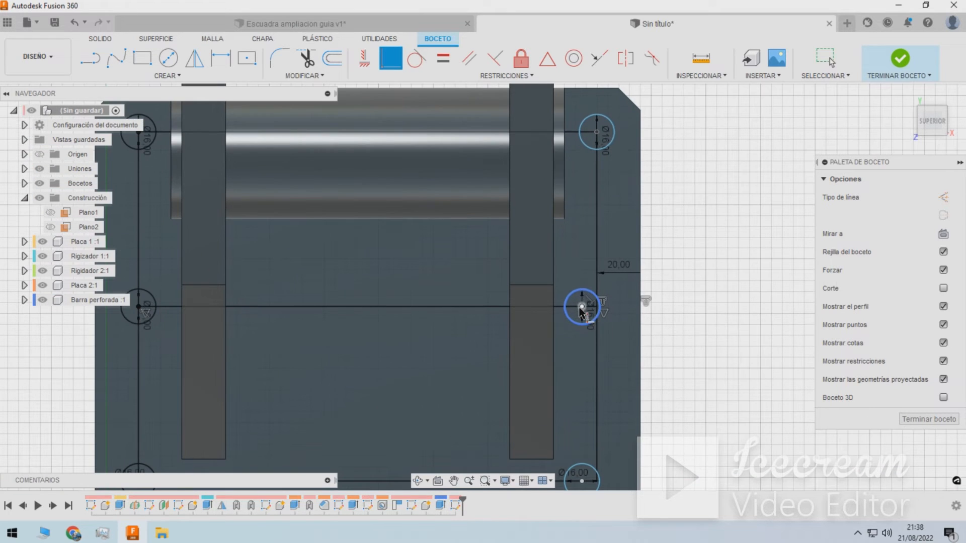
{"action": "left_click", "coordinate": [580, 307]}
{"action": "left_click", "coordinate": [596, 340]}
{"action": "scroll", "coordinate": [597, 341], "scroll_direction": "down", "scroll_amount": 3}
{"action": "scroll", "coordinate": [607, 410], "scroll_direction": "up", "scroll_amount": 2}
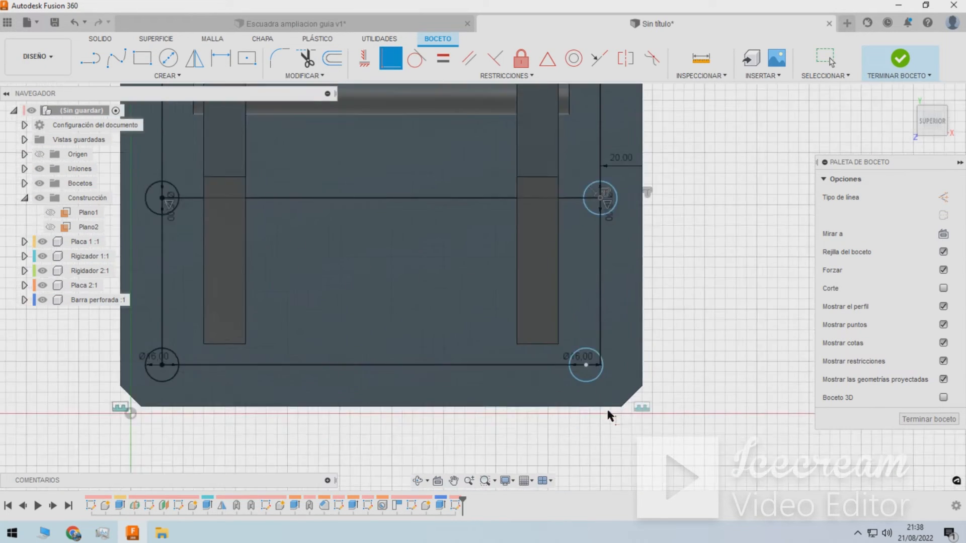
{"action": "scroll", "coordinate": [607, 411], "scroll_direction": "up", "scroll_amount": 2}
{"action": "left_click", "coordinate": [581, 353]}
{"action": "left_click", "coordinate": [597, 325]}
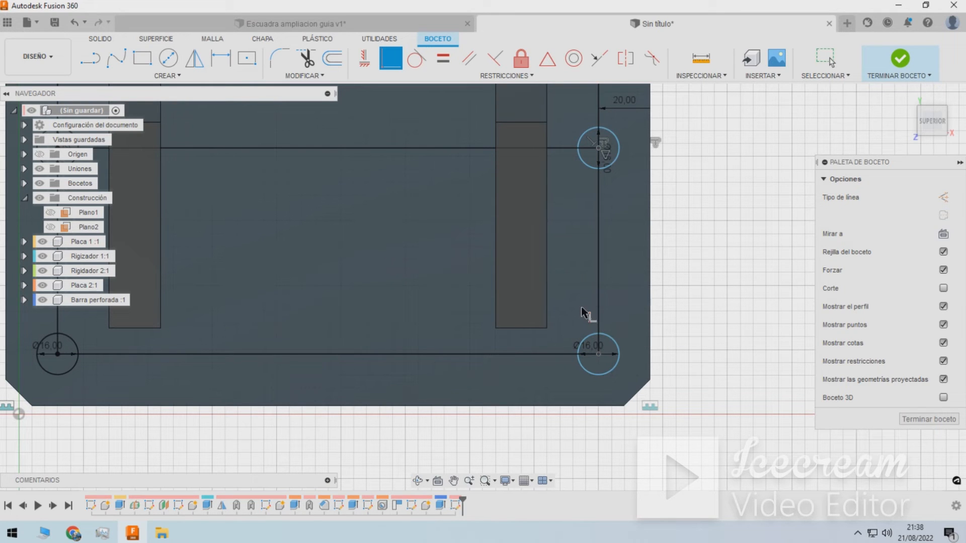
Draw a 12 mm diameter circle on the offset rectangle's right side, between the middle and lower circles.
{"action": "key", "text": "c"}
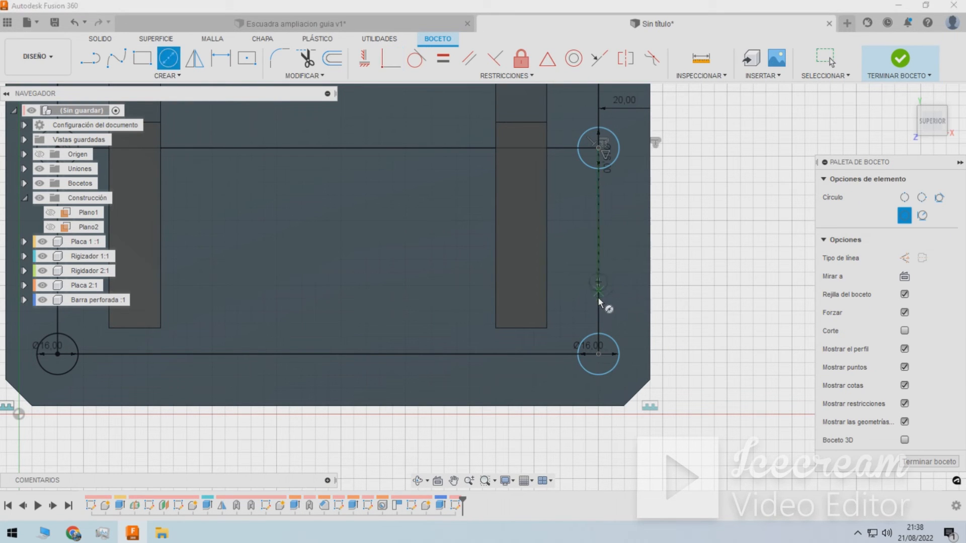
{"action": "left_click", "coordinate": [598, 285]}
{"action": "type", "text": "12"}
{"action": "key", "text": "Return"}
{"action": "key", "text": "Escape"}
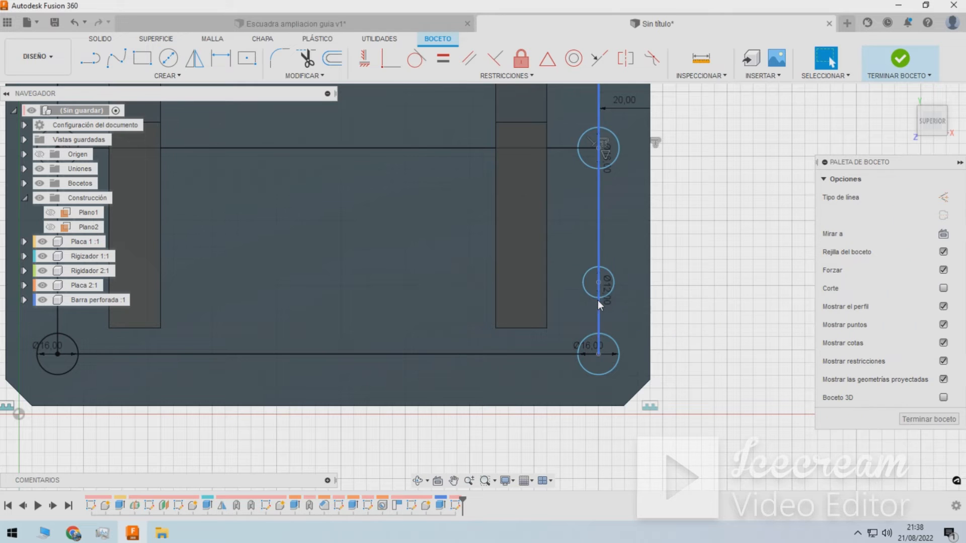
Dimension the 12 mm circle's center 30 mm from the center of the lower-right 16 mm circle.
{"action": "key", "text": "d"}
{"action": "left_click", "coordinate": [597, 355]}
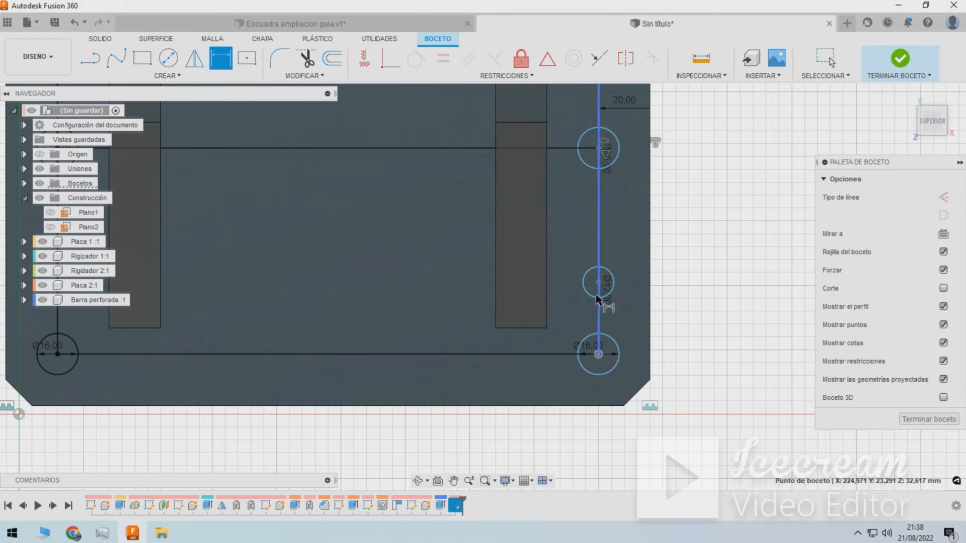
{"action": "left_click", "coordinate": [598, 282]}
{"action": "left_click", "coordinate": [694, 282]}
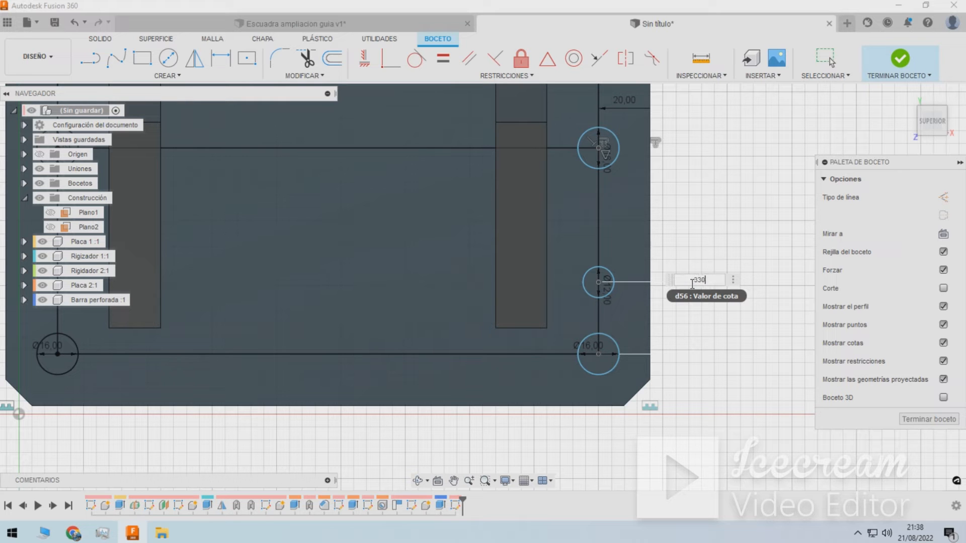
{"action": "type", "text": "30"}
{"action": "key", "text": "Return"}
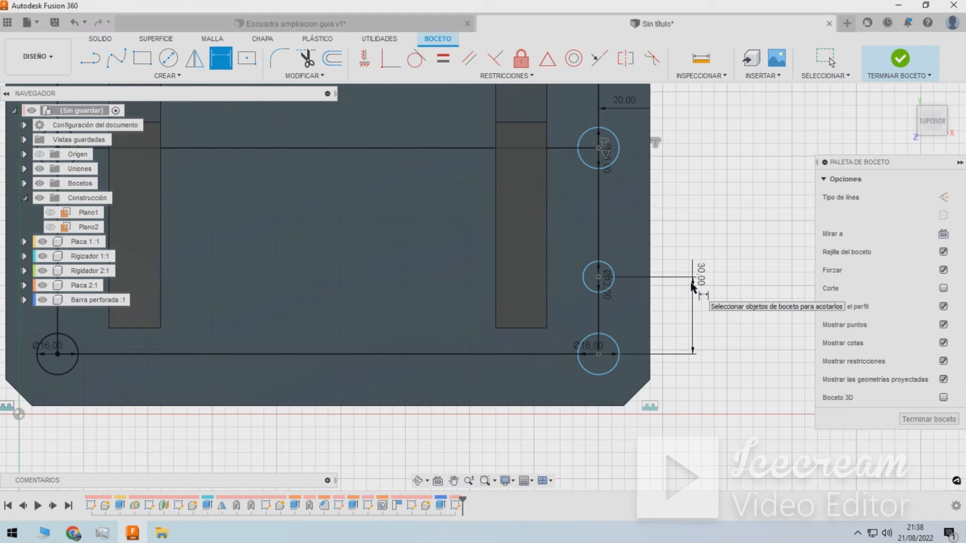
Draw a 12 mm diameter circle on the offset rectangle's left side, between the upper and middle circles.
{"action": "scroll", "coordinate": [684, 307], "scroll_direction": "down", "scroll_amount": 5}
{"action": "scroll", "coordinate": [534, 200], "scroll_direction": "up", "scroll_amount": 6}
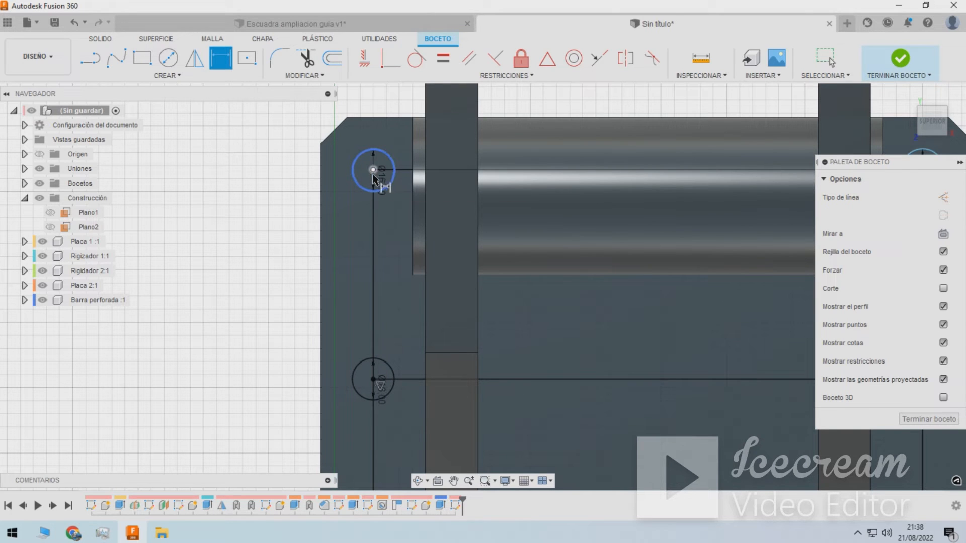
{"action": "key", "text": "c"}
{"action": "left_click", "coordinate": [372, 248]}
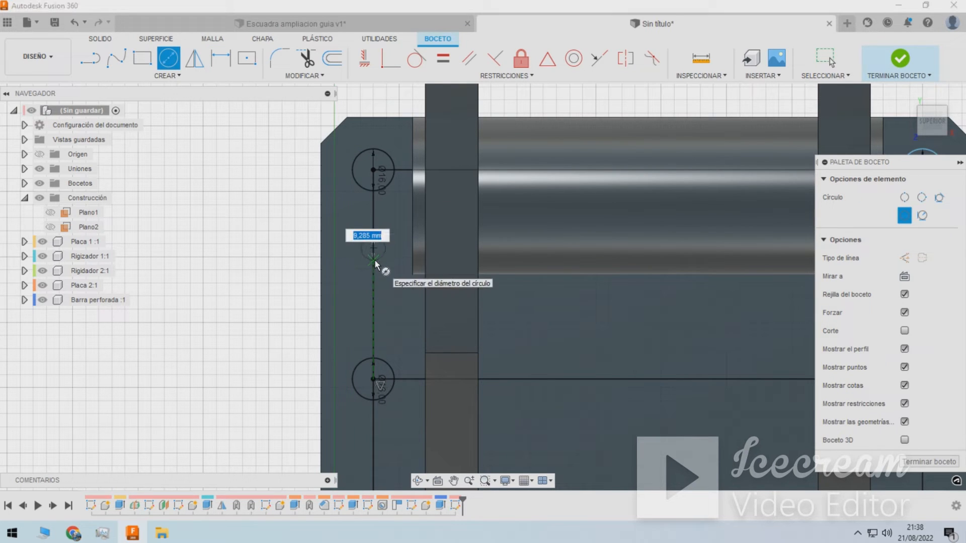
{"action": "type", "text": "30"}
{"action": "key", "text": "Return"}
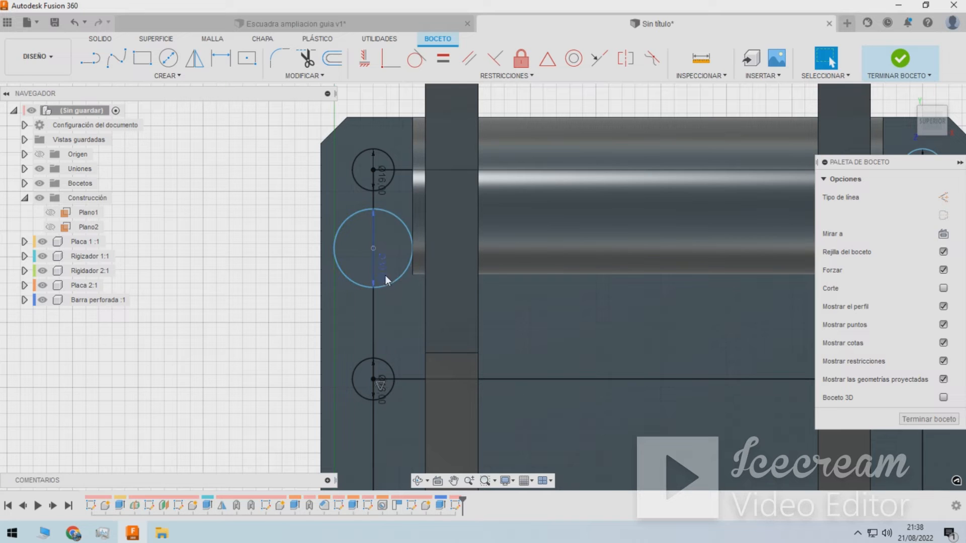
{"action": "double_click", "coordinate": [385, 274]}
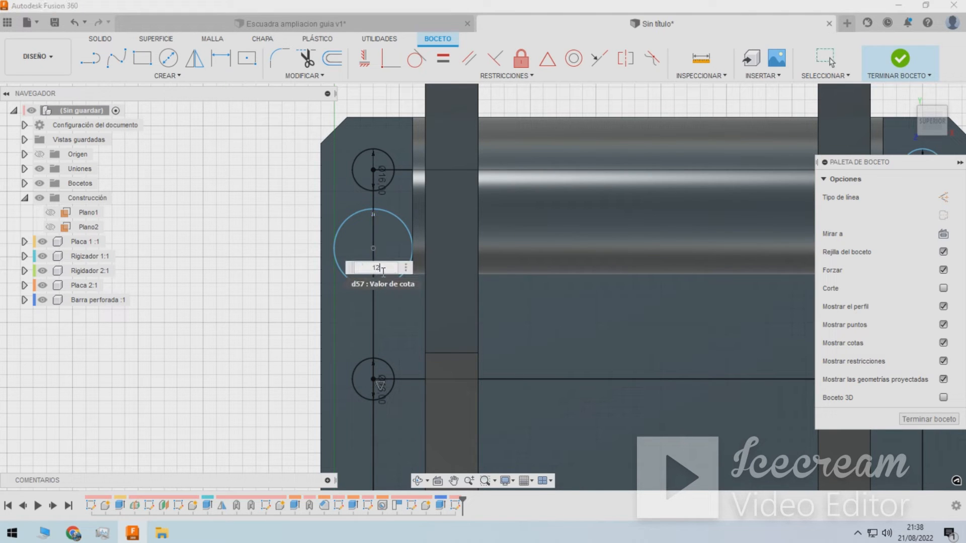
{"action": "key", "text": "Return"}
Dimension the left 12 mm circle's center 30 mm from the center of the upper-left 16 mm circle.
{"action": "key", "text": "d"}
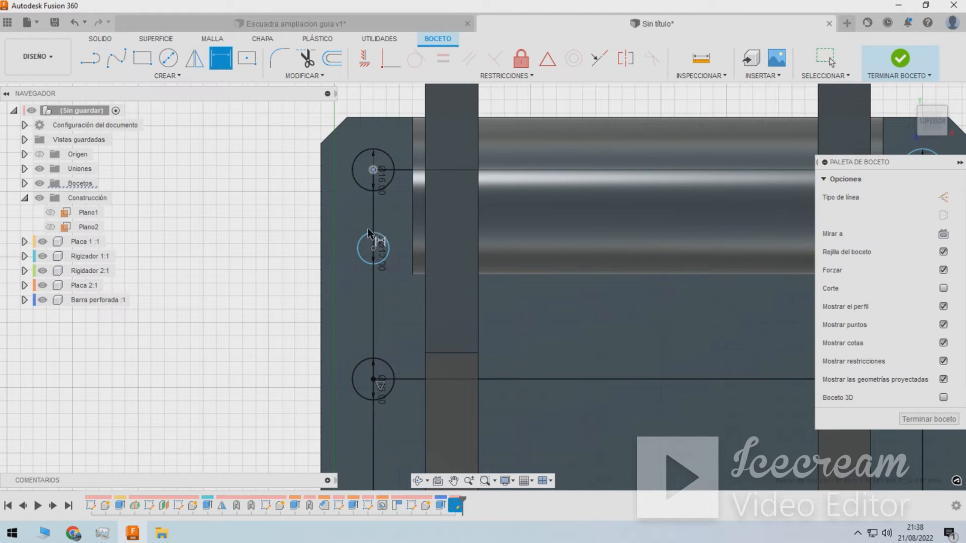
{"action": "left_click", "coordinate": [373, 248]}
{"action": "left_click", "coordinate": [286, 237]}
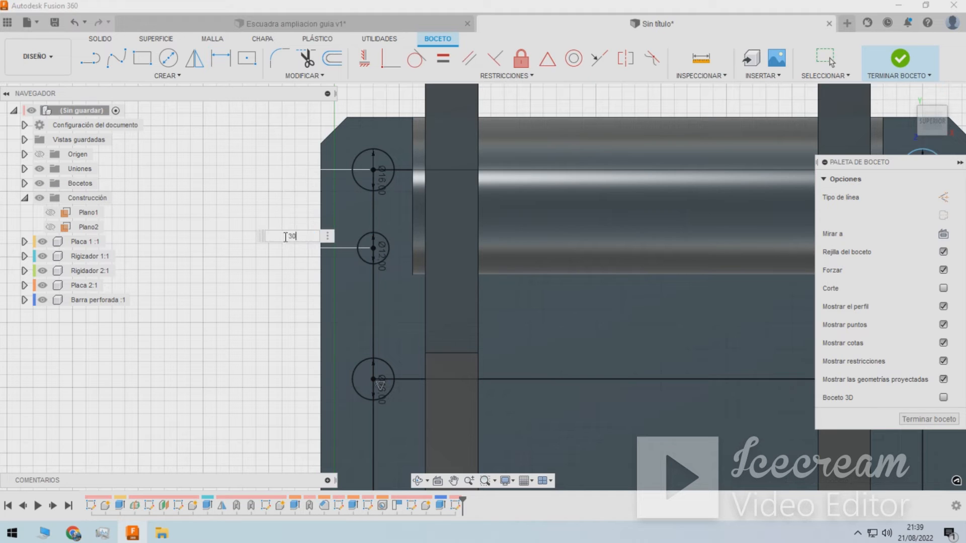
{"action": "key", "text": "Return"}
{"action": "key", "text": "e"}
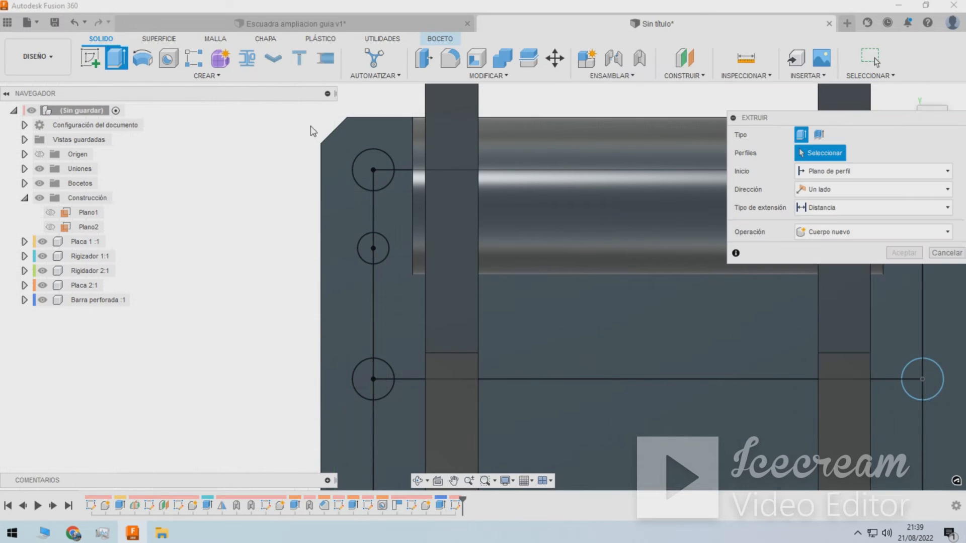
{"action": "left_click", "coordinate": [377, 180]}
{"action": "left_click", "coordinate": [378, 180]}
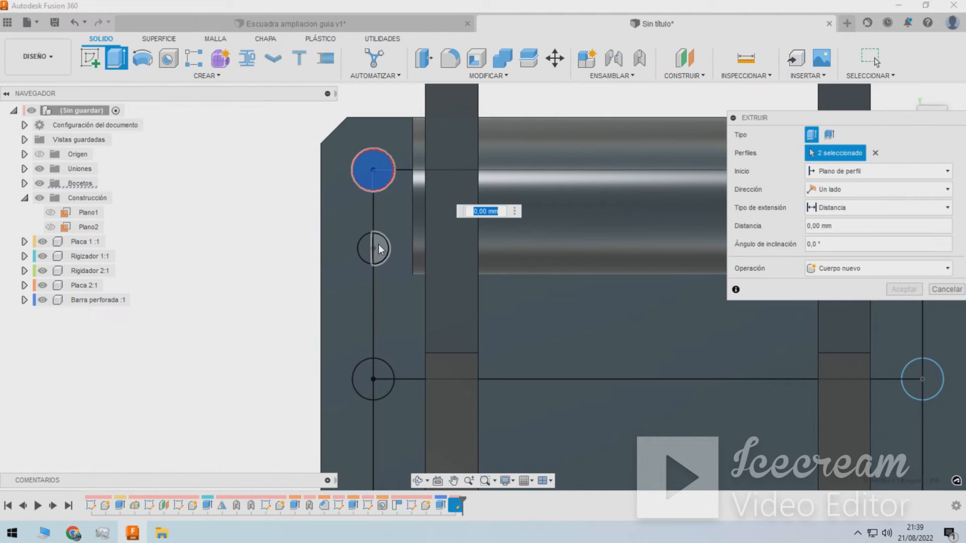
{"action": "left_click", "coordinate": [378, 243]}
{"action": "double_click", "coordinate": [370, 248]}
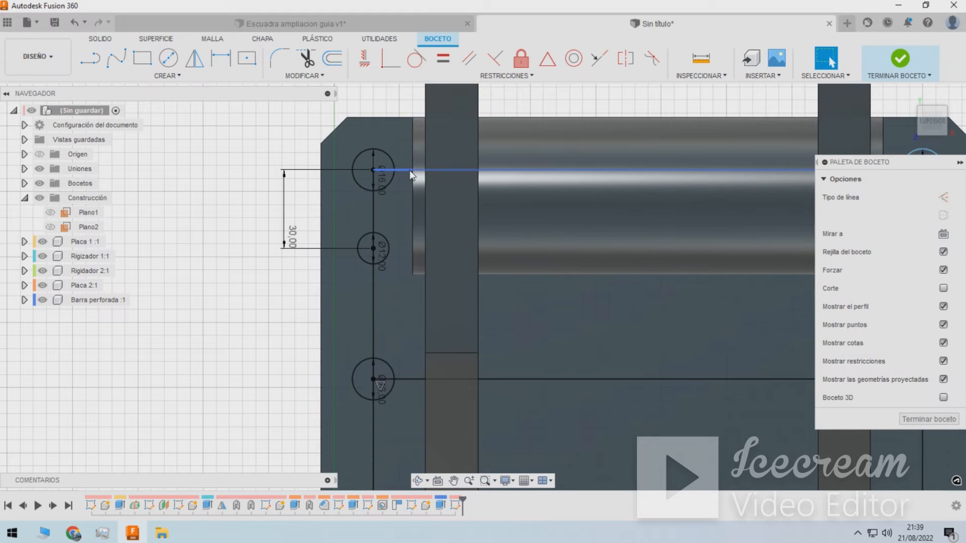
Convert the offset rectangle's four sides and the horizontal line through the middle circles to construction lines.
{"action": "left_click", "coordinate": [373, 209]}
{"action": "left_click", "coordinate": [403, 171]}
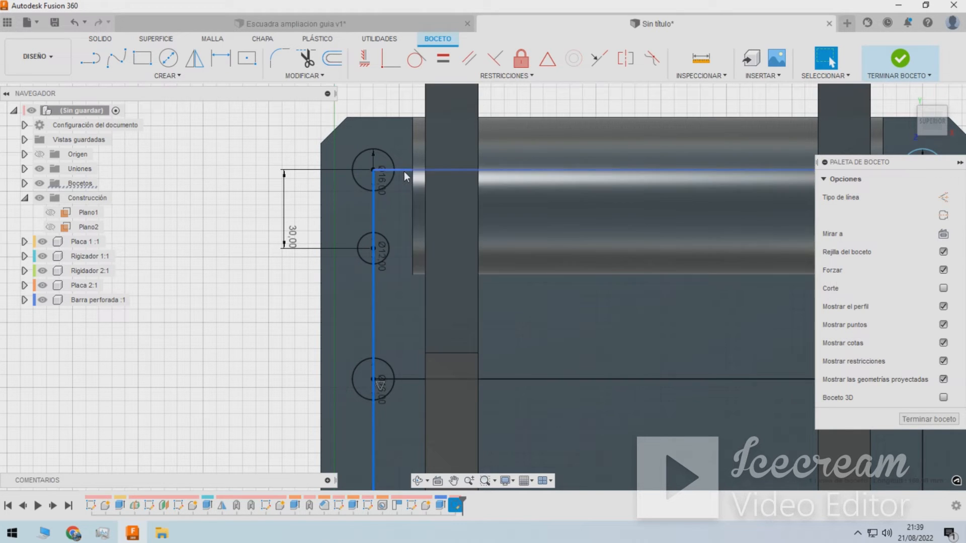
{"action": "left_click", "coordinate": [407, 378]}
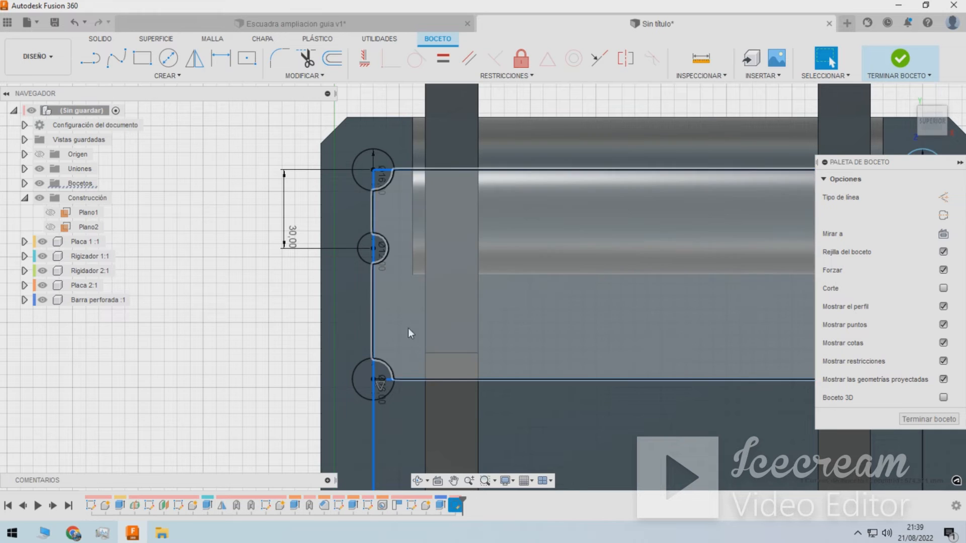
{"action": "scroll", "coordinate": [393, 382], "scroll_direction": "up", "scroll_amount": 5}
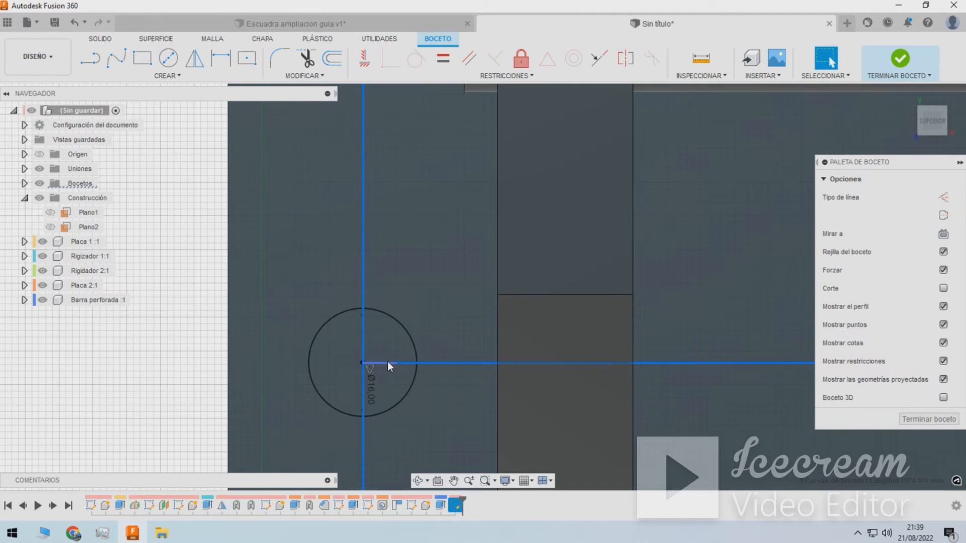
{"action": "left_click", "coordinate": [387, 362]}
{"action": "scroll", "coordinate": [411, 241], "scroll_direction": "down", "scroll_amount": 6}
{"action": "scroll", "coordinate": [447, 371], "scroll_direction": "up", "scroll_amount": 5}
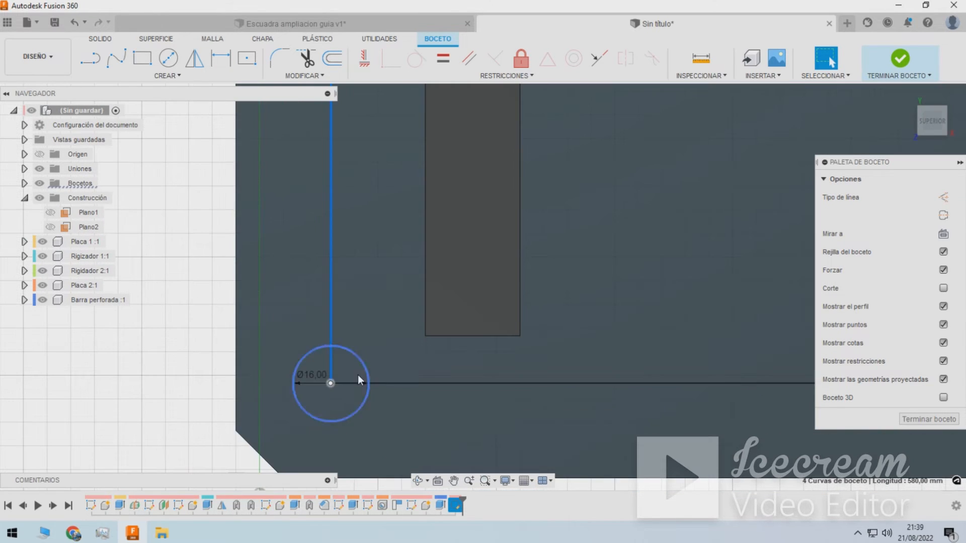
{"action": "left_click", "coordinate": [357, 384]}
{"action": "scroll", "coordinate": [352, 382], "scroll_direction": "down", "scroll_amount": 5}
{"action": "scroll", "coordinate": [639, 339], "scroll_direction": "up", "scroll_amount": 5}
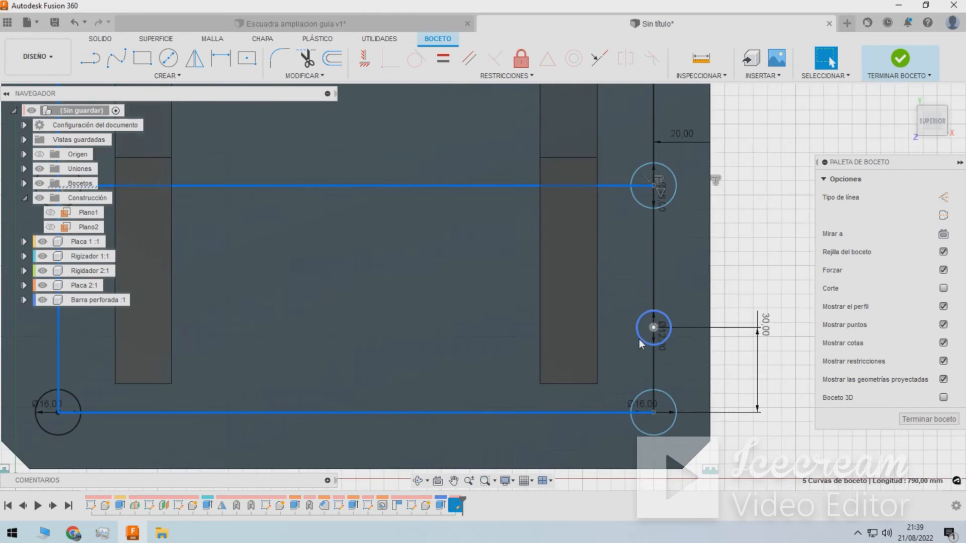
{"action": "scroll", "coordinate": [654, 393], "scroll_direction": "up", "scroll_amount": 3}
{"action": "left_click", "coordinate": [665, 407]}
{"action": "scroll", "coordinate": [649, 402], "scroll_direction": "down", "scroll_amount": 7}
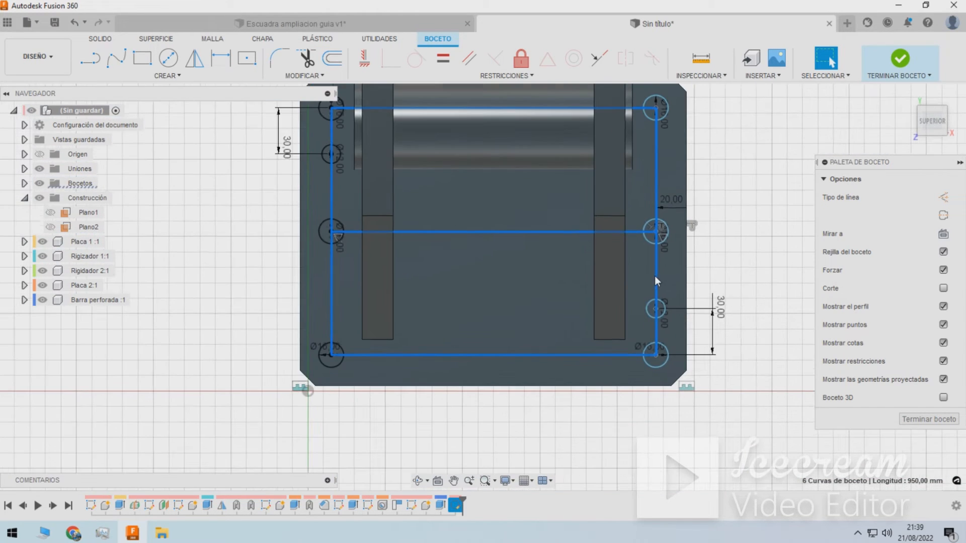
{"action": "scroll", "coordinate": [654, 276], "scroll_direction": "down", "scroll_amount": 2}
{"action": "key", "text": "x"}
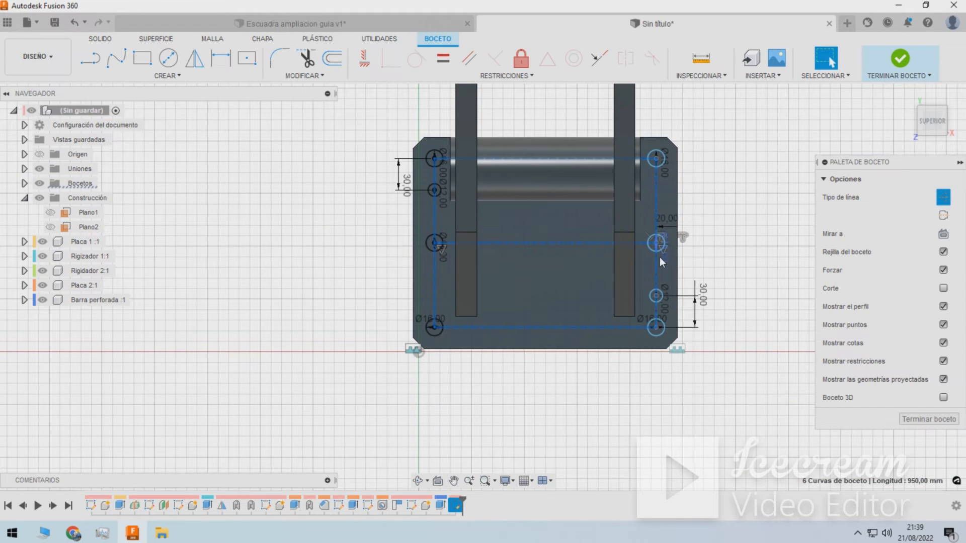
{"action": "left_click", "coordinate": [699, 206]}
Start an Extrude with the six 16 mm circles and the right-hand 12 mm circle on the base plate as profiles.
{"action": "scroll", "coordinate": [503, 203], "scroll_direction": "up", "scroll_amount": 3}
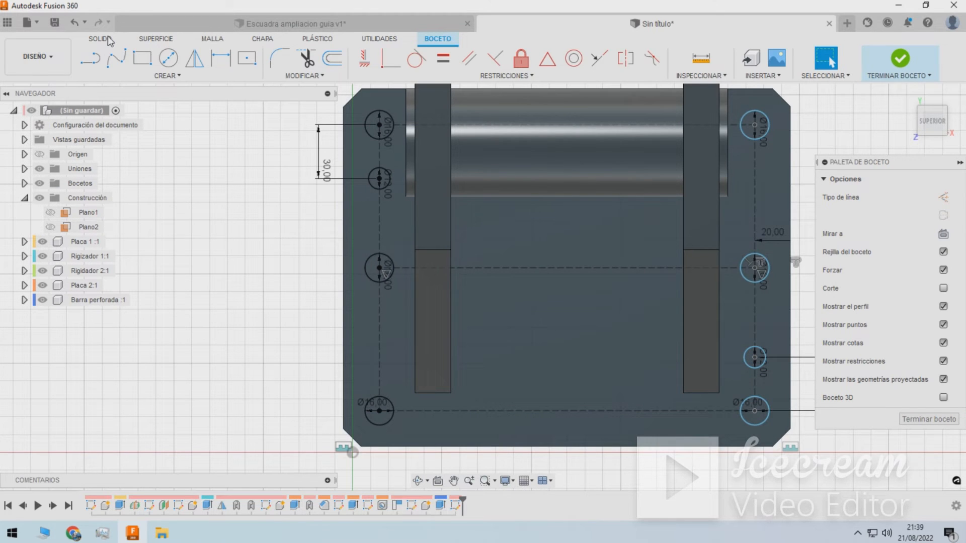
{"action": "left_click", "coordinate": [108, 41]}
{"action": "left_click", "coordinate": [116, 58]}
{"action": "left_click", "coordinate": [379, 124]}
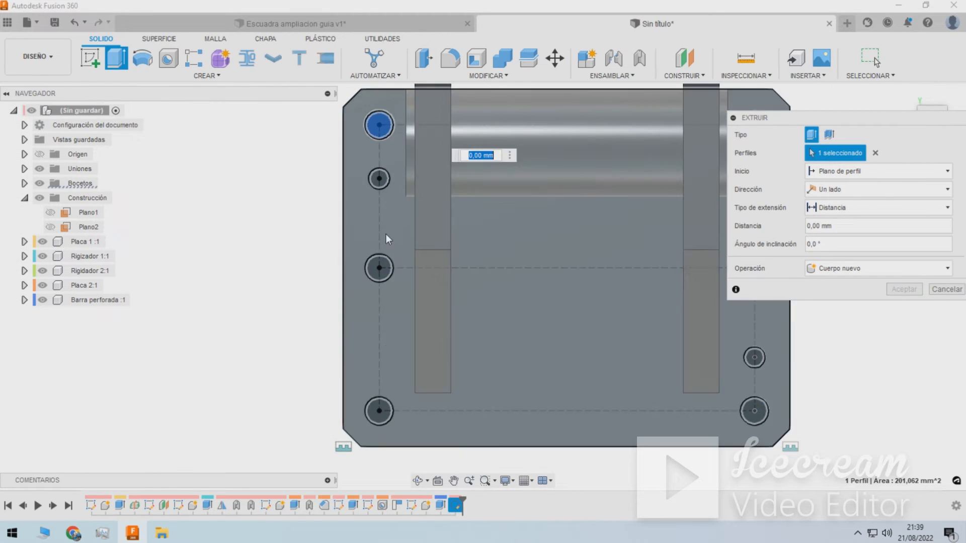
{"action": "left_click", "coordinate": [379, 268]}
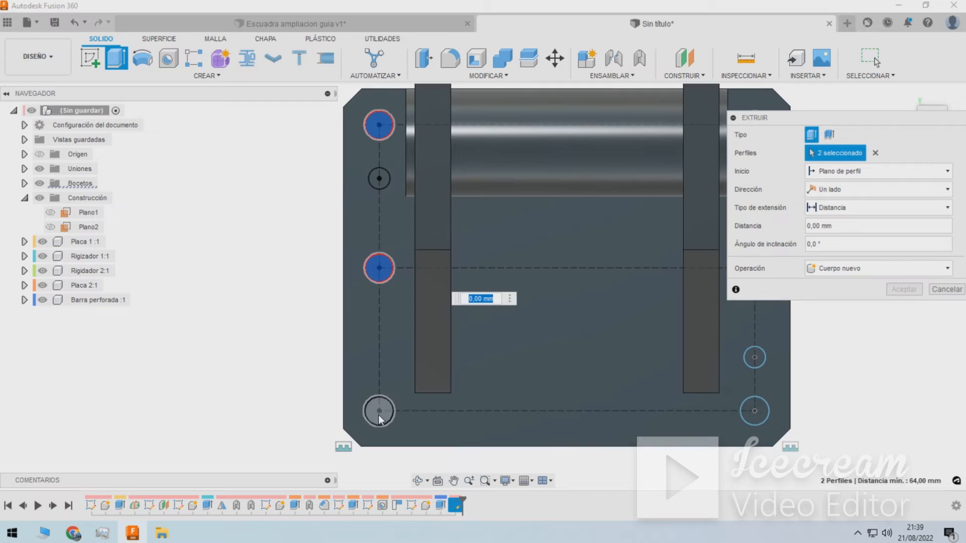
{"action": "left_click", "coordinate": [379, 415]}
{"action": "left_click", "coordinate": [754, 411]}
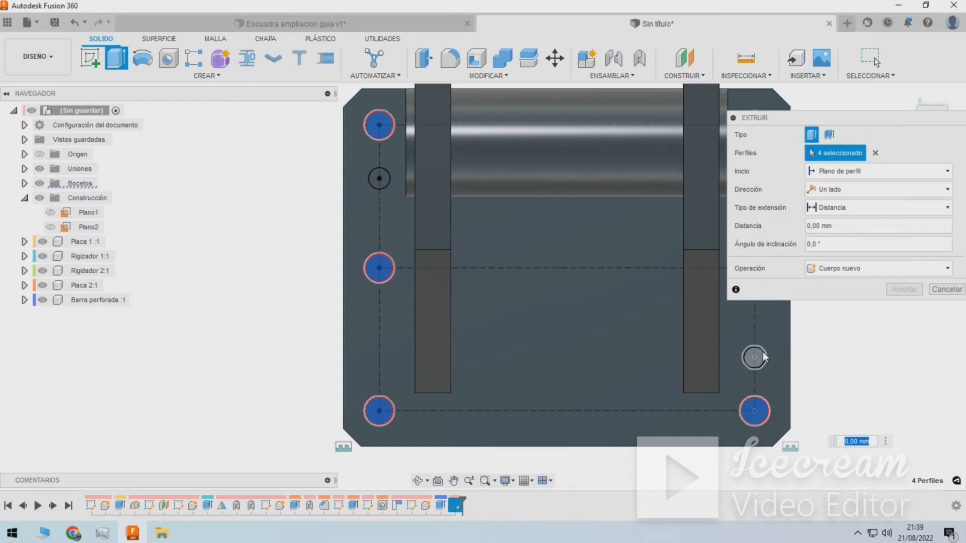
{"action": "left_click", "coordinate": [762, 355]}
{"action": "scroll", "coordinate": [472, 371], "scroll_direction": "down", "scroll_amount": 5}
{"action": "scroll", "coordinate": [631, 330], "scroll_direction": "up", "scroll_amount": 5}
{"action": "left_click", "coordinate": [566, 339]}
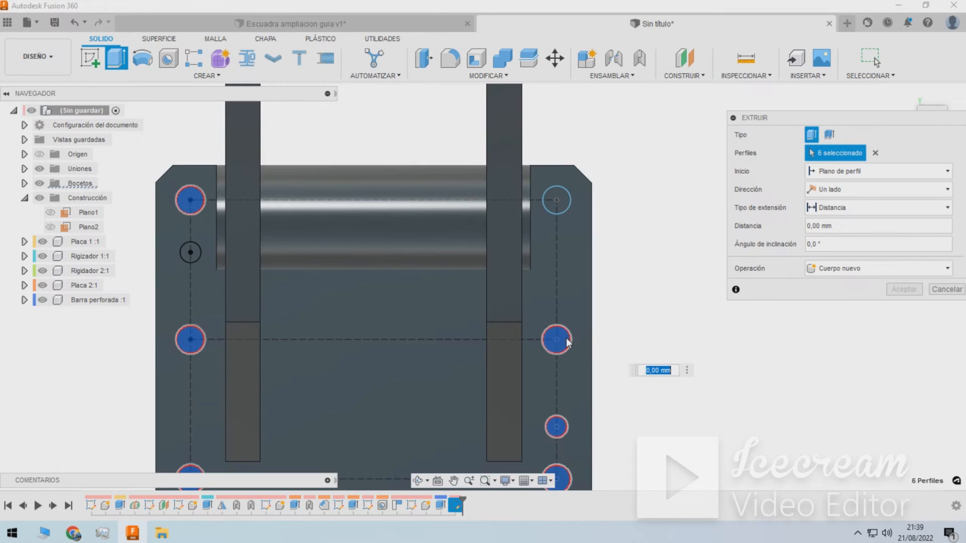
{"action": "left_click", "coordinate": [563, 201]}
{"action": "middle_click_drag", "start_coordinate": [631, 200], "coordinate": [498, 104], "text": "shift"}
{"action": "scroll", "coordinate": [381, 289], "scroll_direction": "down", "scroll_amount": 6}
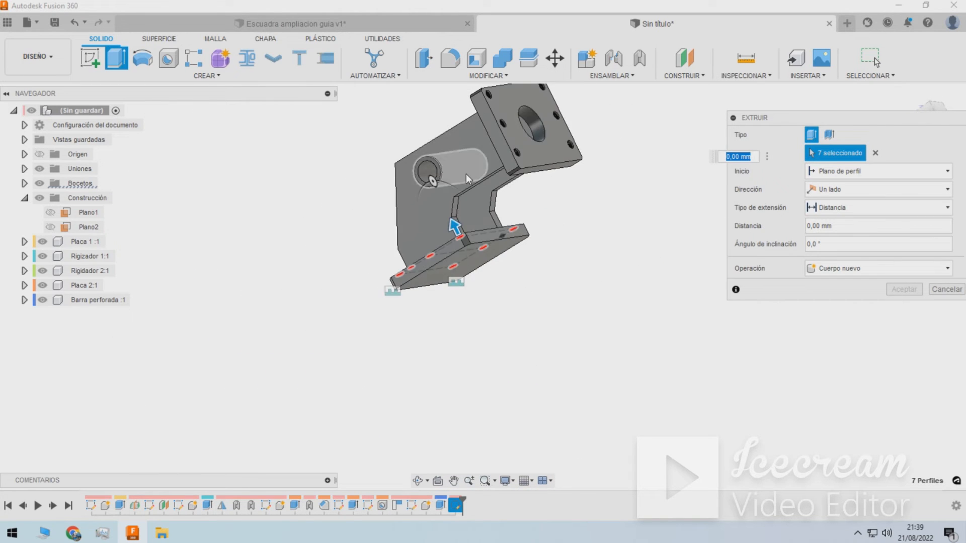
Cut the seven selected hole profiles through Placa 1 with an extrusion distance of about -140.6 mm.
{"action": "middle_click_drag", "start_coordinate": [467, 178], "coordinate": [482, 236], "text": "shift"}
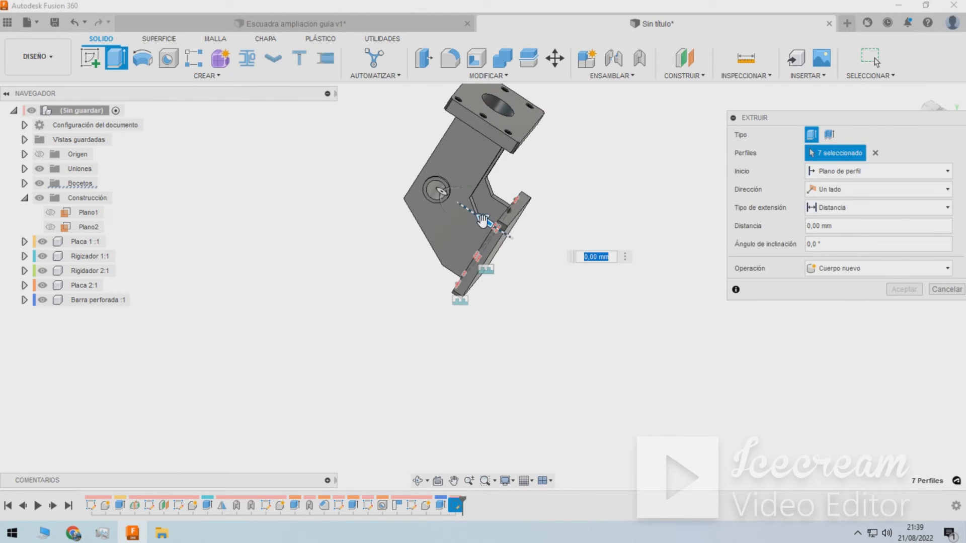
{"action": "left_click_drag", "start_coordinate": [482, 221], "coordinate": [557, 267]}
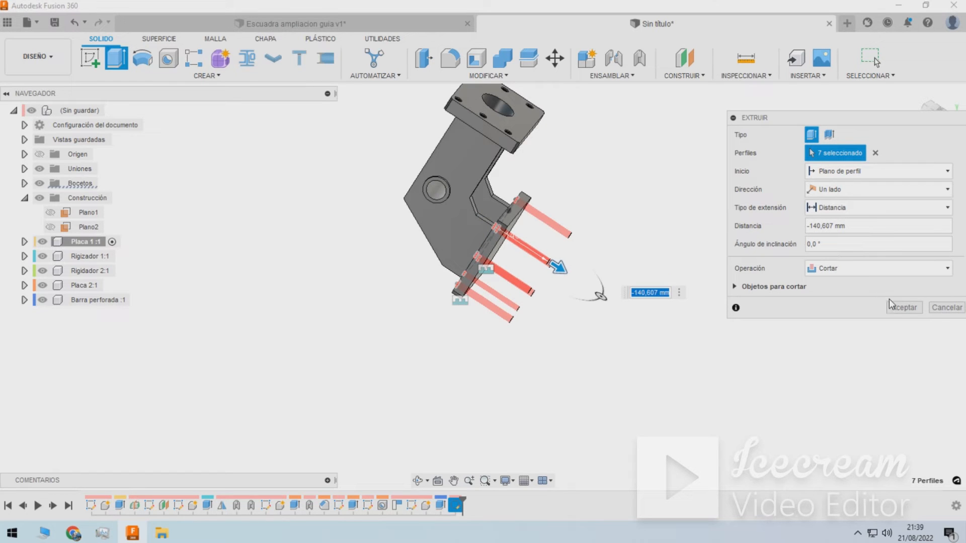
{"action": "left_click", "coordinate": [900, 308]}
Chamfer the edges of all seven holes on the underside of Placa 1 with an equal distance of 1 mm.
{"action": "middle_click_drag", "start_coordinate": [598, 196], "coordinate": [473, 85], "text": "shift"}
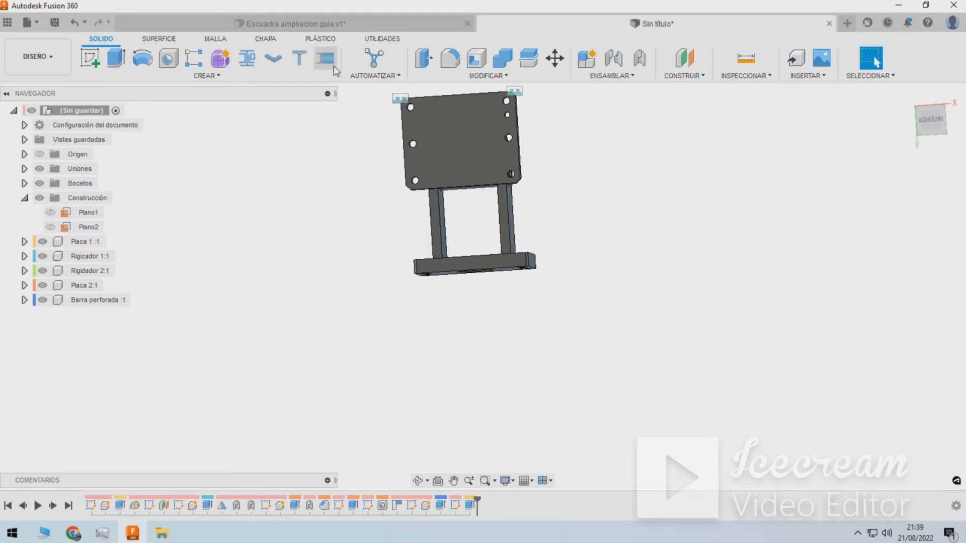
{"action": "left_click", "coordinate": [473, 80]}
{"action": "left_click", "coordinate": [462, 116]}
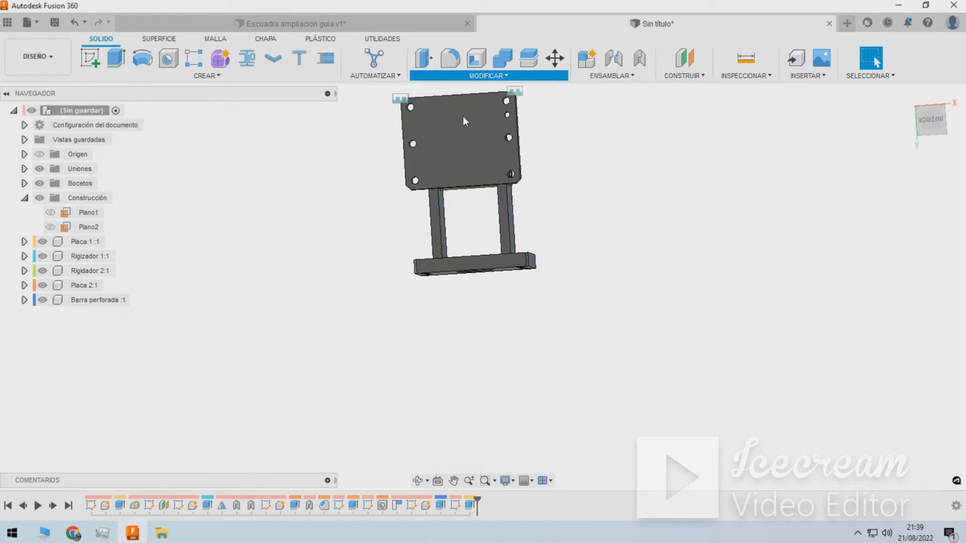
{"action": "scroll", "coordinate": [409, 125], "scroll_direction": "up", "scroll_amount": 5}
{"action": "left_click", "coordinate": [405, 133]}
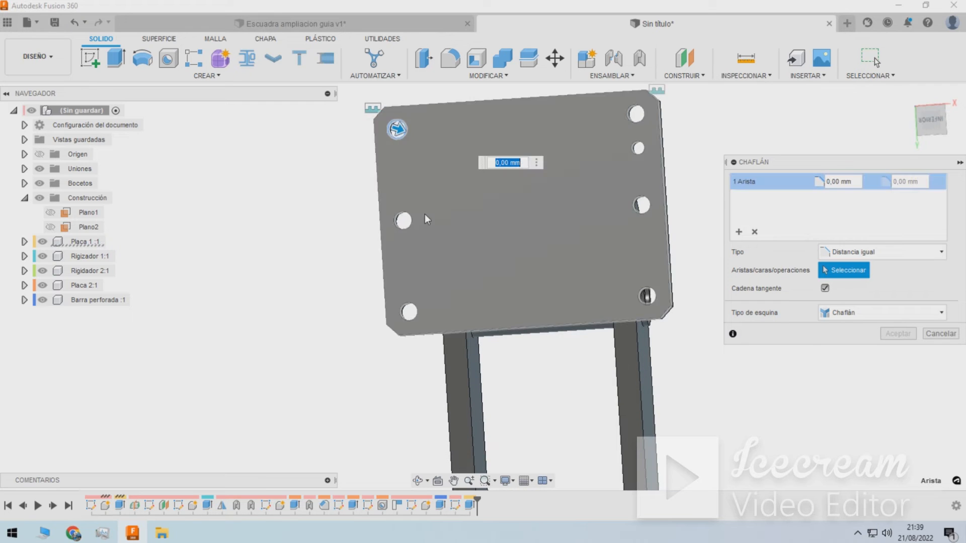
{"action": "left_click", "coordinate": [406, 219]}
{"action": "left_click", "coordinate": [409, 308]}
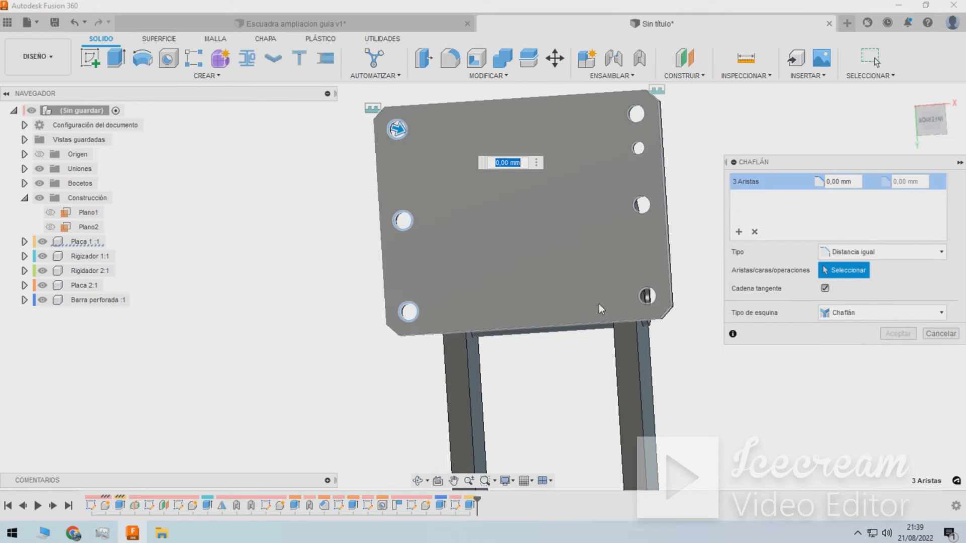
{"action": "left_click", "coordinate": [647, 296]}
{"action": "left_click", "coordinate": [640, 207]}
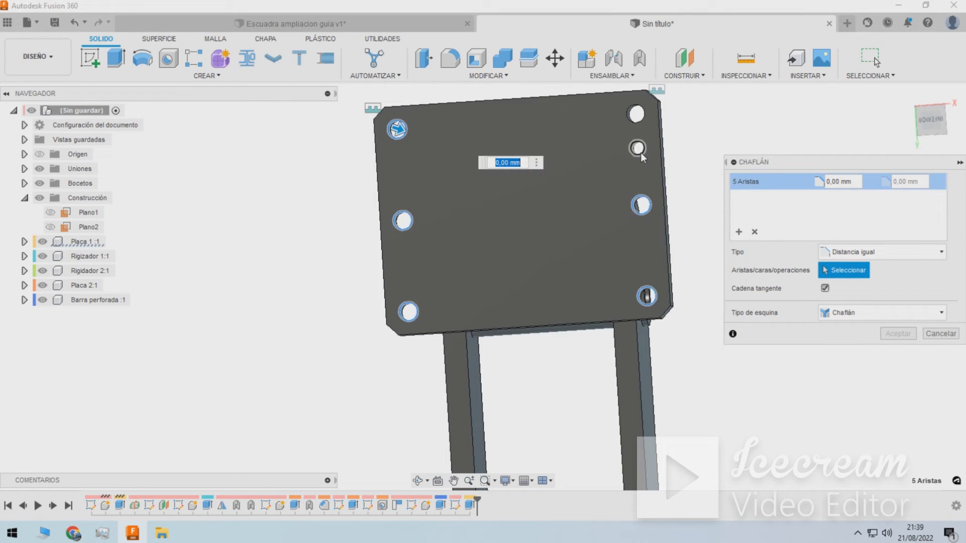
{"action": "left_click", "coordinate": [638, 150]}
{"action": "left_click", "coordinate": [637, 116]}
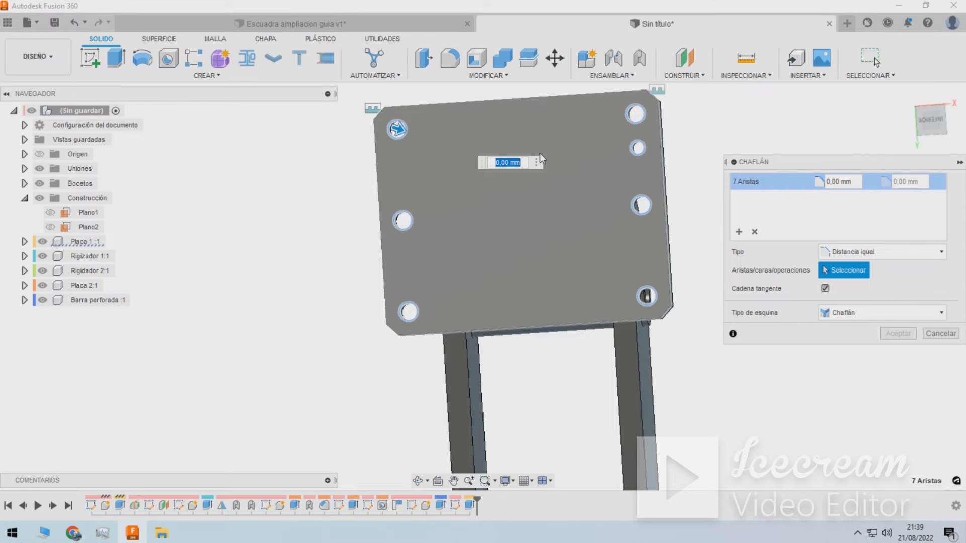
{"action": "type", "text": "1"}
{"action": "key", "text": "Return"}
{"action": "scroll", "coordinate": [551, 206], "scroll_direction": "down", "scroll_amount": 2}
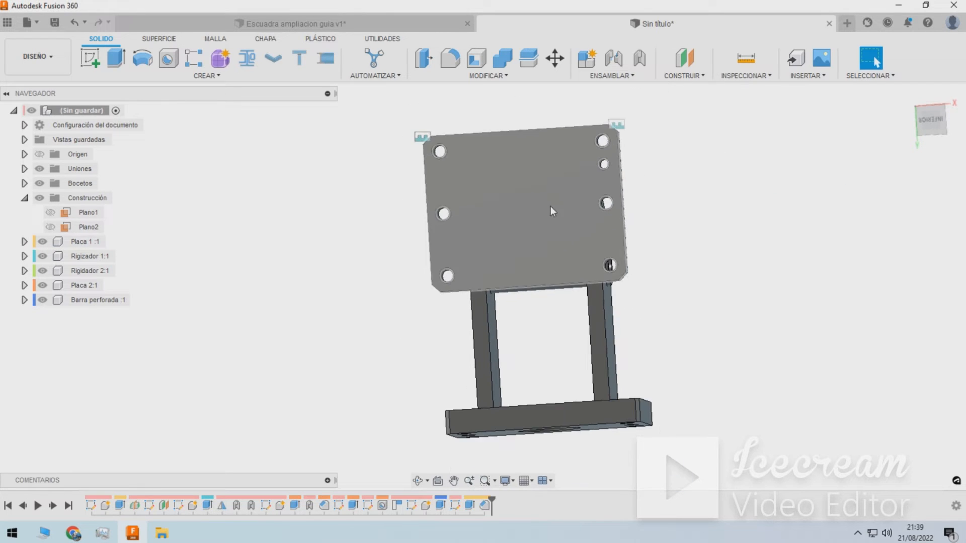
Add the appearance Pintura - Esmaltado brillante (azul) from the library's glossy paints to this design.
{"action": "middle_click_drag", "start_coordinate": [681, 209], "coordinate": [497, 221], "text": "shift"}
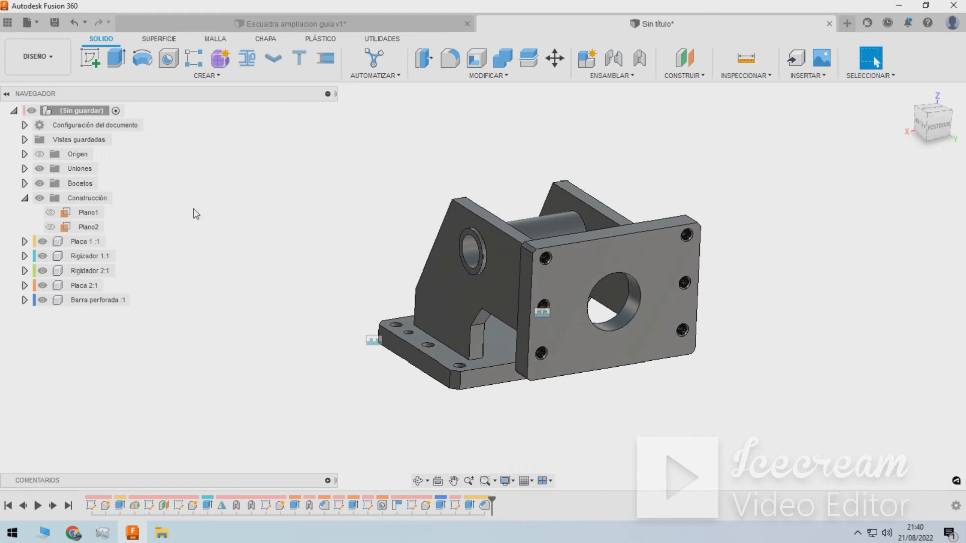
{"action": "right_click", "coordinate": [257, 283]}
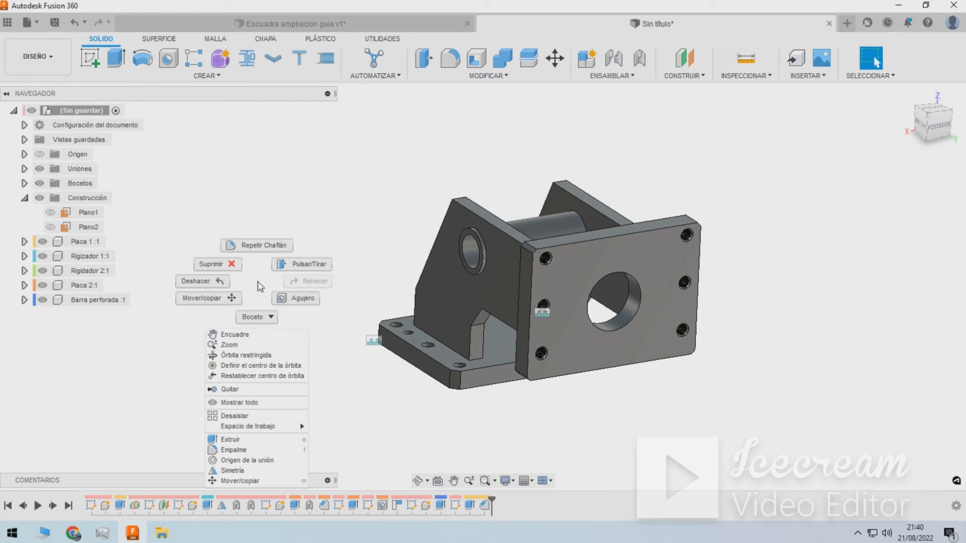
{"action": "left_click", "coordinate": [258, 282]}
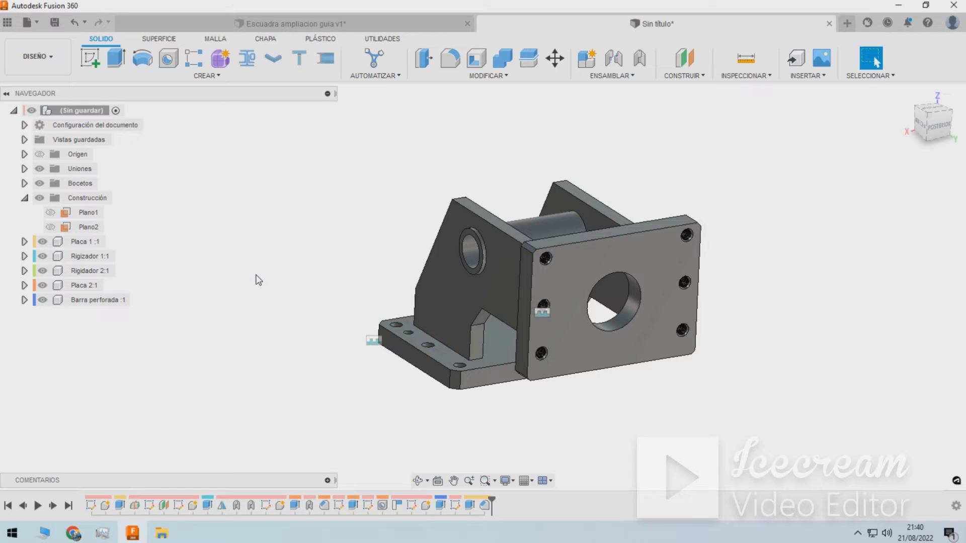
{"action": "key", "text": "a"}
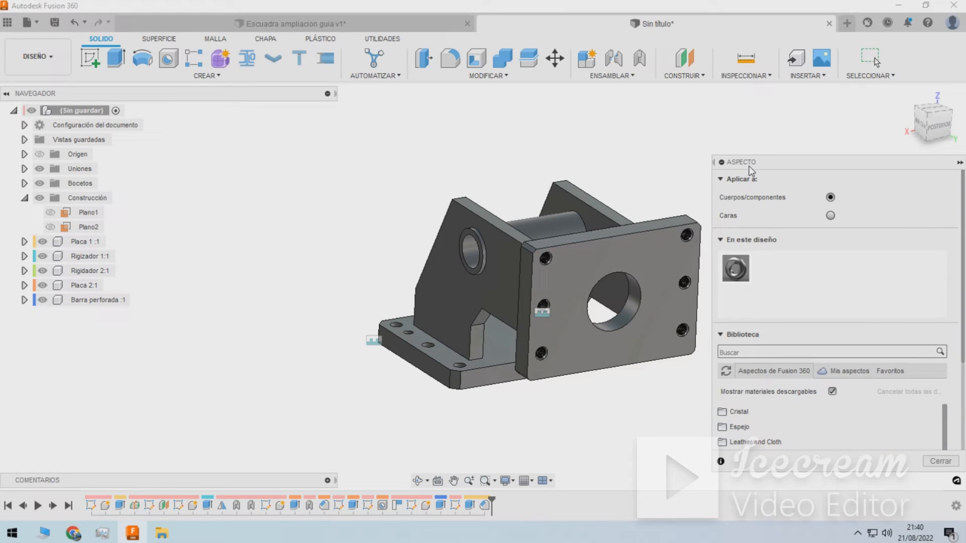
{"action": "scroll", "coordinate": [751, 399], "scroll_direction": "down", "scroll_amount": 5}
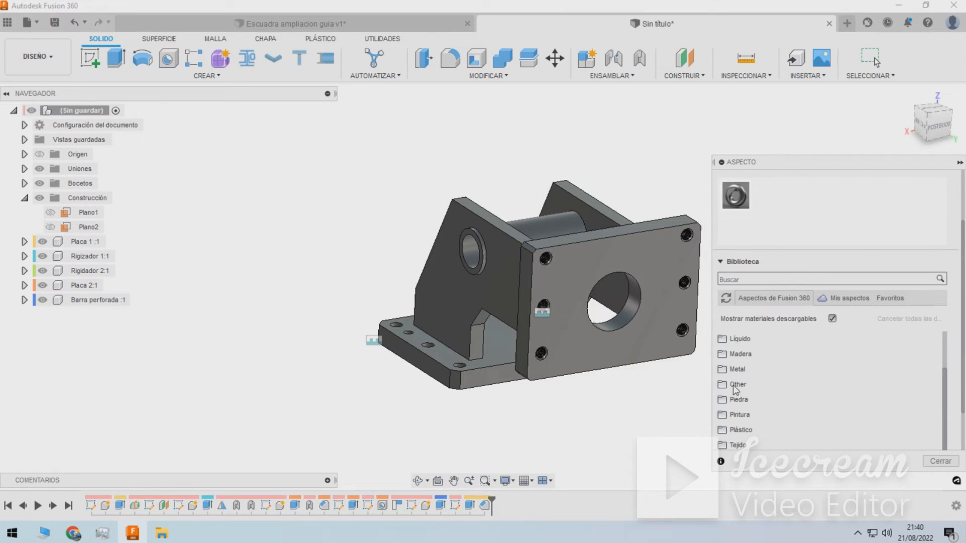
{"action": "left_click", "coordinate": [733, 417]}
{"action": "scroll", "coordinate": [810, 432], "scroll_direction": "down", "scroll_amount": 3}
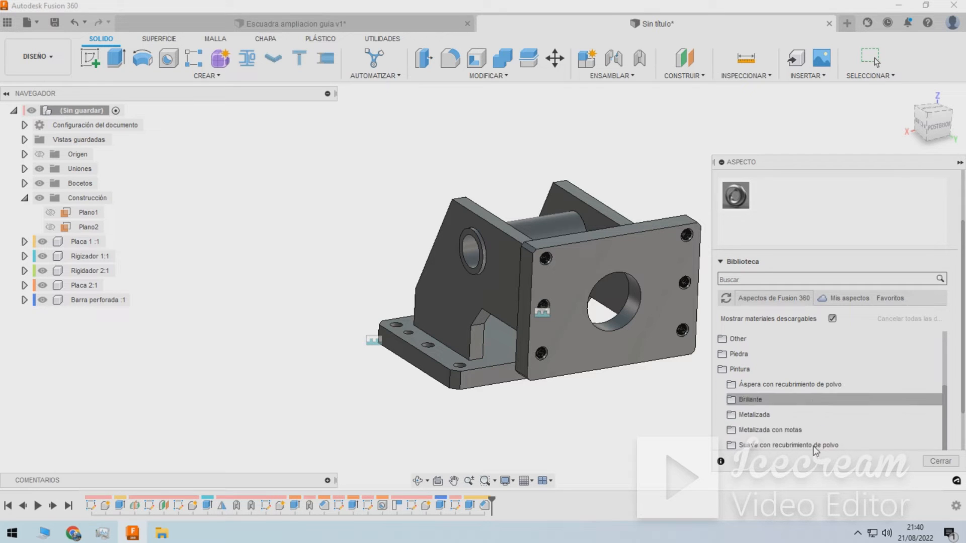
{"action": "left_click", "coordinate": [778, 401]}
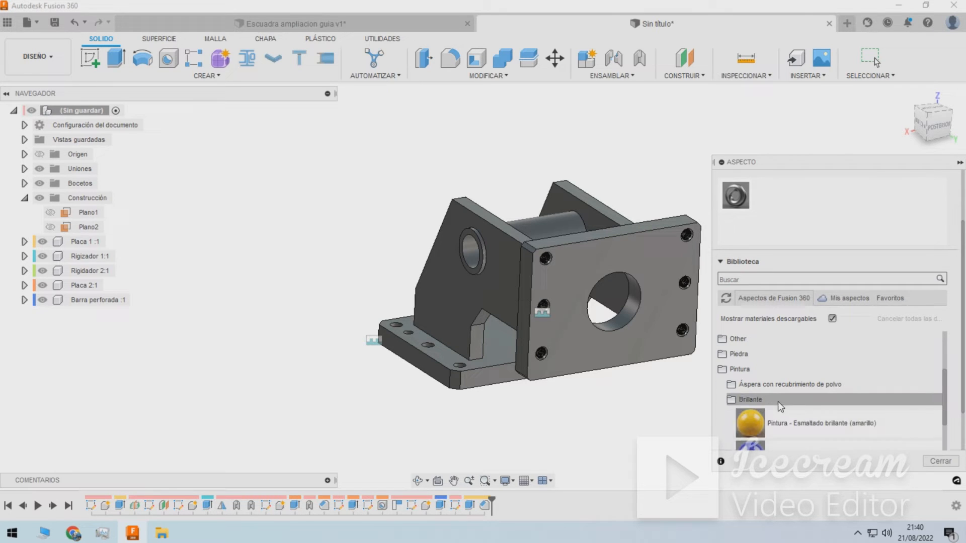
{"action": "scroll", "coordinate": [782, 398], "scroll_direction": "down", "scroll_amount": 3}
{"action": "left_click_drag", "start_coordinate": [789, 358], "coordinate": [802, 210]}
{"action": "scroll", "coordinate": [532, 445], "scroll_direction": "down", "scroll_amount": 2}
Try the glossy blue enamel on the whole of Placa 1.
{"action": "middle_click_drag", "start_coordinate": [532, 446], "coordinate": [563, 382], "text": "shift"}
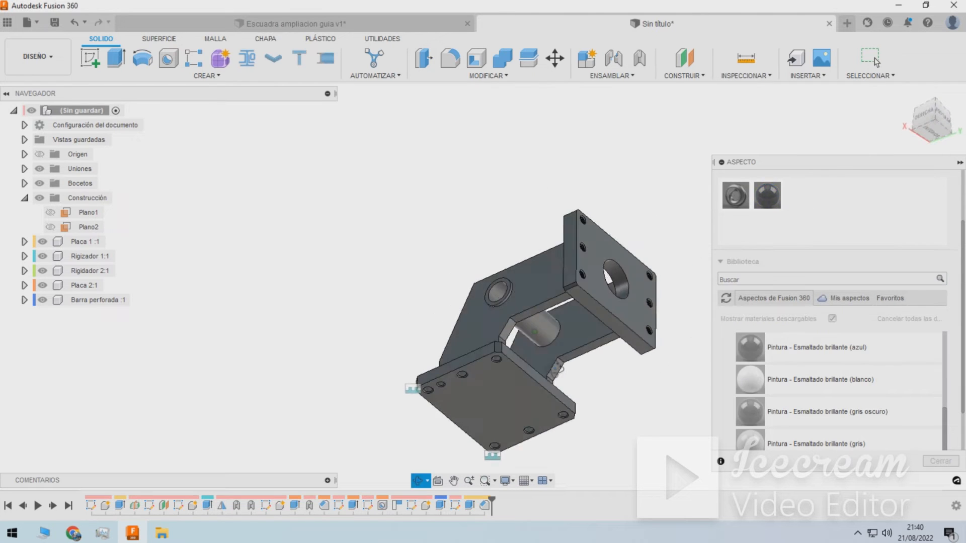
{"action": "left_click_drag", "start_coordinate": [767, 195], "coordinate": [513, 395]}
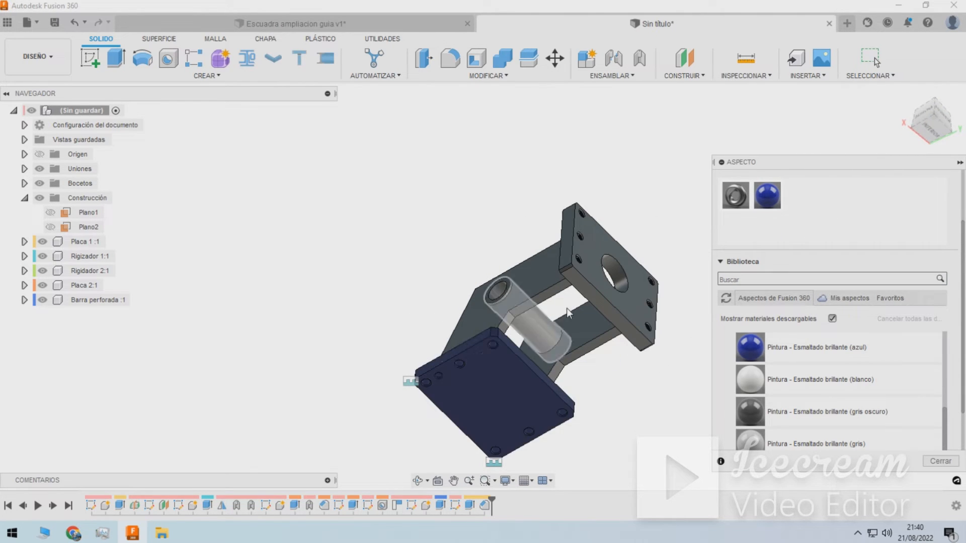
{"action": "key", "text": "Escape"}
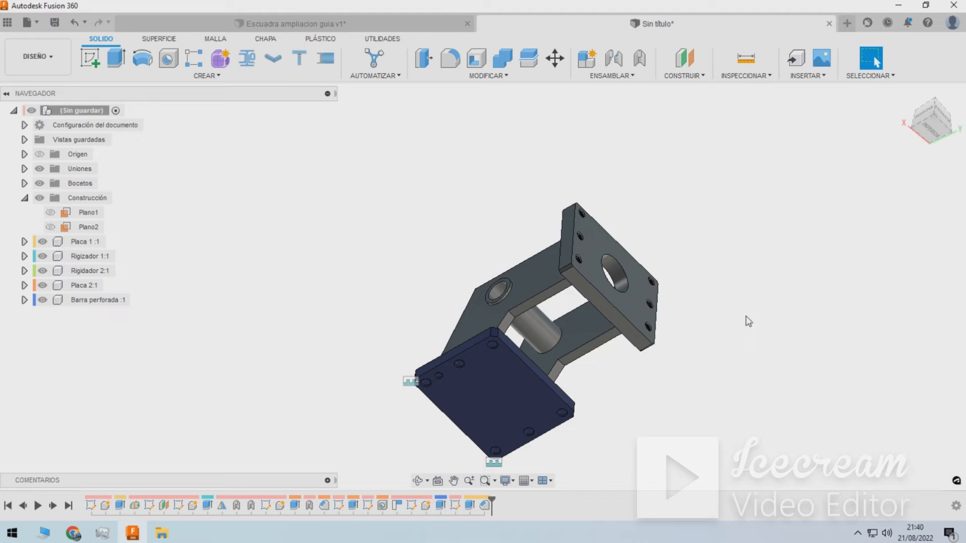
Apply the glossy blue enamel only to faces: the underside of Placa 1 and the outer face of Placa 2.
{"action": "key", "text": "a"}
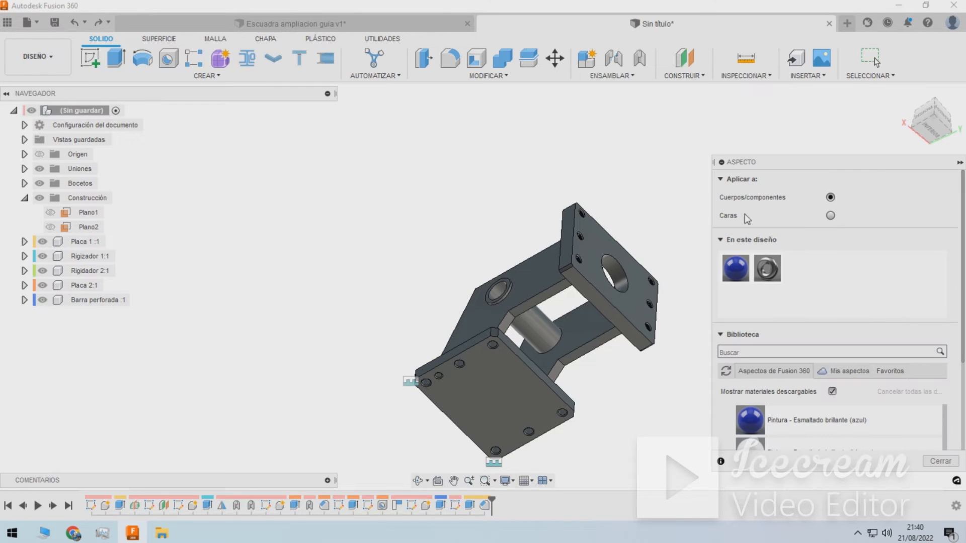
{"action": "left_click_drag", "start_coordinate": [738, 277], "coordinate": [507, 396]}
{"action": "middle_click_drag", "start_coordinate": [565, 304], "coordinate": [705, 283], "text": "shift"}
{"action": "mouse_move", "coordinate": [735, 267]}
{"action": "left_mouse_down"}
{"action": "mouse_move", "coordinate": [614, 327]}
{"action": "mouse_move", "coordinate": [602, 320]}
{"action": "left_mouse_up"}
{"action": "mouse_move", "coordinate": [602, 320]}
{"action": "middle_mouse_down", "text": "shift"}
{"action": "mouse_move", "coordinate": [613, 257]}
{"action": "mouse_move", "coordinate": [649, 282]}
{"action": "mouse_move", "coordinate": [614, 216]}
{"action": "mouse_move", "coordinate": [587, 226]}
{"action": "mouse_move", "coordinate": [666, 304]}
{"action": "middle_mouse_up", "text": "shift"}
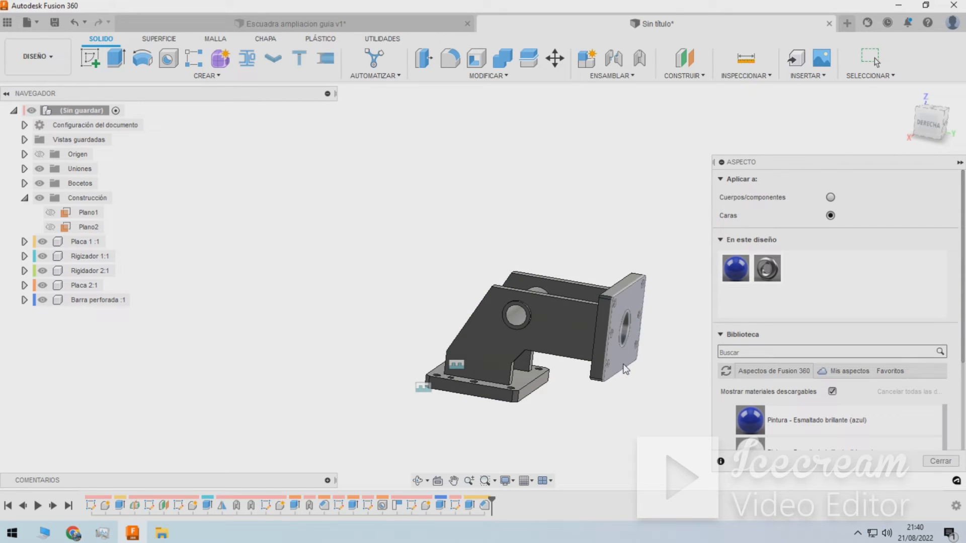
{"action": "middle_click_drag", "start_coordinate": [611, 388], "coordinate": [607, 428], "text": "shift"}
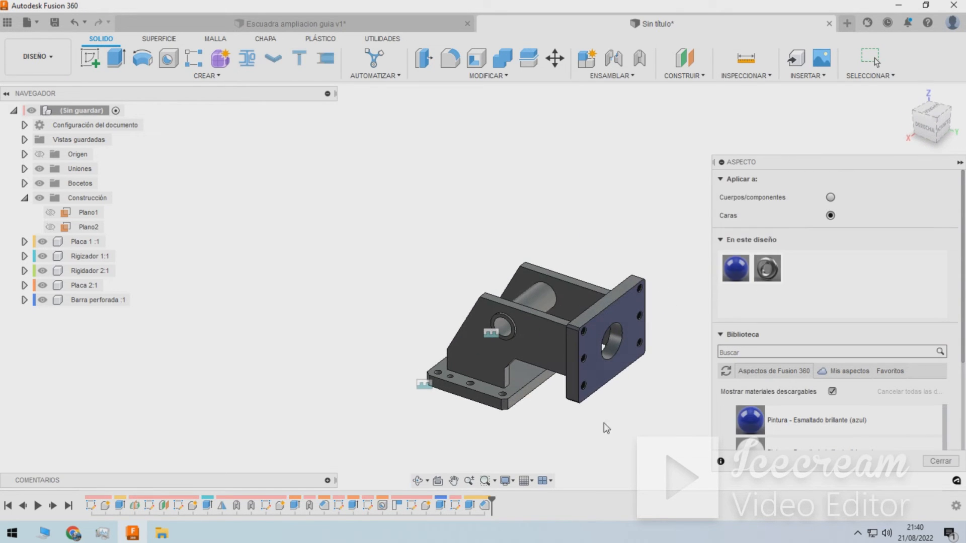
{"action": "left_click", "coordinate": [939, 461]}
Move the perforated bar to test whether it is fixed, and undo the move.
{"action": "scroll", "coordinate": [548, 274], "scroll_direction": "up", "scroll_amount": 3}
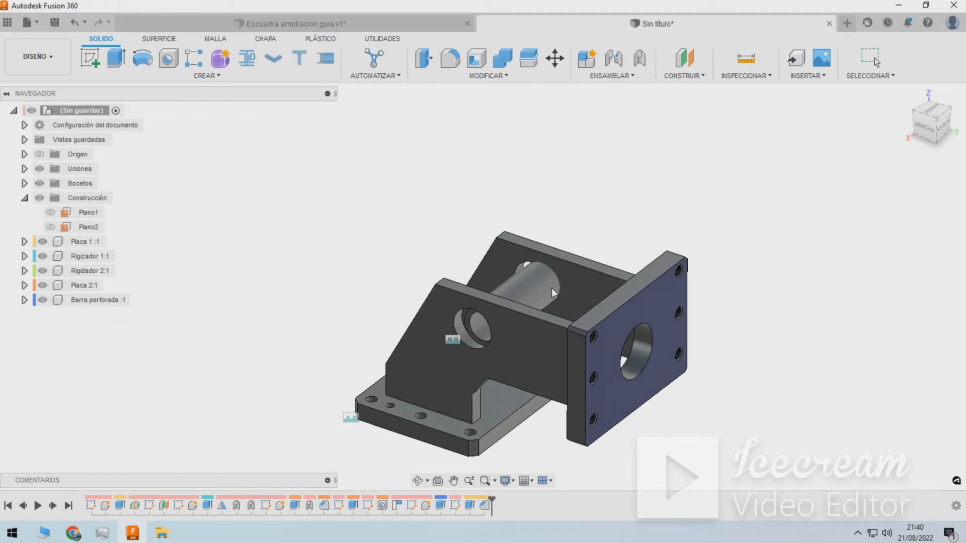
{"action": "left_click_drag", "start_coordinate": [556, 273], "coordinate": [563, 144]}
{"action": "key", "text": "ctrl+z"}
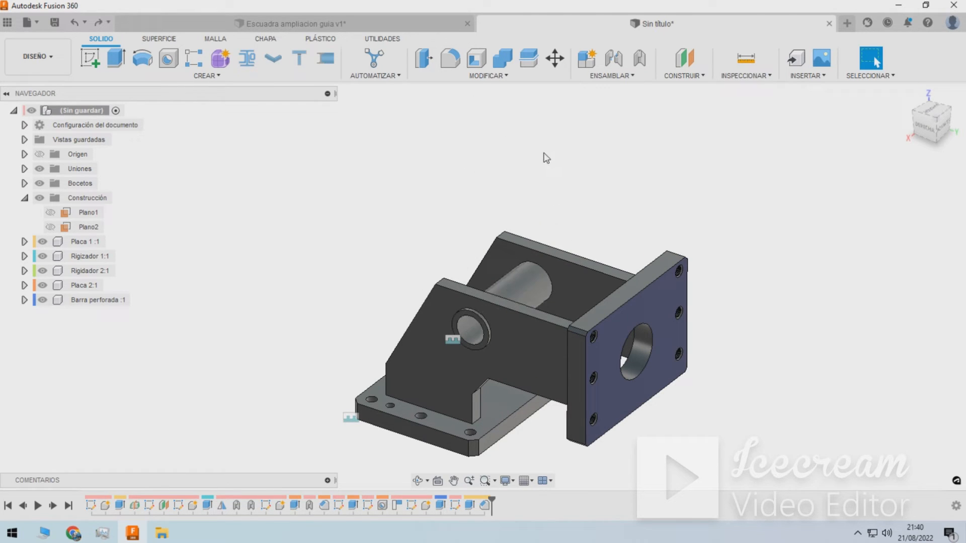
Create a rigid as-built joint between the perforated bar and Rigizador 1.
{"action": "left_click", "coordinate": [640, 59]}
{"action": "scroll", "coordinate": [495, 305], "scroll_direction": "up", "scroll_amount": 2}
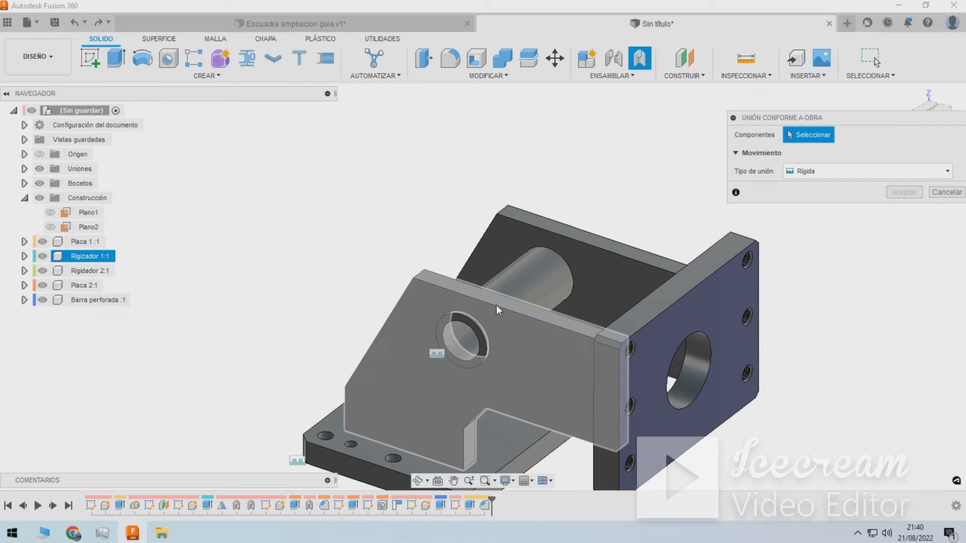
{"action": "left_click", "coordinate": [504, 352]}
{"action": "left_click", "coordinate": [900, 193]}
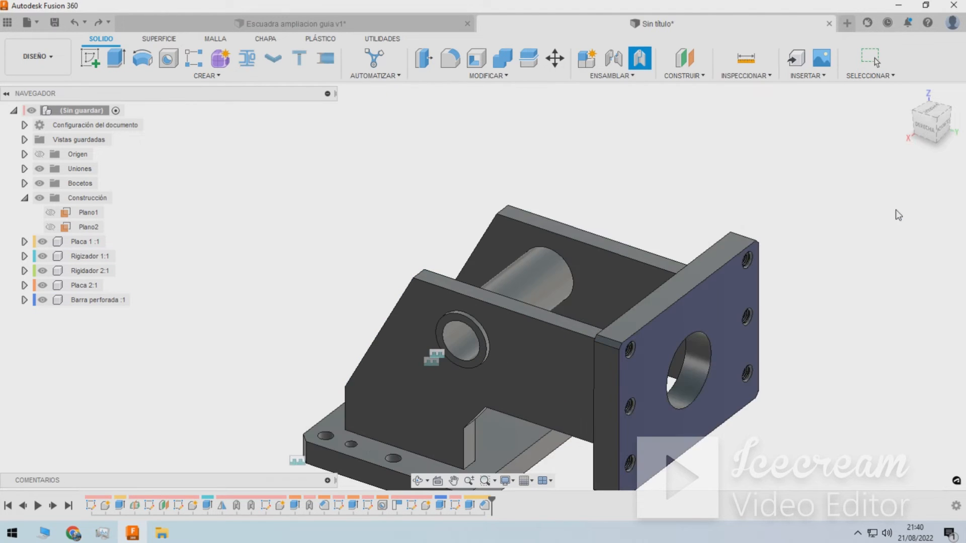
{"action": "middle_click_drag", "start_coordinate": [781, 240], "coordinate": [763, 198], "text": "shift"}
{"action": "left_click_drag", "start_coordinate": [737, 179], "coordinate": [638, 196]}
{"action": "key", "text": "Escape"}
Save the design as "Escuadra ampliacion guia 1" in the proyecto 2223 location.
{"action": "mouse_move", "coordinate": [594, 357]}
{"action": "middle_mouse_down", "text": "shift"}
{"action": "mouse_move", "coordinate": [545, 360]}
{"action": "mouse_move", "coordinate": [496, 341]}
{"action": "mouse_move", "coordinate": [539, 349]}
{"action": "mouse_move", "coordinate": [623, 325]}
{"action": "mouse_move", "coordinate": [588, 355]}
{"action": "middle_mouse_up", "text": "shift"}
{"action": "left_click", "coordinate": [54, 22]}
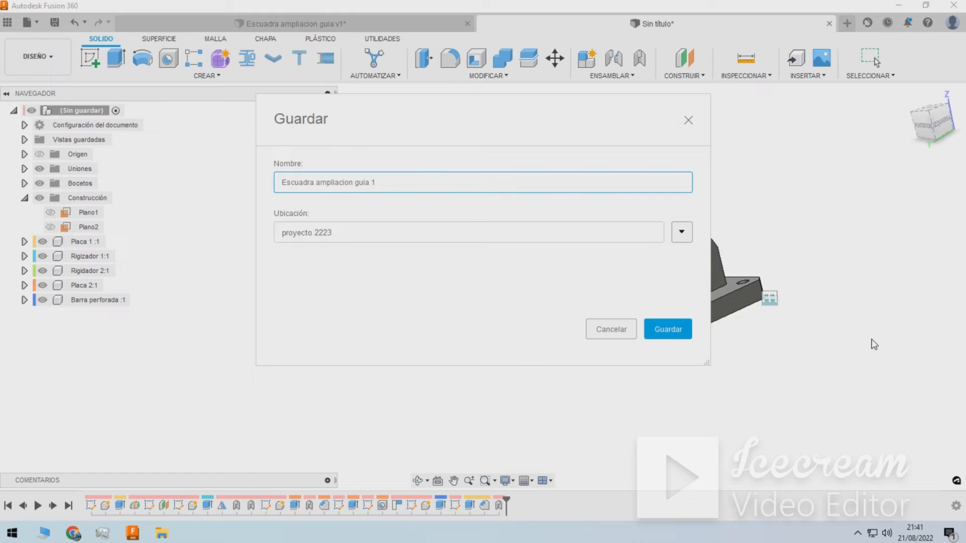
{"action": "left_click", "coordinate": [689, 328]}
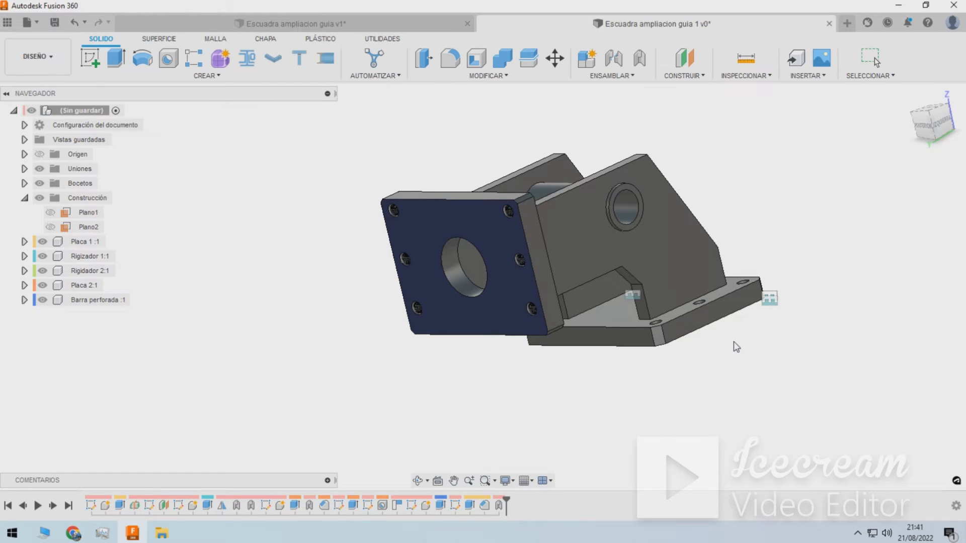
Create a new drawing of the complete assembly on an A3 (420 mm x 297 mm) sheet.
{"action": "middle_click_drag", "start_coordinate": [553, 260], "coordinate": [456, 258], "text": "shift"}
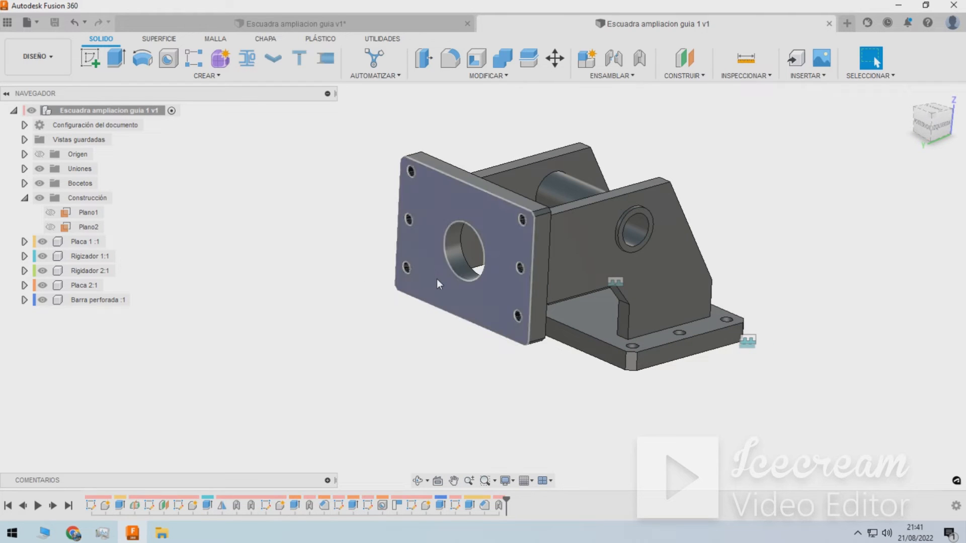
{"action": "left_click", "coordinate": [37, 60]}
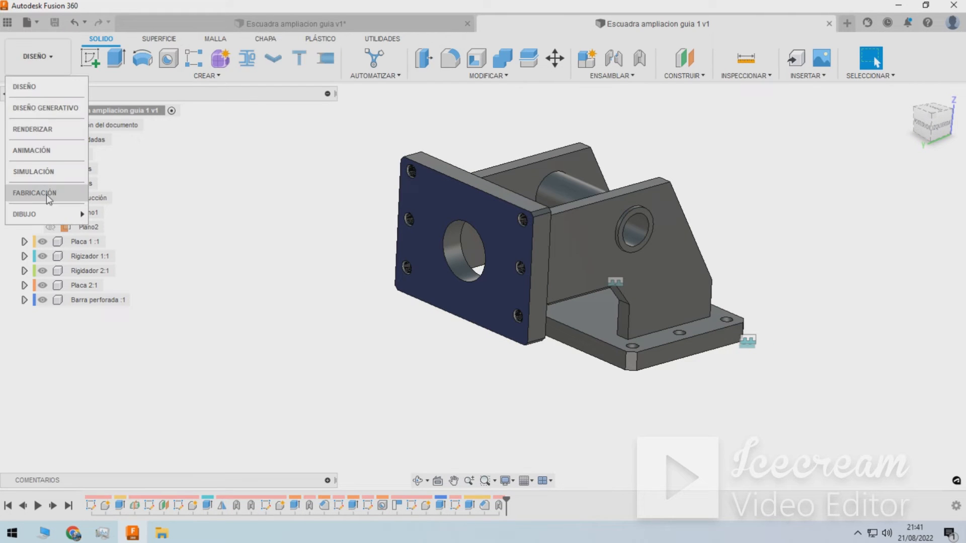
{"action": "left_click", "coordinate": [101, 214]}
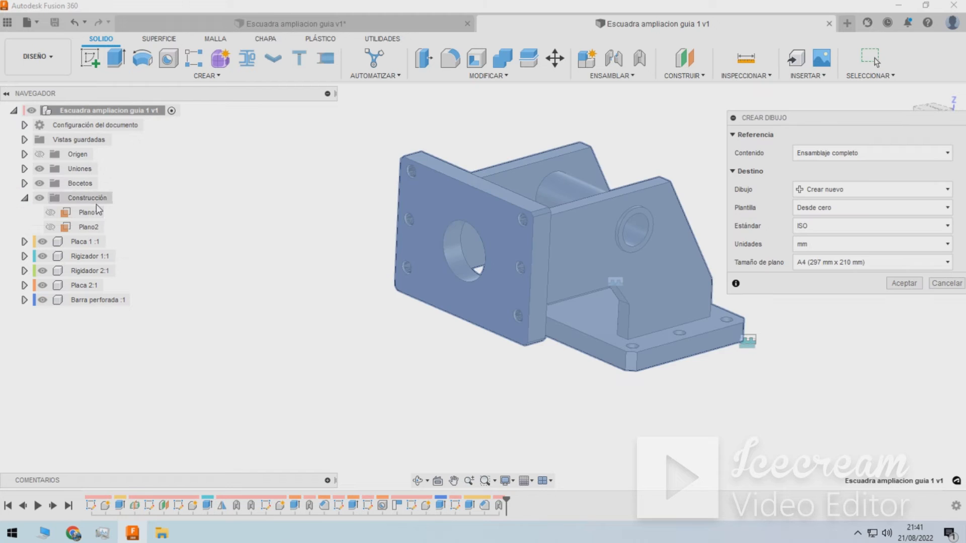
{"action": "left_click", "coordinate": [848, 262]}
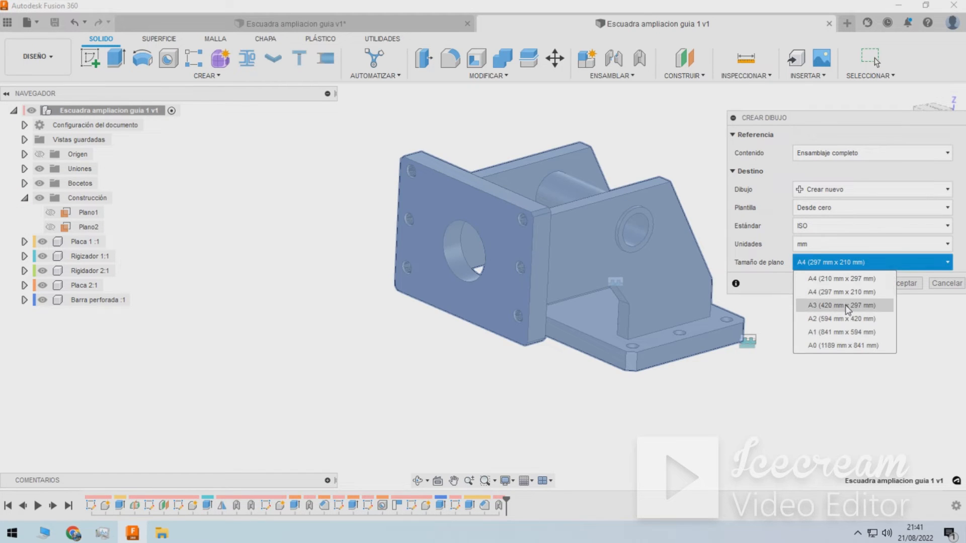
{"action": "left_click", "coordinate": [844, 305]}
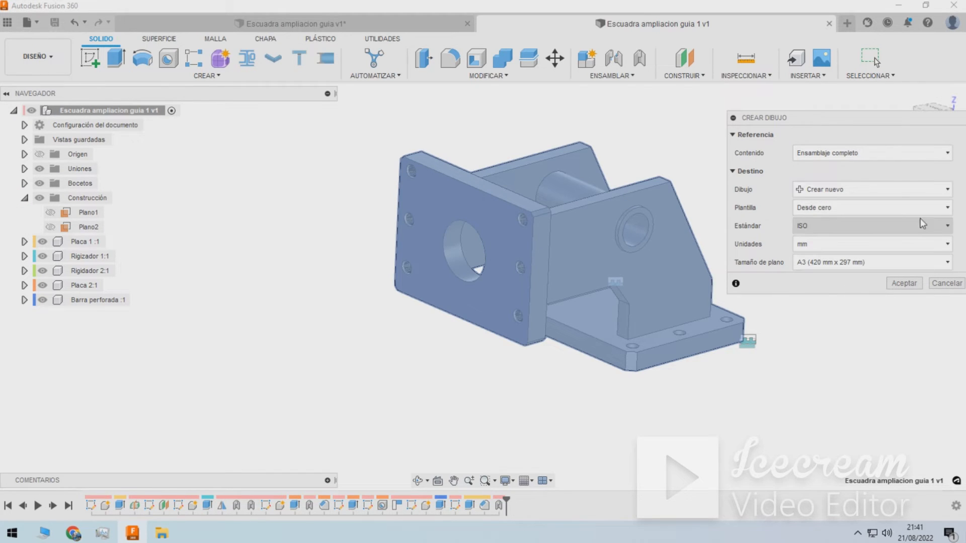
{"action": "left_click", "coordinate": [915, 285]}
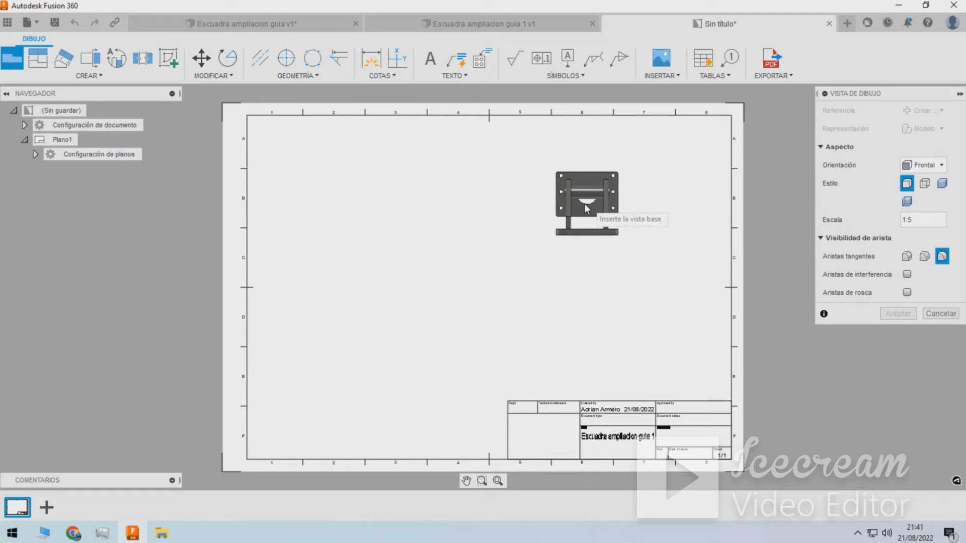
Try the ARRIBA and FRONTAL orientations for the base view.
{"action": "left_click", "coordinate": [923, 165]}
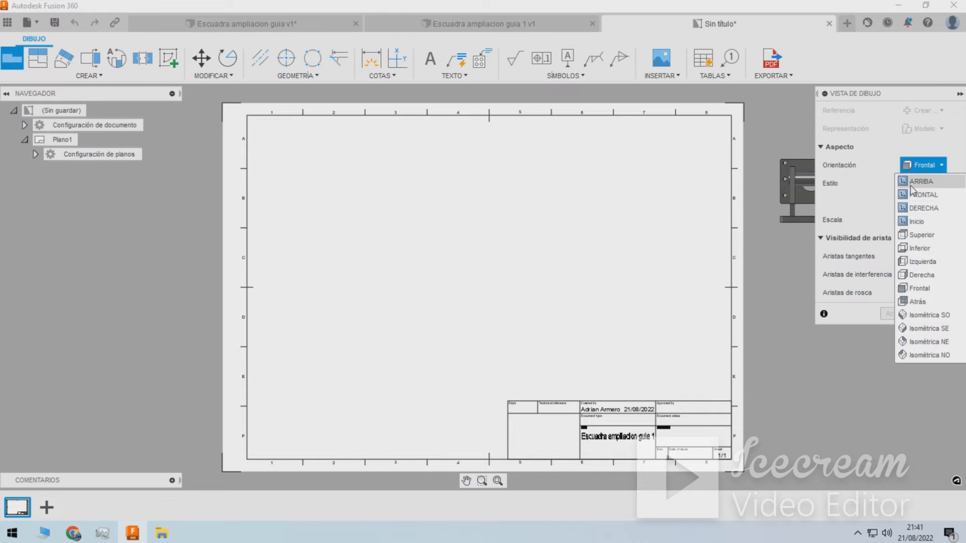
{"action": "left_click", "coordinate": [911, 184]}
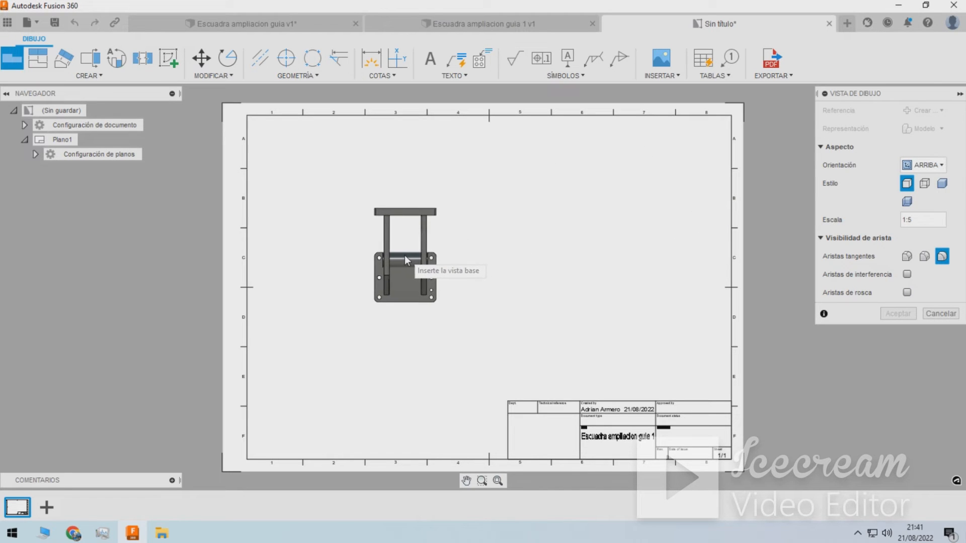
{"action": "left_click", "coordinate": [923, 165]}
{"action": "left_click", "coordinate": [913, 200]}
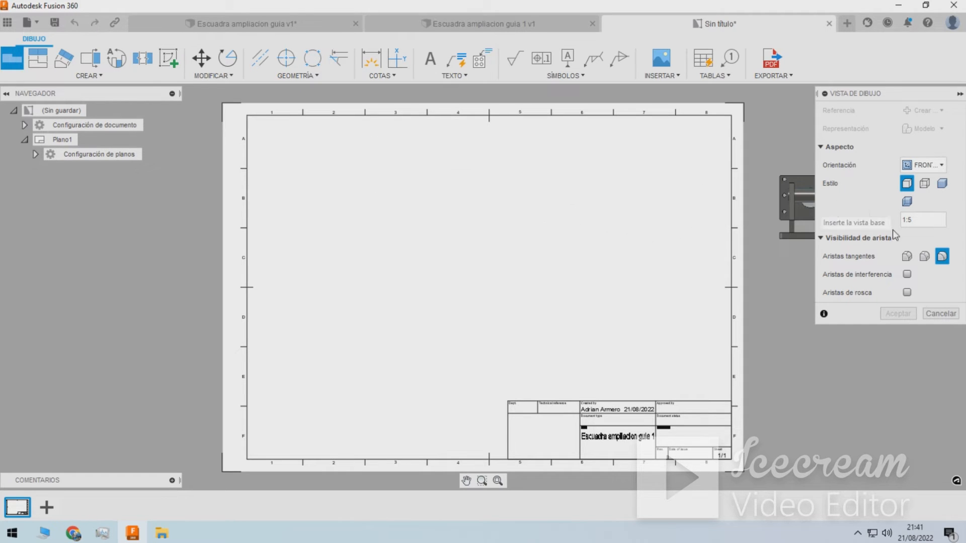
Place the base view in the left half of the sheet with the DERECHA orientation and a 1:3 scale.
{"action": "left_click", "coordinate": [922, 165]}
{"action": "left_click", "coordinate": [923, 208]}
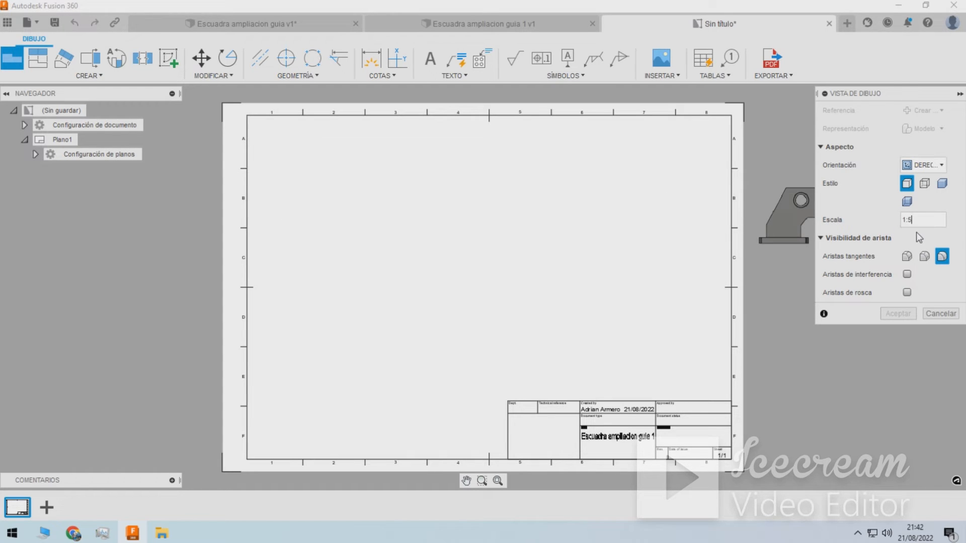
{"action": "key", "text": "BackSpace"}
{"action": "type", "text": "3"}
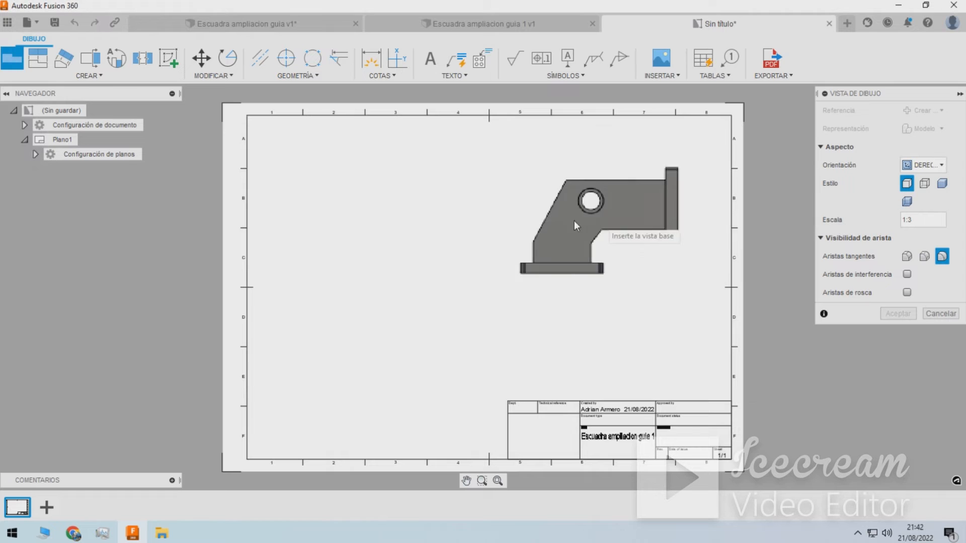
{"action": "left_click", "coordinate": [366, 243]}
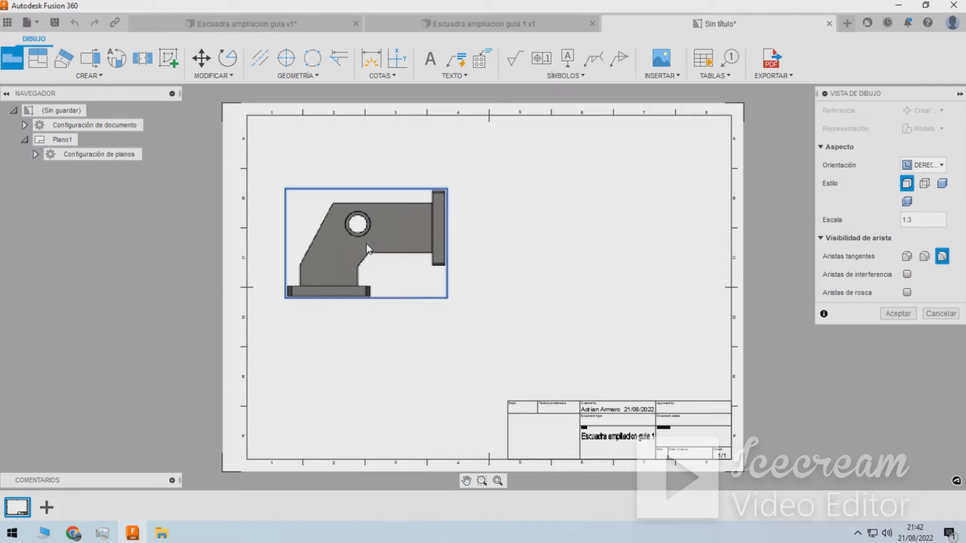
{"action": "left_click", "coordinate": [895, 314]}
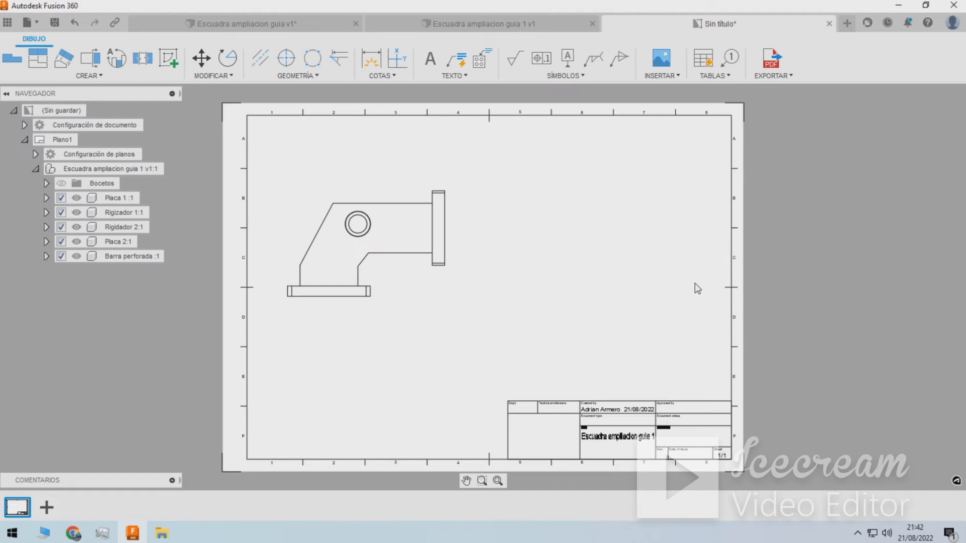
{"action": "left_click", "coordinate": [41, 60]}
{"action": "left_click", "coordinate": [410, 254]}
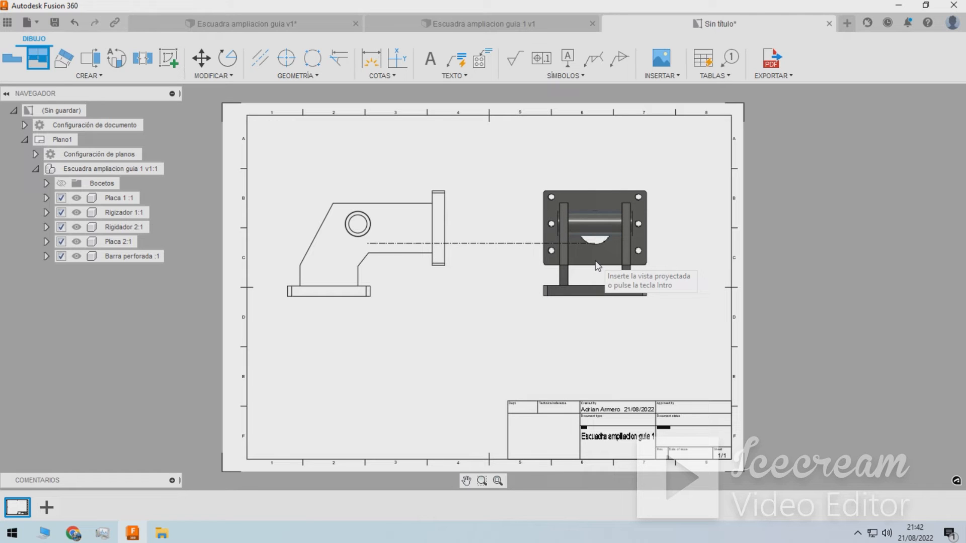
{"action": "key", "text": "Escape"}
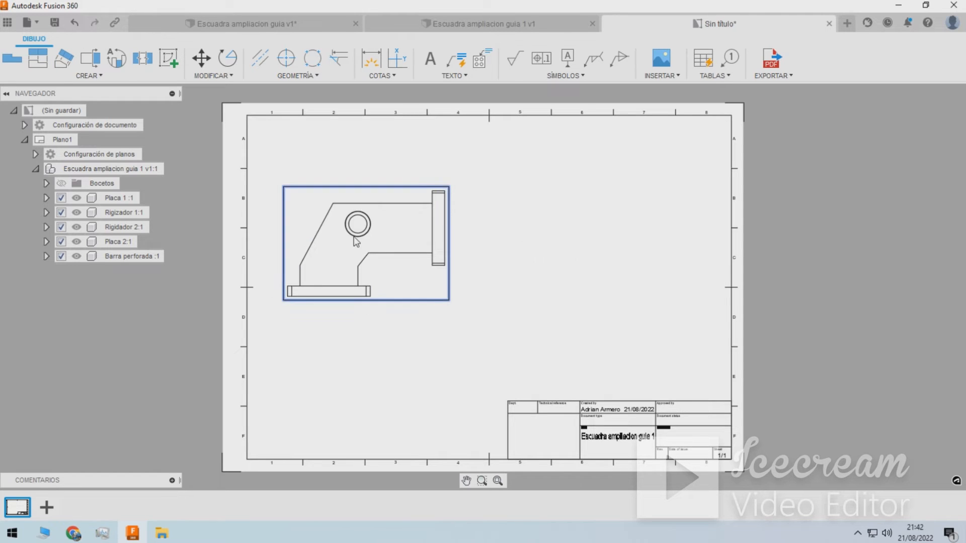
Move the base view to the upper right area of the sheet.
{"action": "left_click_drag", "start_coordinate": [352, 240], "coordinate": [419, 241]}
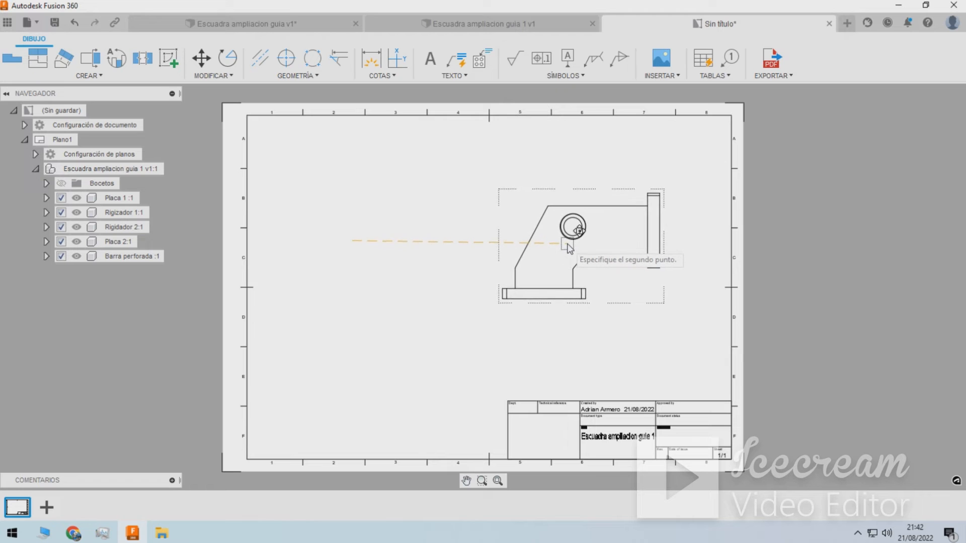
{"action": "left_click", "coordinate": [585, 243]}
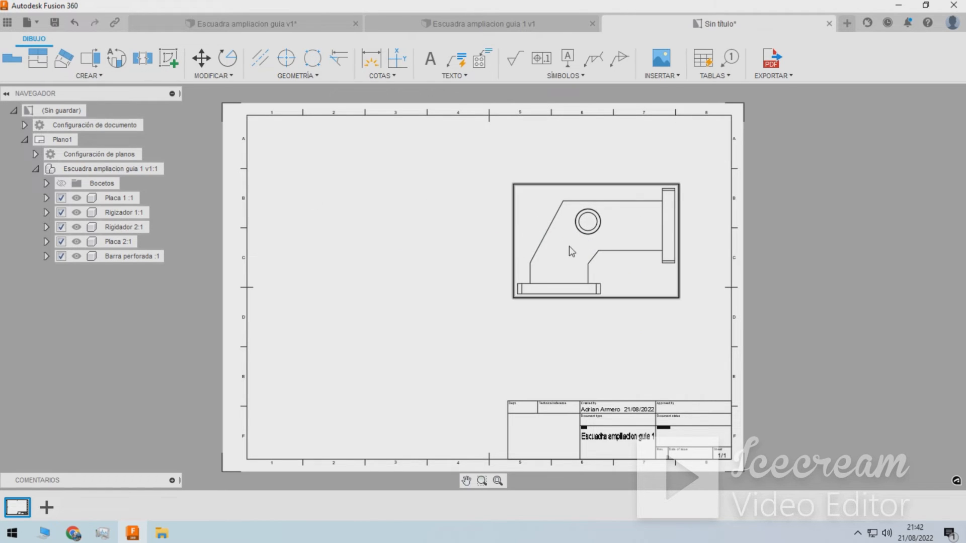
{"action": "left_click_drag", "start_coordinate": [572, 246], "coordinate": [596, 198]}
{"action": "left_click", "coordinate": [596, 198]}
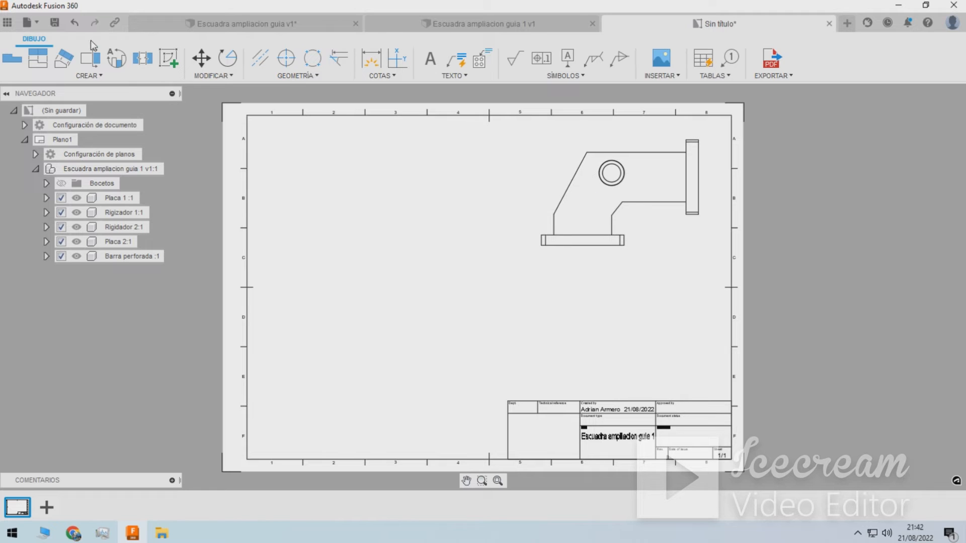
Project a view to the left of the base view, then move the aligned views to the sheet's lower half and nudge the projected one right.
{"action": "left_click", "coordinate": [38, 58]}
{"action": "left_click", "coordinate": [558, 206]}
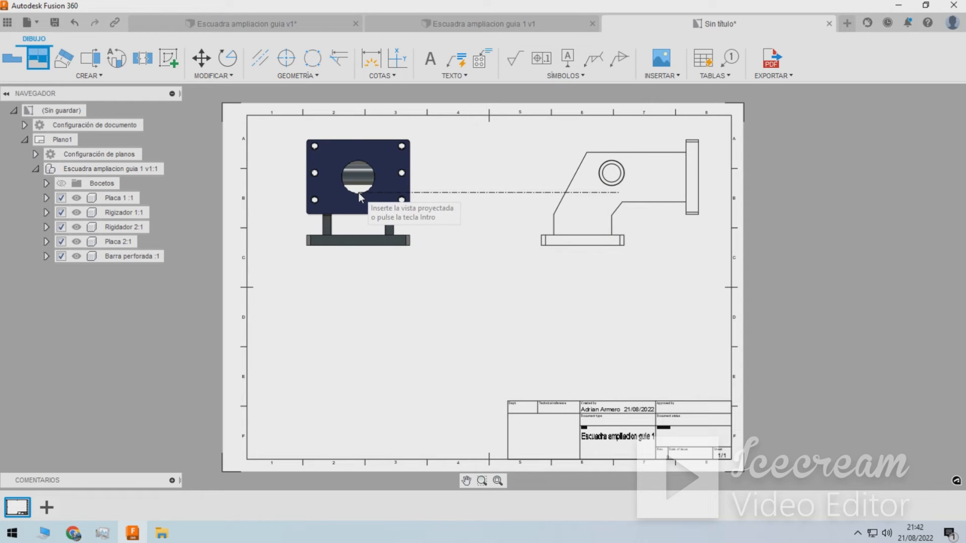
{"action": "left_click", "coordinate": [358, 192]}
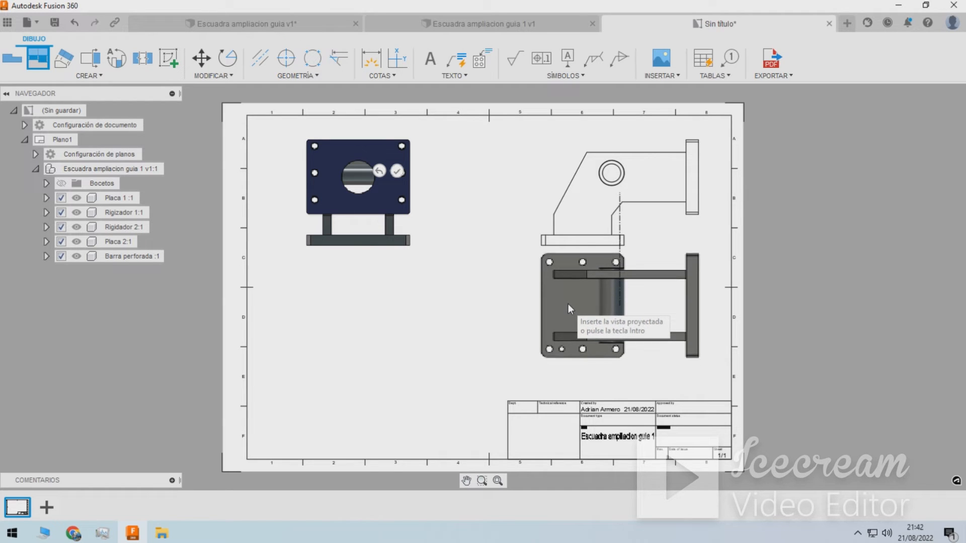
{"action": "key", "text": "Return"}
{"action": "left_click_drag", "start_coordinate": [572, 218], "coordinate": [577, 344]}
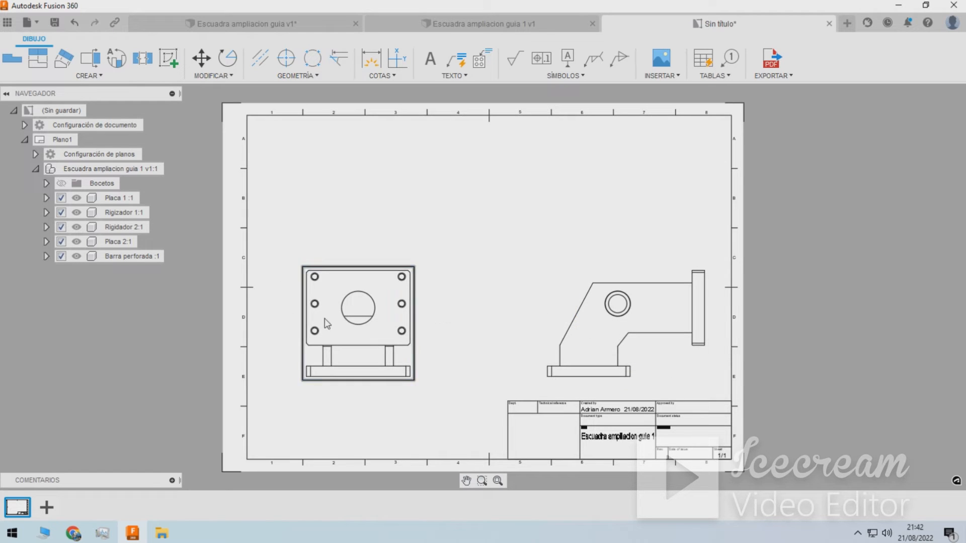
{"action": "left_click_drag", "start_coordinate": [328, 320], "coordinate": [337, 320]}
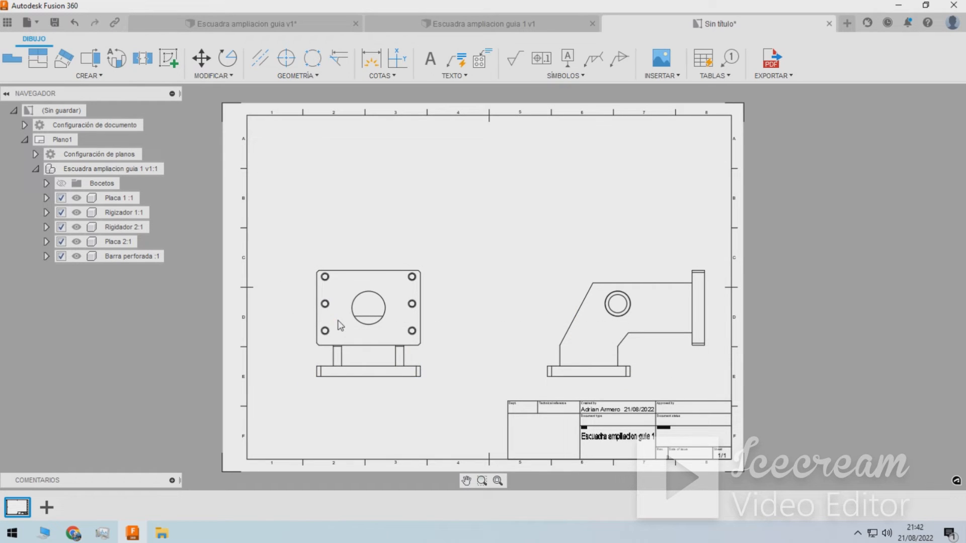
Project two more views from the base view: one directly above it and an isometric one below and to its left.
{"action": "left_click", "coordinate": [38, 58]}
{"action": "left_click", "coordinate": [586, 307]}
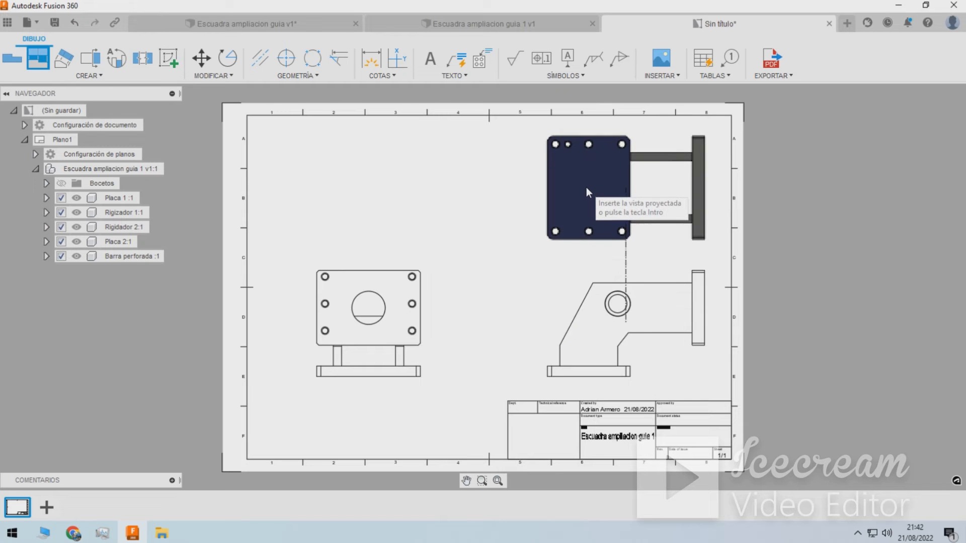
{"action": "left_click", "coordinate": [586, 187]}
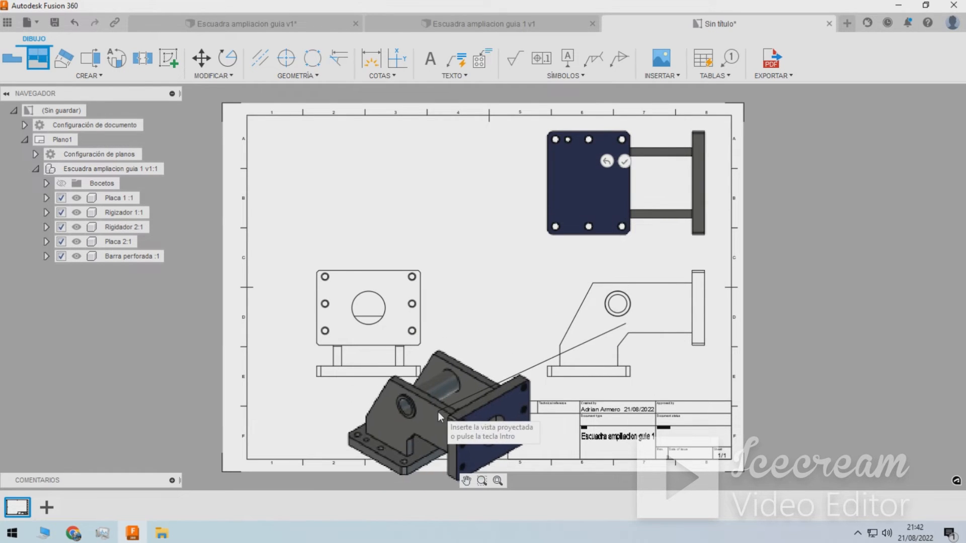
{"action": "left_click", "coordinate": [438, 409]}
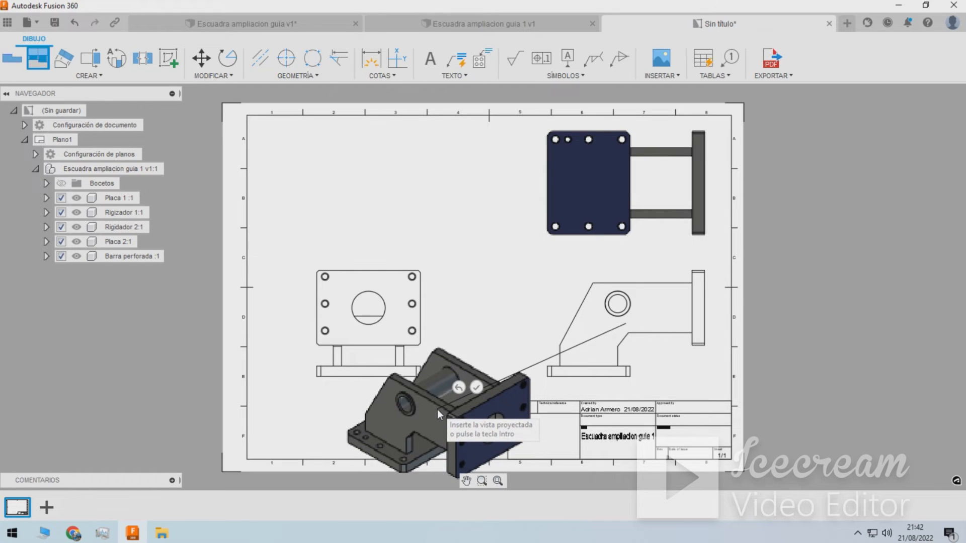
{"action": "key", "text": "Return"}
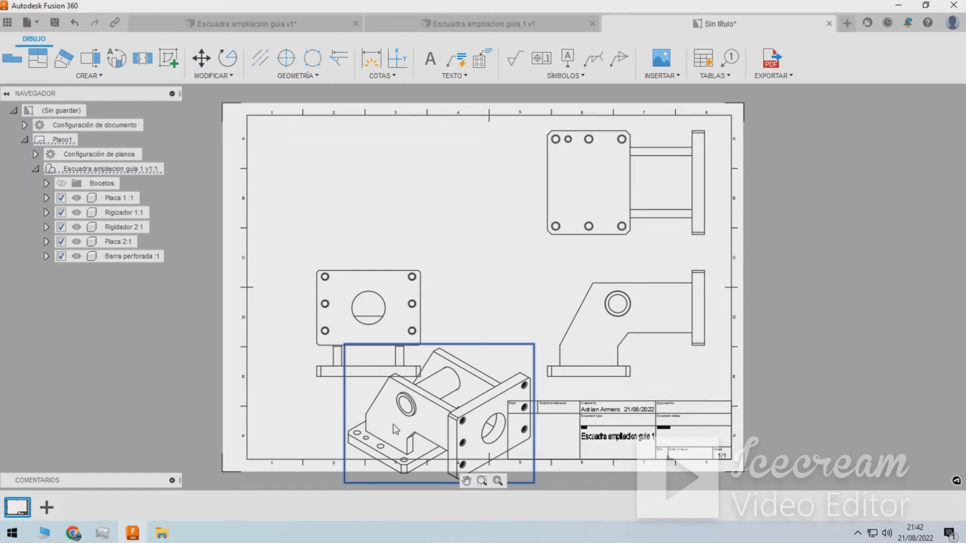
Set the isometric view's scale to 1:6.
{"action": "double_click", "coordinate": [394, 424]}
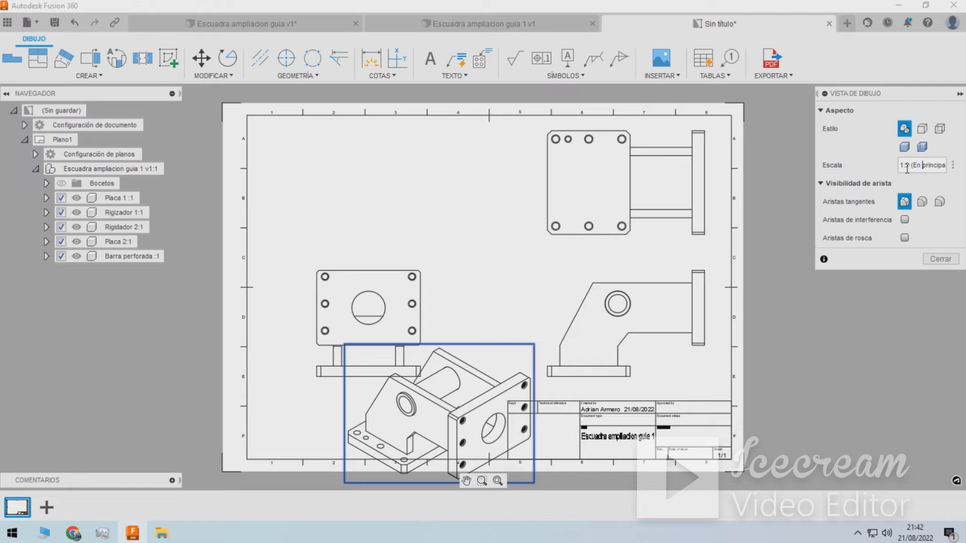
{"action": "left_click_drag", "start_coordinate": [923, 167], "coordinate": [964, 168]}
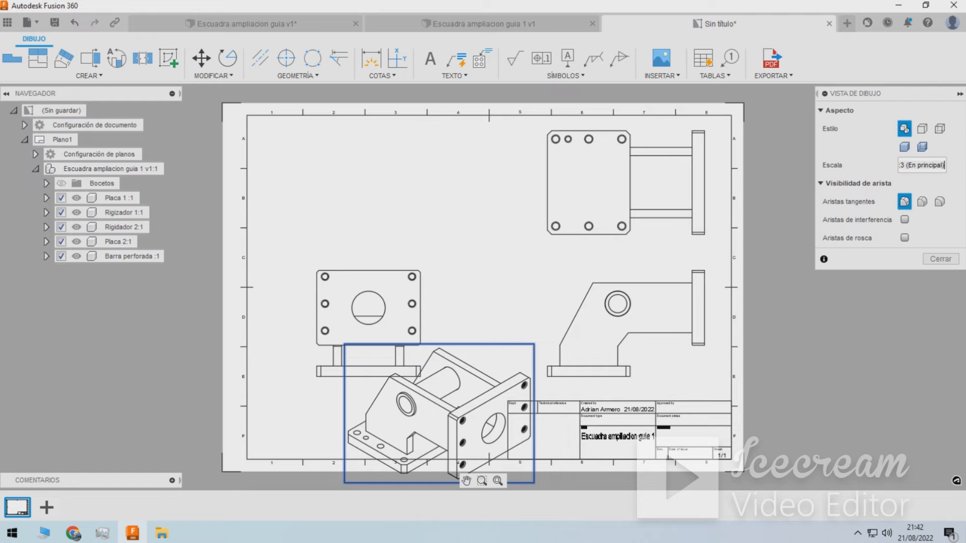
{"action": "left_click", "coordinate": [943, 169]}
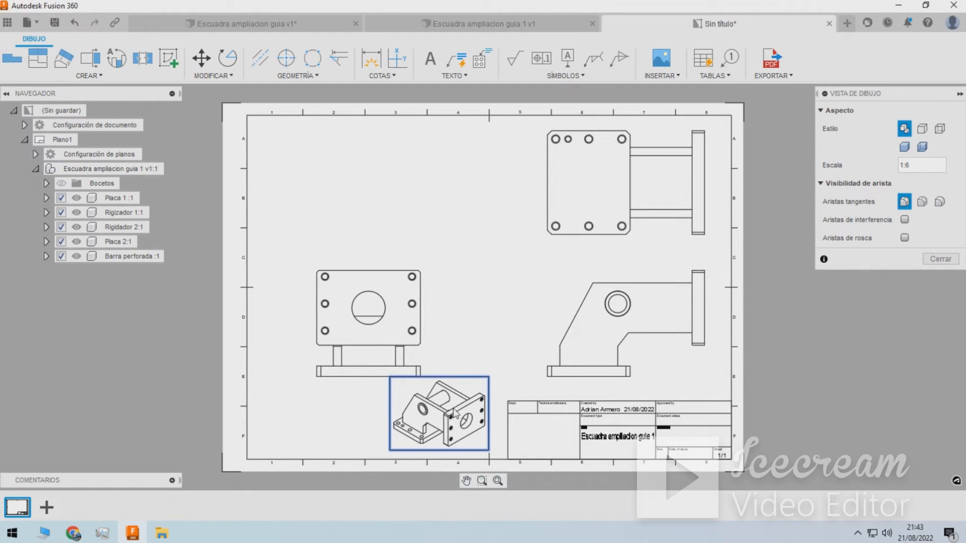
{"action": "left_click", "coordinate": [935, 259]}
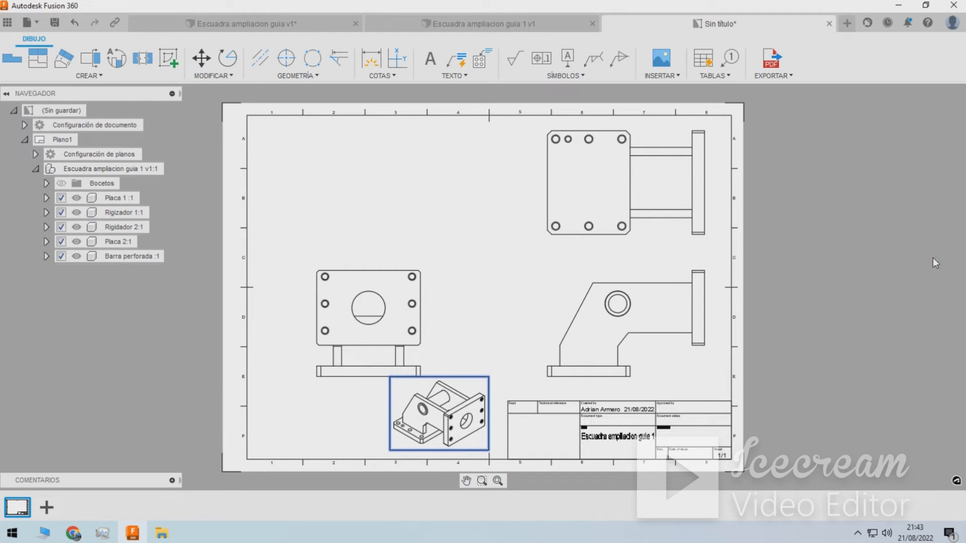
Move the isometric view to the upper left corner of the sheet.
{"action": "left_click", "coordinate": [459, 445]}
{"action": "left_click", "coordinate": [442, 424]}
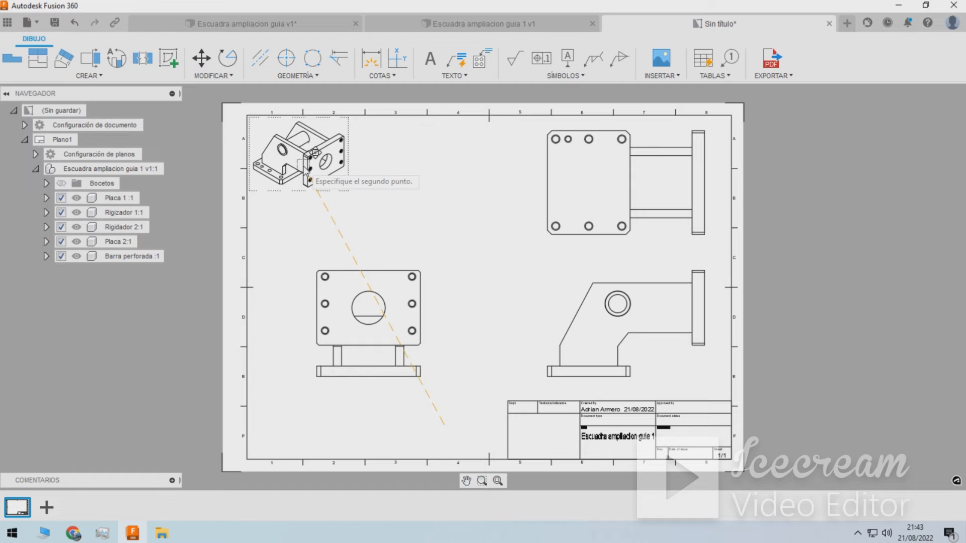
{"action": "left_click", "coordinate": [305, 171]}
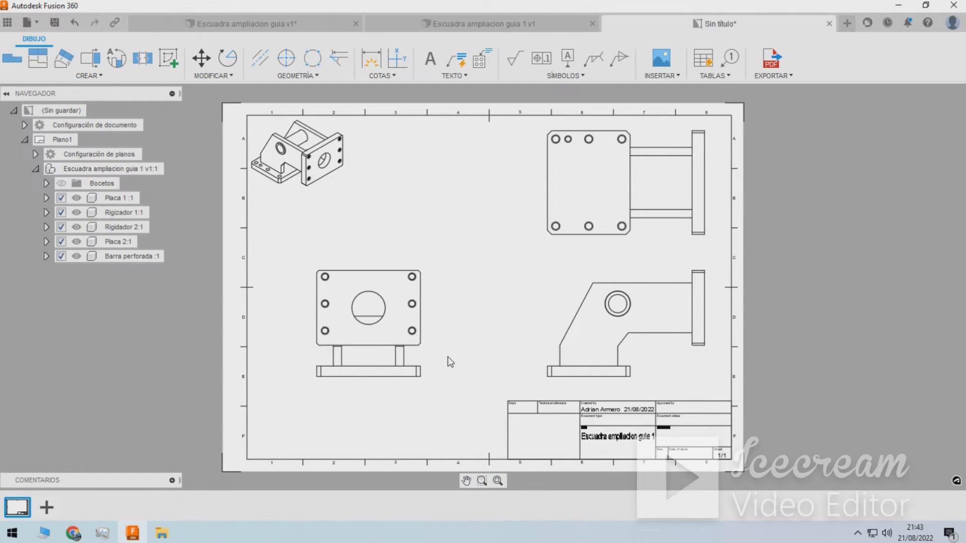
{"action": "scroll", "coordinate": [450, 362], "scroll_direction": "up", "scroll_amount": 1}
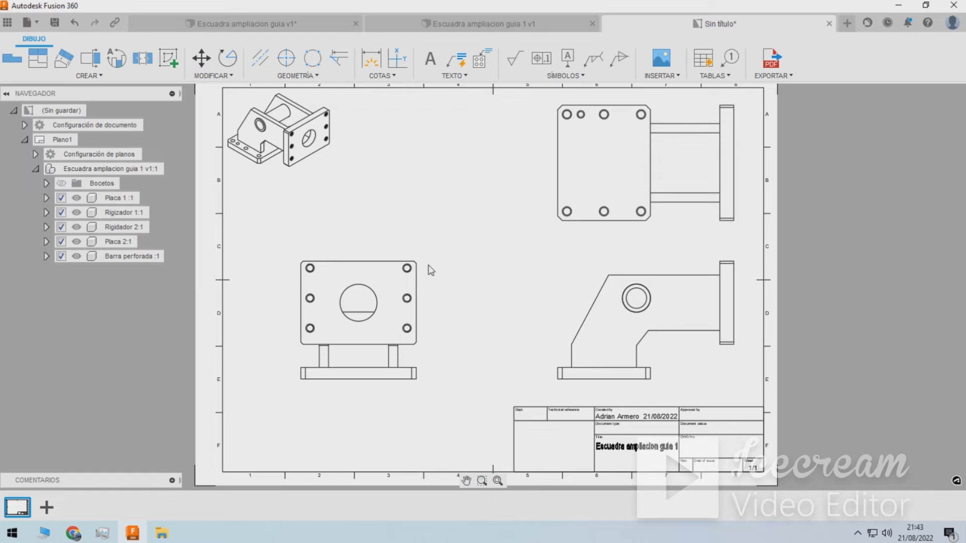
{"action": "scroll", "coordinate": [408, 279], "scroll_direction": "up", "scroll_amount": 1}
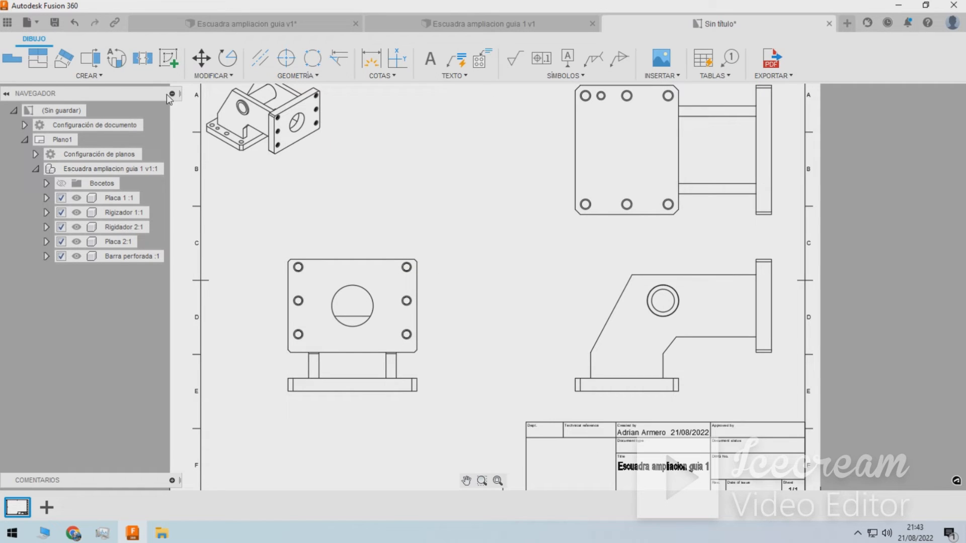
{"action": "left_click", "coordinate": [380, 63]}
{"action": "scroll", "coordinate": [470, 263], "scroll_direction": "down", "scroll_amount": 2}
{"action": "scroll", "coordinate": [638, 394], "scroll_direction": "up", "scroll_amount": 3}
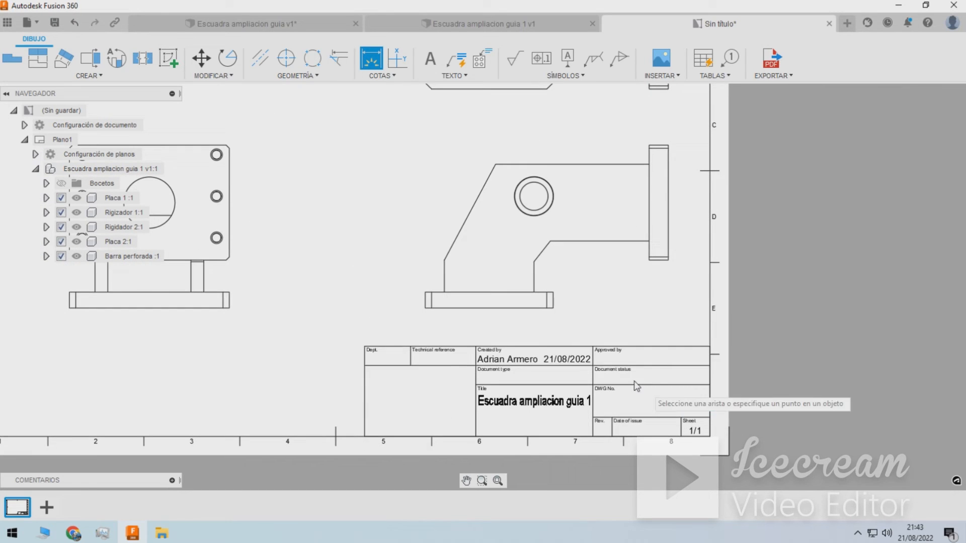
{"action": "left_click", "coordinate": [526, 308]}
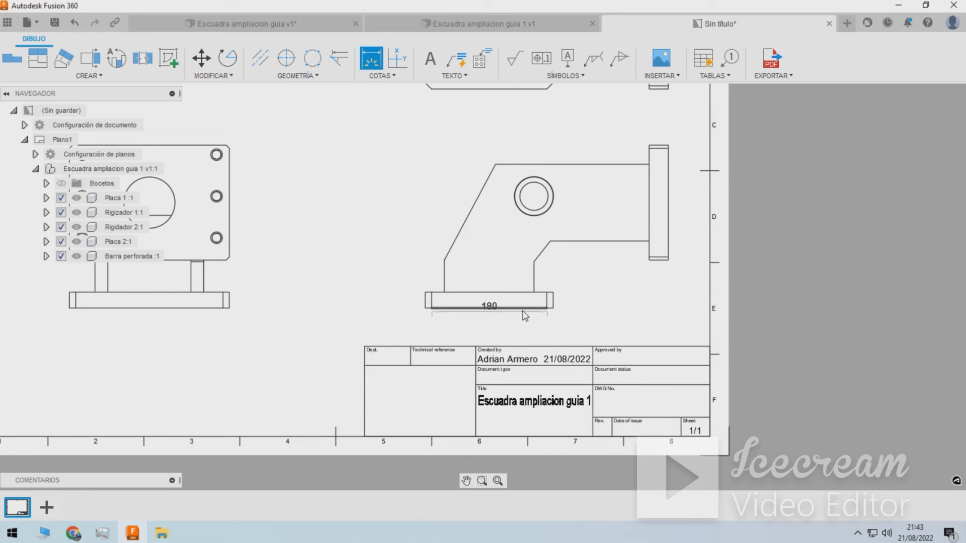
{"action": "left_click", "coordinate": [668, 233]}
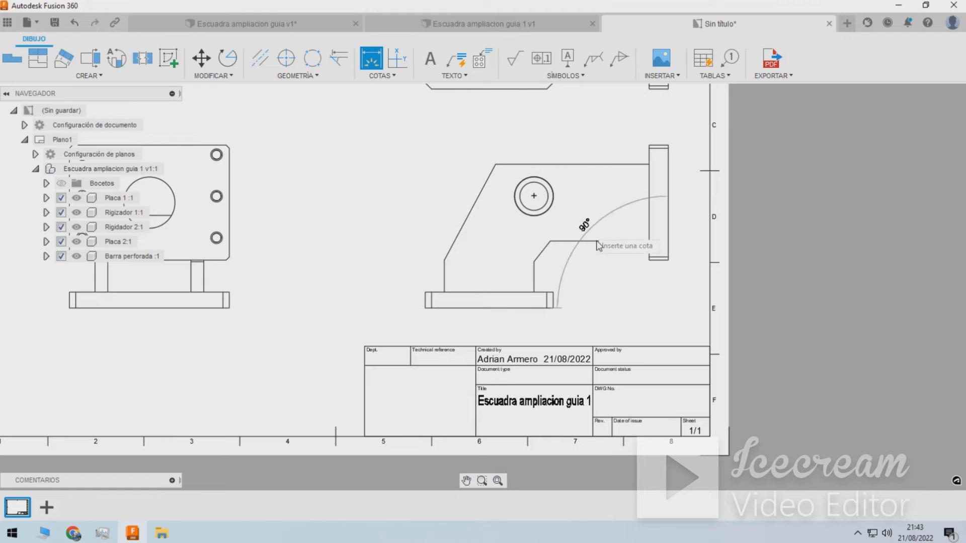
{"action": "key", "text": "Escape"}
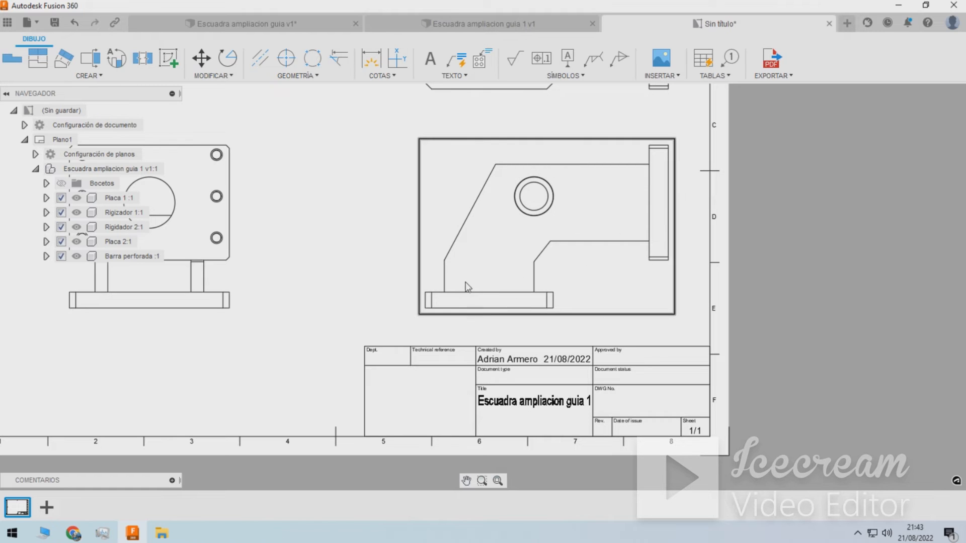
Add a center mark to the perforated bar's circle in the base view.
{"action": "left_click", "coordinate": [284, 62]}
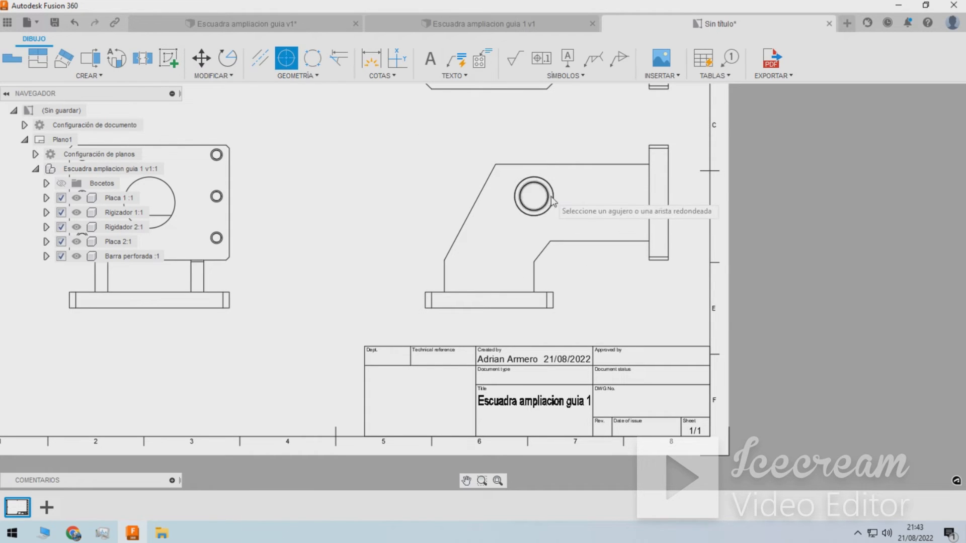
{"action": "scroll", "coordinate": [559, 228], "scroll_direction": "up", "scroll_amount": 3}
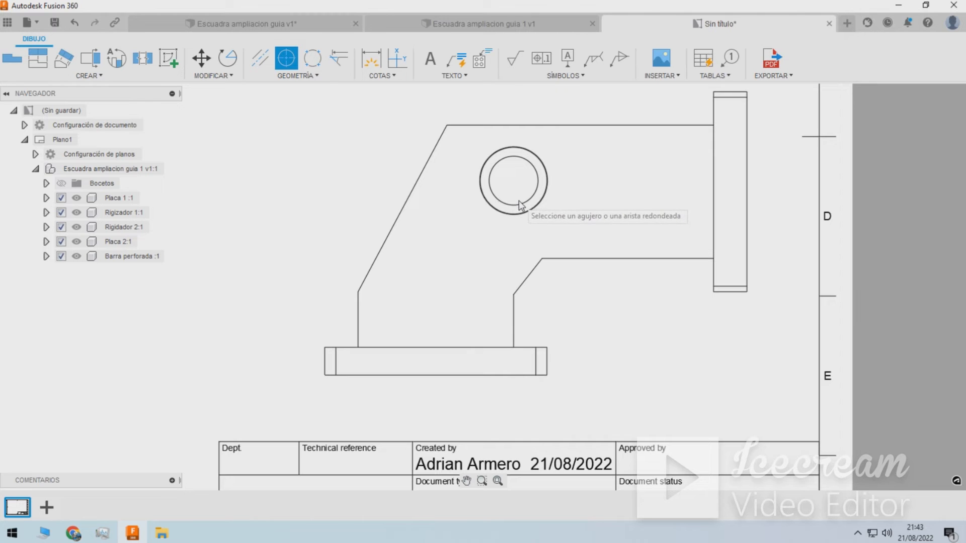
{"action": "left_click", "coordinate": [519, 200]}
{"action": "scroll", "coordinate": [440, 236], "scroll_direction": "down", "scroll_amount": 3}
{"action": "scroll", "coordinate": [440, 236], "scroll_direction": "down", "scroll_amount": 2}
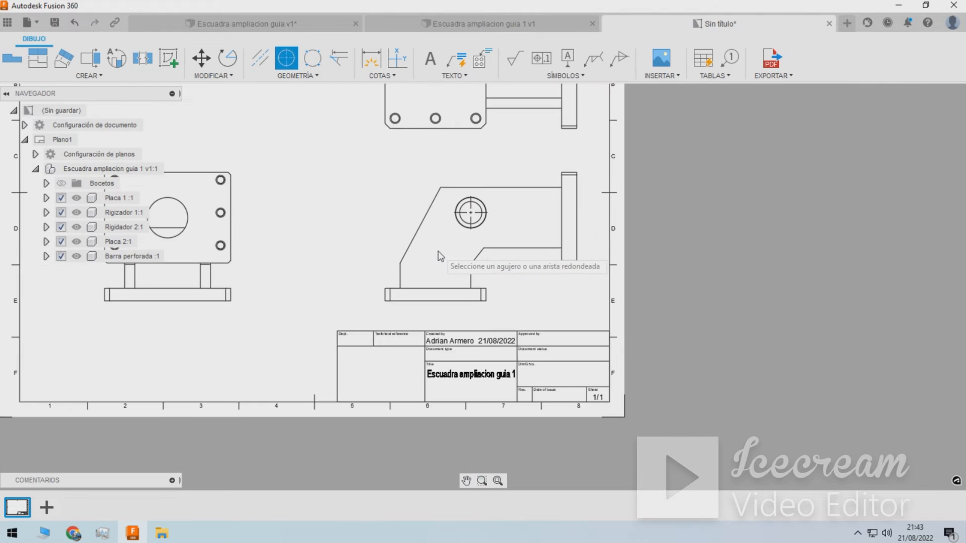
Add center marks to all seven holes of the plate in the upper projected view.
{"action": "scroll", "coordinate": [557, 254], "scroll_direction": "down", "scroll_amount": 2}
{"action": "scroll", "coordinate": [501, 260], "scroll_direction": "down", "scroll_amount": 2}
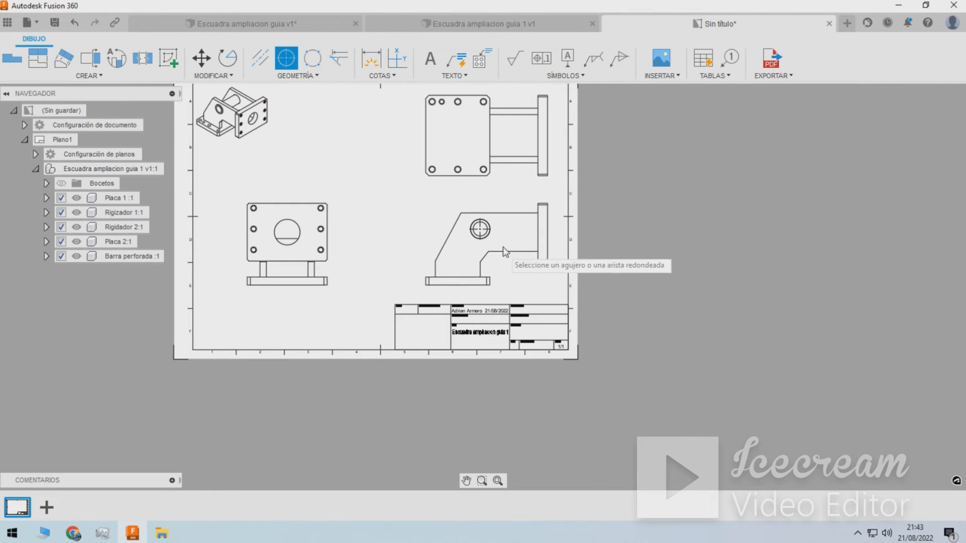
{"action": "scroll", "coordinate": [487, 258], "scroll_direction": "up", "scroll_amount": 2}
{"action": "scroll", "coordinate": [505, 166], "scroll_direction": "down", "scroll_amount": 3}
{"action": "scroll", "coordinate": [506, 163], "scroll_direction": "up", "scroll_amount": 2}
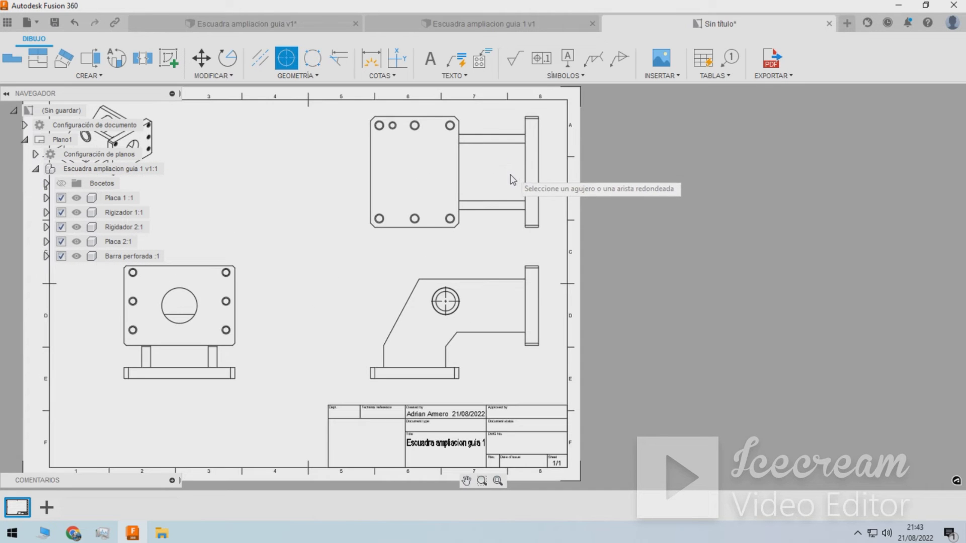
{"action": "scroll", "coordinate": [504, 171], "scroll_direction": "up", "scroll_amount": 2}
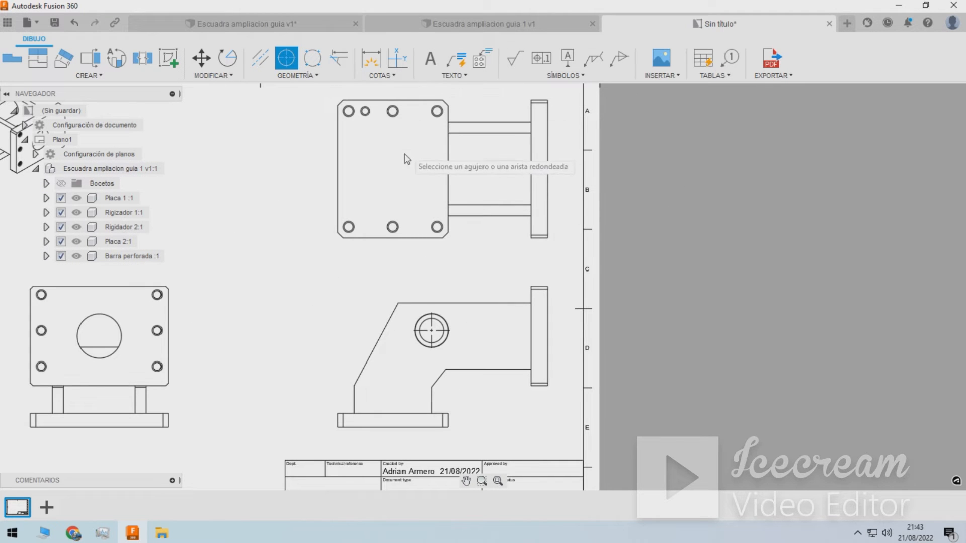
{"action": "scroll", "coordinate": [311, 106], "scroll_direction": "up", "scroll_amount": 2}
{"action": "scroll", "coordinate": [368, 125], "scroll_direction": "up", "scroll_amount": 2}
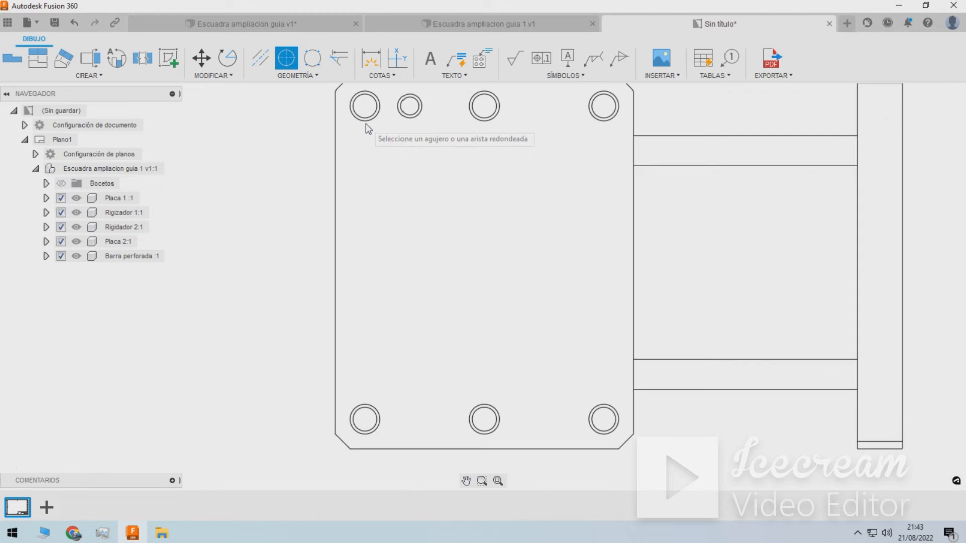
{"action": "left_click", "coordinate": [366, 122]}
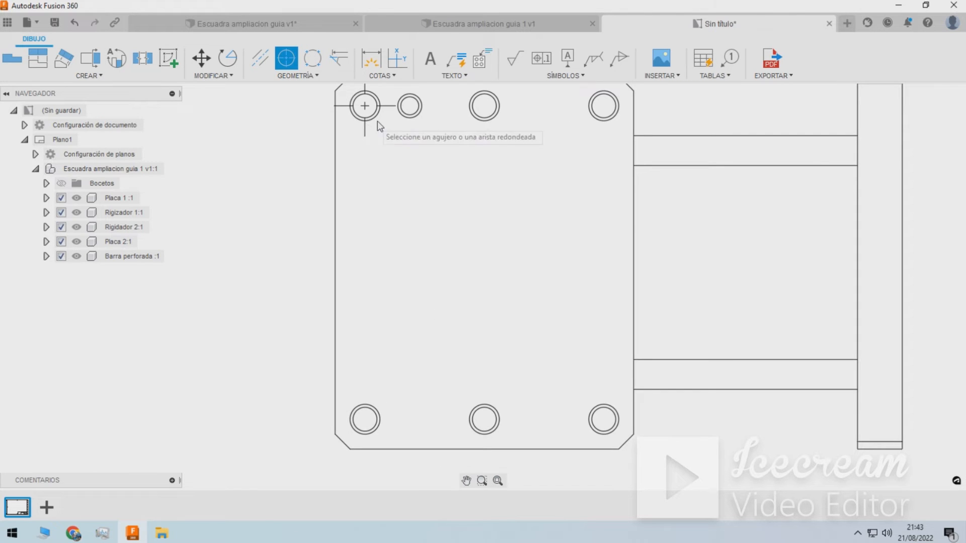
{"action": "left_click", "coordinate": [410, 119]}
{"action": "left_click", "coordinate": [480, 124]}
{"action": "left_click", "coordinate": [601, 119]}
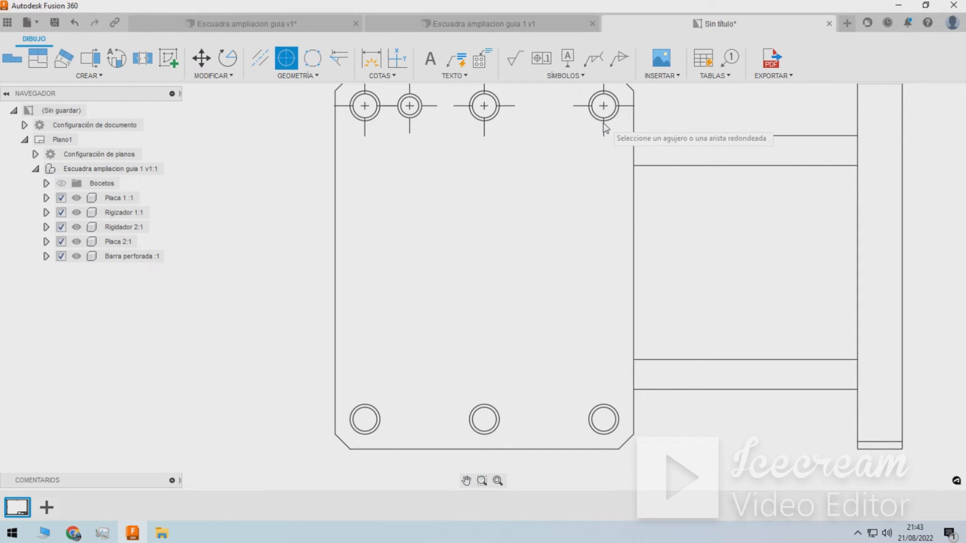
{"action": "left_click", "coordinate": [594, 422]}
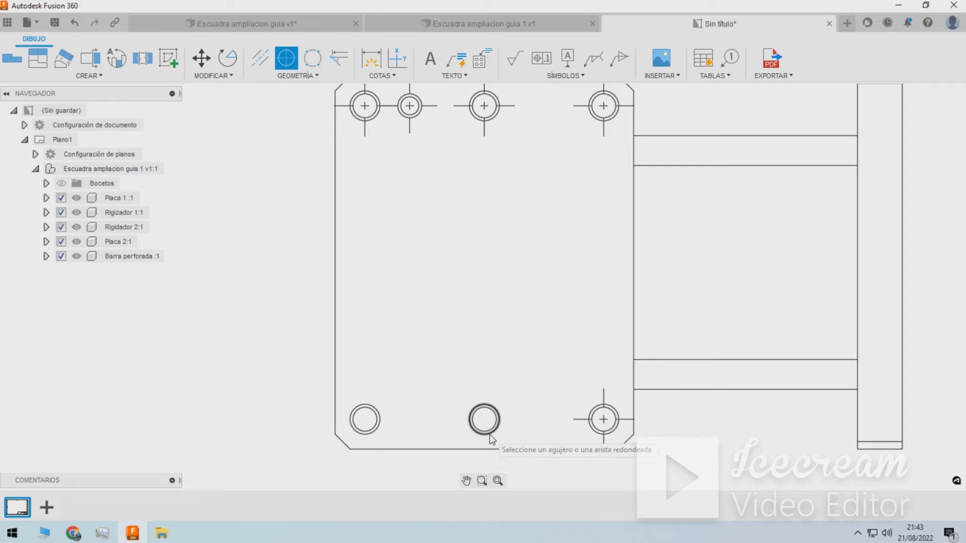
{"action": "left_click", "coordinate": [490, 432]}
{"action": "left_click", "coordinate": [378, 429]}
Add center marks to the large central circle and the six surrounding holes of the plate in the side projected view.
{"action": "scroll", "coordinate": [508, 261], "scroll_direction": "down", "scroll_amount": 5}
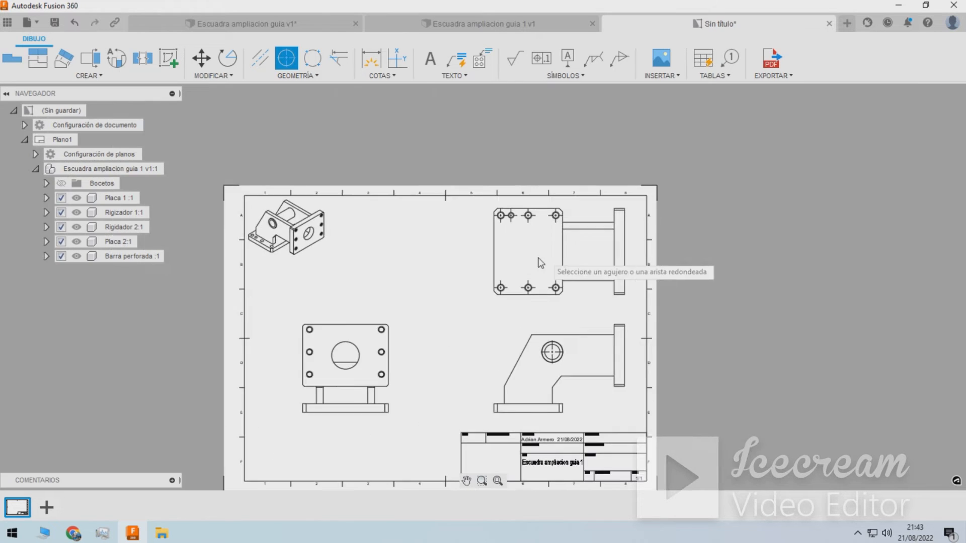
{"action": "scroll", "coordinate": [309, 317], "scroll_direction": "up", "scroll_amount": 5}
{"action": "left_click", "coordinate": [314, 315]}
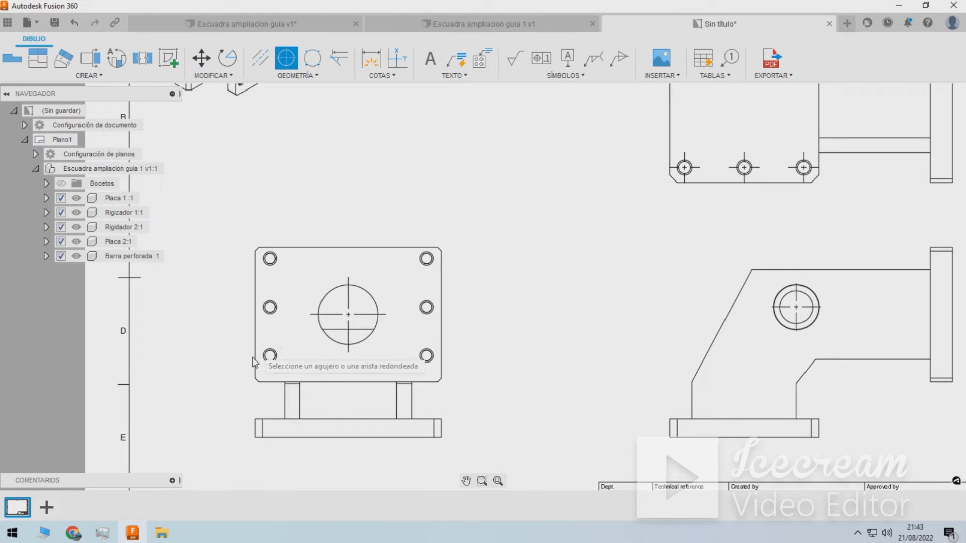
{"action": "scroll", "coordinate": [265, 366], "scroll_direction": "up", "scroll_amount": 4}
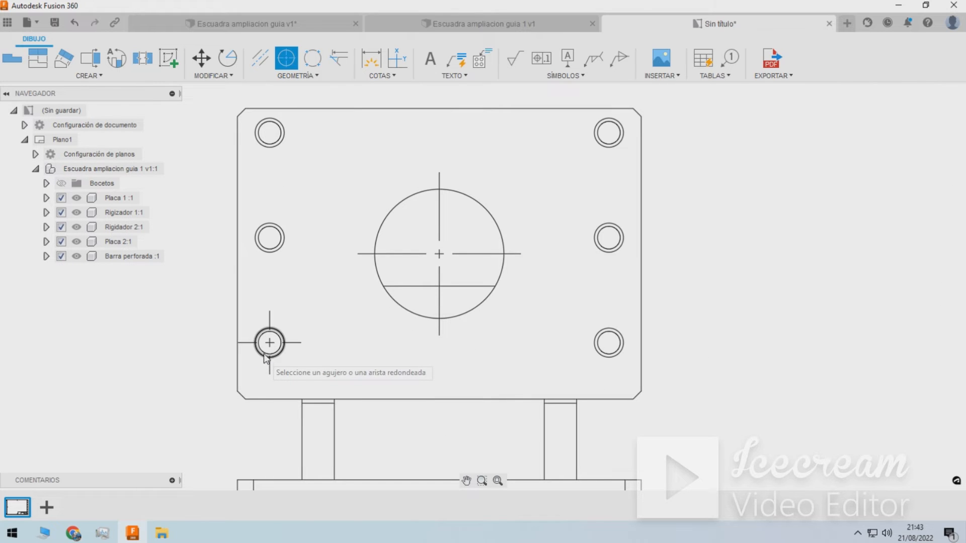
{"action": "left_click", "coordinate": [265, 355]}
{"action": "left_click", "coordinate": [261, 231]}
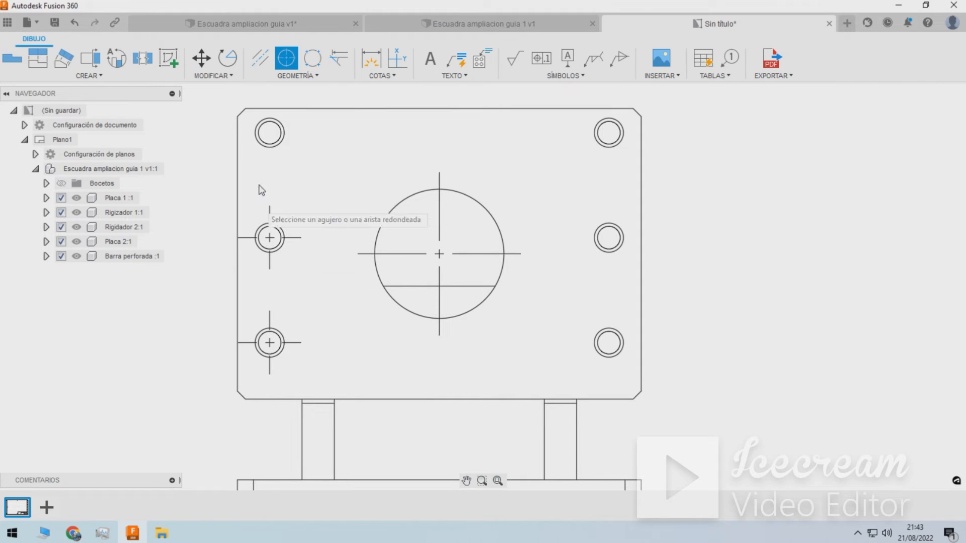
{"action": "left_click", "coordinate": [255, 139]}
{"action": "left_click", "coordinate": [599, 351]}
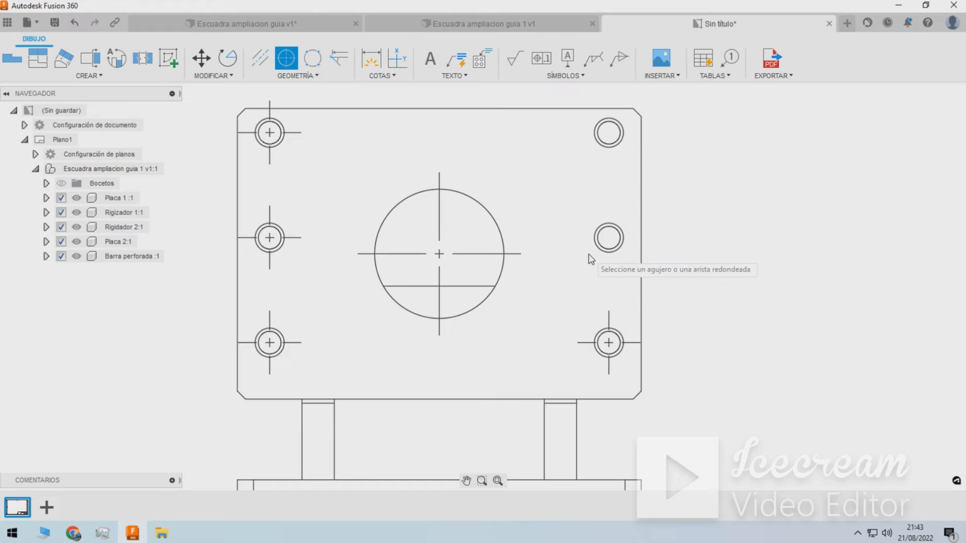
{"action": "left_click", "coordinate": [595, 237]}
{"action": "left_click", "coordinate": [598, 138]}
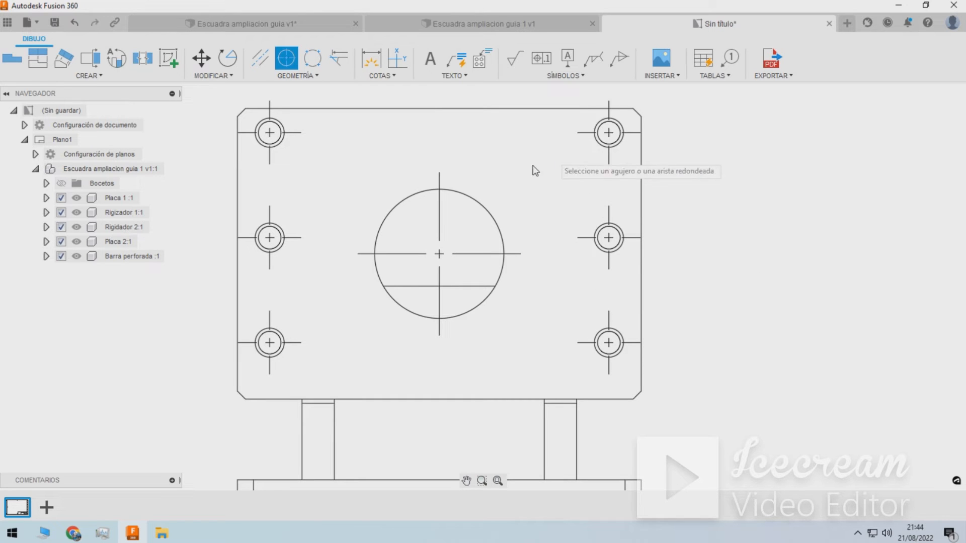
Create a horizontal centerline midway between the plate's upper and lower edges in the upper projected view.
{"action": "scroll", "coordinate": [485, 269], "scroll_direction": "down", "scroll_amount": 5}
{"action": "scroll", "coordinate": [659, 186], "scroll_direction": "up", "scroll_amount": 5}
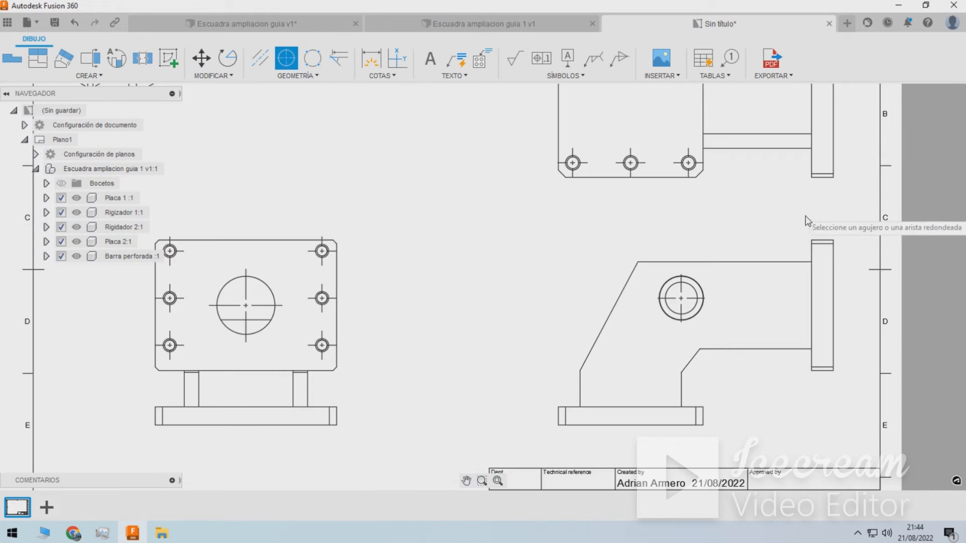
{"action": "scroll", "coordinate": [795, 231], "scroll_direction": "down", "scroll_amount": 3}
{"action": "scroll", "coordinate": [785, 177], "scroll_direction": "up", "scroll_amount": 3}
{"action": "scroll", "coordinate": [462, 201], "scroll_direction": "down", "scroll_amount": 2}
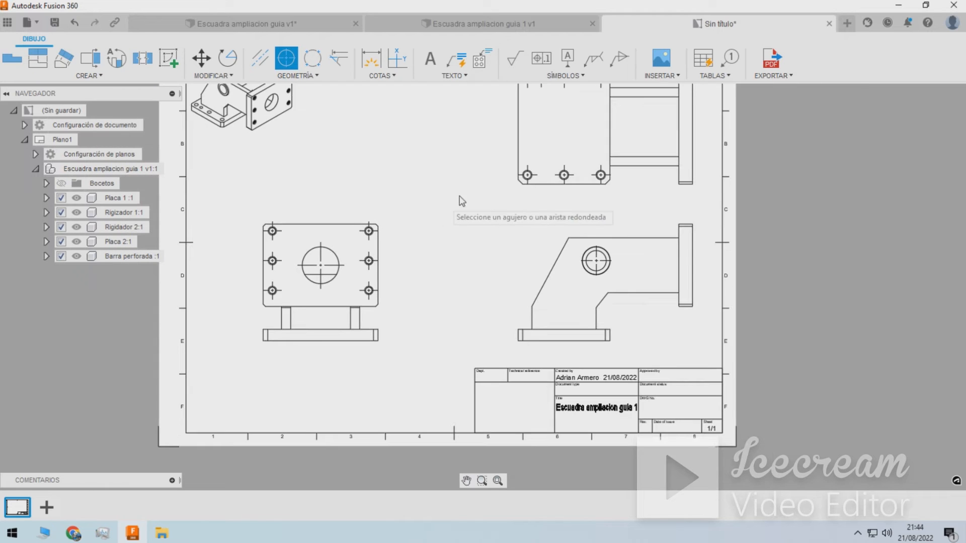
{"action": "scroll", "coordinate": [503, 191], "scroll_direction": "down", "scroll_amount": 3}
{"action": "scroll", "coordinate": [591, 154], "scroll_direction": "up", "scroll_amount": 2}
{"action": "left_click", "coordinate": [262, 62]}
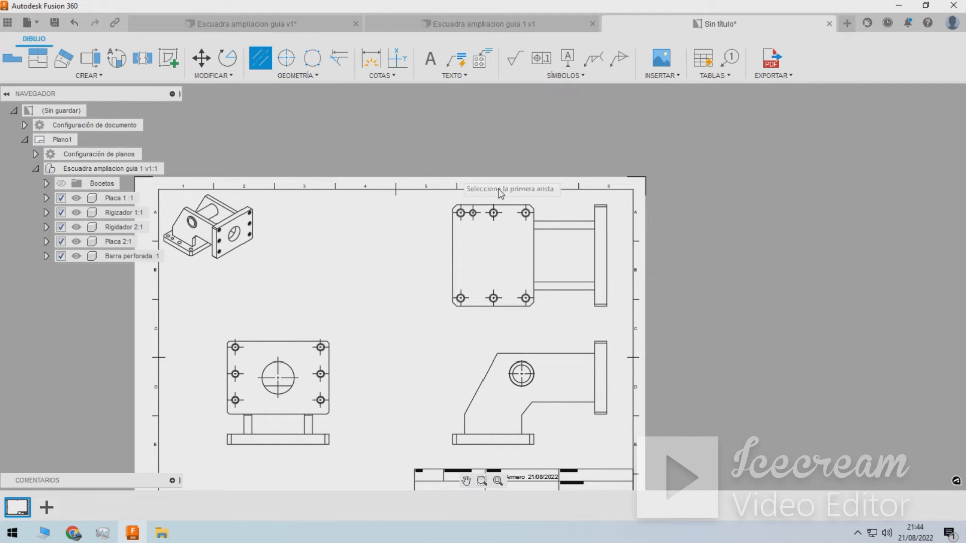
{"action": "scroll", "coordinate": [538, 221], "scroll_direction": "up", "scroll_amount": 3}
{"action": "left_click", "coordinate": [484, 207]}
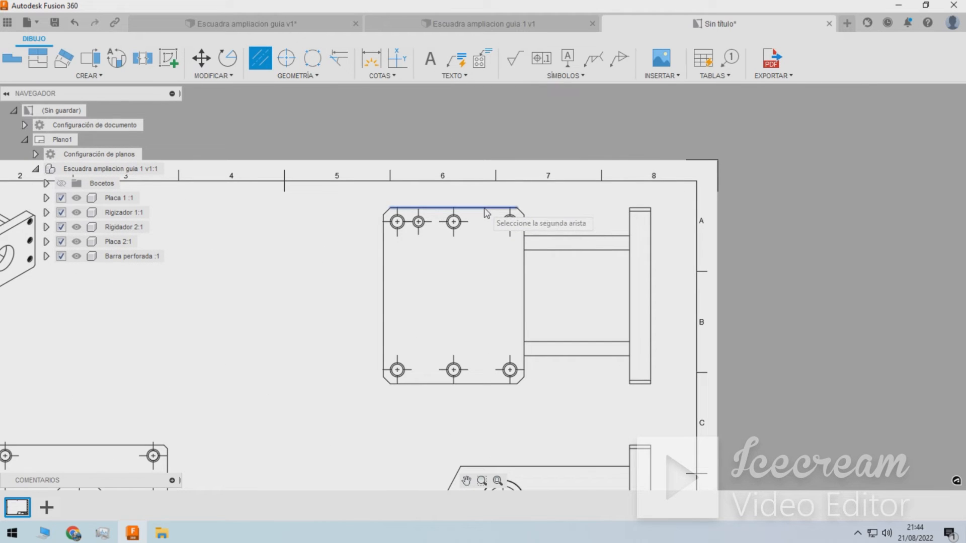
{"action": "left_click", "coordinate": [484, 383]}
{"action": "key", "text": "Escape"}
Extend the horizontal centerline past the end plate on one side and about 13 mm beyond the drilled plate on the other.
{"action": "left_click", "coordinate": [487, 295]}
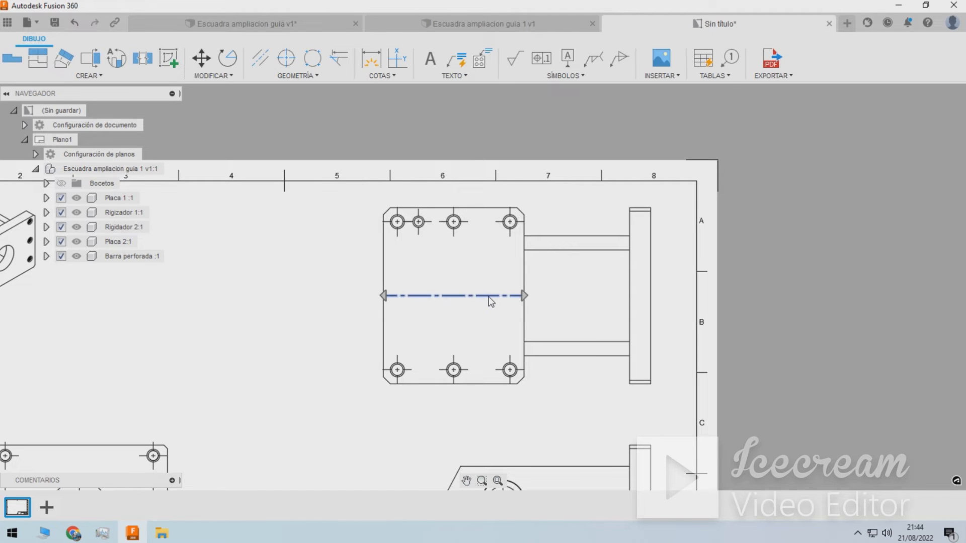
{"action": "left_click", "coordinate": [524, 295]}
{"action": "left_click", "coordinate": [669, 296]}
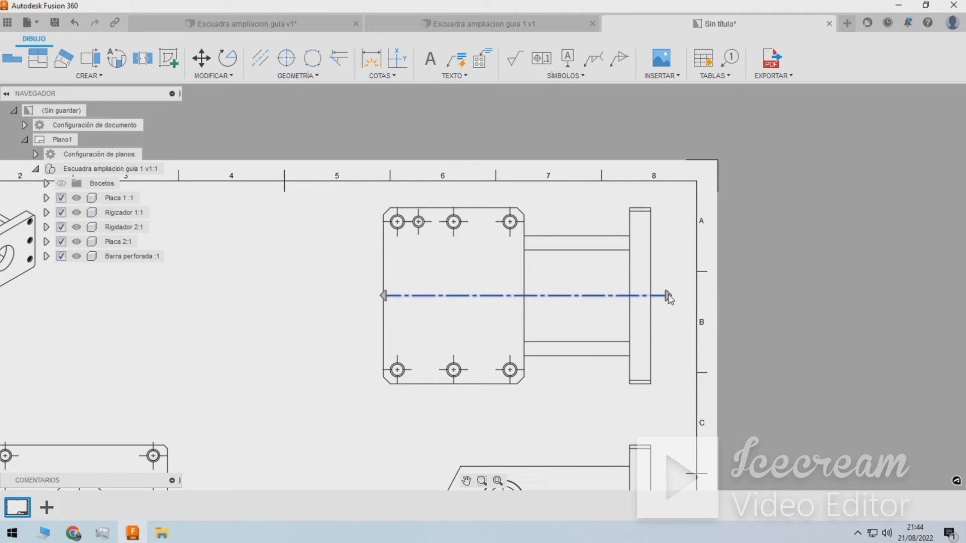
{"action": "left_click", "coordinate": [383, 295]}
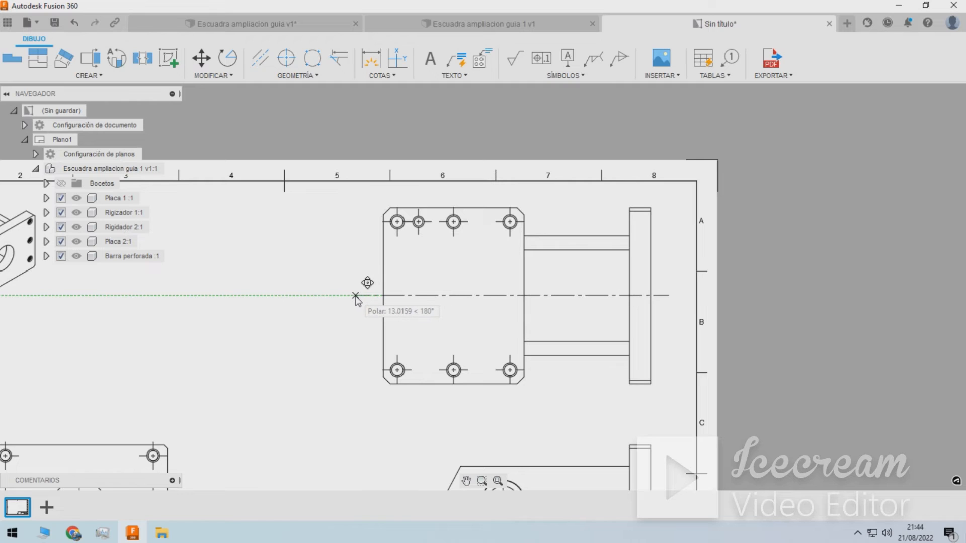
{"action": "left_click", "coordinate": [356, 296]}
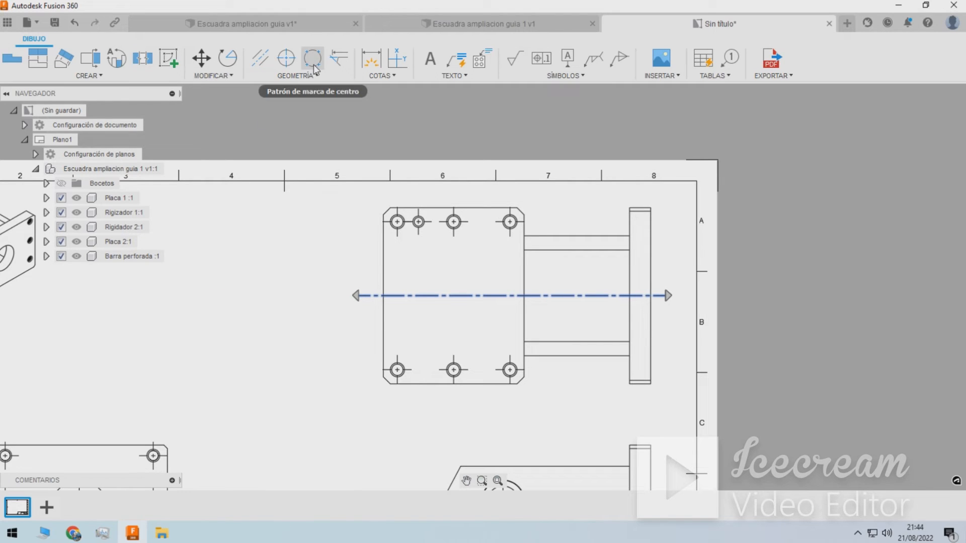
Create a vertical centerline midway between the drilled plate's left and right edges in the upper projected view.
{"action": "left_click", "coordinate": [260, 58]}
{"action": "left_click", "coordinate": [384, 324]}
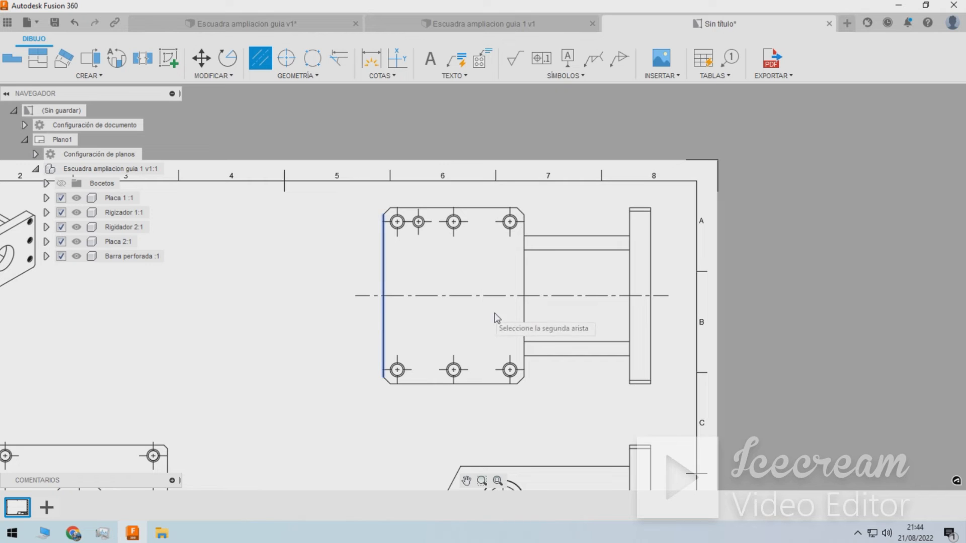
{"action": "left_click", "coordinate": [523, 317]}
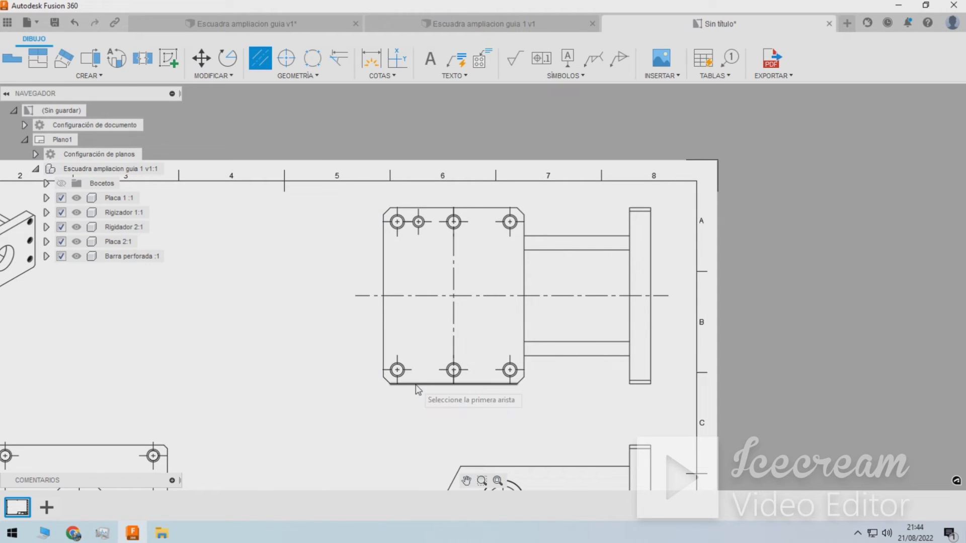
Dimension the horizontal distance from the drilled plate's vertical centerline to the end plate's outer edge, placing it just above the horizontal centerline.
{"action": "key", "text": "d"}
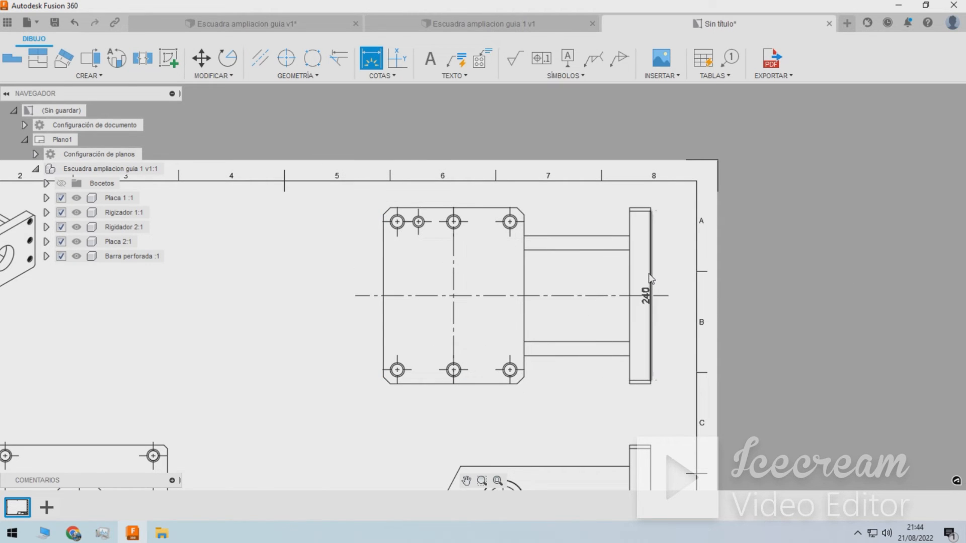
{"action": "left_click", "coordinate": [651, 295]}
{"action": "left_click", "coordinate": [454, 322]}
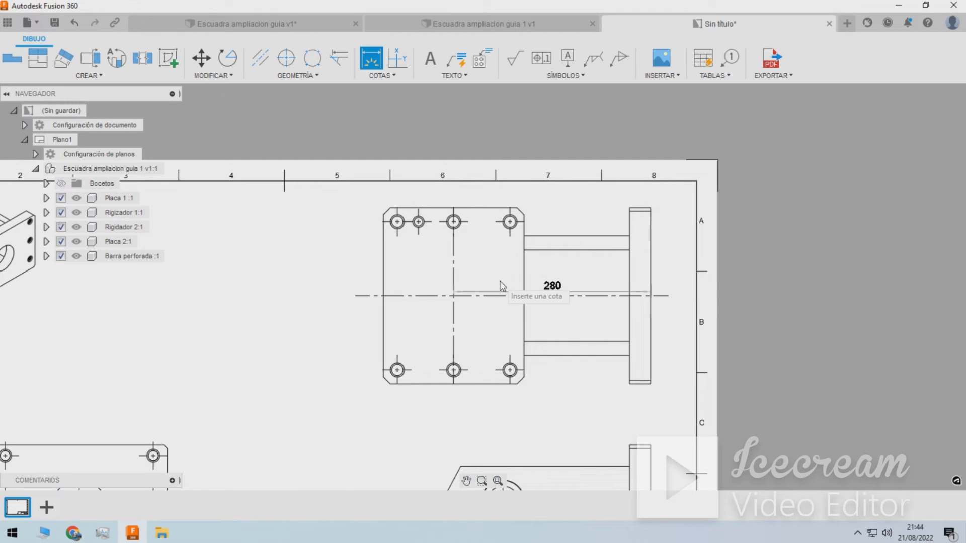
{"action": "scroll", "coordinate": [514, 283], "scroll_direction": "up", "scroll_amount": 2}
{"action": "scroll", "coordinate": [514, 283], "scroll_direction": "up", "scroll_amount": 2}
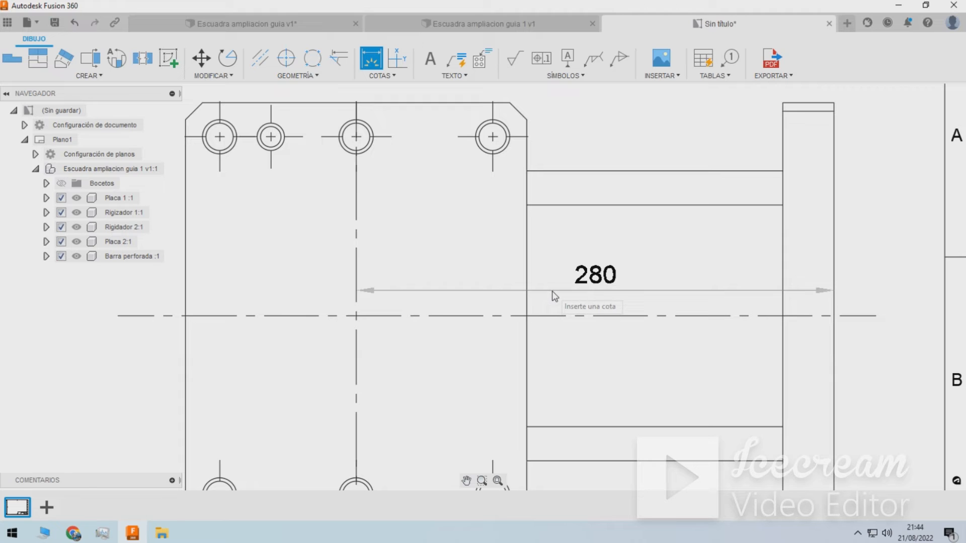
{"action": "left_click", "coordinate": [554, 295]}
{"action": "key", "text": "Escape"}
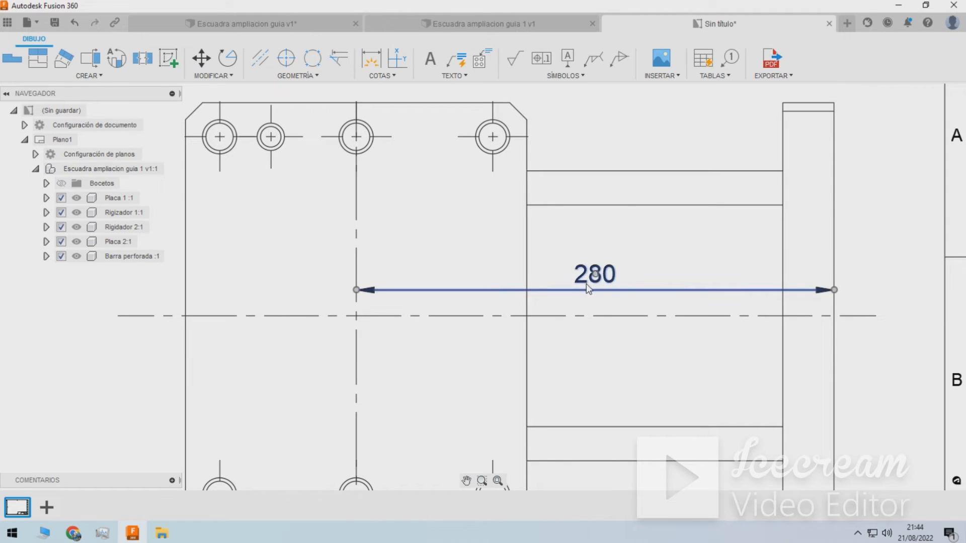
Give the centerline-to-end-plate dimension a deviation tolerance (Desviación) with an upper value of 0,05 and a lower value of 0.
{"action": "double_click", "coordinate": [607, 283]}
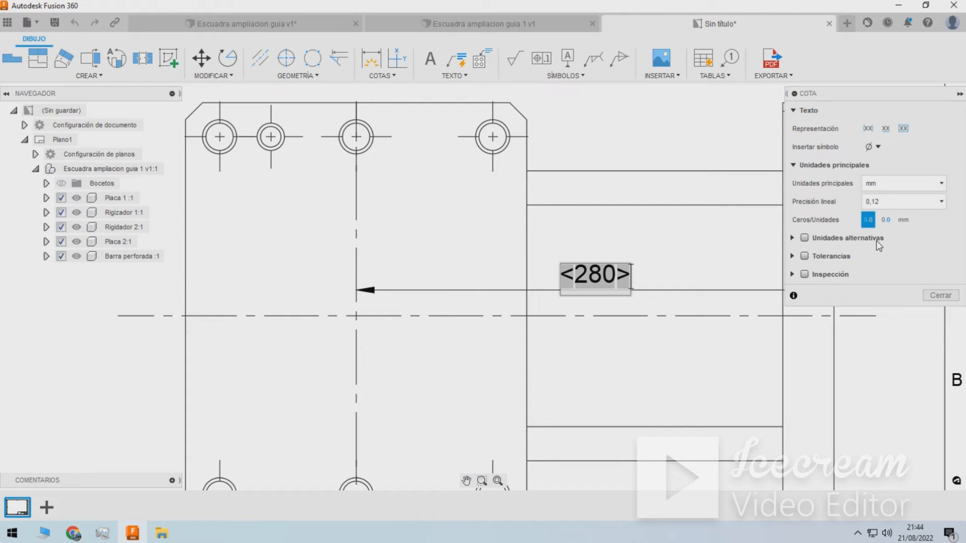
{"action": "left_click", "coordinate": [805, 256]}
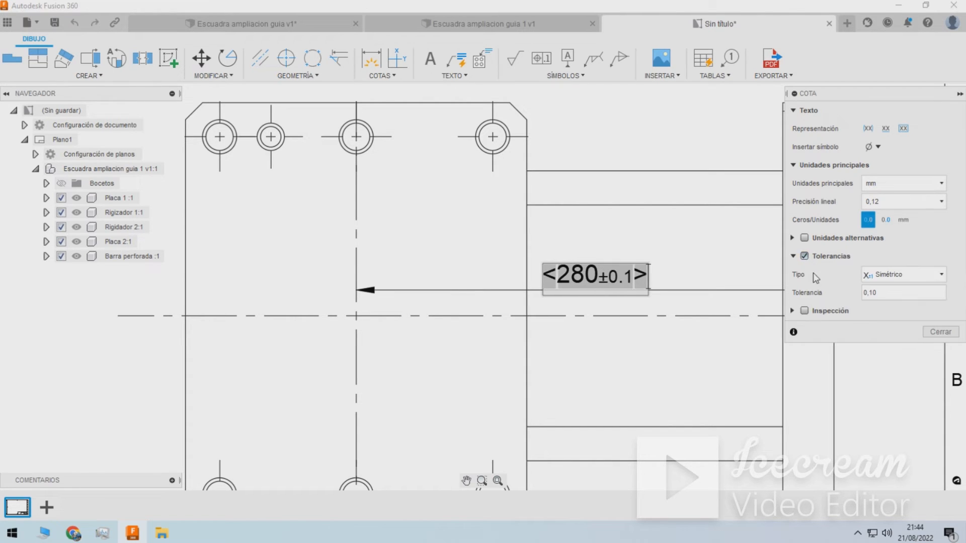
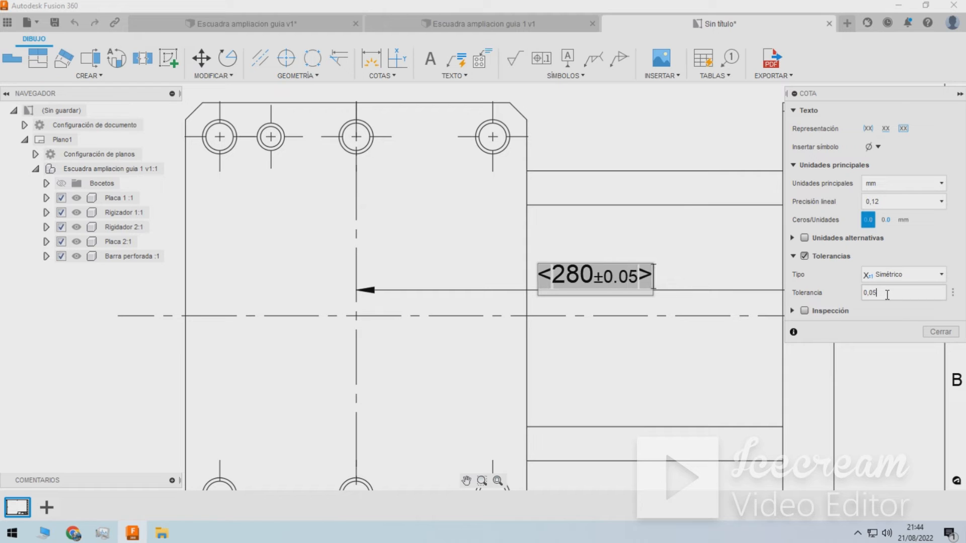
{"action": "left_click", "coordinate": [894, 281]}
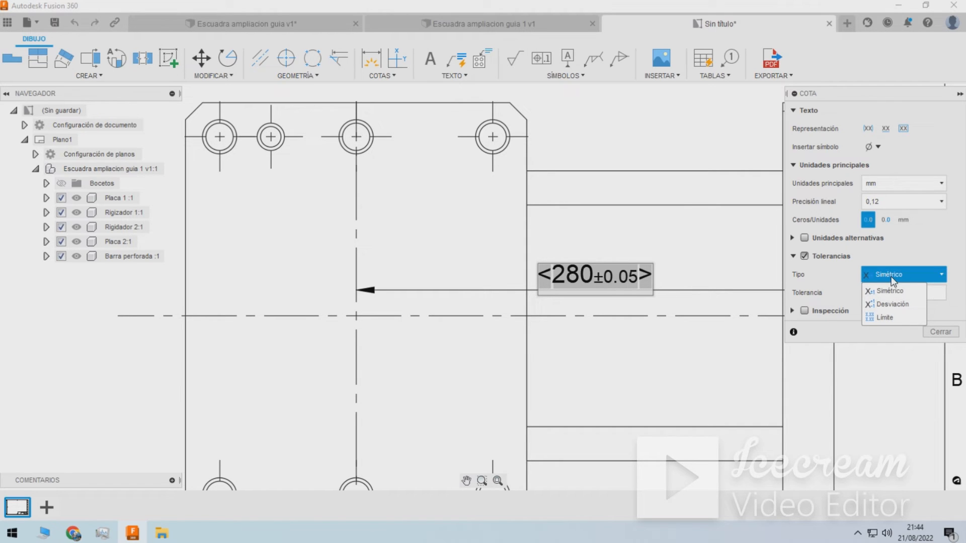
{"action": "left_click", "coordinate": [906, 303]}
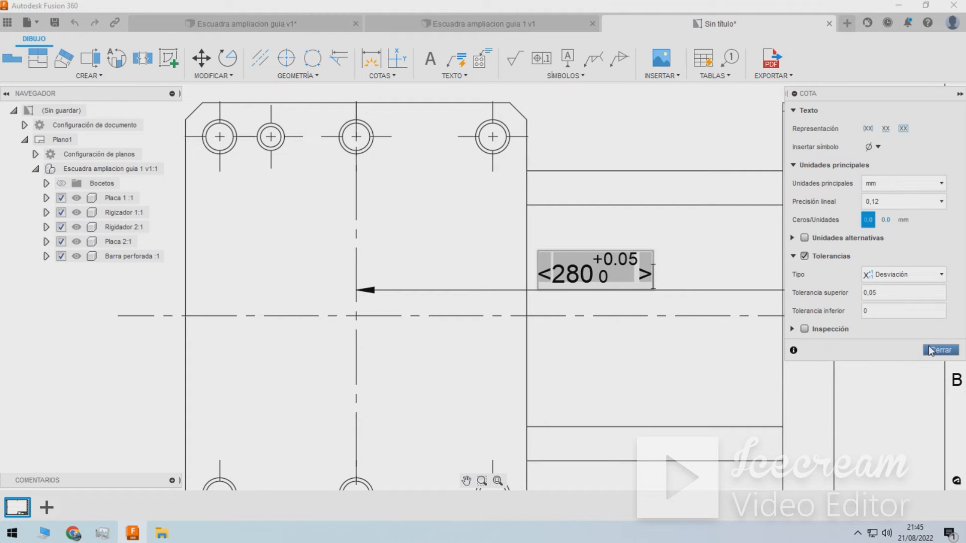
{"action": "left_click", "coordinate": [939, 350]}
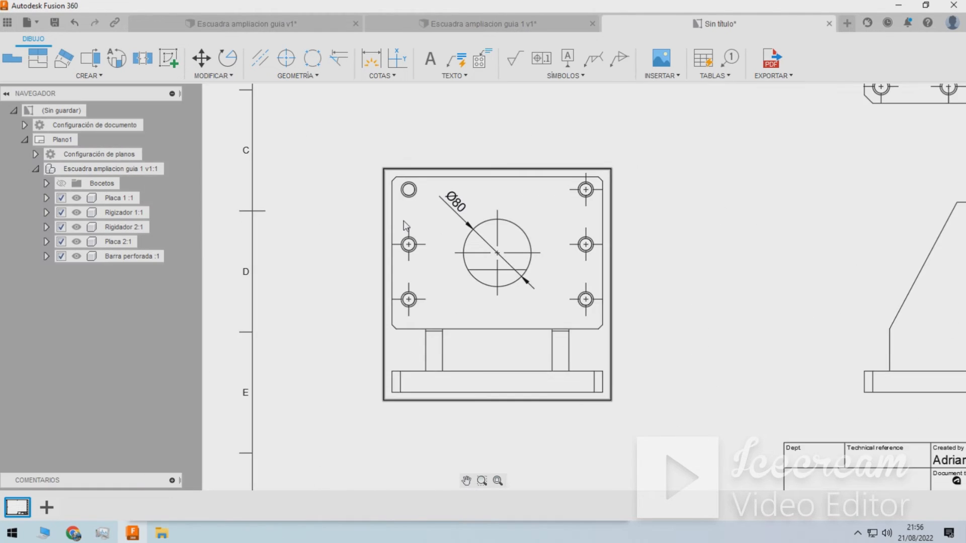
{"action": "scroll", "coordinate": [407, 244], "scroll_direction": "down", "scroll_amount": 5}
{"action": "scroll", "coordinate": [622, 129], "scroll_direction": "up", "scroll_amount": 6}
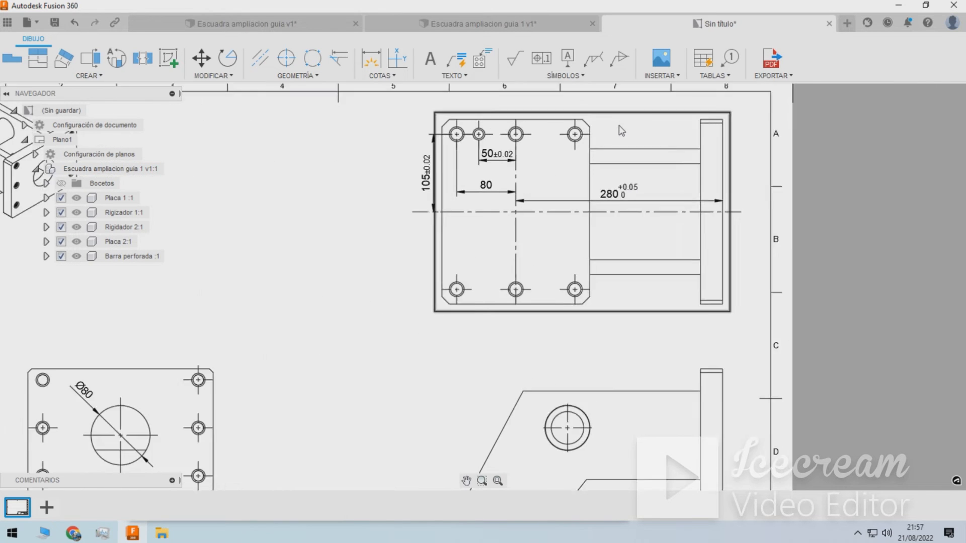
{"action": "scroll", "coordinate": [555, 177], "scroll_direction": "down", "scroll_amount": 1}
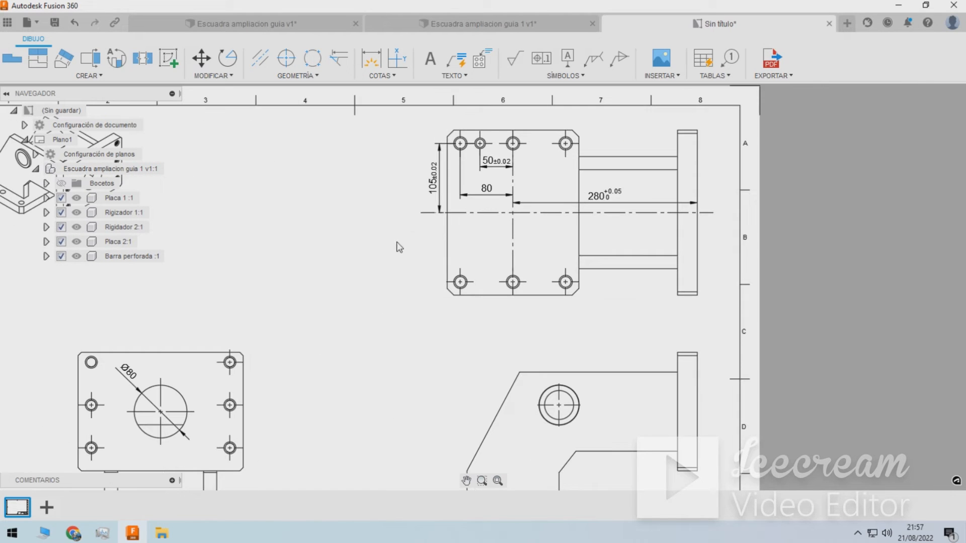
Dimension the drilled plate's overall height and width in the upper projected view, placing the height beside the plate and the width below it.
{"action": "key", "text": "d"}
{"action": "scroll", "coordinate": [440, 187], "scroll_direction": "up", "scroll_amount": 2}
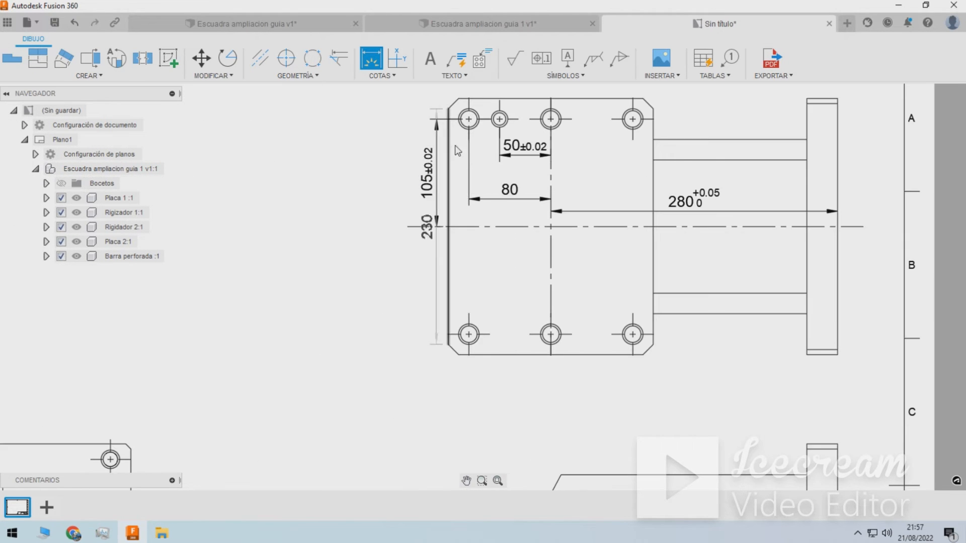
{"action": "left_click", "coordinate": [513, 99]}
{"action": "left_click", "coordinate": [517, 355]}
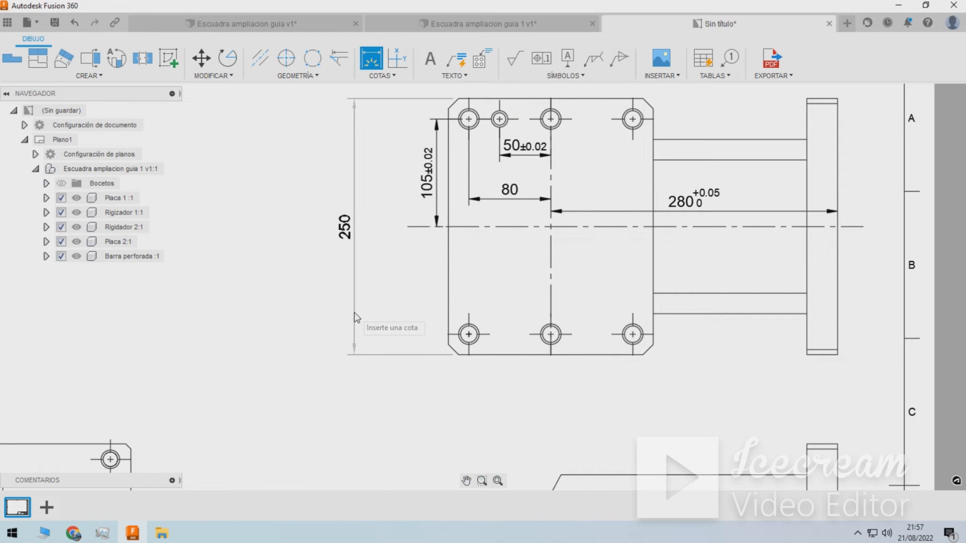
{"action": "left_click", "coordinate": [355, 322]}
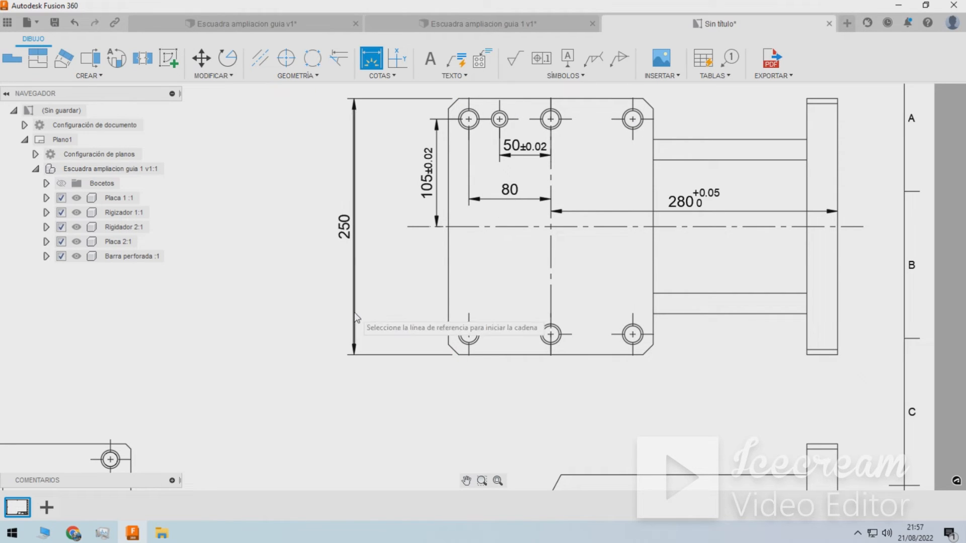
{"action": "left_click", "coordinate": [448, 301]}
{"action": "left_click", "coordinate": [650, 273]}
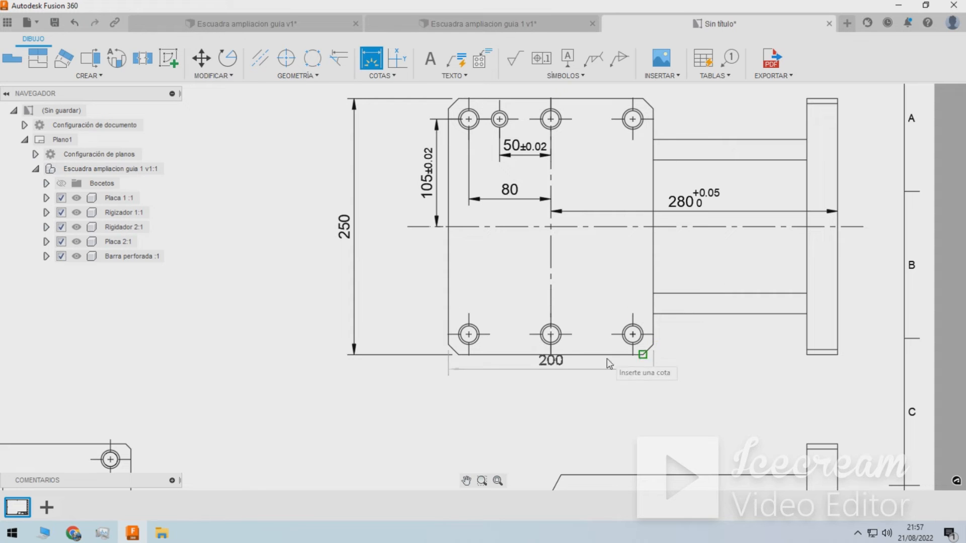
{"action": "left_click", "coordinate": [599, 388]}
Dimension the vertical distance from the base plate's upper edge to the bored tube's center in the side view, placing it outside the bracket.
{"action": "scroll", "coordinate": [516, 302], "scroll_direction": "down", "scroll_amount": 3}
{"action": "scroll", "coordinate": [593, 398], "scroll_direction": "down", "scroll_amount": 2}
{"action": "scroll", "coordinate": [556, 356], "scroll_direction": "up", "scroll_amount": 5}
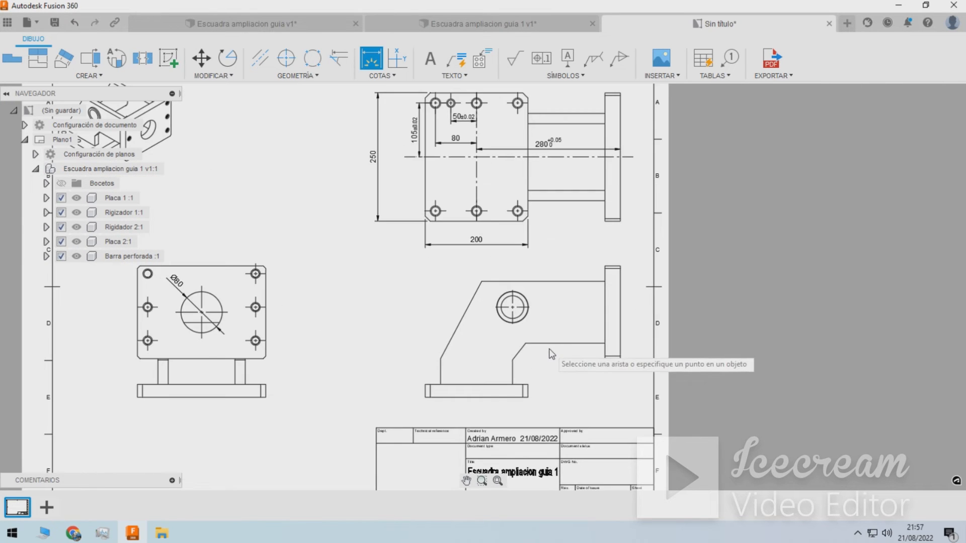
{"action": "scroll", "coordinate": [523, 342], "scroll_direction": "up", "scroll_amount": 3}
{"action": "left_click", "coordinate": [471, 424]}
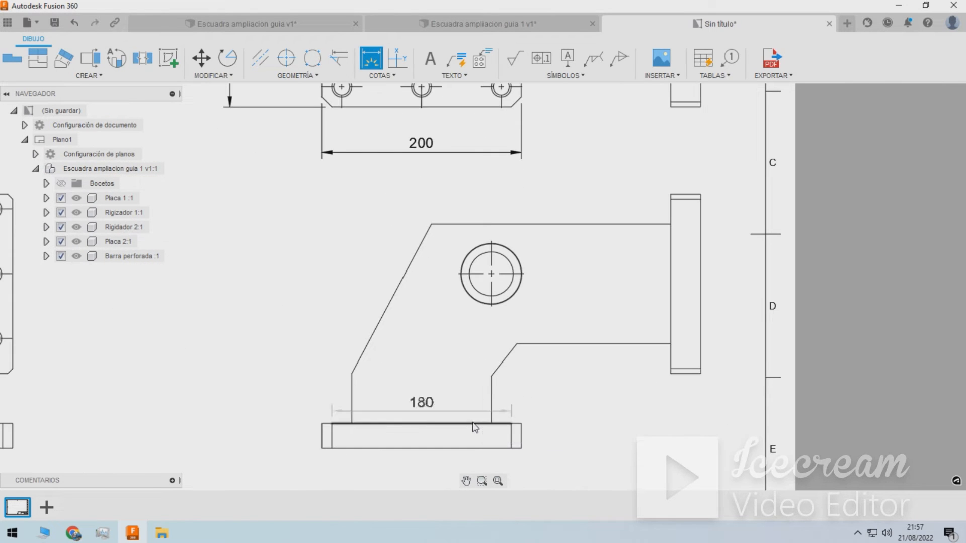
{"action": "left_click", "coordinate": [490, 275]}
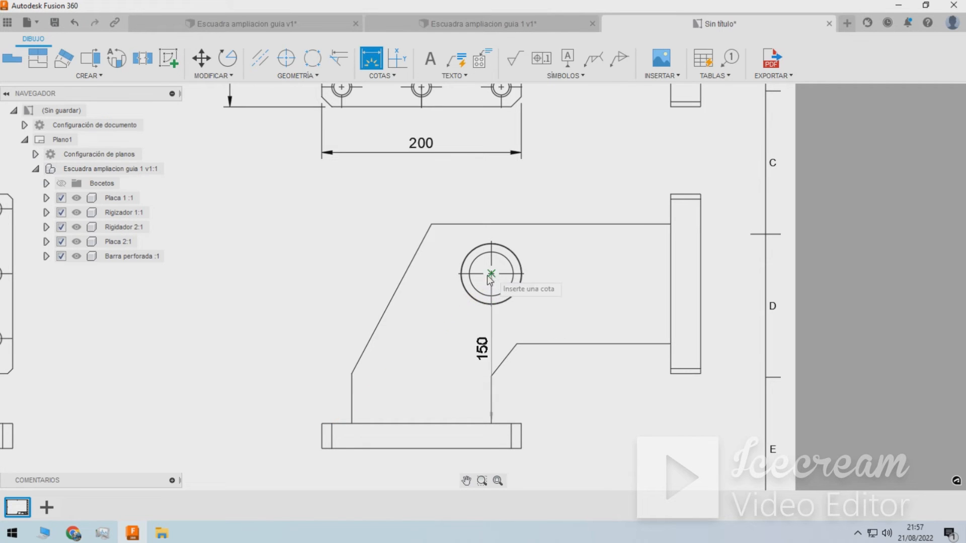
{"action": "left_click", "coordinate": [292, 358]}
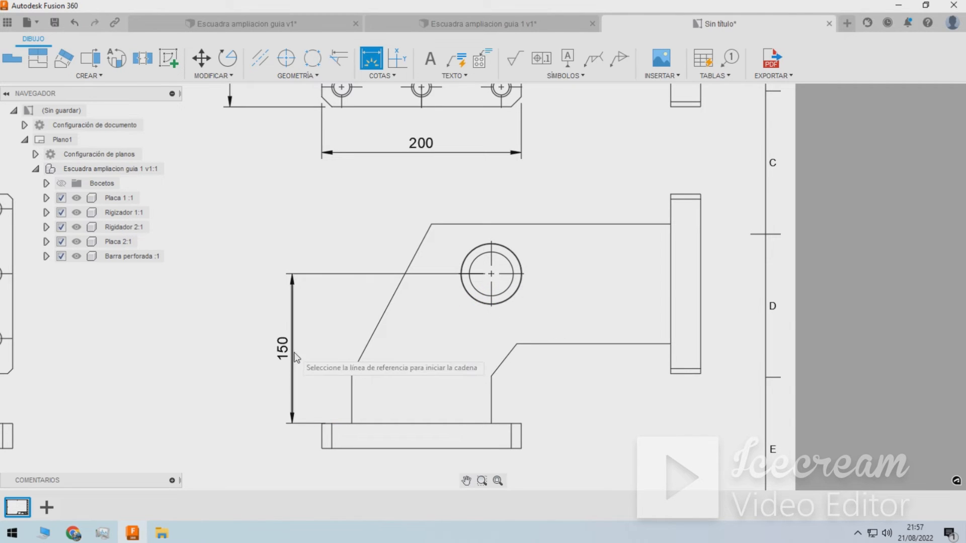
Dimension the horizontal distance from the end plate's inner face to the tube center, placing it above the bracket.
{"action": "left_click", "coordinate": [671, 276]}
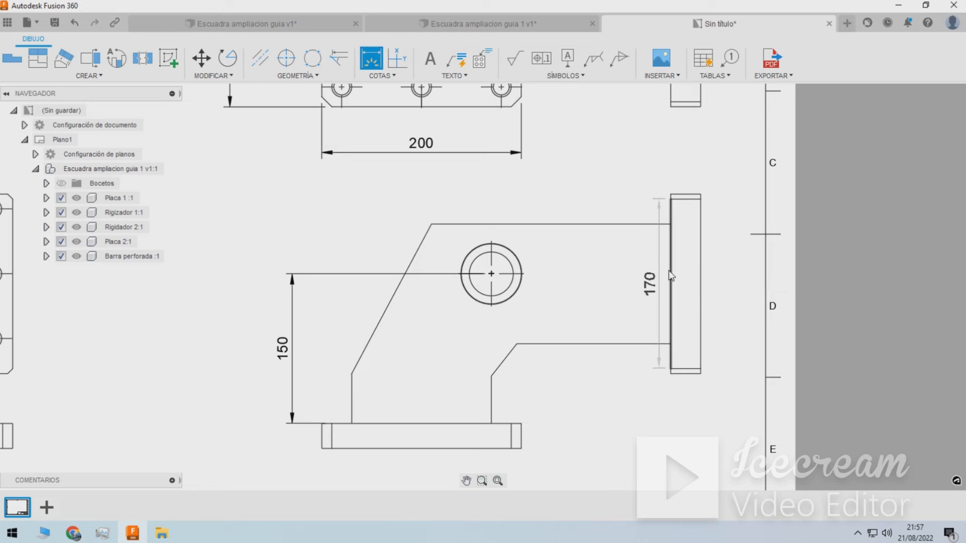
{"action": "left_click", "coordinate": [513, 282]}
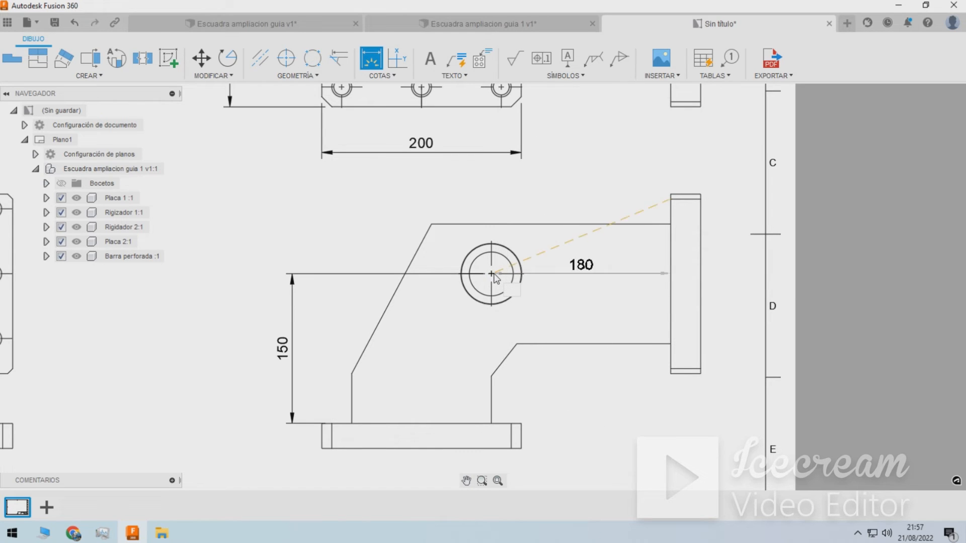
{"action": "left_click", "coordinate": [551, 204]}
Dimension the thicknesses of the base plate and the vertical end plate in the side view.
{"action": "scroll", "coordinate": [512, 237], "scroll_direction": "down", "scroll_amount": 3}
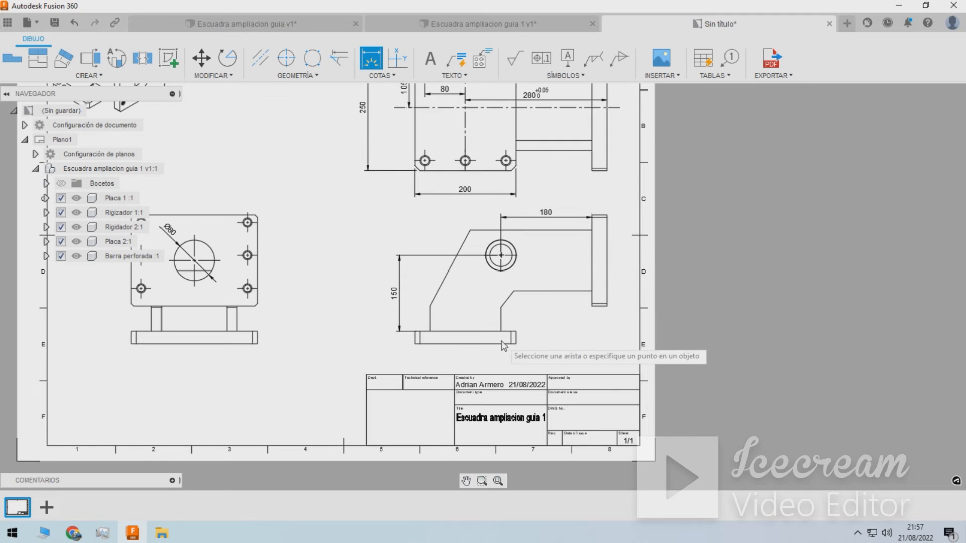
{"action": "scroll", "coordinate": [501, 343], "scroll_direction": "up", "scroll_amount": 5}
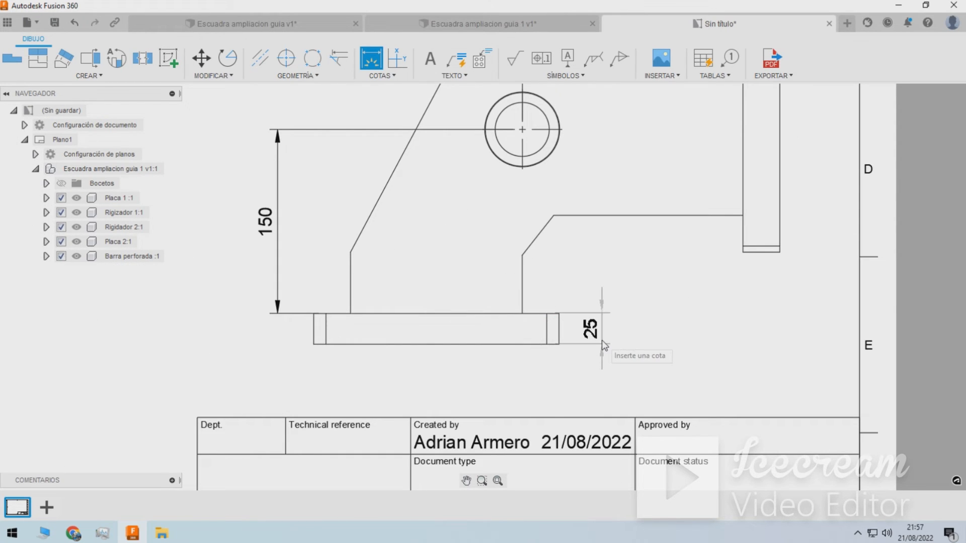
{"action": "left_click", "coordinate": [602, 340]}
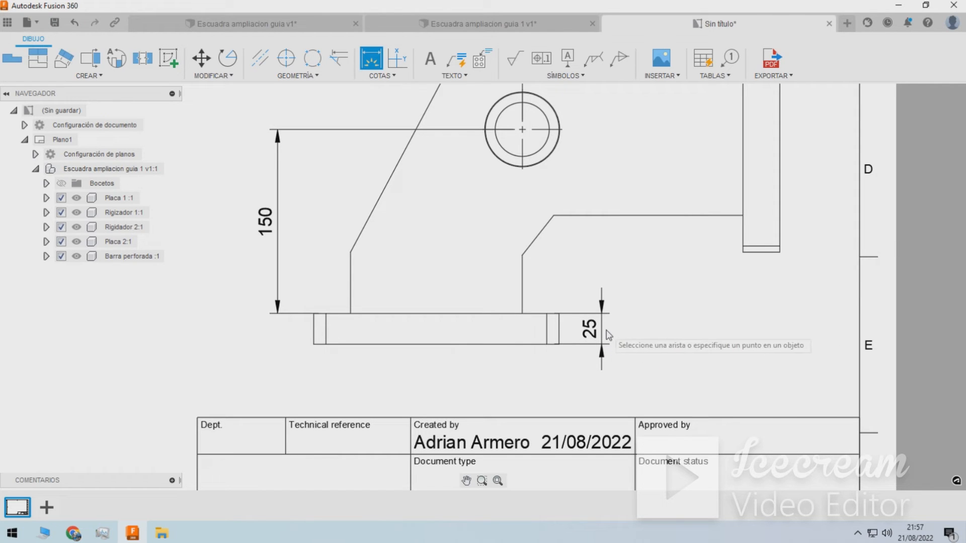
{"action": "left_click", "coordinate": [742, 205]}
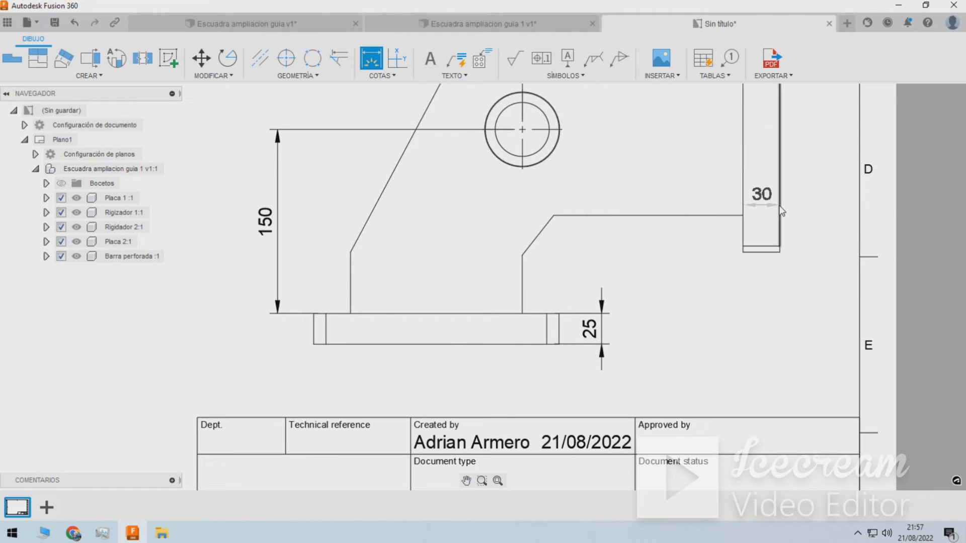
{"action": "left_click", "coordinate": [780, 206]}
{"action": "left_click", "coordinate": [769, 306]}
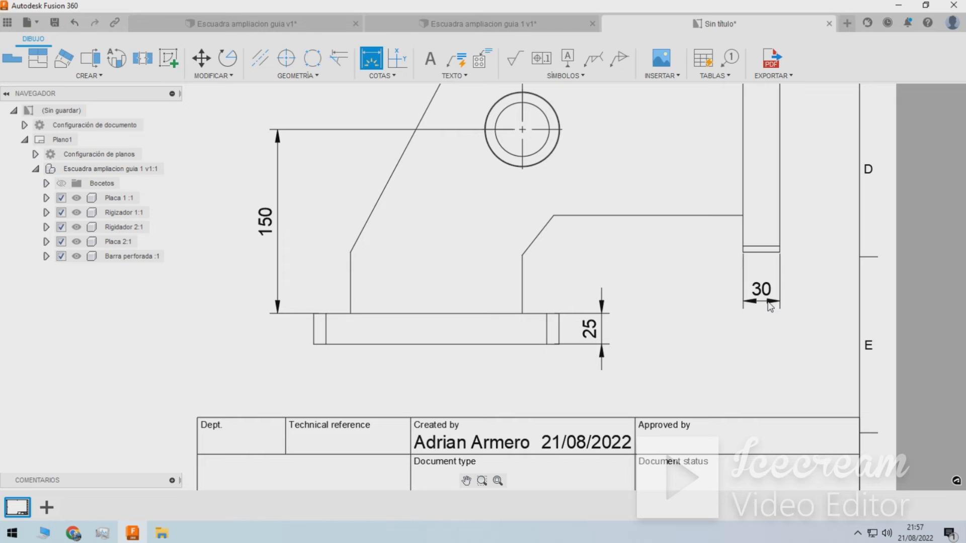
Create a vertical centerline midway between the base plate's ends in the side view and extend it both ways to about 112 mm long.
{"action": "scroll", "coordinate": [637, 337], "scroll_direction": "down", "scroll_amount": 4}
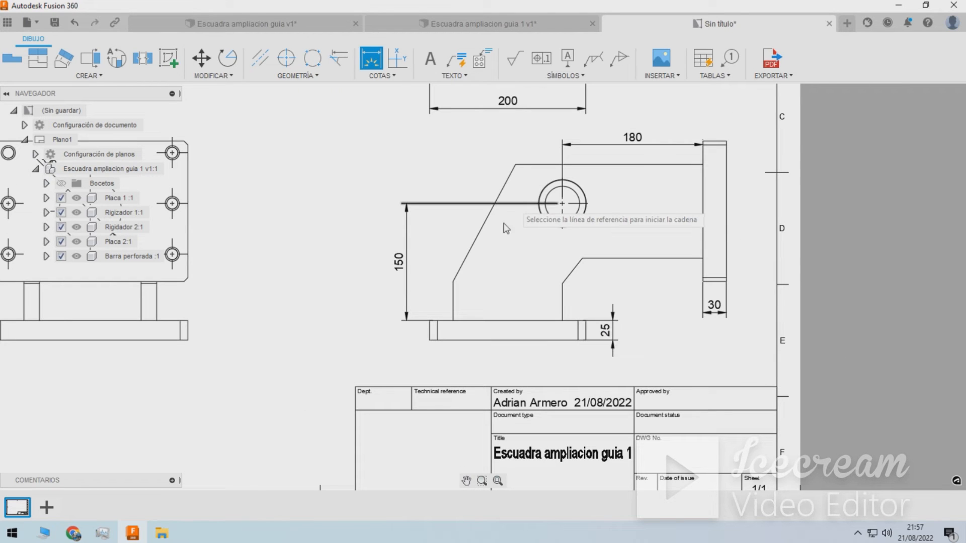
{"action": "scroll", "coordinate": [555, 241], "scroll_direction": "down", "scroll_amount": 4}
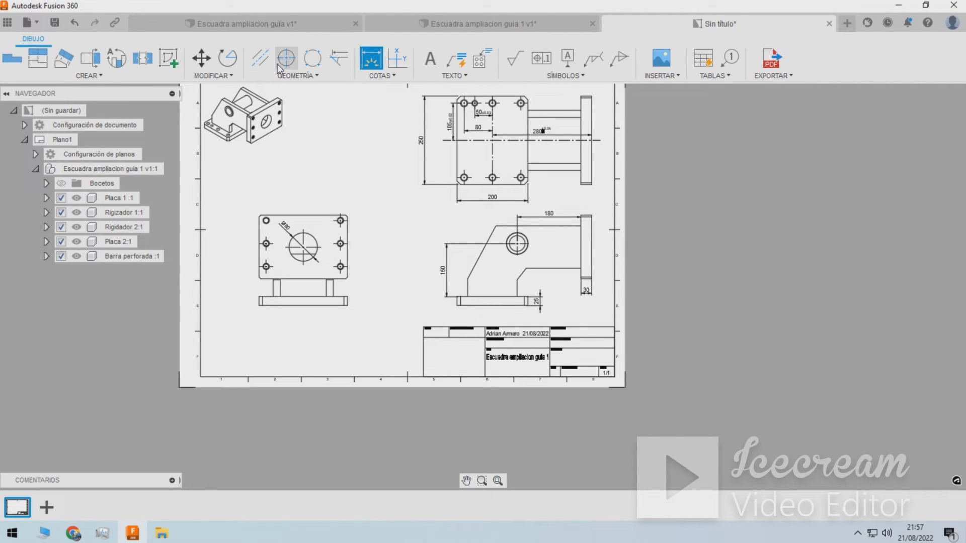
{"action": "left_click", "coordinate": [260, 58]}
{"action": "scroll", "coordinate": [526, 297], "scroll_direction": "up", "scroll_amount": 6}
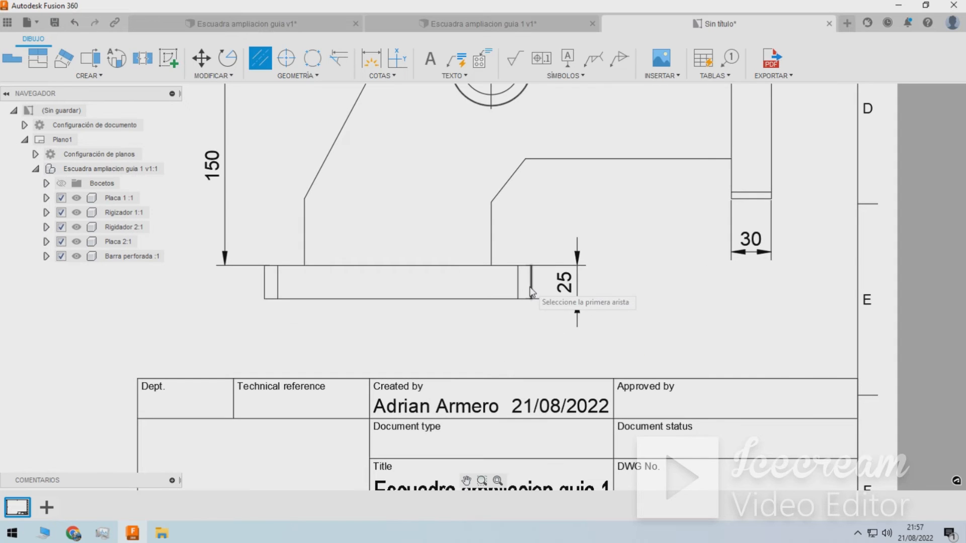
{"action": "left_click", "coordinate": [529, 287]}
{"action": "left_click", "coordinate": [267, 282]}
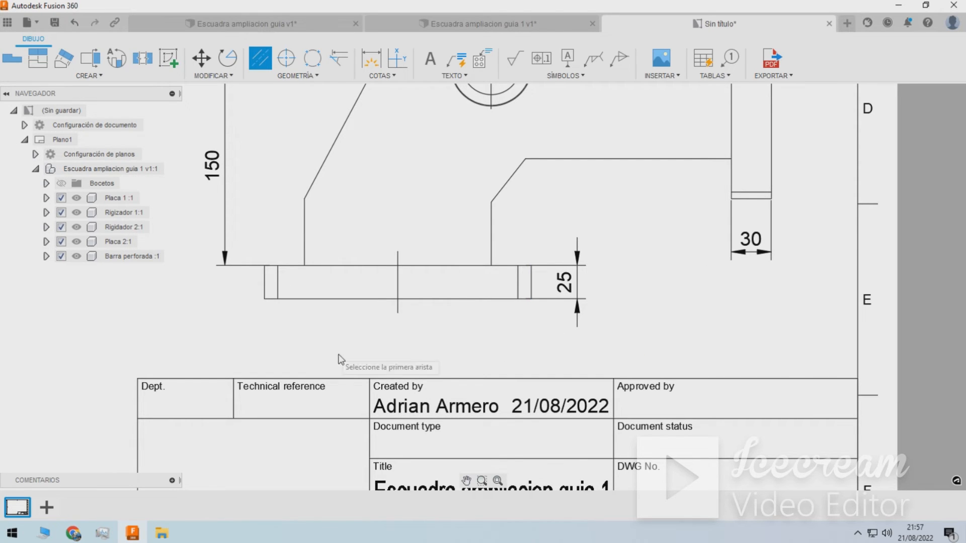
{"action": "key", "text": "Escape"}
{"action": "left_click_drag", "start_coordinate": [398, 254], "coordinate": [398, 193]}
{"action": "left_click_drag", "start_coordinate": [398, 314], "coordinate": [398, 343]}
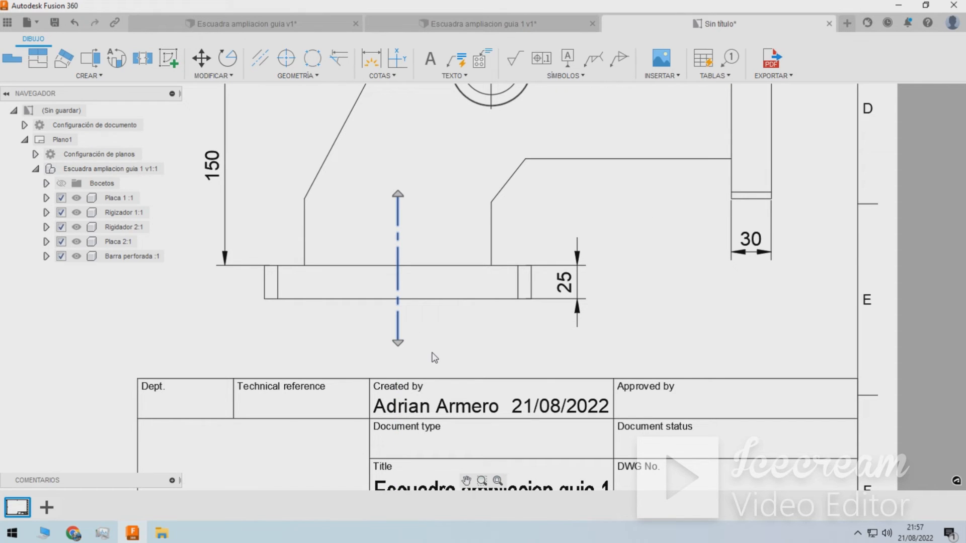
{"action": "key", "text": "d"}
{"action": "left_click", "coordinate": [398, 321]}
{"action": "left_click", "coordinate": [771, 118]}
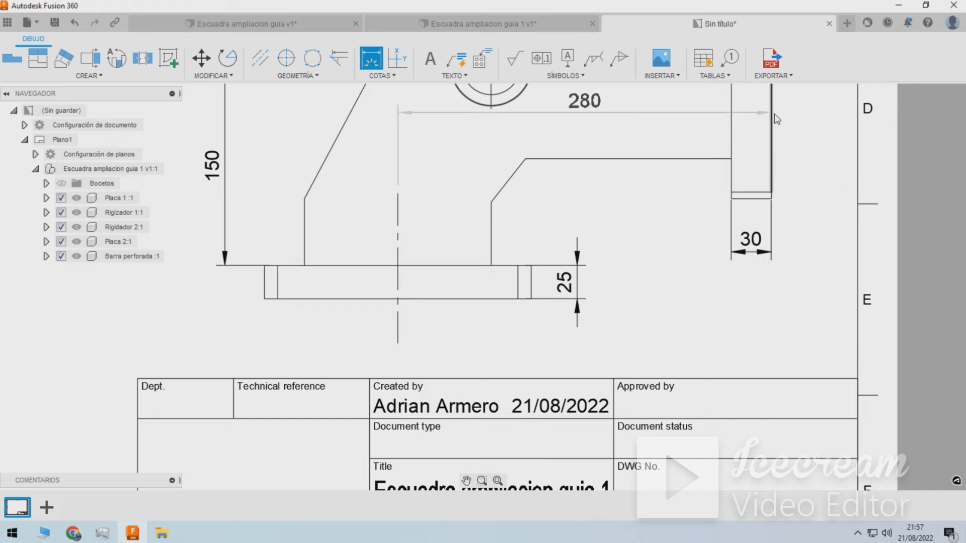
{"action": "left_click", "coordinate": [774, 115]}
{"action": "key", "text": "Escape"}
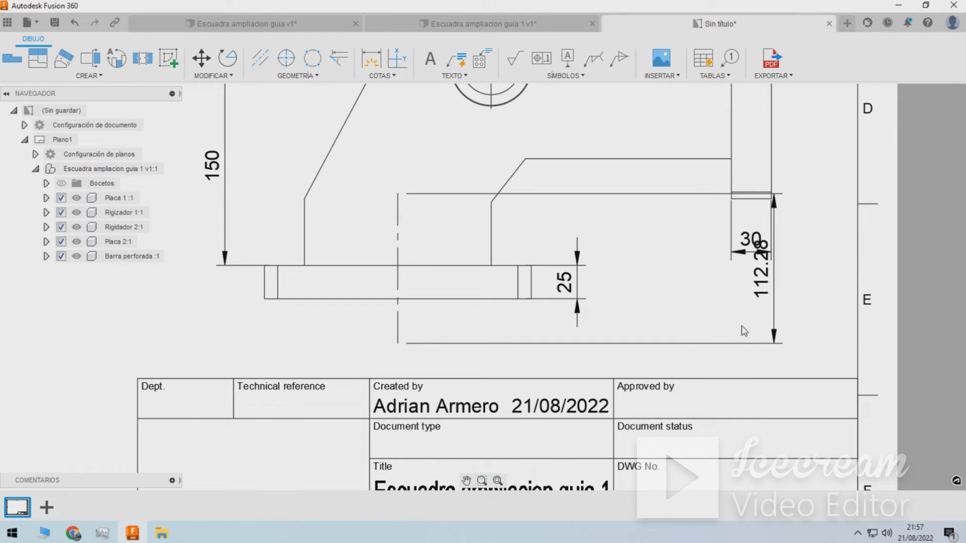
{"action": "key", "text": "ctrl+z"}
Dimension the horizontal distance from the end plate's outer edge to the base plate's centerline, placing it just above the title block.
{"action": "key", "text": "d"}
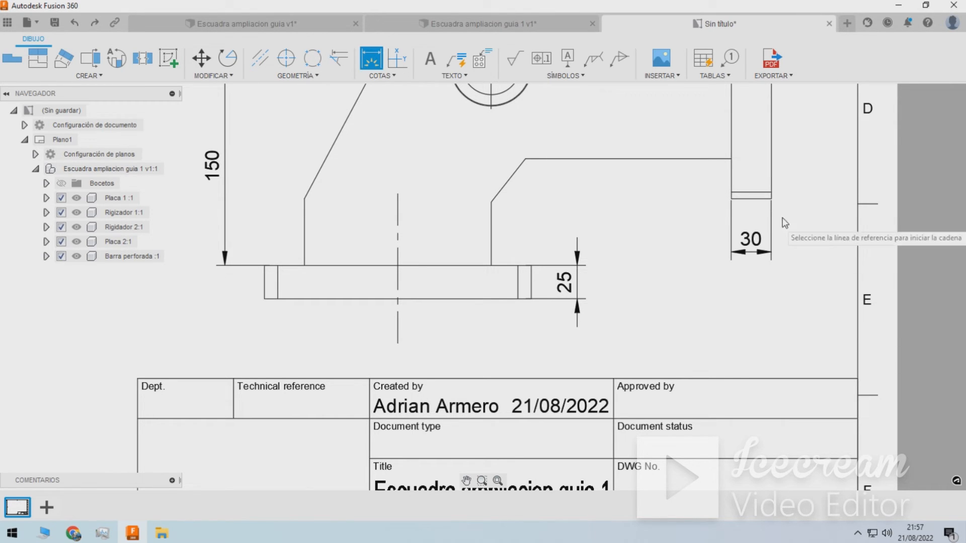
{"action": "left_click", "coordinate": [771, 153]}
{"action": "left_click", "coordinate": [398, 317]}
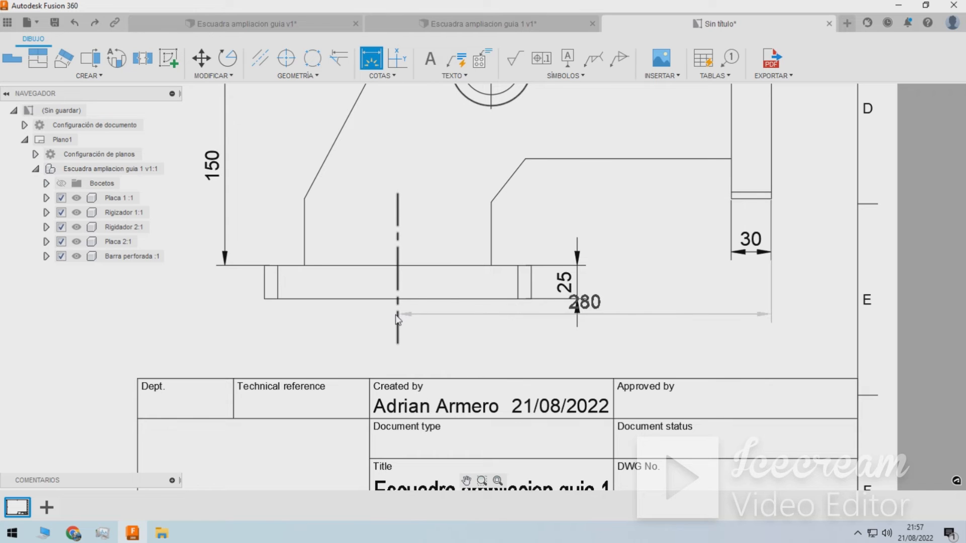
{"action": "left_click", "coordinate": [581, 347]}
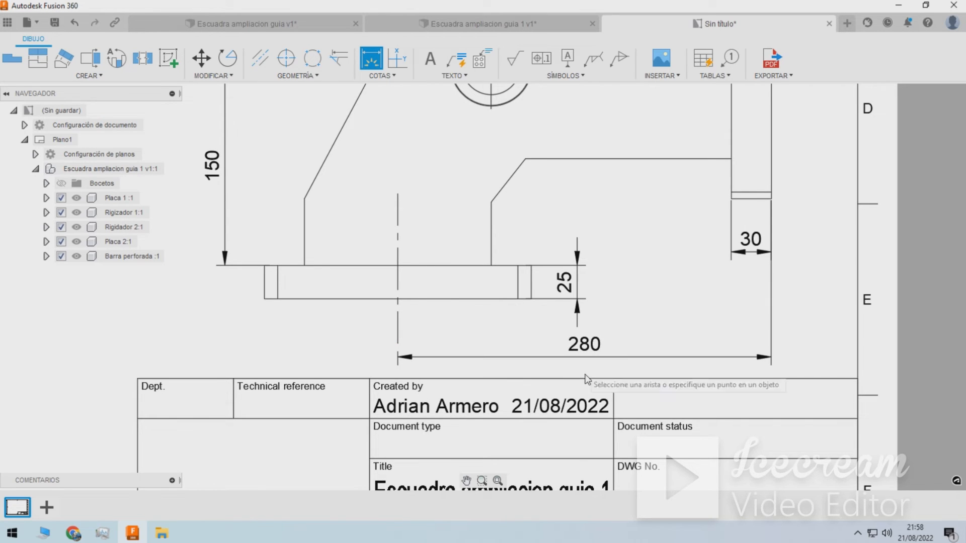
Give the side view's centerline-to-end-plate dimension a symmetric tolerance (Simétrico) of 0.5.
{"action": "scroll", "coordinate": [614, 325], "scroll_direction": "down", "scroll_amount": 2}
{"action": "key", "text": "Escape"}
{"action": "double_click", "coordinate": [614, 315]}
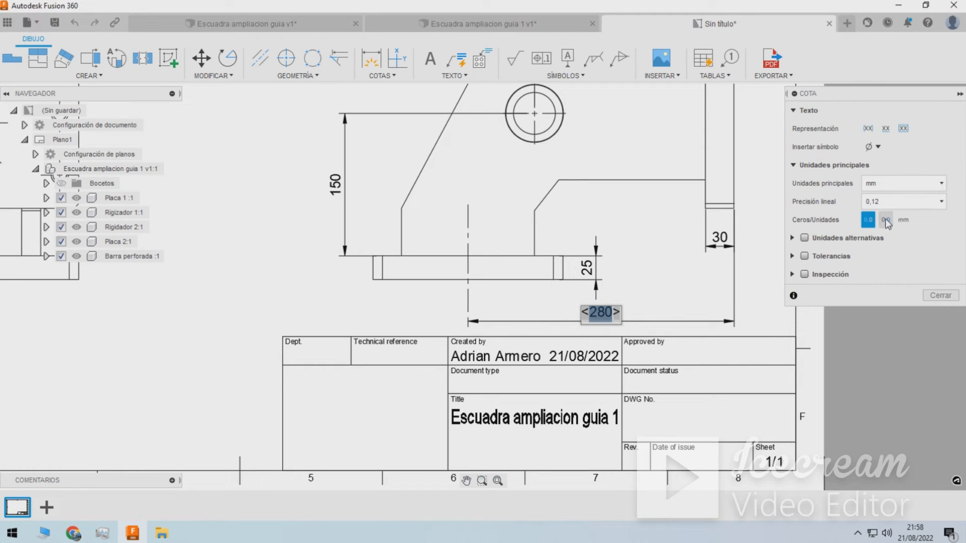
{"action": "left_click", "coordinate": [810, 259]}
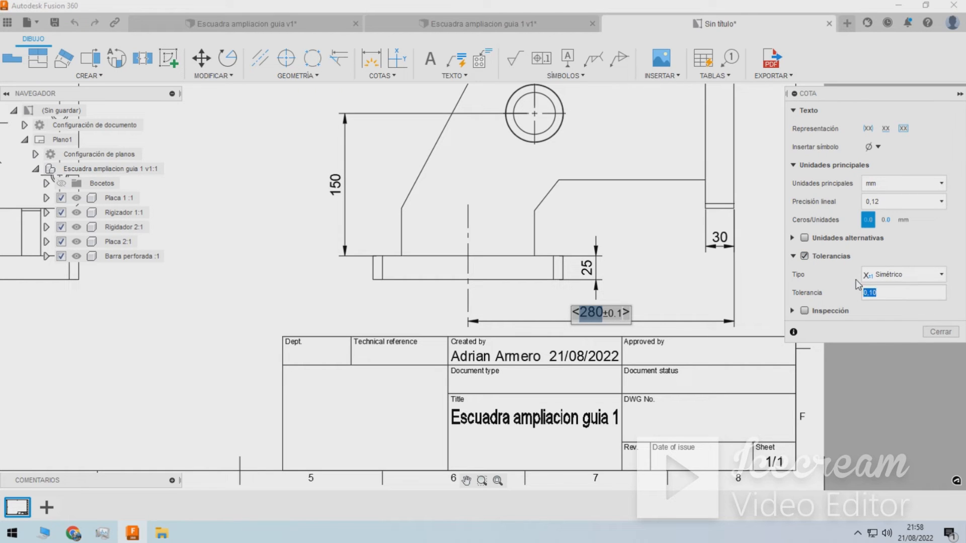
{"action": "key", "text": "Return"}
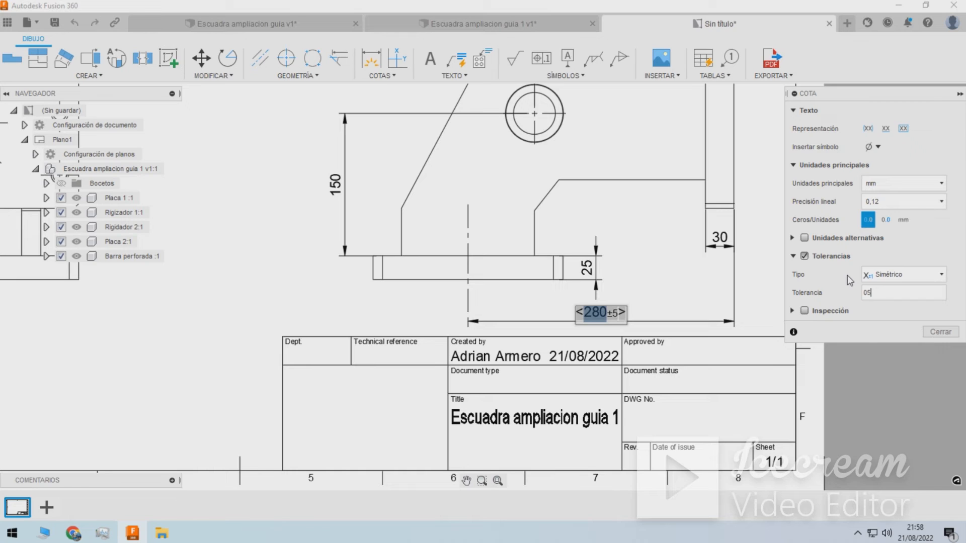
{"action": "key", "text": "Return"}
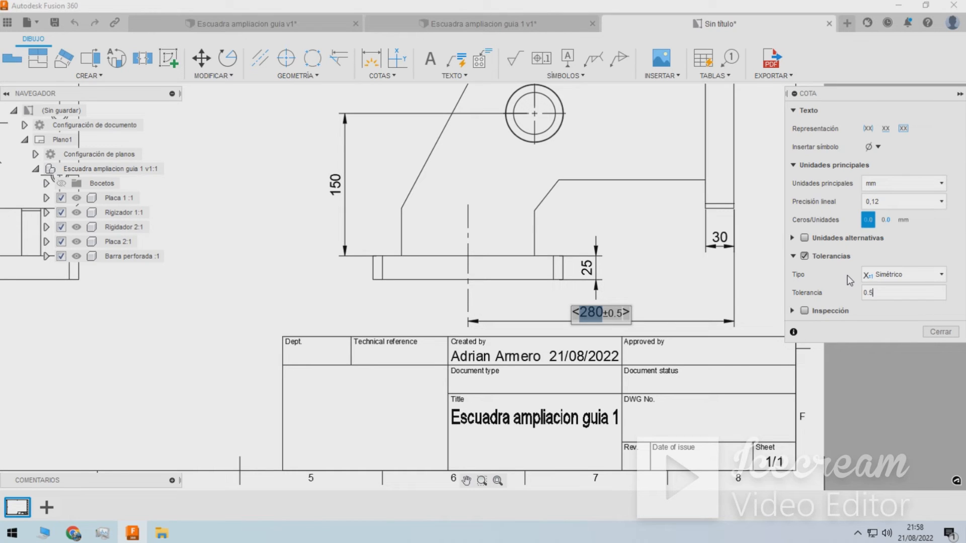
{"action": "left_click", "coordinate": [940, 333]}
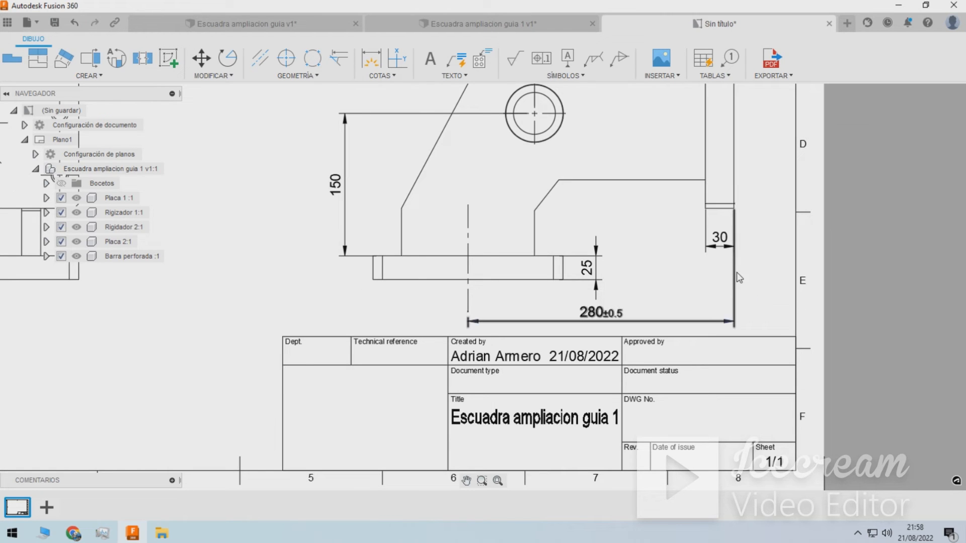
Dimension the vertical distance from the base plate's underside to the middle-left hole in the end plate view, placing it left of the plate.
{"action": "scroll", "coordinate": [428, 217], "scroll_direction": "down", "scroll_amount": 3}
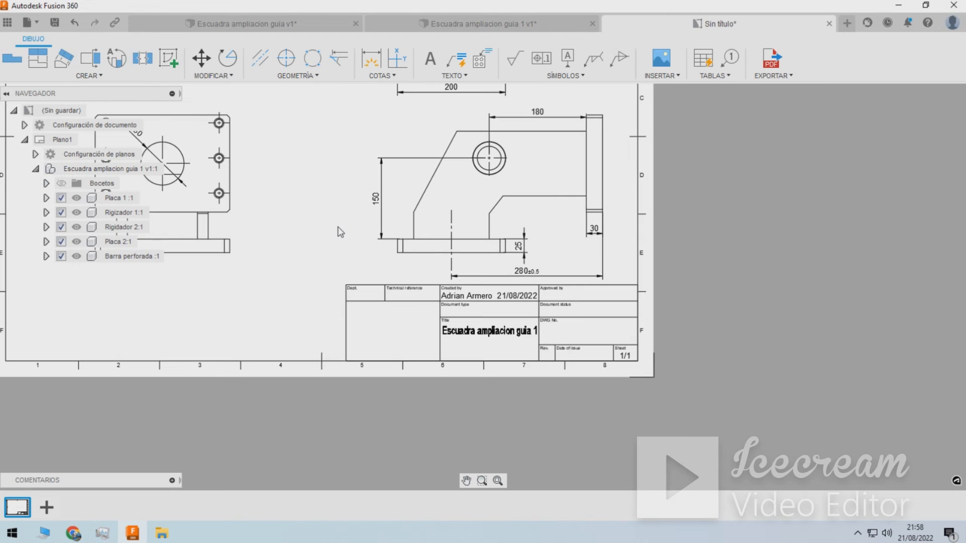
{"action": "scroll", "coordinate": [341, 232], "scroll_direction": "down", "scroll_amount": 3}
{"action": "scroll", "coordinate": [188, 267], "scroll_direction": "up", "scroll_amount": 1}
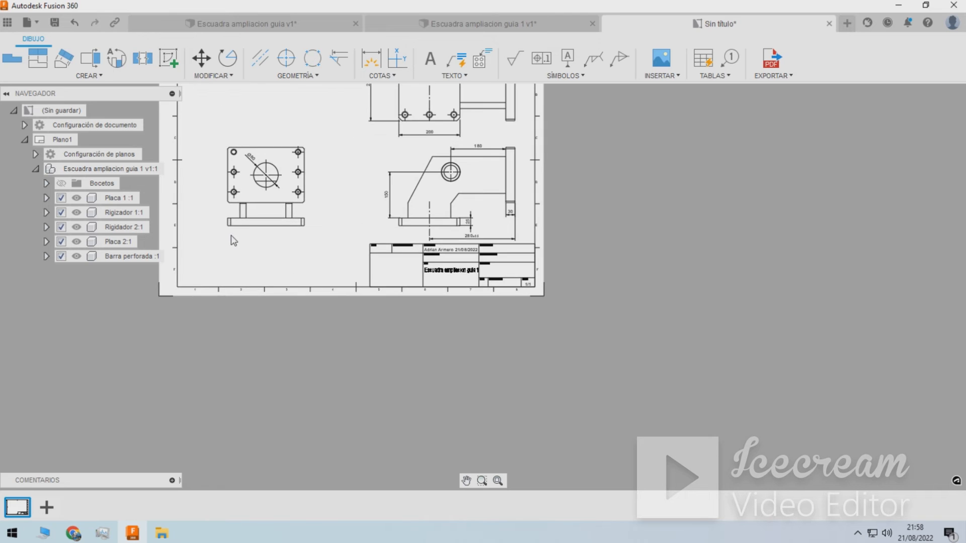
{"action": "scroll", "coordinate": [190, 216], "scroll_direction": "up", "scroll_amount": 2}
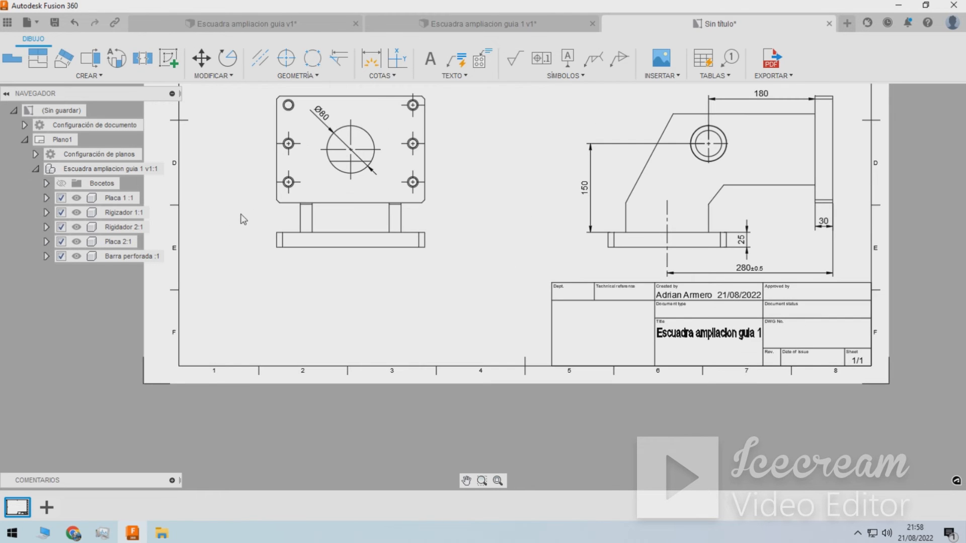
{"action": "key", "text": "d"}
{"action": "scroll", "coordinate": [315, 232], "scroll_direction": "up", "scroll_amount": 2}
{"action": "left_click", "coordinate": [330, 257]}
{"action": "scroll", "coordinate": [347, 215], "scroll_direction": "down", "scroll_amount": 2}
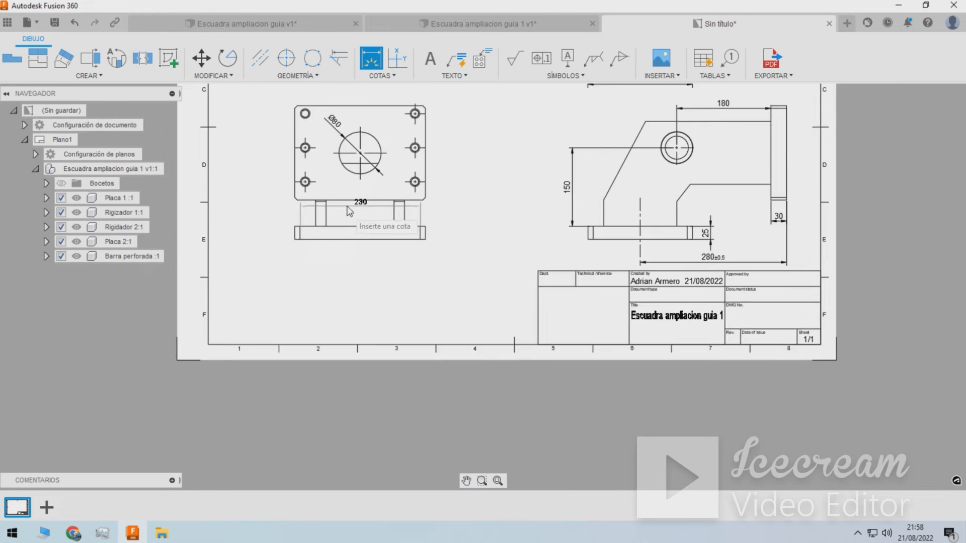
{"action": "scroll", "coordinate": [349, 211], "scroll_direction": "up", "scroll_amount": 3}
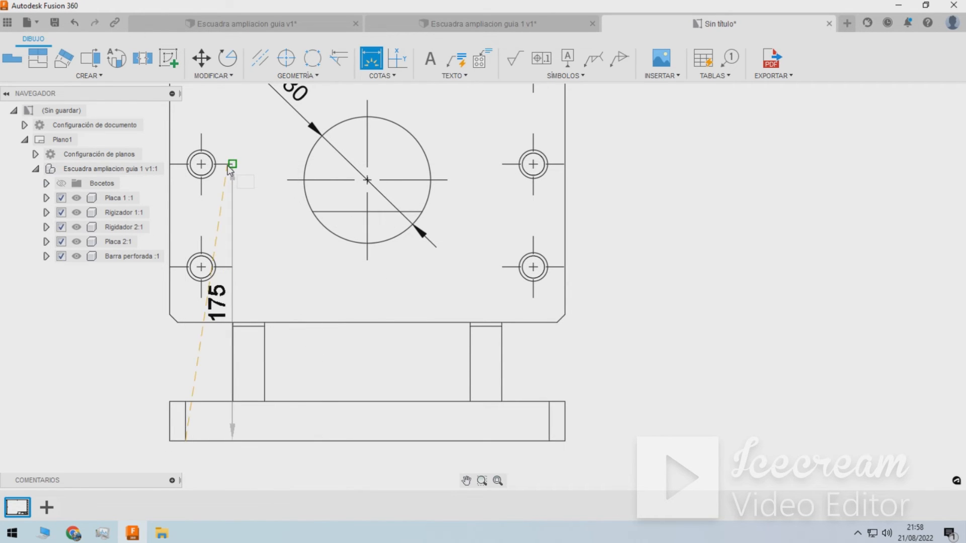
{"action": "scroll", "coordinate": [255, 246], "scroll_direction": "down", "scroll_amount": 5}
{"action": "scroll", "coordinate": [217, 271], "scroll_direction": "up", "scroll_amount": 4}
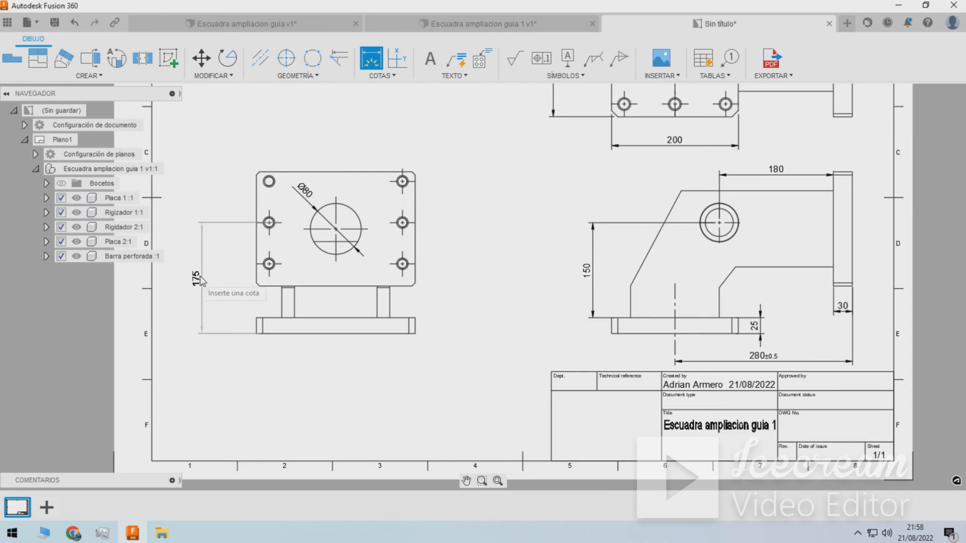
{"action": "left_click", "coordinate": [215, 272]}
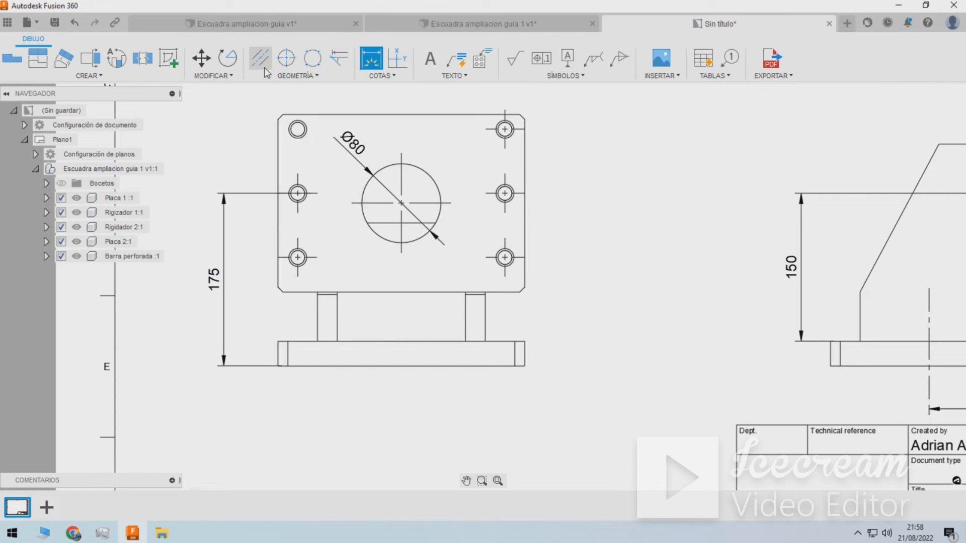
Add a center mark to the end plate's upper-left hole.
{"action": "left_click", "coordinate": [286, 58]}
{"action": "scroll", "coordinate": [282, 124], "scroll_direction": "up", "scroll_amount": 3}
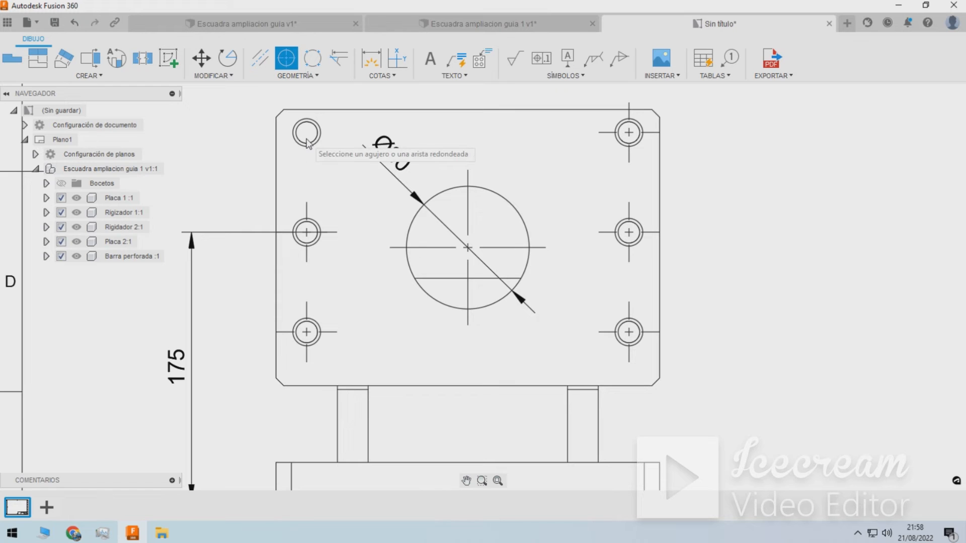
{"action": "left_click", "coordinate": [296, 142]}
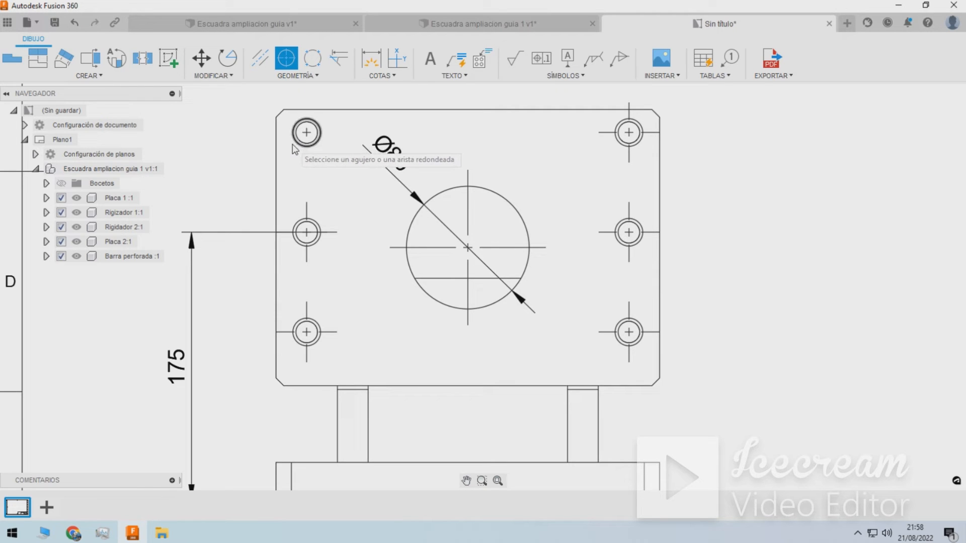
{"action": "scroll", "coordinate": [301, 122], "scroll_direction": "up", "scroll_amount": 2}
{"action": "key", "text": "Escape"}
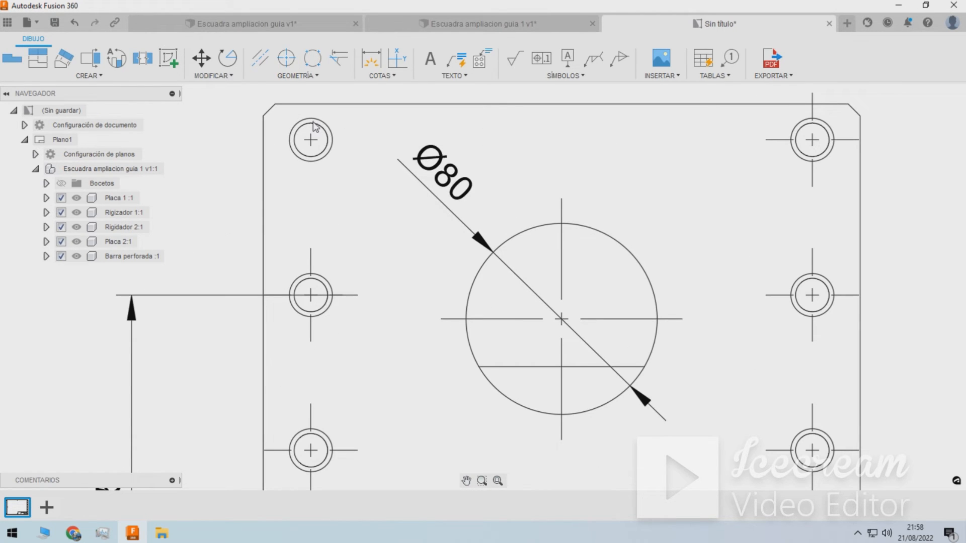
Add a diameter dimension to the inner circle of the end plate's upper-left hole, placing it above the plate.
{"action": "key", "text": "d"}
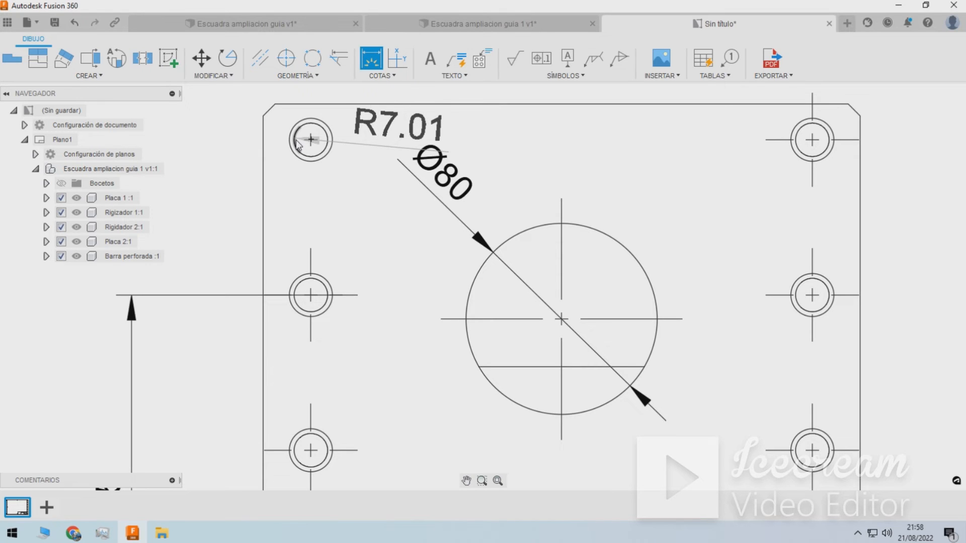
{"action": "left_click", "coordinate": [395, 73]}
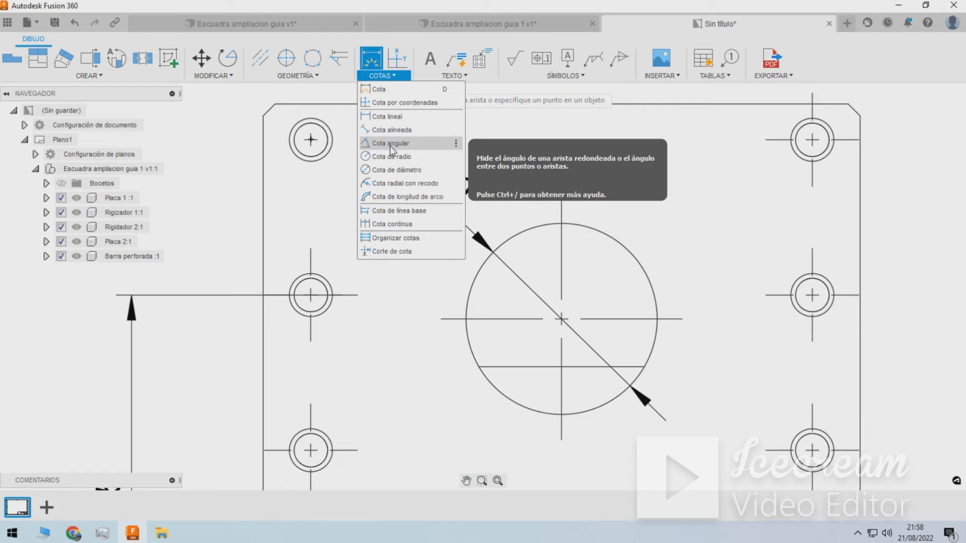
{"action": "left_click", "coordinate": [397, 170]}
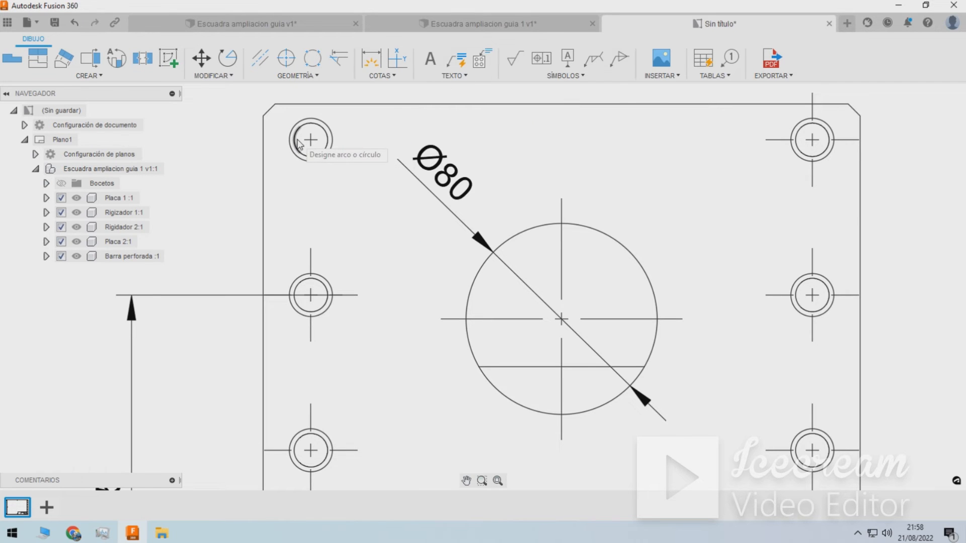
{"action": "left_click", "coordinate": [298, 143]}
{"action": "scroll", "coordinate": [307, 141], "scroll_direction": "down", "scroll_amount": 5}
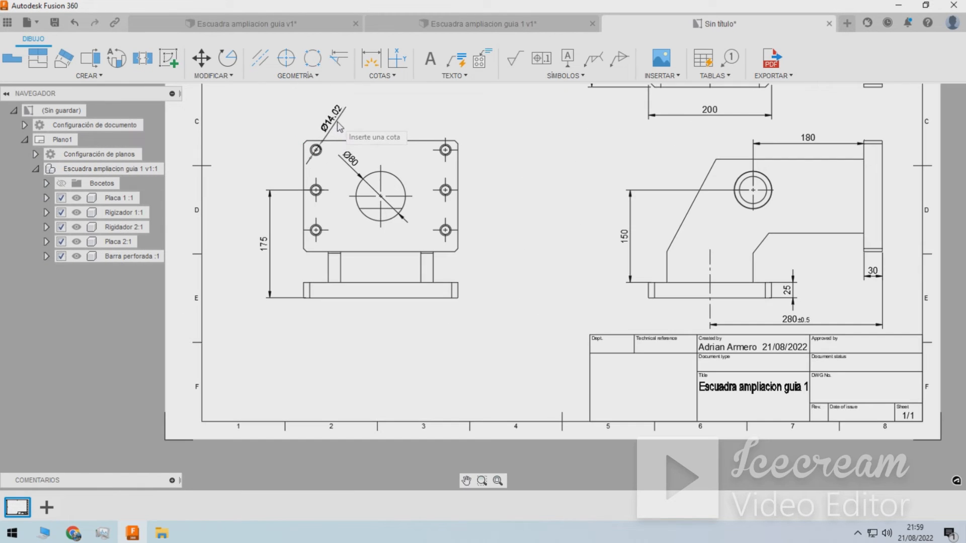
{"action": "left_click", "coordinate": [365, 108]}
{"action": "scroll", "coordinate": [252, 184], "scroll_direction": "down", "scroll_amount": 3}
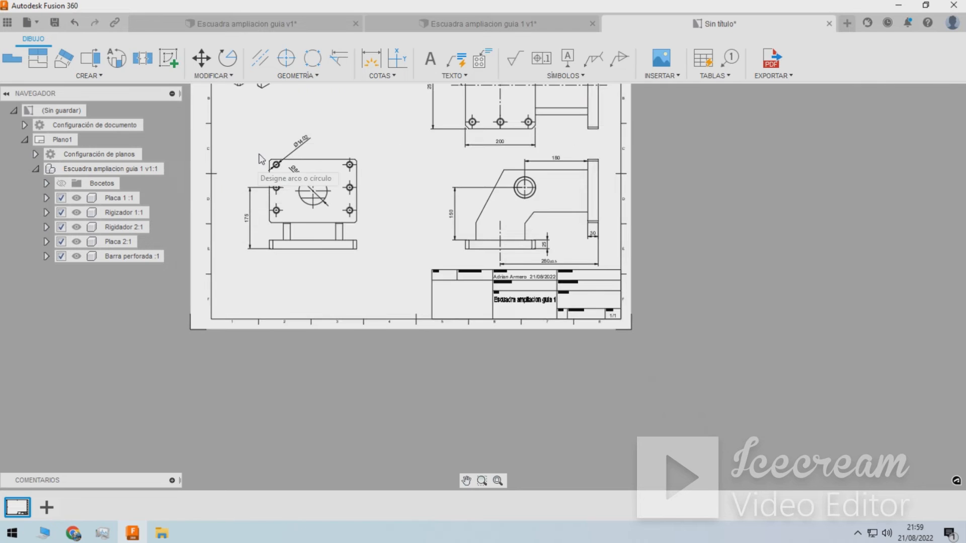
{"action": "scroll", "coordinate": [261, 159], "scroll_direction": "up", "scroll_amount": 6}
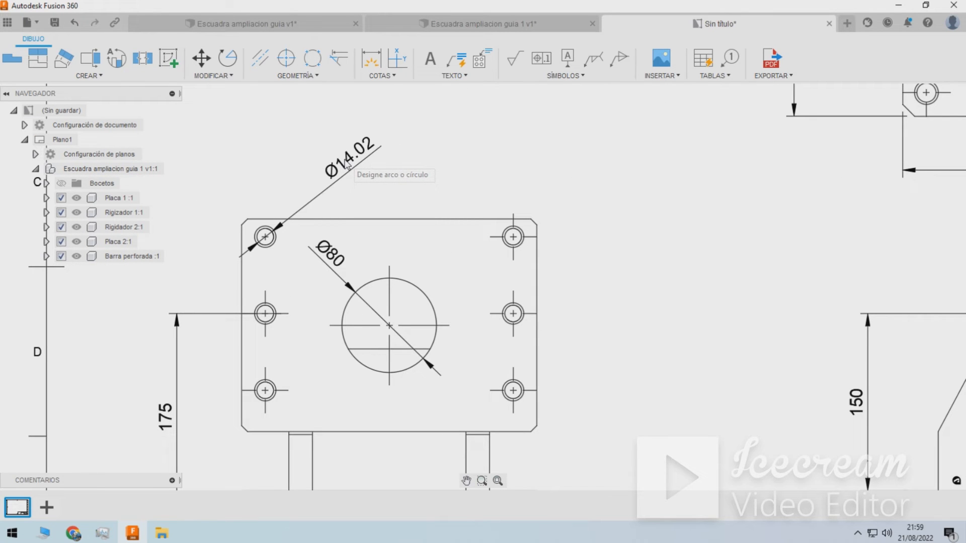
{"action": "double_click", "coordinate": [351, 166]}
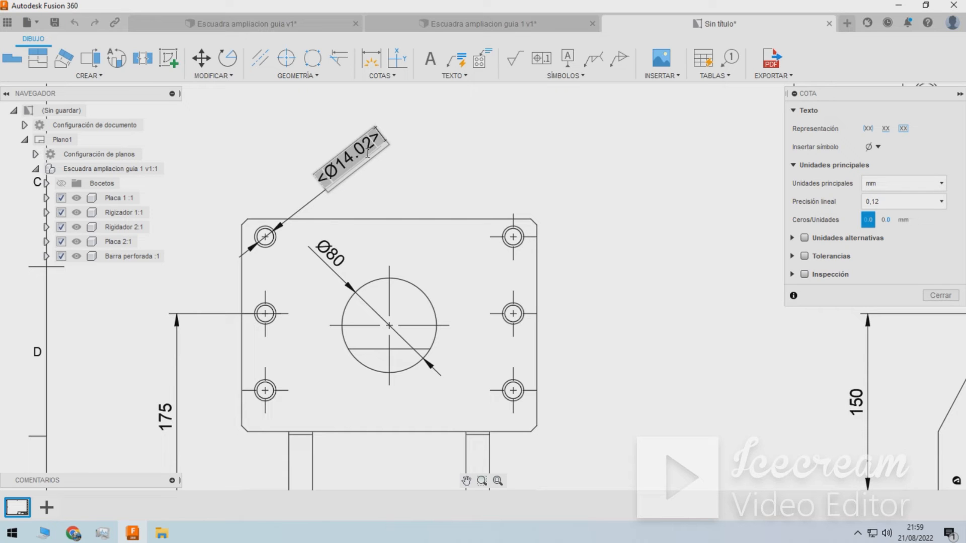
{"action": "left_click", "coordinate": [422, 167]}
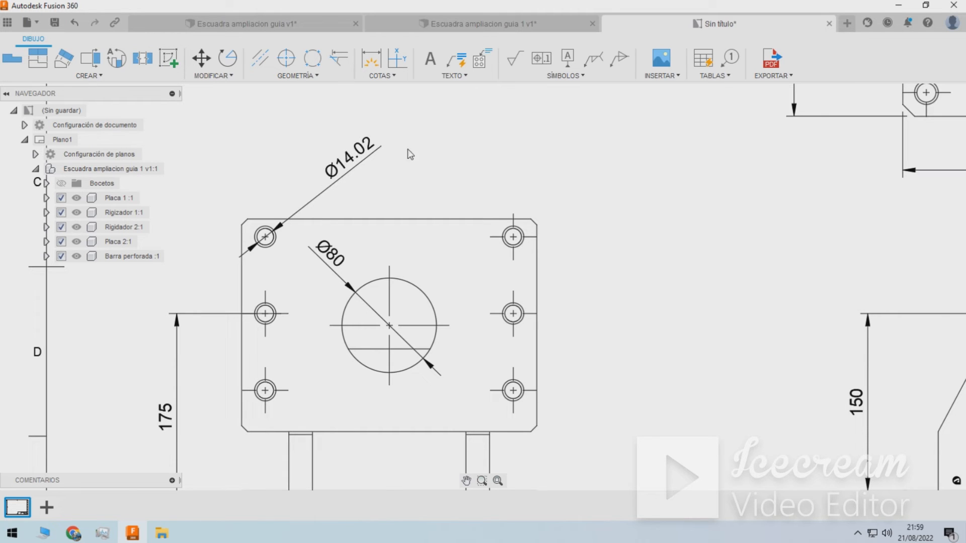
{"action": "scroll", "coordinate": [400, 151], "scroll_direction": "down", "scroll_amount": 2}
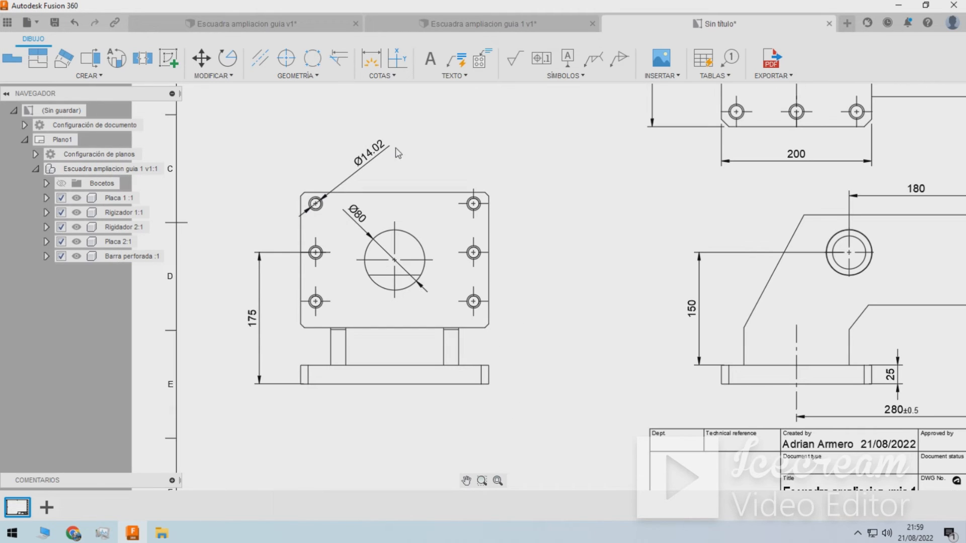
Add a hole and thread note to the end plate's upper-left hole, placed above and left of it, and delete that hole's diameter dimension.
{"action": "left_click", "coordinate": [435, 65]}
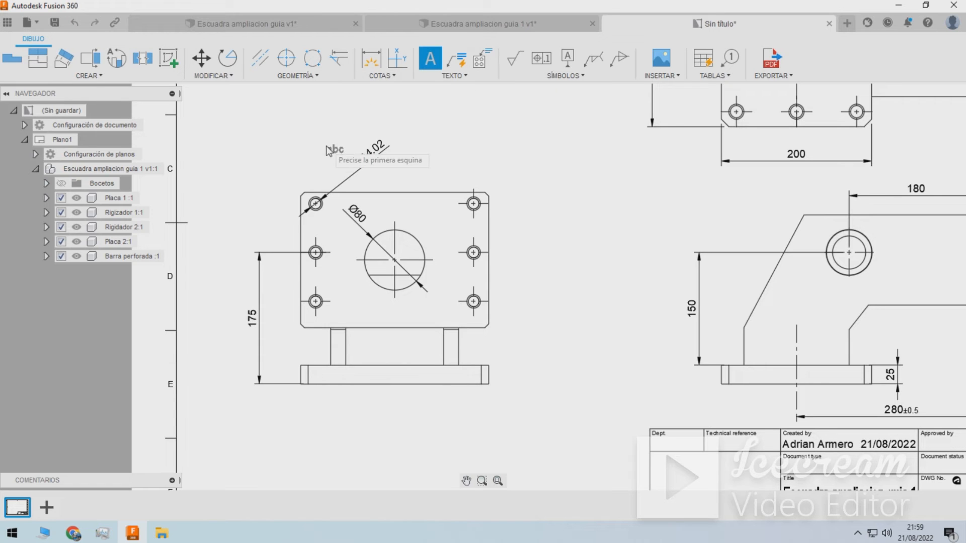
{"action": "left_click", "coordinate": [455, 61]}
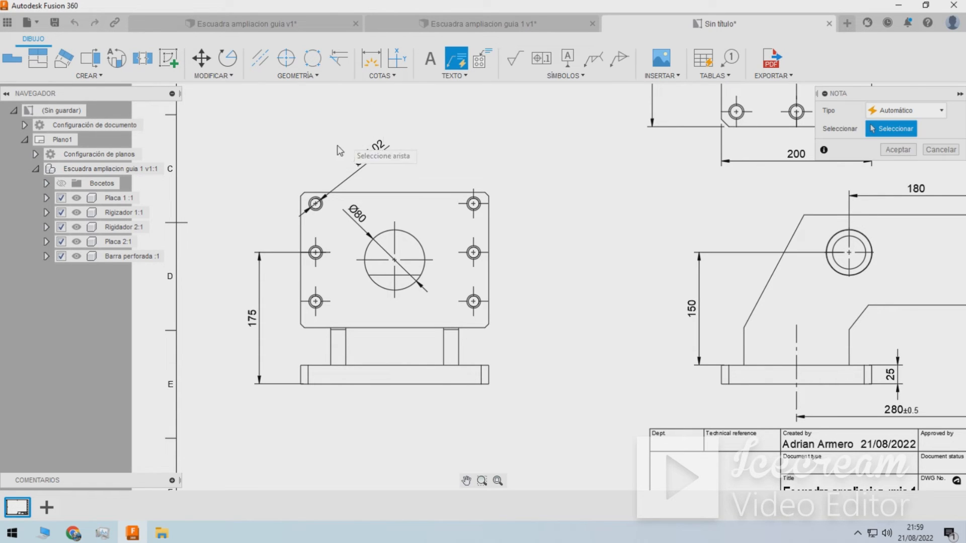
{"action": "scroll", "coordinate": [322, 155], "scroll_direction": "up", "scroll_amount": 3}
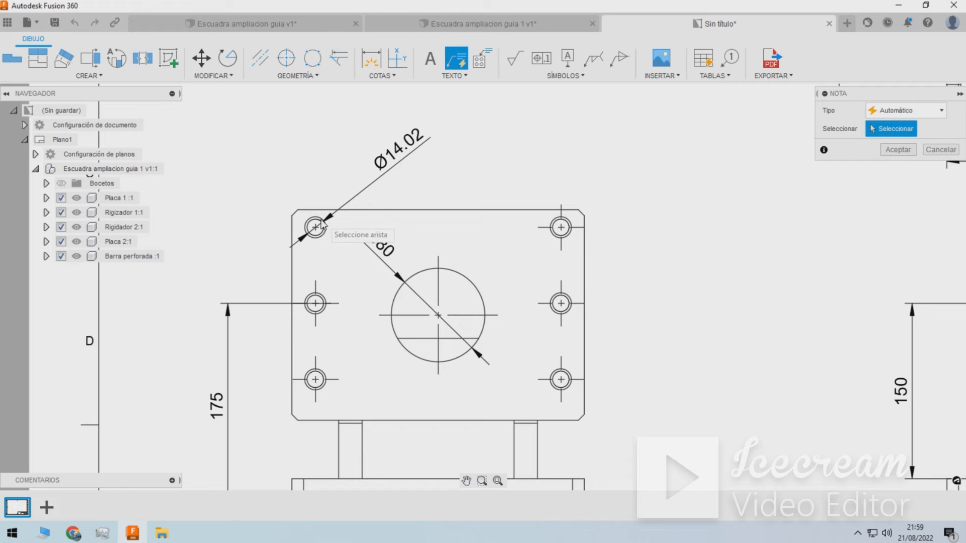
{"action": "scroll", "coordinate": [319, 229], "scroll_direction": "up", "scroll_amount": 2}
{"action": "left_click", "coordinate": [305, 227]}
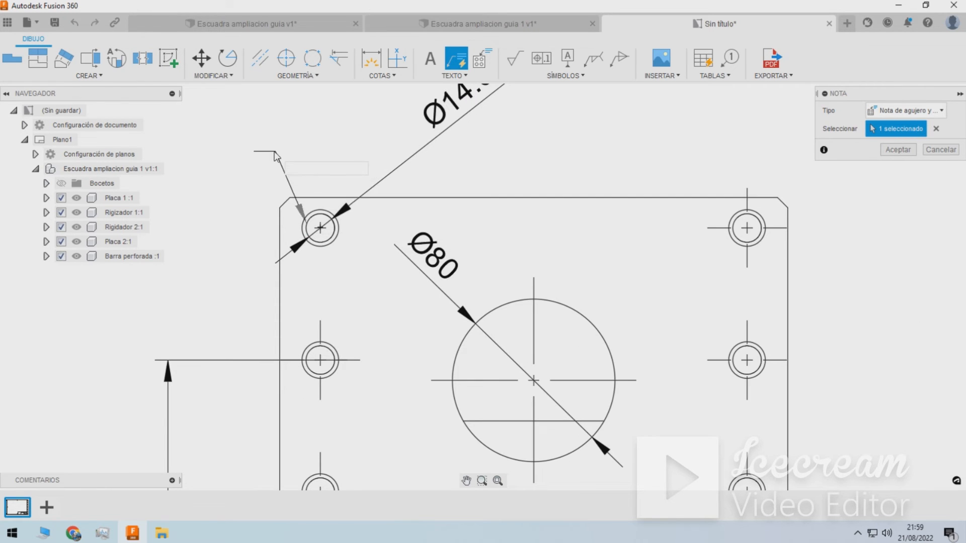
{"action": "scroll", "coordinate": [240, 154], "scroll_direction": "down", "scroll_amount": 6}
{"action": "scroll", "coordinate": [239, 155], "scroll_direction": "up", "scroll_amount": 2}
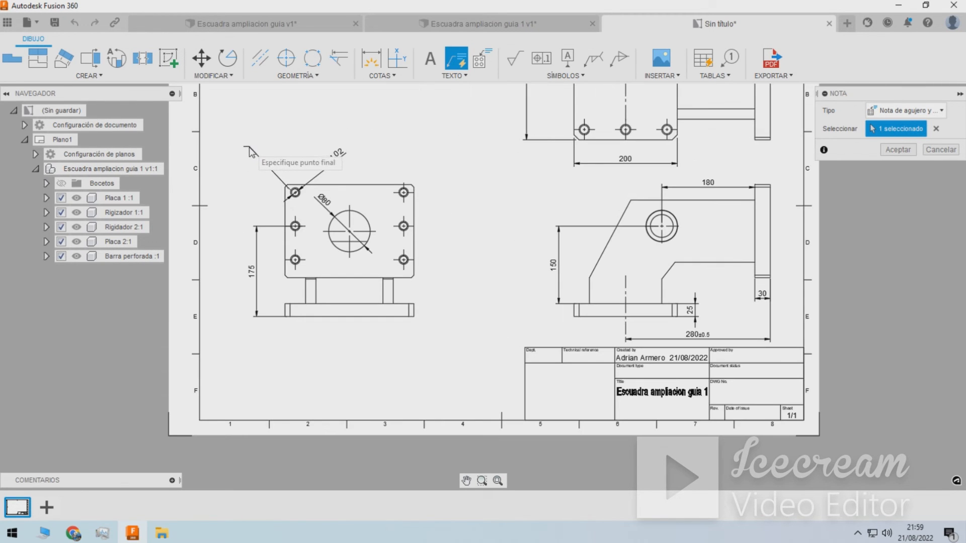
{"action": "left_click", "coordinate": [247, 145]}
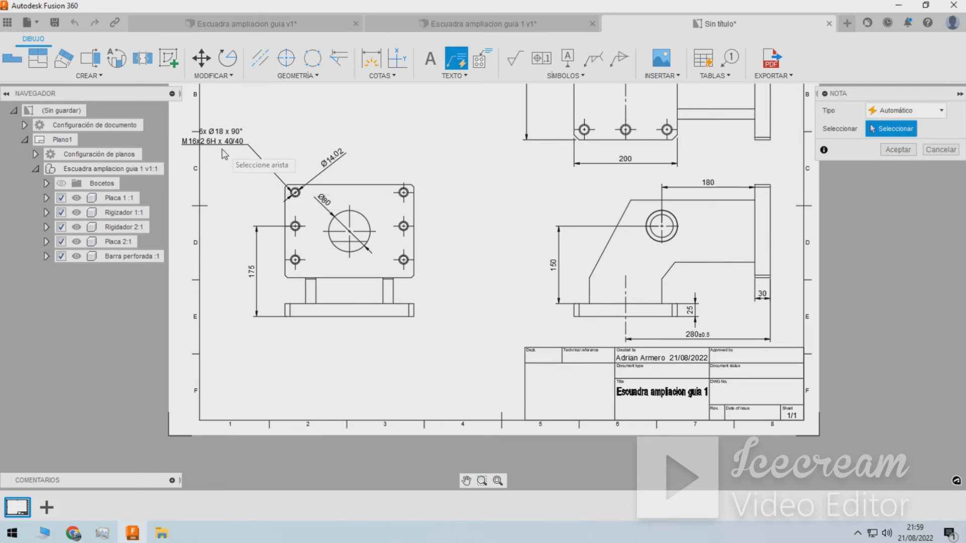
{"action": "scroll", "coordinate": [225, 147], "scroll_direction": "up", "scroll_amount": 3}
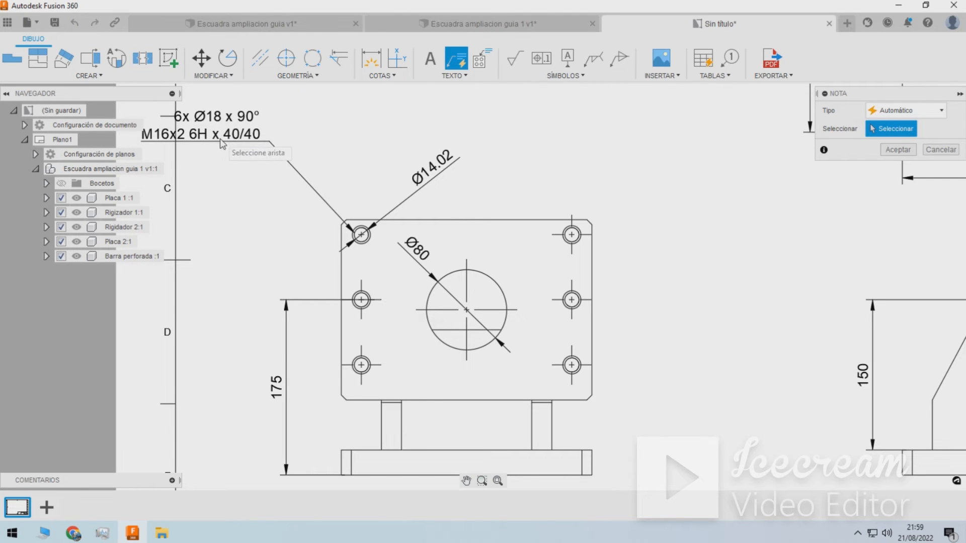
{"action": "key", "text": "Escape"}
{"action": "left_click", "coordinate": [432, 179]}
{"action": "key", "text": "Delete"}
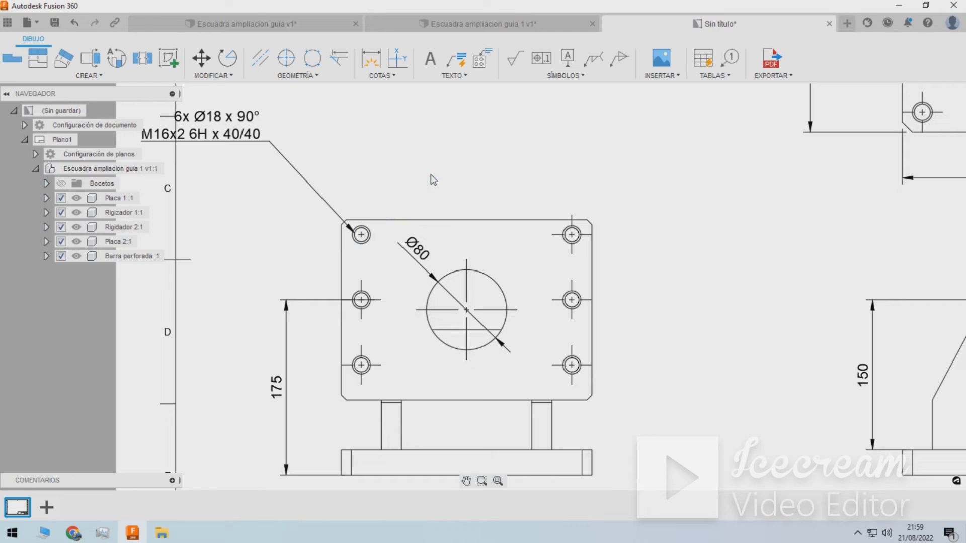
Move the hole and thread note closer to the end plate, just above and left of its upper-left corner.
{"action": "left_click", "coordinate": [241, 138]}
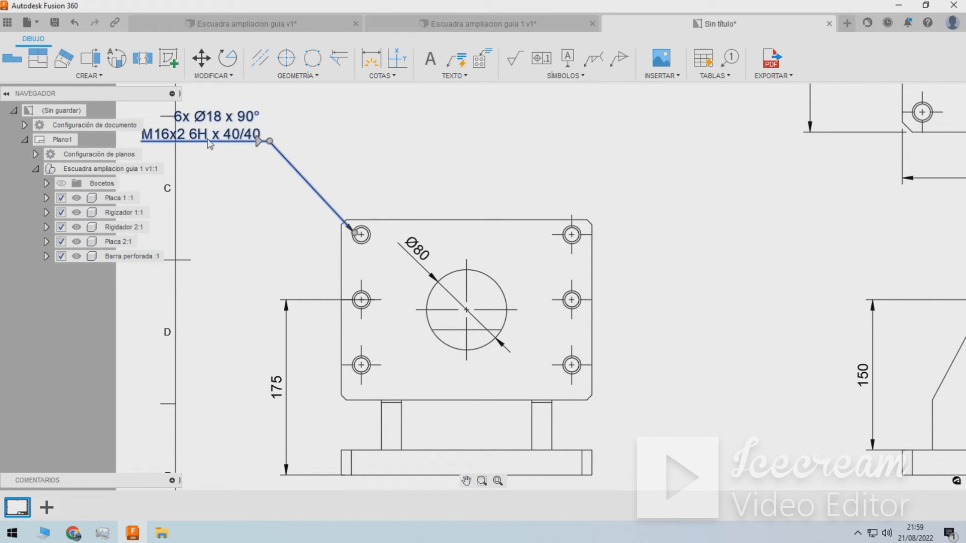
{"action": "left_click", "coordinate": [256, 141]}
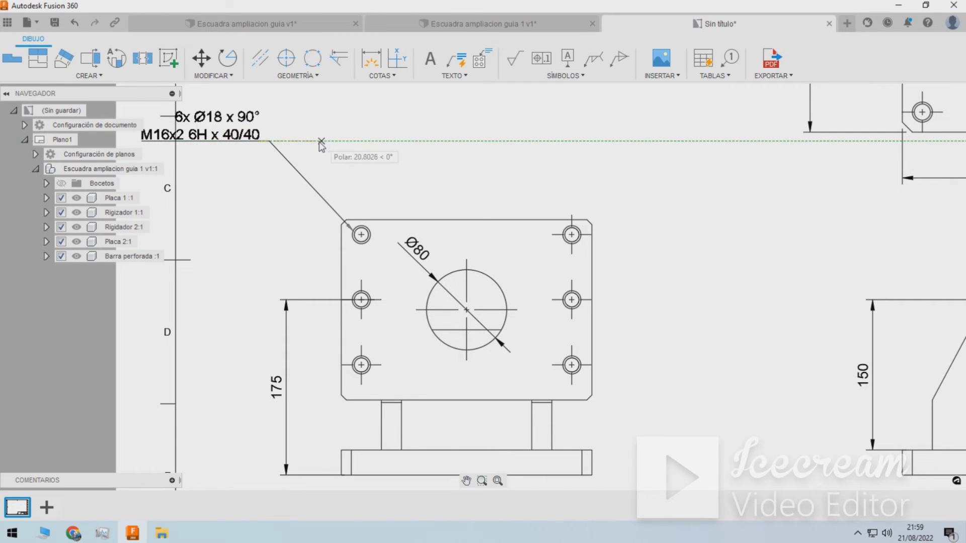
{"action": "left_click", "coordinate": [256, 140]}
{"action": "left_click", "coordinate": [353, 231]}
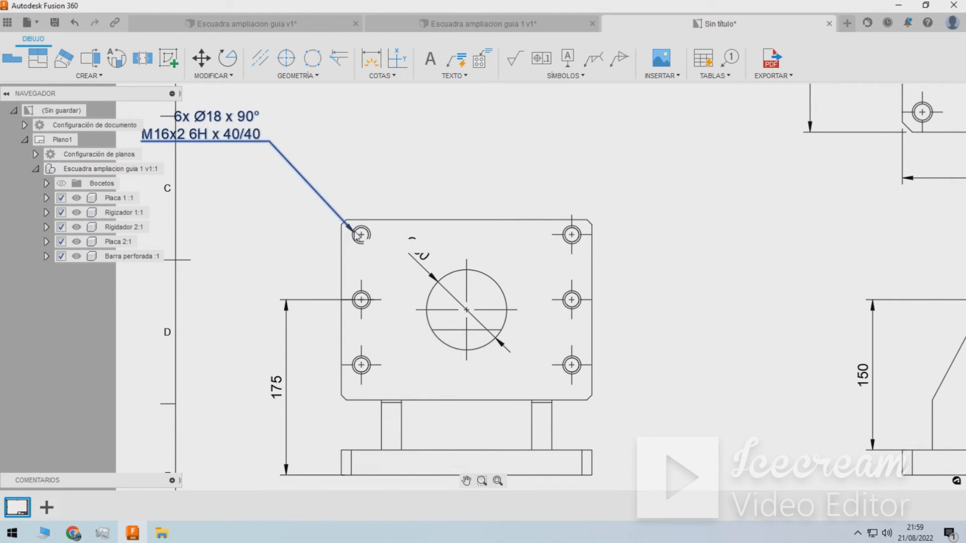
{"action": "left_click", "coordinate": [355, 232]}
{"action": "left_click", "coordinate": [269, 142]}
{"action": "left_click", "coordinate": [276, 141]}
{"action": "left_click", "coordinate": [276, 141]}
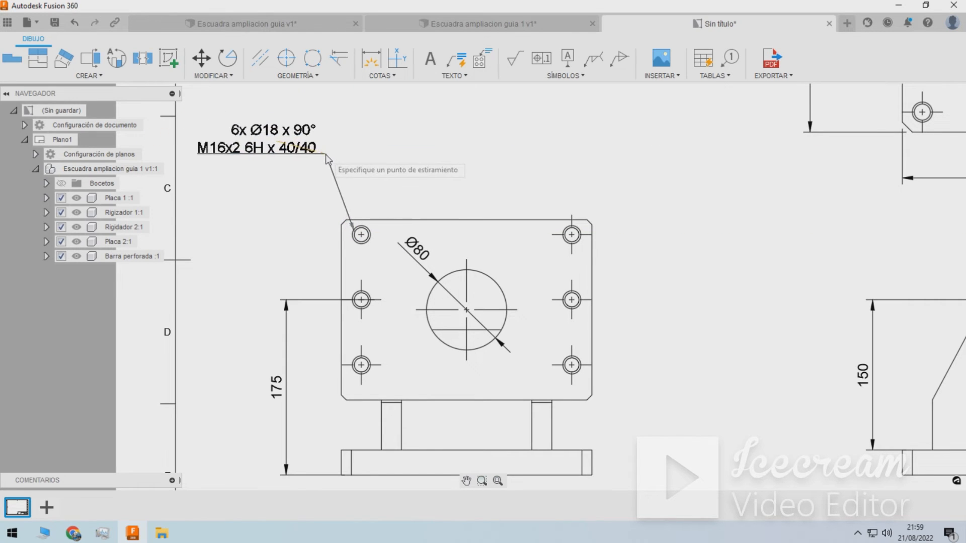
{"action": "left_click", "coordinate": [327, 201]}
{"action": "left_click", "coordinate": [374, 164]}
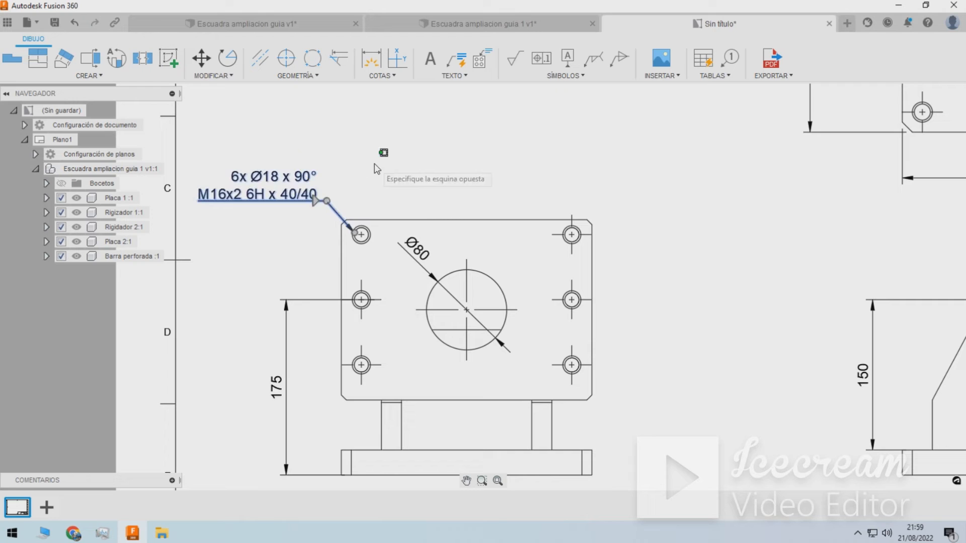
{"action": "key", "text": "Escape"}
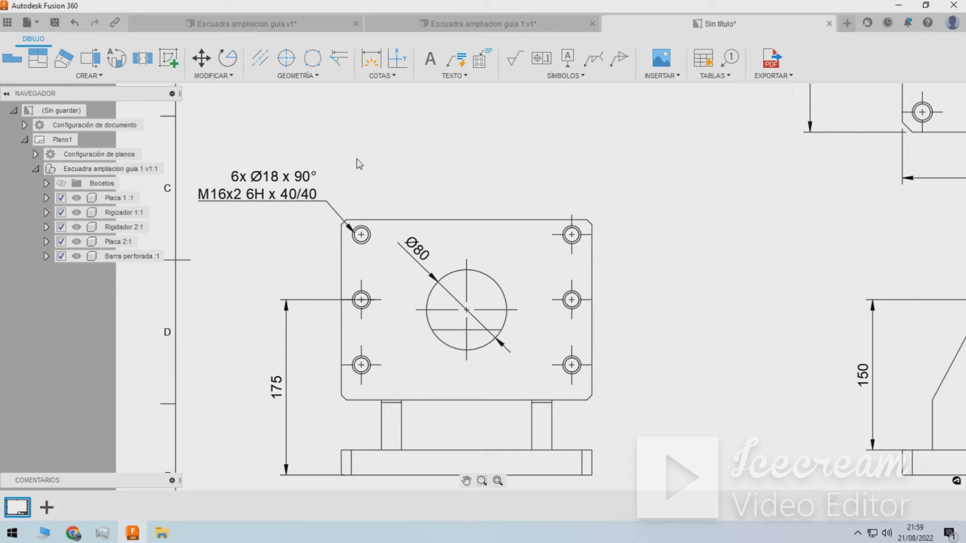
{"action": "scroll", "coordinate": [359, 164], "scroll_direction": "down", "scroll_amount": 3}
{"action": "scroll", "coordinate": [325, 257], "scroll_direction": "up", "scroll_amount": 2}
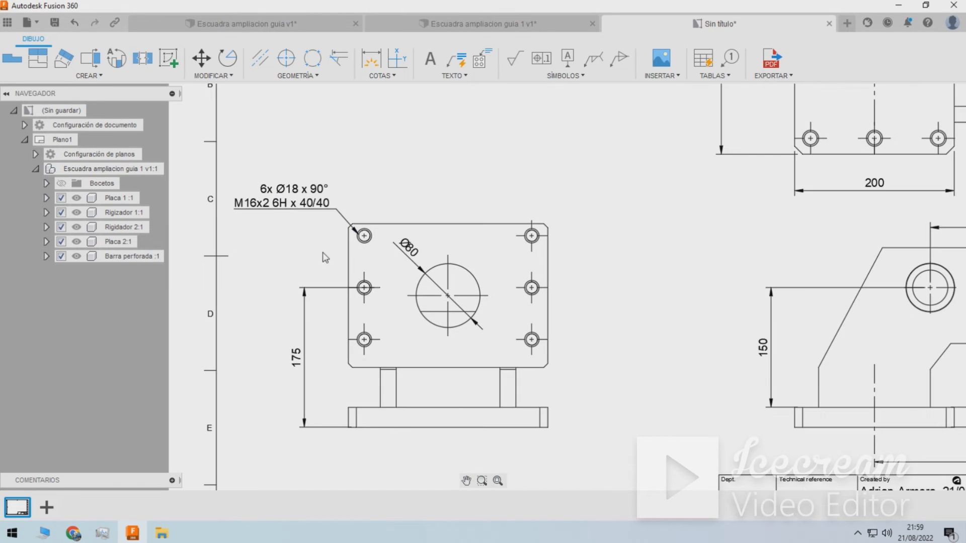
{"action": "middle_click_drag", "start_coordinate": [333, 257], "coordinate": [355, 262]}
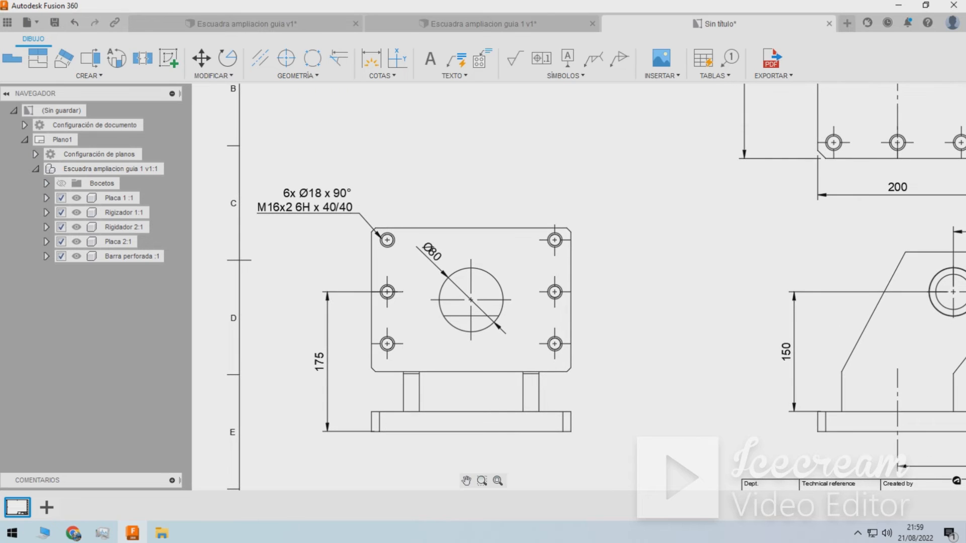
Remove the depth "x 40/40" from the end plate's hole note, leaving "6x Ø18 x 90° M16x2 6H", and finish editing.
{"action": "double_click", "coordinate": [319, 207]}
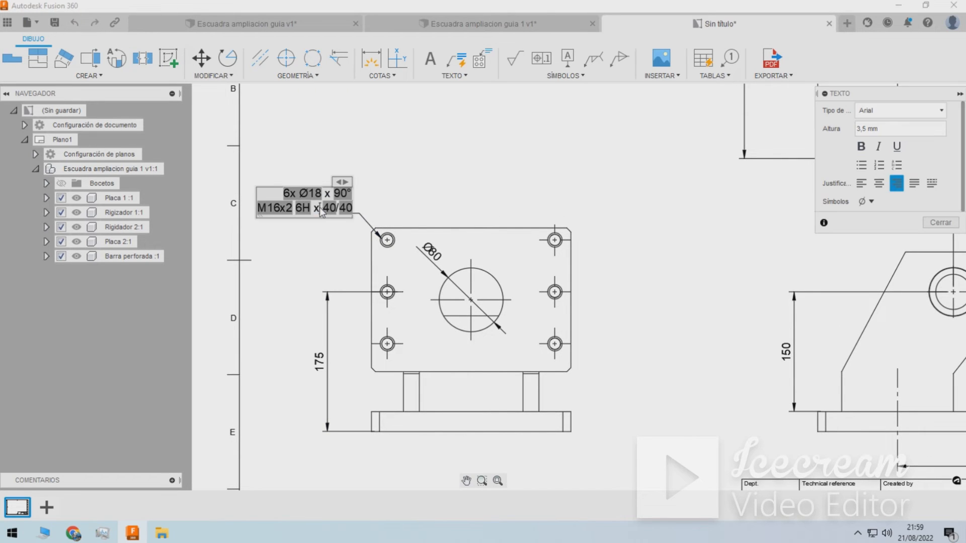
{"action": "left_click_drag", "start_coordinate": [309, 208], "coordinate": [360, 217]}
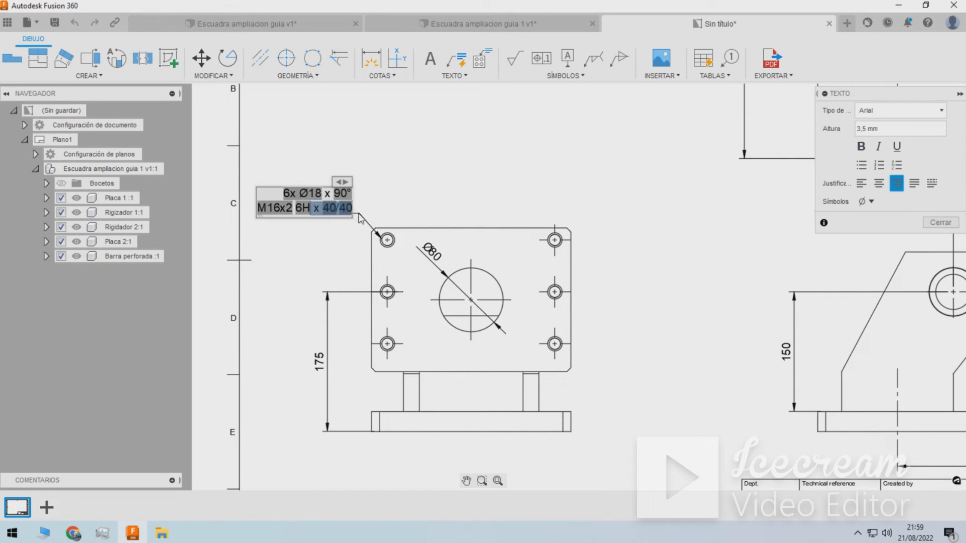
{"action": "key", "text": "BackSpace"}
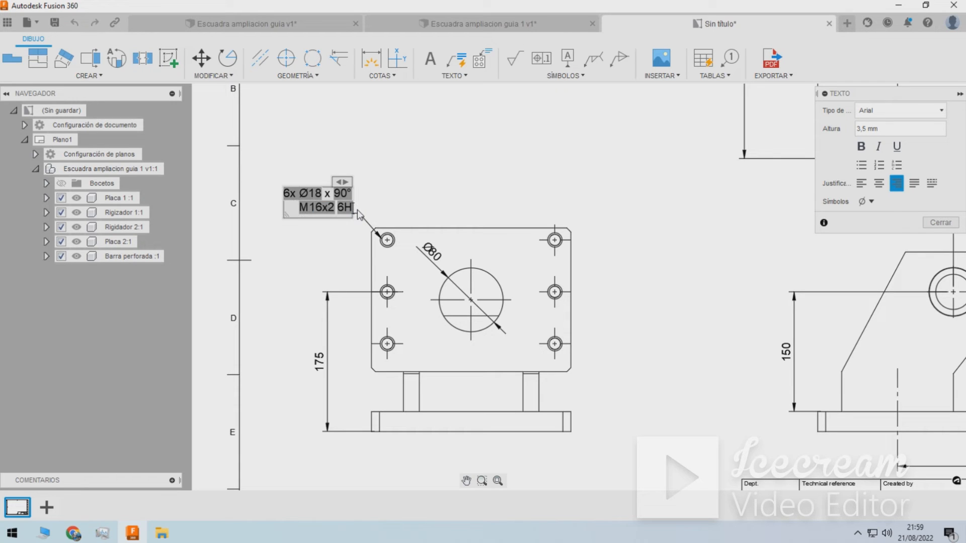
{"action": "key", "text": "Return"}
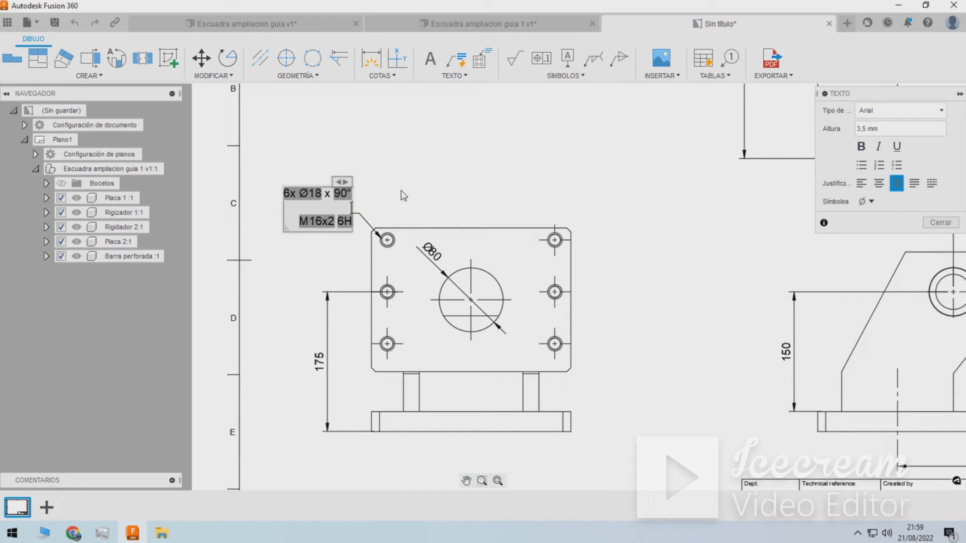
{"action": "left_click", "coordinate": [940, 223]}
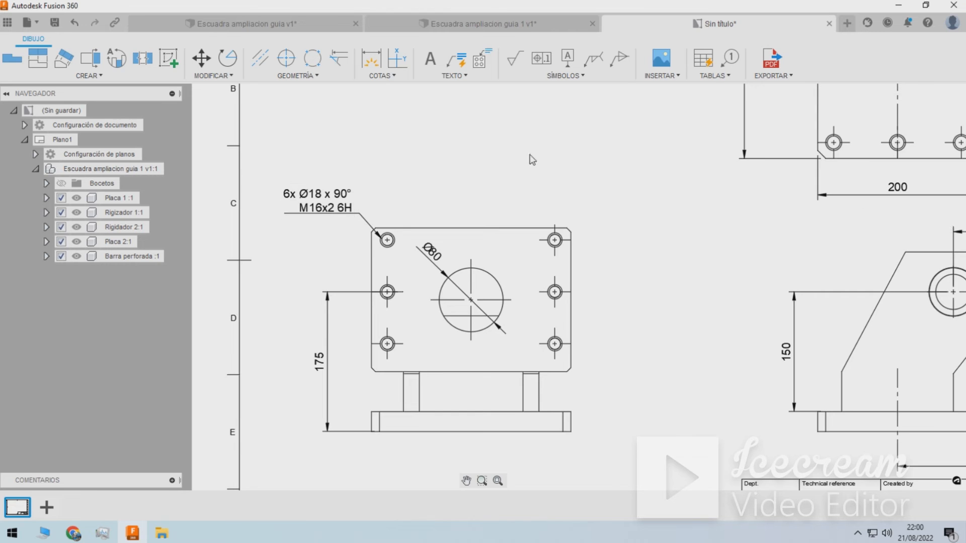
{"action": "scroll", "coordinate": [532, 159], "scroll_direction": "down", "scroll_amount": 6}
{"action": "scroll", "coordinate": [608, 239], "scroll_direction": "up", "scroll_amount": 1}
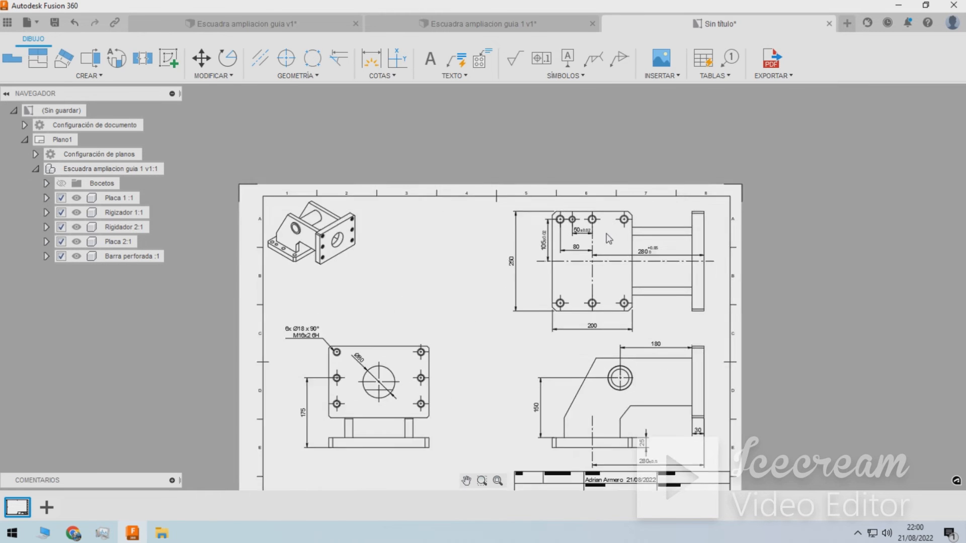
{"action": "scroll", "coordinate": [608, 238], "scroll_direction": "up", "scroll_amount": 4}
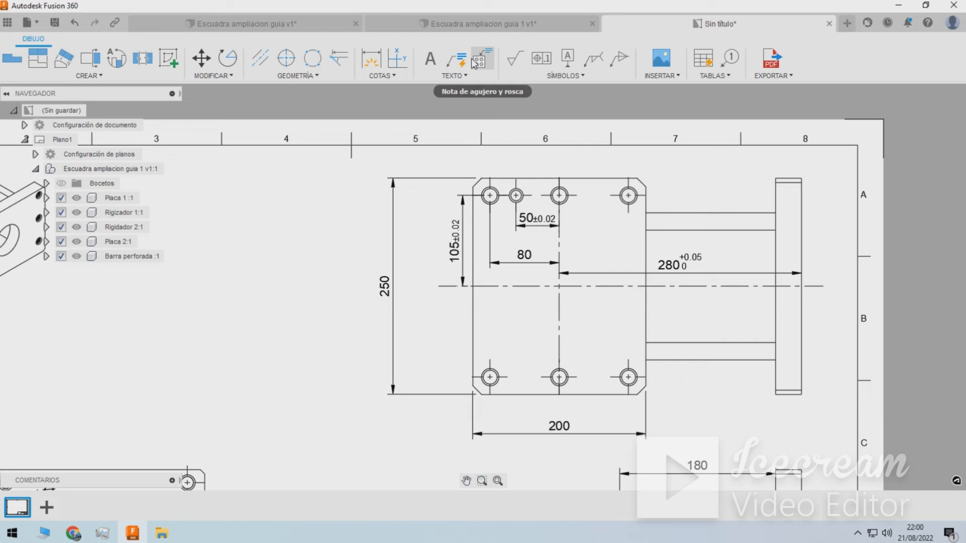
{"action": "left_click", "coordinate": [455, 59]}
{"action": "scroll", "coordinate": [499, 245], "scroll_direction": "up", "scroll_amount": 3}
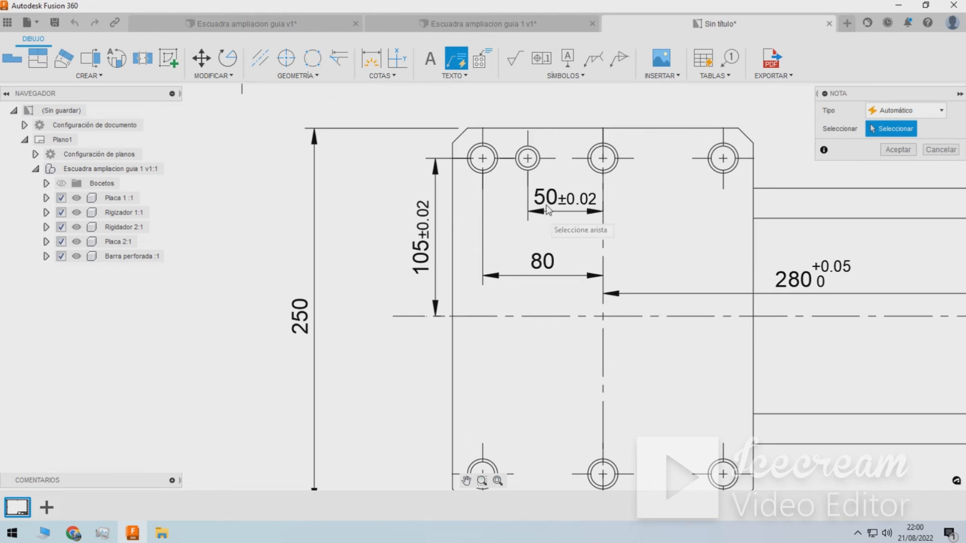
{"action": "left_click", "coordinate": [492, 172]}
{"action": "scroll", "coordinate": [351, 194], "scroll_direction": "down", "scroll_amount": 2}
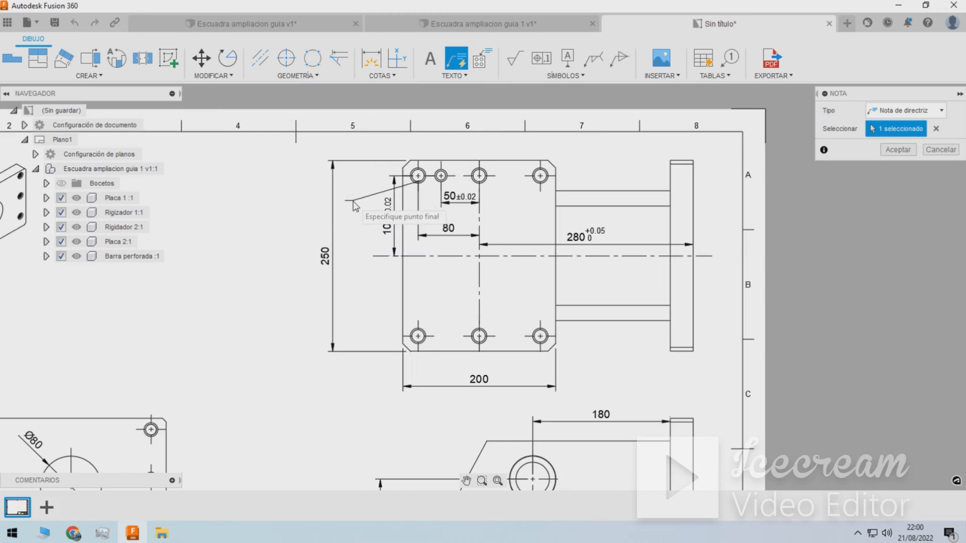
{"action": "left_click", "coordinate": [286, 158]}
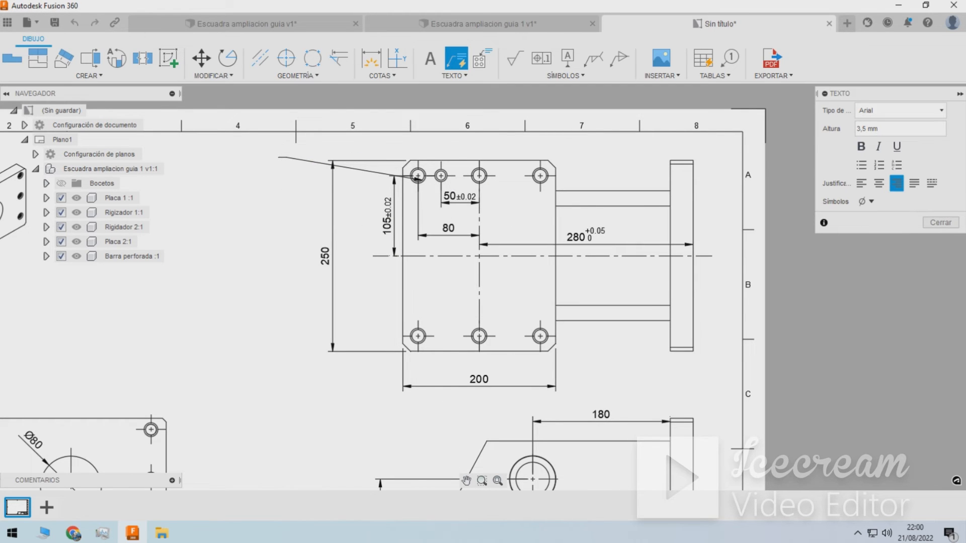
{"action": "key", "text": "Escape"}
{"action": "key", "text": "Escape"}
{"action": "left_click", "coordinate": [327, 165]}
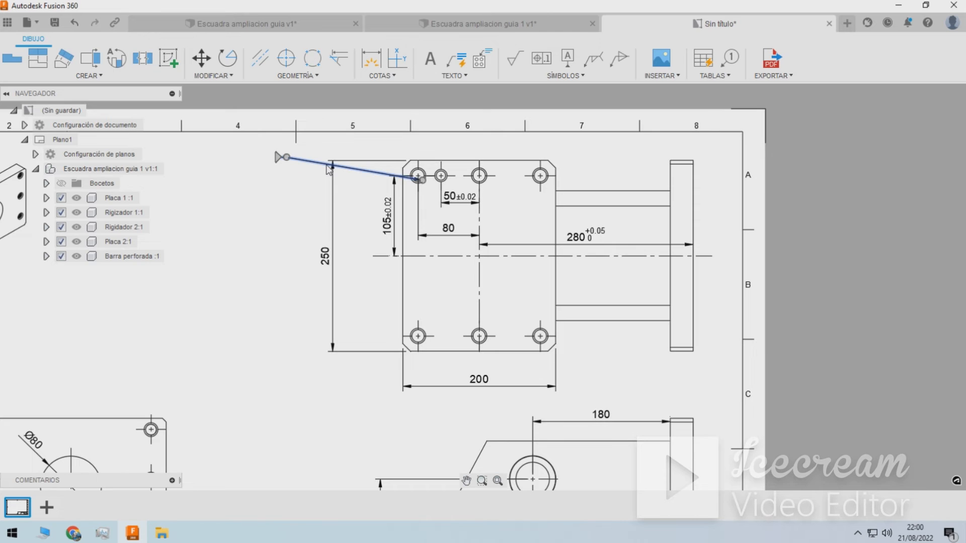
{"action": "key", "text": "Delete"}
Attach a leader note to the base plate's lower-left hole in the top view, placing its text below and left of the plate.
{"action": "scroll", "coordinate": [305, 258], "scroll_direction": "down", "scroll_amount": 3}
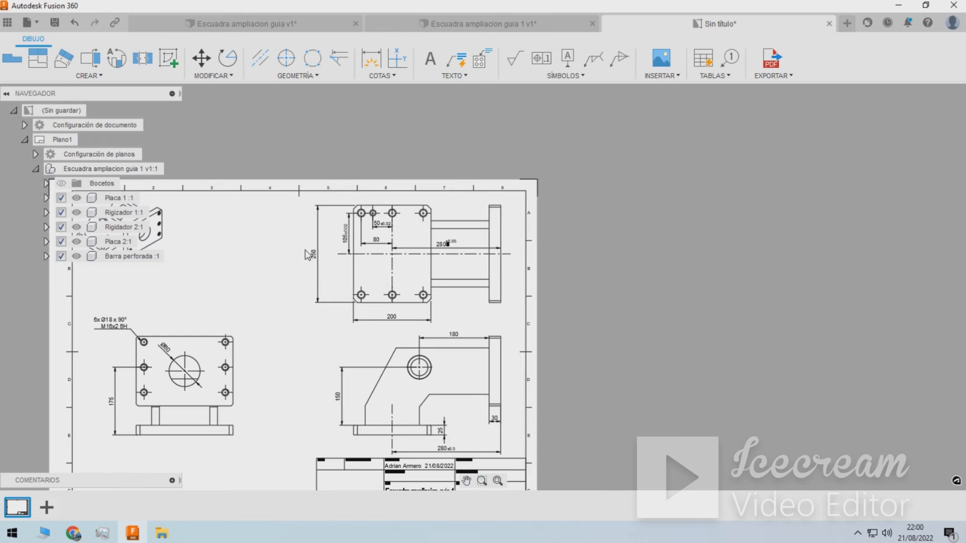
{"action": "scroll", "coordinate": [283, 282], "scroll_direction": "up", "scroll_amount": 2}
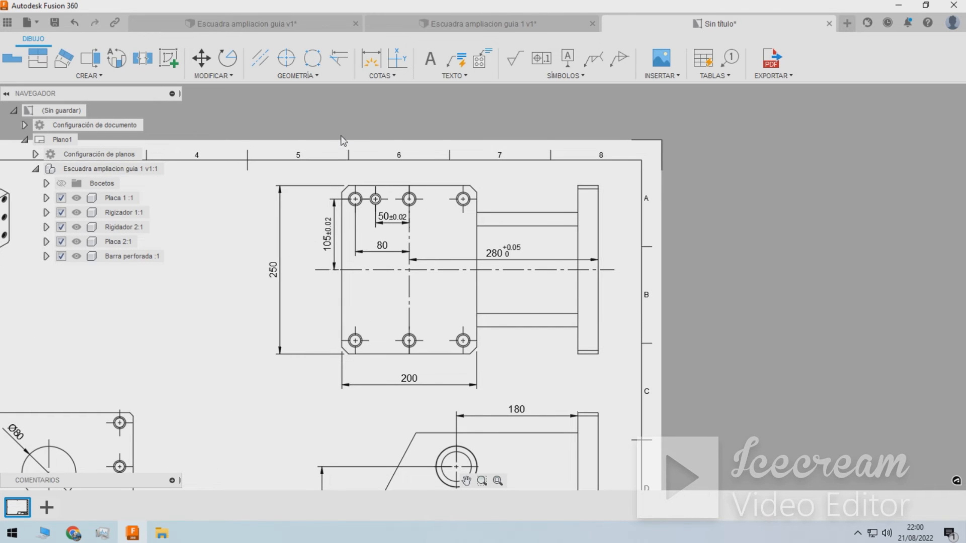
{"action": "left_click", "coordinate": [479, 60]}
{"action": "scroll", "coordinate": [392, 181], "scroll_direction": "down", "scroll_amount": 2}
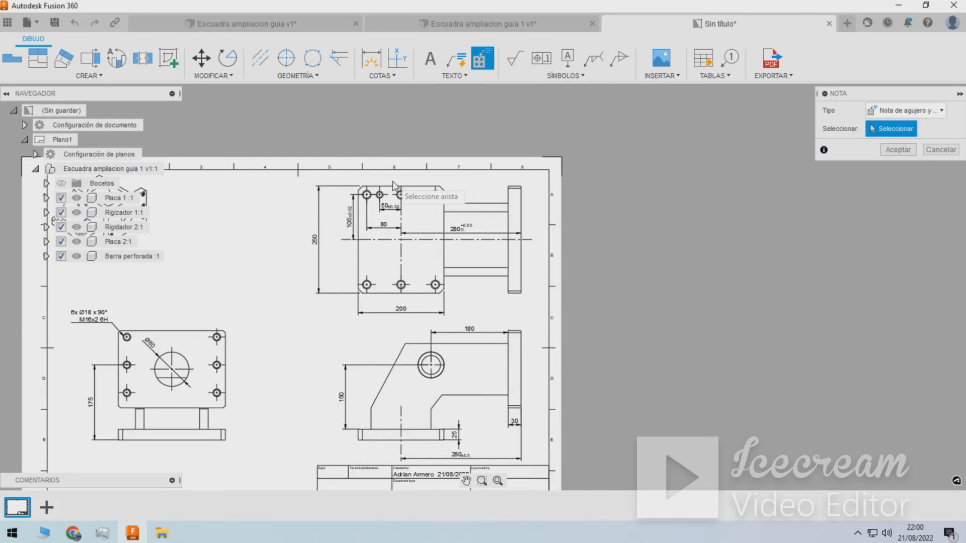
{"action": "scroll", "coordinate": [319, 285], "scroll_direction": "up", "scroll_amount": 4}
{"action": "scroll", "coordinate": [449, 261], "scroll_direction": "up", "scroll_amount": 2}
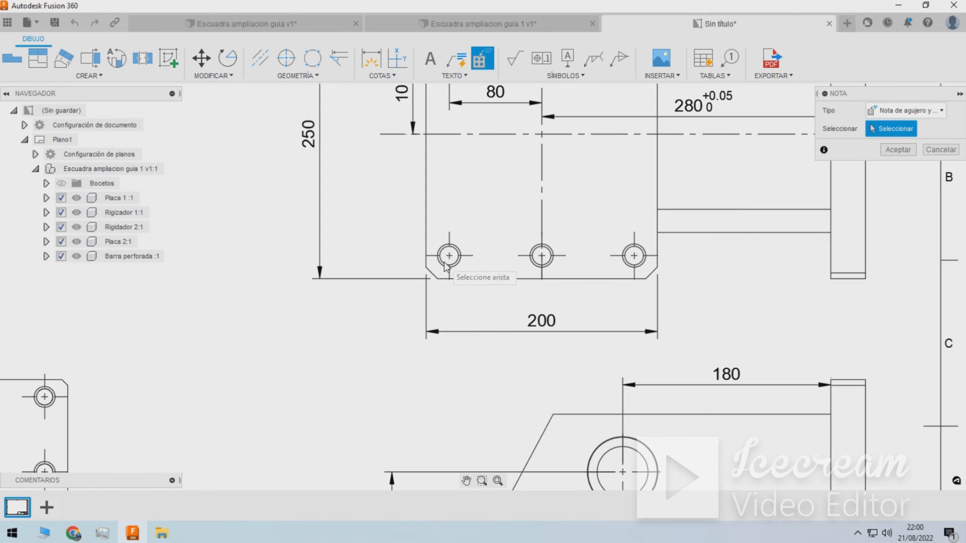
{"action": "left_click", "coordinate": [902, 114]}
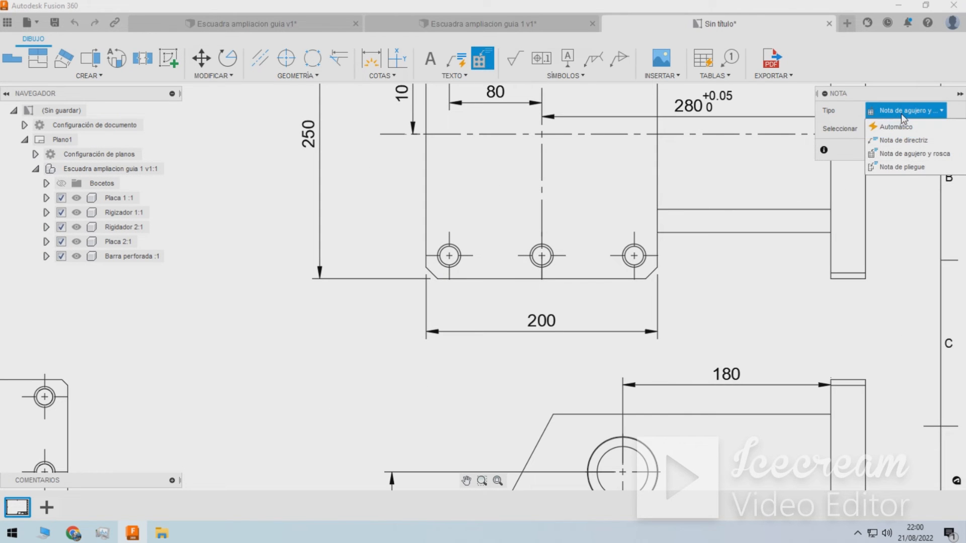
{"action": "left_click", "coordinate": [888, 143]}
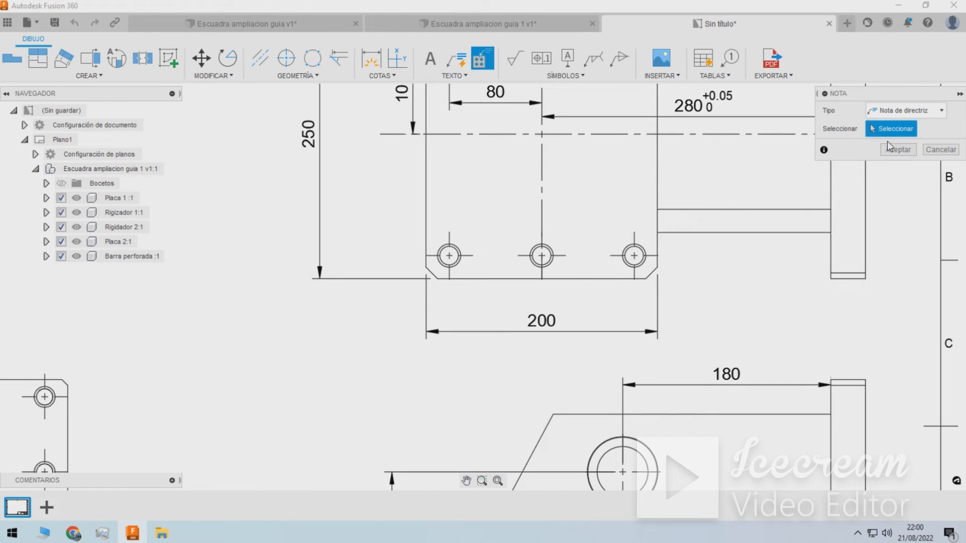
{"action": "scroll", "coordinate": [558, 265], "scroll_direction": "up", "scroll_amount": 2}
{"action": "left_click", "coordinate": [336, 269]}
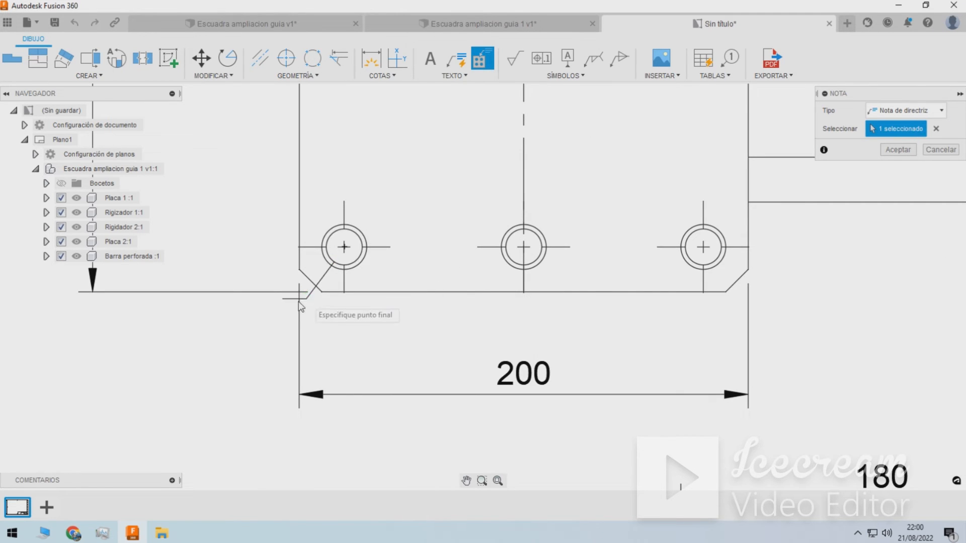
{"action": "scroll", "coordinate": [236, 352], "scroll_direction": "down", "scroll_amount": 4}
{"action": "left_click", "coordinate": [201, 376]}
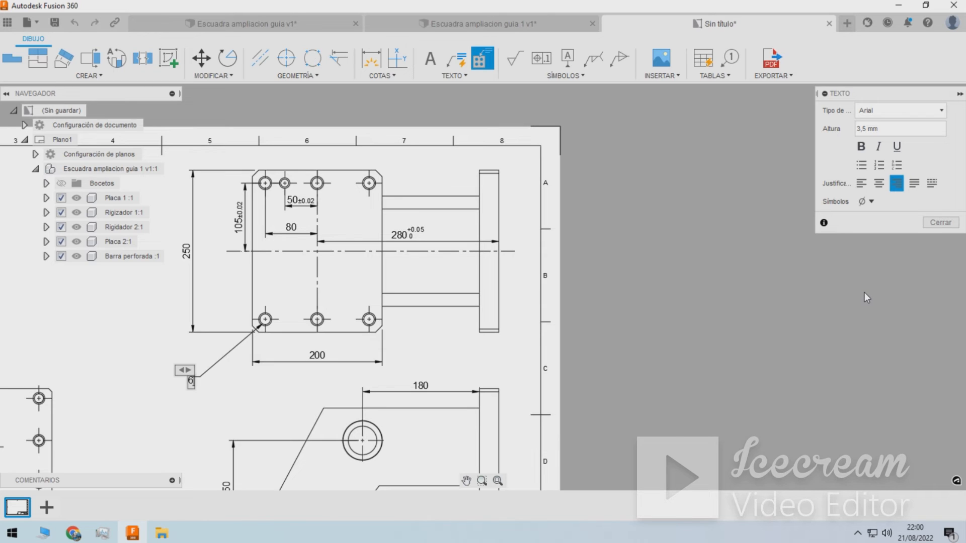
Write "6 taladros Ø16" as the leader note's text, using the diameter symbol, and finish the note.
{"action": "type", "text": "ros"}
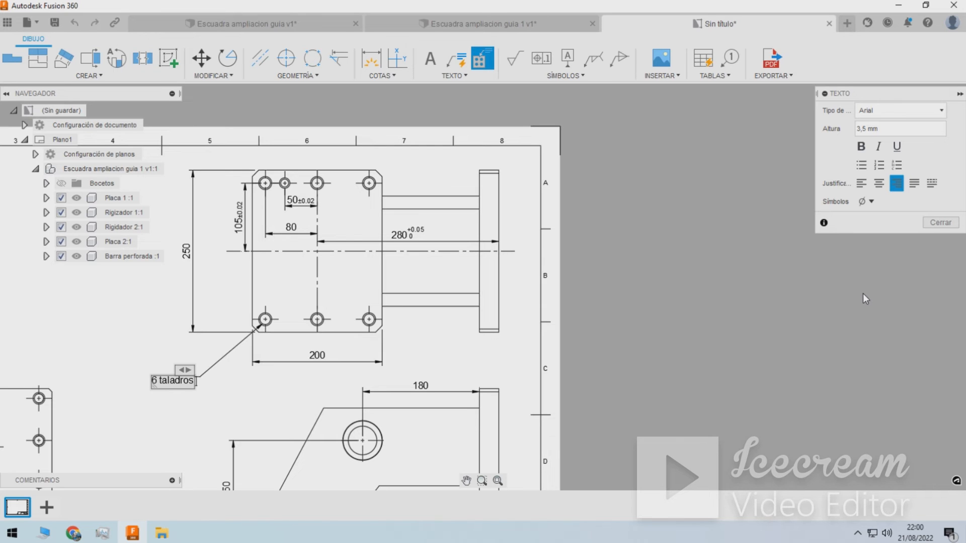
{"action": "left_click", "coordinate": [862, 203]}
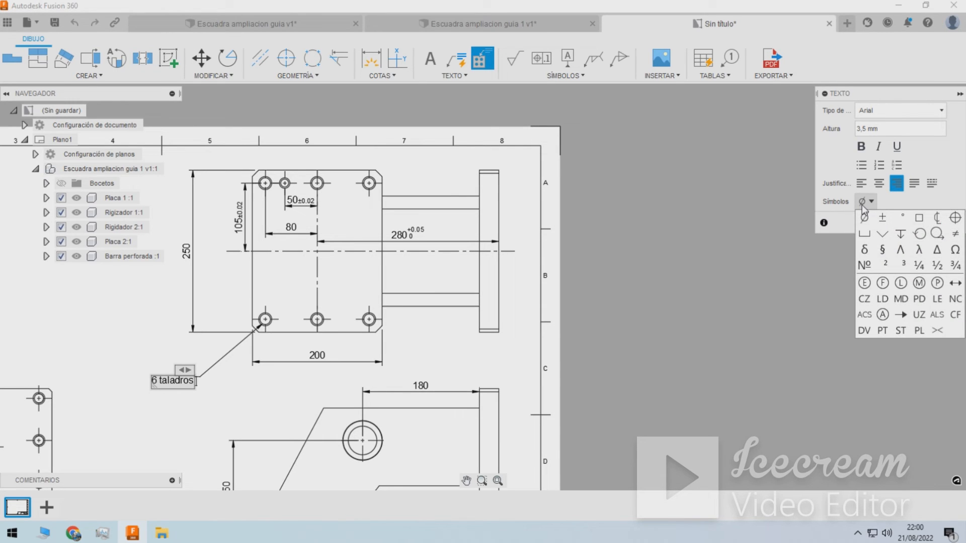
{"action": "left_click", "coordinate": [863, 217]}
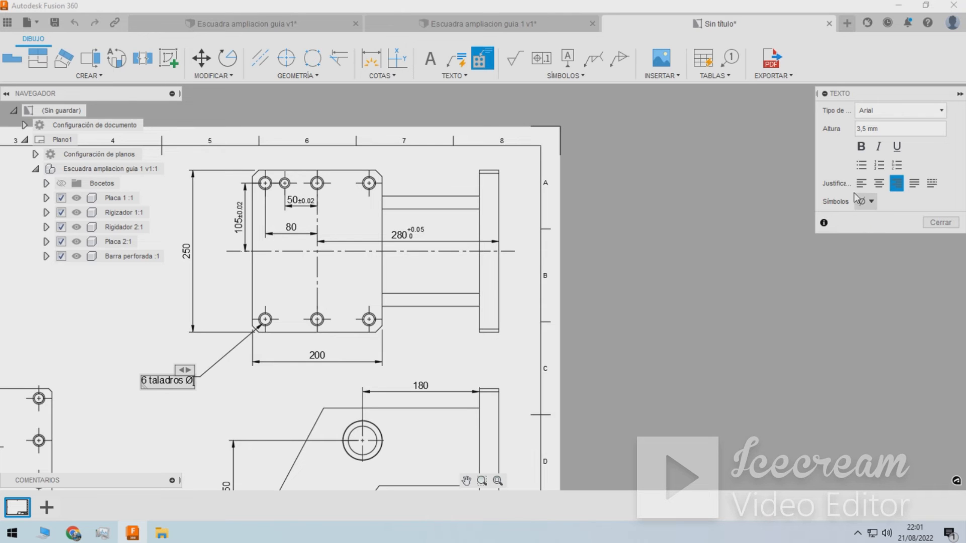
{"action": "scroll", "coordinate": [220, 386], "scroll_direction": "up", "scroll_amount": 2}
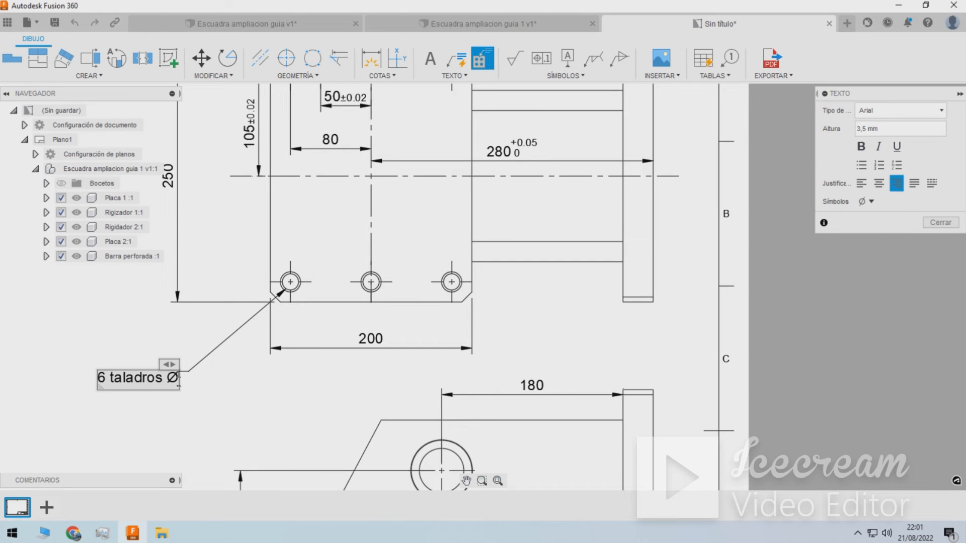
{"action": "type", "text": "16"}
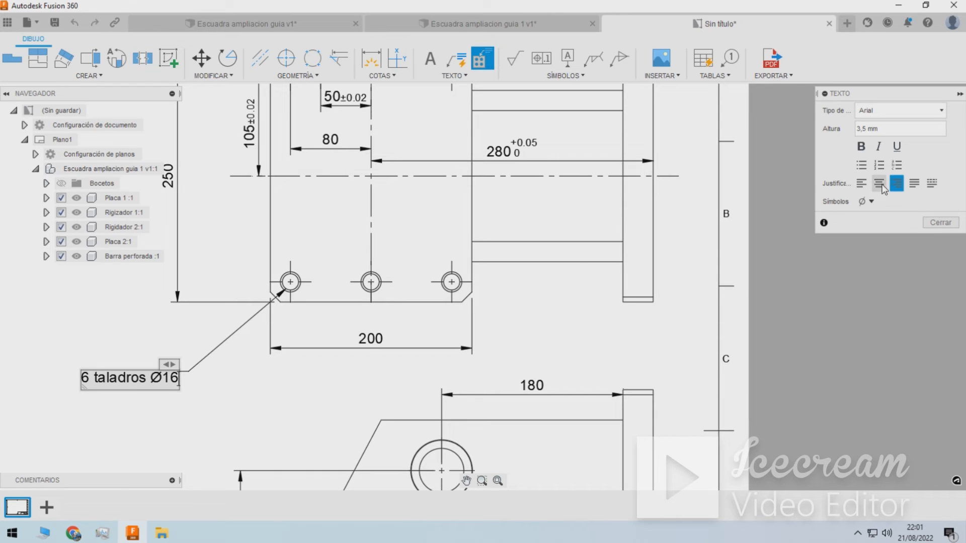
{"action": "left_click", "coordinate": [940, 222]}
{"action": "scroll", "coordinate": [491, 211], "scroll_direction": "down", "scroll_amount": 1}
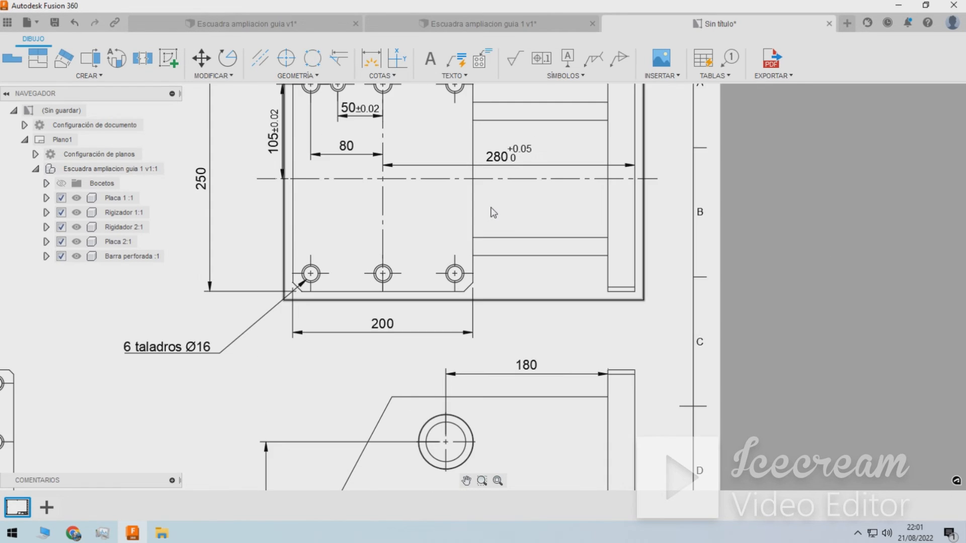
{"action": "scroll", "coordinate": [493, 212], "scroll_direction": "down", "scroll_amount": 4}
{"action": "scroll", "coordinate": [207, 285], "scroll_direction": "up", "scroll_amount": 2}
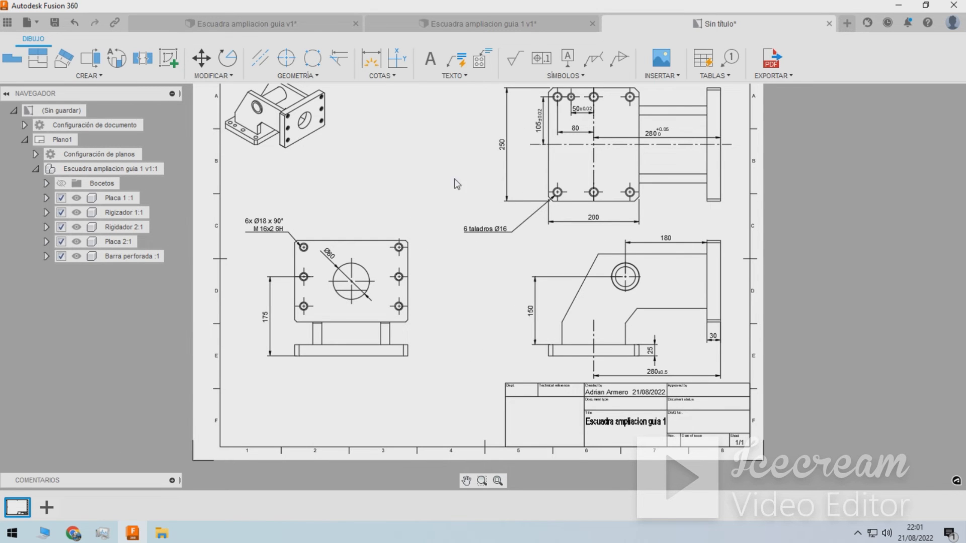
{"action": "left_click", "coordinate": [515, 58]}
{"action": "scroll", "coordinate": [352, 217], "scroll_direction": "down", "scroll_amount": 1}
{"action": "scroll", "coordinate": [352, 216], "scroll_direction": "down", "scroll_amount": 1}
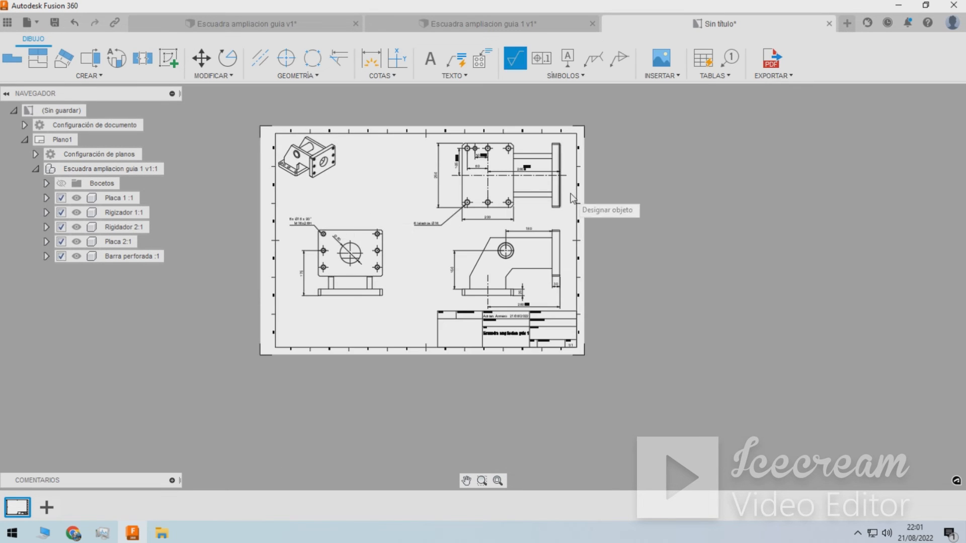
{"action": "scroll", "coordinate": [564, 213], "scroll_direction": "up", "scroll_amount": 3}
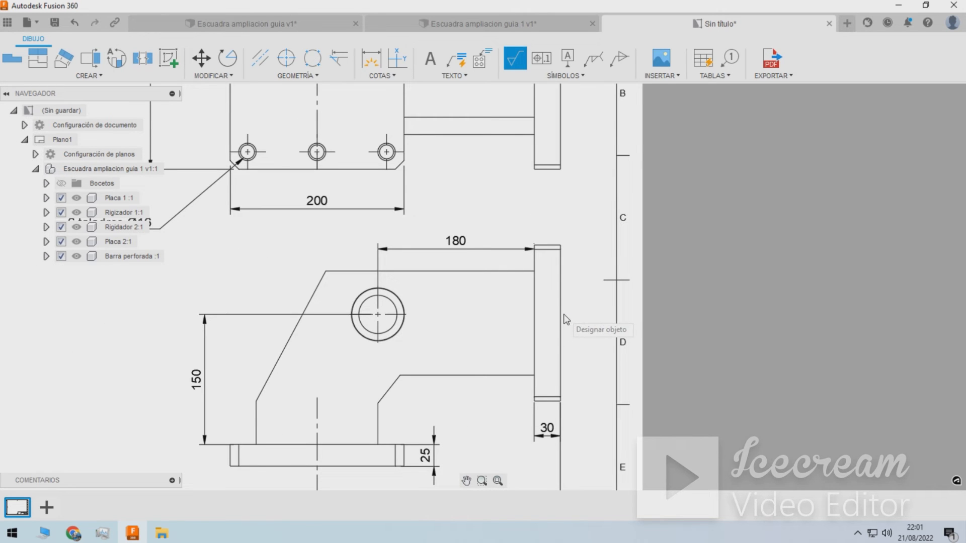
{"action": "left_click", "coordinate": [561, 316]}
{"action": "left_click", "coordinate": [571, 301]}
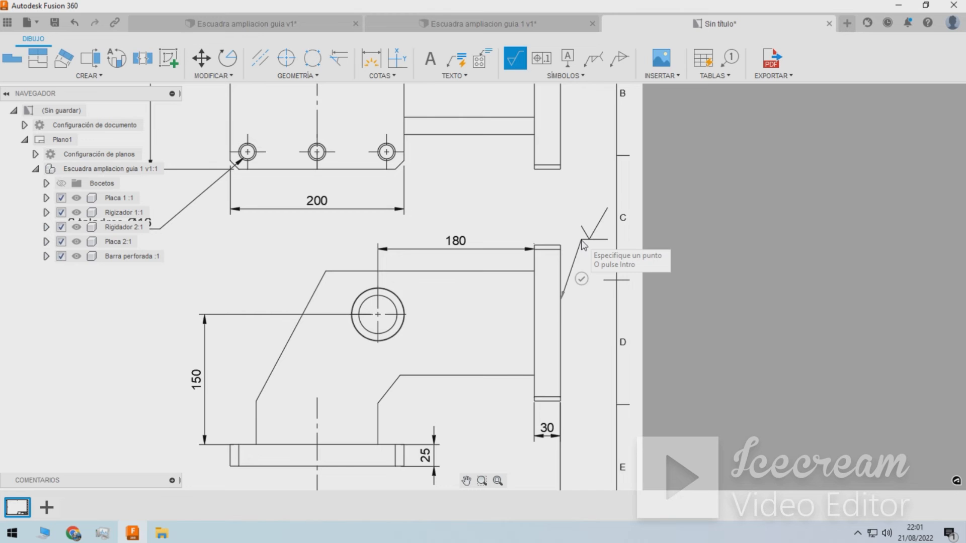
{"action": "key", "text": "Escape"}
{"action": "left_click", "coordinate": [381, 75]}
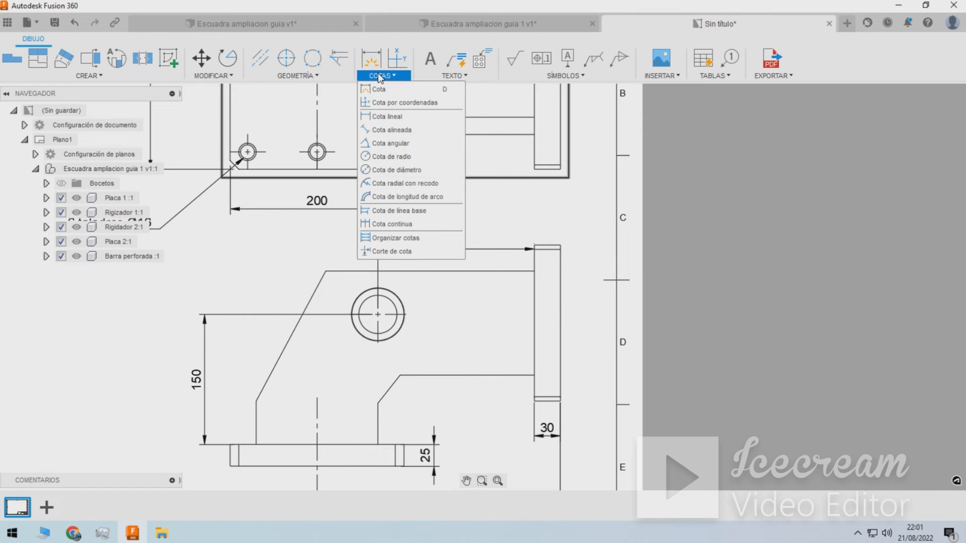
Attach a surface texture symbol to the end plate's outer face in the side view, placing it just above and right of the plate.
{"action": "left_click", "coordinate": [565, 75]}
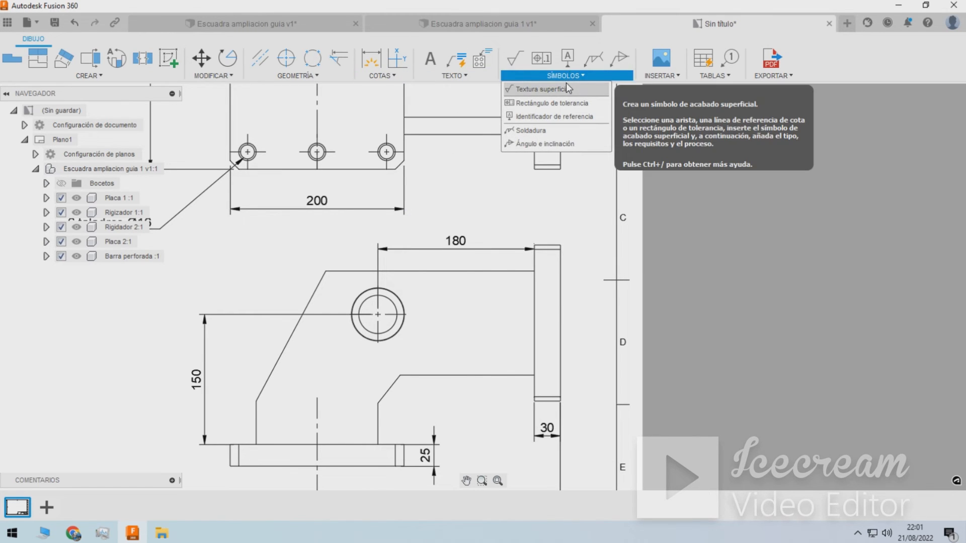
{"action": "left_click", "coordinate": [565, 89]}
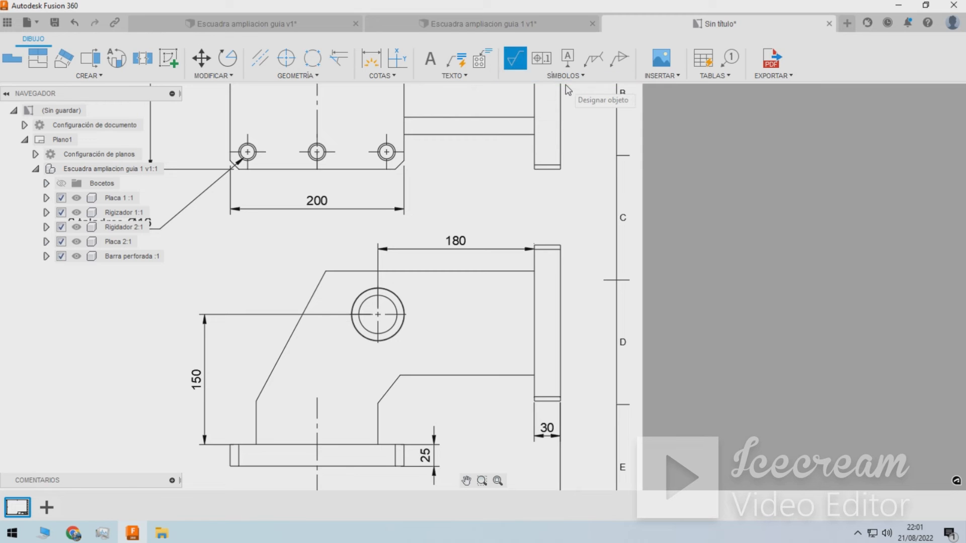
{"action": "scroll", "coordinate": [586, 249], "scroll_direction": "up", "scroll_amount": 2}
{"action": "scroll", "coordinate": [542, 267], "scroll_direction": "up", "scroll_amount": 1}
{"action": "scroll", "coordinate": [541, 263], "scroll_direction": "up", "scroll_amount": 2}
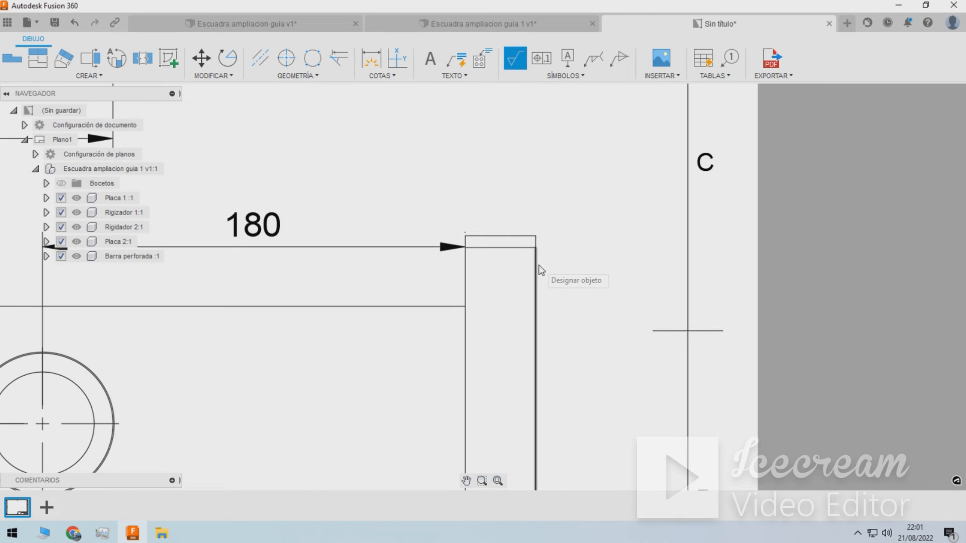
{"action": "left_click", "coordinate": [538, 267]}
{"action": "left_click", "coordinate": [594, 190]}
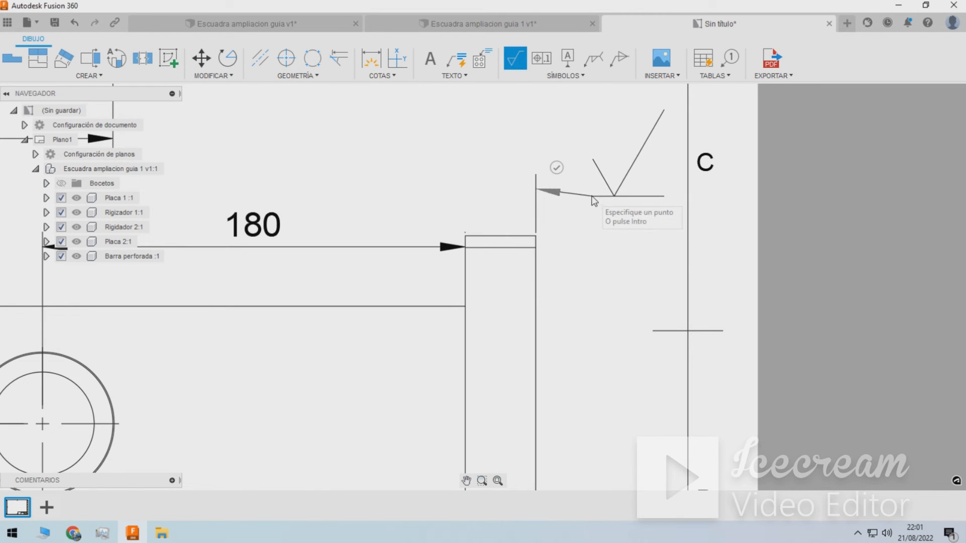
{"action": "left_click", "coordinate": [570, 166]}
{"action": "scroll", "coordinate": [566, 168], "scroll_direction": "down", "scroll_amount": 3}
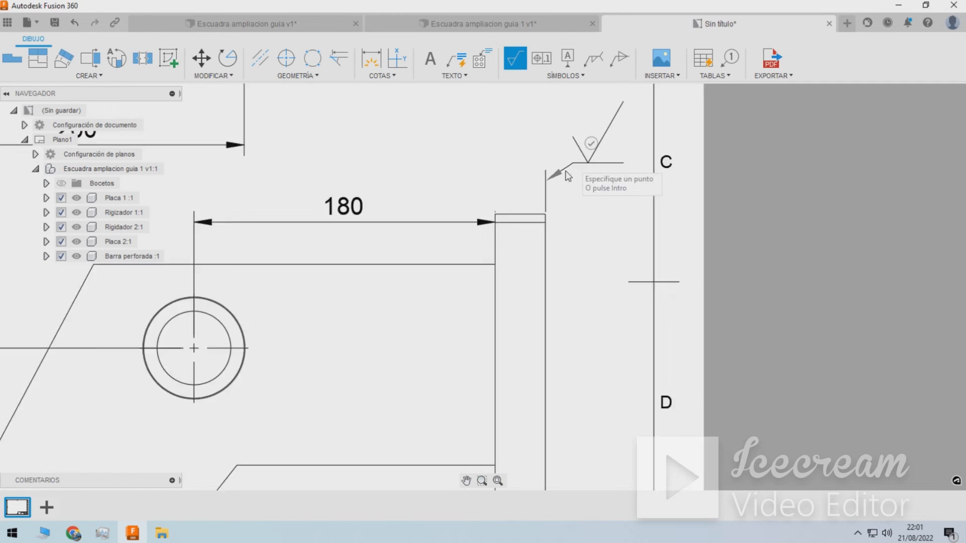
{"action": "left_click", "coordinate": [583, 154]}
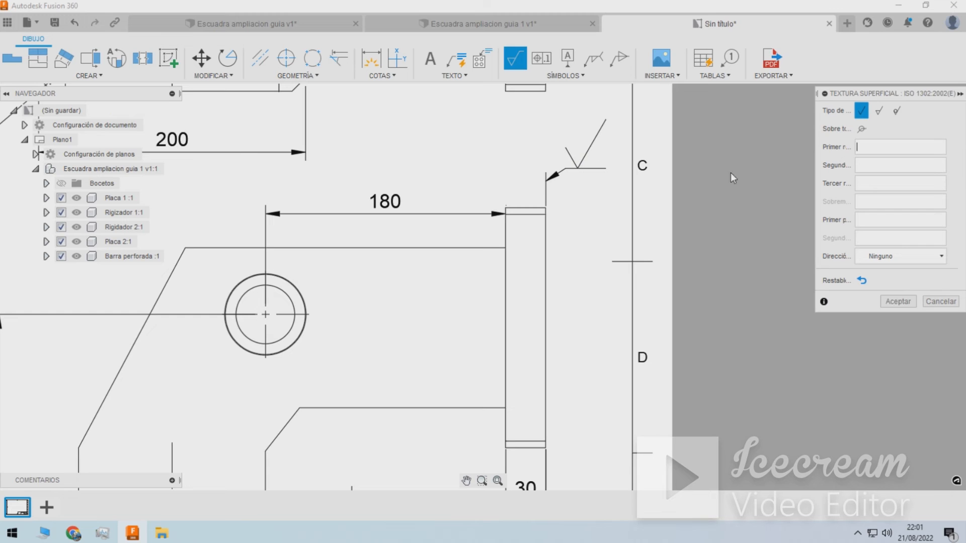
Set the surface texture symbol to material removal required with a first requirement of 3.2, and accept it.
{"action": "left_click", "coordinate": [880, 111]}
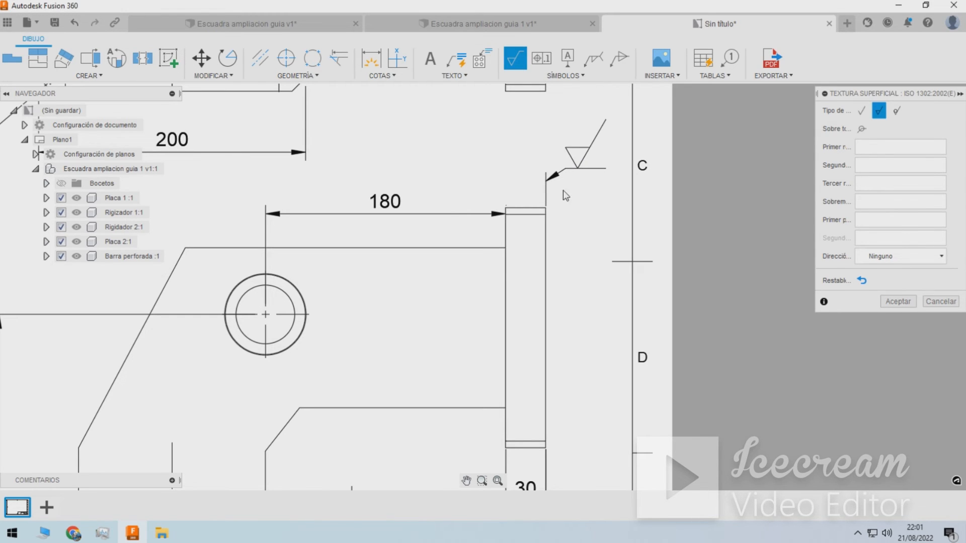
{"action": "scroll", "coordinate": [562, 173], "scroll_direction": "down", "scroll_amount": 4}
{"action": "scroll", "coordinate": [560, 158], "scroll_direction": "up", "scroll_amount": 3}
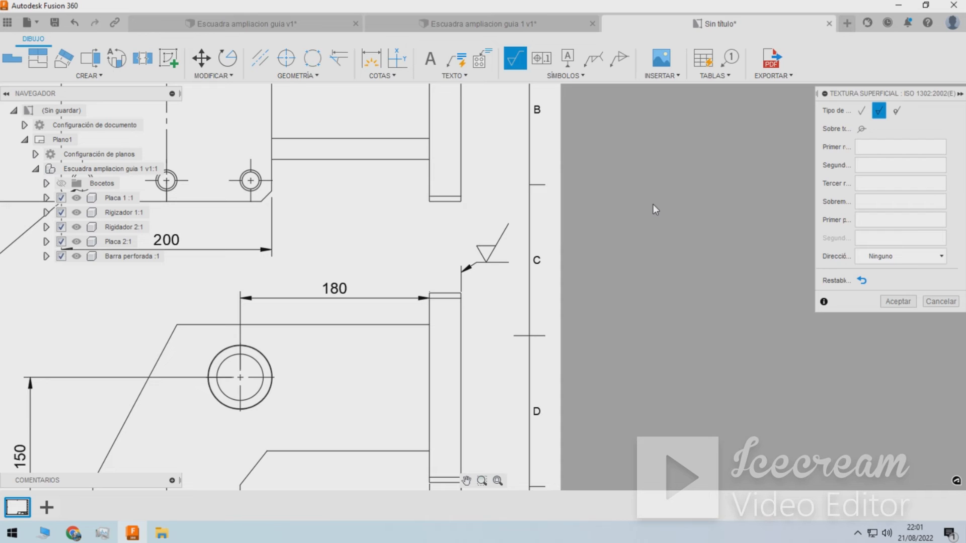
{"action": "left_click", "coordinate": [866, 151]}
{"action": "type", "text": "3.2"}
{"action": "left_click", "coordinate": [898, 301]}
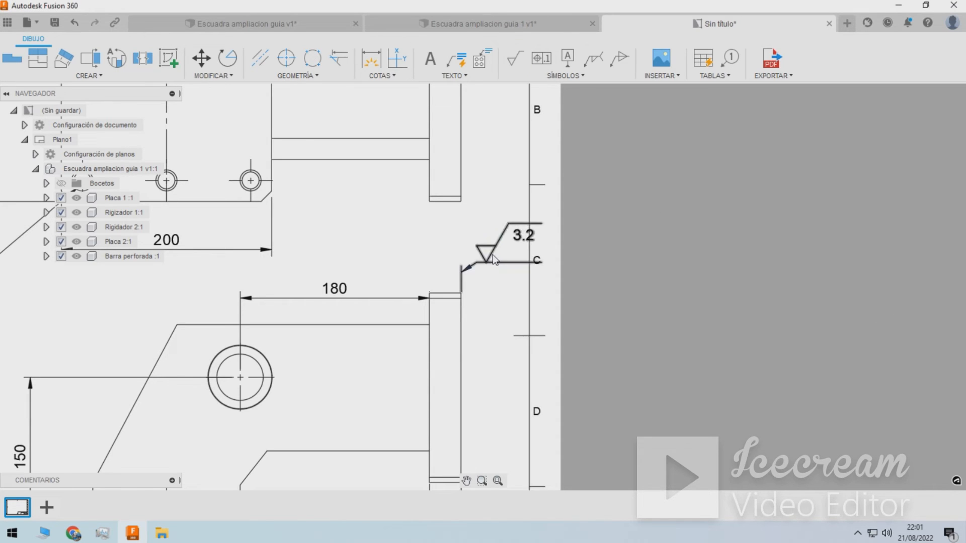
Shift the end plate's 3.2 symbol closer to its leader and shorten its reference line to end just past the symbol.
{"action": "left_click_drag", "start_coordinate": [485, 262], "coordinate": [472, 253]}
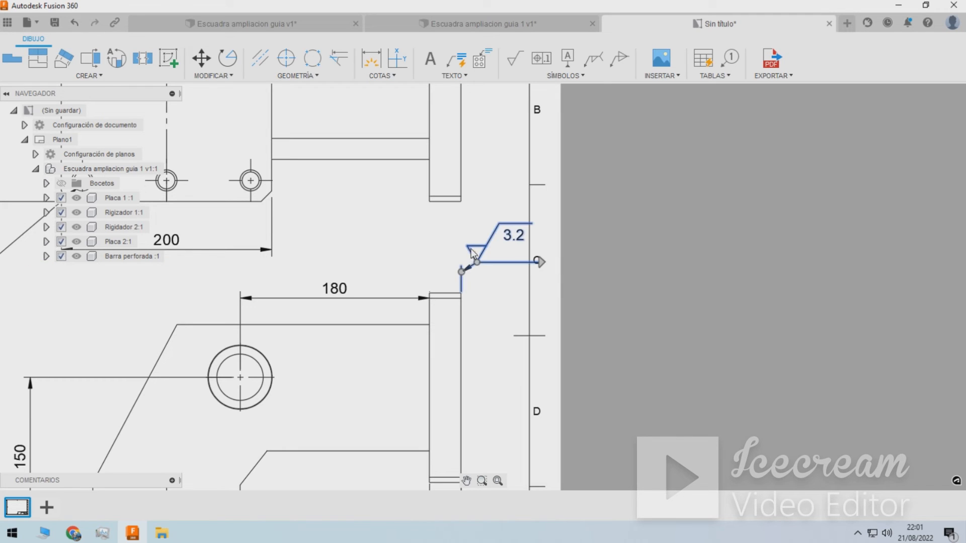
{"action": "left_click_drag", "start_coordinate": [539, 261], "coordinate": [498, 261]}
{"action": "left_click", "coordinate": [516, 318]}
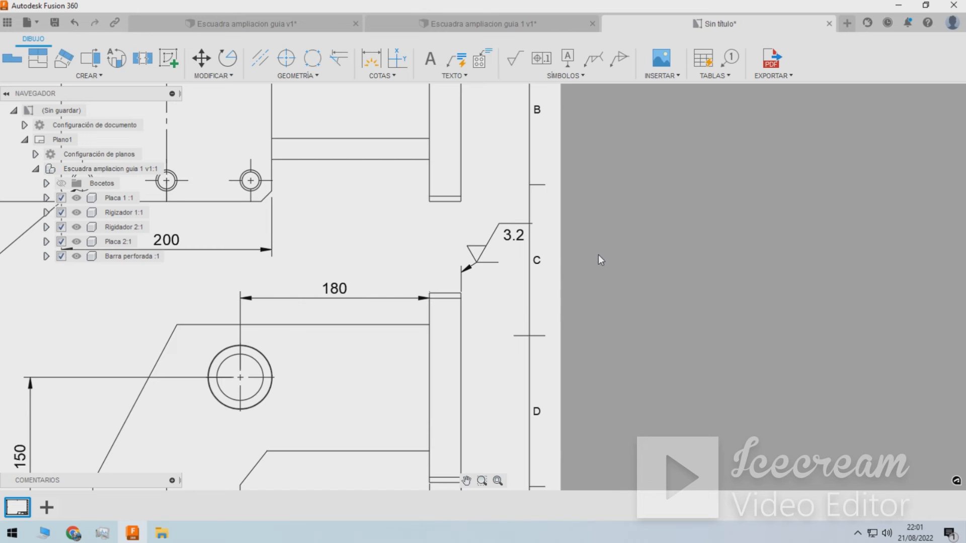
Attach a 3.2 material-removal surface texture symbol to the base plate's underside in the side view, placing it below and left of the plate.
{"action": "scroll", "coordinate": [597, 246], "scroll_direction": "down", "scroll_amount": 6}
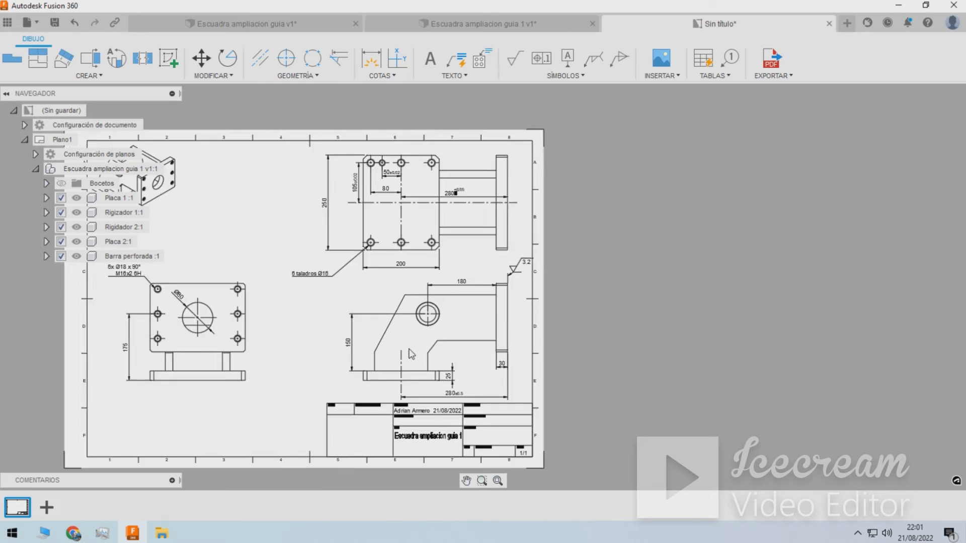
{"action": "scroll", "coordinate": [410, 354], "scroll_direction": "down", "scroll_amount": 2}
{"action": "scroll", "coordinate": [243, 392], "scroll_direction": "up", "scroll_amount": 3}
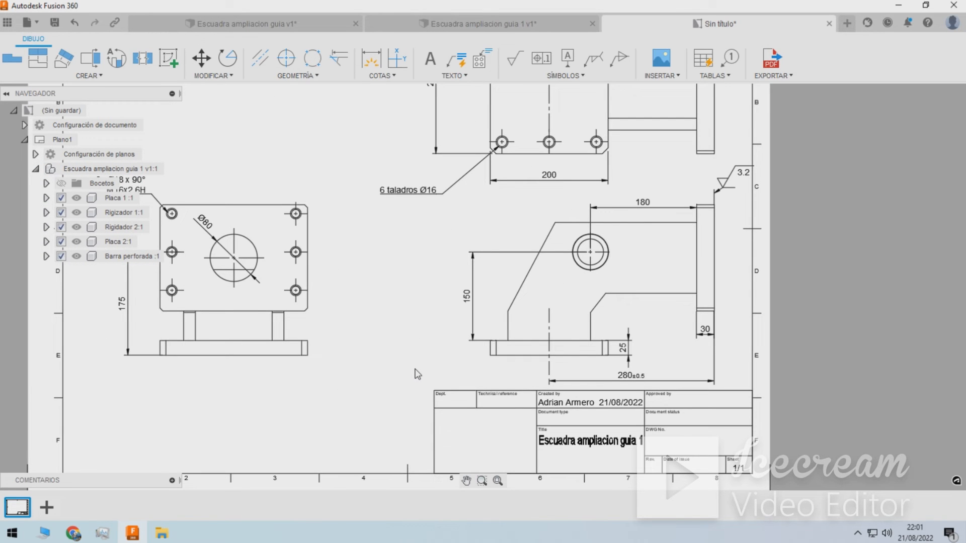
{"action": "left_click", "coordinate": [514, 58]}
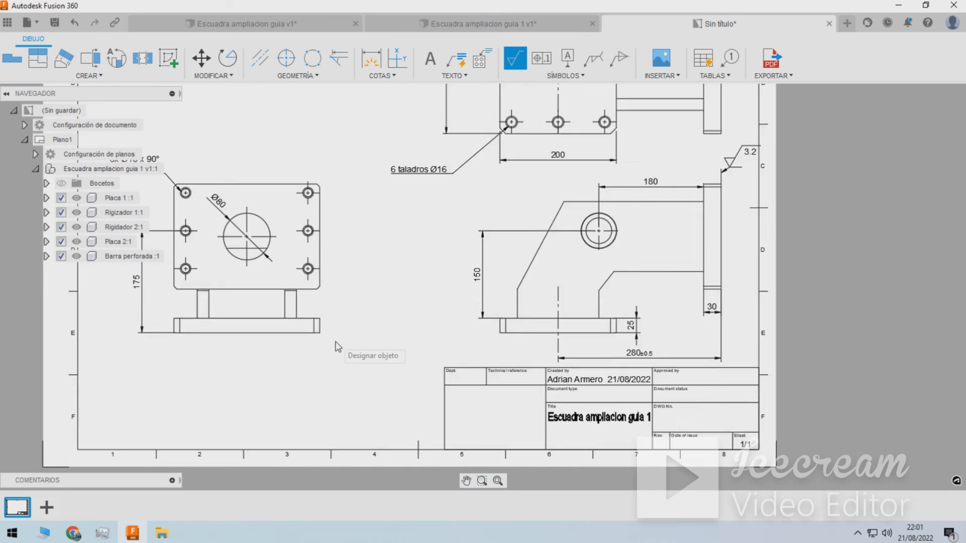
{"action": "scroll", "coordinate": [383, 332], "scroll_direction": "up", "scroll_amount": 3}
{"action": "left_click", "coordinate": [626, 331]}
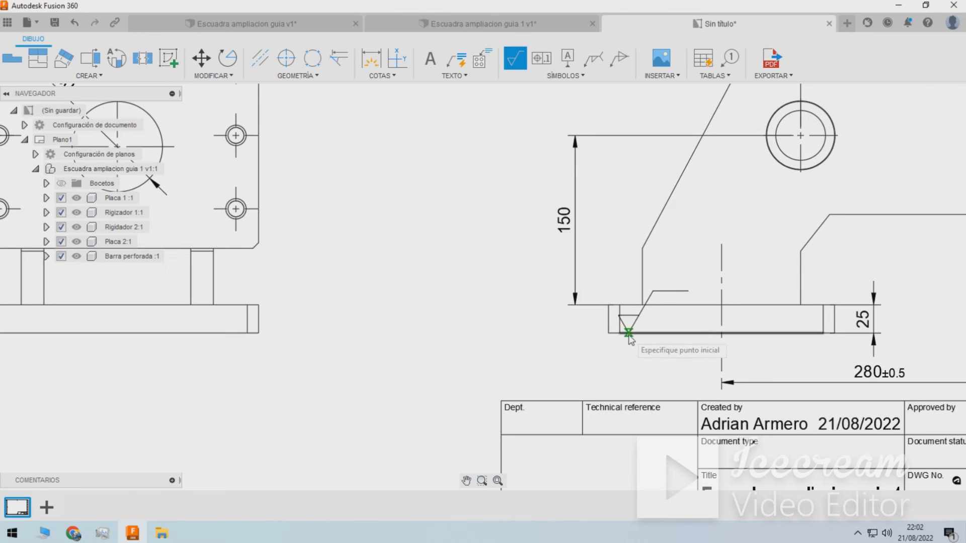
{"action": "left_click", "coordinate": [535, 334]}
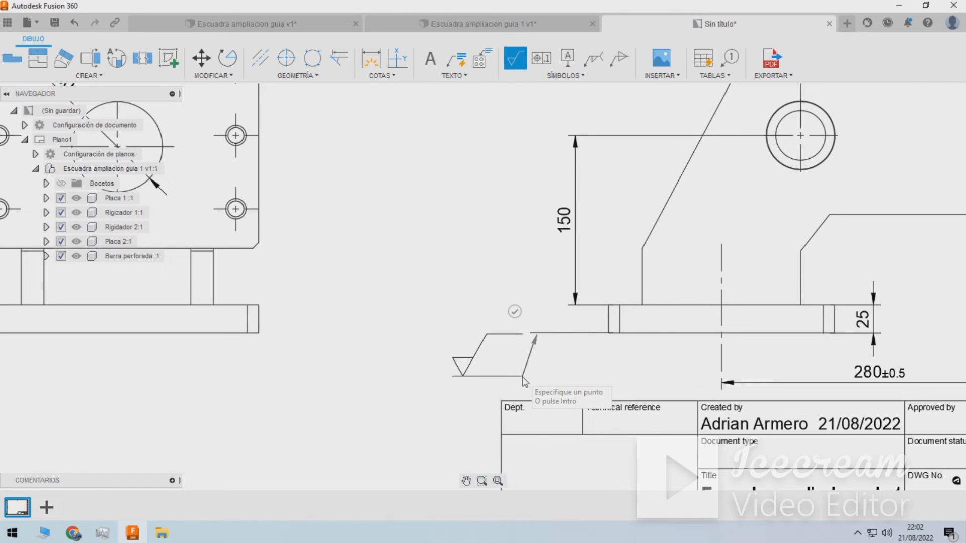
{"action": "left_click", "coordinate": [526, 375]}
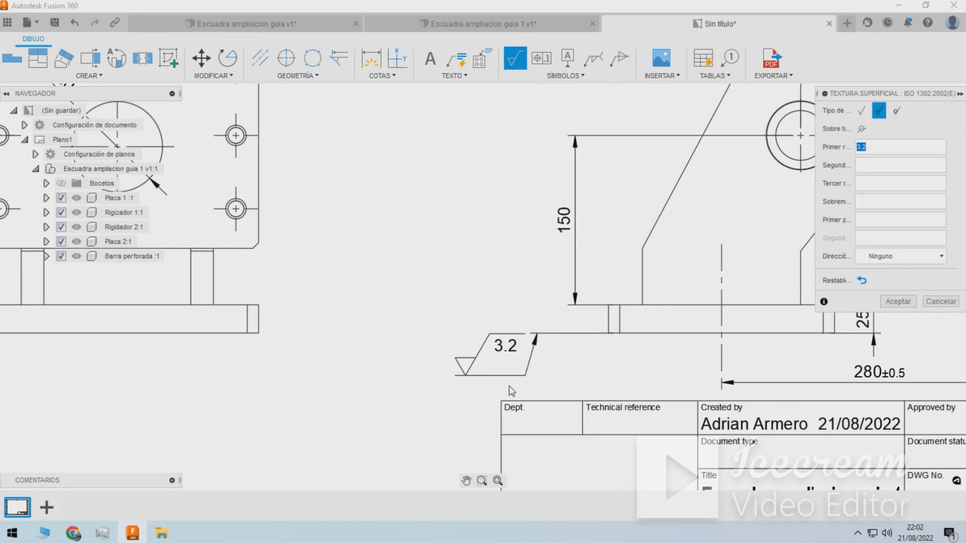
{"action": "key", "text": "Return"}
{"action": "scroll", "coordinate": [437, 349], "scroll_direction": "down", "scroll_amount": 5}
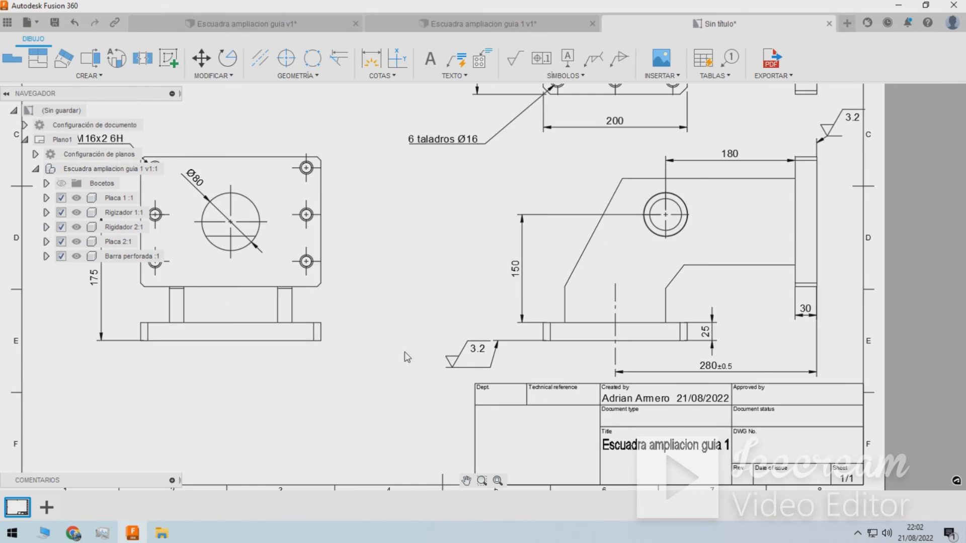
{"action": "scroll", "coordinate": [260, 407], "scroll_direction": "down", "scroll_amount": 6}
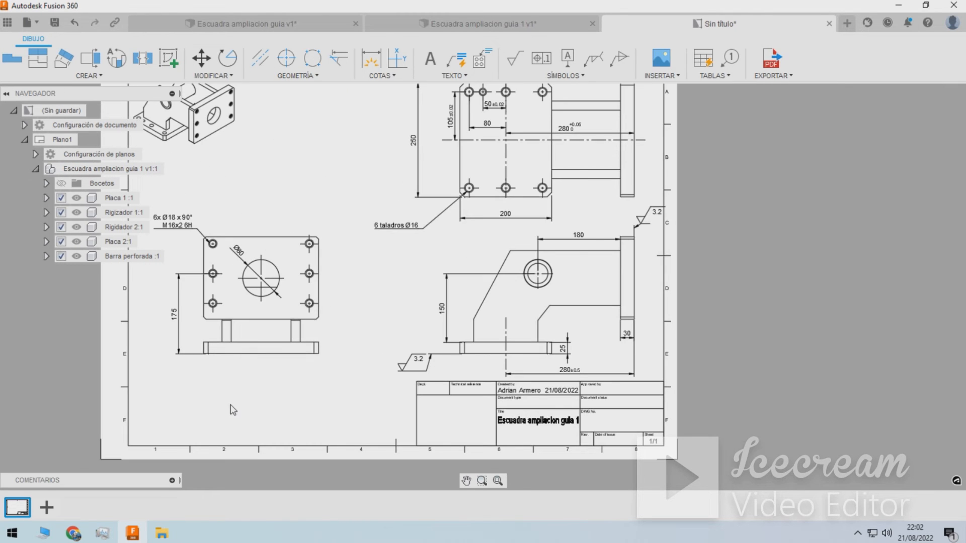
{"action": "scroll", "coordinate": [191, 377], "scroll_direction": "up", "scroll_amount": 3}
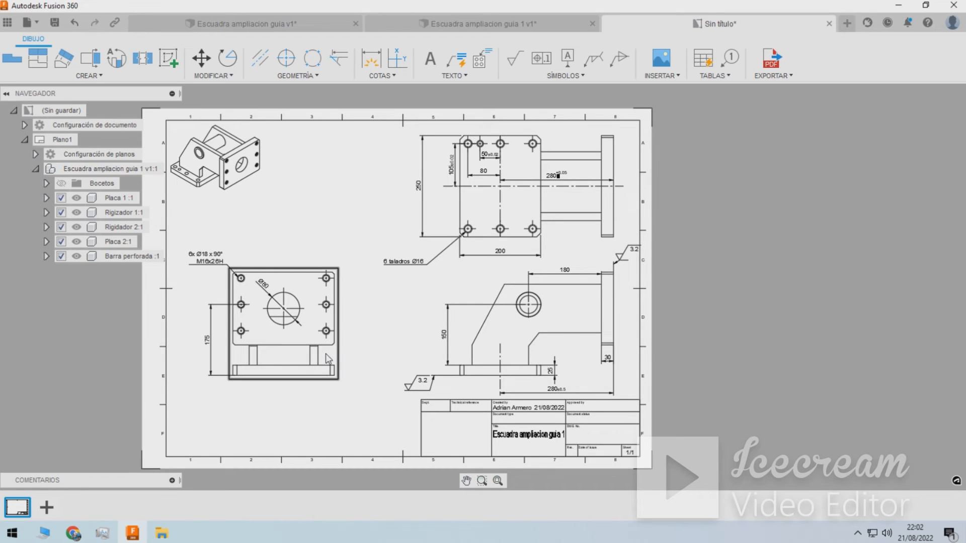
{"action": "scroll", "coordinate": [183, 364], "scroll_direction": "up", "scroll_amount": 1}
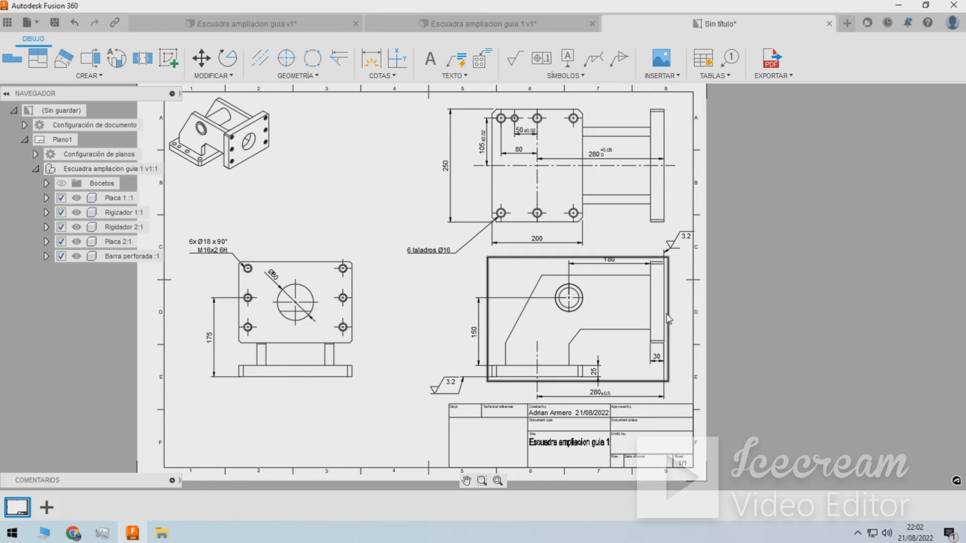
{"action": "scroll", "coordinate": [233, 334], "scroll_direction": "up", "scroll_amount": 3}
{"action": "key", "text": "d"}
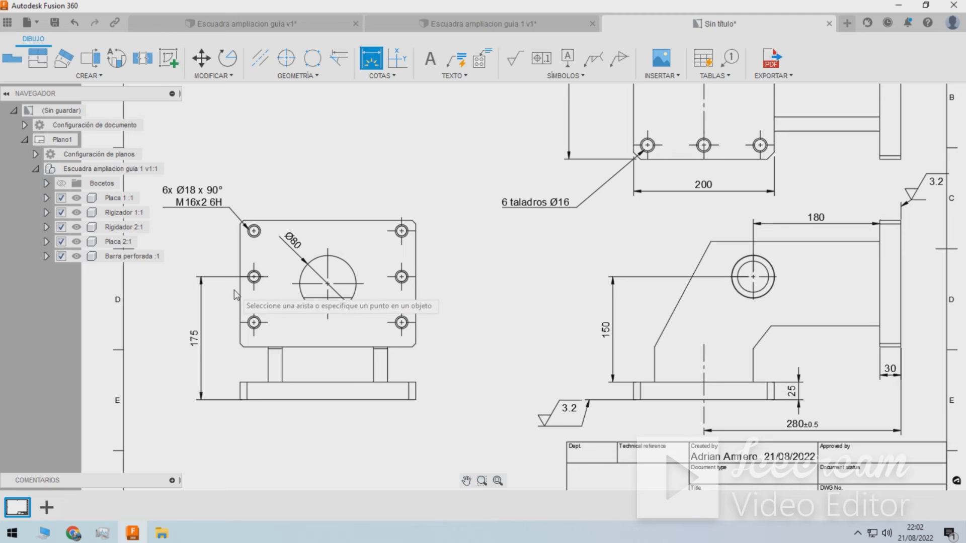
{"action": "scroll", "coordinate": [226, 327], "scroll_direction": "down", "scroll_amount": 2}
{"action": "scroll", "coordinate": [275, 309], "scroll_direction": "up", "scroll_amount": 3}
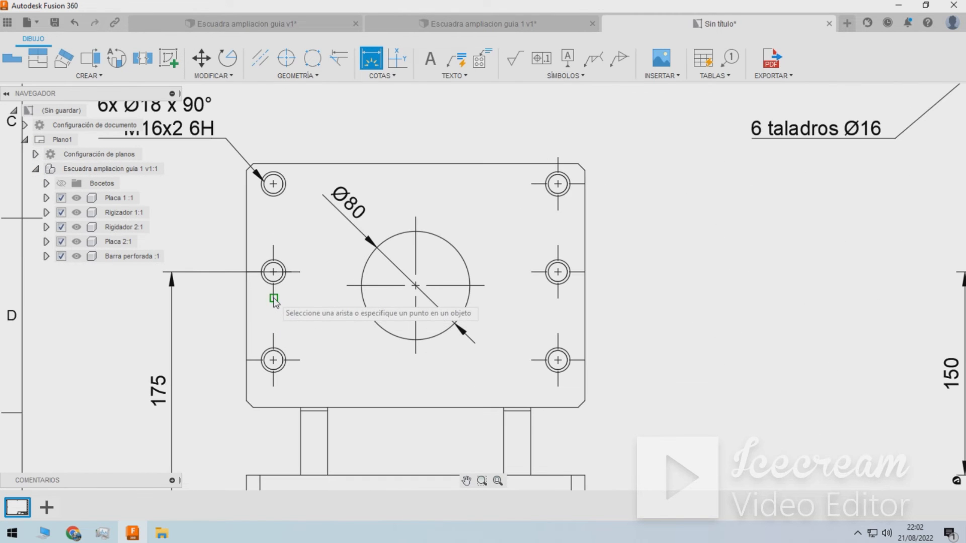
{"action": "scroll", "coordinate": [282, 299], "scroll_direction": "up", "scroll_amount": 4}
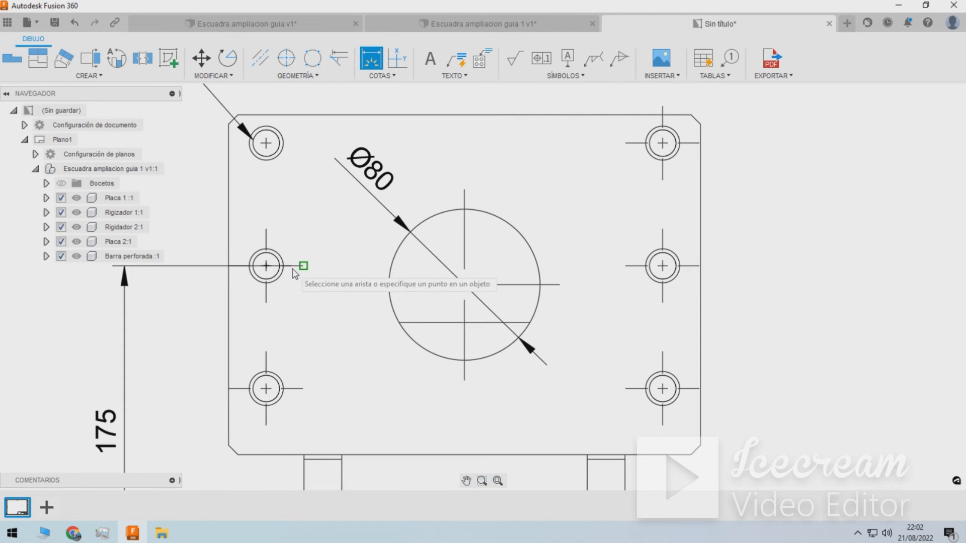
{"action": "scroll", "coordinate": [288, 274], "scroll_direction": "up", "scroll_amount": 2}
{"action": "left_click", "coordinate": [275, 262]}
{"action": "scroll", "coordinate": [277, 267], "scroll_direction": "down", "scroll_amount": 3}
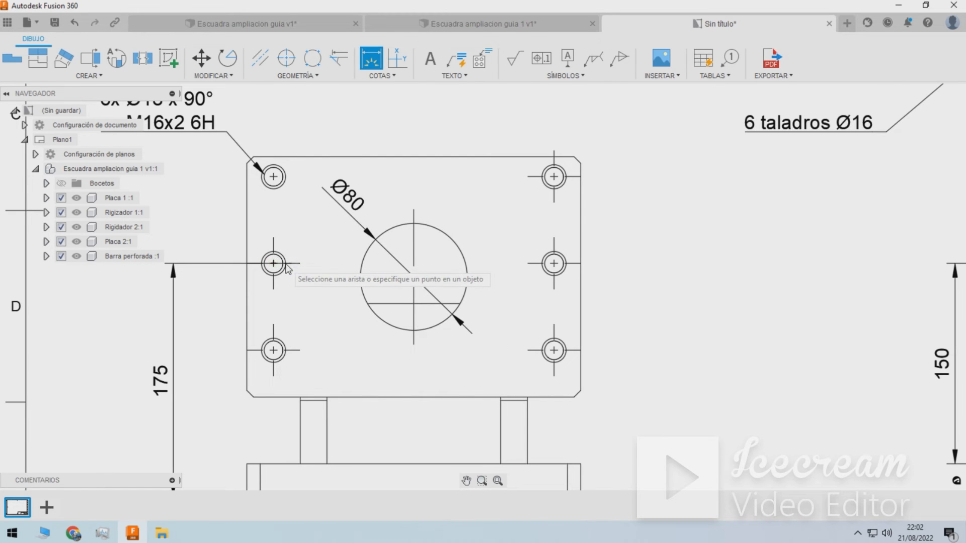
{"action": "scroll", "coordinate": [289, 266], "scroll_direction": "up", "scroll_amount": 3}
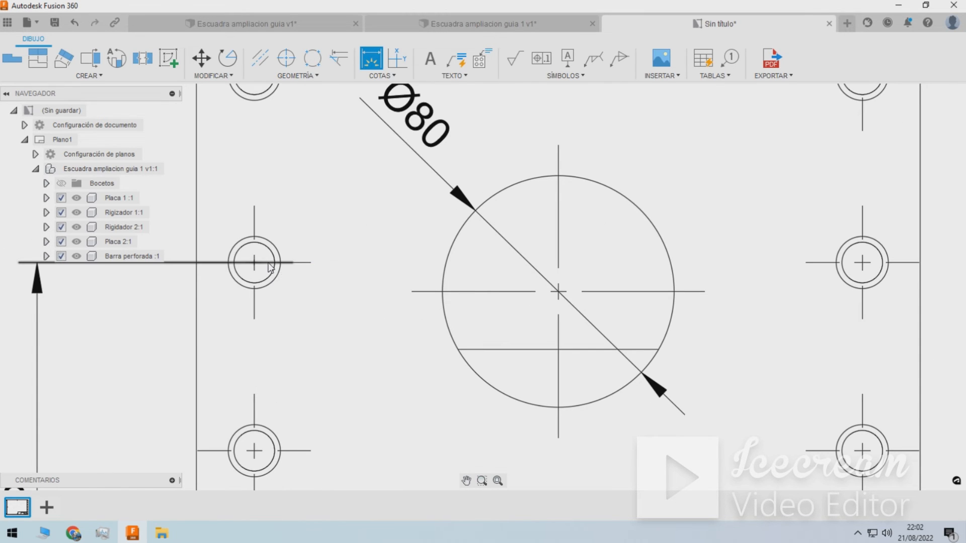
{"action": "scroll", "coordinate": [267, 343], "scroll_direction": "down", "scroll_amount": 3}
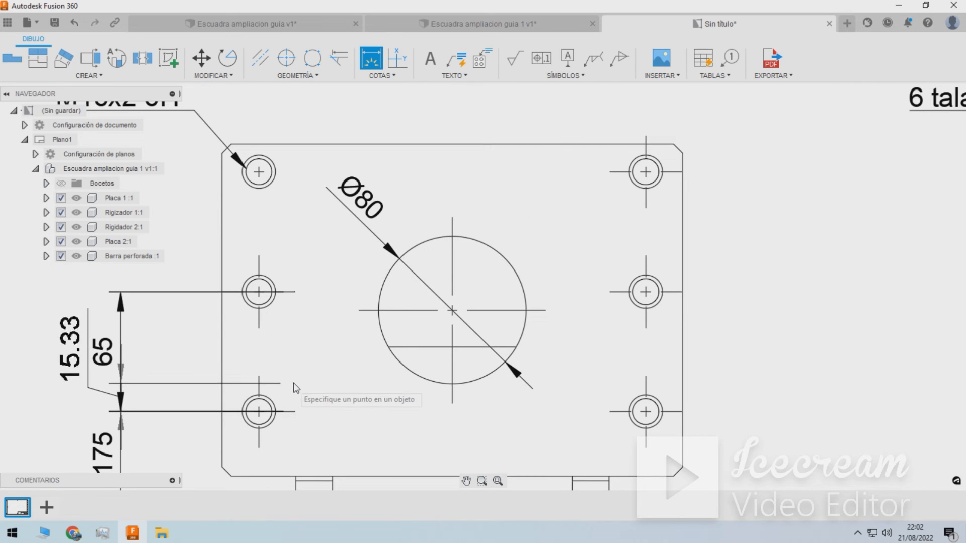
{"action": "key", "text": "Escape"}
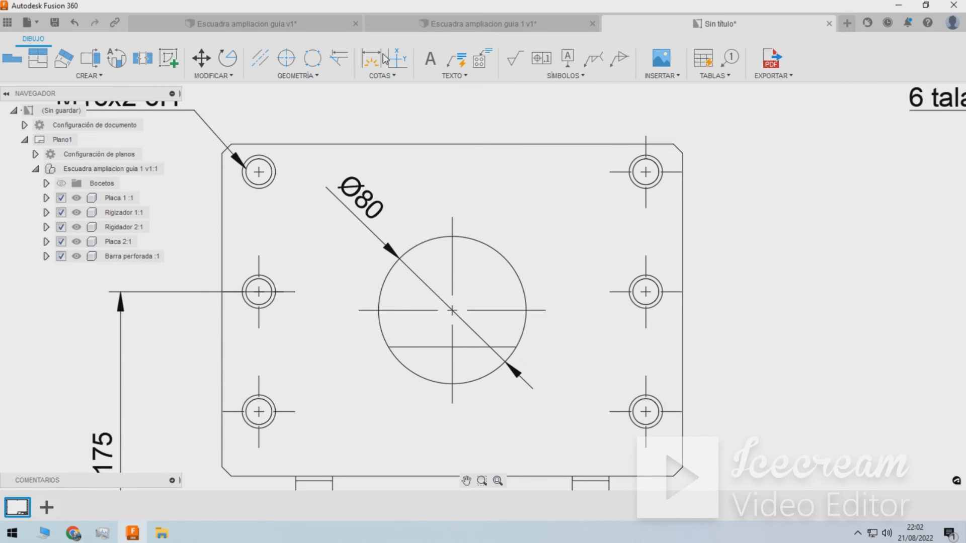
{"action": "left_click", "coordinate": [382, 57]}
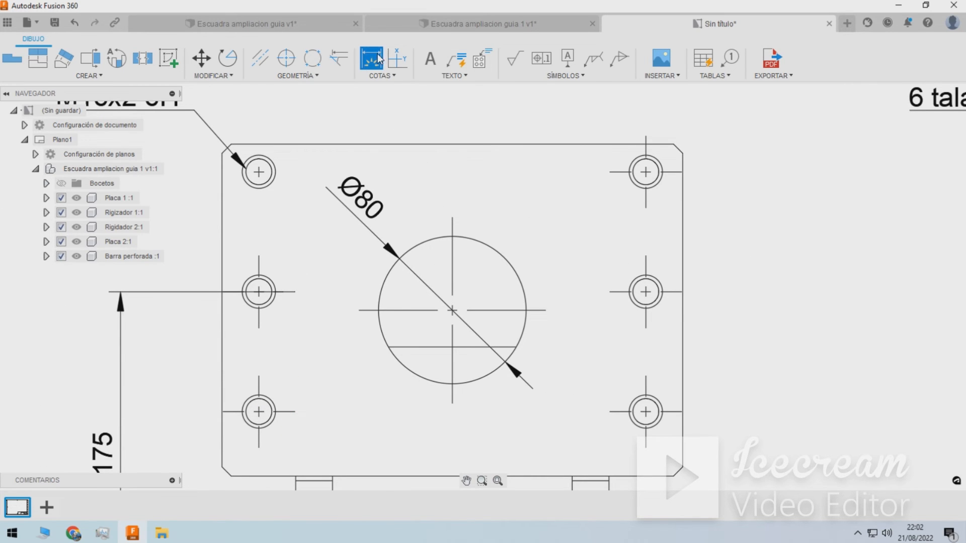
{"action": "left_click", "coordinate": [282, 292]}
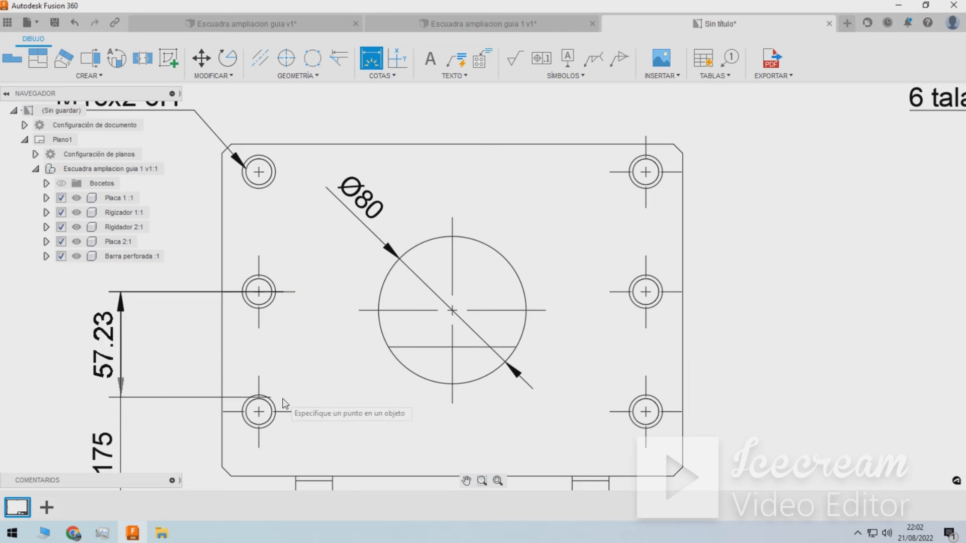
{"action": "left_click", "coordinate": [258, 411]}
{"action": "key", "text": "Escape"}
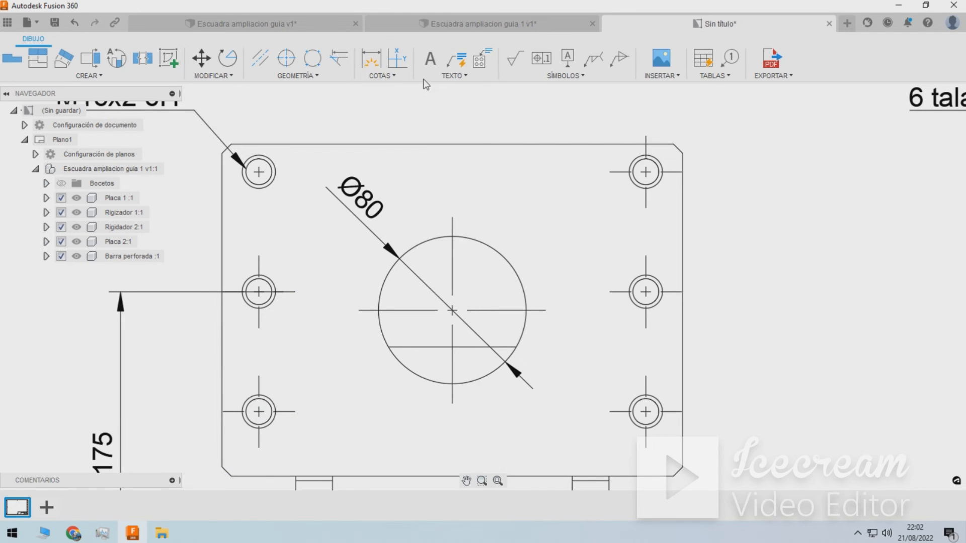
Dimension the vertical spacing between the end plate's middle-left and lower-left holes, placing it between the plate and the 175 dimension.
{"action": "left_click", "coordinate": [390, 75]}
{"action": "left_click", "coordinate": [377, 87]}
{"action": "scroll", "coordinate": [229, 322], "scroll_direction": "up", "scroll_amount": 3}
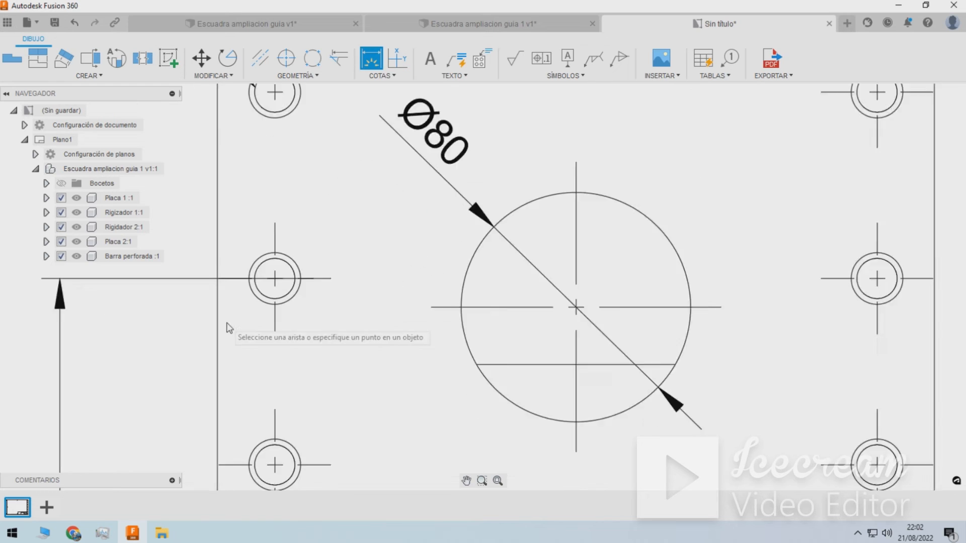
{"action": "left_click", "coordinate": [280, 273]}
{"action": "scroll", "coordinate": [294, 226], "scroll_direction": "down", "scroll_amount": 4}
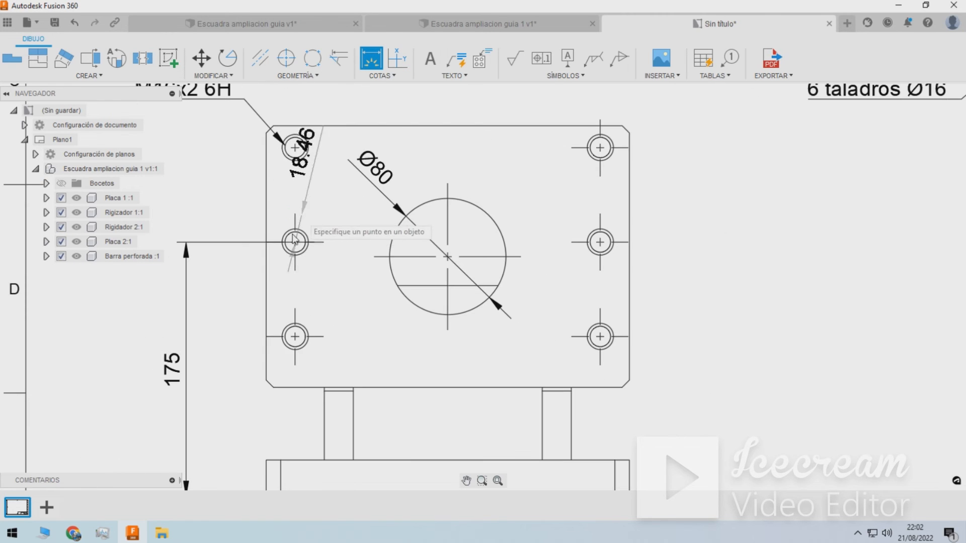
{"action": "left_click", "coordinate": [294, 336]}
{"action": "left_click", "coordinate": [224, 336]}
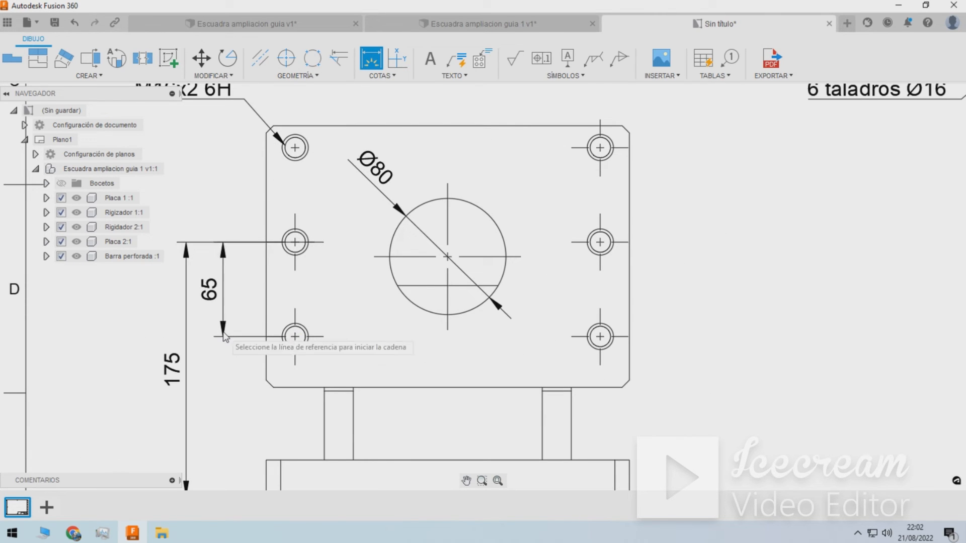
Dimension the vertical spacing between the end plate's middle-left and upper-left holes, in line with the spacing dimension beneath it.
{"action": "scroll", "coordinate": [305, 214], "scroll_direction": "up", "scroll_amount": 2}
{"action": "left_click", "coordinate": [292, 254]}
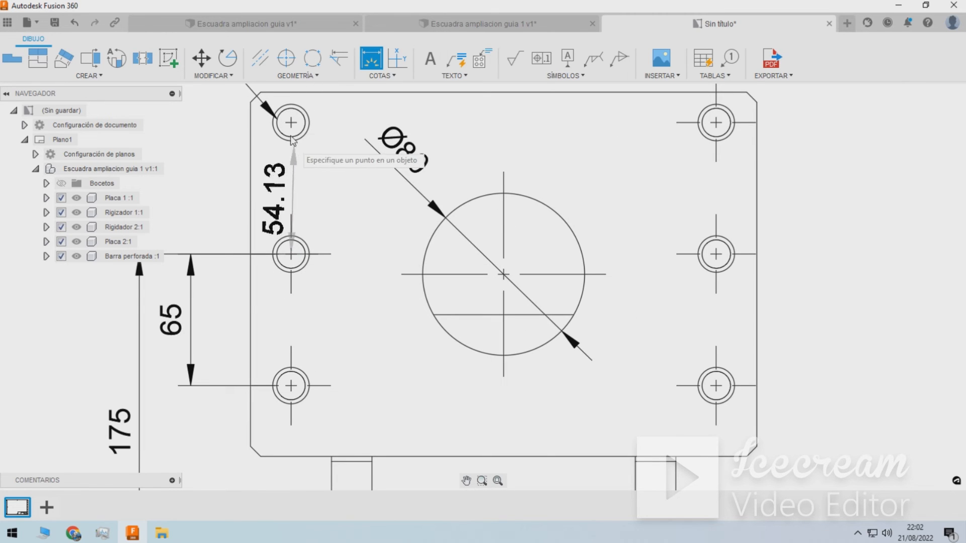
{"action": "left_click", "coordinate": [291, 123]}
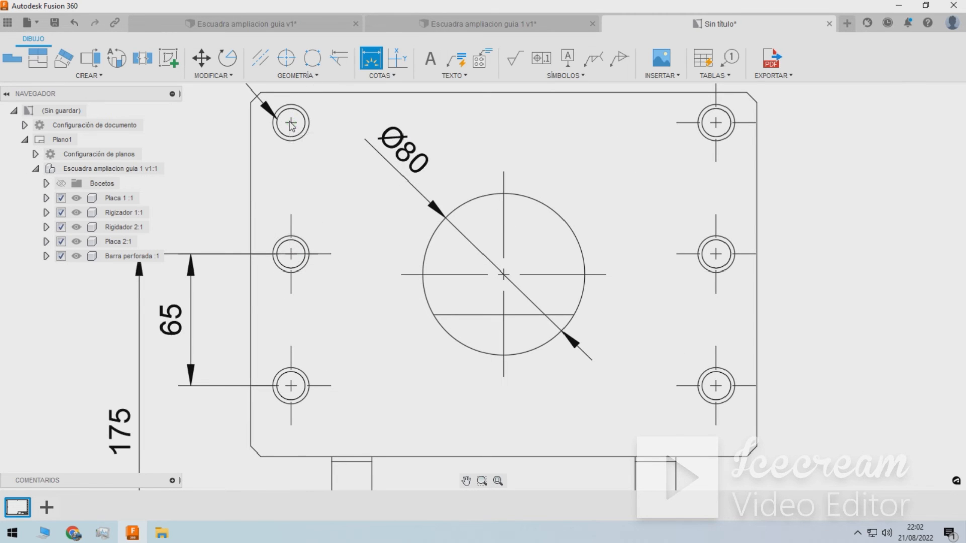
{"action": "left_click", "coordinate": [190, 259]}
{"action": "scroll", "coordinate": [246, 201], "scroll_direction": "down", "scroll_amount": 3}
{"action": "scroll", "coordinate": [251, 175], "scroll_direction": "up", "scroll_amount": 2}
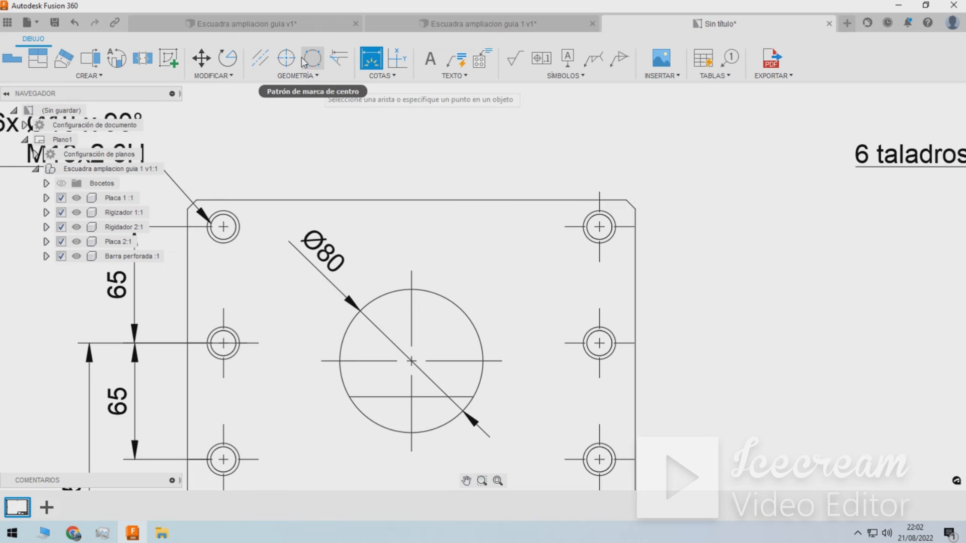
Add a center mark to the end plate's upper-left hole and dimension the horizontal spacing of the two top holes above the plate.
{"action": "left_click", "coordinate": [286, 58]}
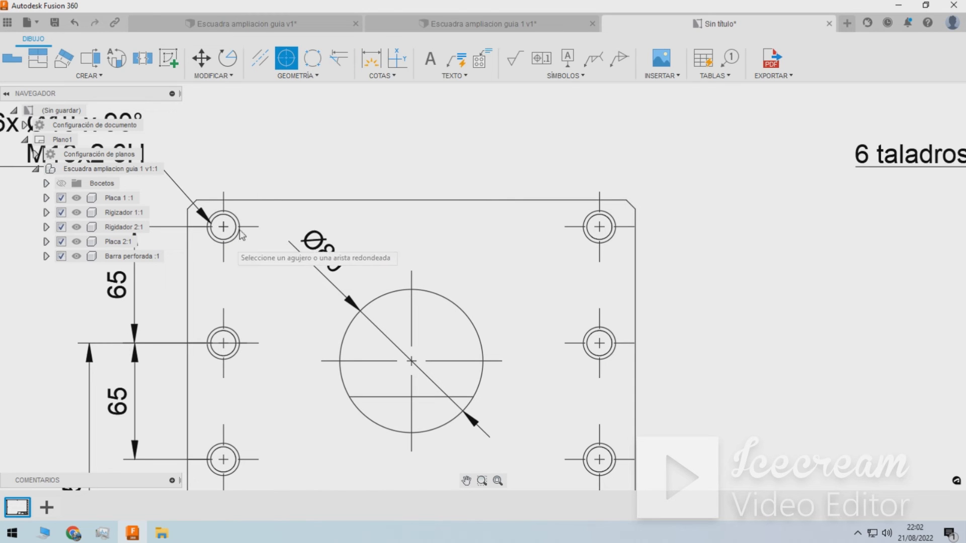
{"action": "scroll", "coordinate": [325, 178], "scroll_direction": "down", "scroll_amount": 2}
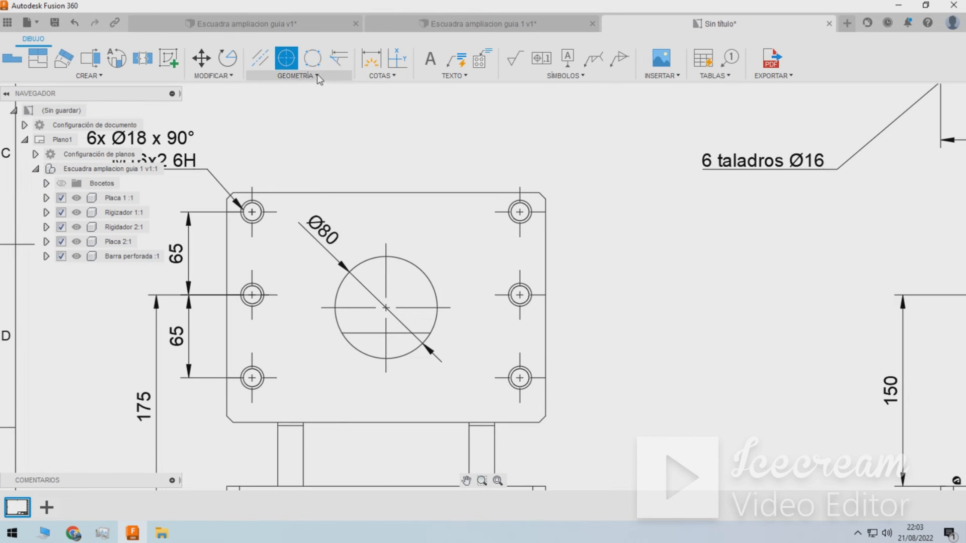
{"action": "left_click", "coordinate": [371, 58]}
{"action": "scroll", "coordinate": [285, 186], "scroll_direction": "up", "scroll_amount": 1}
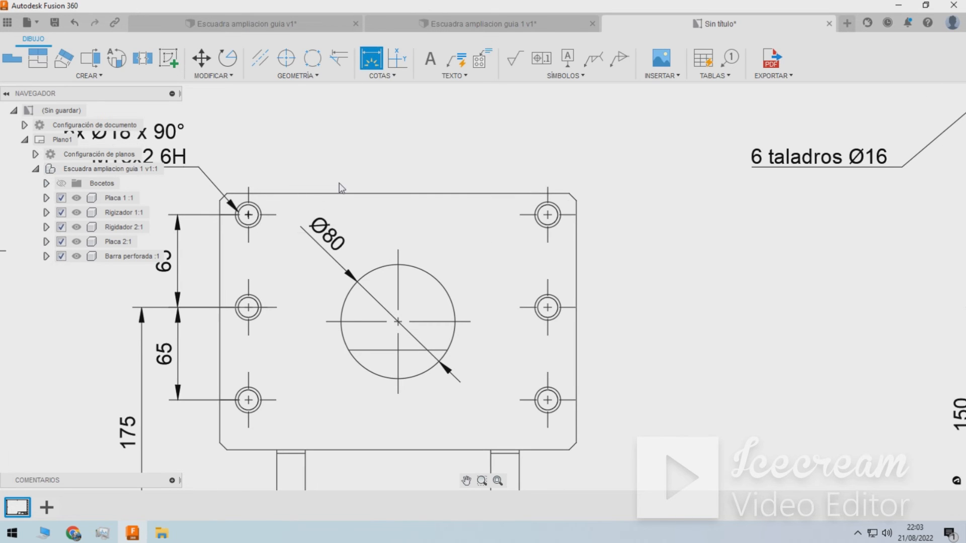
{"action": "left_click", "coordinate": [248, 214]}
{"action": "left_click", "coordinate": [548, 215]}
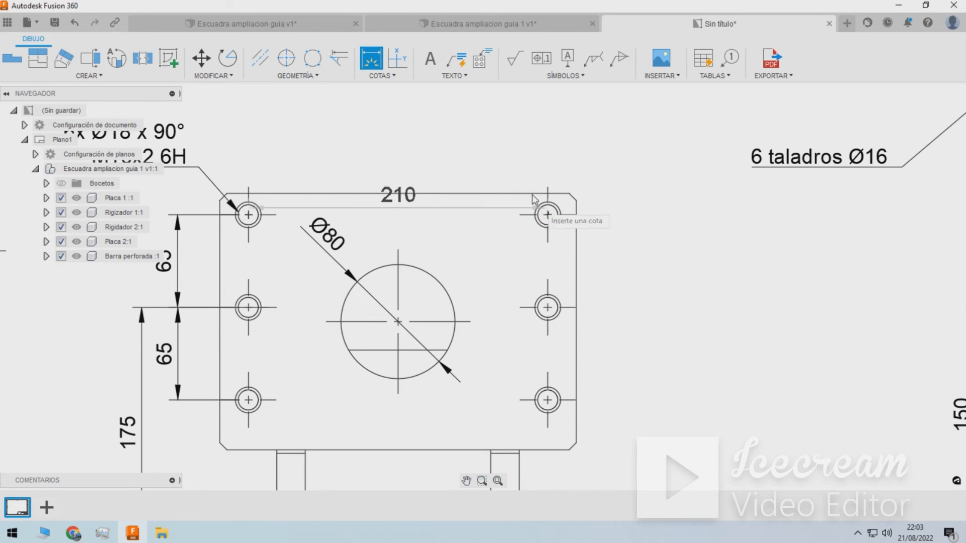
{"action": "left_click", "coordinate": [501, 146]}
{"action": "key", "text": "Escape"}
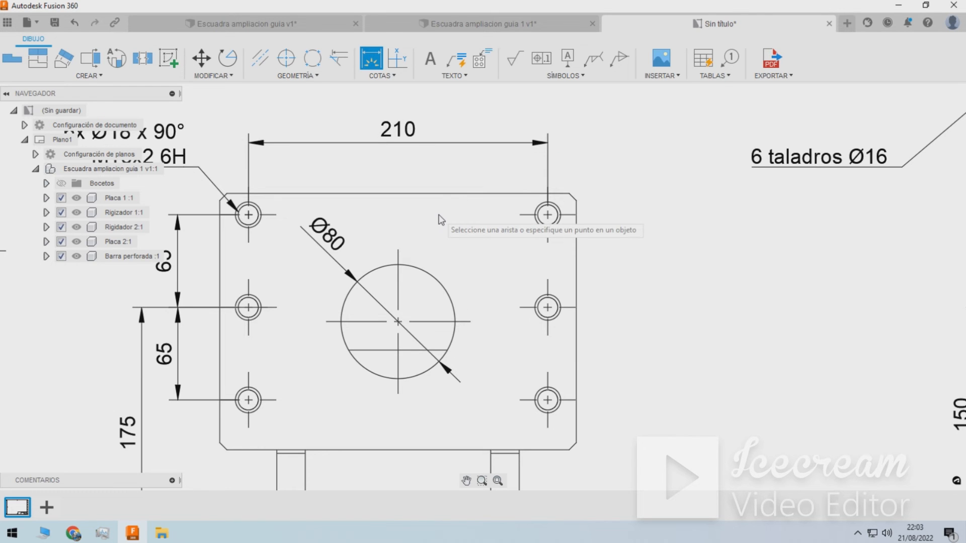
Examine the front view and the whole sheet for dimensions and centerlines that are still missing.
{"action": "scroll", "coordinate": [430, 219], "scroll_direction": "down", "scroll_amount": 5}
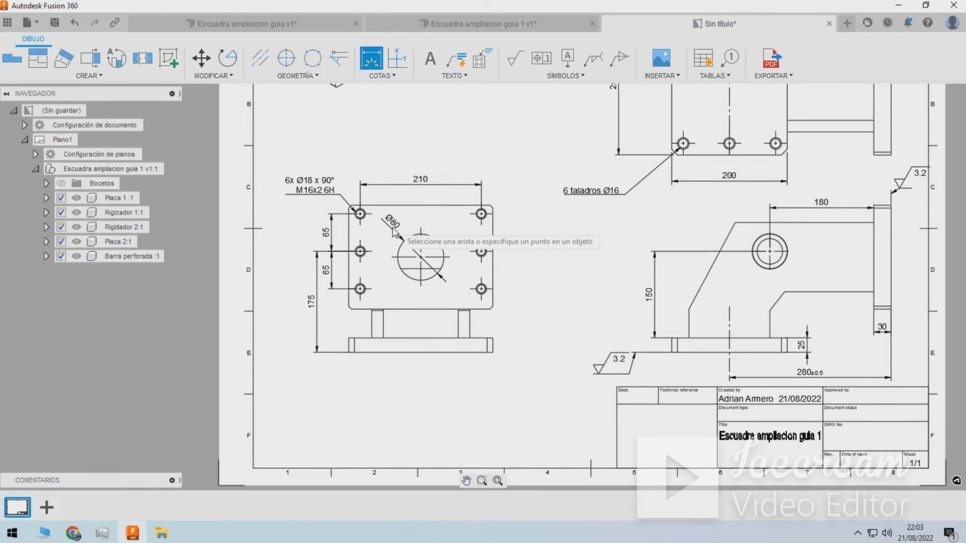
{"action": "scroll", "coordinate": [433, 232], "scroll_direction": "down", "scroll_amount": 5}
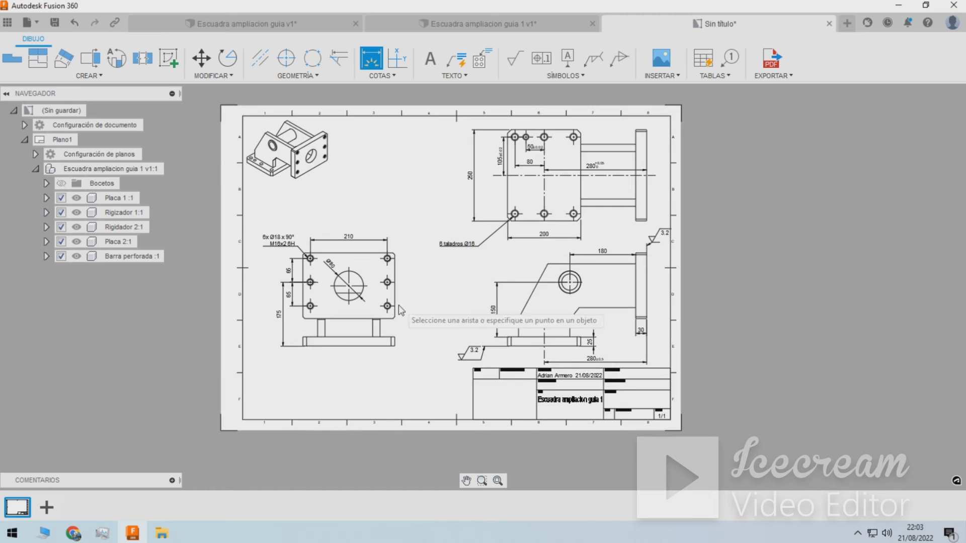
{"action": "scroll", "coordinate": [359, 309], "scroll_direction": "up", "scroll_amount": 5}
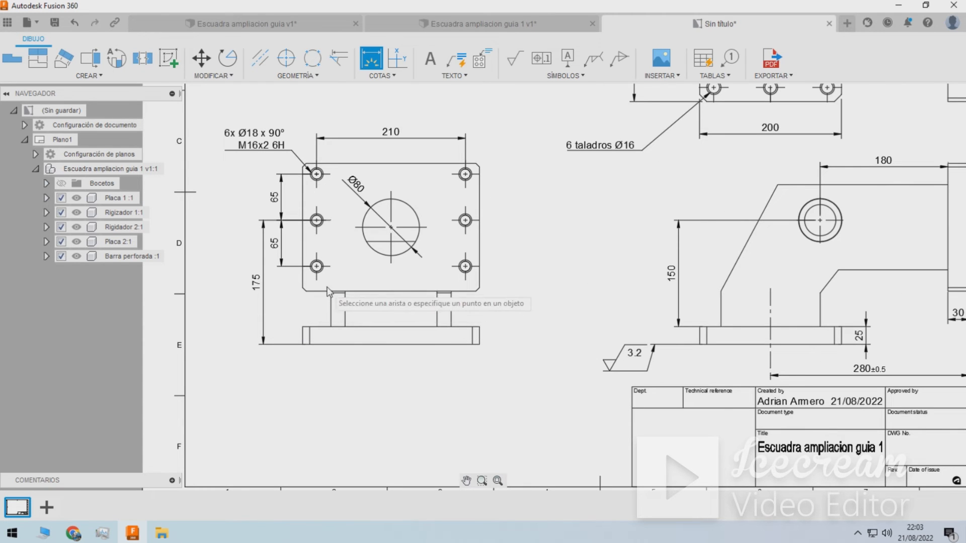
{"action": "left_click", "coordinate": [356, 291]}
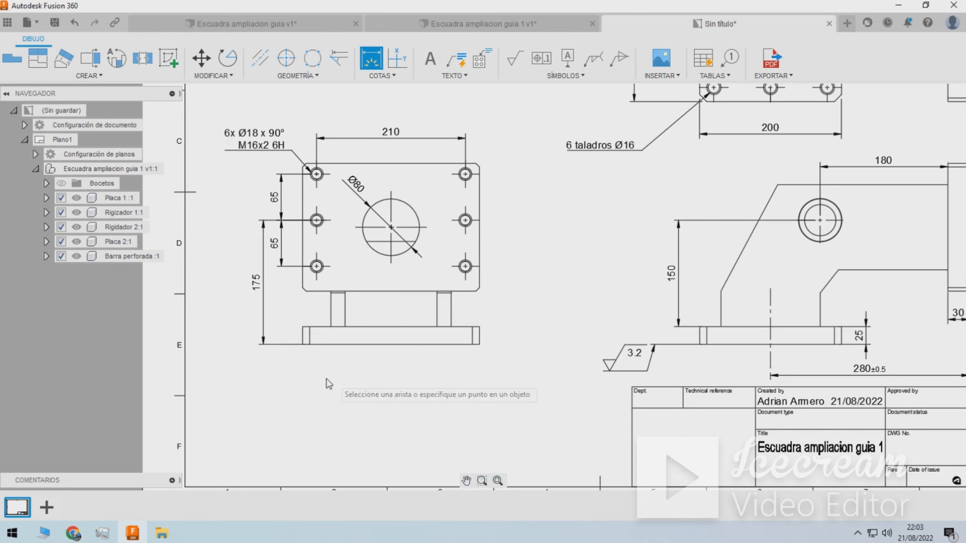
{"action": "scroll", "coordinate": [266, 339], "scroll_direction": "up", "scroll_amount": 2}
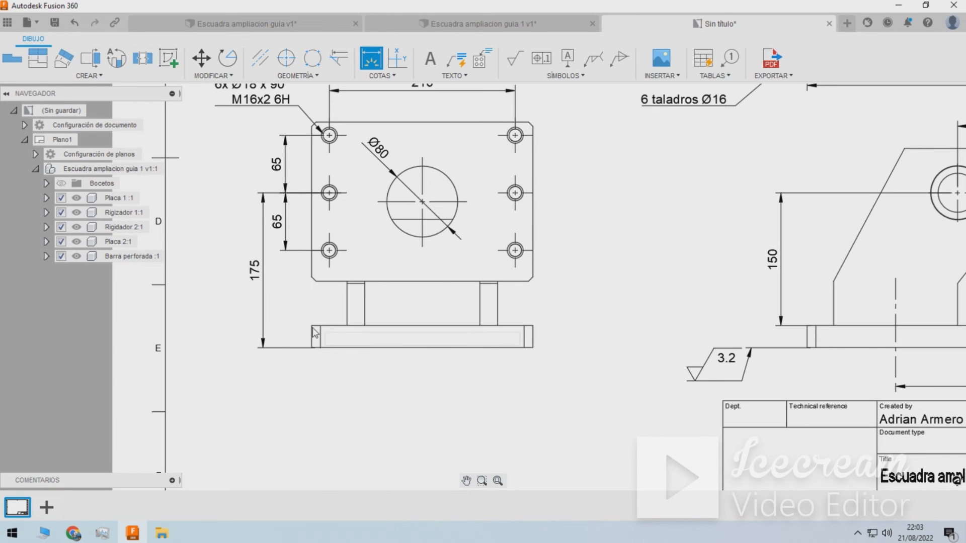
{"action": "scroll", "coordinate": [284, 367], "scroll_direction": "down", "scroll_amount": 2}
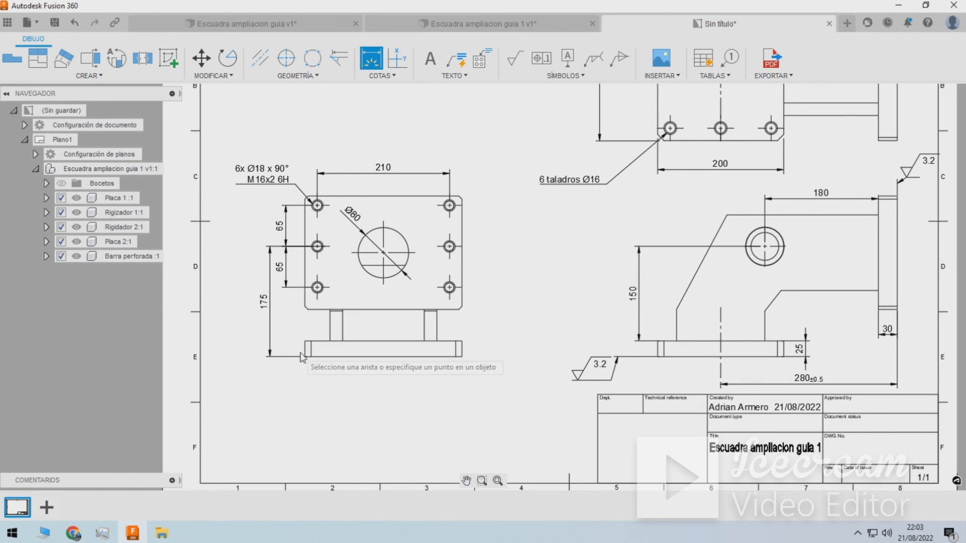
{"action": "scroll", "coordinate": [292, 365], "scroll_direction": "down", "scroll_amount": 3}
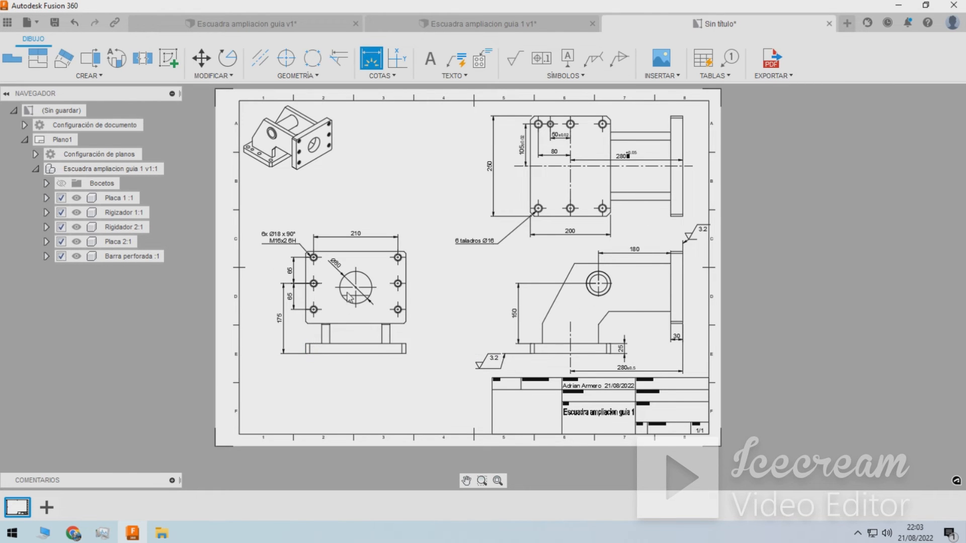
{"action": "scroll", "coordinate": [356, 240], "scroll_direction": "up", "scroll_amount": 1}
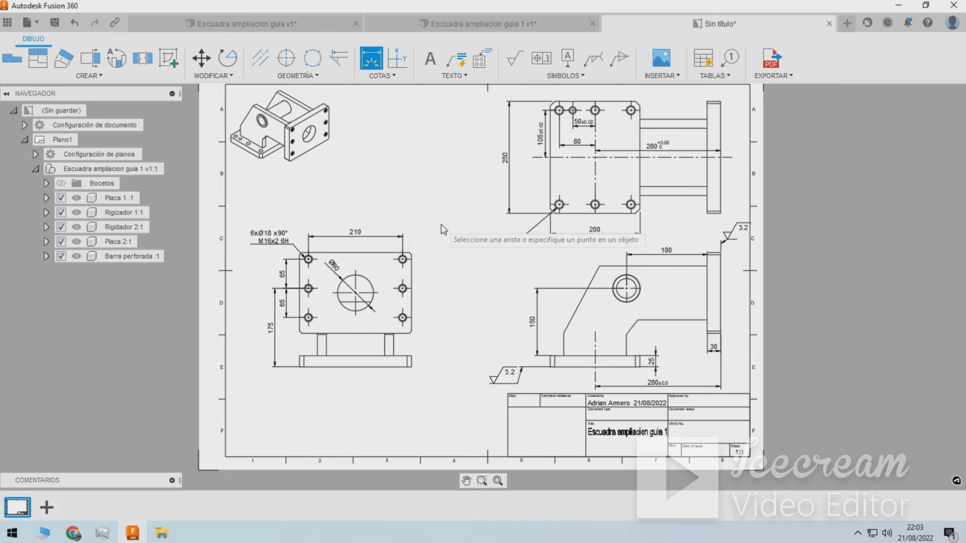
{"action": "left_click", "coordinate": [463, 247]}
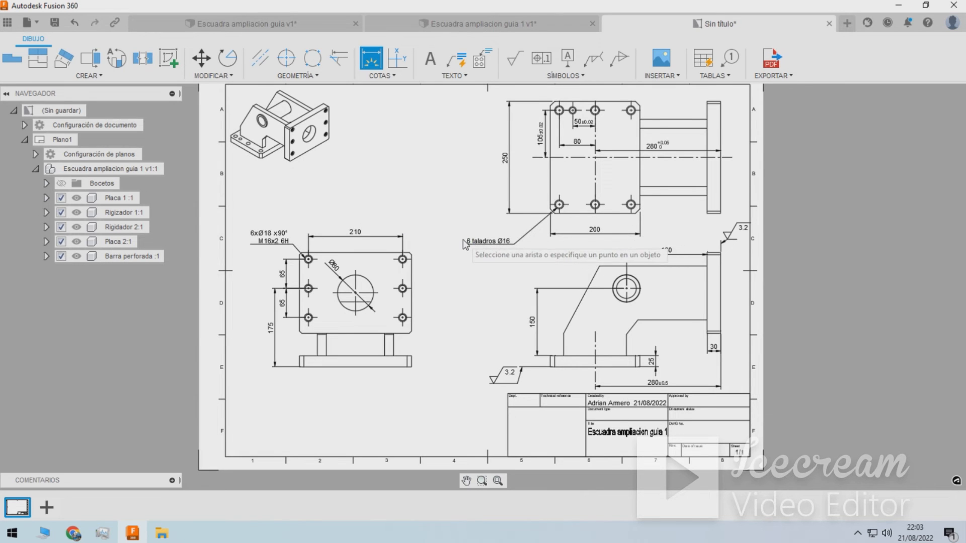
{"action": "scroll", "coordinate": [463, 247], "scroll_direction": "up", "scroll_amount": 1}
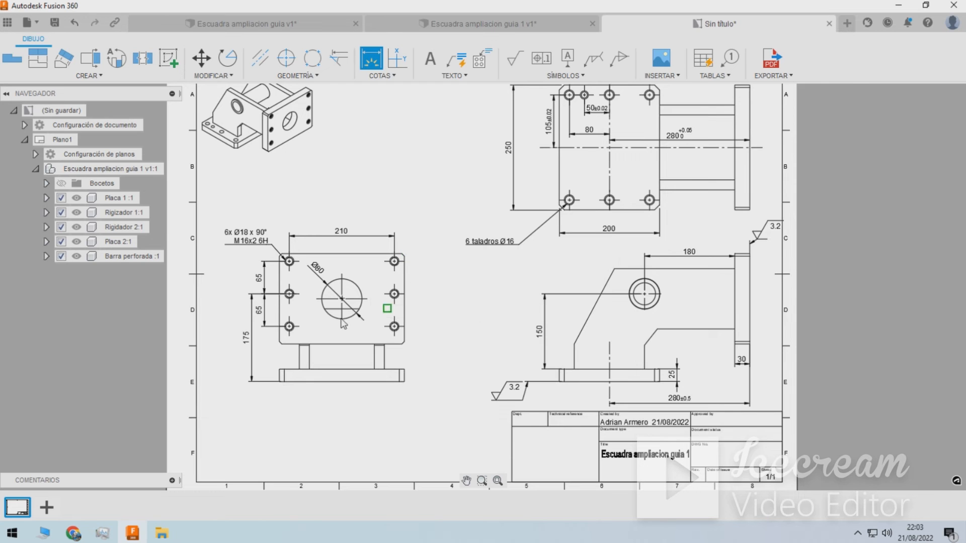
Create a vertical centerline between the base plate's outer edges in the front view and extend it above the end plate's top edge.
{"action": "scroll", "coordinate": [347, 314], "scroll_direction": "up", "scroll_amount": 1}
{"action": "left_click", "coordinate": [258, 60]}
{"action": "scroll", "coordinate": [281, 332], "scroll_direction": "up", "scroll_amount": 2}
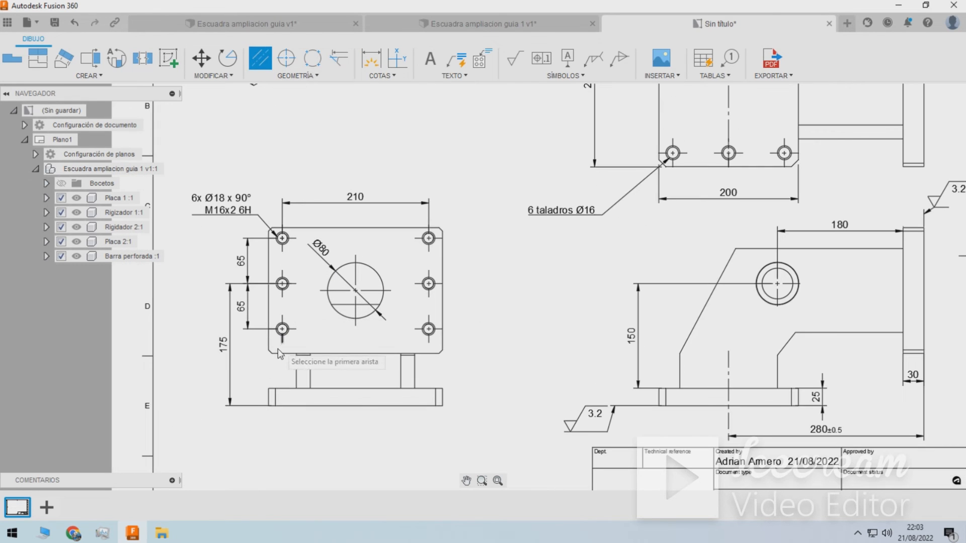
{"action": "left_click", "coordinate": [268, 398]}
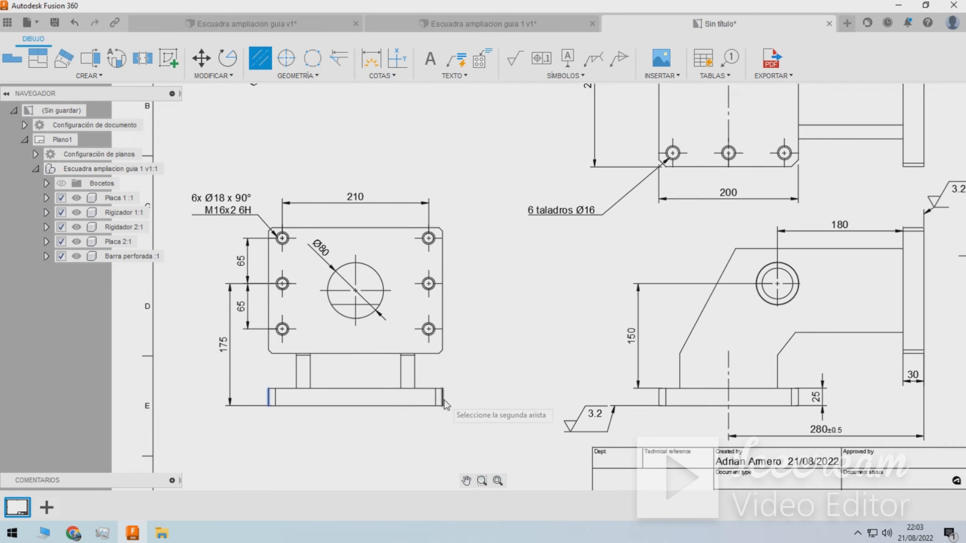
{"action": "key", "text": "Escape"}
{"action": "left_click_drag", "start_coordinate": [356, 385], "coordinate": [356, 214]}
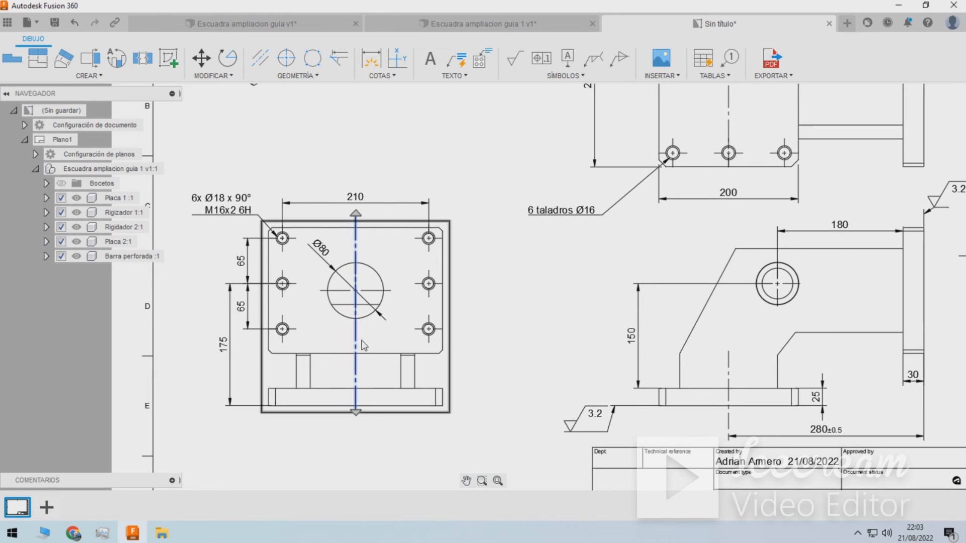
{"action": "scroll", "coordinate": [377, 360], "scroll_direction": "up", "scroll_amount": 5}
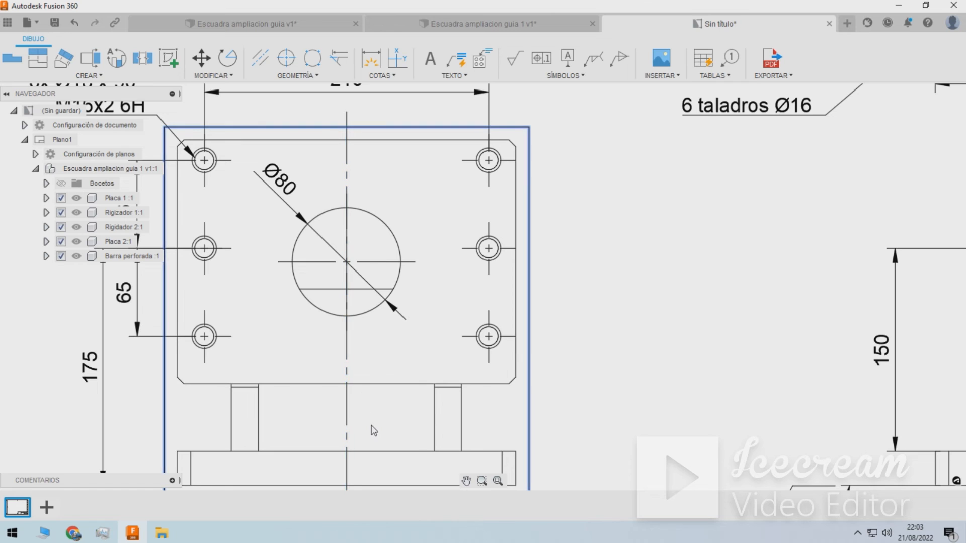
{"action": "scroll", "coordinate": [406, 381], "scroll_direction": "down", "scroll_amount": 3}
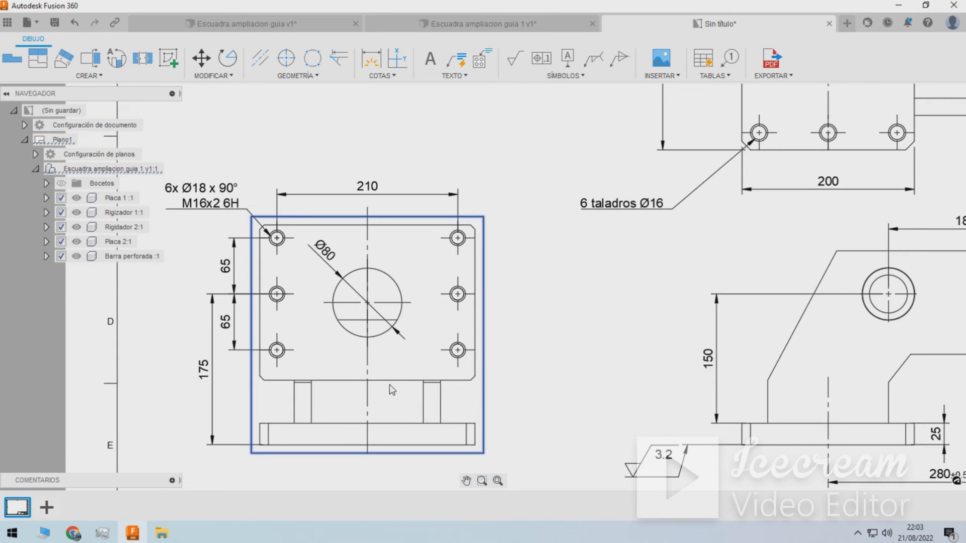
Dimension the horizontal distance from the end plate's lower-left hole to the vertical centerline, placing it below the base plate in the front view.
{"action": "key", "text": "d"}
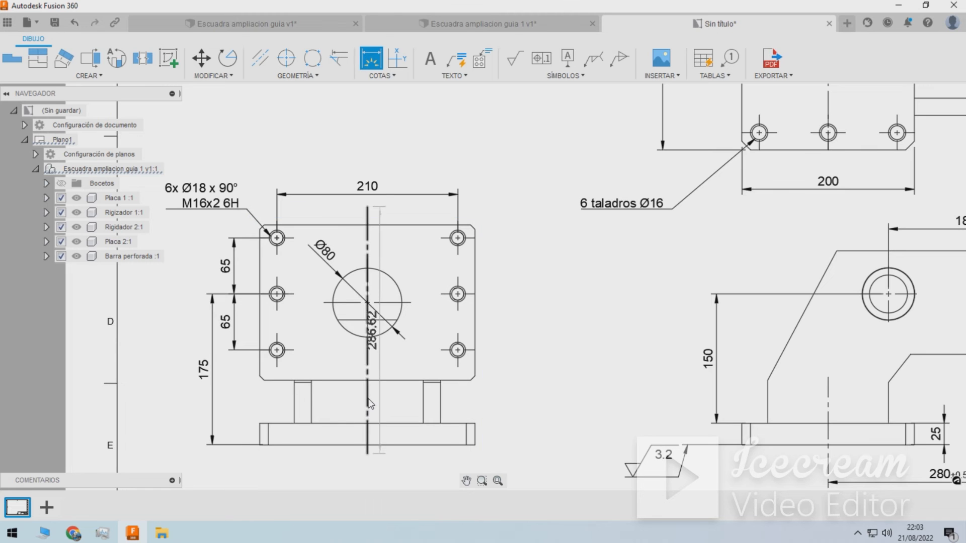
{"action": "left_click", "coordinate": [367, 393]}
{"action": "scroll", "coordinate": [275, 351], "scroll_direction": "up", "scroll_amount": 4}
{"action": "scroll", "coordinate": [273, 348], "scroll_direction": "up", "scroll_amount": 1}
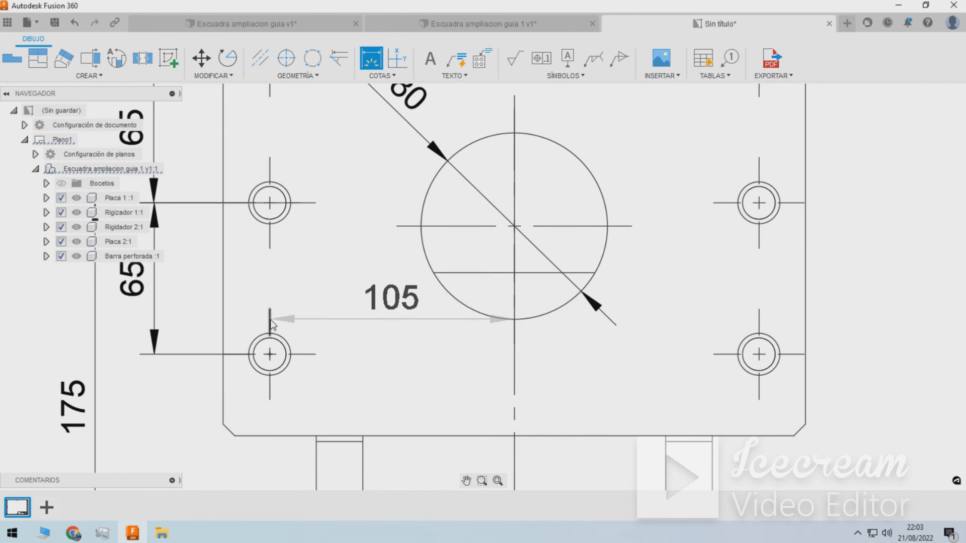
{"action": "left_click", "coordinate": [270, 321]}
{"action": "scroll", "coordinate": [364, 309], "scroll_direction": "down", "scroll_amount": 2}
{"action": "scroll", "coordinate": [367, 314], "scroll_direction": "down", "scroll_amount": 2}
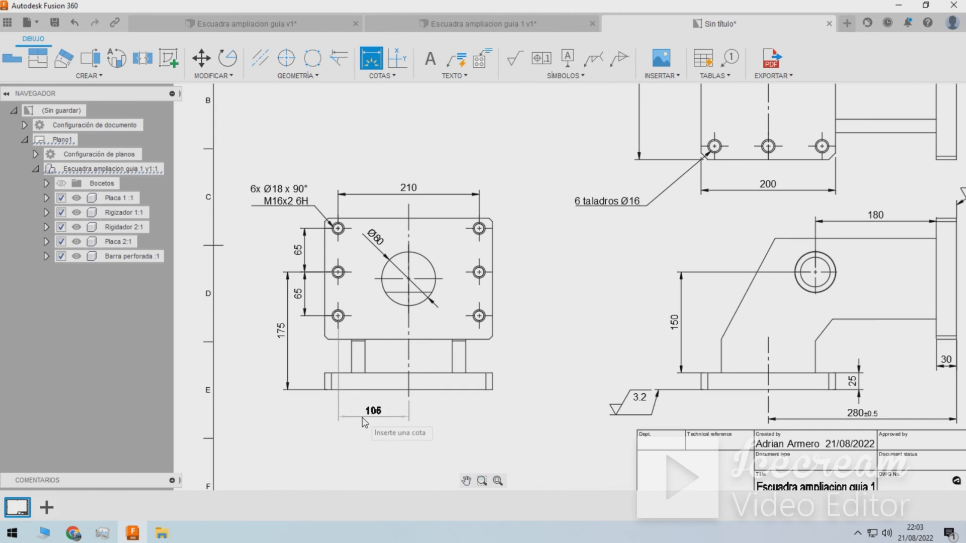
{"action": "scroll", "coordinate": [364, 417], "scroll_direction": "up", "scroll_amount": 2}
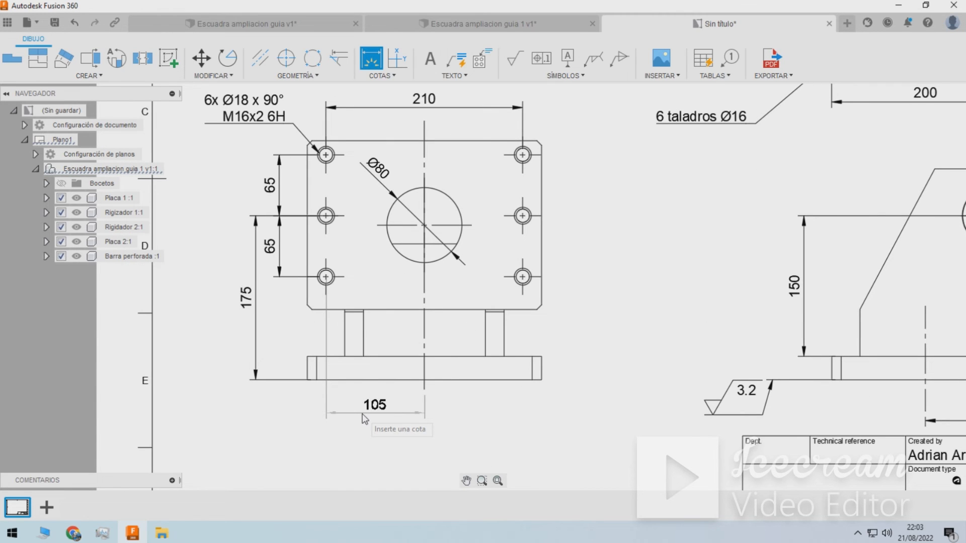
{"action": "left_click", "coordinate": [363, 416]}
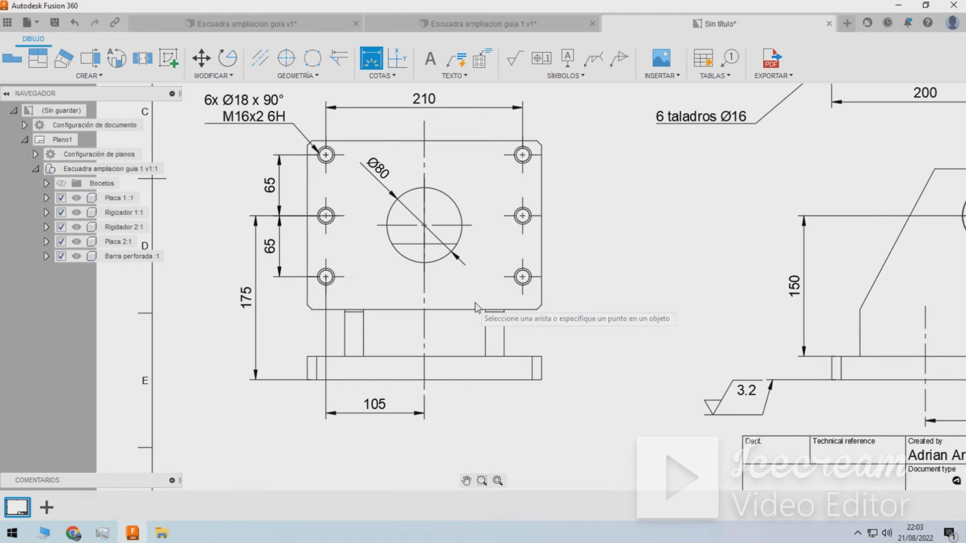
{"action": "scroll", "coordinate": [474, 303], "scroll_direction": "up", "scroll_amount": 1}
{"action": "scroll", "coordinate": [438, 269], "scroll_direction": "down", "scroll_amount": 2}
{"action": "scroll", "coordinate": [443, 352], "scroll_direction": "up", "scroll_amount": 1}
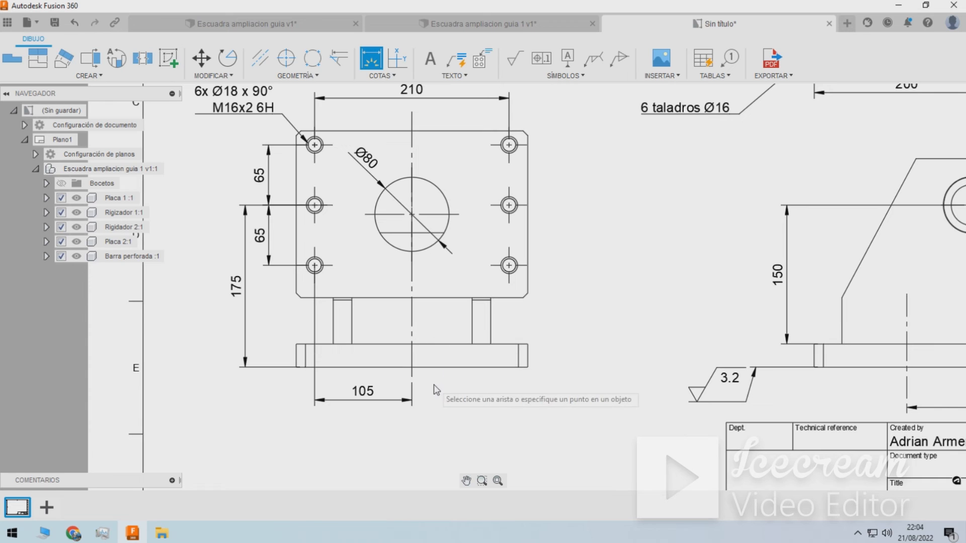
{"action": "scroll", "coordinate": [432, 390], "scroll_direction": "up", "scroll_amount": 1}
{"action": "key", "text": "Escape"}
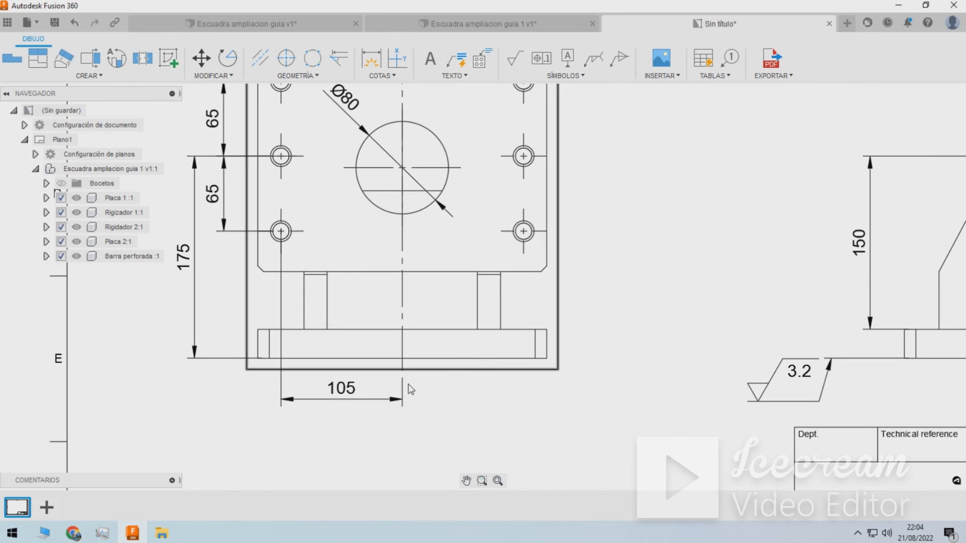
Add a symmetric tolerance of ±0.3 to the hole-to-centerline dimension below the front view.
{"action": "double_click", "coordinate": [347, 395]}
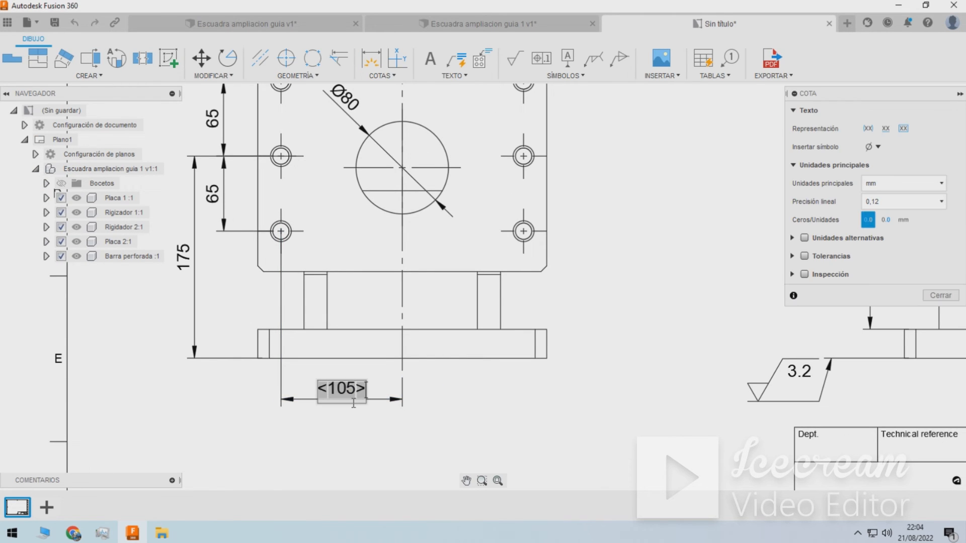
{"action": "left_click", "coordinate": [806, 254]}
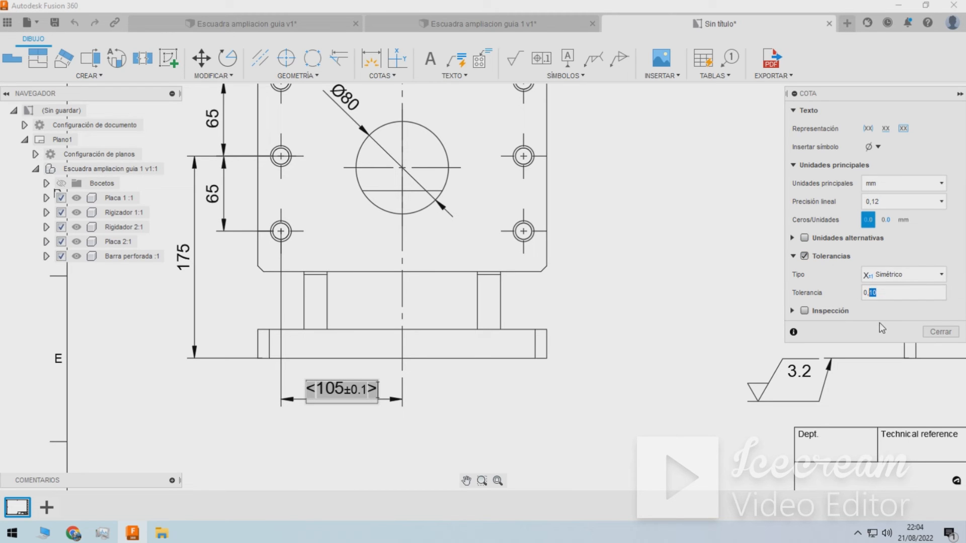
{"action": "type", "text": "3"}
{"action": "left_click", "coordinate": [938, 331]}
{"action": "scroll", "coordinate": [584, 442], "scroll_direction": "down", "scroll_amount": 5}
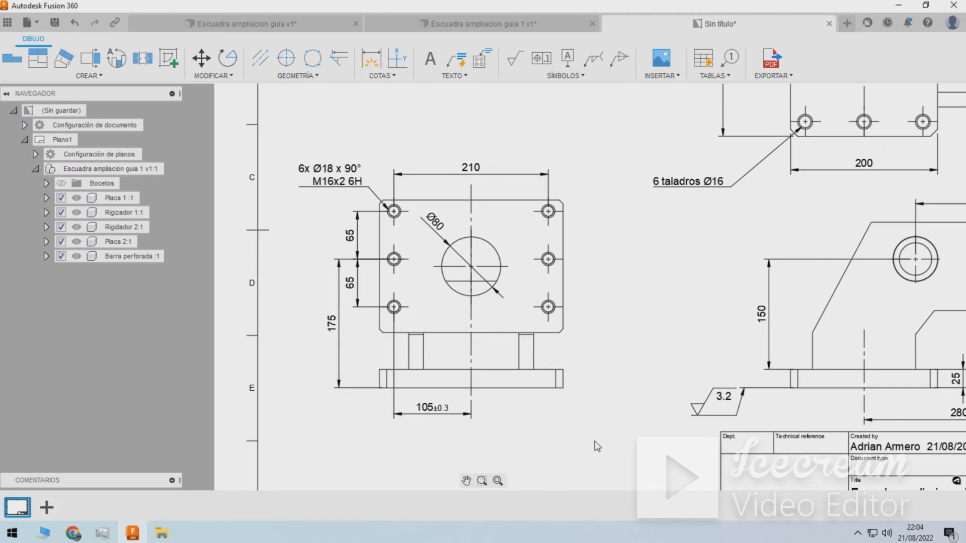
{"action": "scroll", "coordinate": [795, 248], "scroll_direction": "up", "scroll_amount": 3}
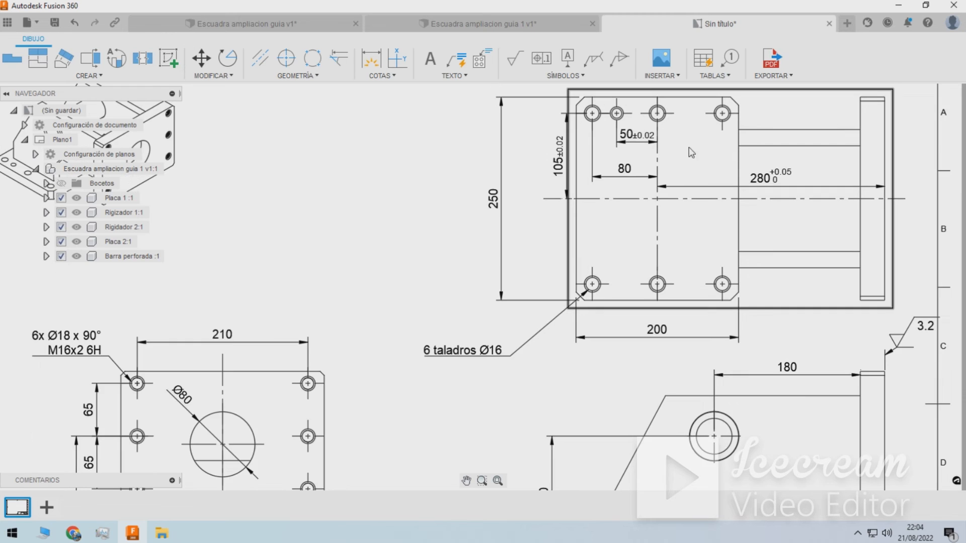
{"action": "scroll", "coordinate": [583, 234], "scroll_direction": "down", "scroll_amount": 3}
{"action": "scroll", "coordinate": [604, 152], "scroll_direction": "up", "scroll_amount": 4}
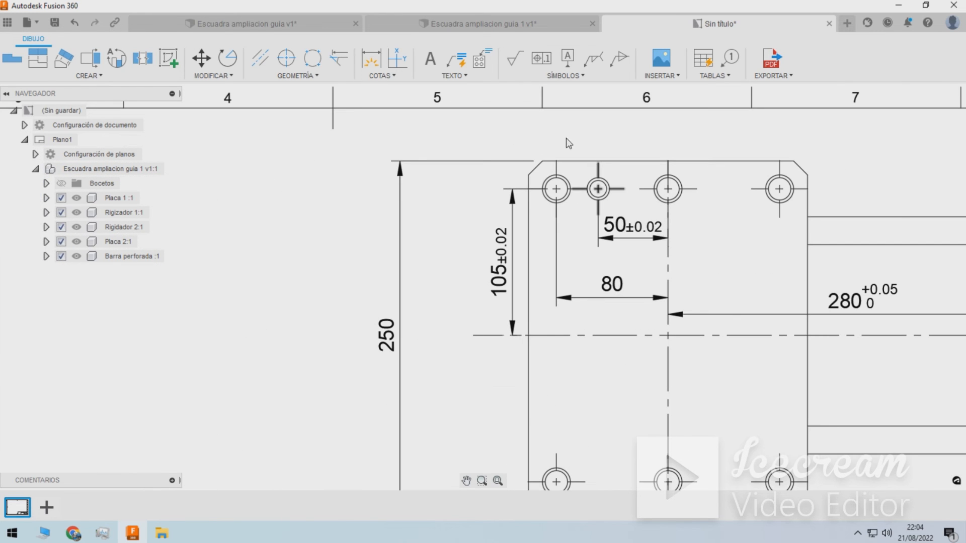
{"action": "left_click", "coordinate": [436, 60]}
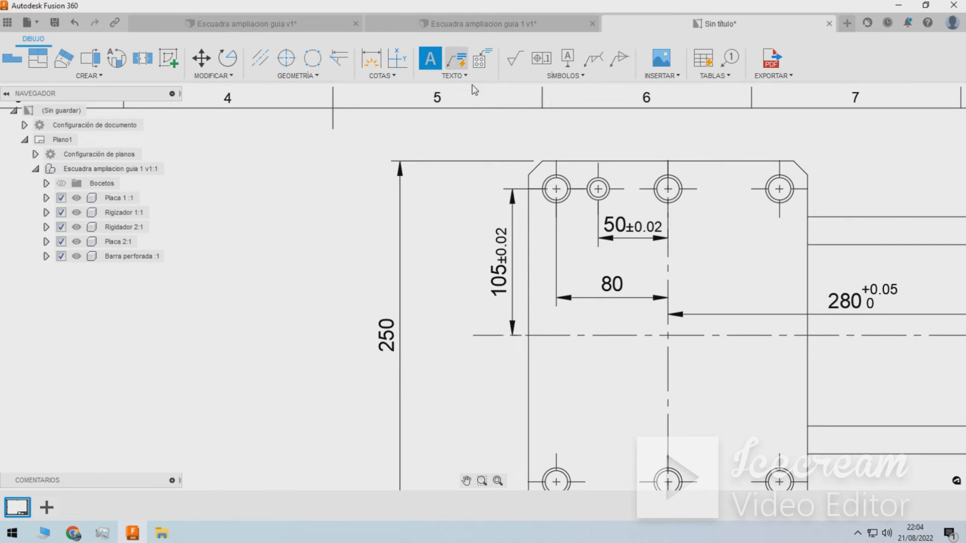
{"action": "left_click", "coordinate": [458, 62]}
{"action": "scroll", "coordinate": [596, 193], "scroll_direction": "up", "scroll_amount": 3}
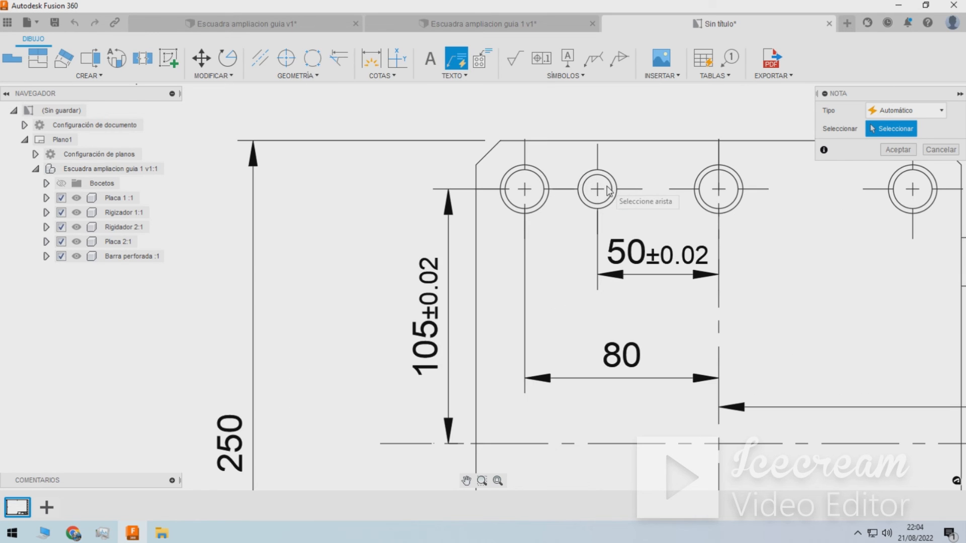
{"action": "left_click", "coordinate": [595, 183]}
{"action": "scroll", "coordinate": [375, 137], "scroll_direction": "down", "scroll_amount": 3}
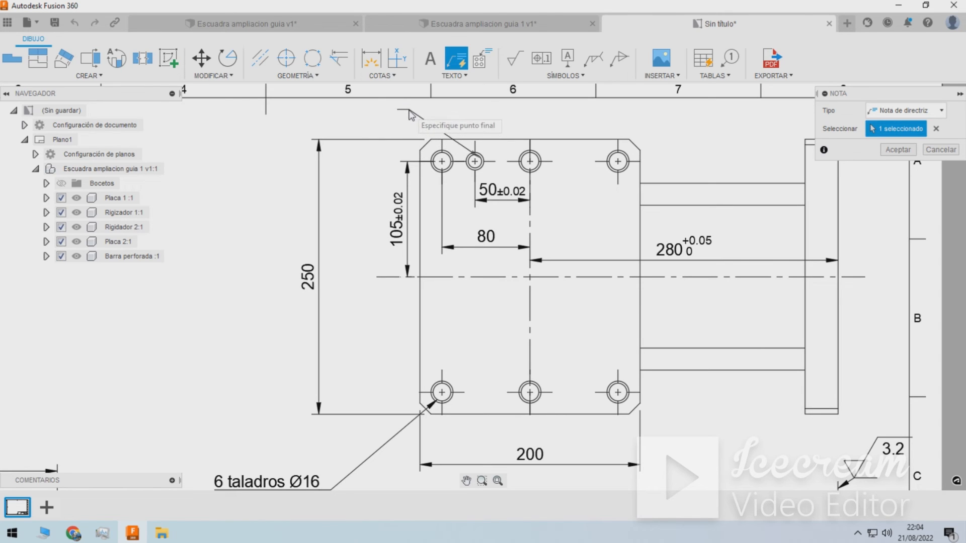
{"action": "key", "text": "Escape"}
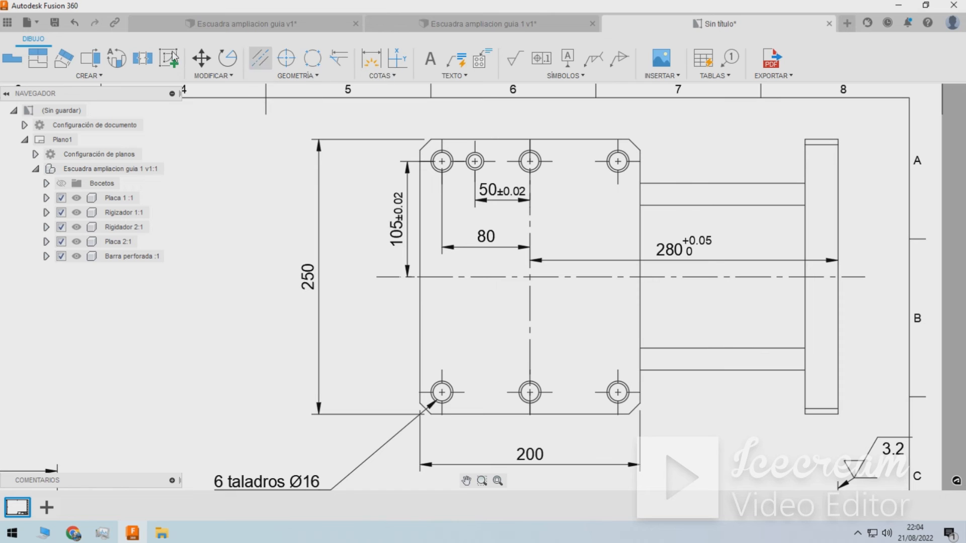
Create a 1:2 detail view centred on the base plate's small pin hole in the top view, placing it above the front view.
{"action": "left_click", "coordinate": [117, 58]}
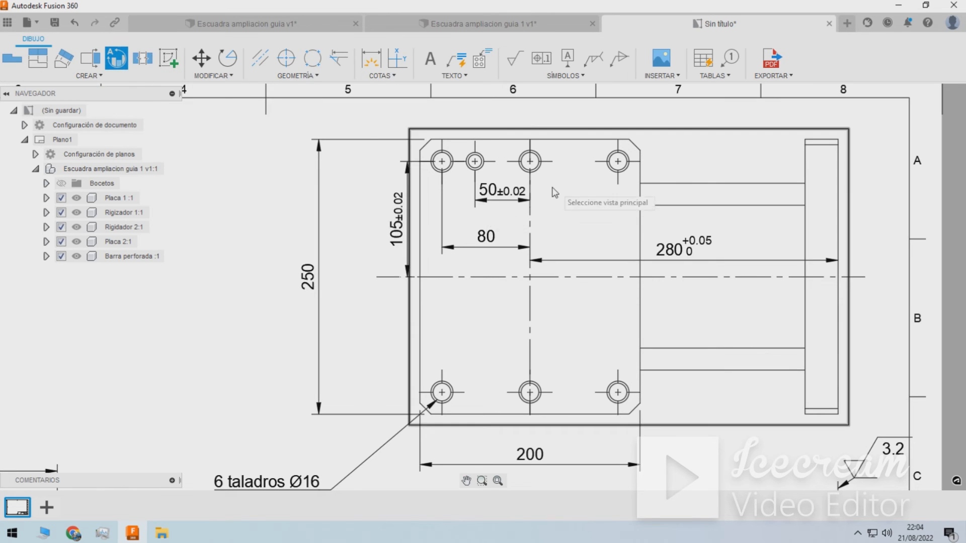
{"action": "scroll", "coordinate": [536, 185], "scroll_direction": "up", "scroll_amount": 3}
{"action": "scroll", "coordinate": [402, 143], "scroll_direction": "up", "scroll_amount": 1}
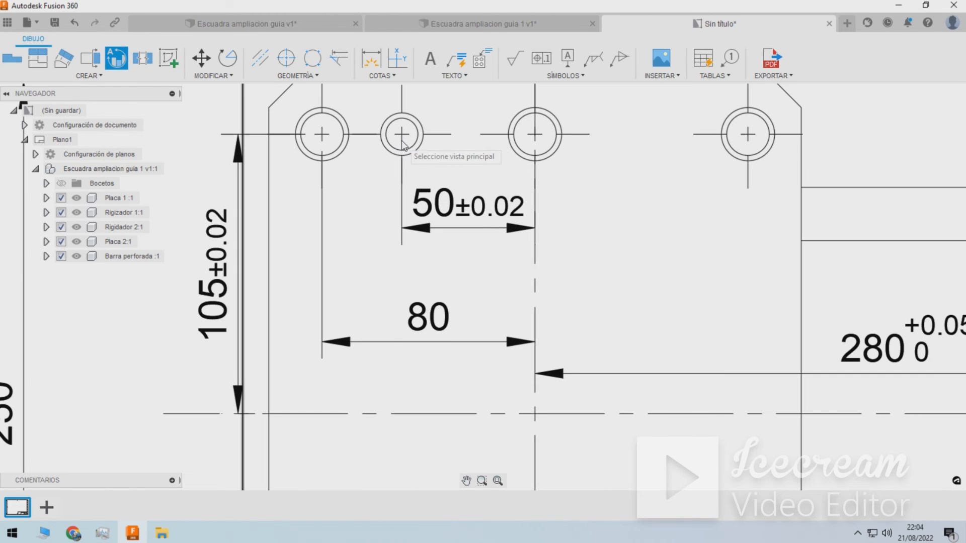
{"action": "scroll", "coordinate": [375, 171], "scroll_direction": "down", "scroll_amount": 3}
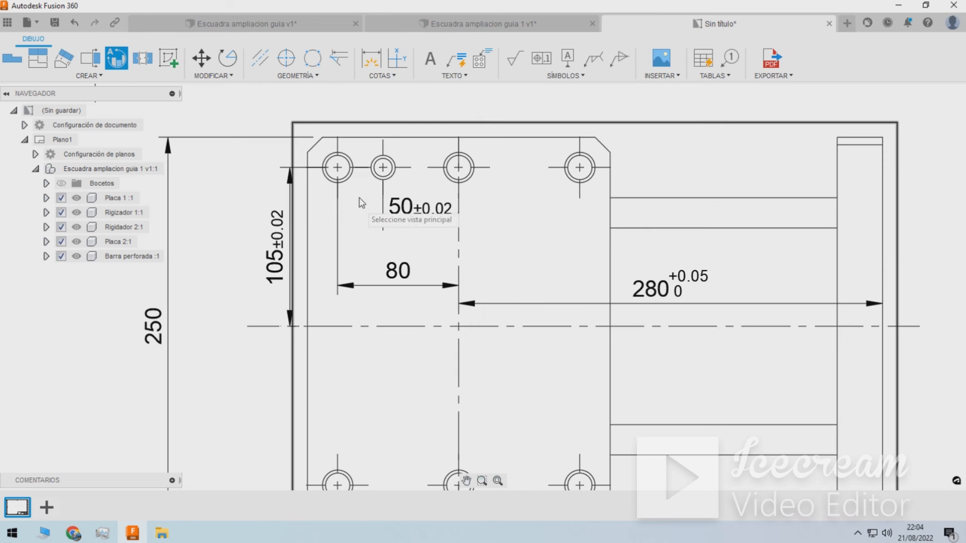
{"action": "left_click", "coordinate": [363, 178]}
{"action": "left_click", "coordinate": [382, 167]}
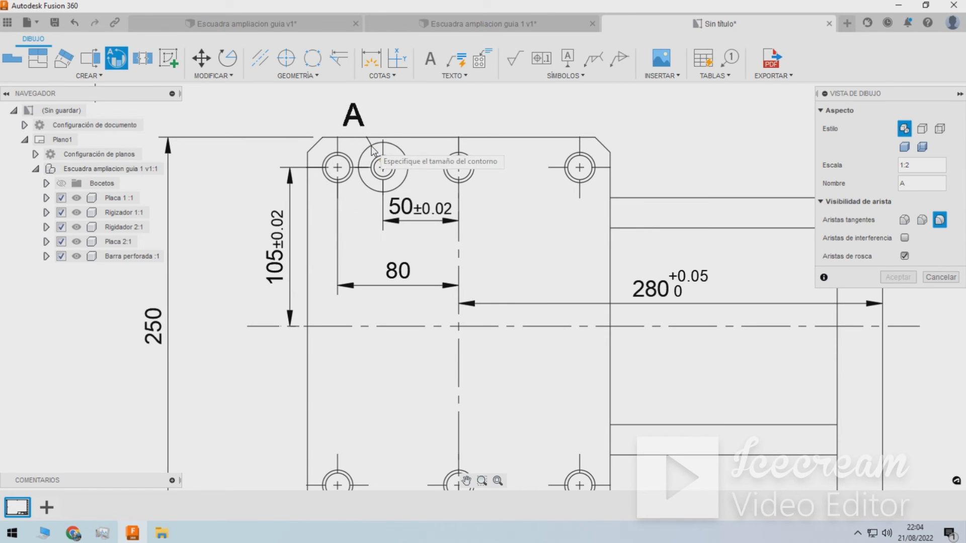
{"action": "left_click", "coordinate": [317, 134]}
{"action": "scroll", "coordinate": [387, 222], "scroll_direction": "down", "scroll_amount": 5}
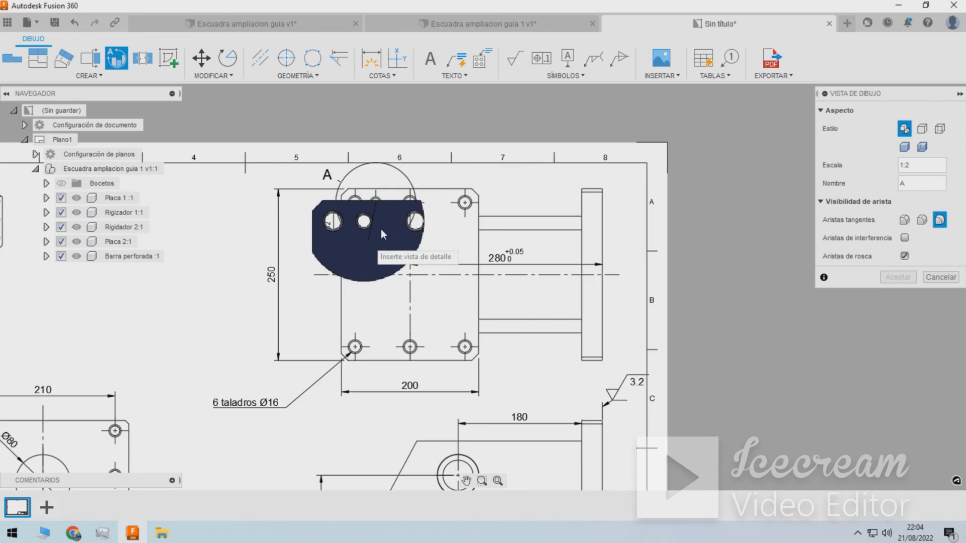
{"action": "scroll", "coordinate": [254, 251], "scroll_direction": "up", "scroll_amount": 5}
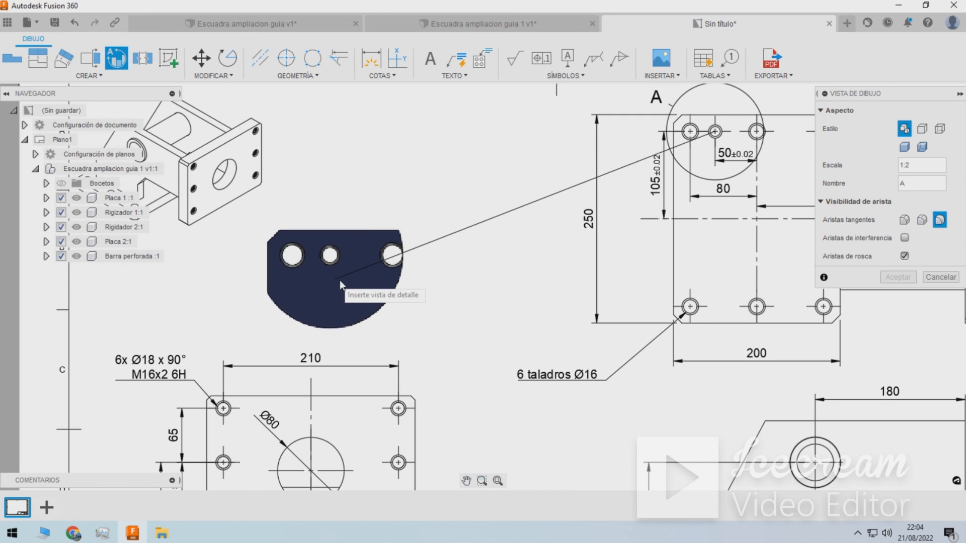
{"action": "left_click", "coordinate": [337, 284]}
{"action": "left_click", "coordinate": [897, 277]}
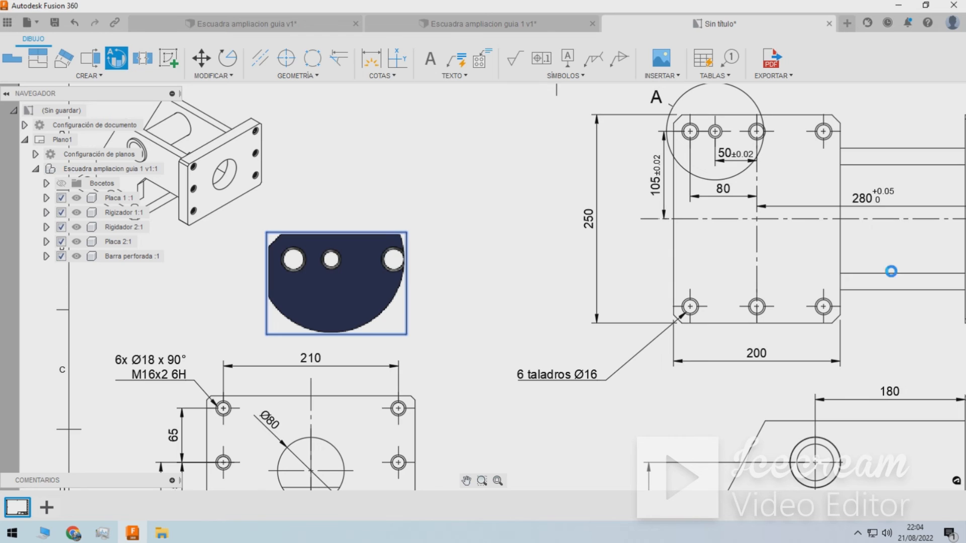
{"action": "scroll", "coordinate": [444, 172], "scroll_direction": "down", "scroll_amount": 1}
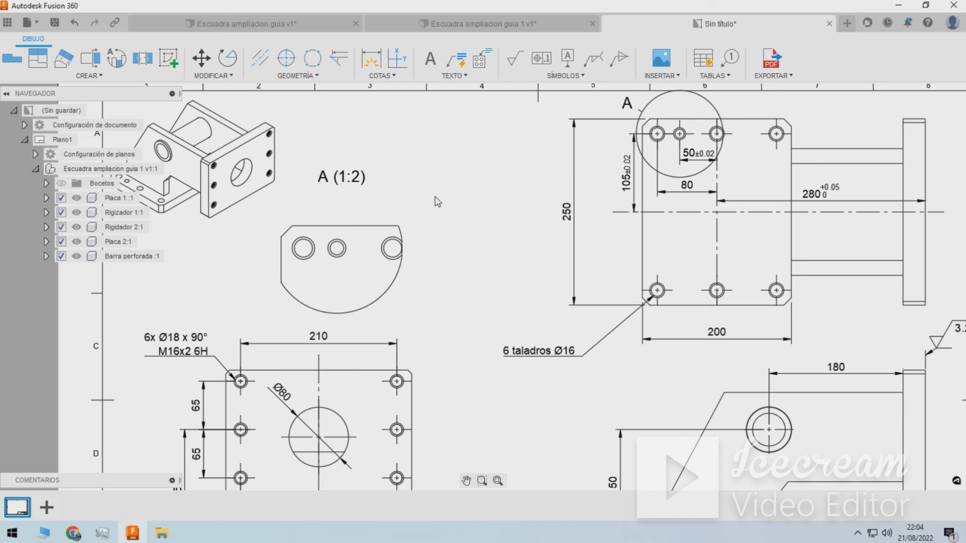
Add the leader note "Pasador Ø12H7" to the small middle hole in the detail view, placing the text above and beside the hole.
{"action": "scroll", "coordinate": [332, 236], "scroll_direction": "up", "scroll_amount": 1}
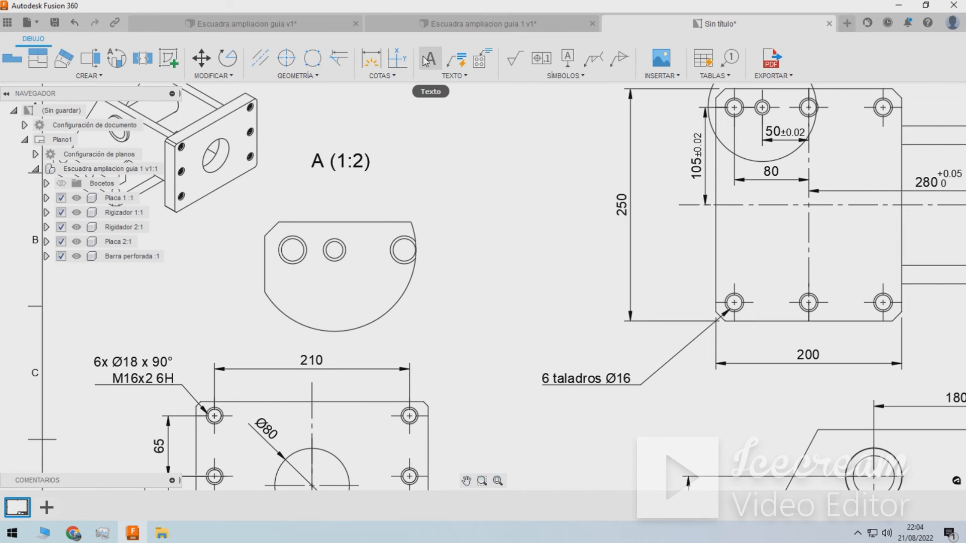
{"action": "left_click", "coordinate": [456, 58]}
{"action": "left_click", "coordinate": [345, 252]}
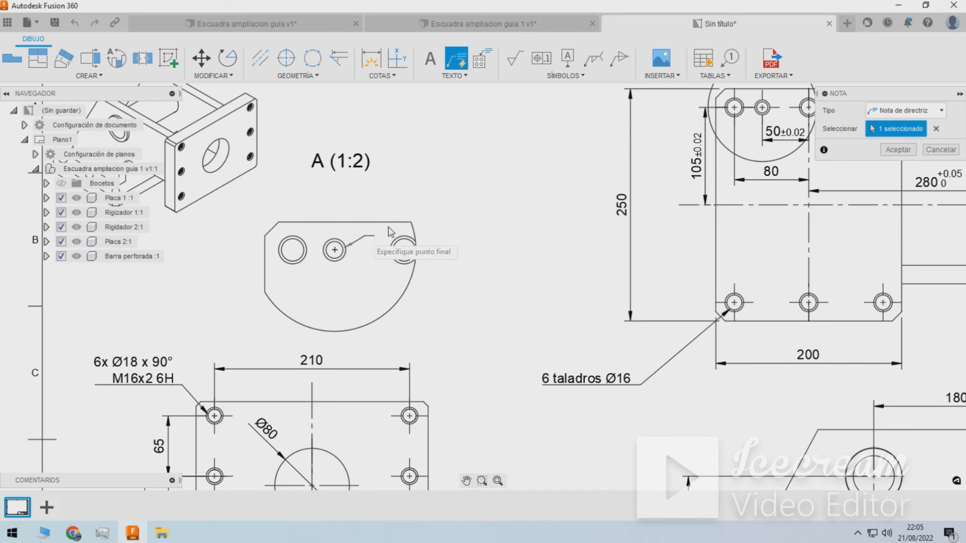
{"action": "left_click", "coordinate": [422, 192]}
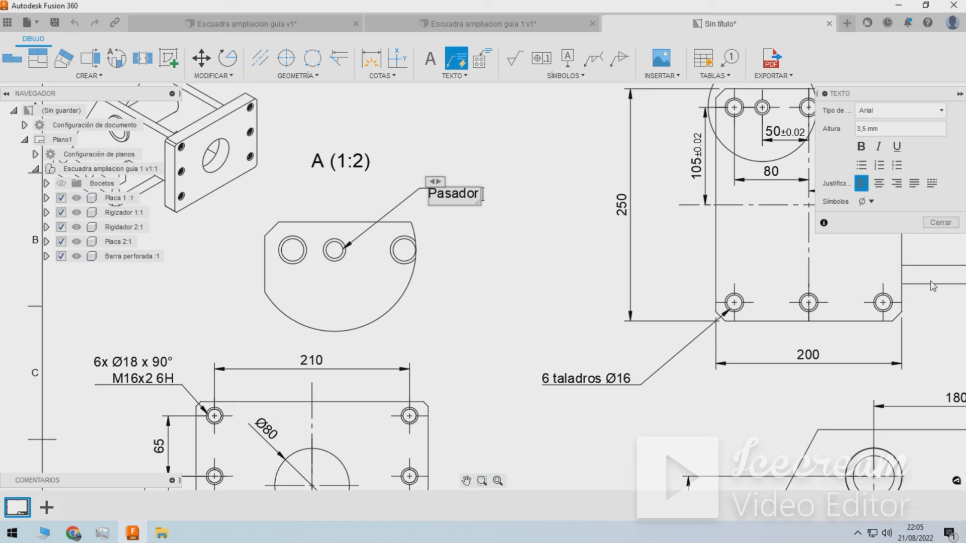
{"action": "left_click", "coordinate": [863, 208]}
{"action": "left_click", "coordinate": [865, 222]}
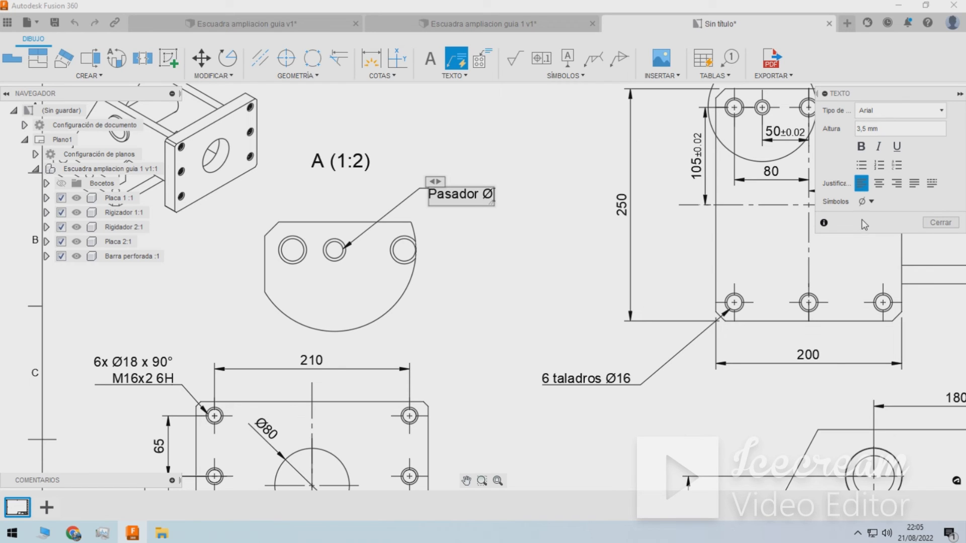
{"action": "left_click", "coordinate": [497, 199]}
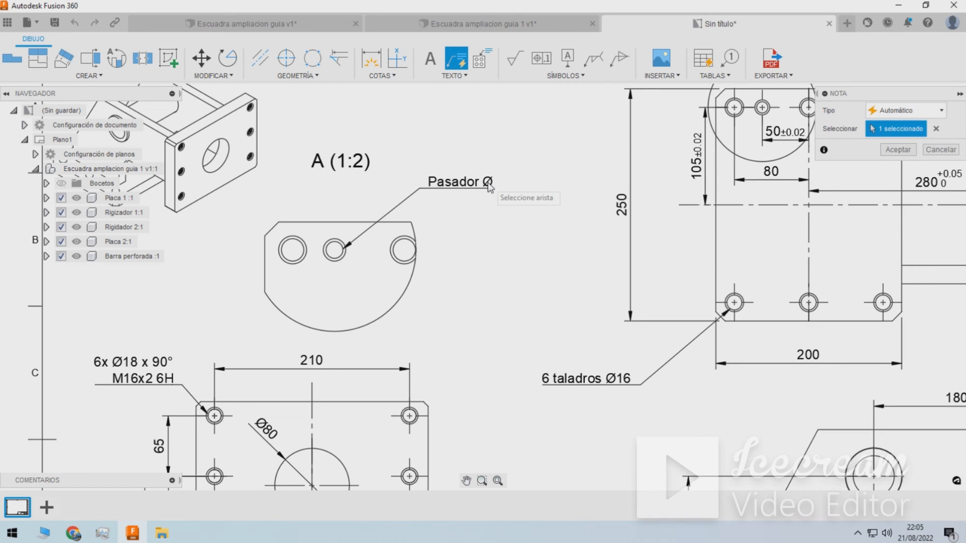
{"action": "double_click", "coordinate": [487, 183]}
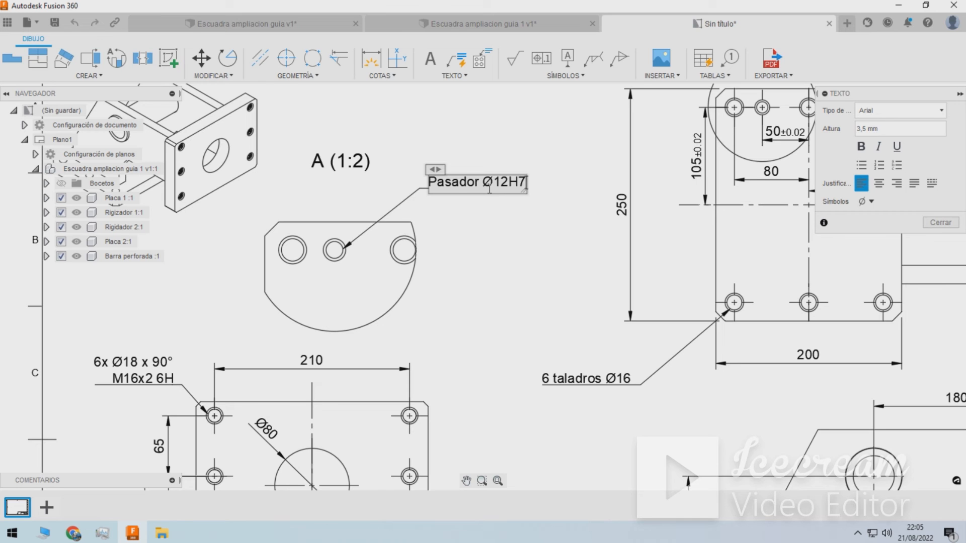
{"action": "scroll", "coordinate": [426, 206], "scroll_direction": "down", "scroll_amount": 1}
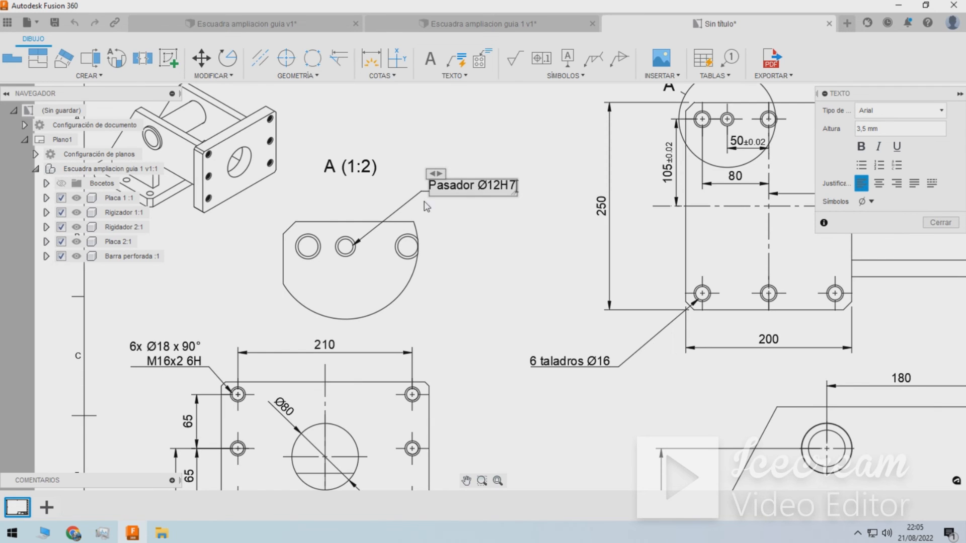
{"action": "left_click", "coordinate": [940, 222]}
{"action": "scroll", "coordinate": [651, 224], "scroll_direction": "down", "scroll_amount": 5}
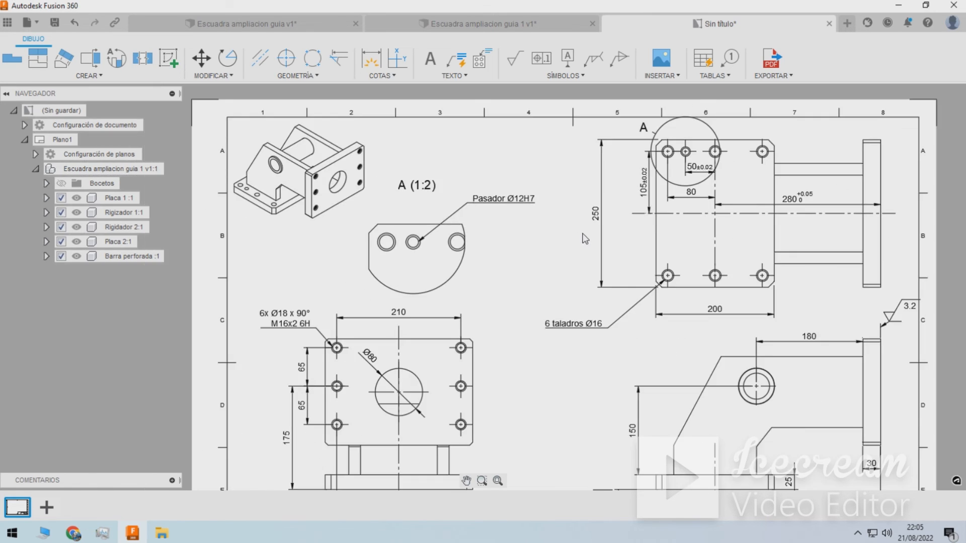
Place datum identifier A on the base plate's bottom edge in the side view, with its frame just above the title block.
{"action": "scroll", "coordinate": [648, 225], "scroll_direction": "up", "scroll_amount": 2}
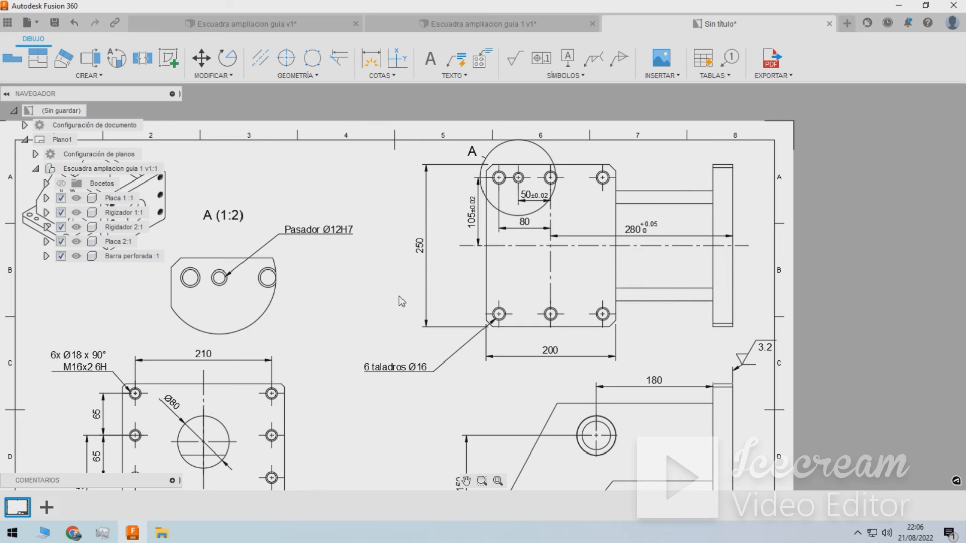
{"action": "scroll", "coordinate": [428, 239], "scroll_direction": "down", "scroll_amount": 5}
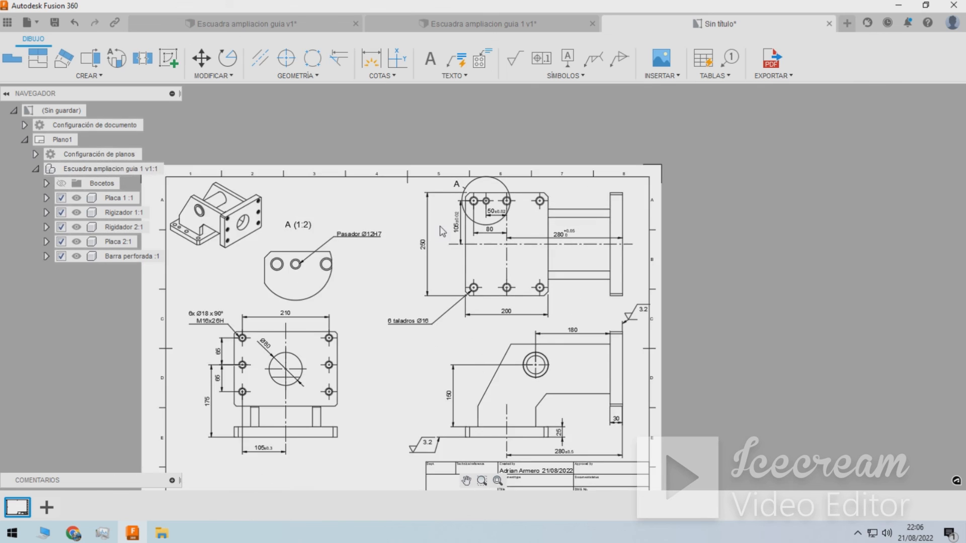
{"action": "scroll", "coordinate": [449, 401], "scroll_direction": "up", "scroll_amount": 3}
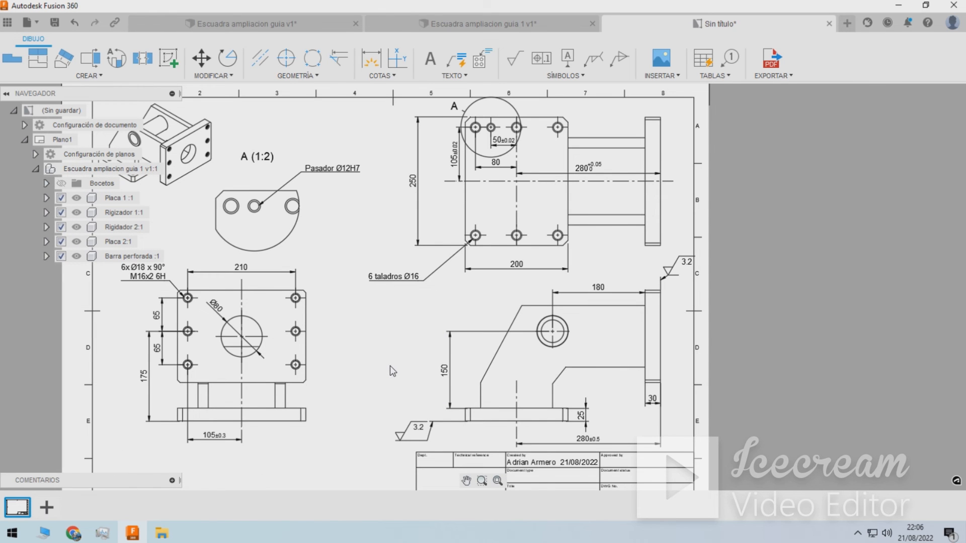
{"action": "scroll", "coordinate": [391, 367], "scroll_direction": "down", "scroll_amount": 2}
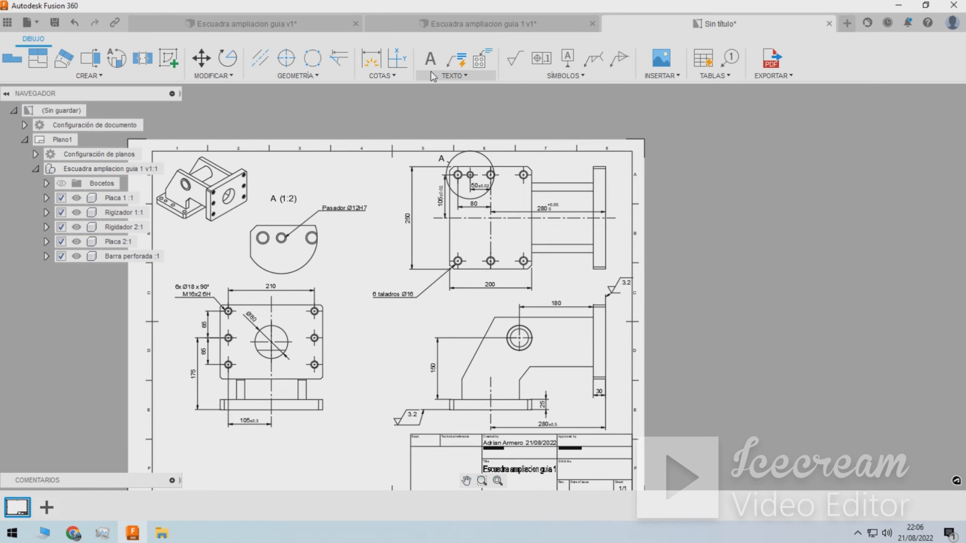
{"action": "left_click", "coordinate": [515, 75]}
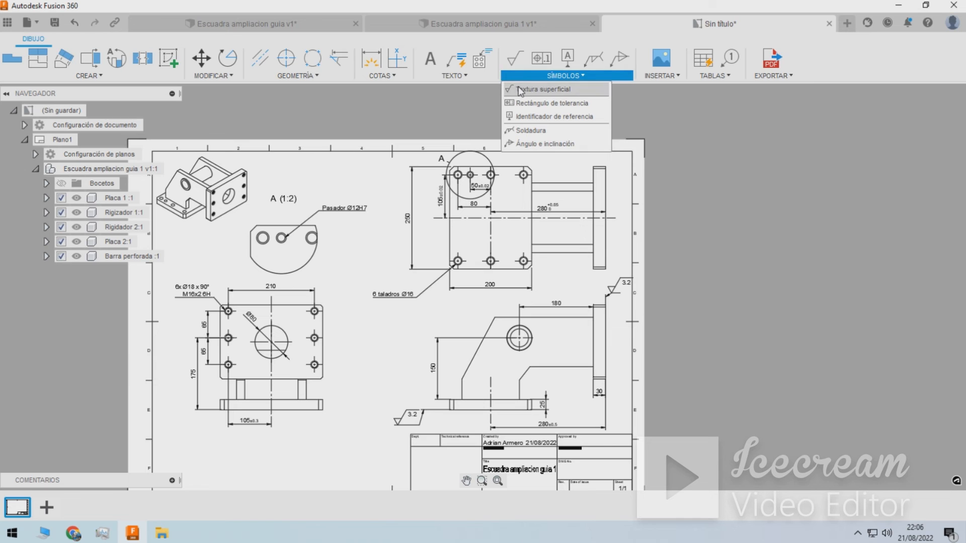
{"action": "left_click", "coordinate": [567, 59]}
{"action": "scroll", "coordinate": [408, 155], "scroll_direction": "down", "scroll_amount": 6}
{"action": "scroll", "coordinate": [460, 276], "scroll_direction": "up", "scroll_amount": 6}
{"action": "scroll", "coordinate": [445, 278], "scroll_direction": "up", "scroll_amount": 4}
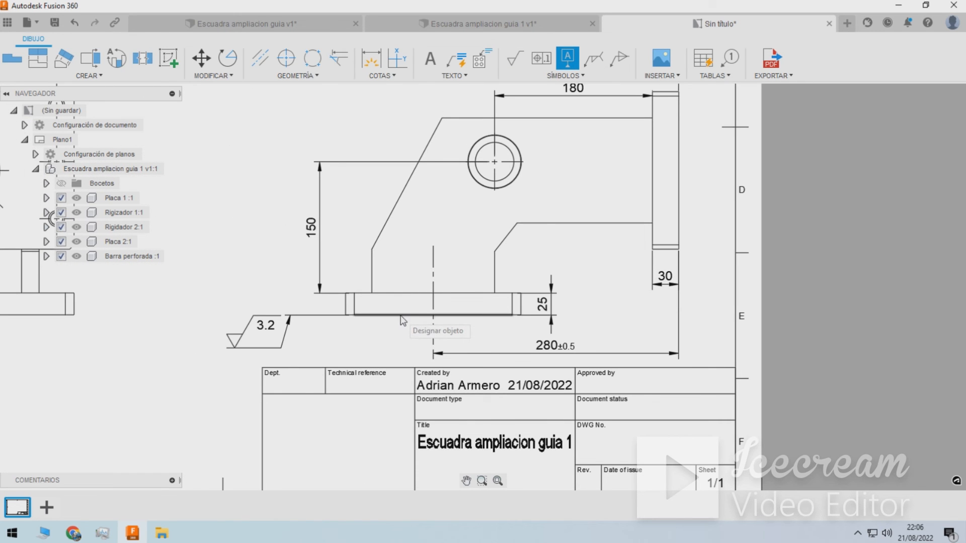
{"action": "left_click", "coordinate": [400, 316]}
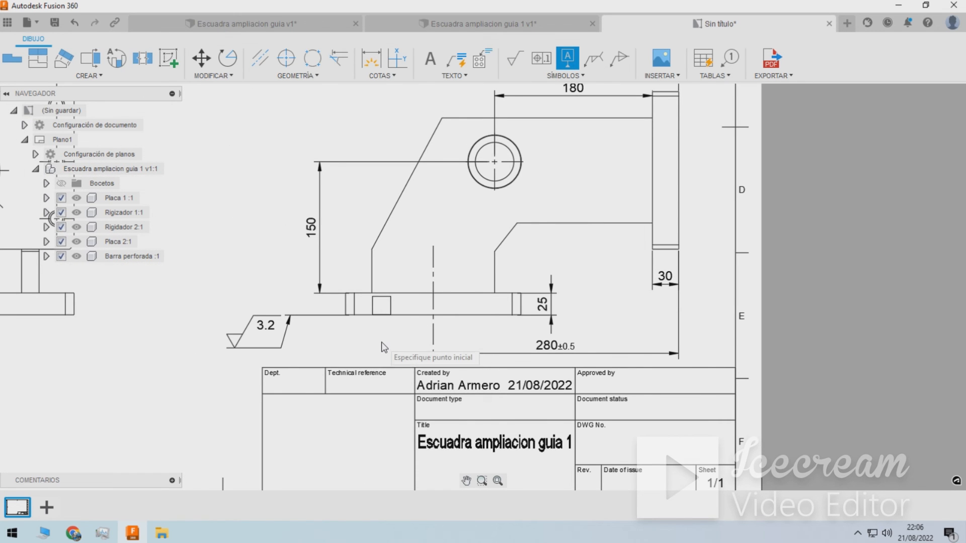
{"action": "left_click", "coordinate": [395, 346]}
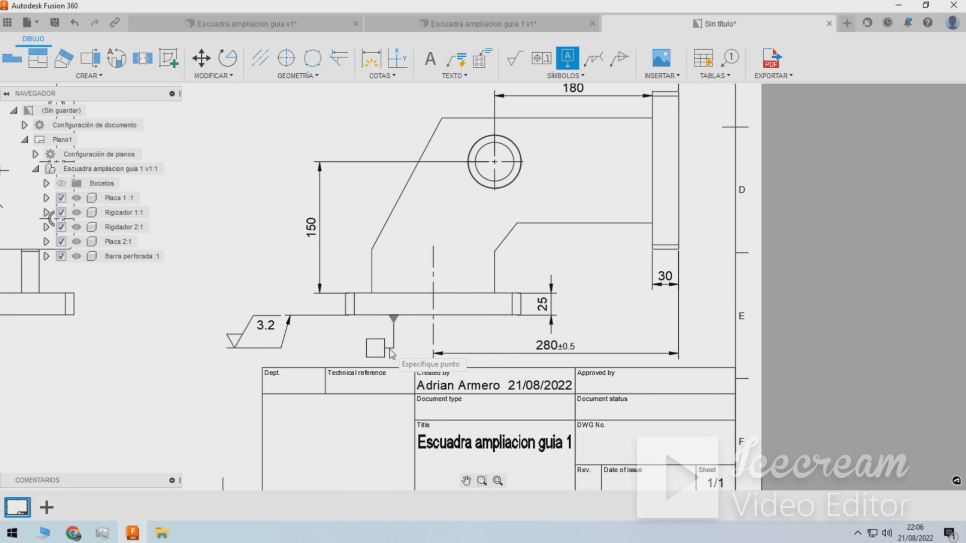
{"action": "left_click", "coordinate": [392, 352]}
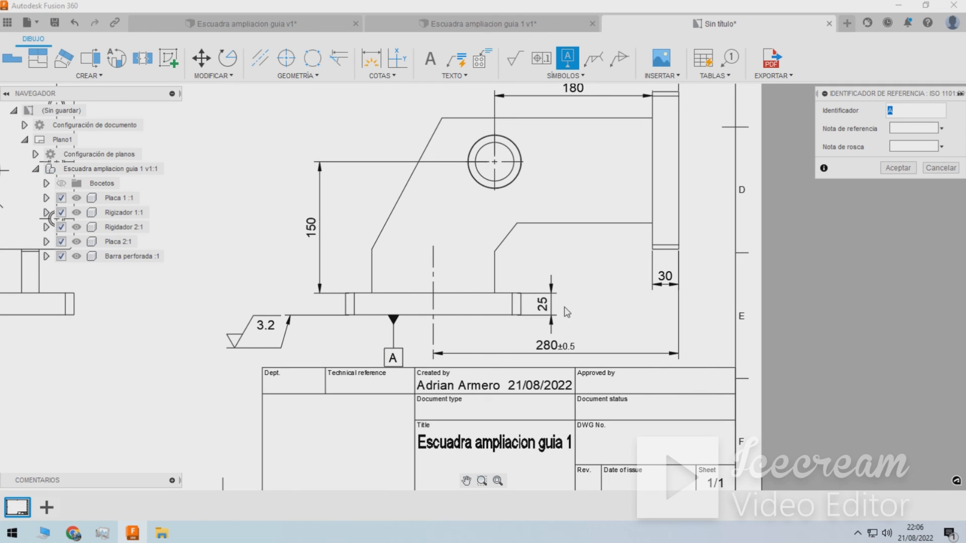
{"action": "left_click", "coordinate": [897, 168]}
{"action": "left_click", "coordinate": [402, 357]}
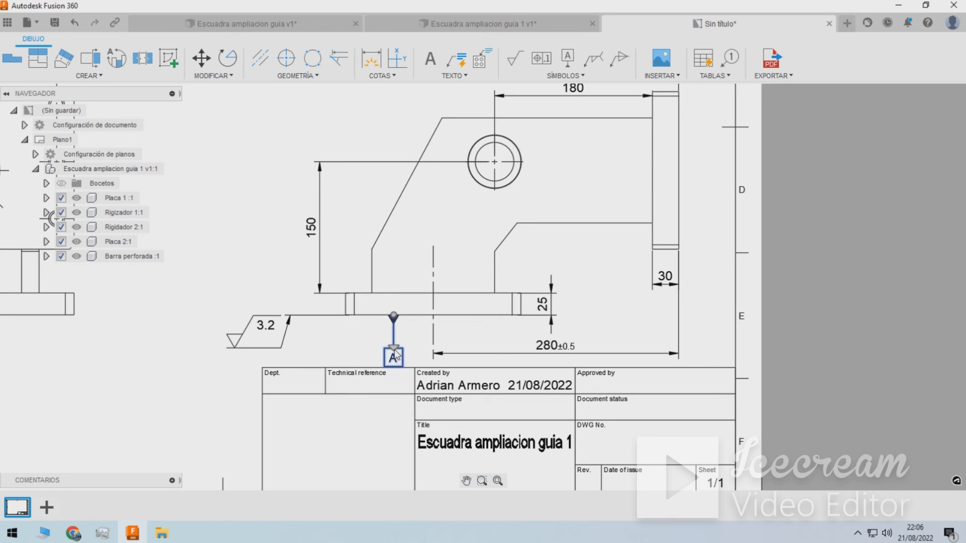
{"action": "left_click", "coordinate": [394, 348]}
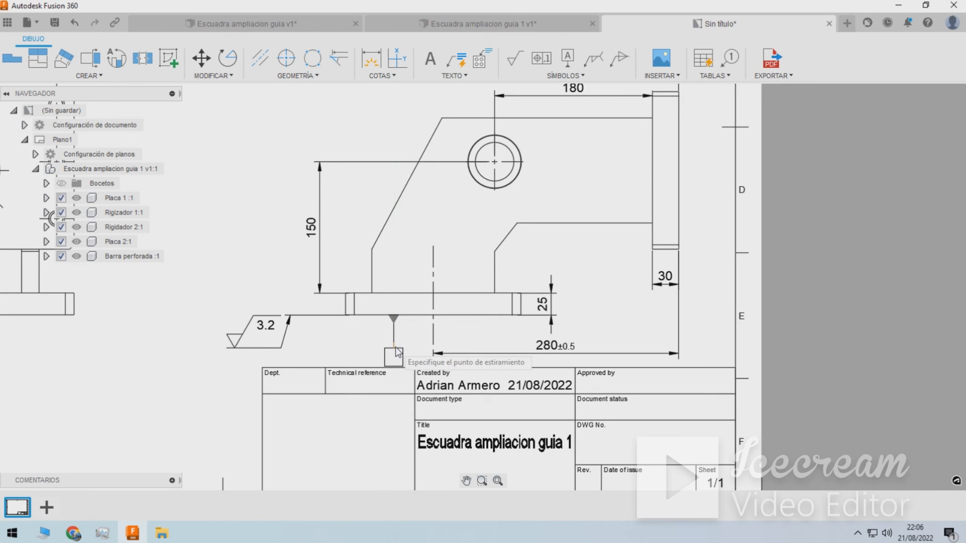
{"action": "left_click", "coordinate": [395, 352]}
{"action": "key", "text": "Escape"}
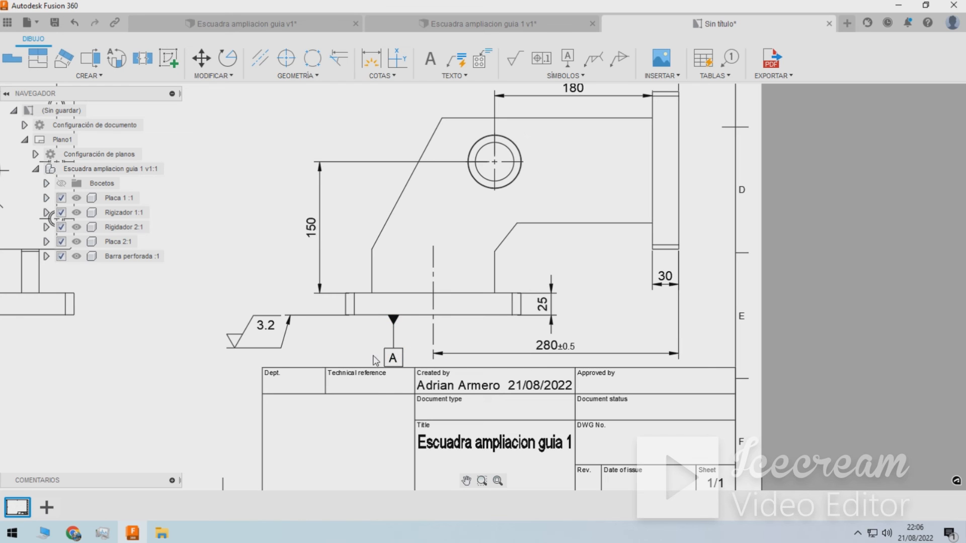
{"action": "scroll", "coordinate": [375, 390], "scroll_direction": "down", "scroll_amount": 1}
{"action": "scroll", "coordinate": [358, 385], "scroll_direction": "down", "scroll_amount": 1}
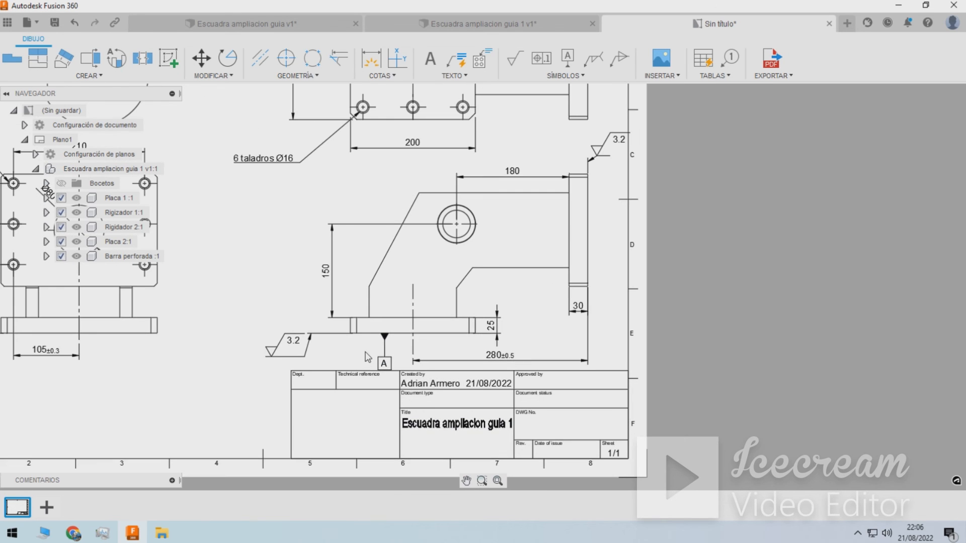
{"action": "scroll", "coordinate": [457, 288], "scroll_direction": "down", "scroll_amount": 1}
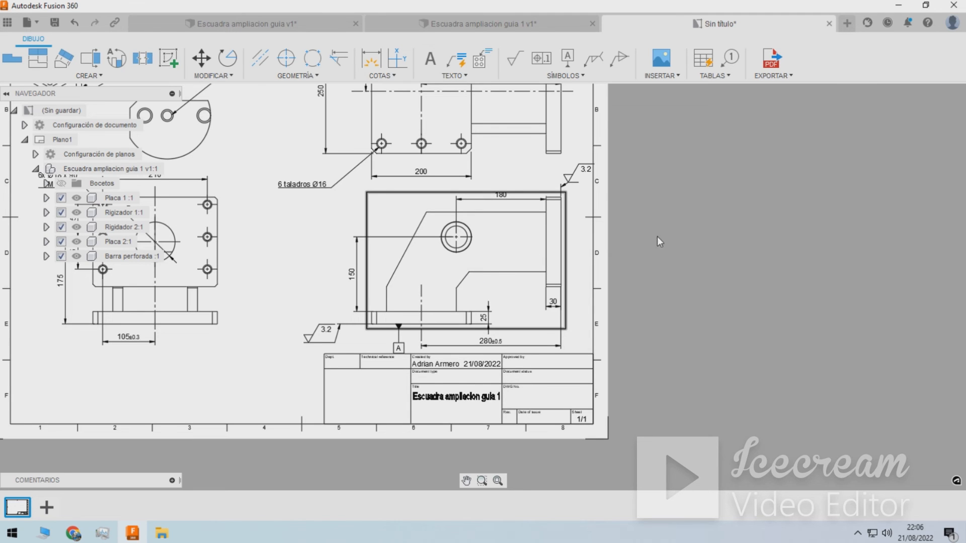
{"action": "scroll", "coordinate": [620, 204], "scroll_direction": "up", "scroll_amount": 1}
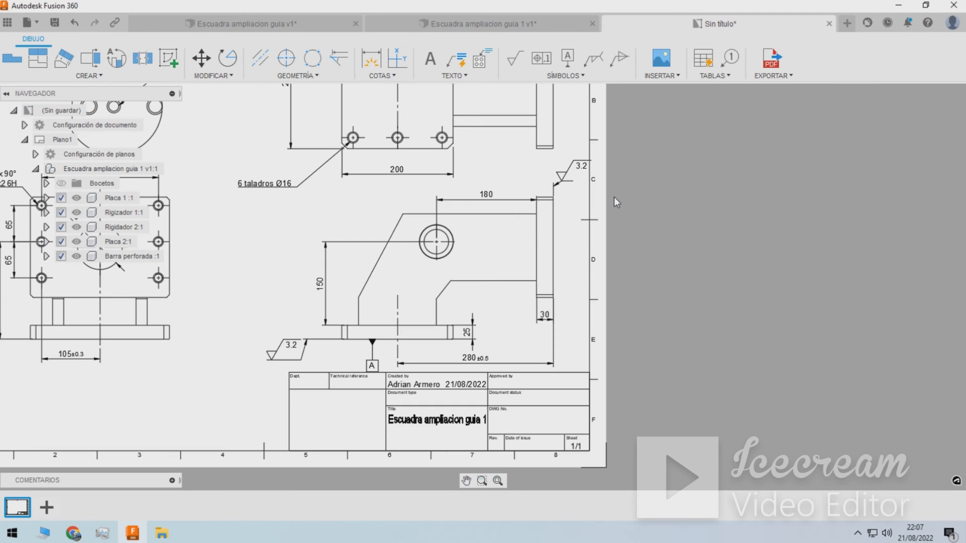
Place a geometric tolerance frame on the vertical plate's outer face in the side view, with the frame beside the 30 mm dimension.
{"action": "left_click", "coordinate": [545, 64]}
{"action": "scroll", "coordinate": [557, 237], "scroll_direction": "up", "scroll_amount": 1}
{"action": "left_click", "coordinate": [553, 244]}
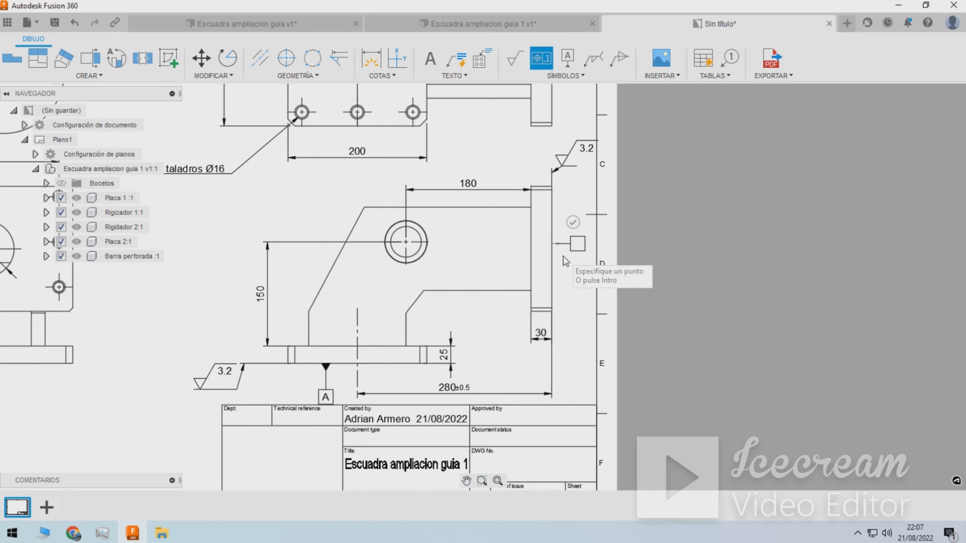
{"action": "left_click", "coordinate": [575, 347]}
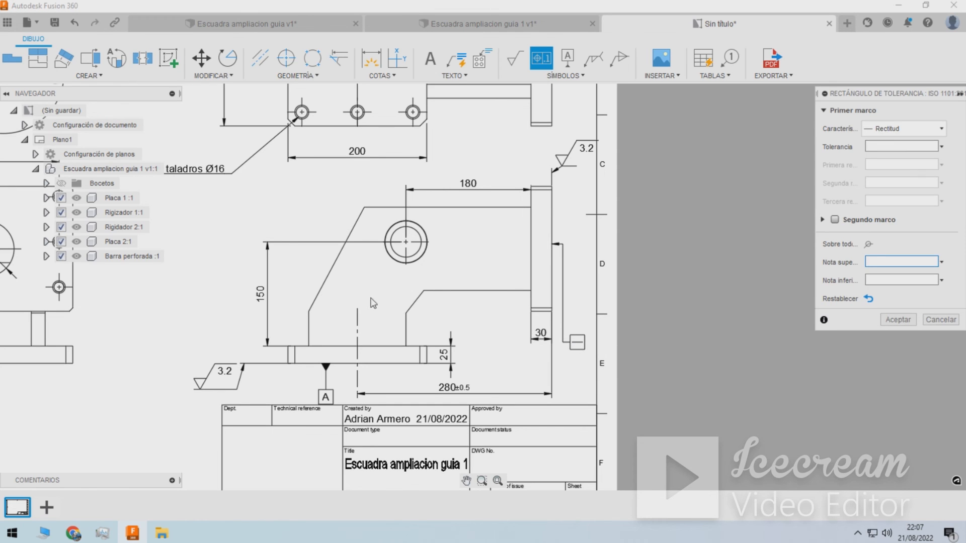
{"action": "left_click", "coordinate": [898, 320]}
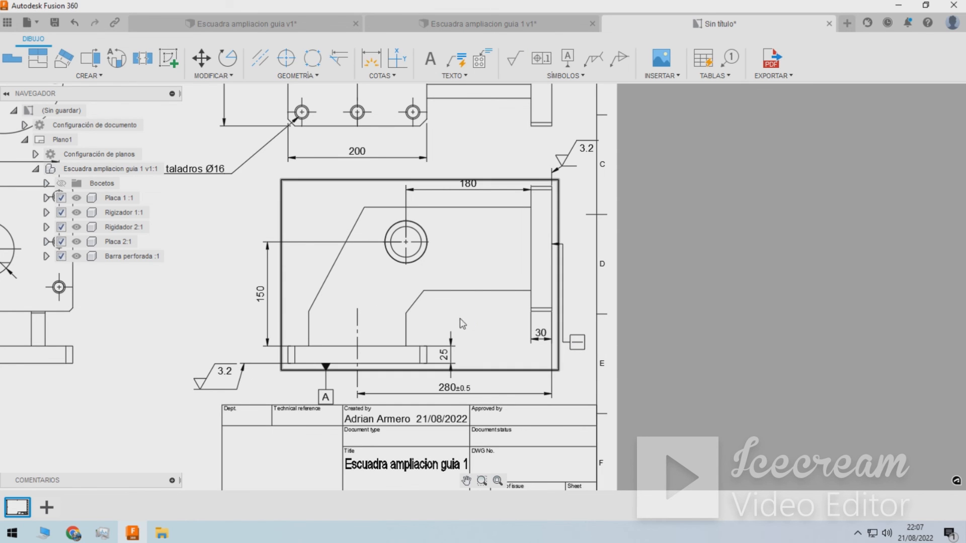
{"action": "left_click", "coordinate": [351, 309]}
{"action": "left_click_drag", "start_coordinate": [364, 300], "coordinate": [315, 300]}
{"action": "scroll", "coordinate": [312, 299], "scroll_direction": "down", "scroll_amount": 5}
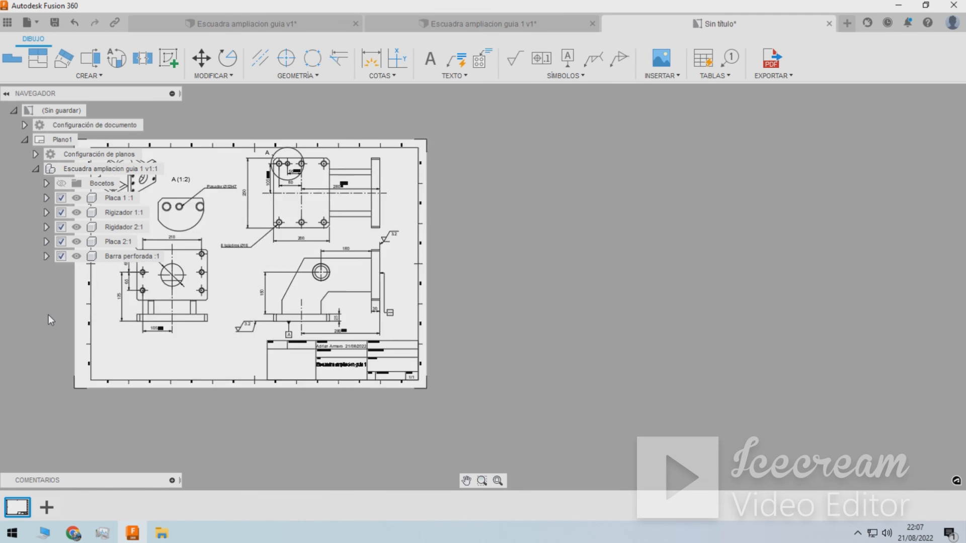
{"action": "scroll", "coordinate": [48, 315], "scroll_direction": "up", "scroll_amount": 2}
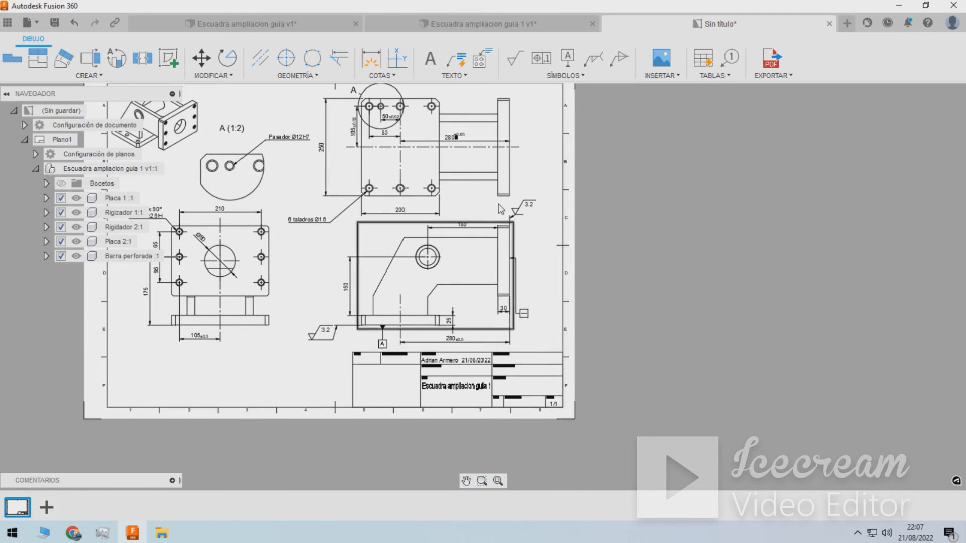
{"action": "scroll", "coordinate": [563, 285], "scroll_direction": "up", "scroll_amount": 2}
{"action": "left_click", "coordinate": [502, 330]}
{"action": "left_click_drag", "start_coordinate": [503, 328], "coordinate": [510, 289]}
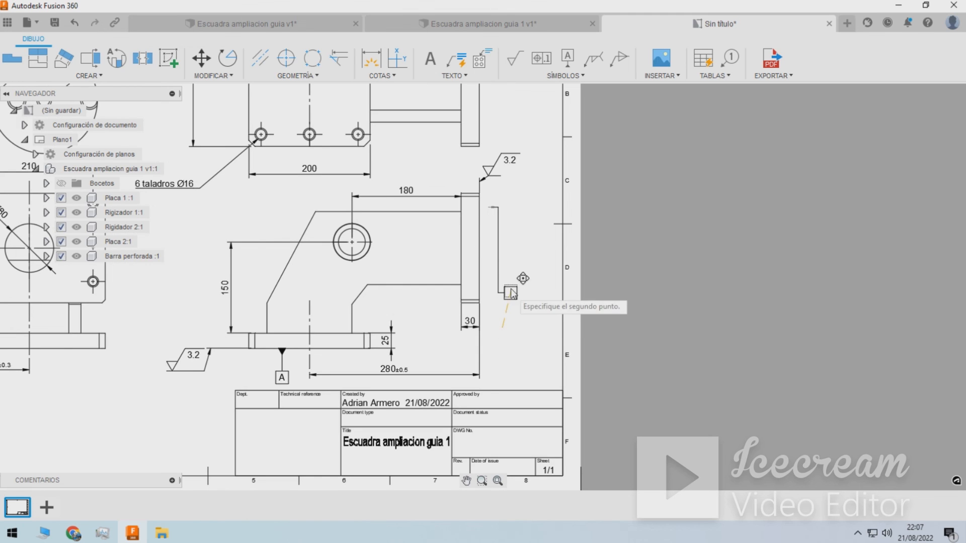
{"action": "left_click", "coordinate": [505, 332]}
Set the vertical plate's geometric tolerance frame to perpendicularity with a tolerance of 0.05.
{"action": "scroll", "coordinate": [505, 333], "scroll_direction": "up", "scroll_amount": 1}
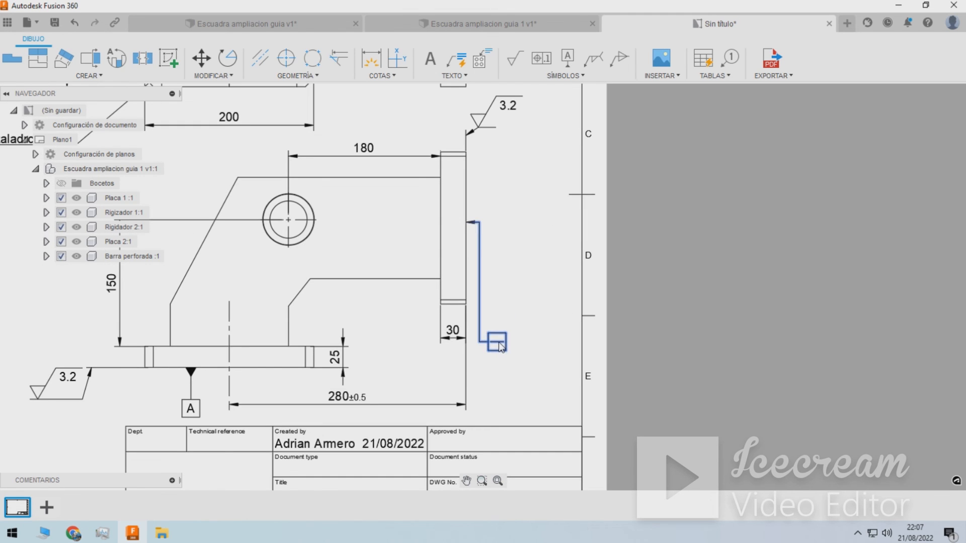
{"action": "left_click", "coordinate": [500, 347]}
{"action": "left_click", "coordinate": [917, 126]}
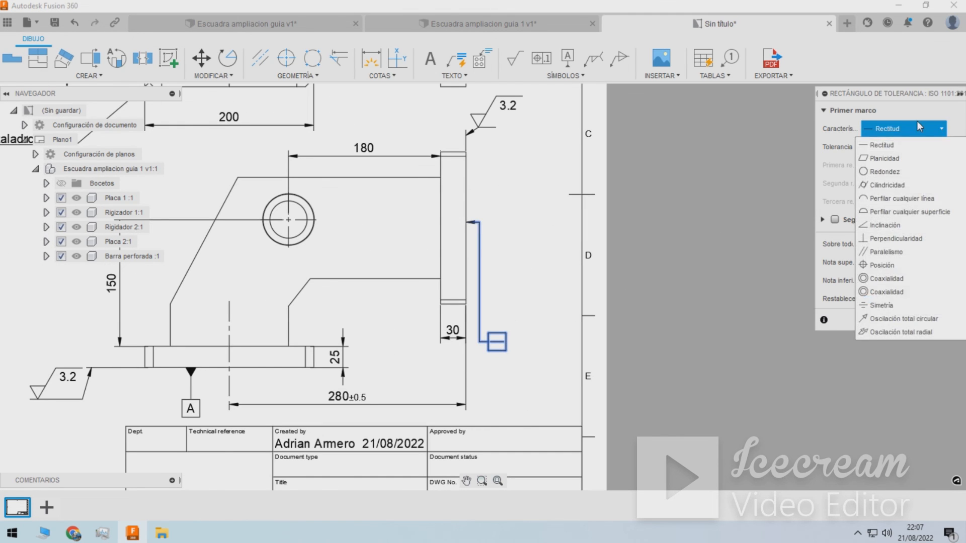
{"action": "left_click", "coordinate": [898, 238]}
{"action": "left_click", "coordinate": [902, 147]}
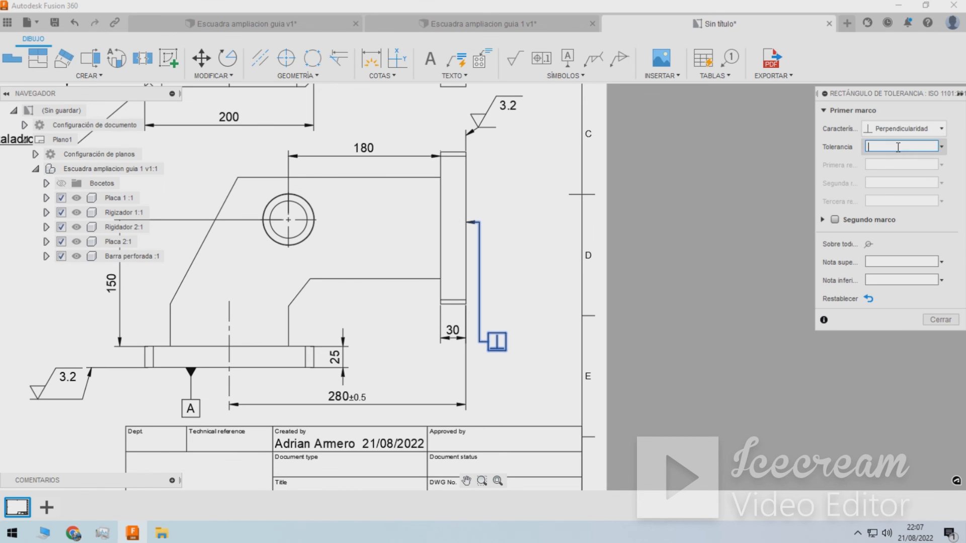
{"action": "left_click", "coordinate": [941, 147]}
{"action": "left_click", "coordinate": [942, 148]}
{"action": "type", "text": "0."}
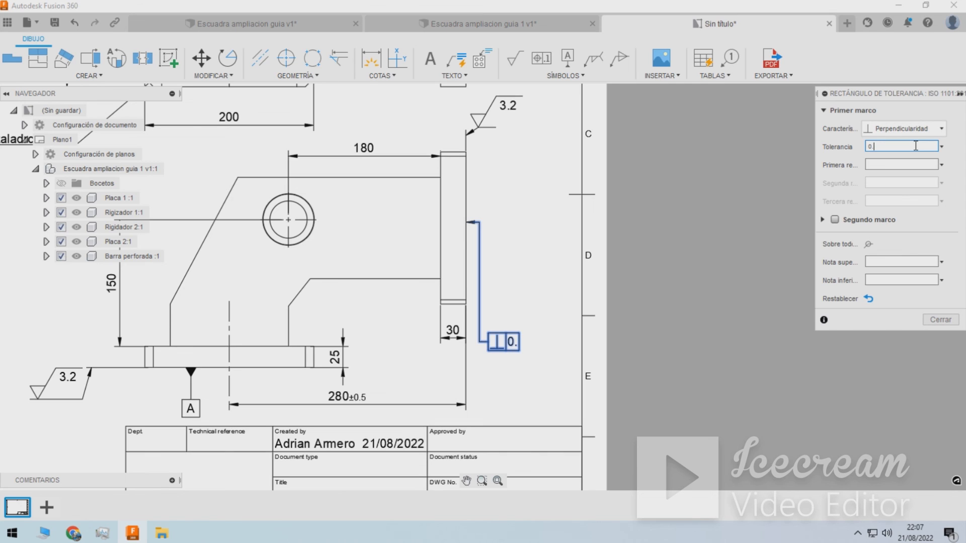
{"action": "type", "text": "05"}
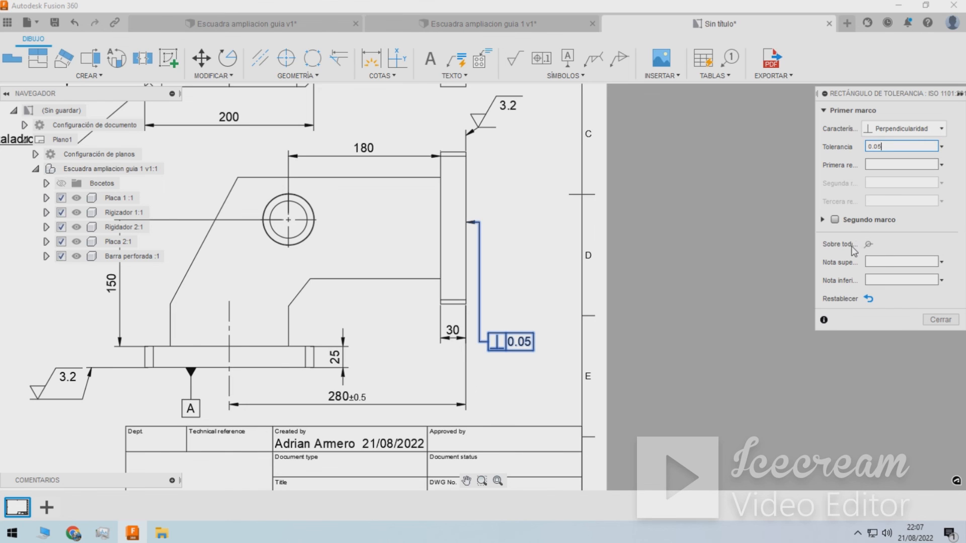
Enter A as the primary datum reference of the perpendicularity frame and finish editing it.
{"action": "left_click", "coordinate": [880, 168]}
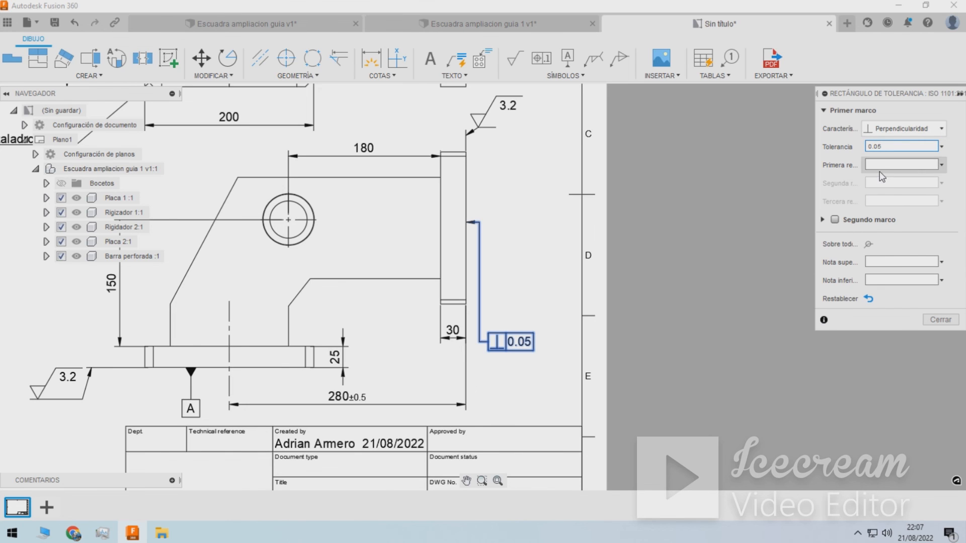
{"action": "left_click", "coordinate": [880, 170]}
{"action": "type", "text": "a"}
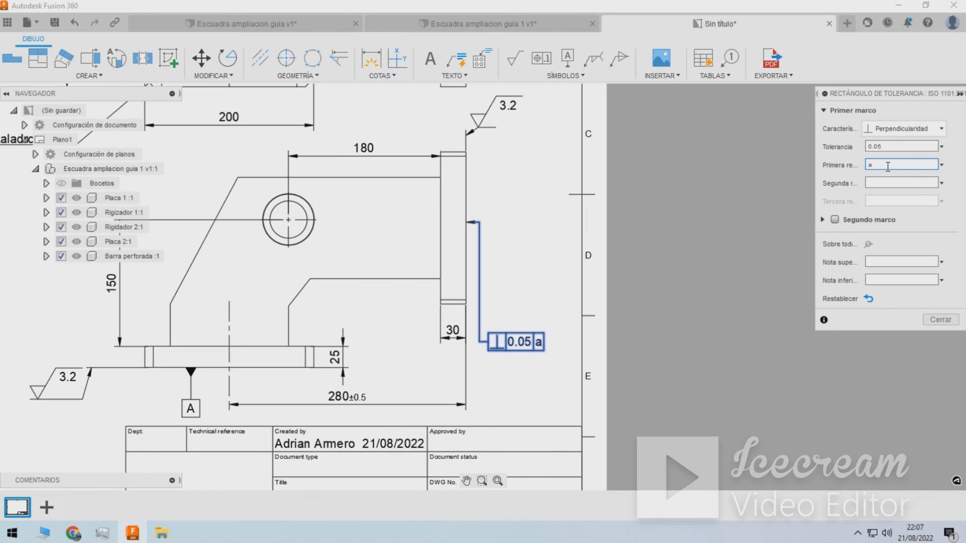
{"action": "key", "text": "BackSpace"}
{"action": "type", "text": "A"}
{"action": "left_click", "coordinate": [930, 319]}
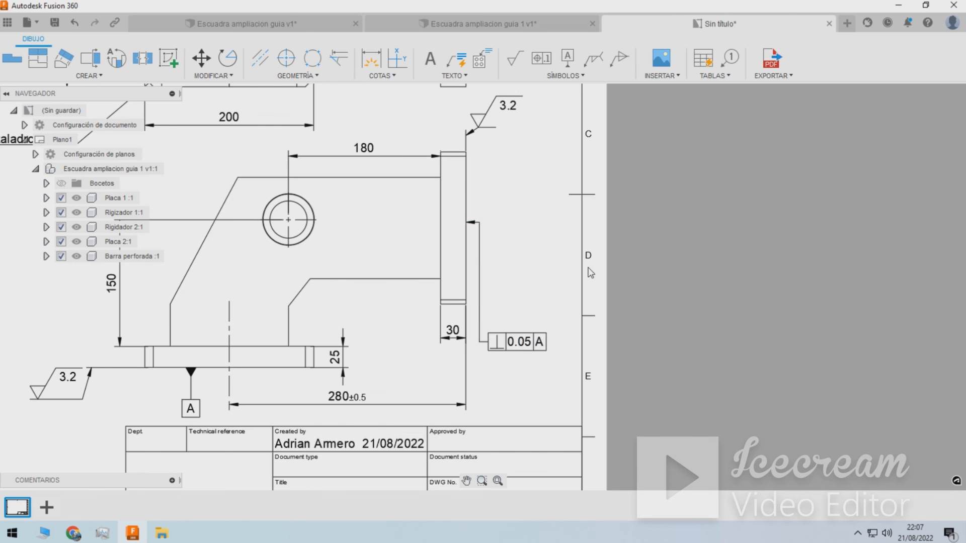
Put the vertical plate's 30 mm thickness dimension in the side view in parentheses as (30).
{"action": "scroll", "coordinate": [592, 252], "scroll_direction": "down", "scroll_amount": 3}
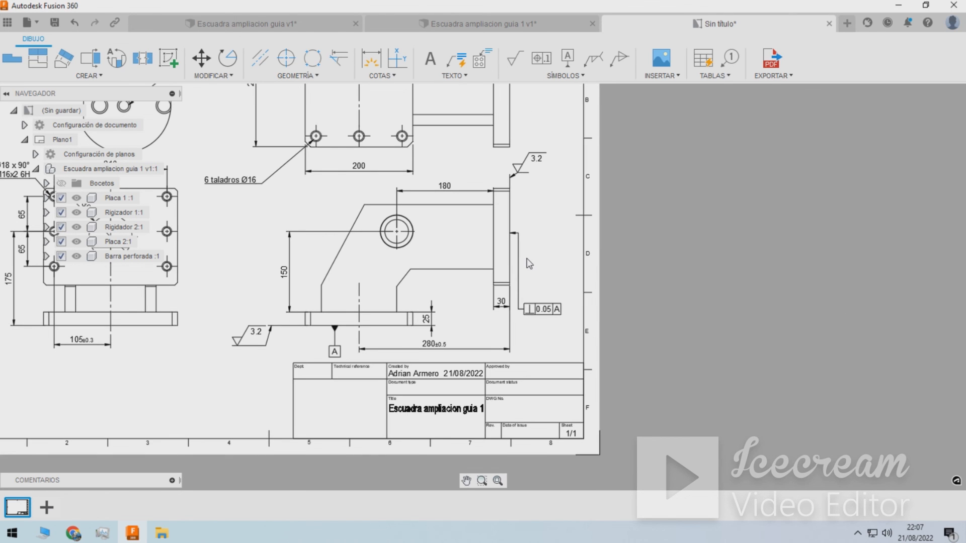
{"action": "scroll", "coordinate": [473, 300], "scroll_direction": "up", "scroll_amount": 3}
{"action": "double_click", "coordinate": [518, 306]}
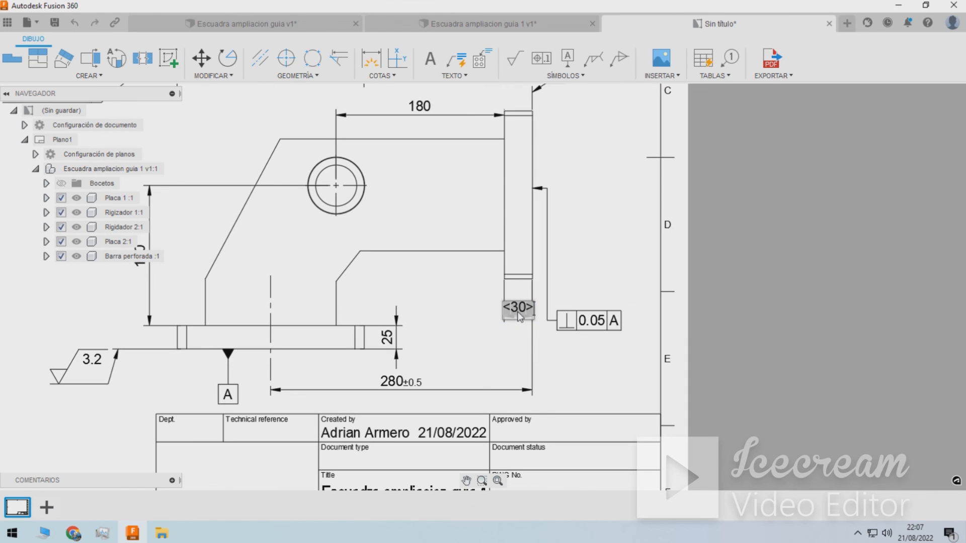
{"action": "double_click", "coordinate": [523, 307]}
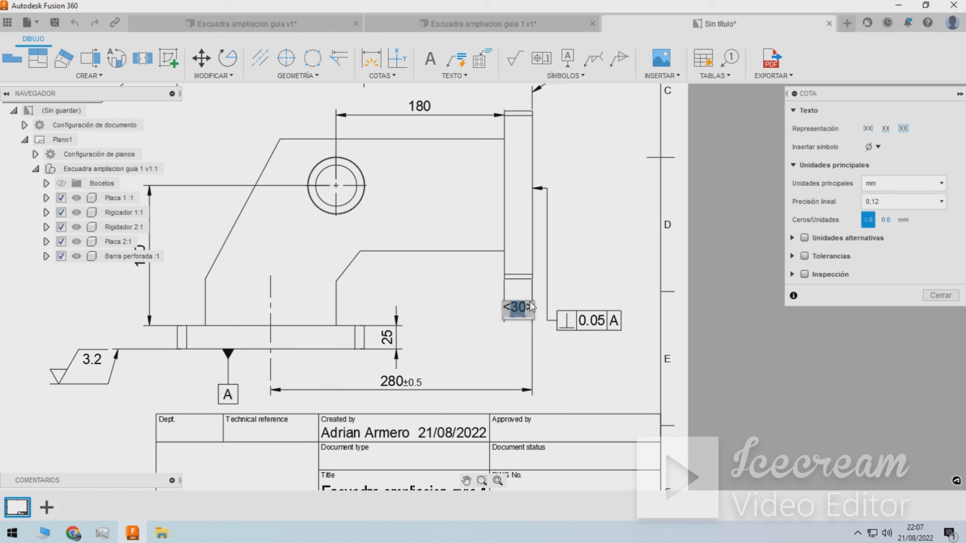
{"action": "key", "text": "Left"}
{"action": "type", "text": "(30="}
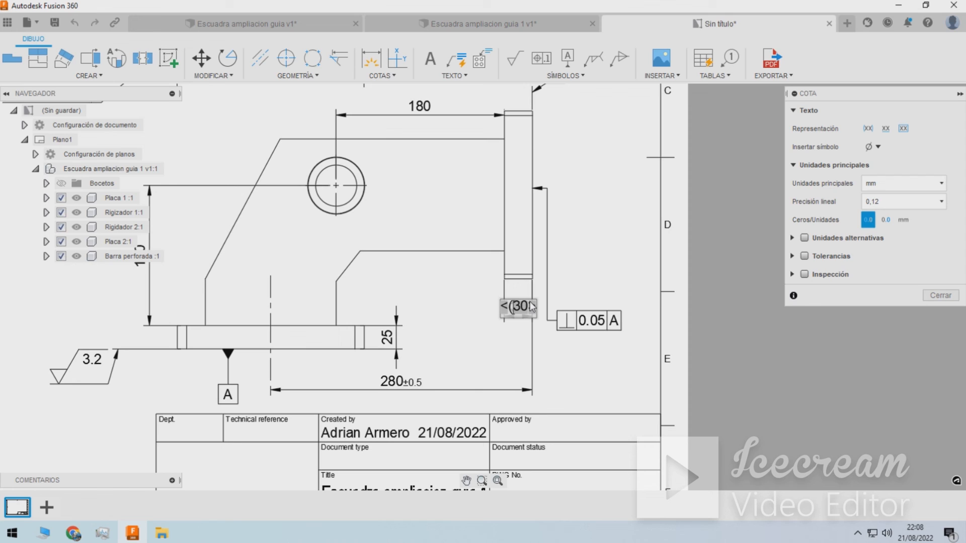
{"action": "type", "text": ")"}
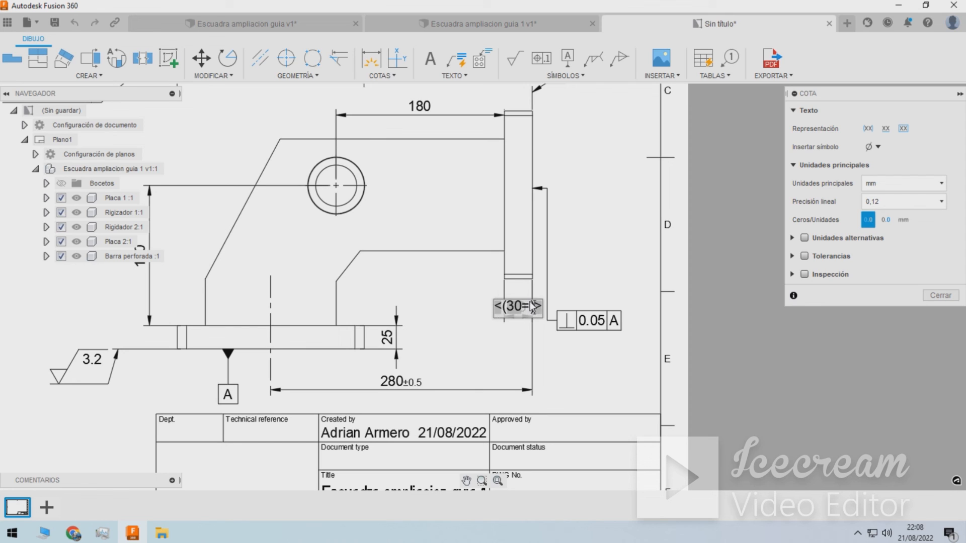
{"action": "key", "text": "BackSpace"}
{"action": "key", "text": "BackSpace"}
{"action": "type", "text": ")"}
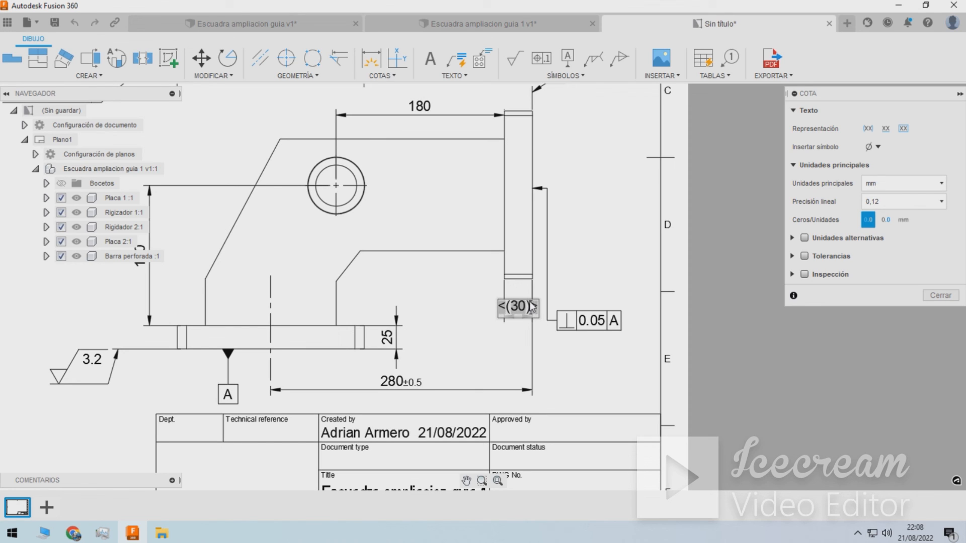
{"action": "left_click", "coordinate": [526, 328]}
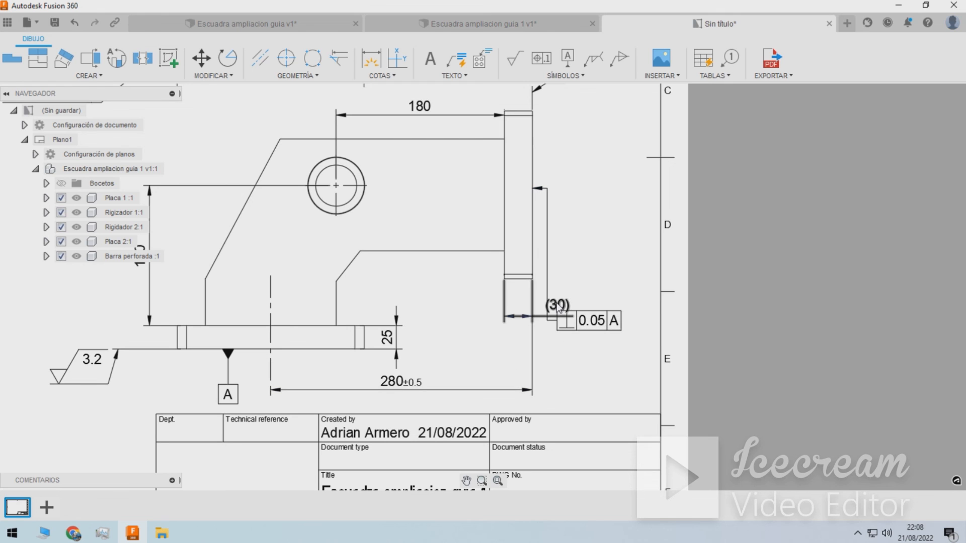
Move the (30) dimension text to the inner side of the vertical plate, clear of the perpendicularity frame.
{"action": "left_click", "coordinate": [553, 306]}
{"action": "key", "text": "l"}
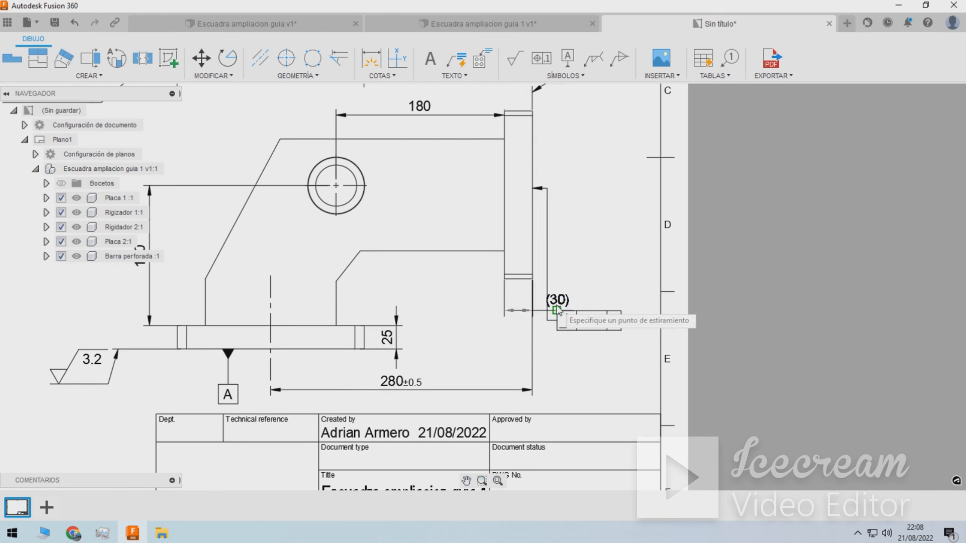
{"action": "left_click", "coordinate": [557, 310]}
{"action": "left_click", "coordinate": [481, 314]}
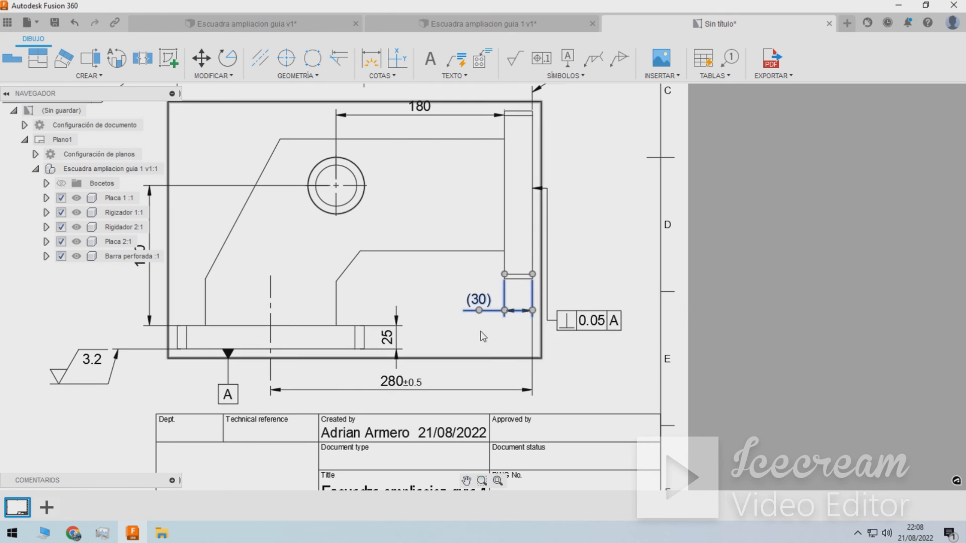
{"action": "key", "text": "Escape"}
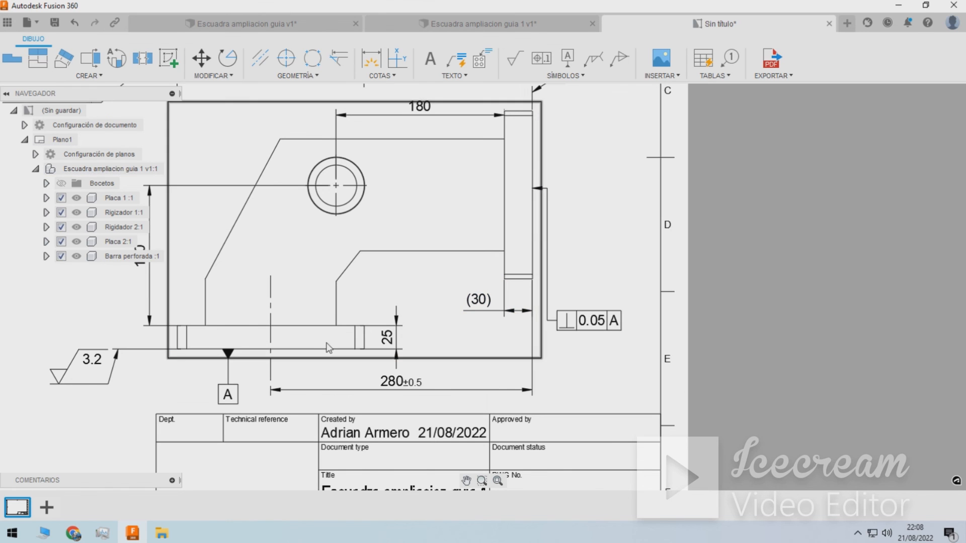
Put the base plate's 25 mm thickness dimension in the side view in parentheses as (25).
{"action": "scroll", "coordinate": [327, 345], "scroll_direction": "up", "scroll_amount": 2}
{"action": "double_click", "coordinate": [390, 342]}
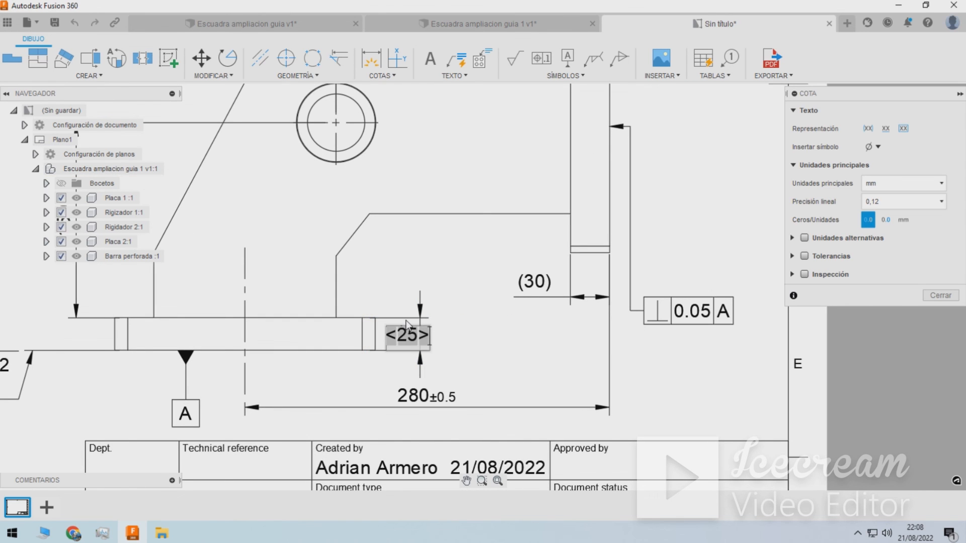
{"action": "key", "text": "Left"}
{"action": "key", "text": "Left"}
{"action": "type", "text": "("}
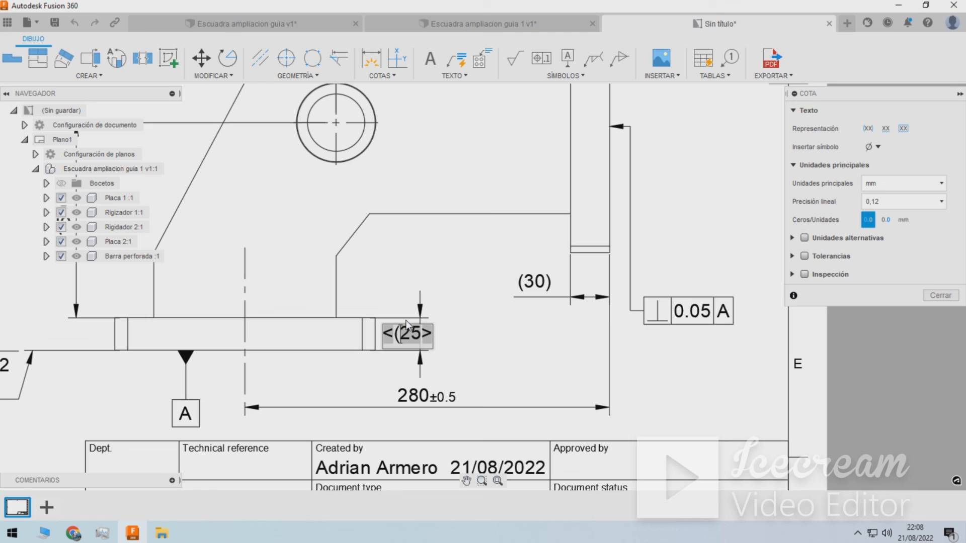
{"action": "key", "text": "Right"}
{"action": "type", "text": ")"}
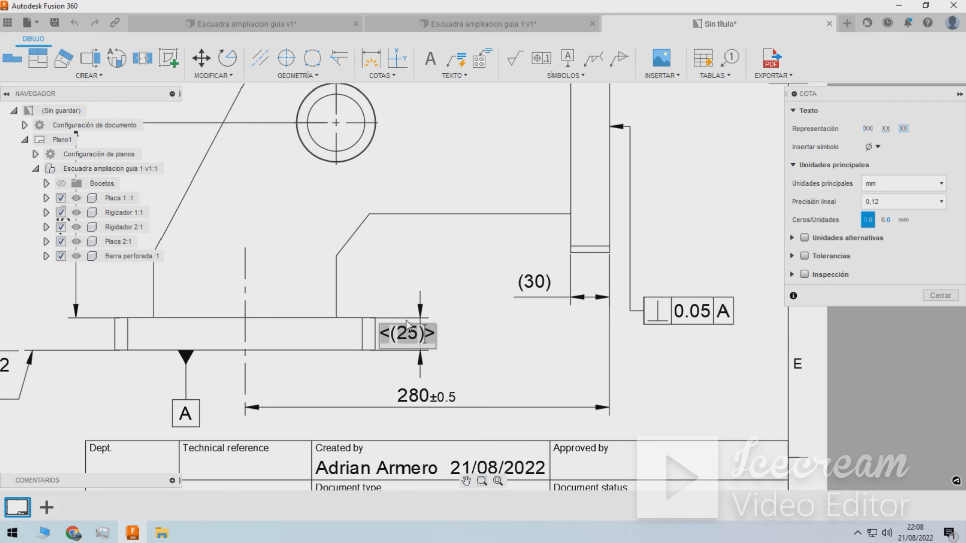
{"action": "left_click", "coordinate": [405, 320]}
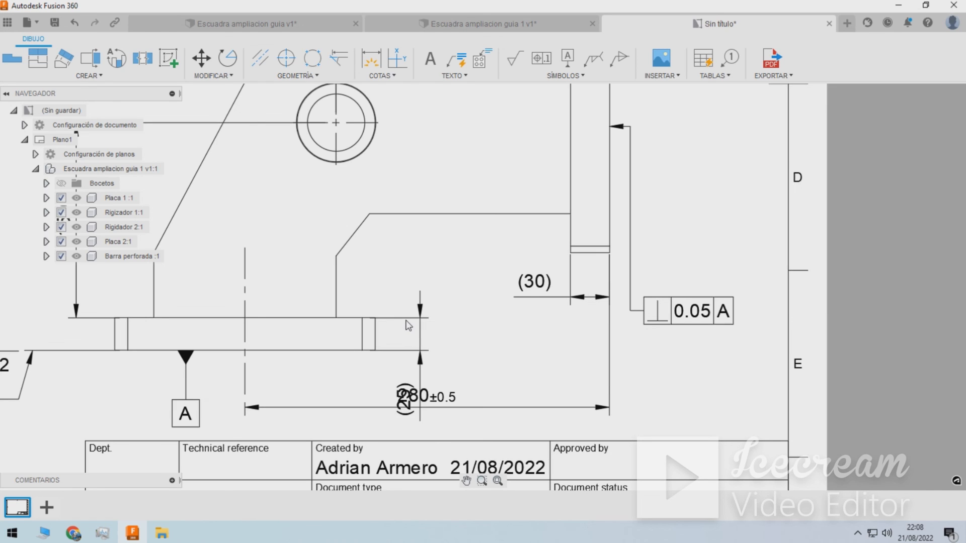
Move the (25) dimension text above the base plate, clear of the 280±0.5 dimension.
{"action": "left_click", "coordinate": [405, 402]}
{"action": "left_click_drag", "start_coordinate": [406, 402], "coordinate": [413, 303]}
{"action": "key", "text": "Escape"}
Change the isometric view's display style to shaded.
{"action": "scroll", "coordinate": [449, 307], "scroll_direction": "down", "scroll_amount": 2}
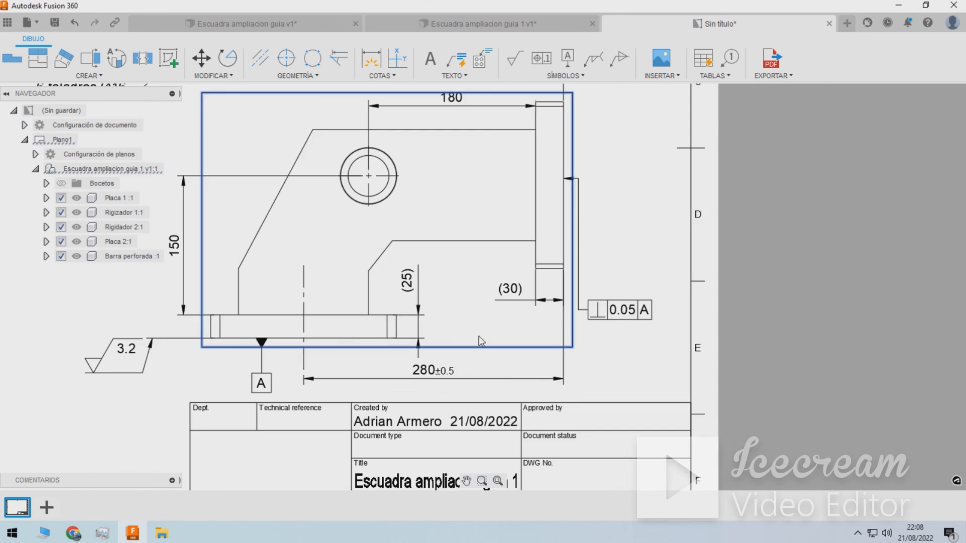
{"action": "scroll", "coordinate": [610, 371], "scroll_direction": "down", "scroll_amount": 2}
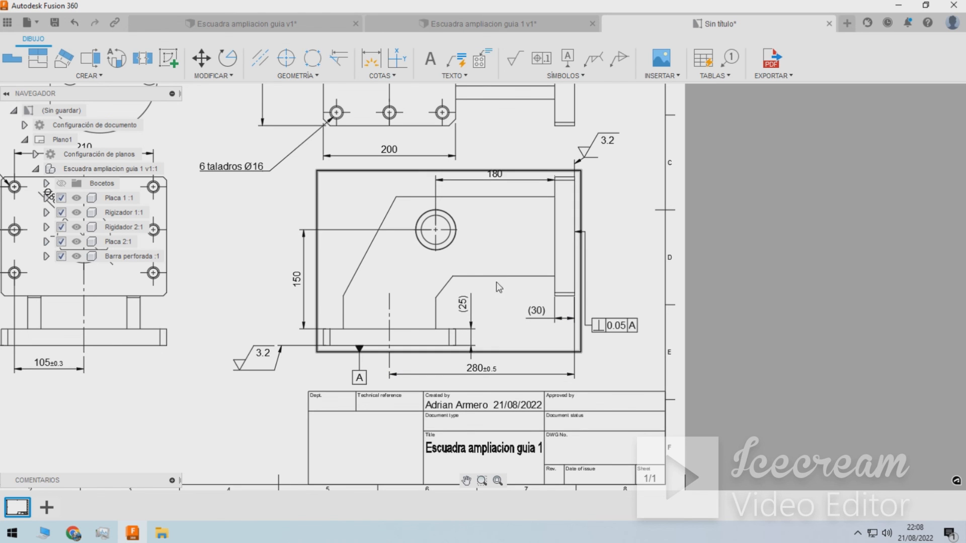
{"action": "scroll", "coordinate": [341, 228], "scroll_direction": "down", "scroll_amount": 2}
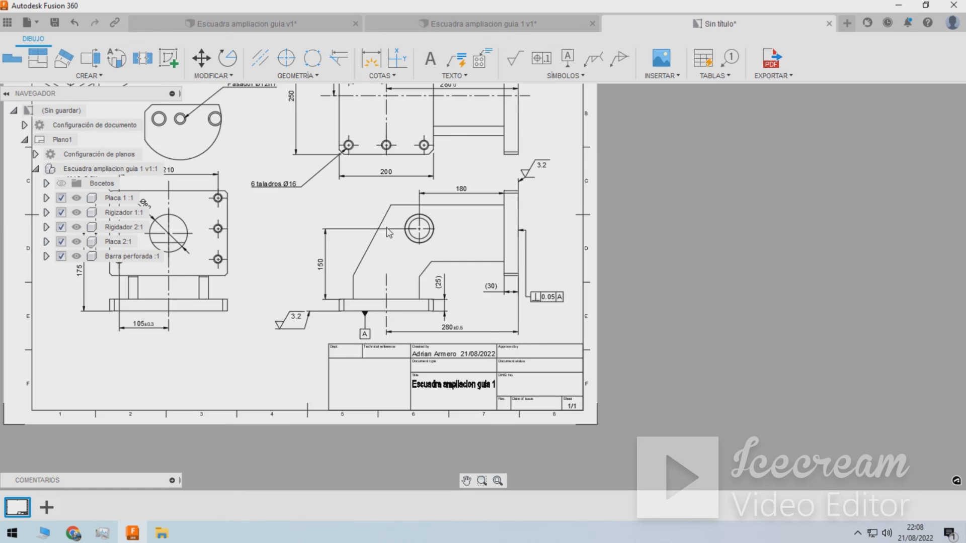
{"action": "scroll", "coordinate": [215, 216], "scroll_direction": "up", "scroll_amount": 3}
{"action": "scroll", "coordinate": [346, 250], "scroll_direction": "down", "scroll_amount": 1}
{"action": "mouse_move", "coordinate": [321, 244]}
{"action": "middle_mouse_down"}
{"action": "mouse_move", "coordinate": [362, 312]}
{"action": "mouse_move", "coordinate": [381, 304]}
{"action": "mouse_move", "coordinate": [461, 330]}
{"action": "middle_mouse_up"}
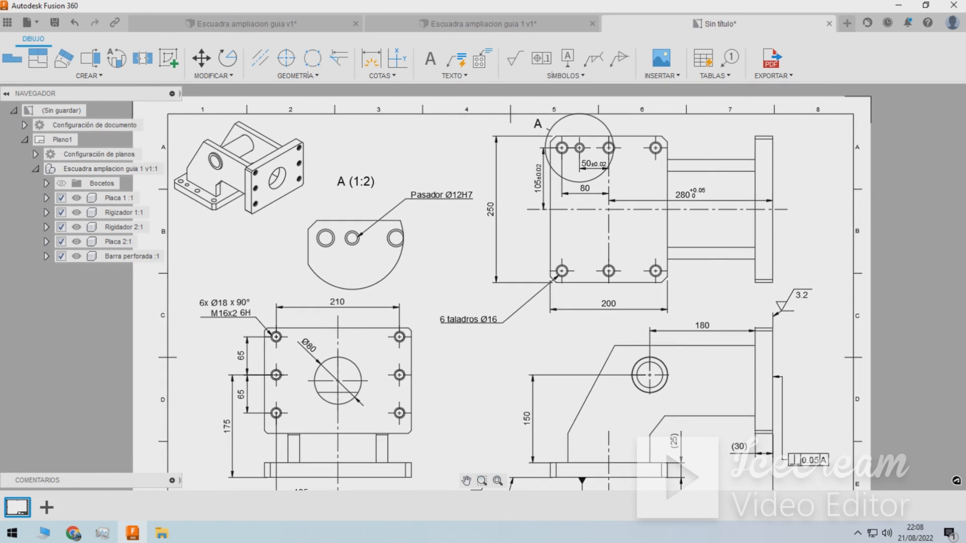
{"action": "double_click", "coordinate": [285, 207]}
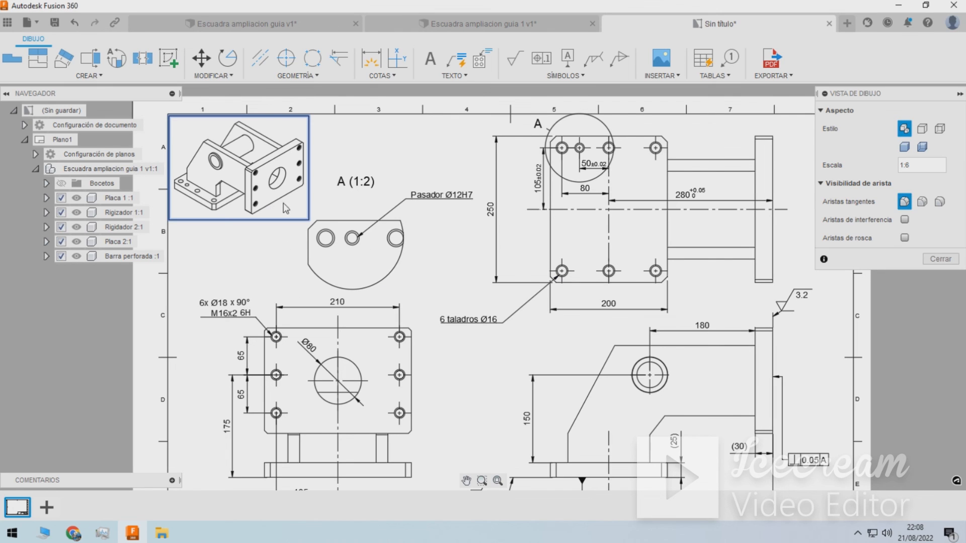
{"action": "left_click", "coordinate": [905, 147]}
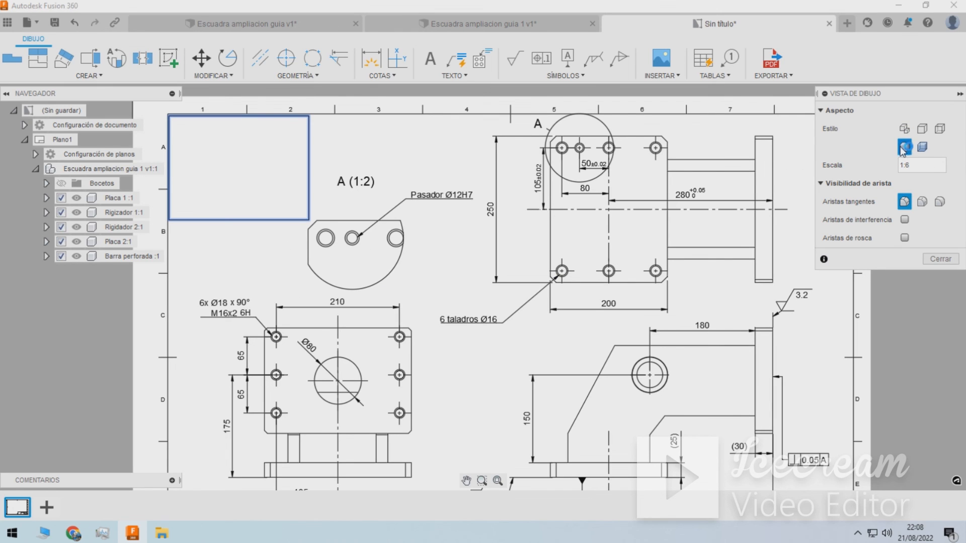
{"action": "left_click", "coordinate": [940, 258]}
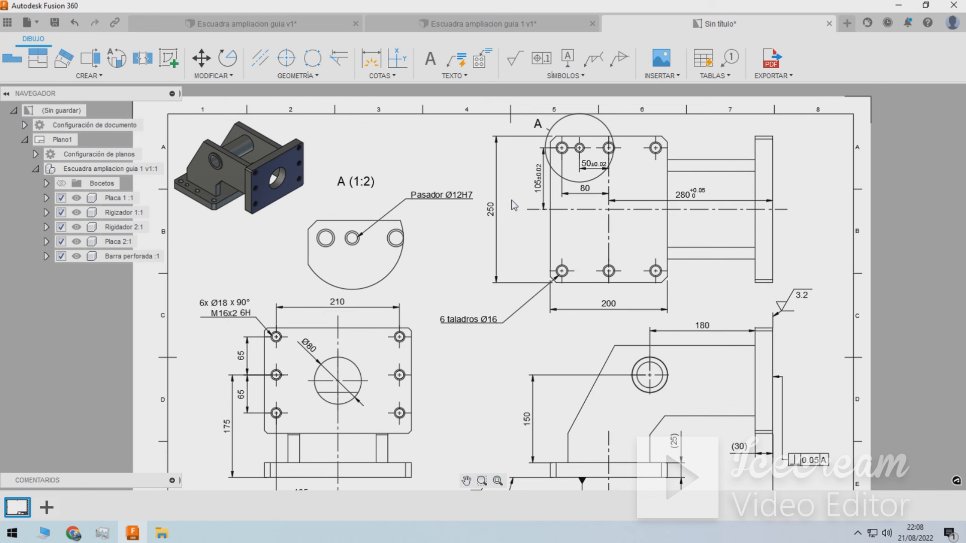
Dimension the 80 mm spacing between the top view's upper middle and right holes, in line with the existing 80 dimension.
{"action": "key", "text": "s"}
{"action": "scroll", "coordinate": [569, 114], "scroll_direction": "up", "scroll_amount": 6}
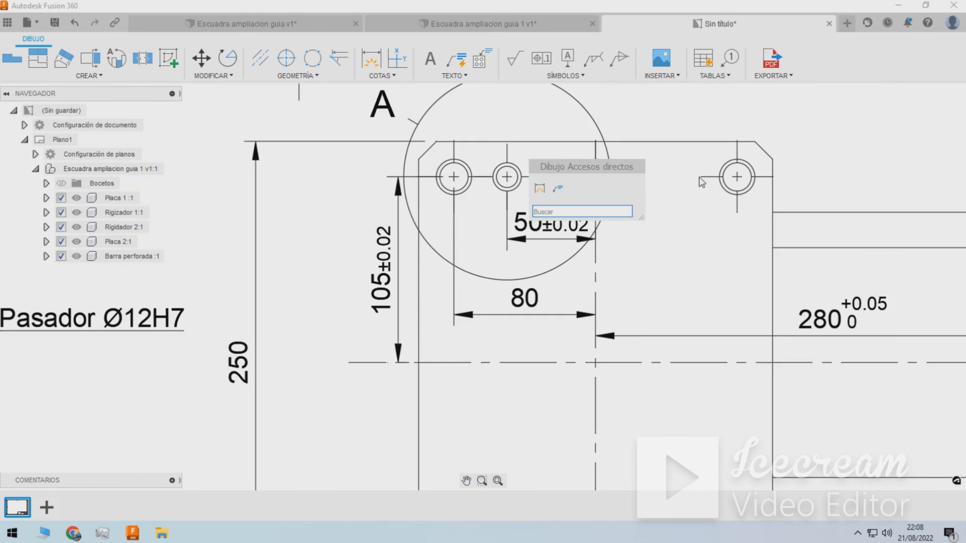
{"action": "left_click", "coordinate": [689, 182]}
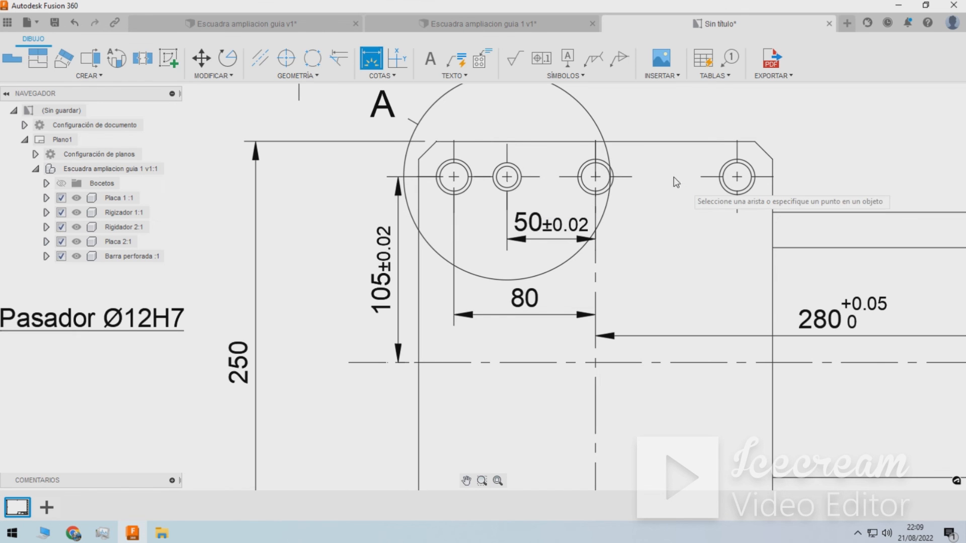
{"action": "scroll", "coordinate": [609, 182], "scroll_direction": "up", "scroll_amount": 2}
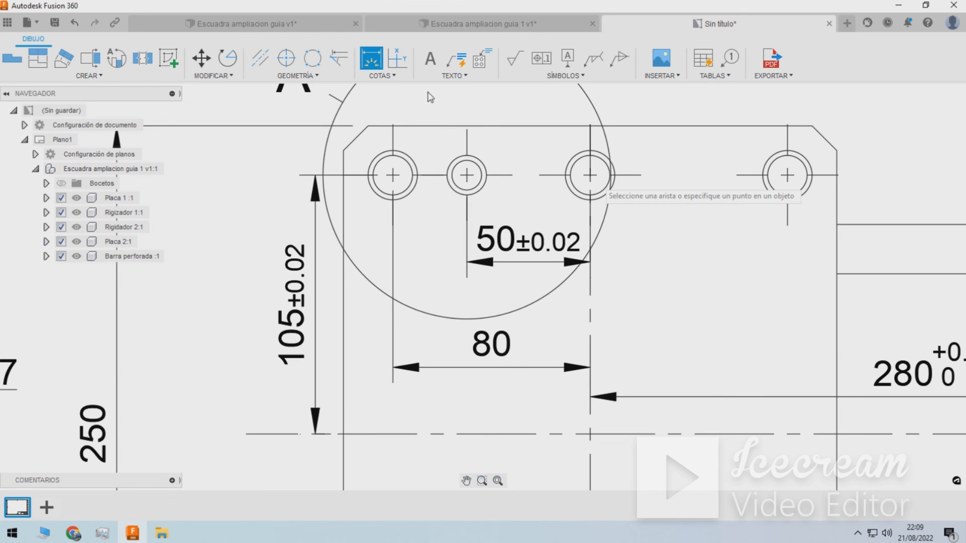
{"action": "left_click", "coordinate": [787, 175]}
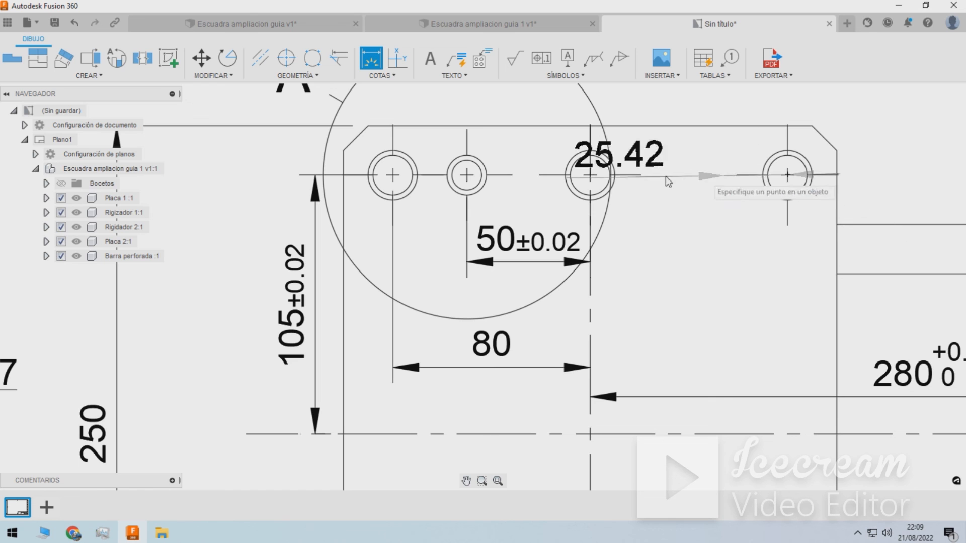
{"action": "left_click", "coordinate": [590, 175]}
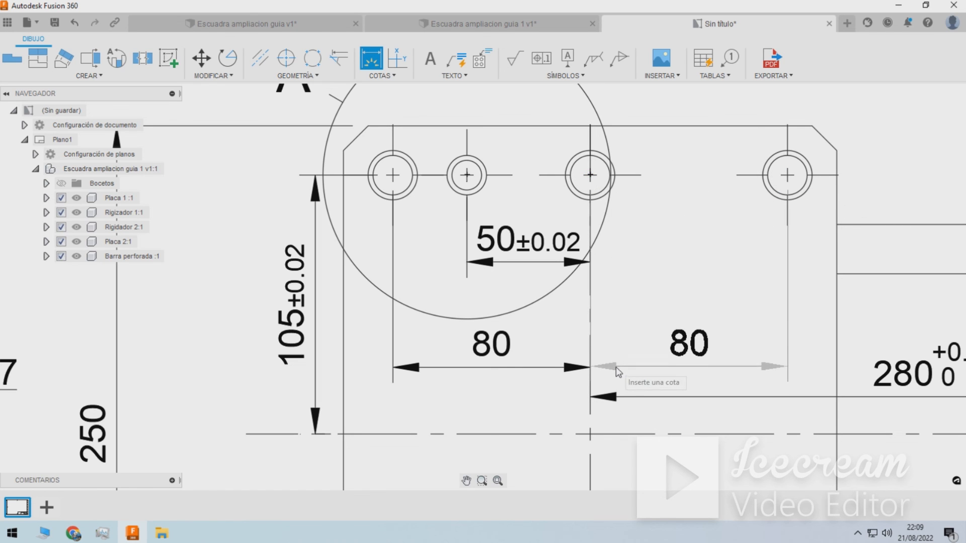
{"action": "left_click", "coordinate": [606, 368]}
{"action": "scroll", "coordinate": [669, 225], "scroll_direction": "down", "scroll_amount": 2}
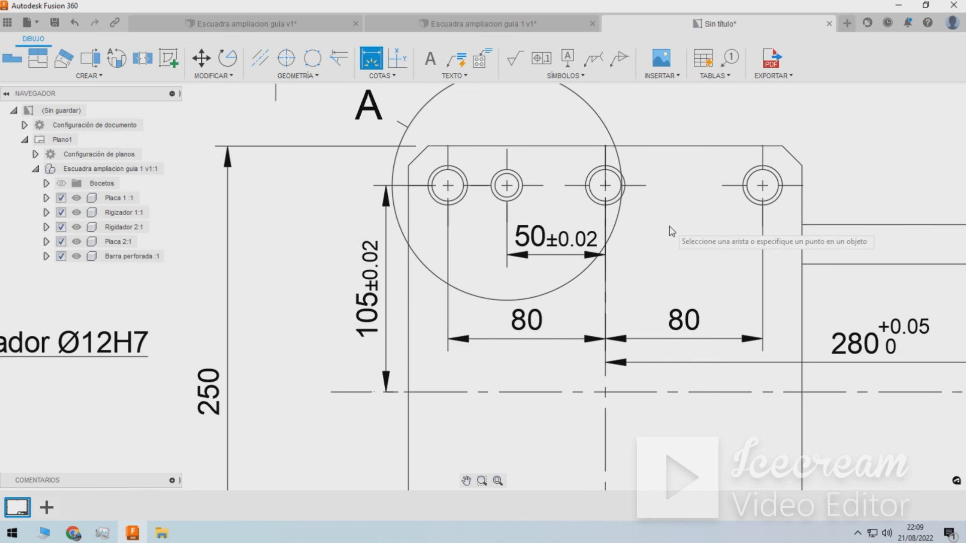
Examine the whole sheet for dimensions, notes or symbols still missing from the views.
{"action": "scroll", "coordinate": [662, 230], "scroll_direction": "down", "scroll_amount": 2}
{"action": "scroll", "coordinate": [543, 226], "scroll_direction": "down", "scroll_amount": 1}
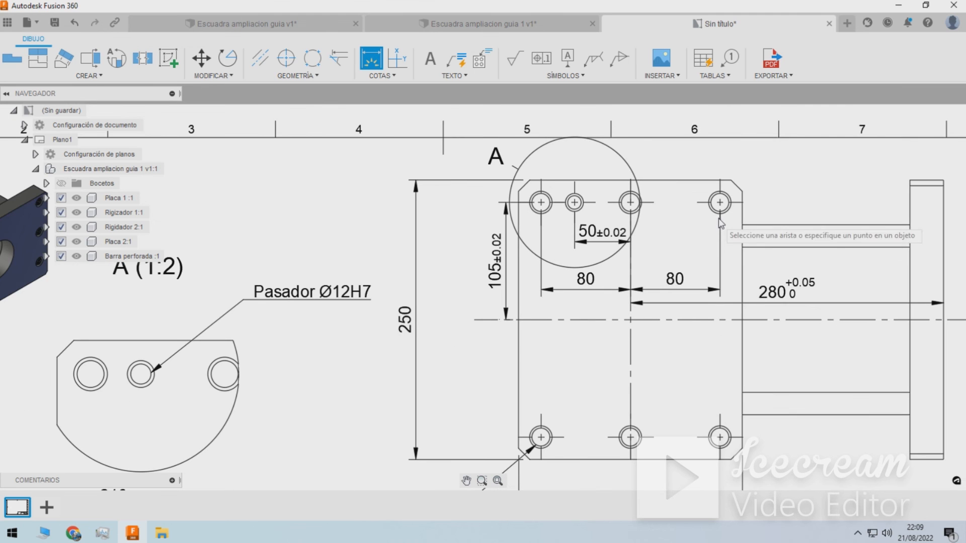
{"action": "scroll", "coordinate": [714, 212], "scroll_direction": "down", "scroll_amount": 2}
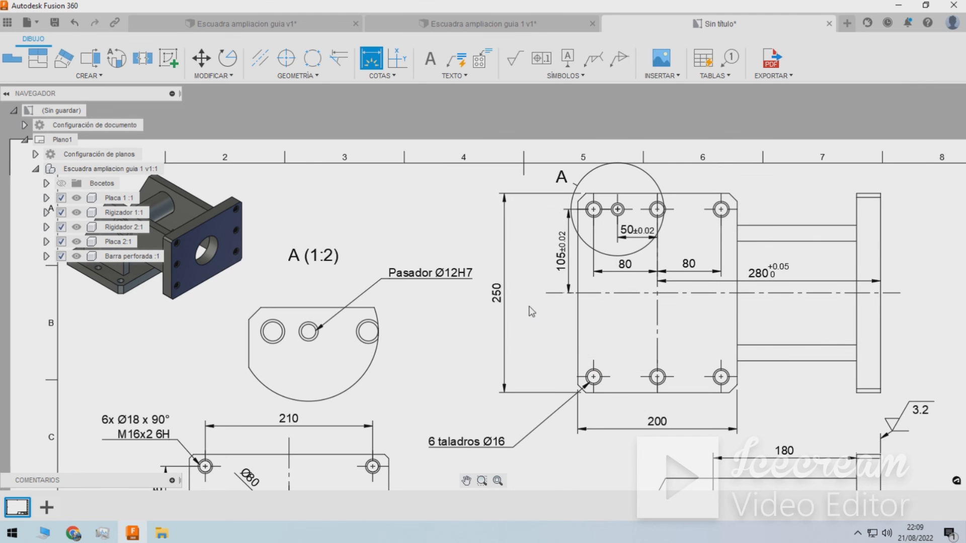
{"action": "scroll", "coordinate": [508, 352], "scroll_direction": "down", "scroll_amount": 5}
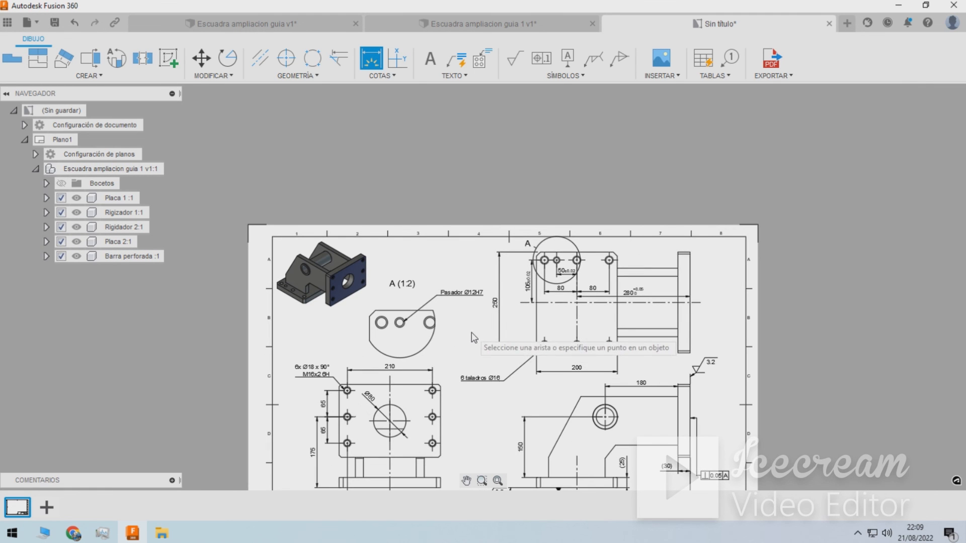
{"action": "scroll", "coordinate": [477, 343], "scroll_direction": "down", "scroll_amount": 2}
{"action": "scroll", "coordinate": [472, 425], "scroll_direction": "up", "scroll_amount": 3}
{"action": "scroll", "coordinate": [497, 450], "scroll_direction": "up", "scroll_amount": 2}
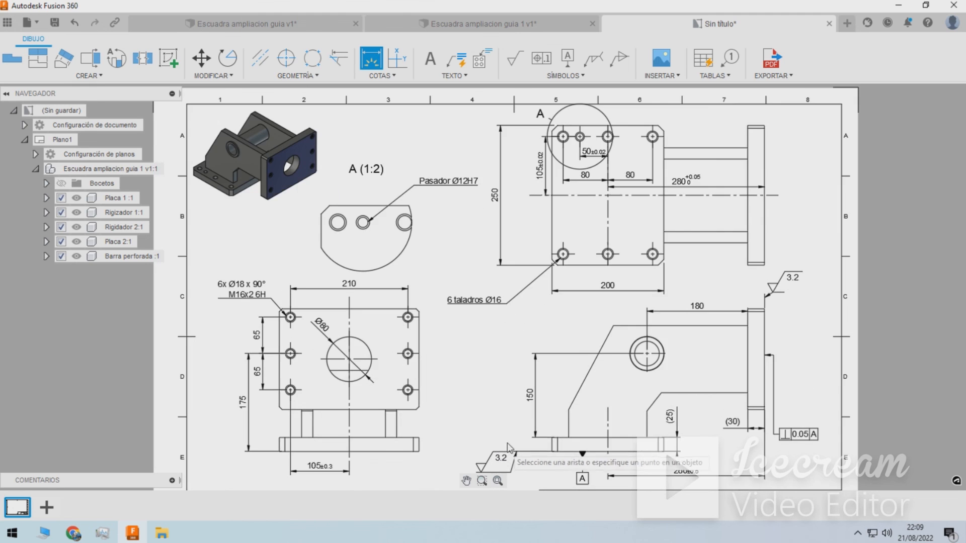
{"action": "scroll", "coordinate": [504, 372], "scroll_direction": "down", "scroll_amount": 2}
{"action": "scroll", "coordinate": [504, 372], "scroll_direction": "up", "scroll_amount": 2}
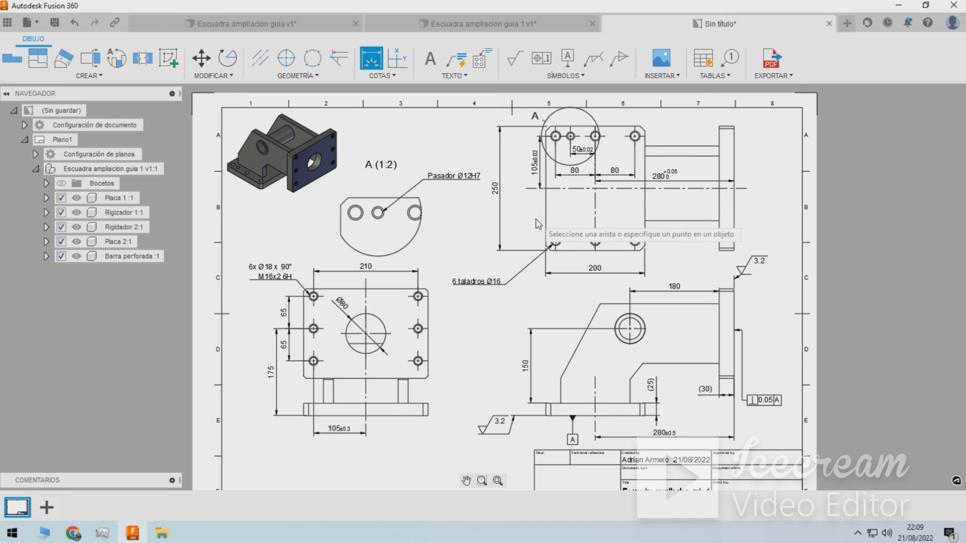
{"action": "left_click", "coordinate": [334, 77]}
{"action": "left_click", "coordinate": [216, 76]}
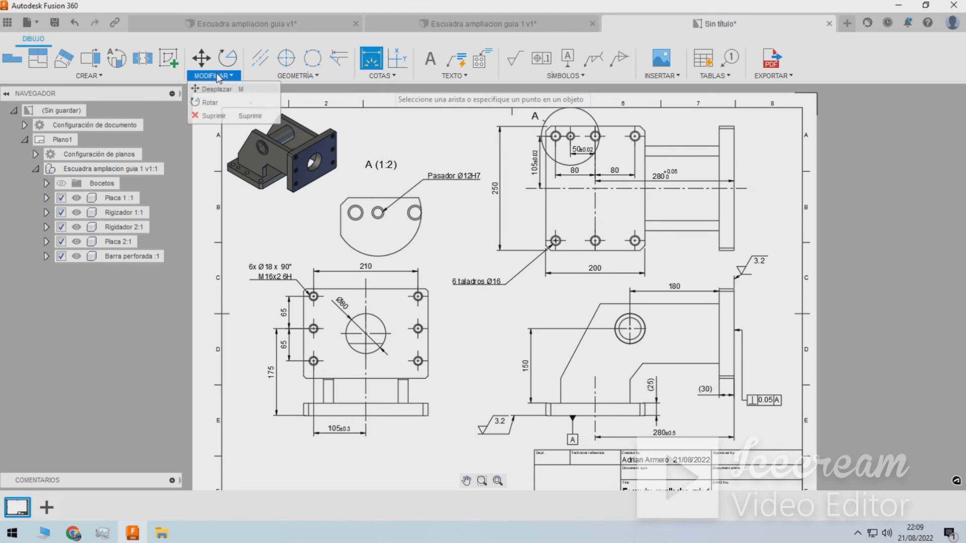
{"action": "mouse_move", "coordinate": [564, 77]}
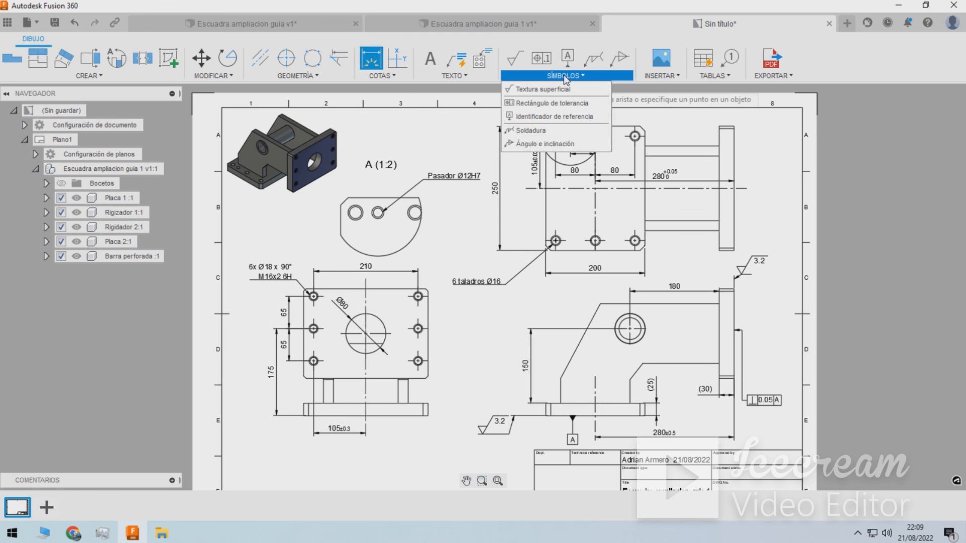
Attach a leader note to the perforated bar's inner circle in the side view and enter "Centrar desde" as its first line.
{"action": "mouse_move", "coordinate": [475, 77]}
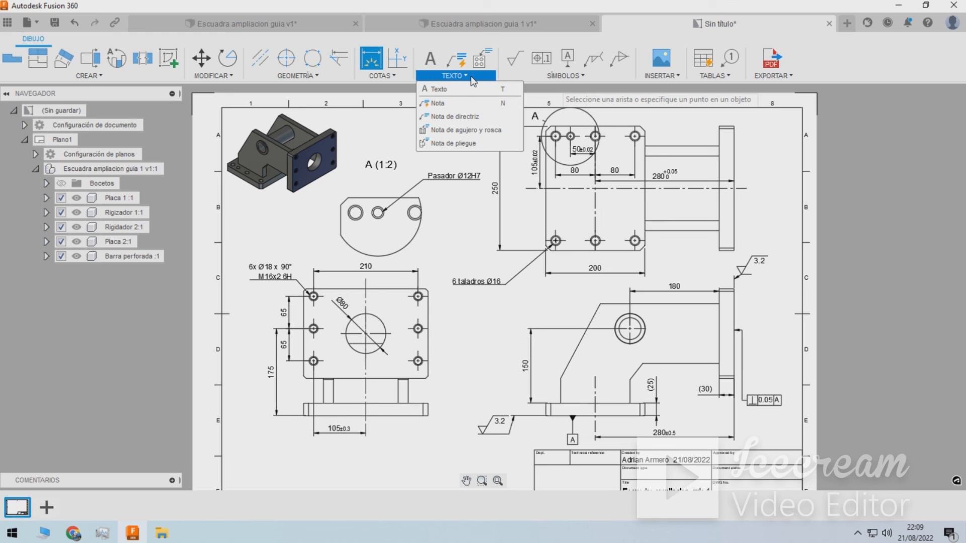
{"action": "left_click", "coordinate": [450, 62]}
{"action": "scroll", "coordinate": [571, 310], "scroll_direction": "up", "scroll_amount": 5}
{"action": "left_click", "coordinate": [694, 355]}
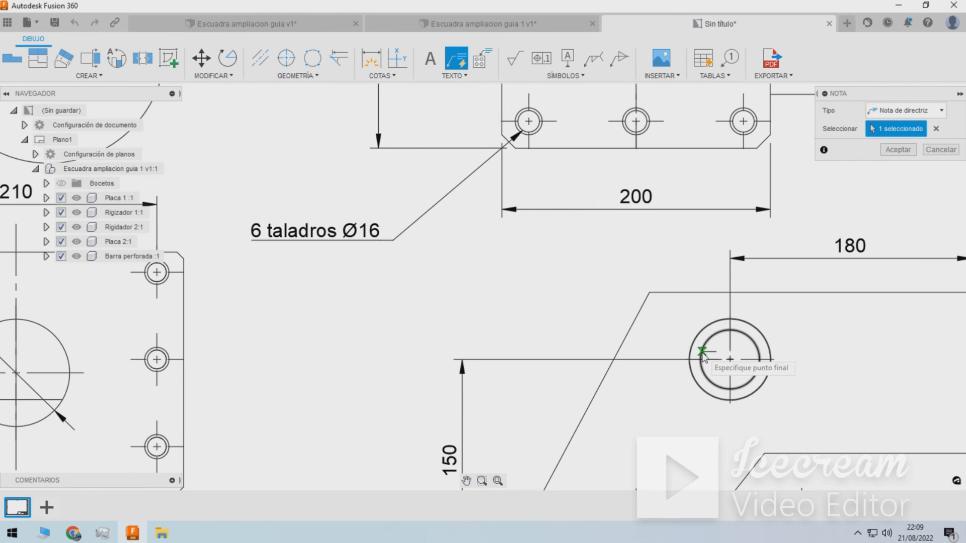
{"action": "left_click", "coordinate": [355, 318]}
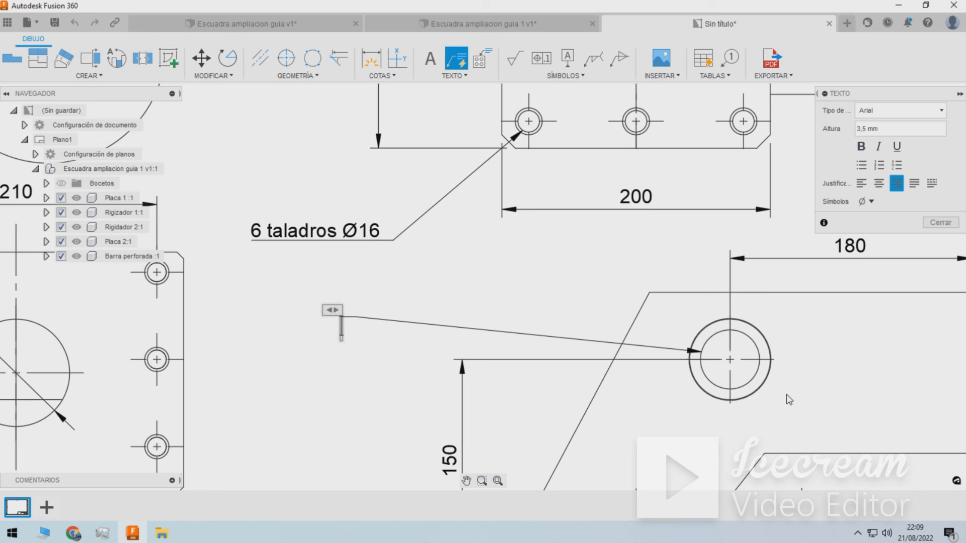
{"action": "type", "text": "Cen"}
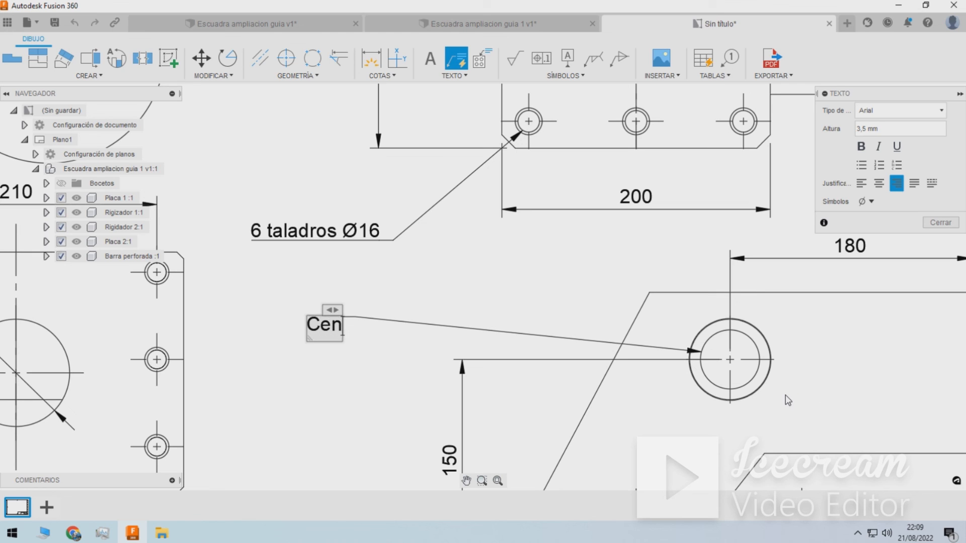
{"action": "type", "text": "trar desde"}
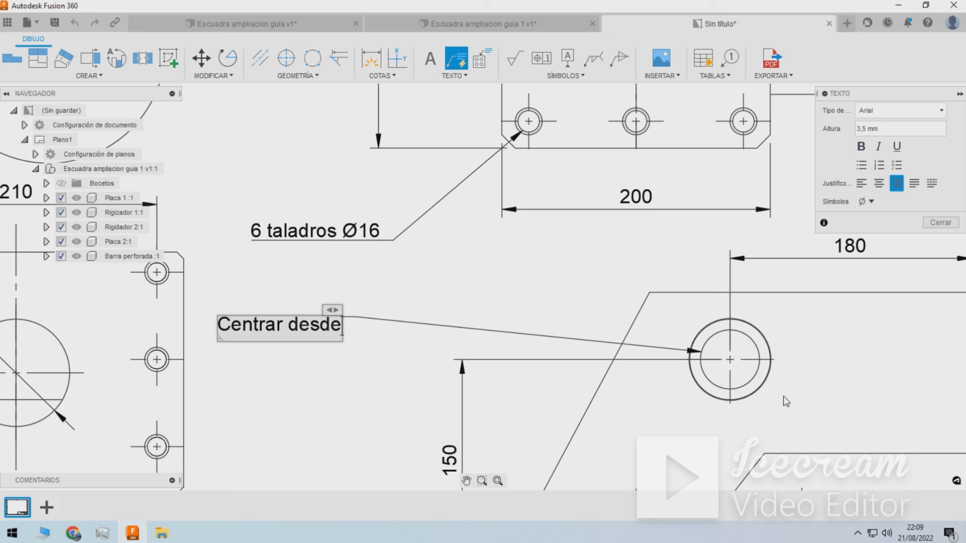
{"action": "type", "text": " aqui"}
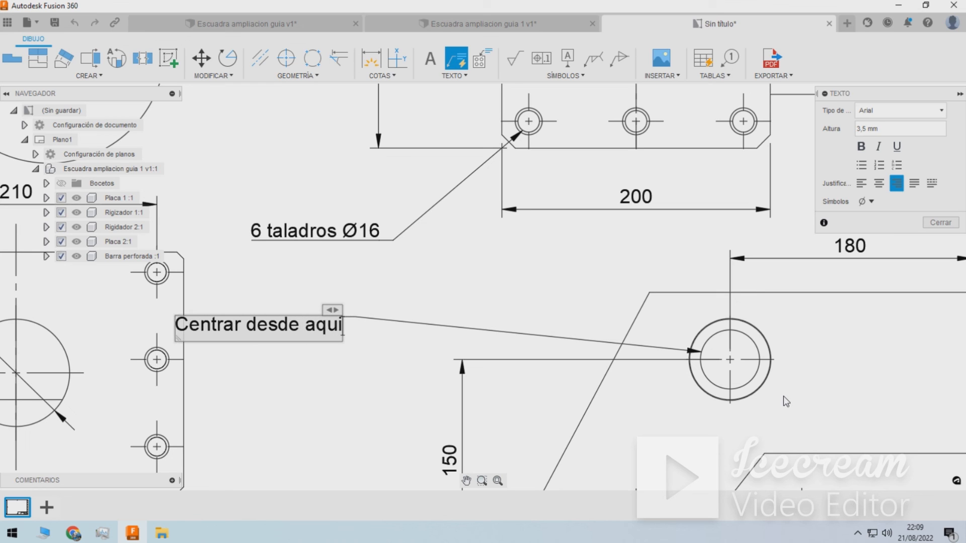
Continue the leader note on a second line reading "aqui para catas".
{"action": "key", "text": "BackSpace"}
{"action": "key", "text": "BackSpace"}
{"action": "key", "text": "BackSpace"}
{"action": "key", "text": "BackSpace"}
{"action": "key", "text": "BackSpace"}
{"action": "key", "text": "Return"}
{"action": "type", "text": "aq"}
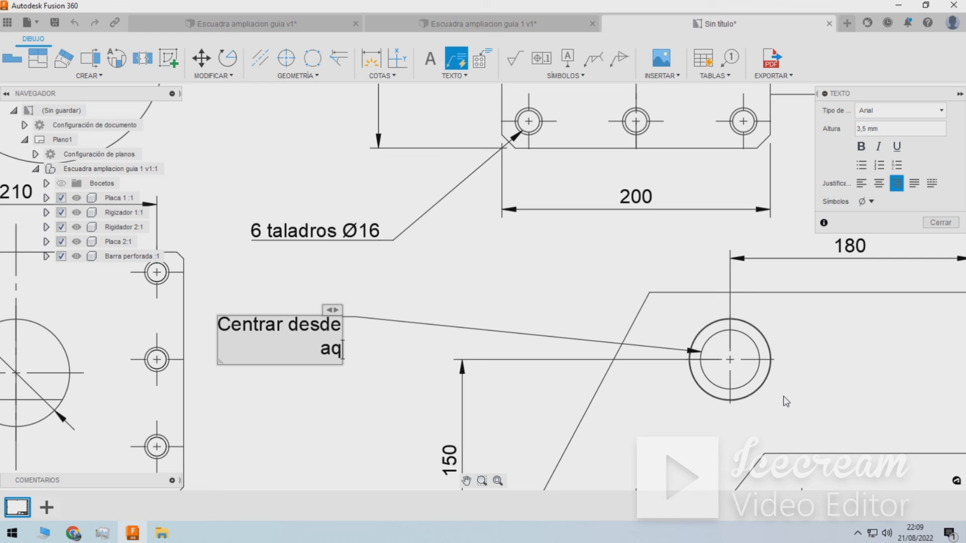
{"action": "type", "text": "ui par"}
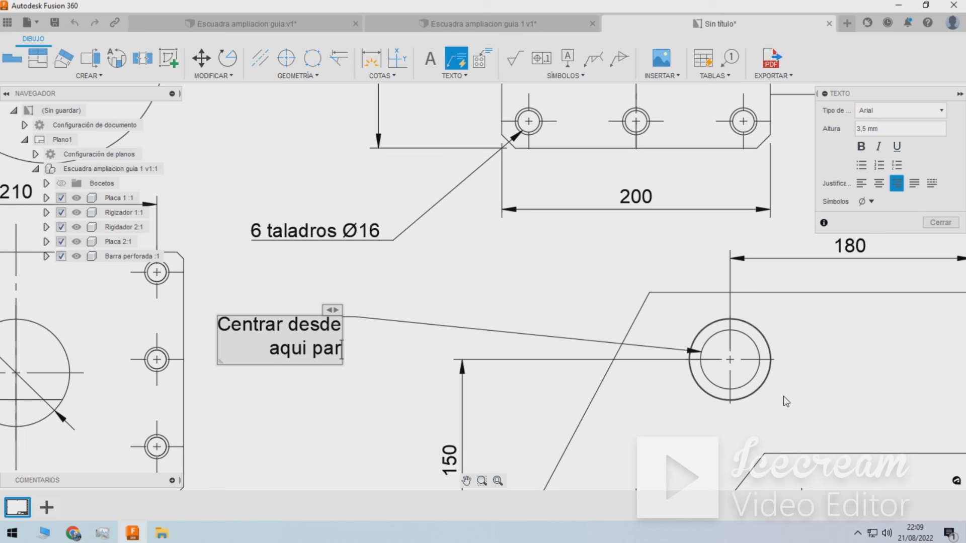
{"action": "type", "text": "a catas"}
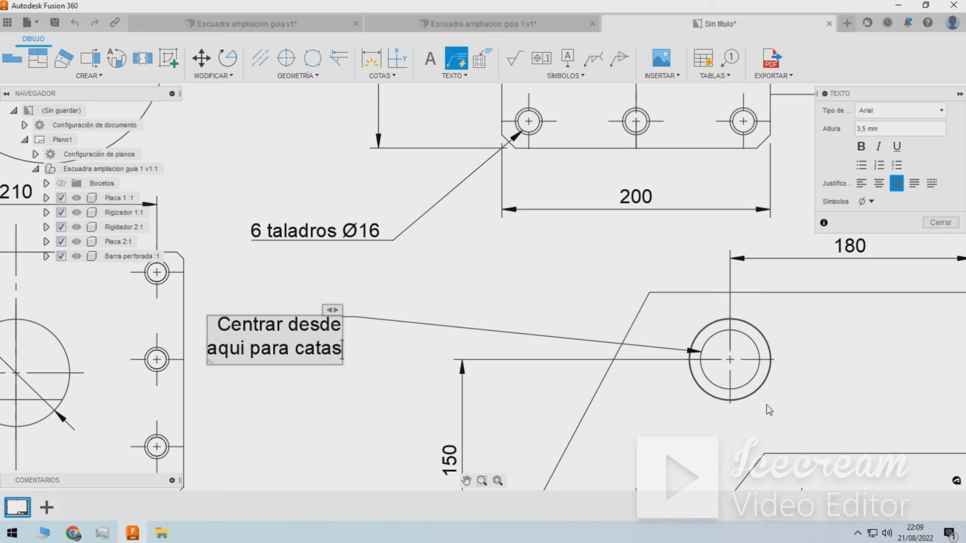
Centre-justify both lines of the "Centrar desde aqui para catas" note and finish the note.
{"action": "left_click", "coordinate": [879, 183]}
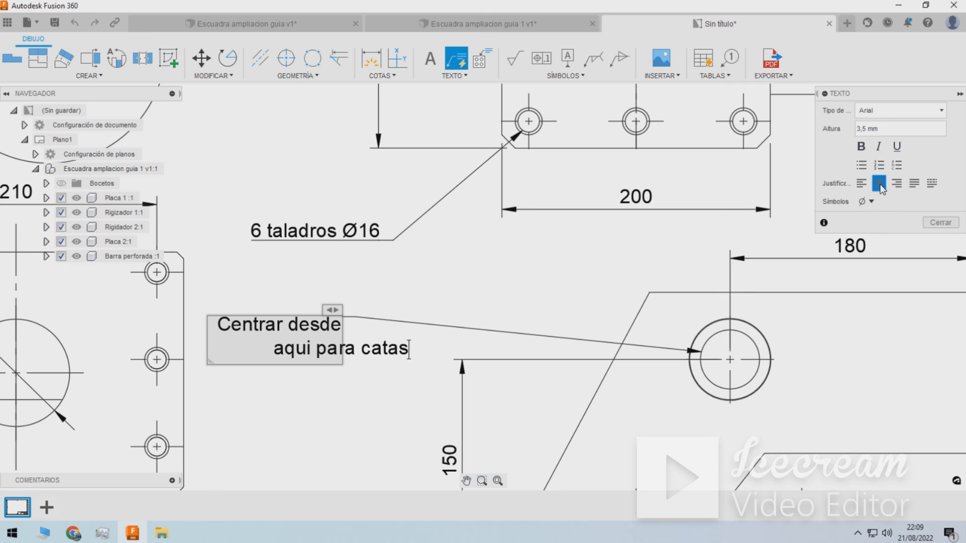
{"action": "left_click", "coordinate": [253, 327]}
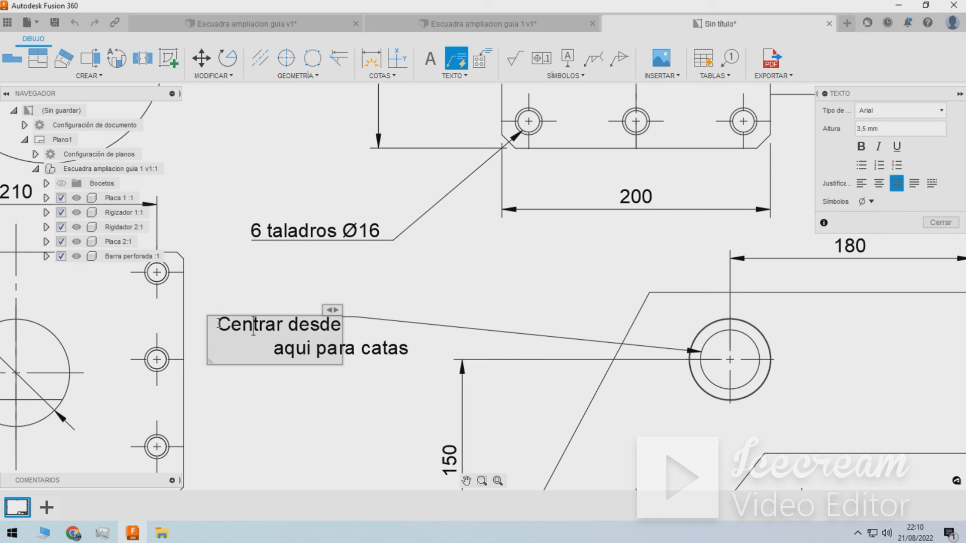
{"action": "left_click", "coordinate": [331, 326]}
{"action": "left_click", "coordinate": [879, 183]}
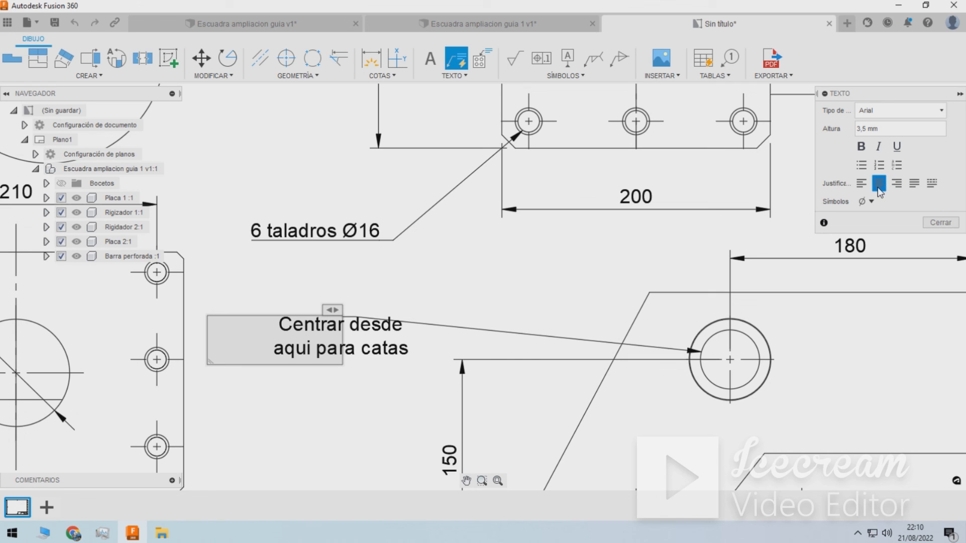
{"action": "left_click", "coordinate": [375, 401]}
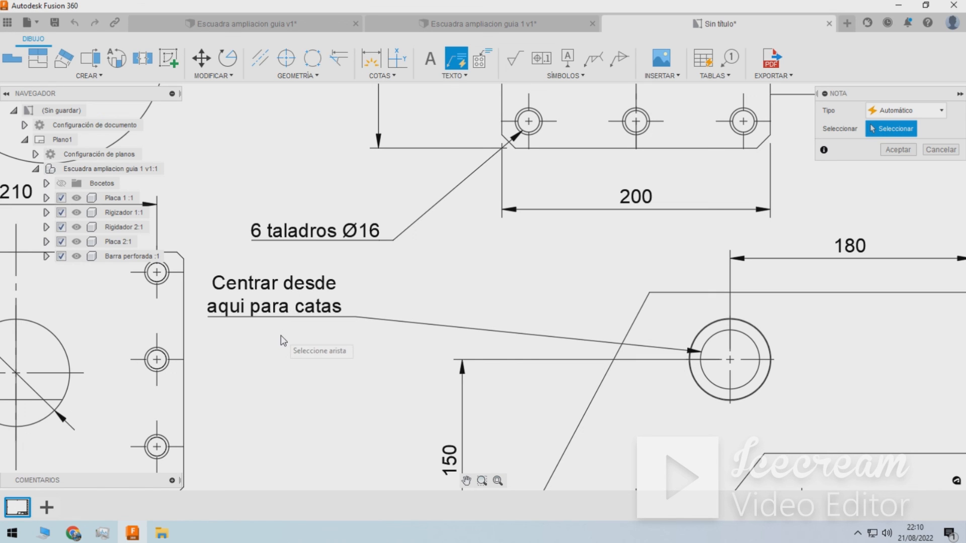
{"action": "scroll", "coordinate": [290, 351], "scroll_direction": "down", "scroll_amount": 1}
{"action": "left_click", "coordinate": [275, 313]}
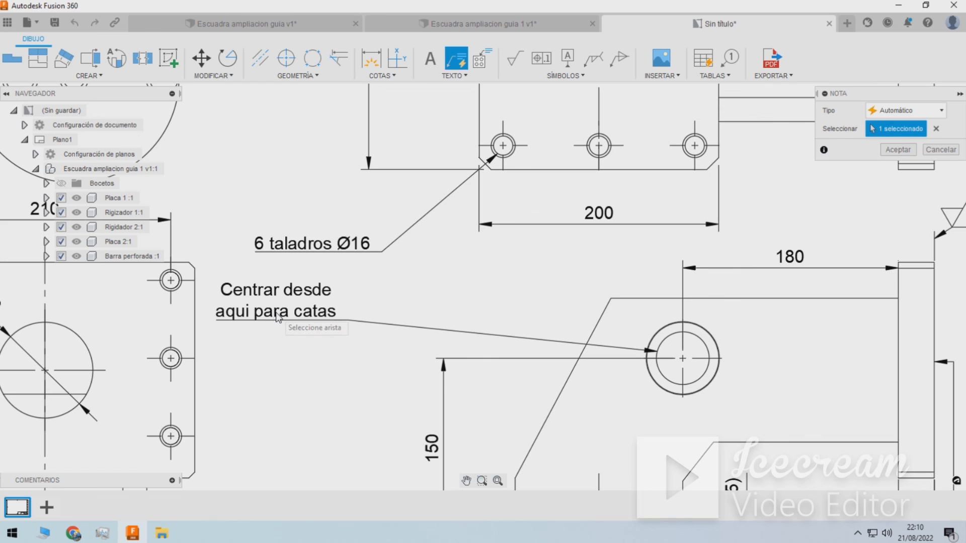
{"action": "left_click", "coordinate": [905, 150]}
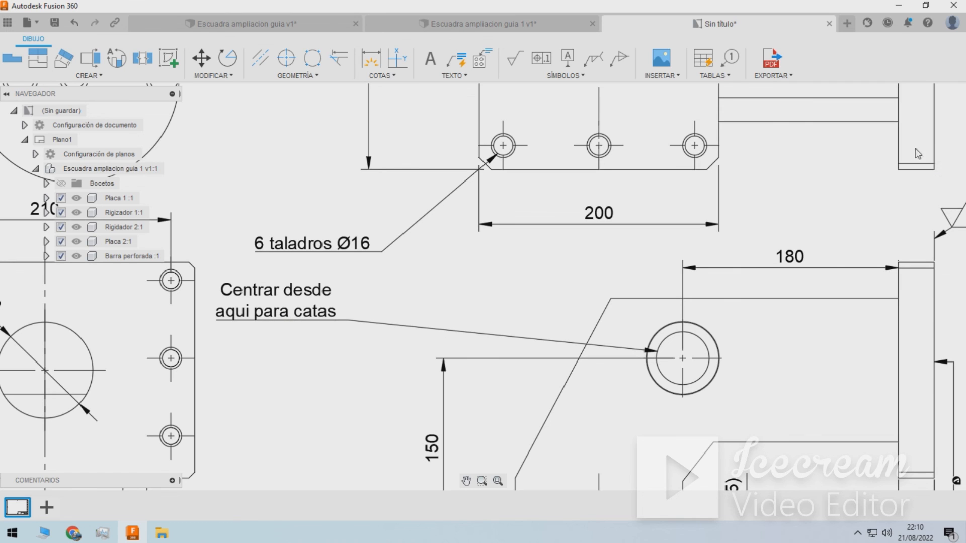
Move the "Centrar desde aqui para catas" note closer to the perforated bar, just outside the bracket's sloped edge.
{"action": "left_click", "coordinate": [294, 316]}
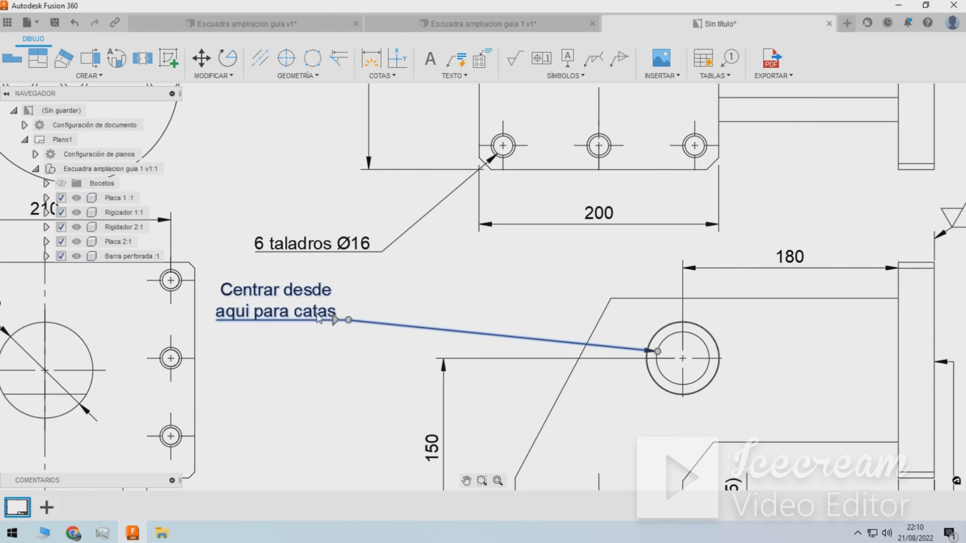
{"action": "left_click_drag", "start_coordinate": [335, 319], "coordinate": [433, 319]}
{"action": "left_click_drag", "start_coordinate": [345, 321], "coordinate": [552, 324]}
{"action": "left_click", "coordinate": [367, 349]}
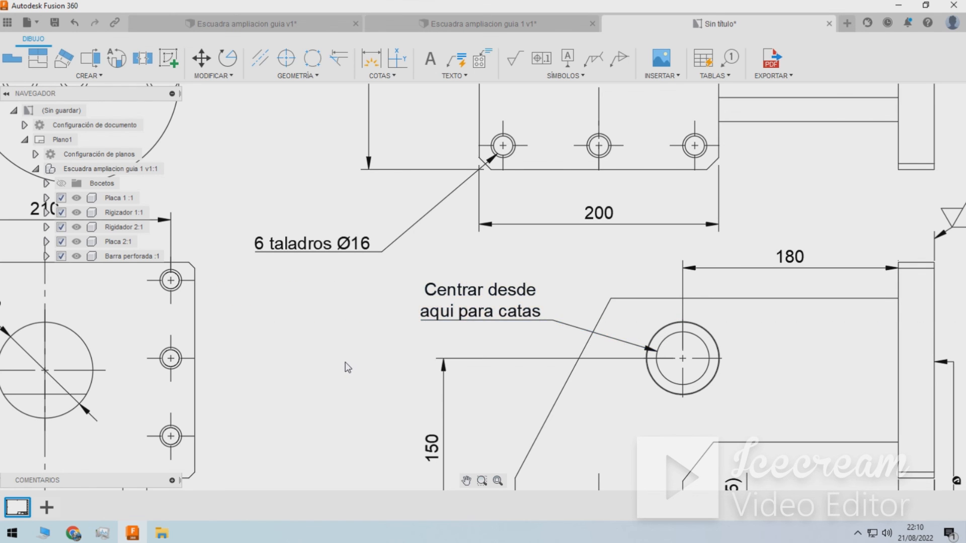
Check the front, side and top views with their annotations for anything still to add.
{"action": "scroll", "coordinate": [345, 367], "scroll_direction": "down", "scroll_amount": 3}
{"action": "scroll", "coordinate": [345, 367], "scroll_direction": "down", "scroll_amount": 3}
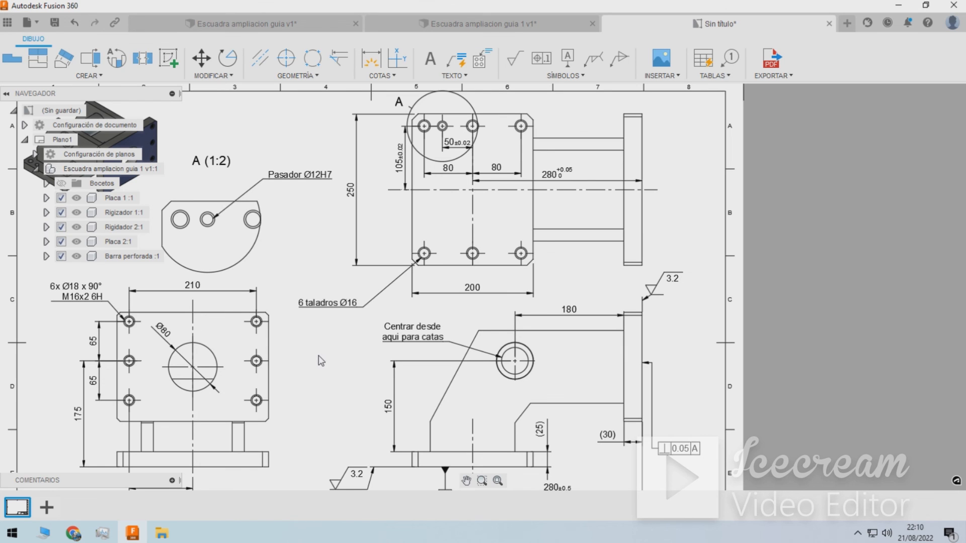
{"action": "scroll", "coordinate": [319, 360], "scroll_direction": "down", "scroll_amount": 1}
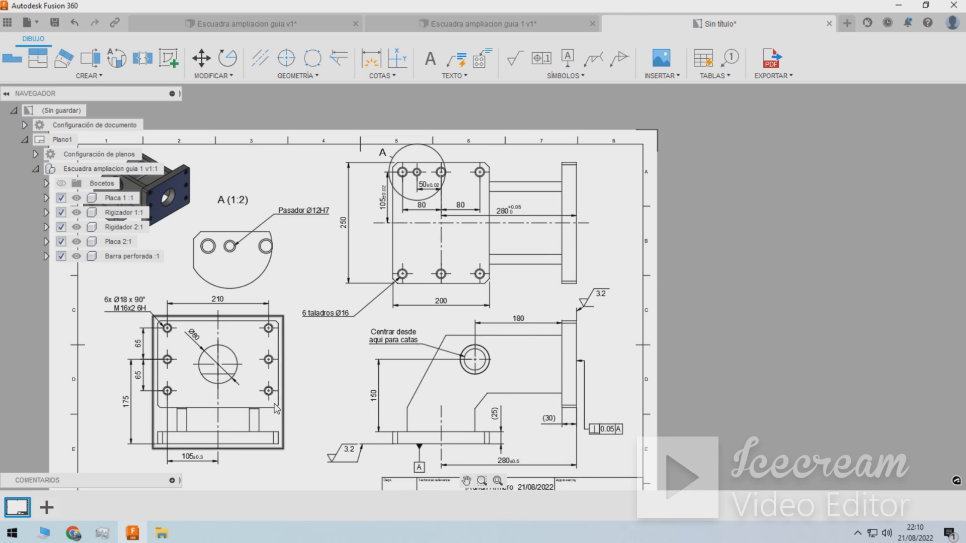
{"action": "scroll", "coordinate": [252, 425], "scroll_direction": "up", "scroll_amount": 1}
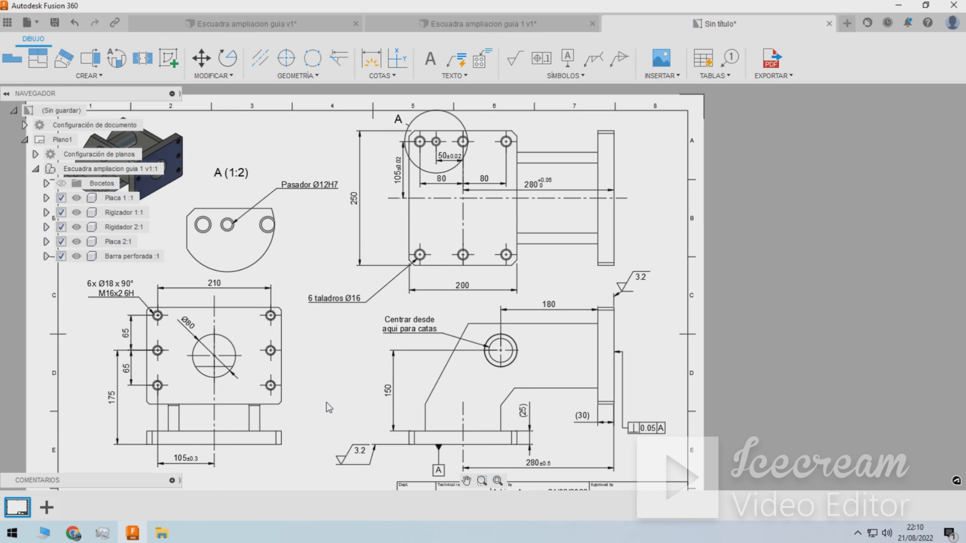
{"action": "scroll", "coordinate": [297, 408], "scroll_direction": "down", "scroll_amount": 1}
{"action": "scroll", "coordinate": [131, 428], "scroll_direction": "up", "scroll_amount": 1}
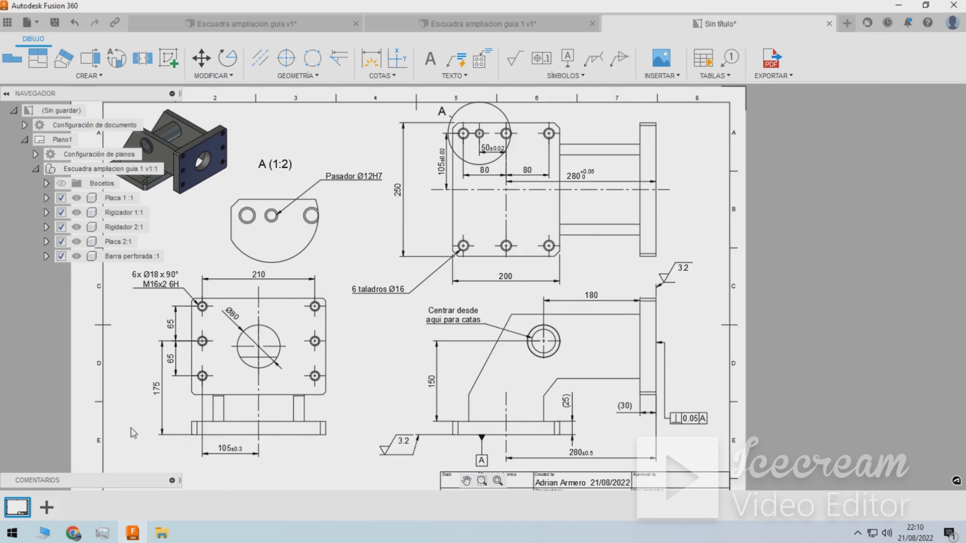
{"action": "scroll", "coordinate": [134, 433], "scroll_direction": "up", "scroll_amount": 1}
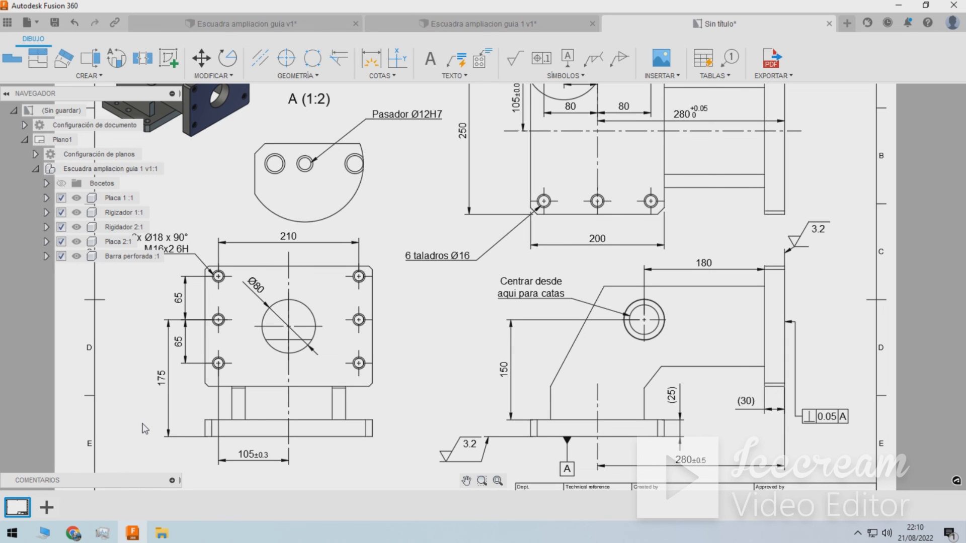
Move the top view with its dimensions slightly down on the sheet, keeping it aligned above the side view.
{"action": "scroll", "coordinate": [146, 429], "scroll_direction": "down", "scroll_amount": 1}
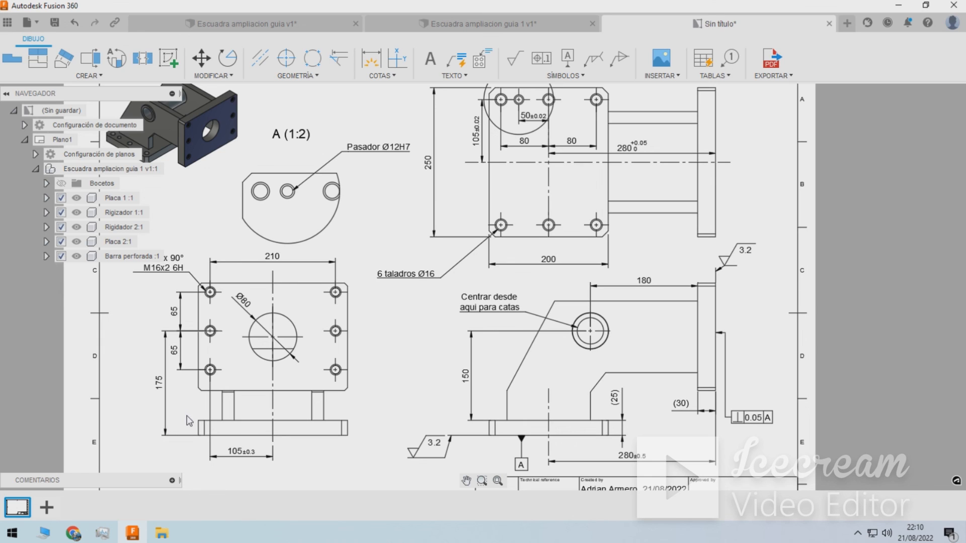
{"action": "scroll", "coordinate": [334, 382], "scroll_direction": "down", "scroll_amount": 1}
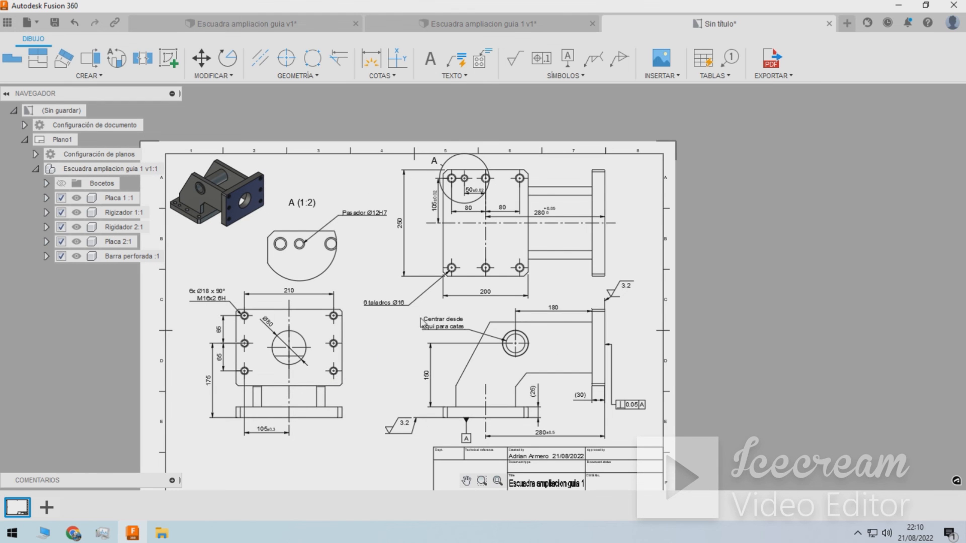
{"action": "scroll", "coordinate": [465, 207], "scroll_direction": "up", "scroll_amount": 1}
{"action": "left_click", "coordinate": [468, 227]}
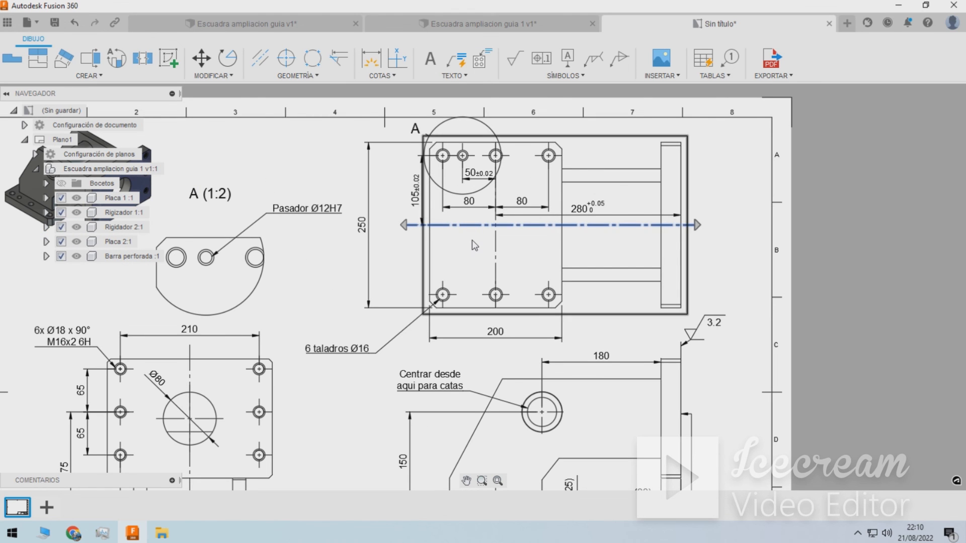
{"action": "left_click", "coordinate": [473, 240]}
{"action": "left_click", "coordinate": [677, 262]}
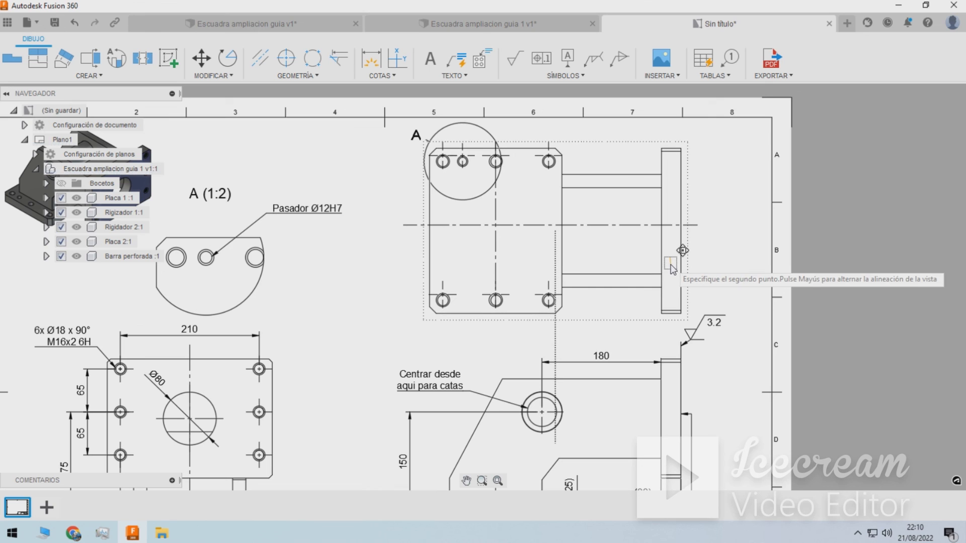
{"action": "left_click", "coordinate": [670, 265]}
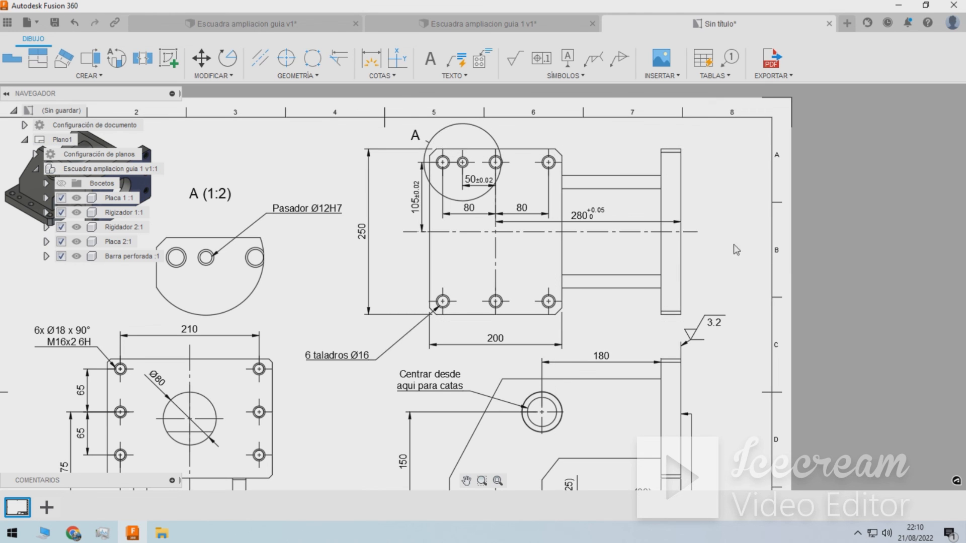
Save the drawing as "Escuadra ampliacion guia 1 Dibujo V1" in the proyecto 2223 folder.
{"action": "left_click", "coordinate": [54, 22]}
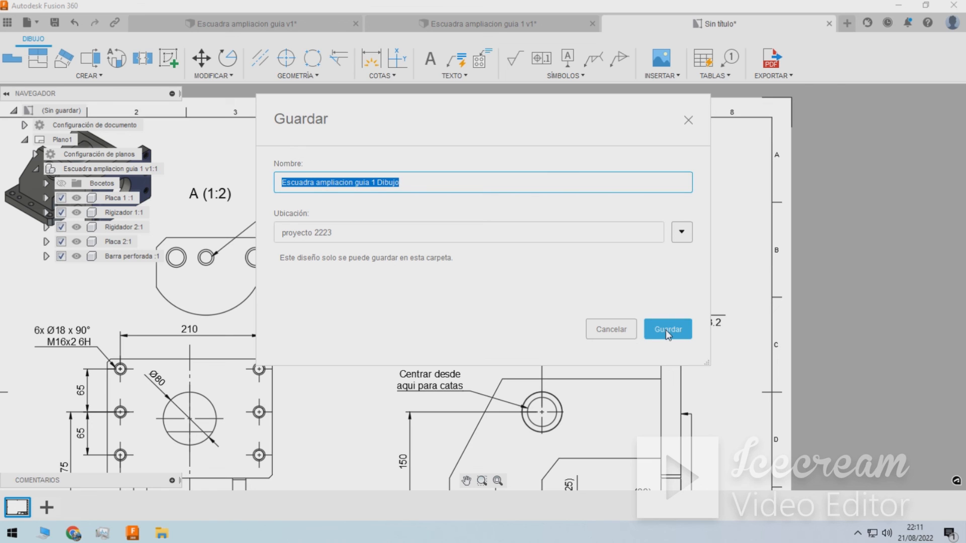
{"action": "left_click", "coordinate": [451, 179]}
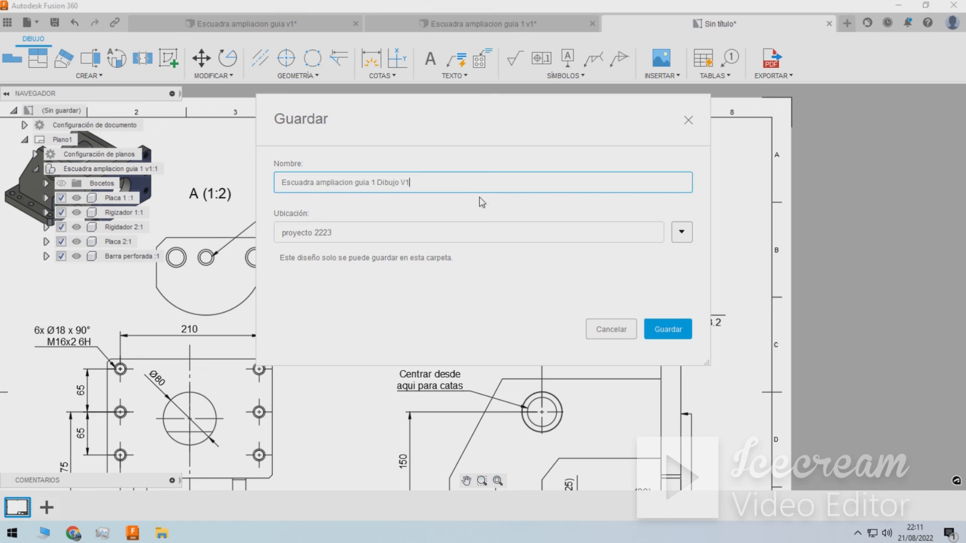
{"action": "left_click", "coordinate": [658, 329]}
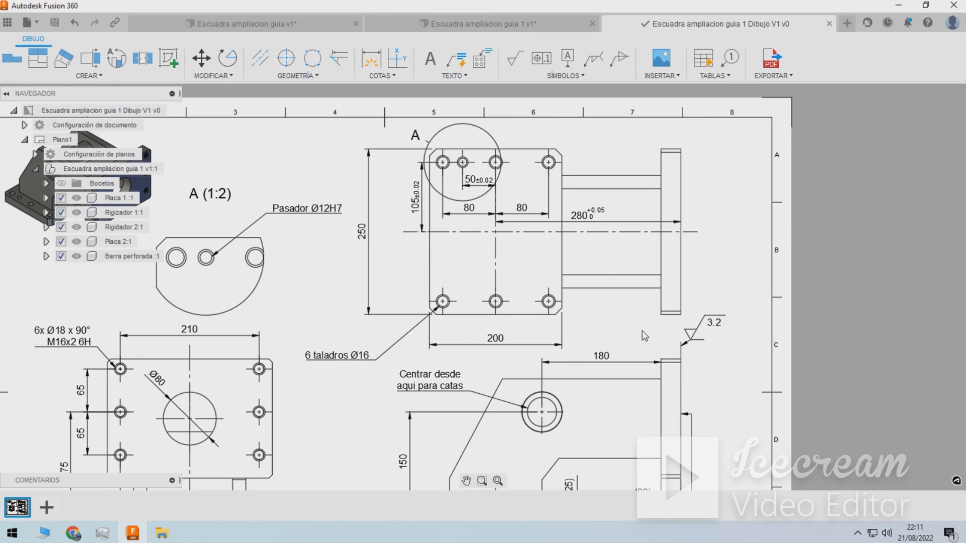